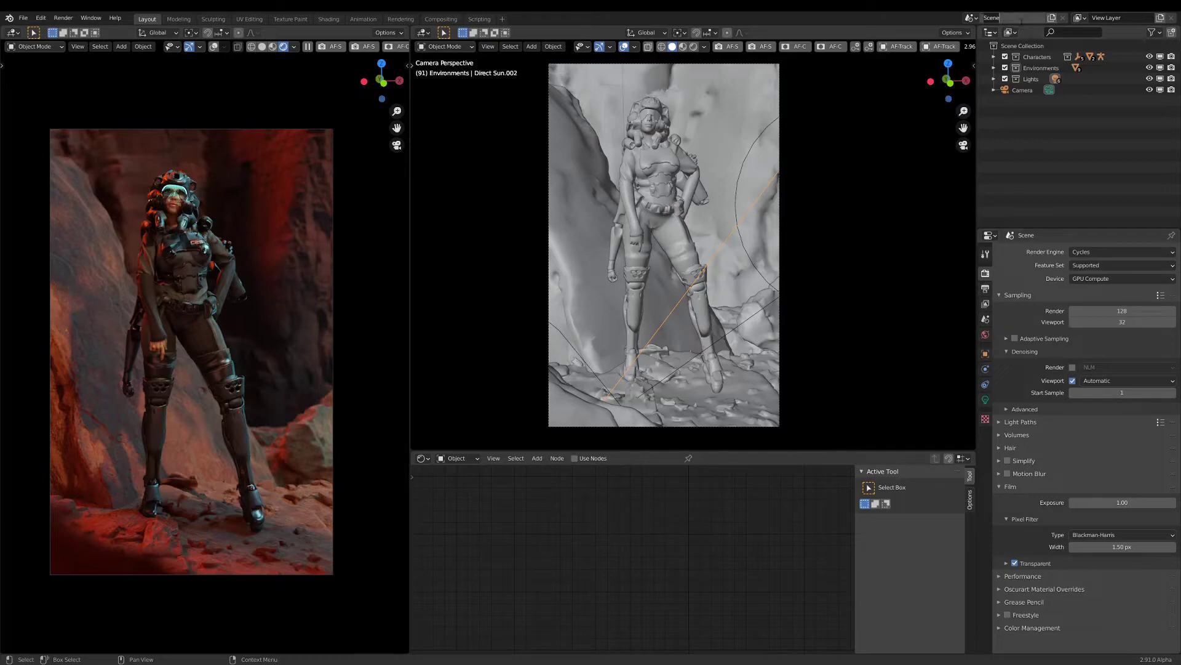
Toggle the Characters, Environments and Lights collections off and on one at a time to examine each one's contribution to the render.
left_click(1005, 56)
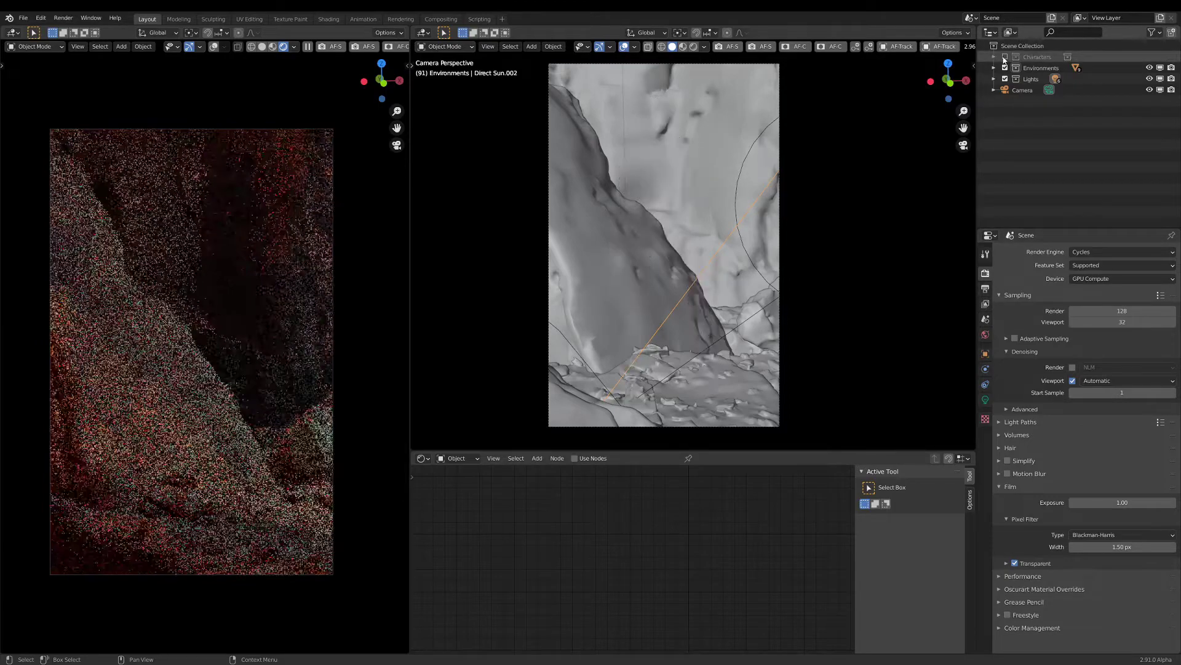
left_click(1005, 57)
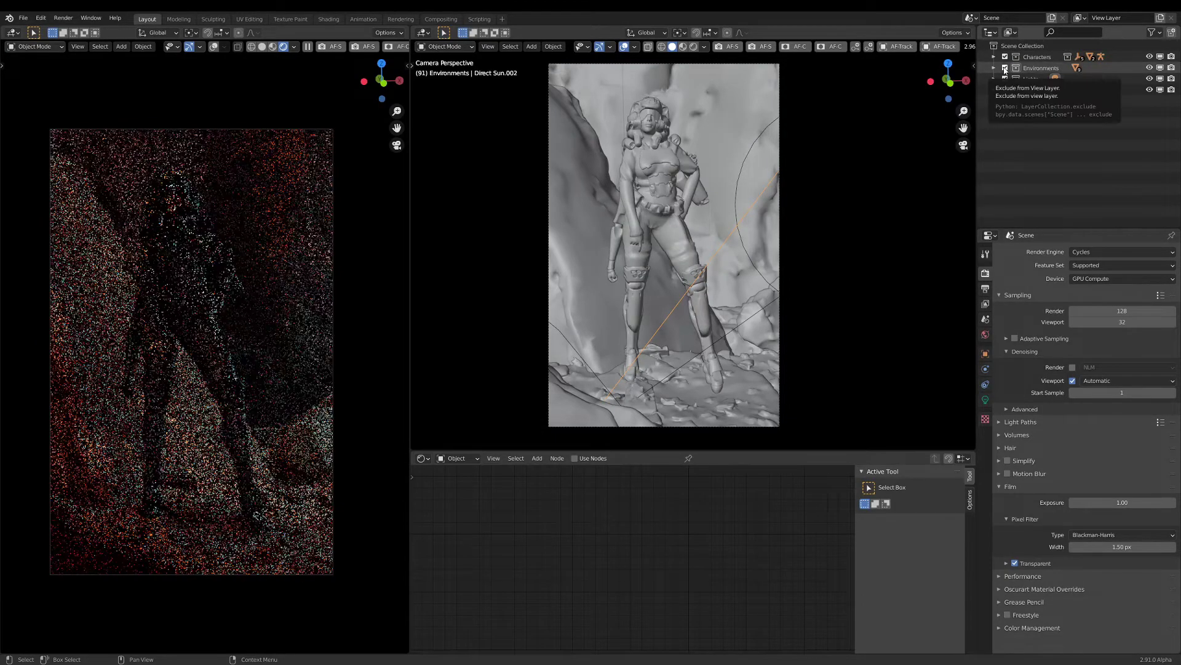
left_click(1005, 68)
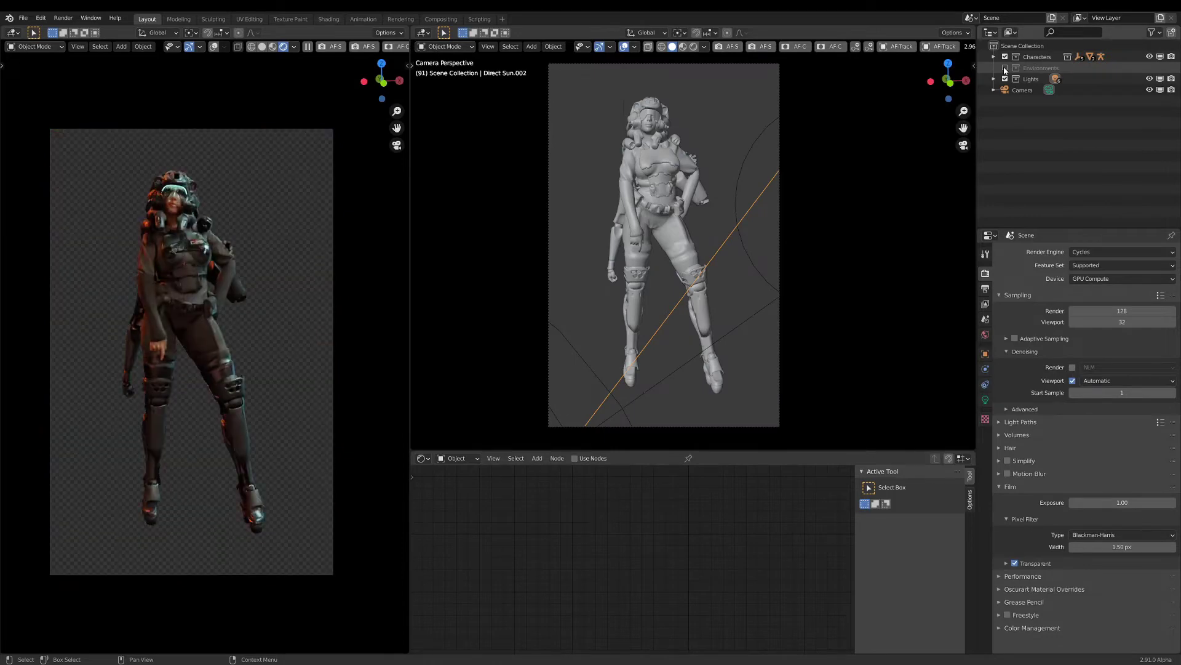
left_click(1005, 69)
left_click(1005, 79)
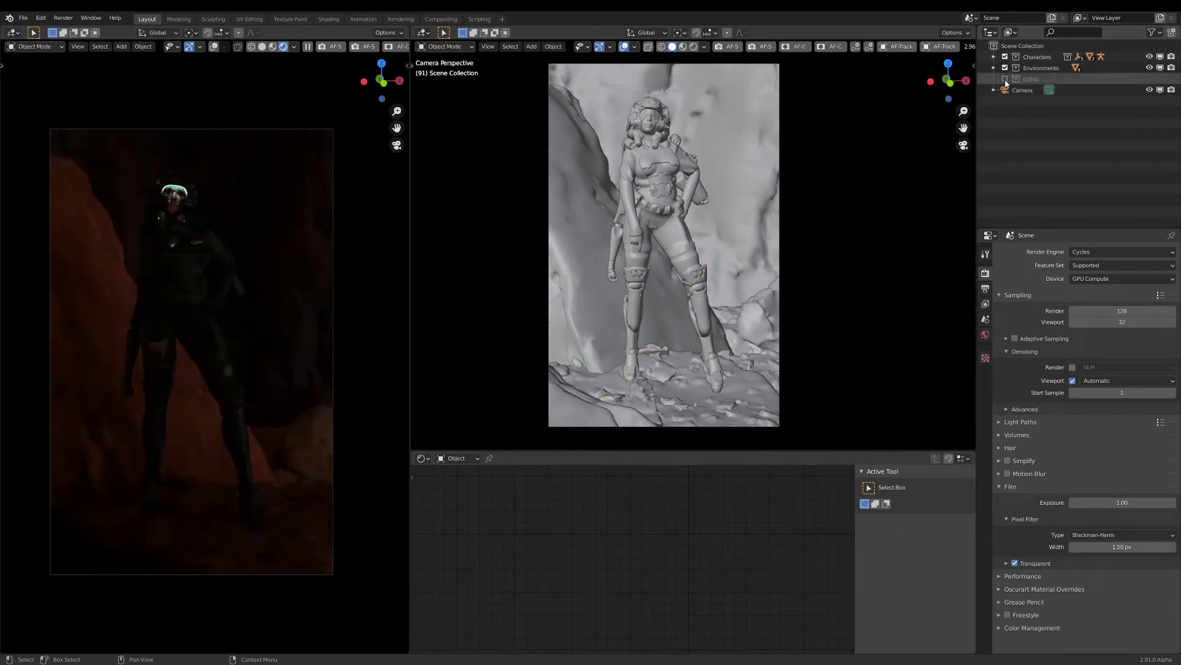
left_click(1005, 80)
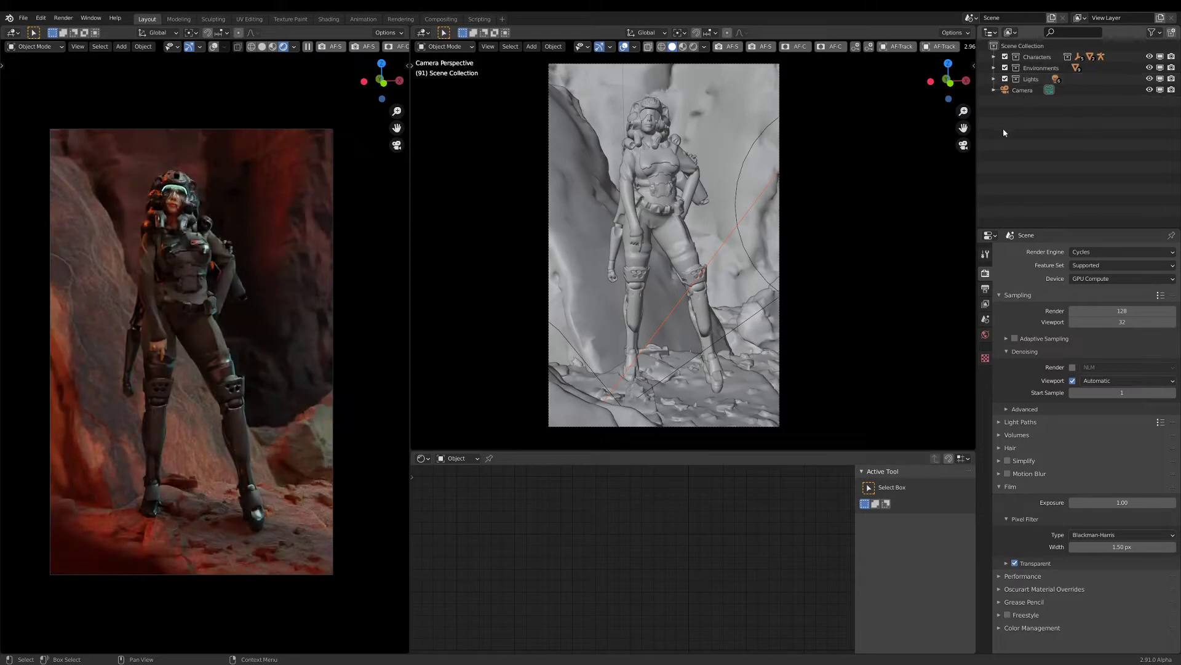
Rename the scene as Char and its view layer as Beauty.
left_click_drag(978, 140, 921, 141)
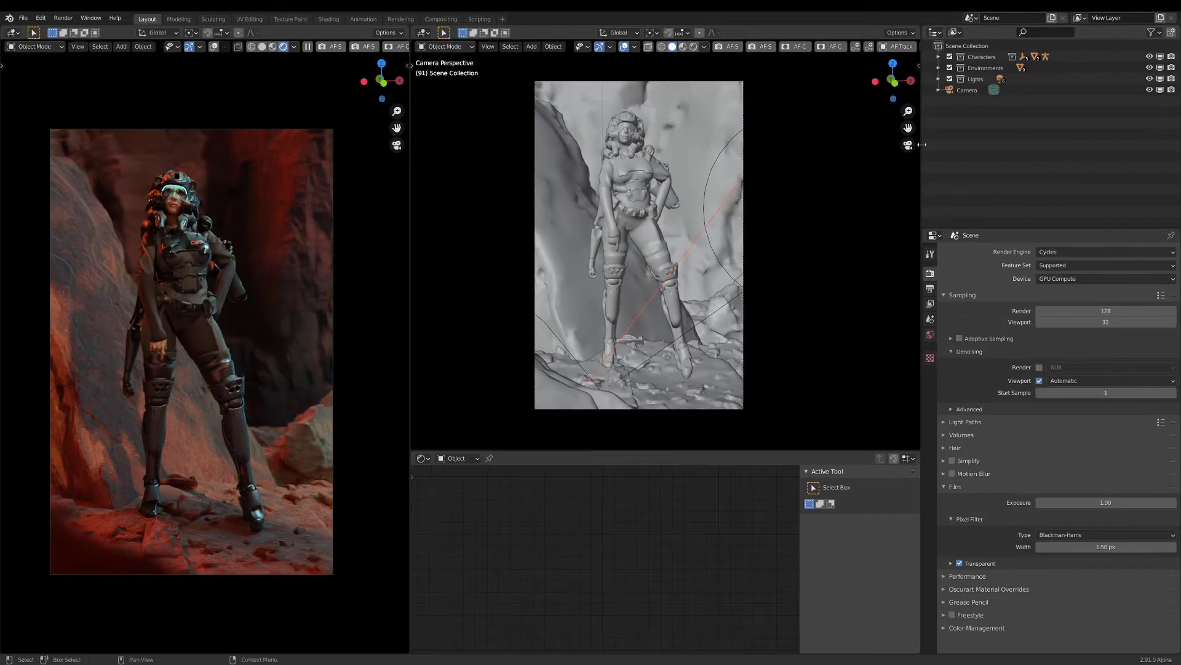
middle_click_drag(739, 229, 749, 222, "shift")
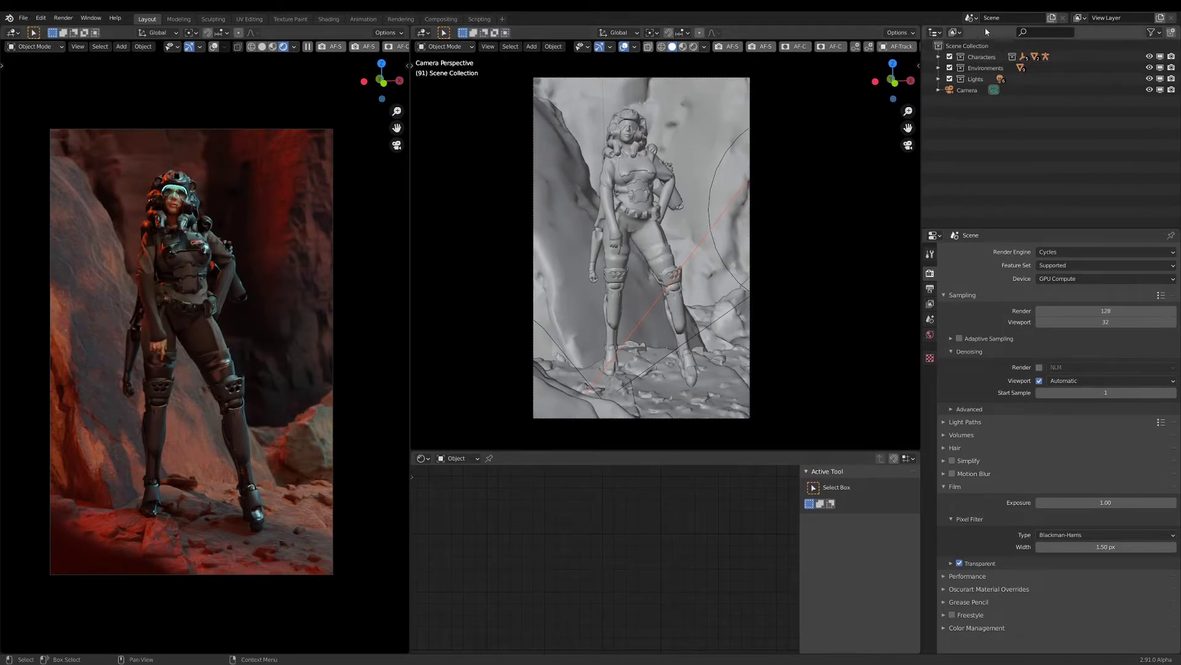
left_click(1003, 18)
type("Cha")
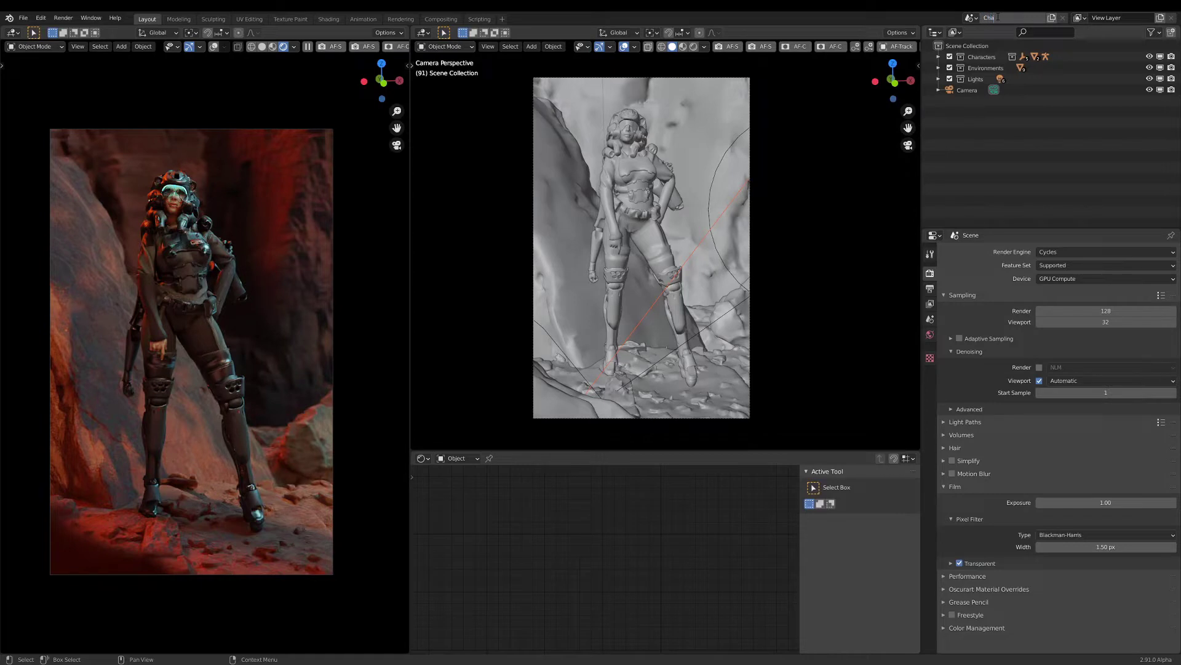
type("r")
key("Return")
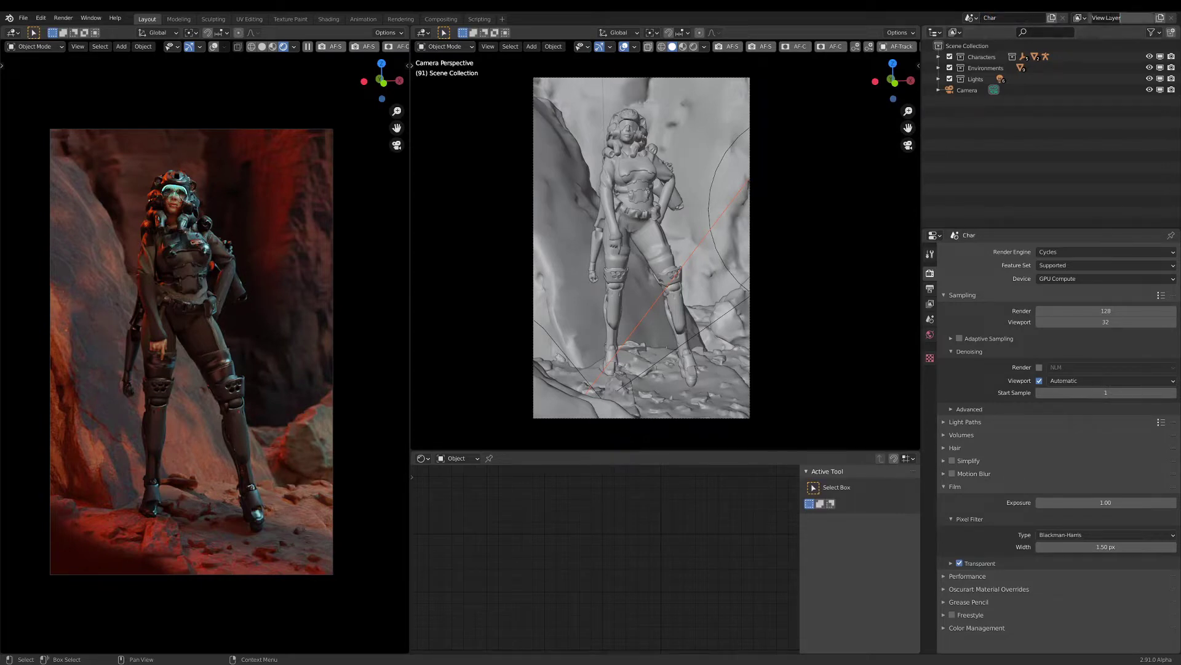
double_click(1112, 17)
type("Beauty")
key("Return")
Show the holdout toggles in the outliner and set the Environments collection as a holdout.
left_click(1151, 32)
left_click(1133, 70)
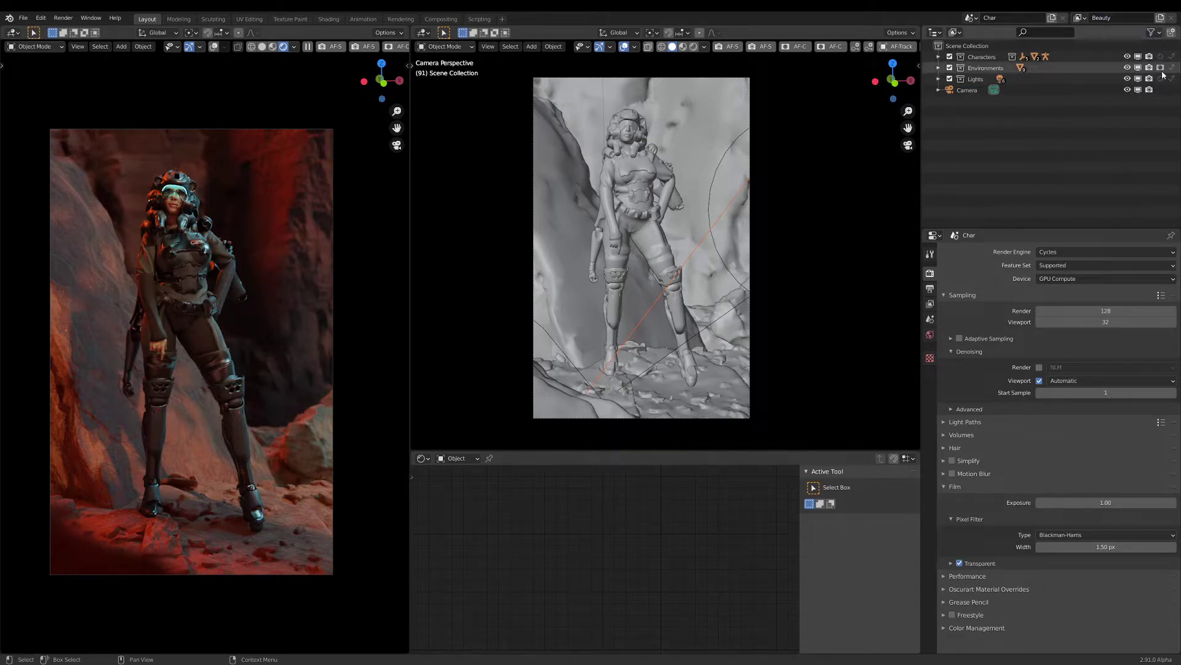
left_click(1161, 68)
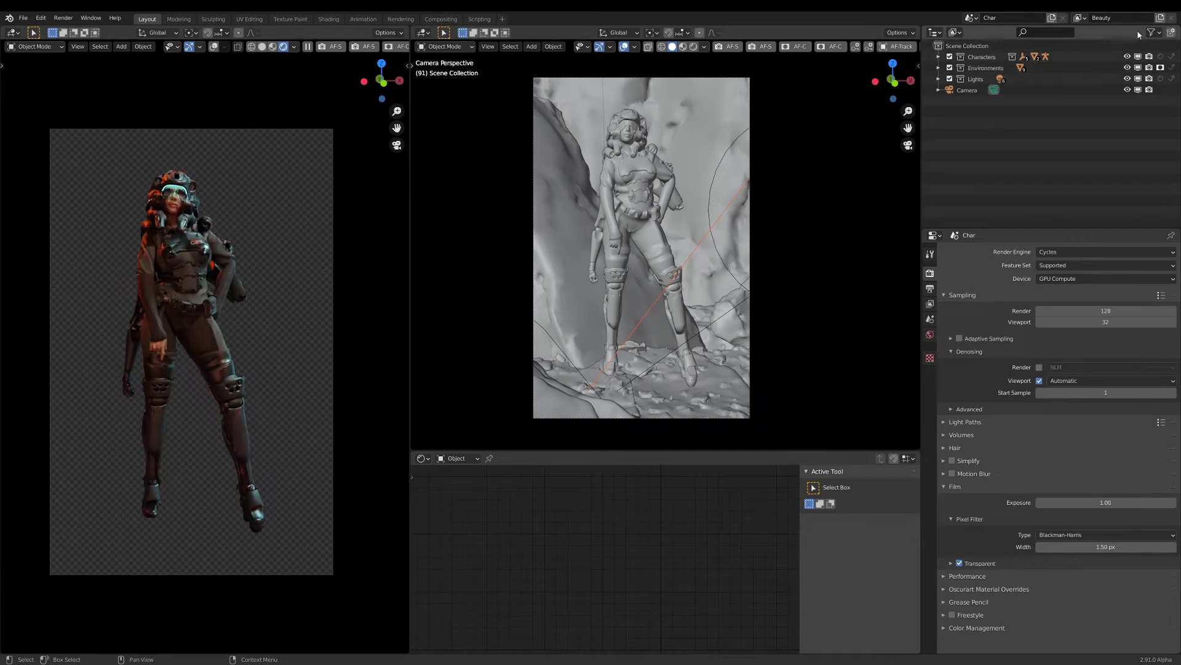
Add a second view layer that copies the settings of the Beauty layer.
left_click(1160, 18)
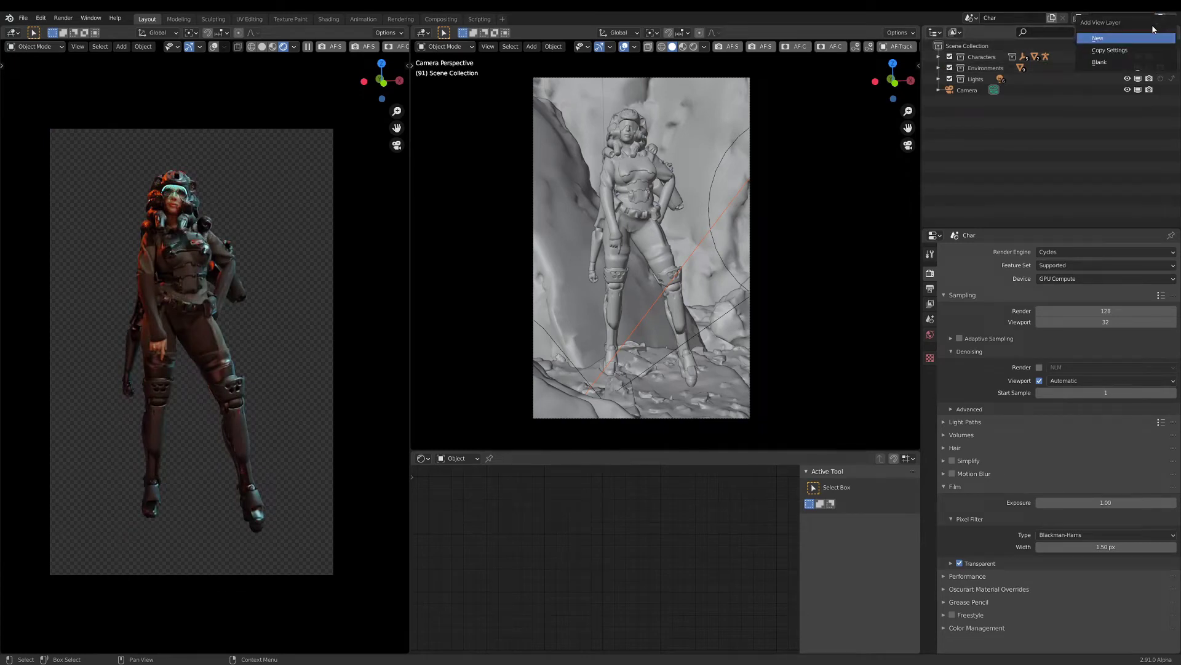
left_click(1128, 50)
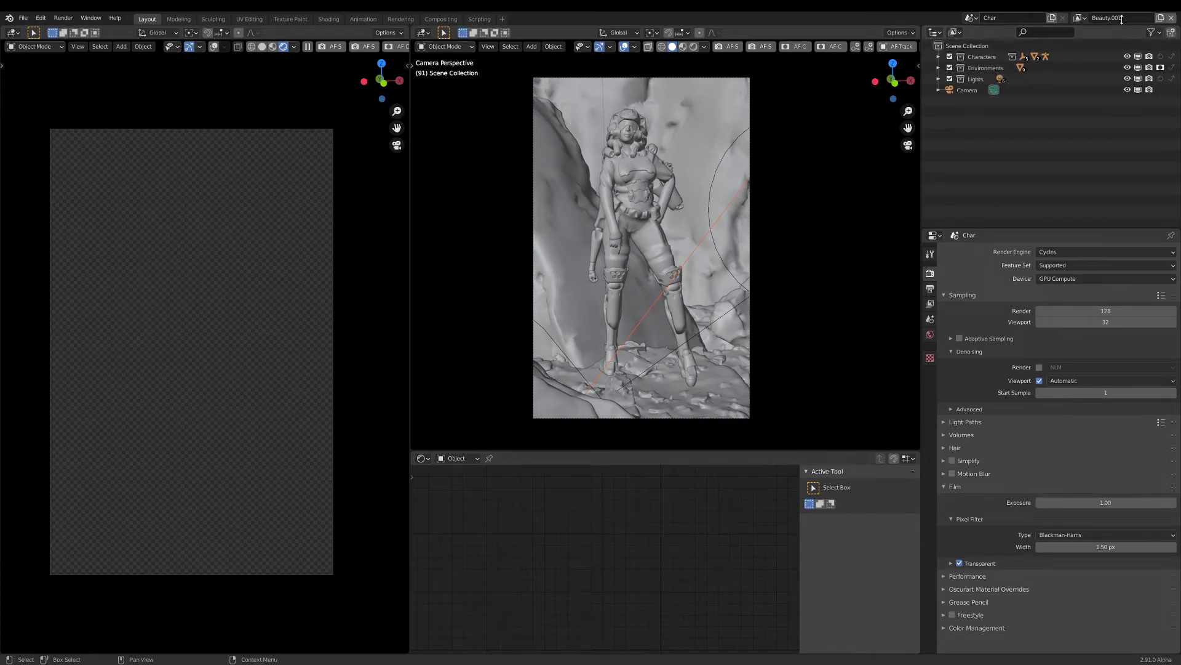
left_click(1121, 18)
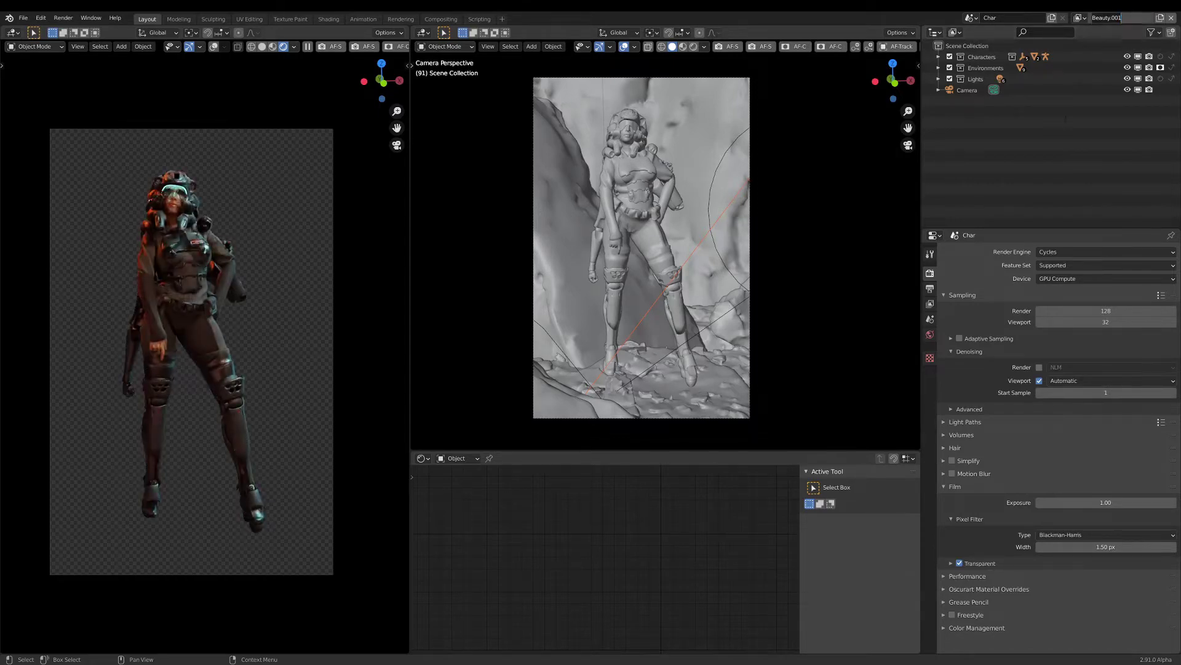
key("Return")
Expand the Lights collection and hide all six of its lights in the viewport.
left_click(939, 79)
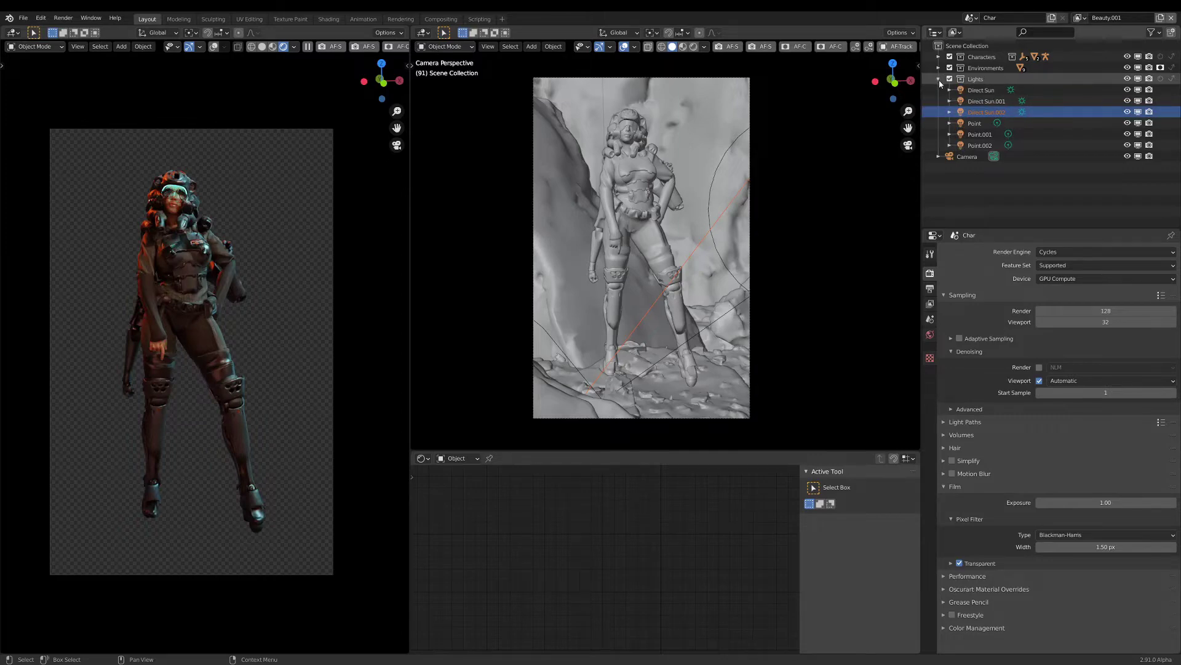
left_click(984, 101)
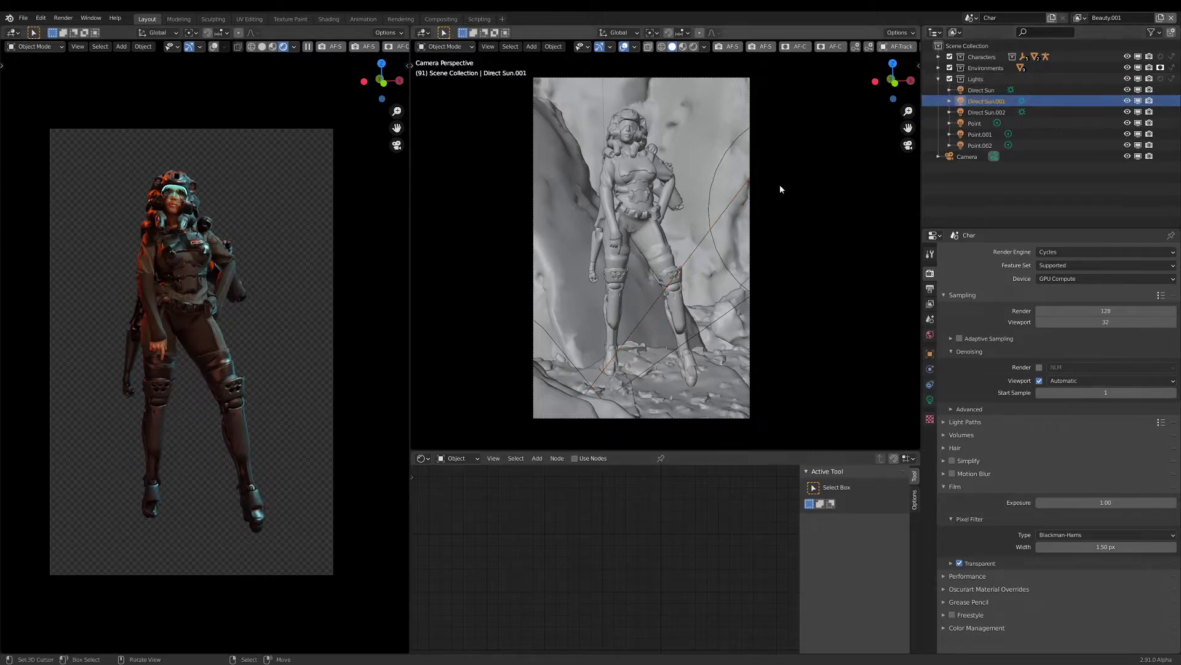
scroll(700, 205, "down", 5)
middle_click_drag(700, 206, 815, 198)
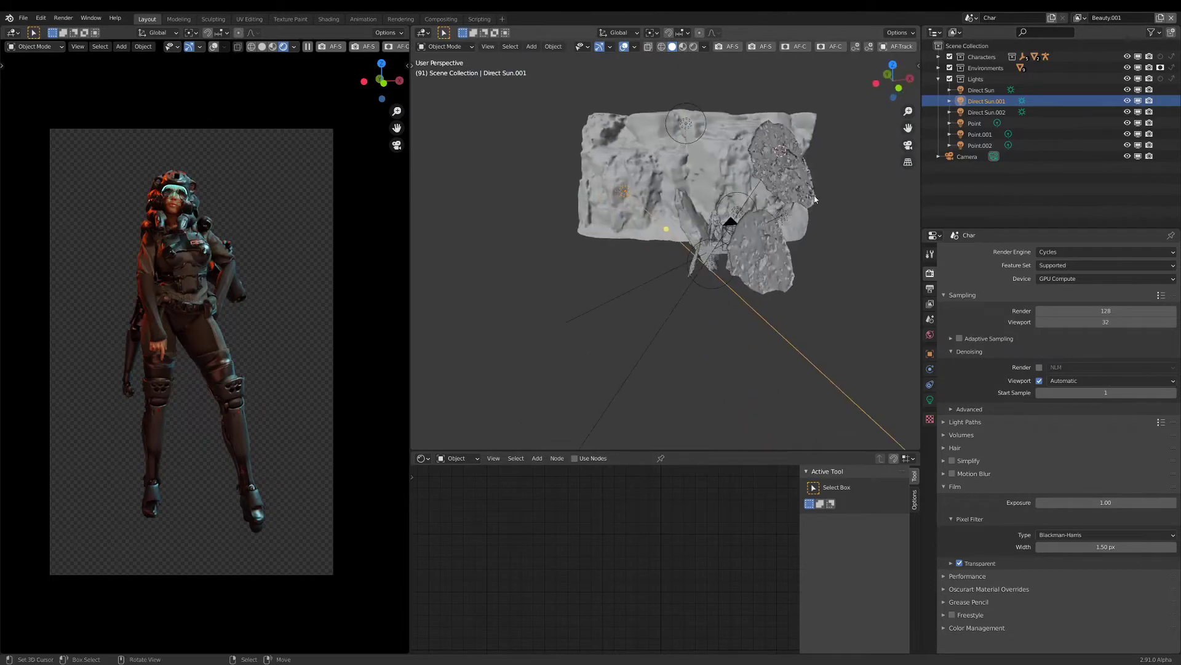
left_click_drag(1127, 90, 1127, 139)
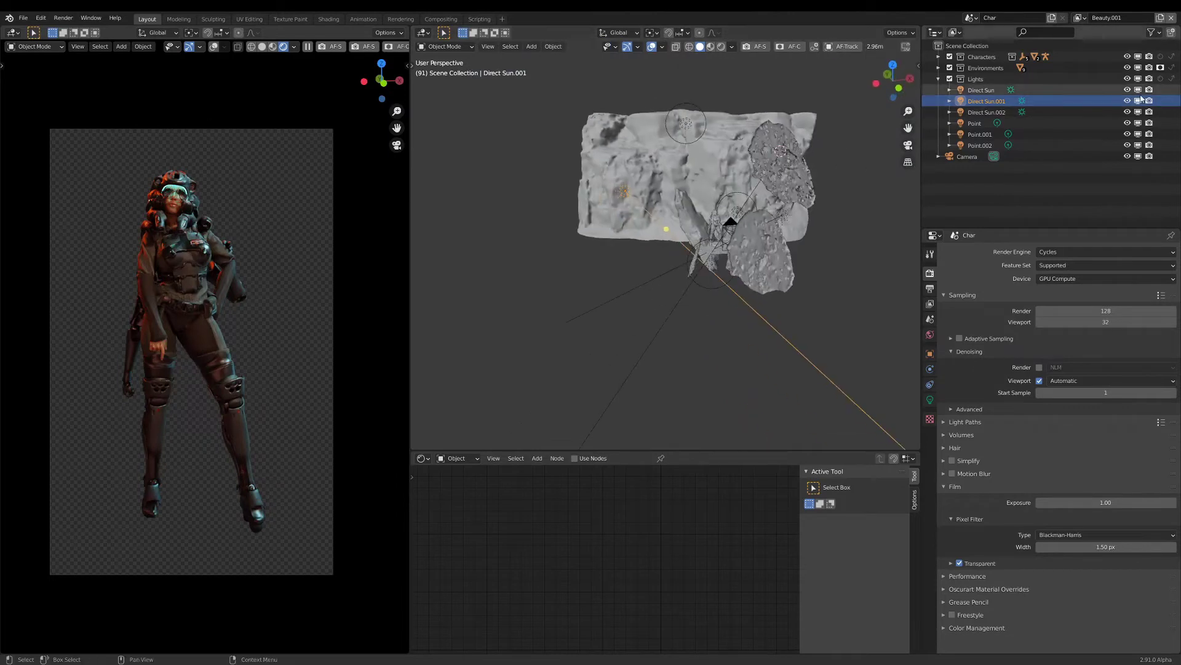
left_click(1128, 145)
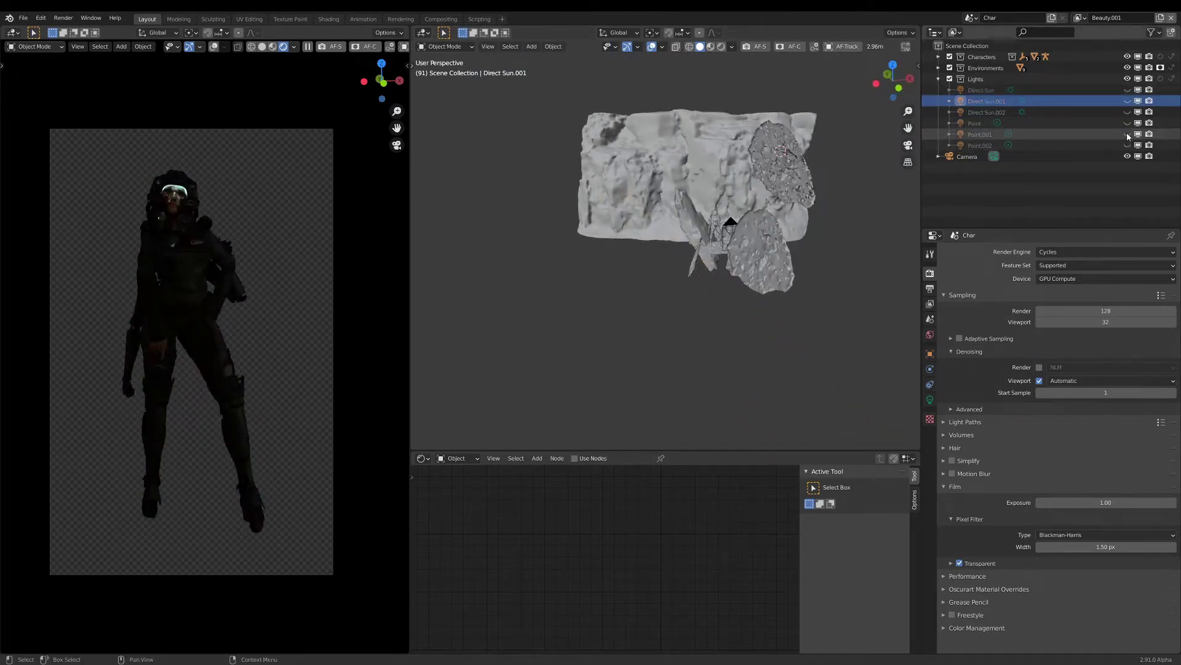
Show only the Direct Sun light and rename it as LGT-Key.
left_click(1127, 90)
left_click(980, 89)
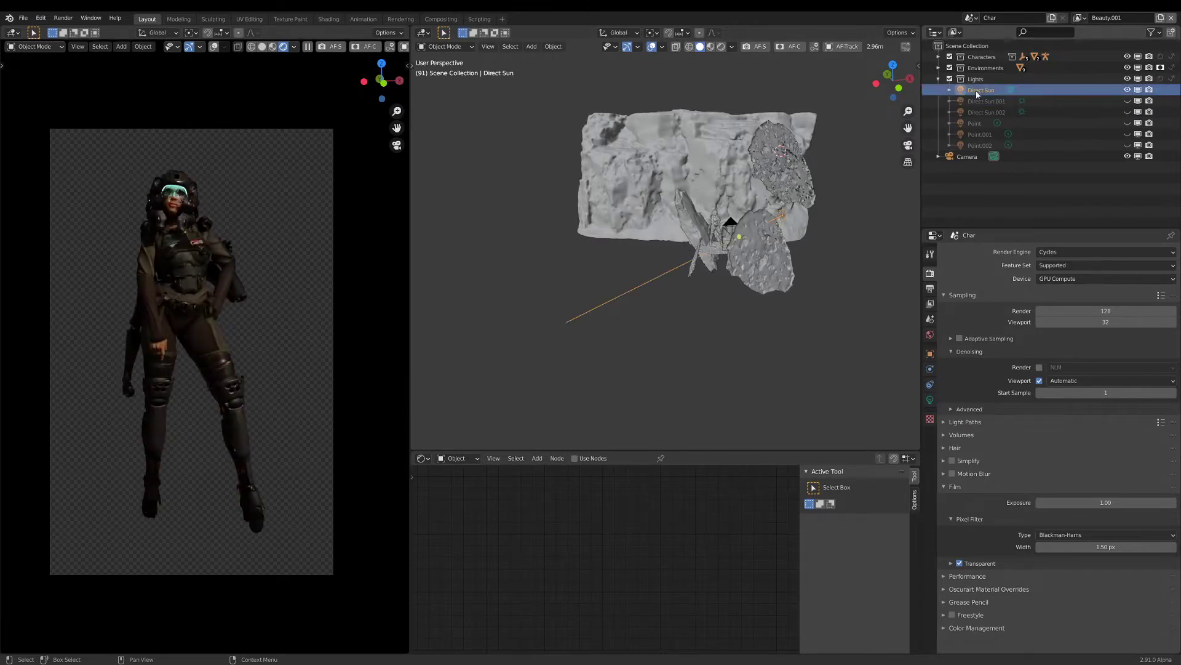
double_click(980, 90)
type("LGT")
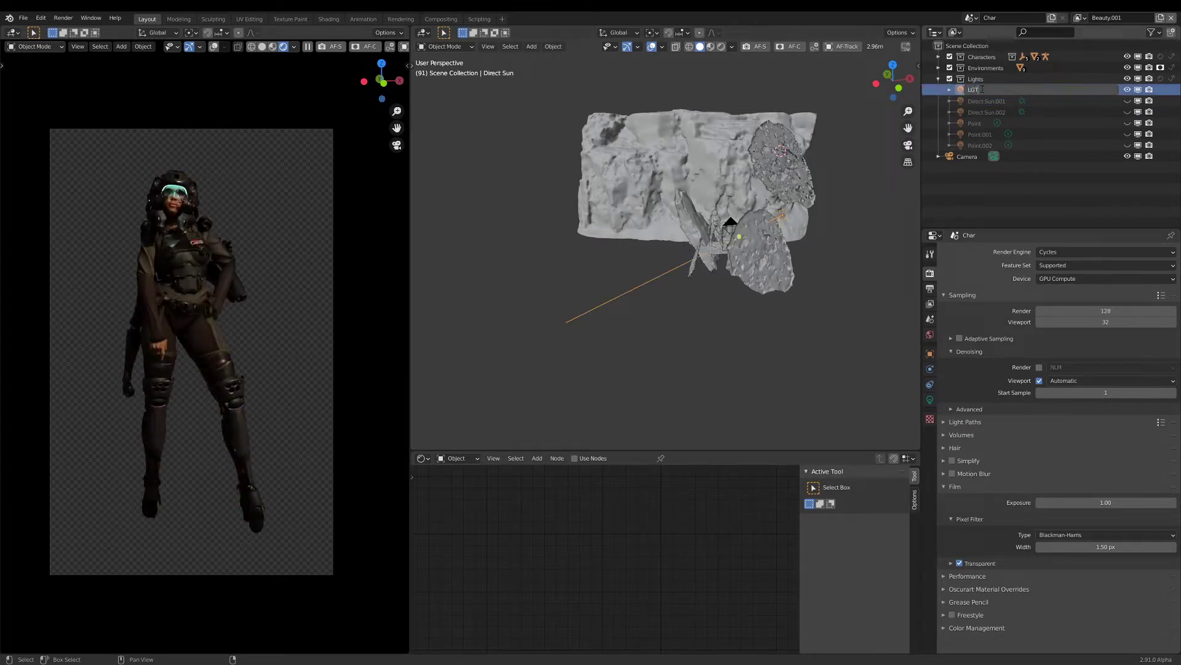
type("-Key")
key("Return")
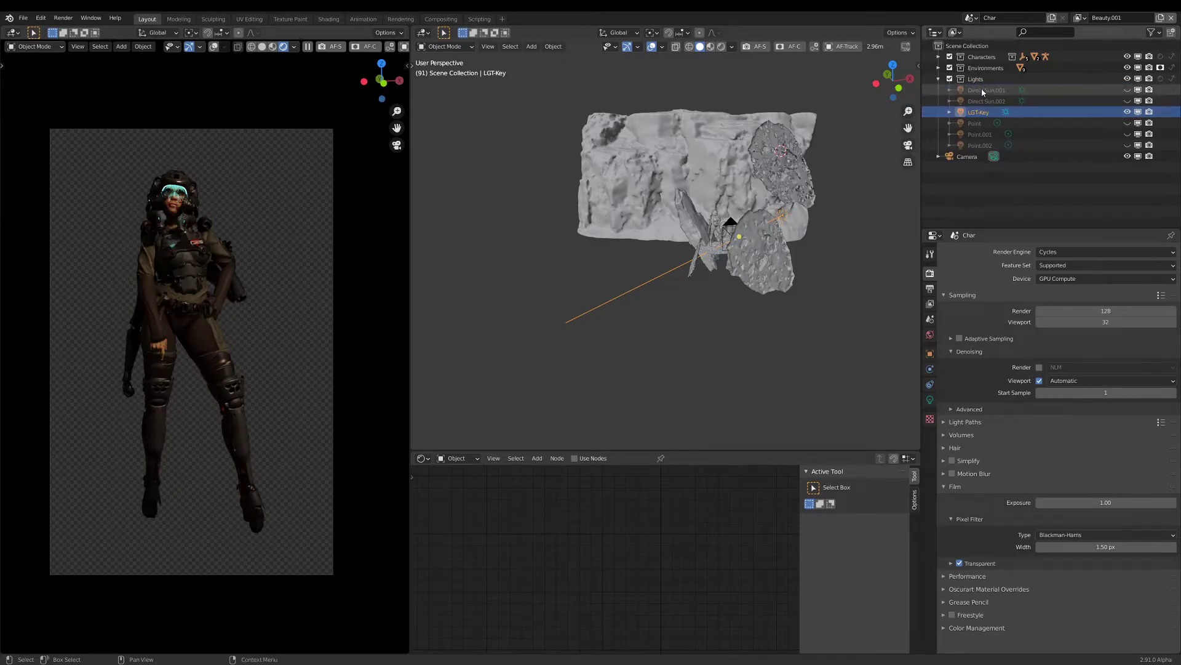
Show Direct Sun.001, hide the key light, and rename Direct Sun.001 as LGT-Rim_red.
left_click(981, 89)
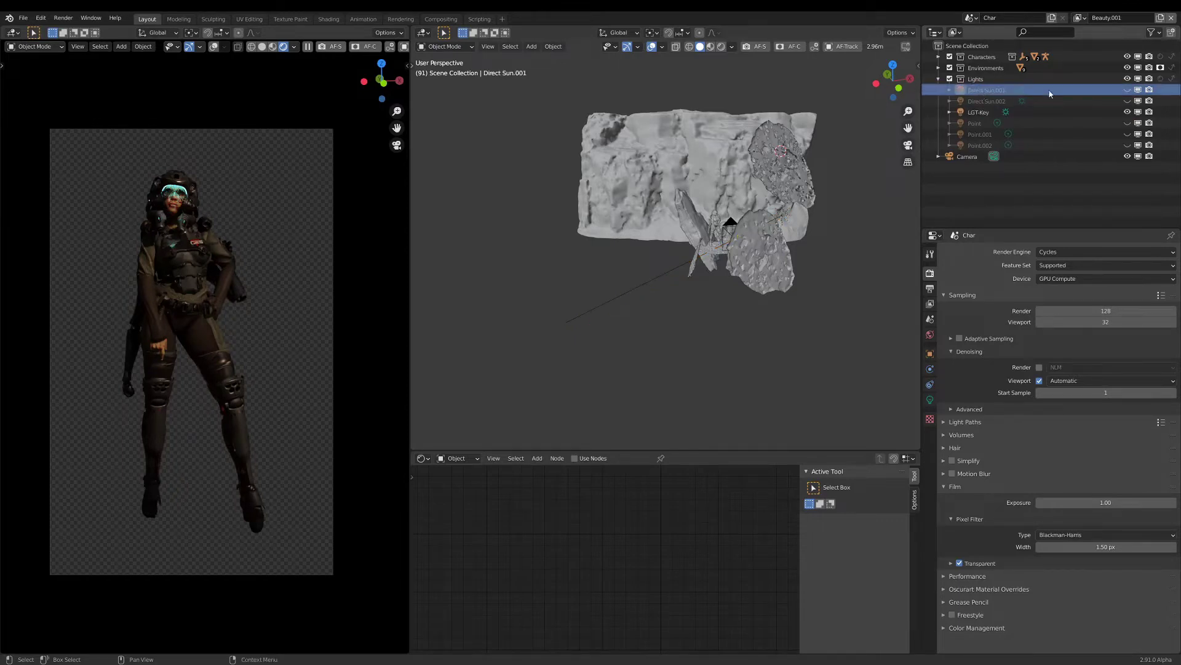
left_click(1127, 90)
left_click(1128, 112)
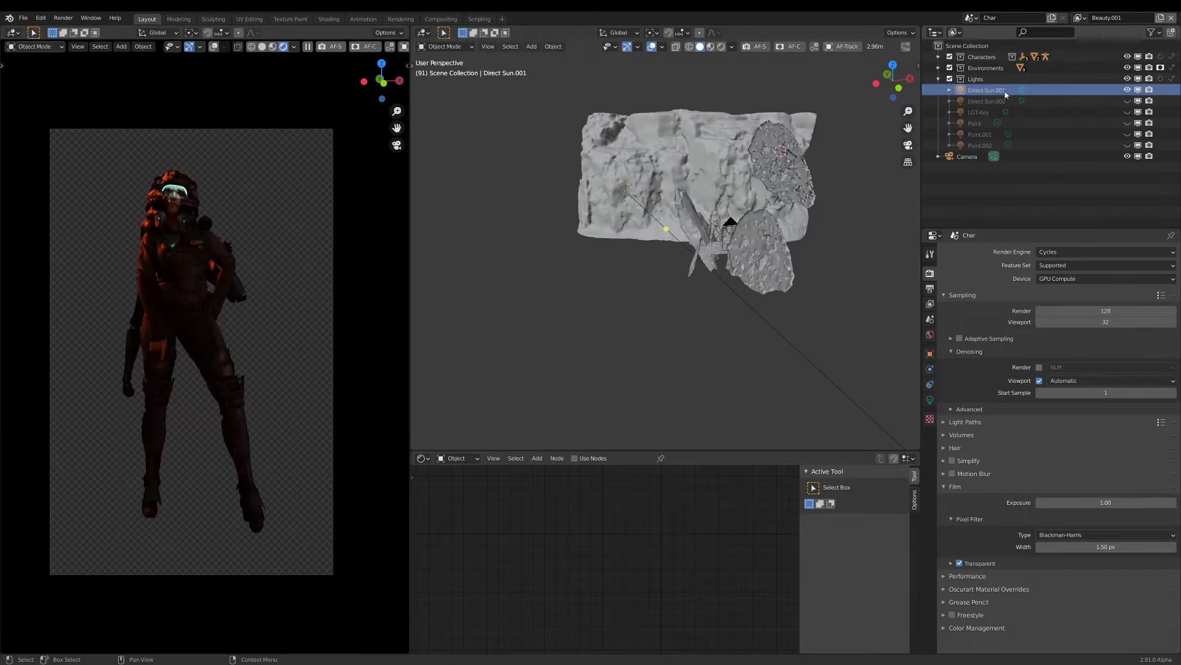
double_click(985, 90)
type("LGT-Rim")
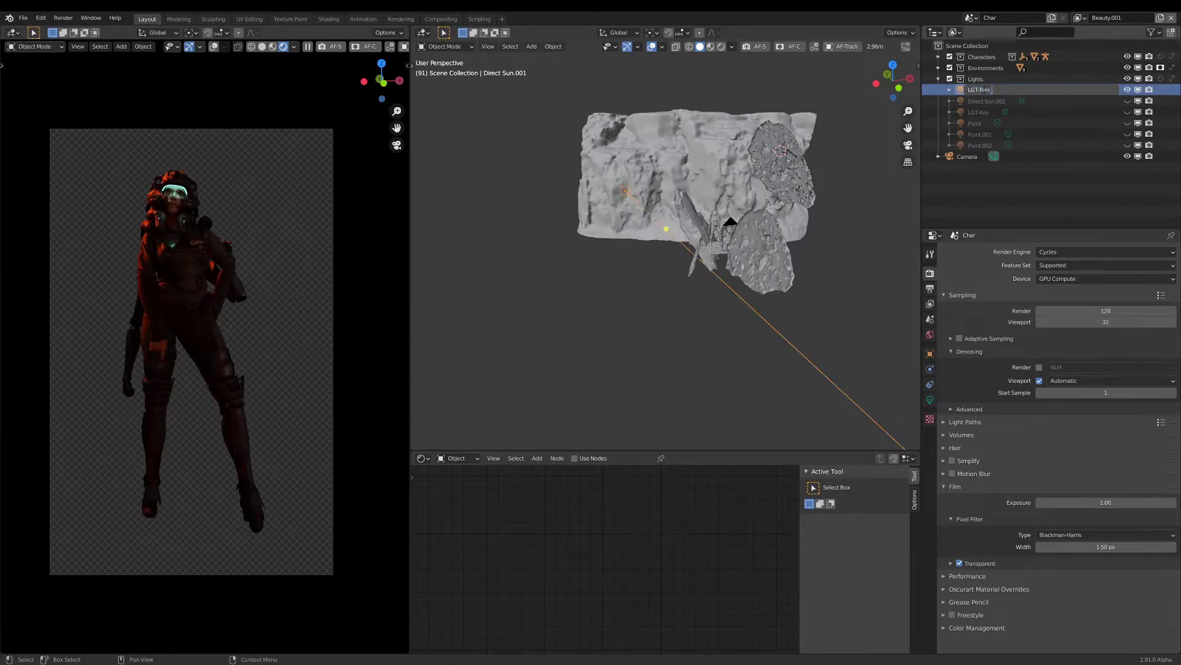
type("_red")
key("Return")
Hide the red rim light, show Direct Sun.002 and rename it as LGT-Kick_cyan.
left_click(1128, 112)
left_click(1128, 90)
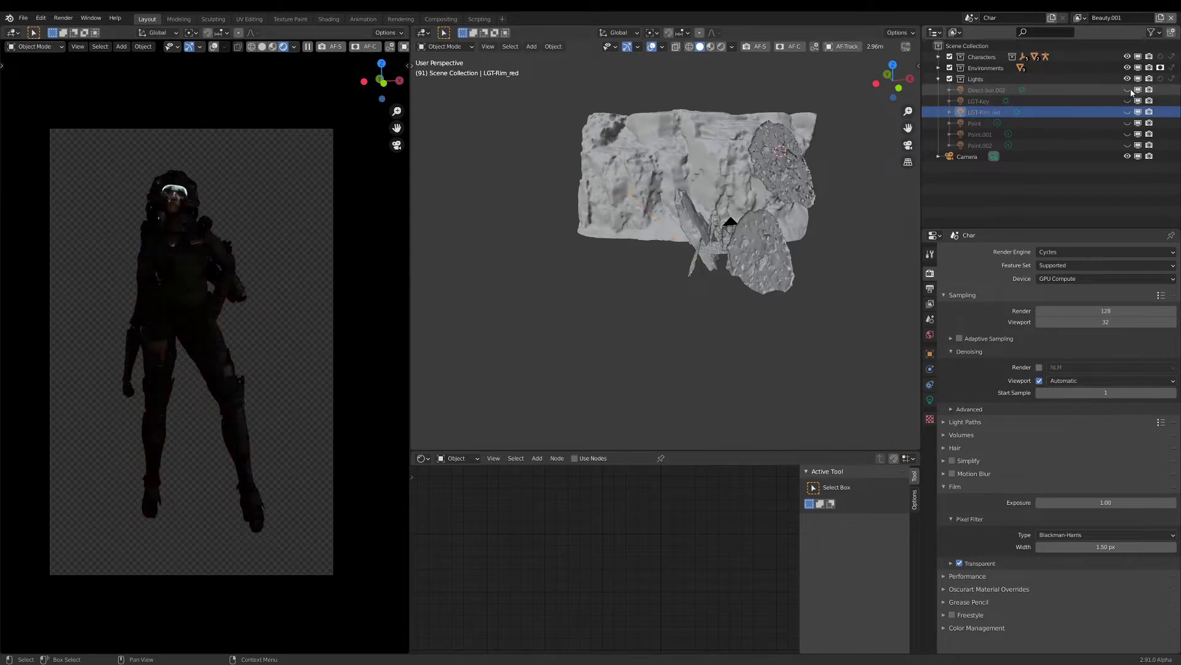
double_click(985, 90)
type("LGT-Kick_li")
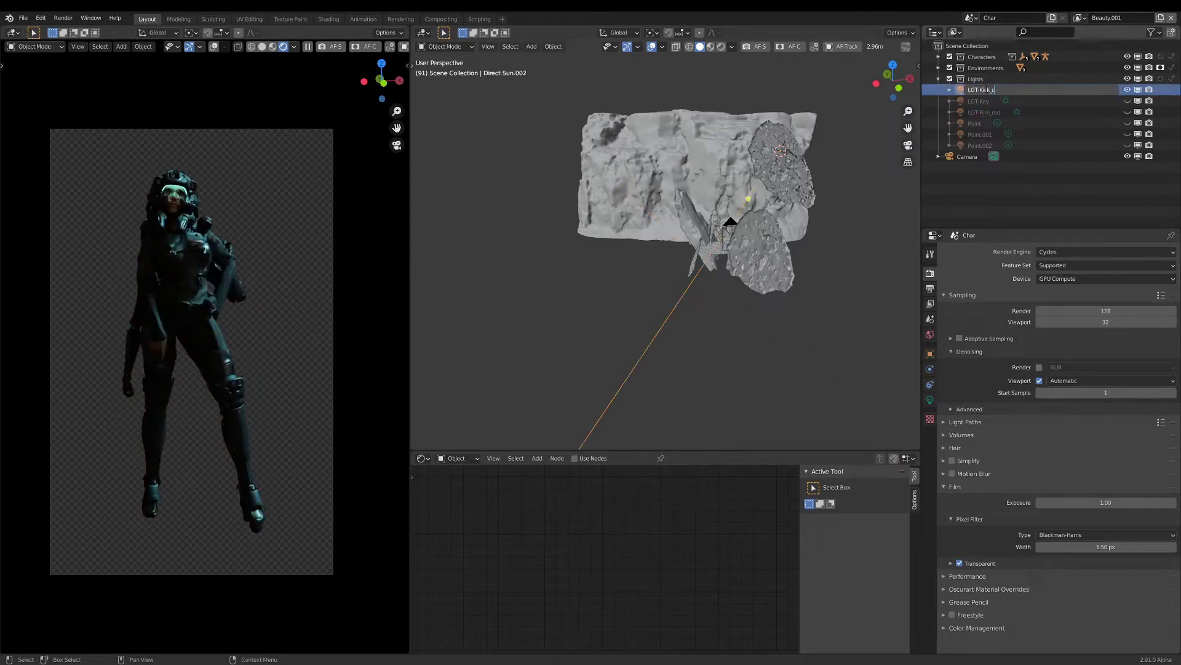
type("an")
key("Return")
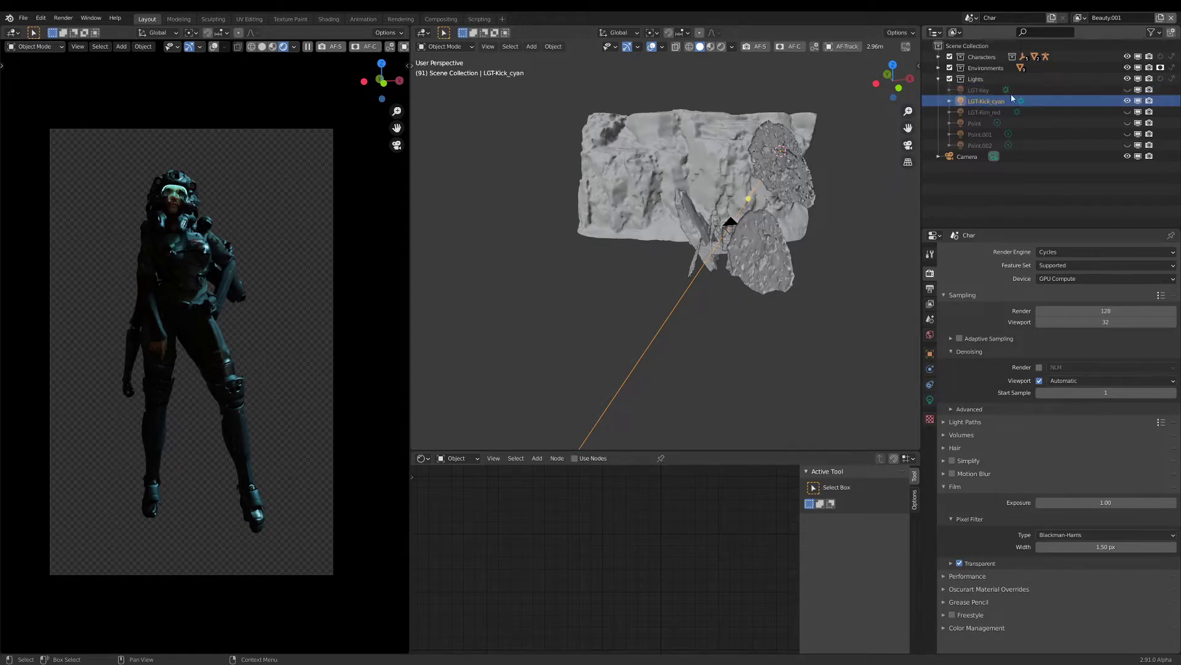
Hide the cyan kick light, show the first Point light and rename it as LGT-Bounce_red.
left_click(1128, 101)
left_click(1128, 123)
left_click(1117, 125)
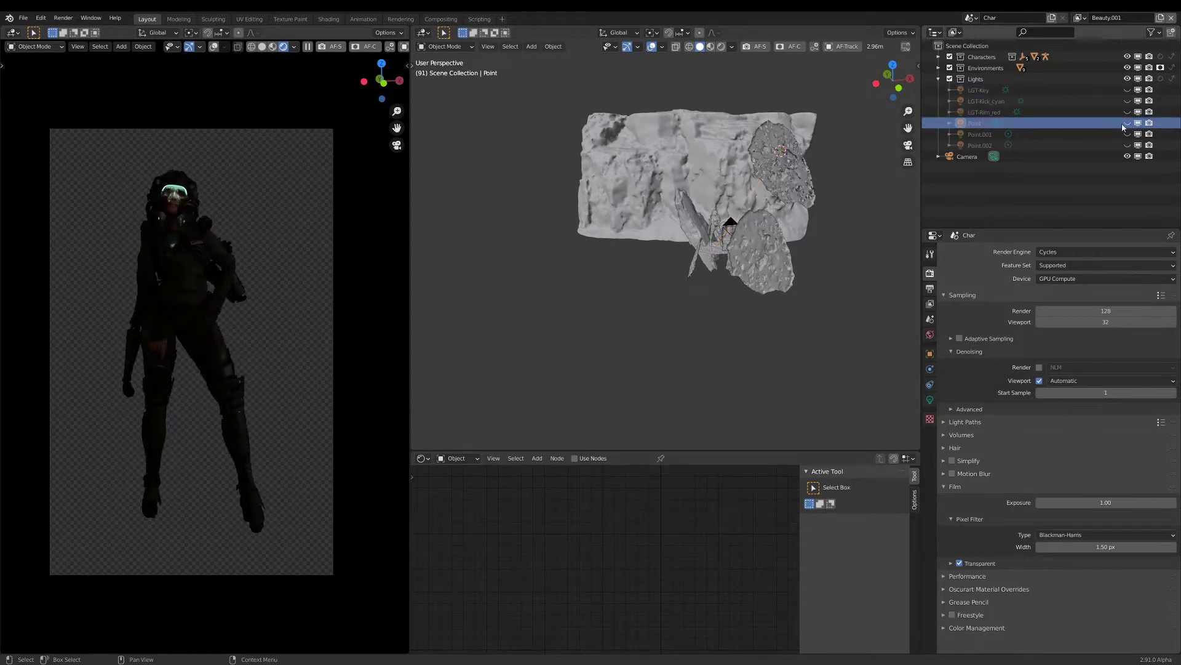
double_click(980, 125)
type("LGT-Bounce-re")
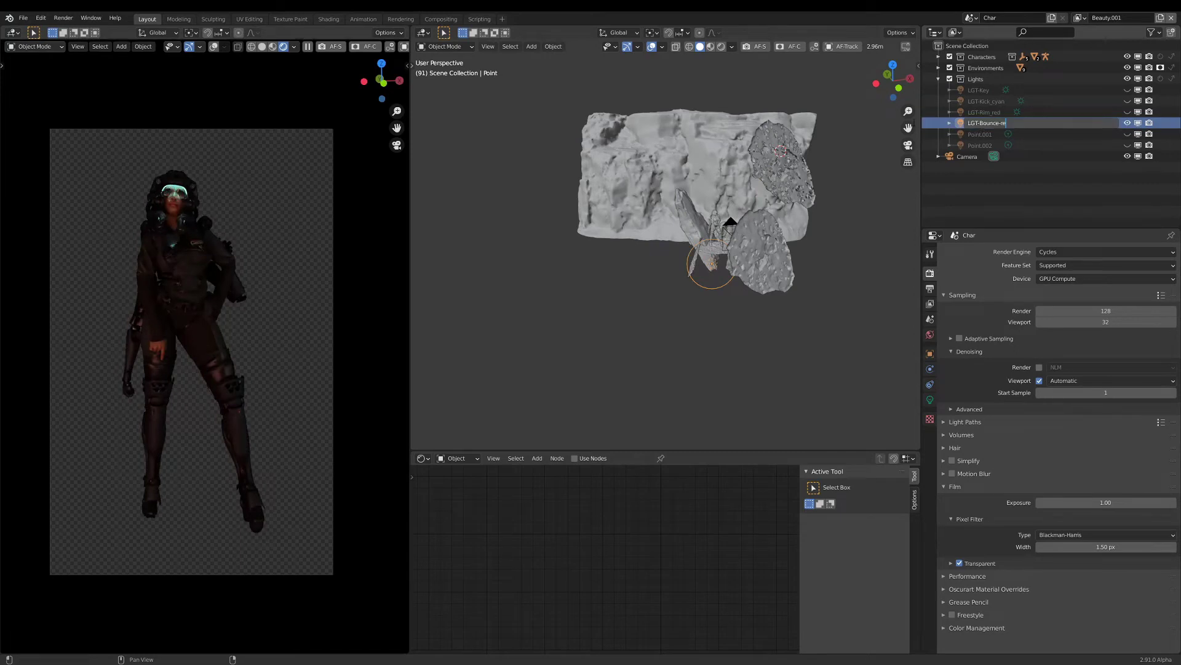
type("d")
key("Return")
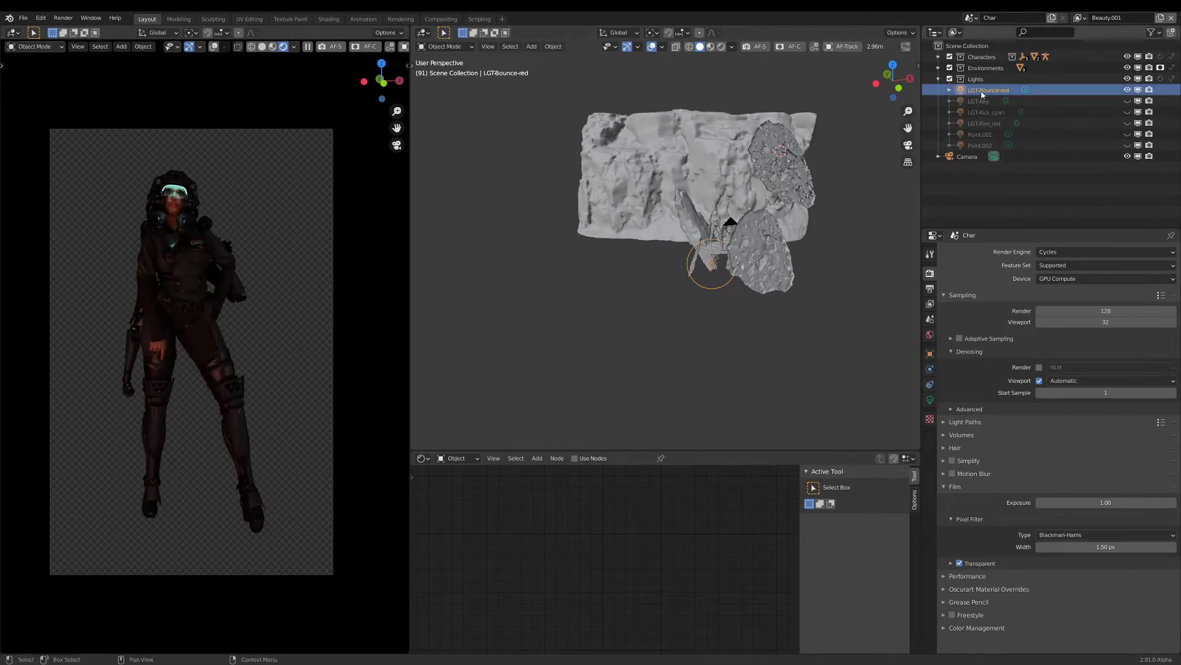
type("_")
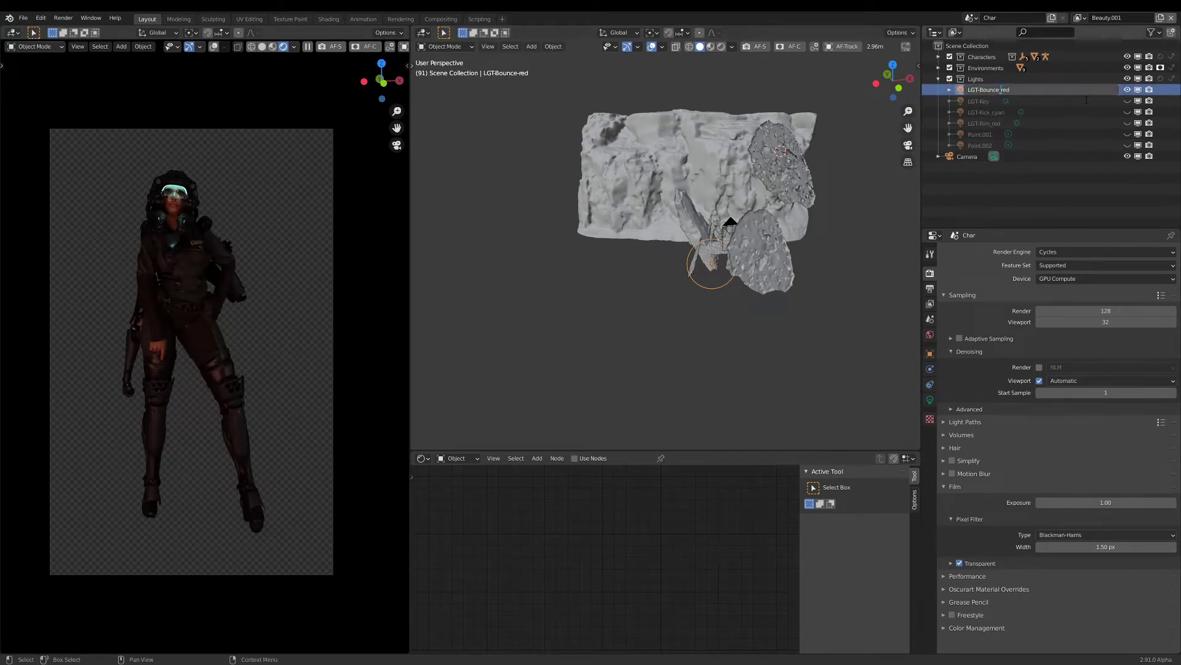
key("Return")
Rename the Point.001 light as LGT-Fill_env and the Point.002 light as LGT-Fill_cyan.
left_click(980, 134)
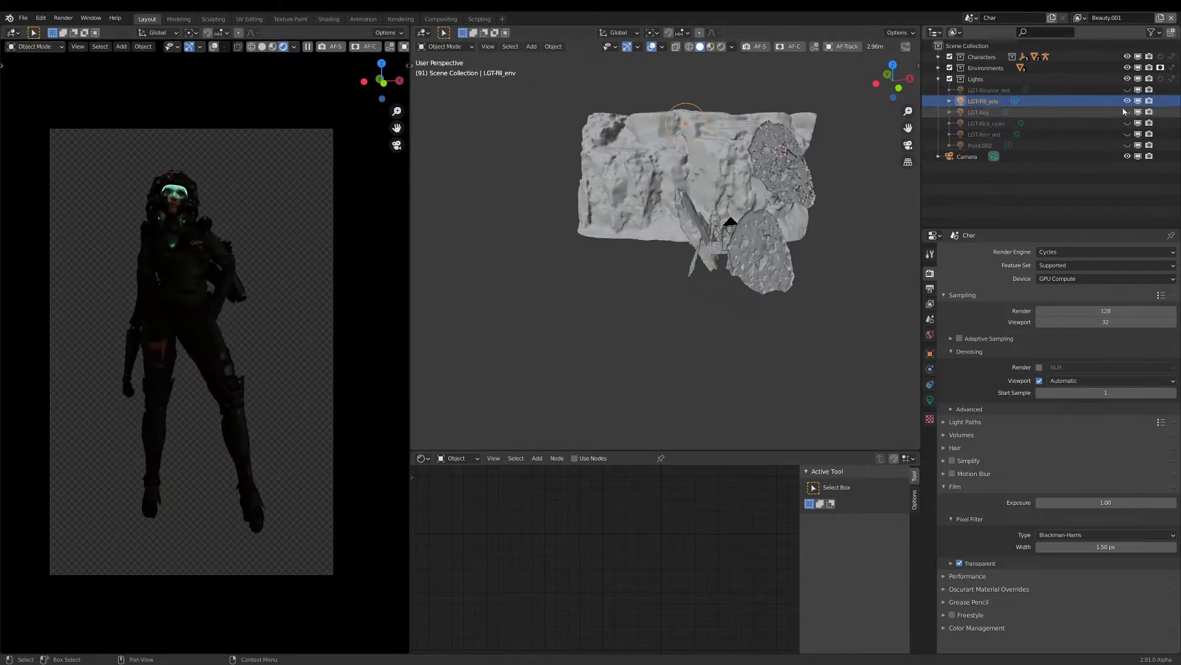
double_click(984, 145)
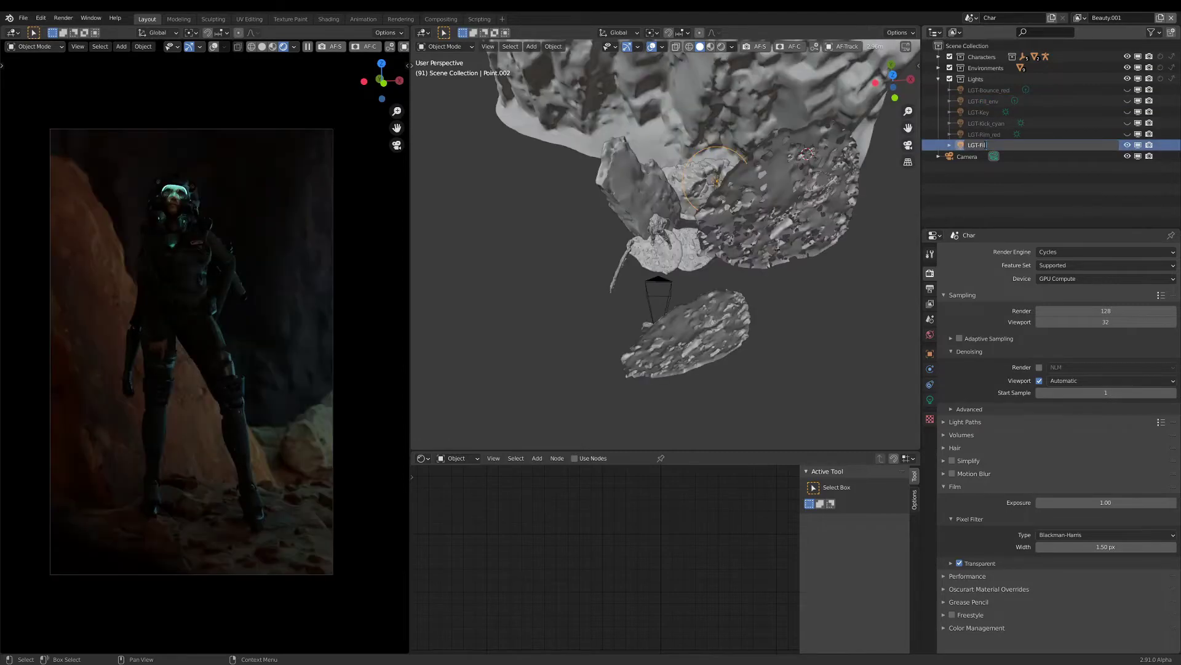
type("LGT-Fill_cyan")
key("Return")
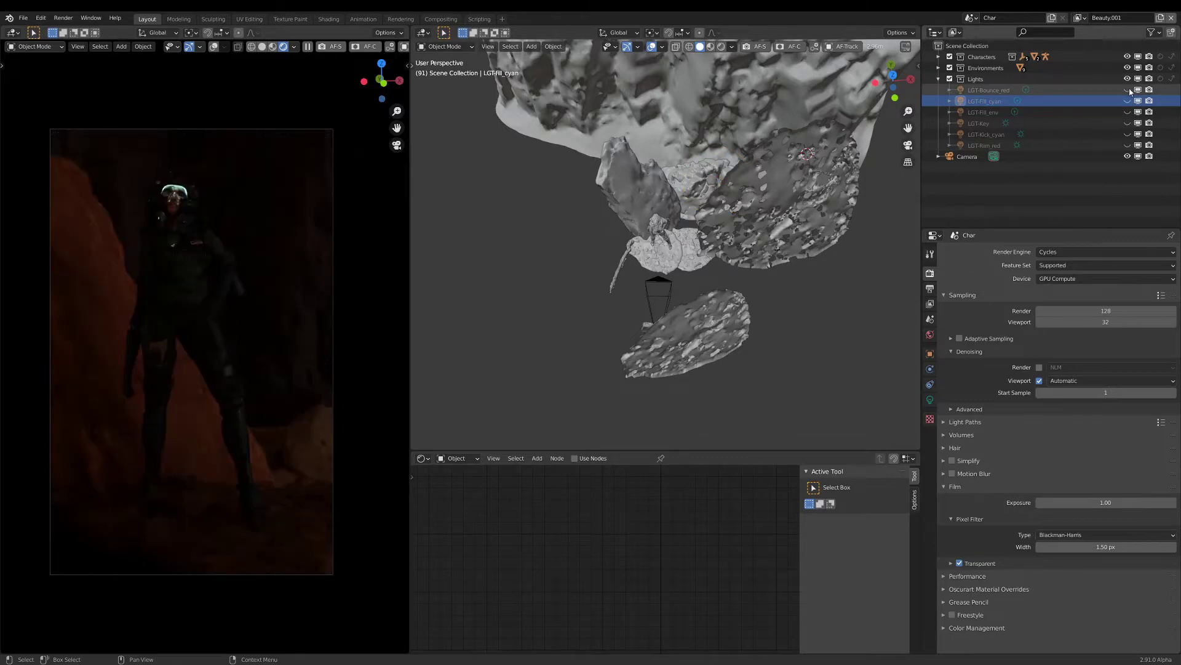
Make all six LGT lights visible again and save the file.
left_click_drag(1128, 91, 1128, 145)
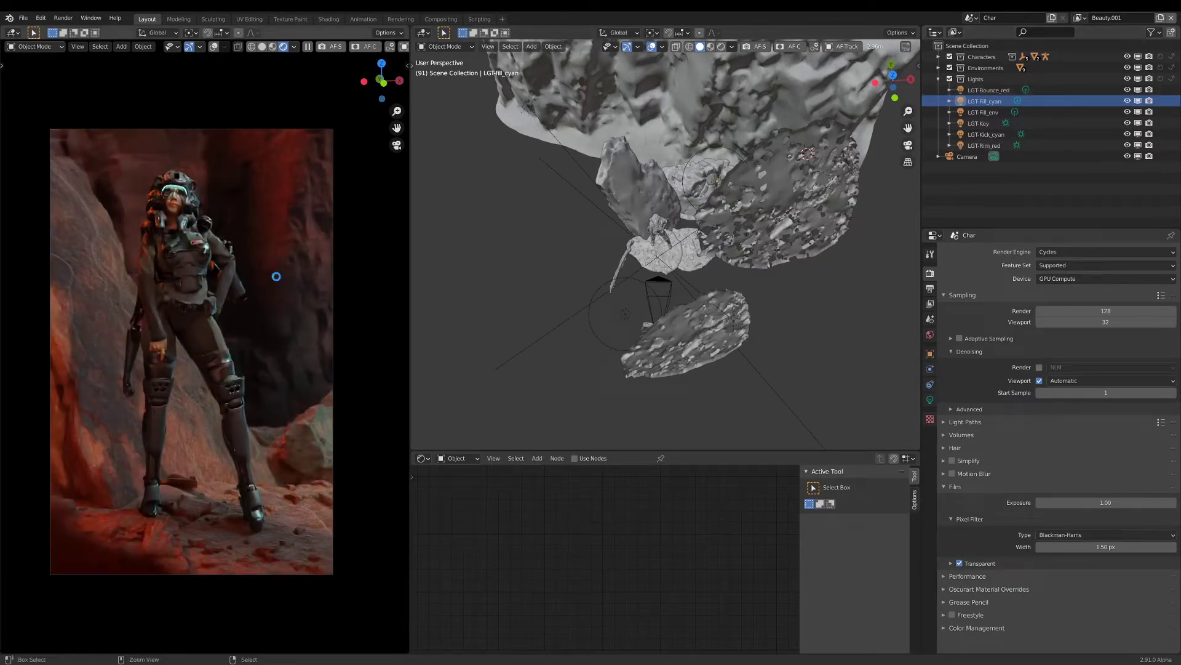
key("ctrl+s")
Create a new collection inside the Lights collection and name it Key.
left_click(978, 80)
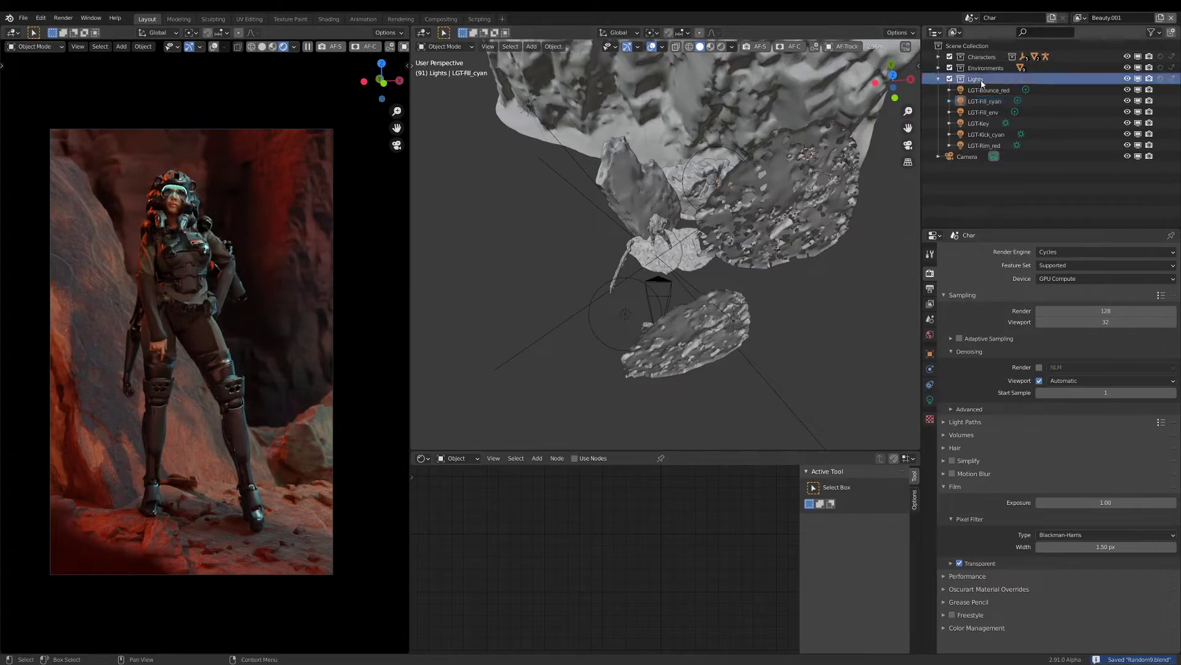
left_click(1170, 32)
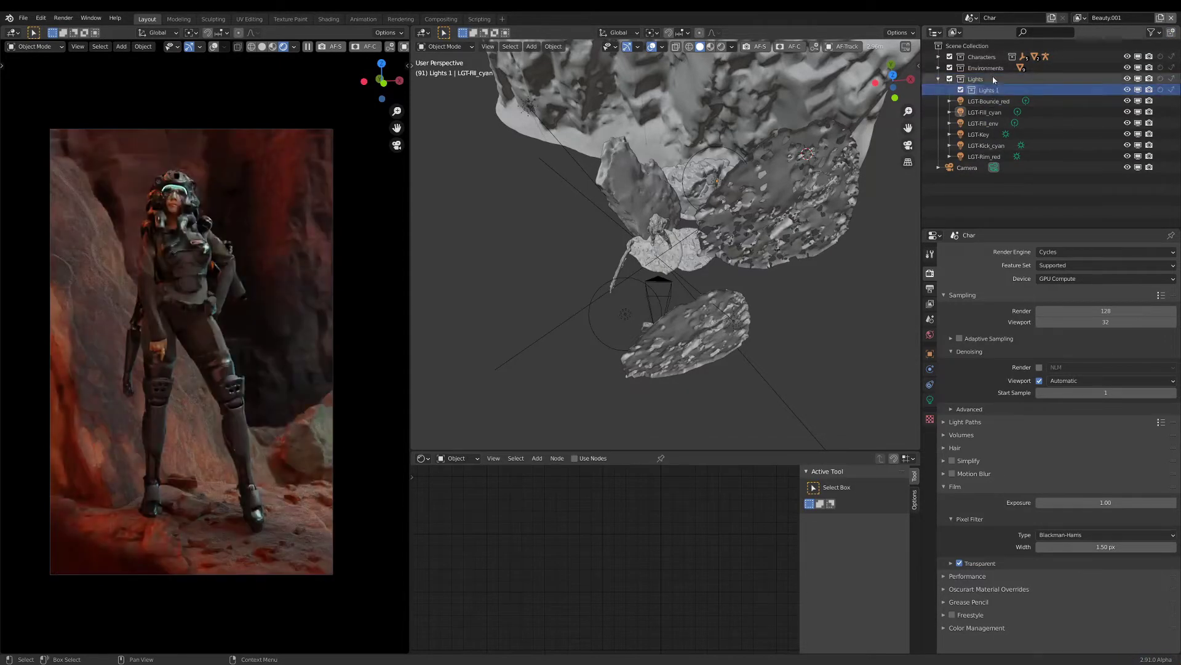
double_click(988, 90)
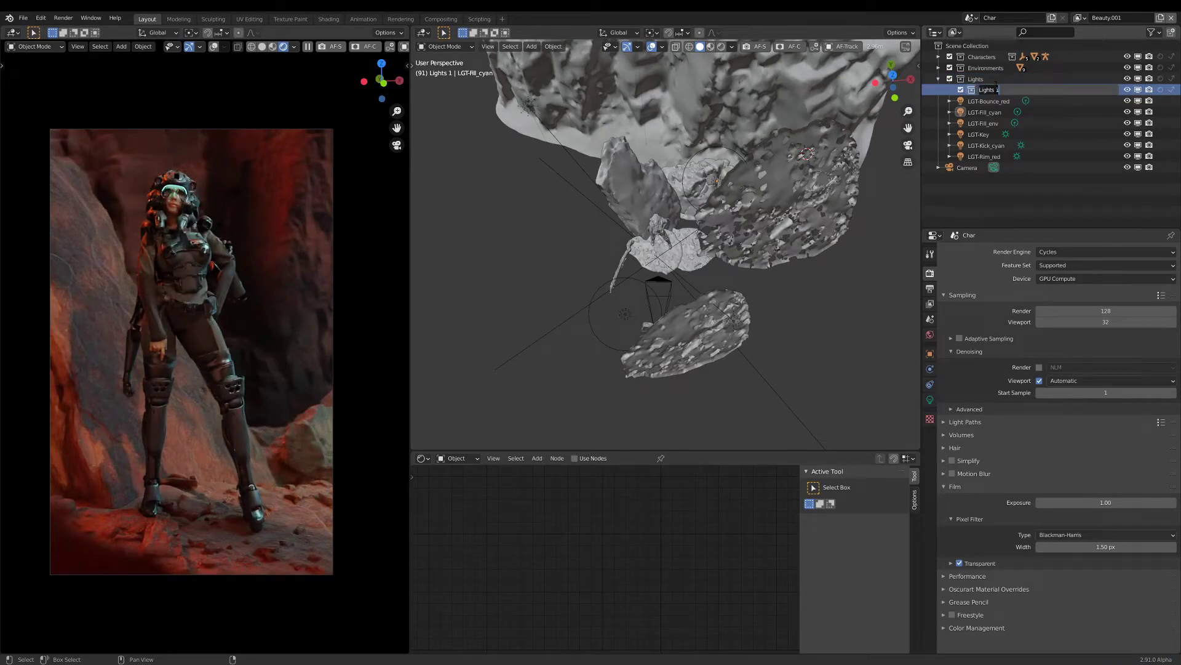
type("Key")
key("Return")
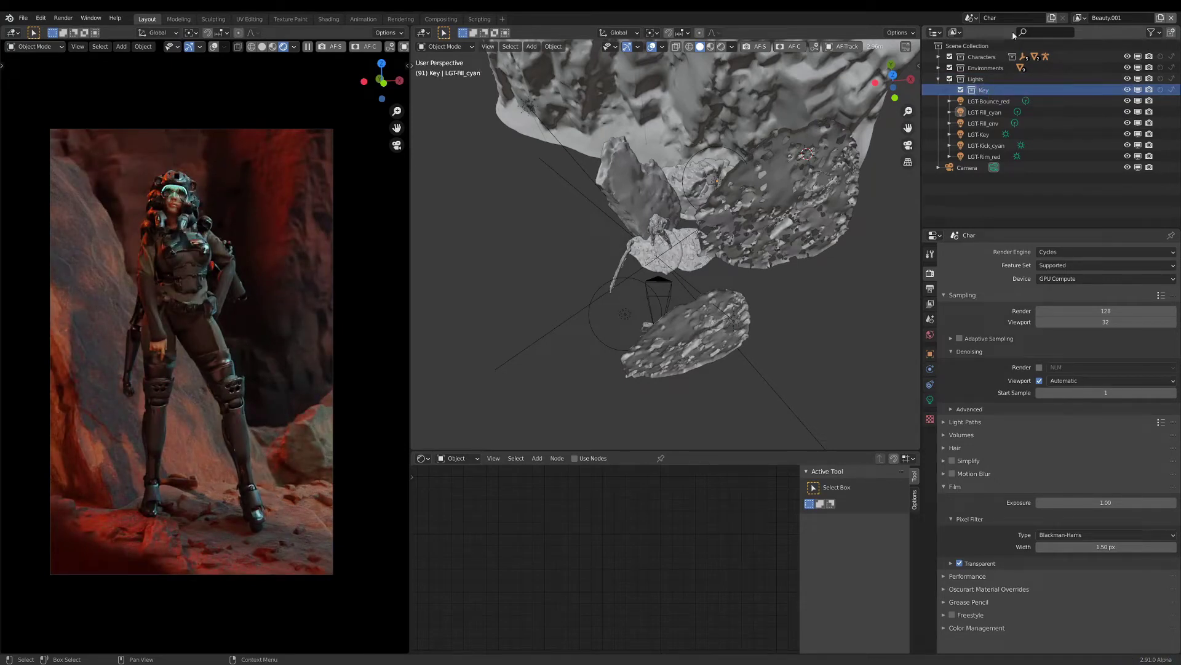
Move the LGT-Key light into the Key collection.
left_click(994, 103)
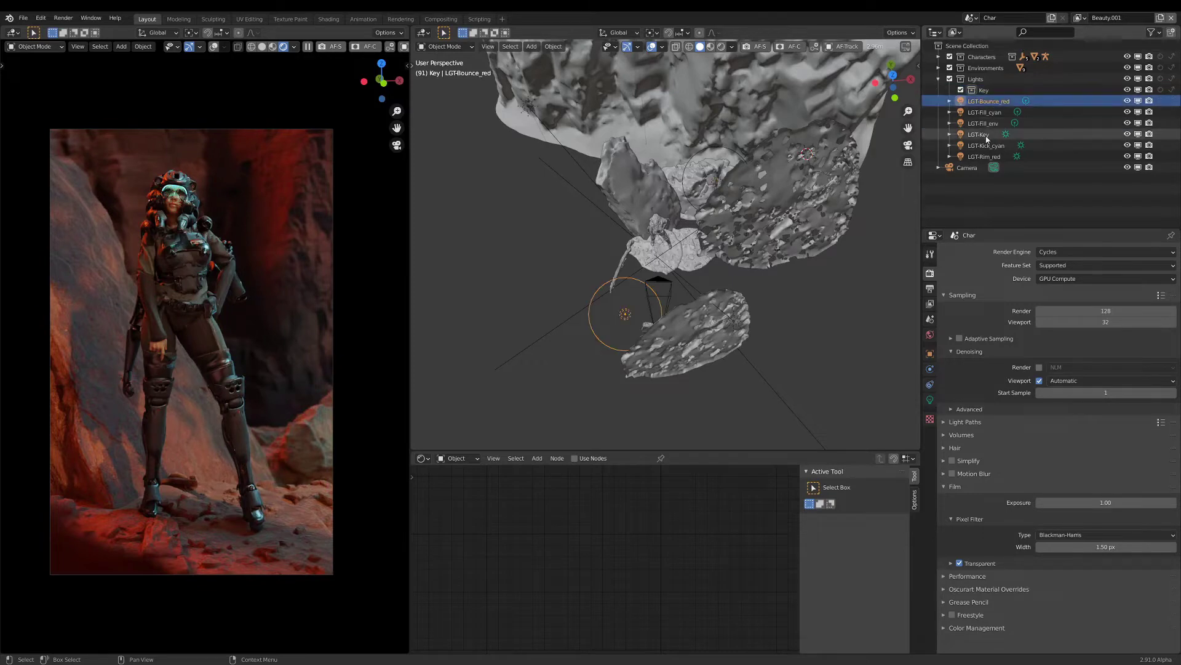
left_click(987, 149)
left_click(972, 137)
left_click_drag(972, 139, 985, 90)
Add a second collection inside the Lights collection and name it Others.
left_click(987, 77)
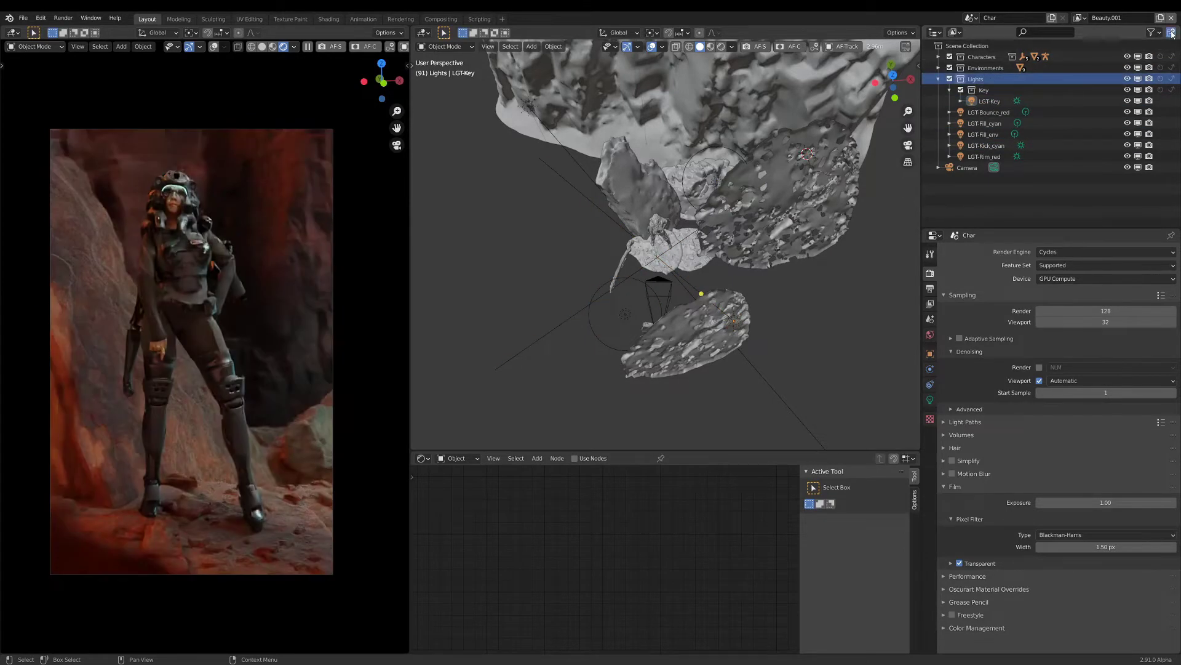
left_click(1171, 32)
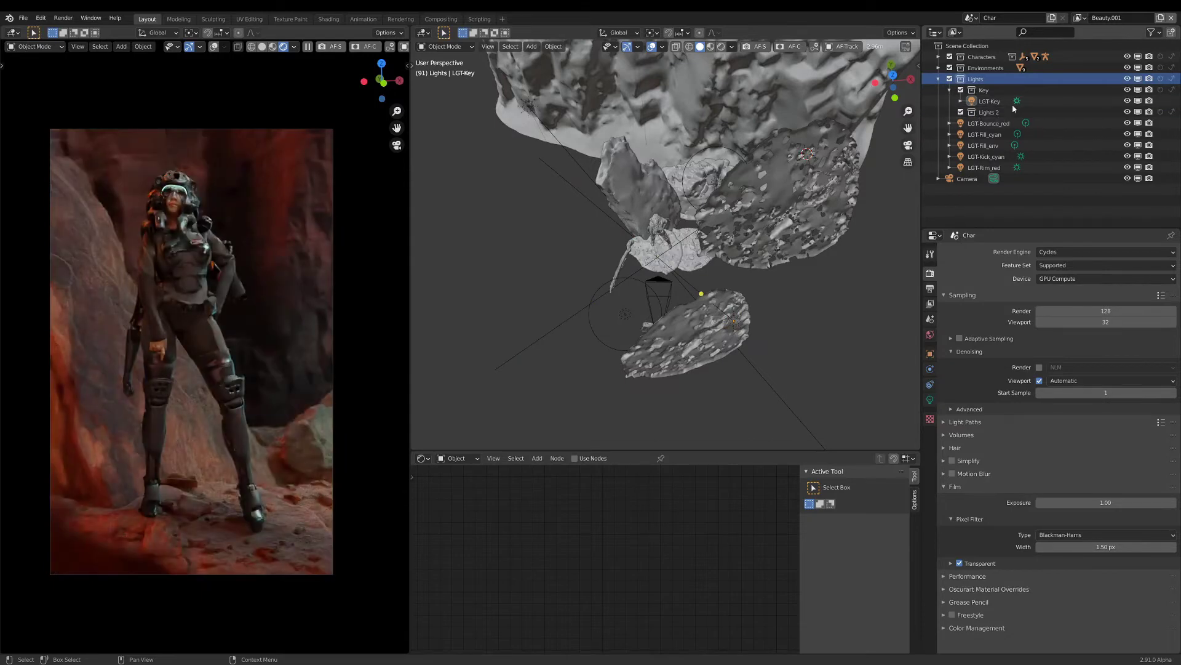
double_click(994, 112)
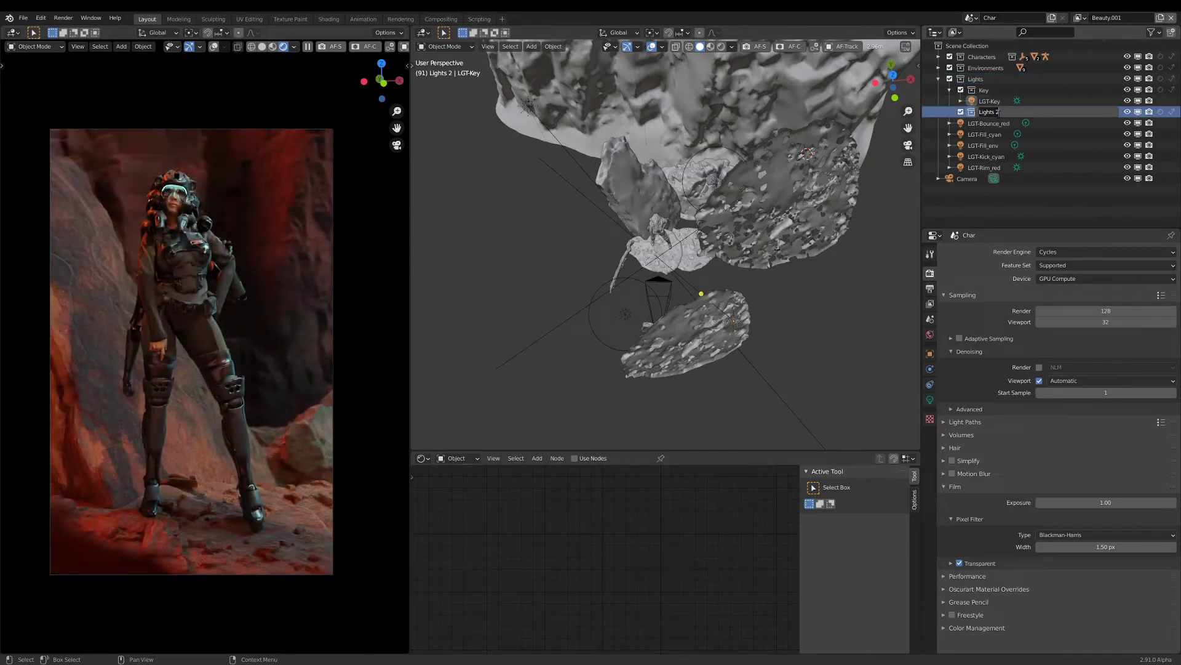
type("Others")
key("Return")
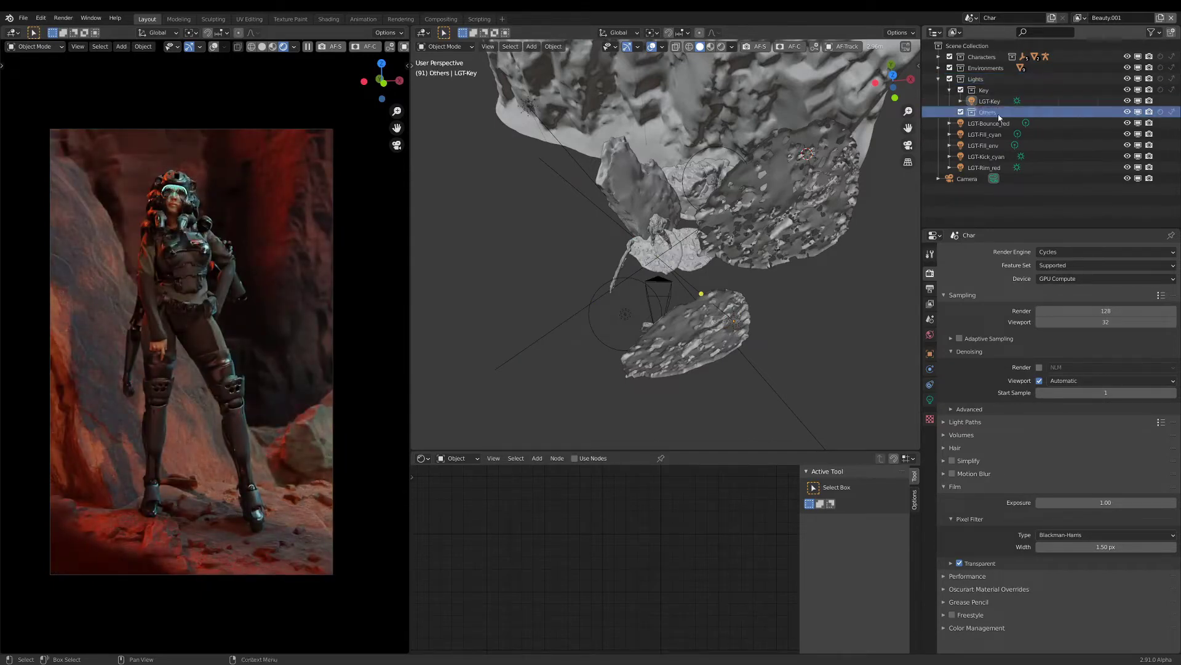
Move the bounce, fill, kick and rim lights into the Others collection and collapse both light sub-collections.
left_click(988, 123)
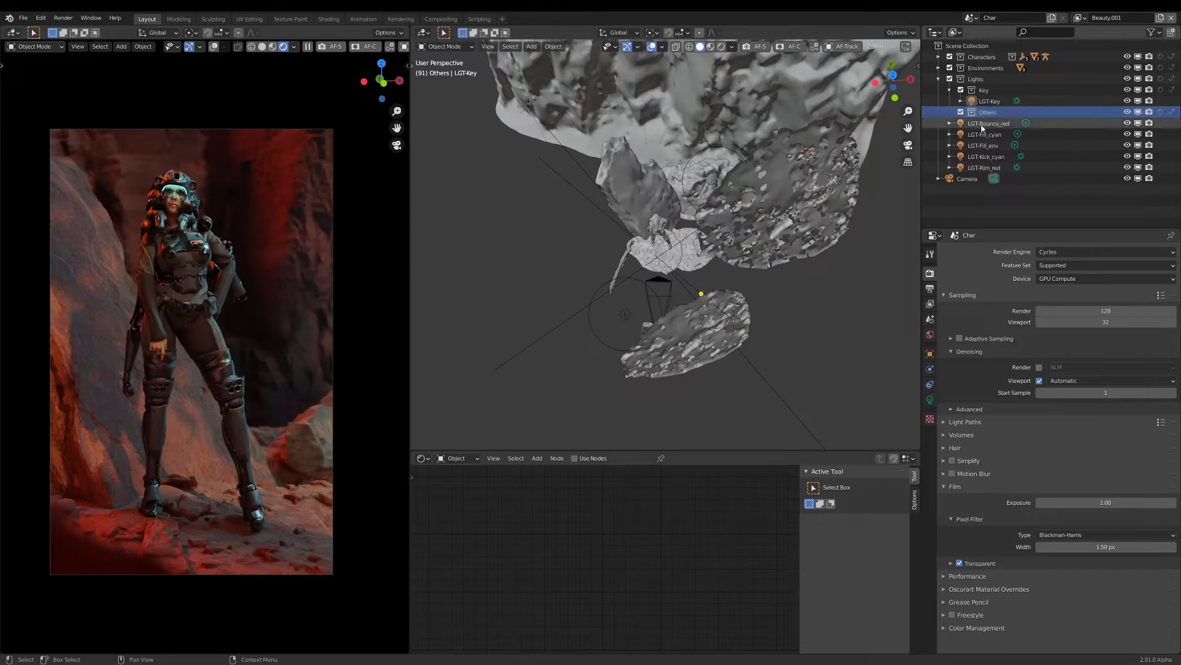
left_click(979, 168, "shift")
left_click_drag(978, 171, 986, 113)
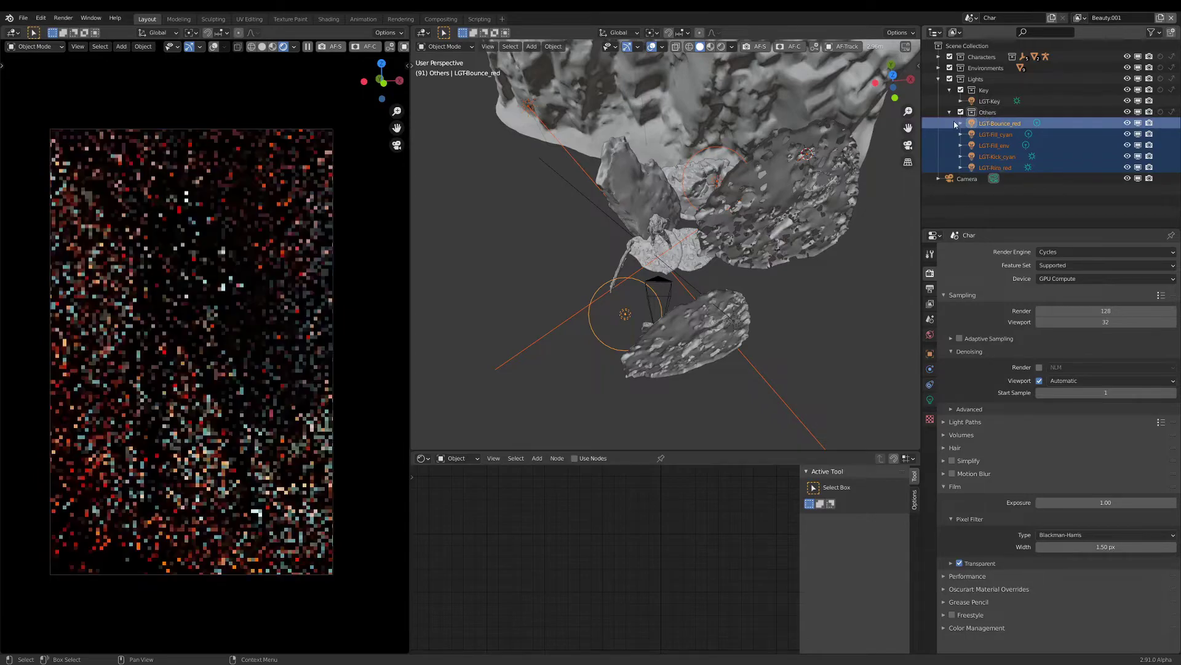
left_click(950, 113)
left_click(949, 93)
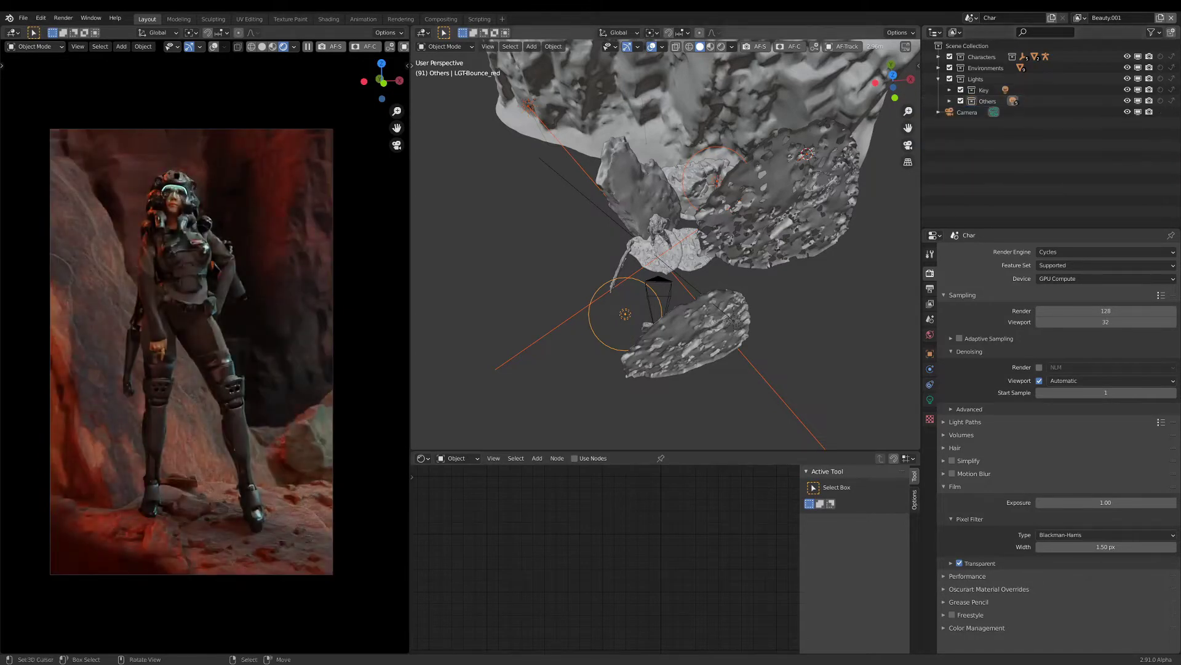
Switch the camera viewport to Solid shading and save the file.
middle_click_drag(274, 321, 284, 316, "shift")
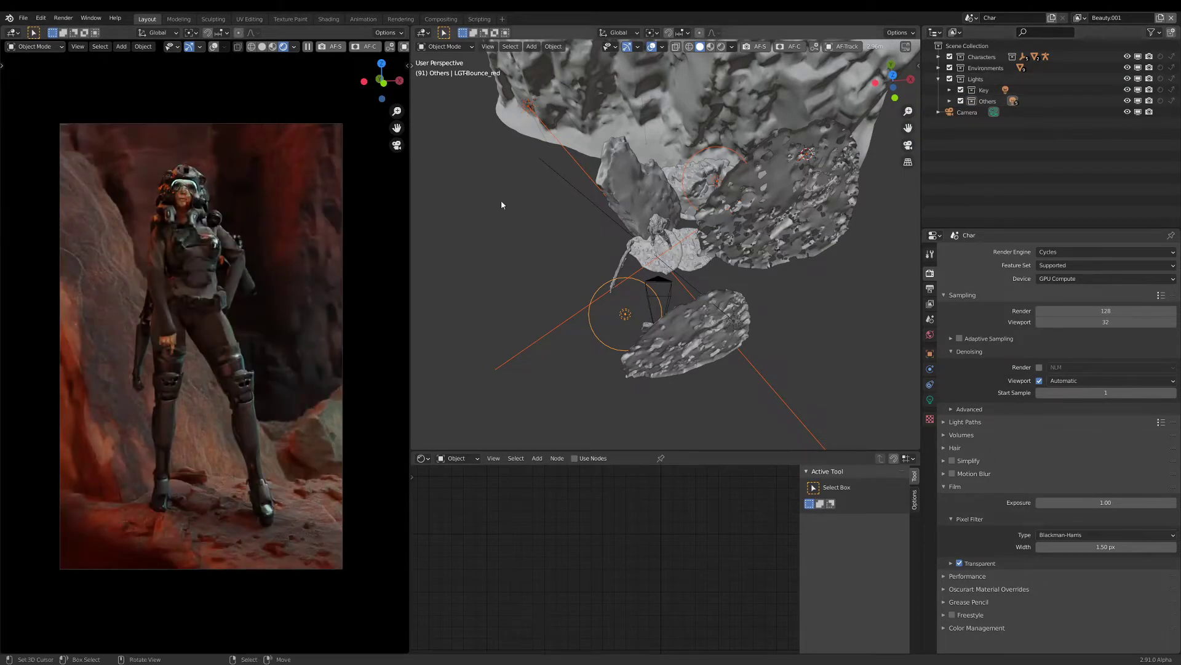
key("z")
left_click(268, 246)
key("ctrl+s")
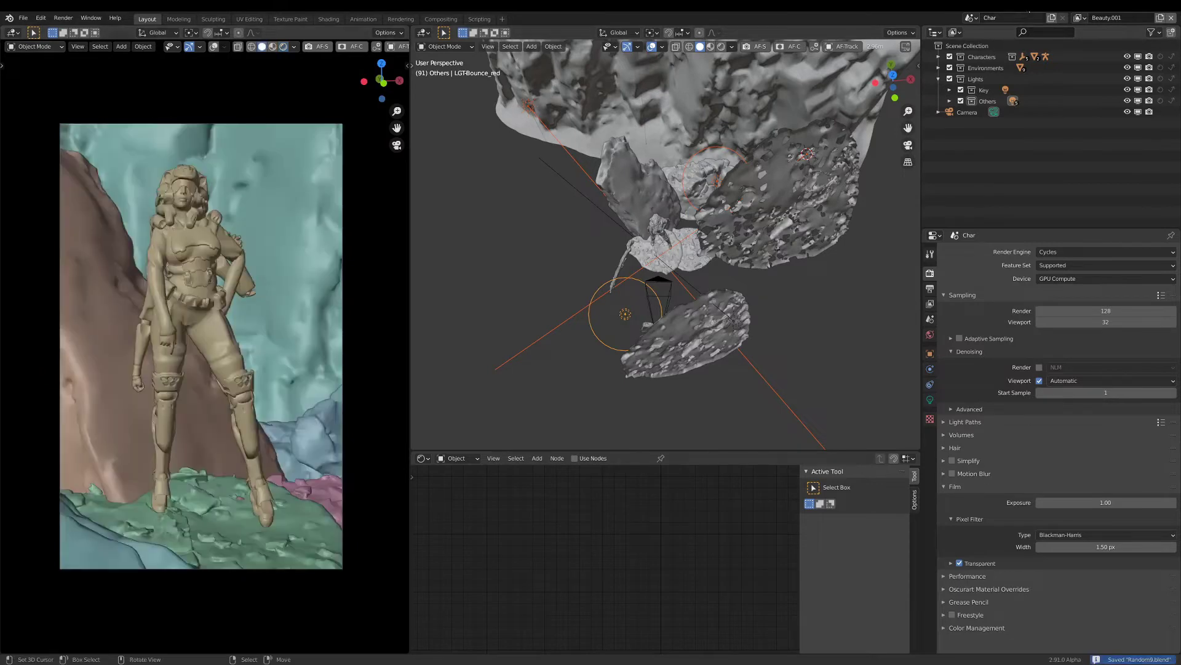
Rename the Beauty.001 view layer as Key, excluding the Others lights and setting the Environments collection as holdout.
left_click(1091, 20)
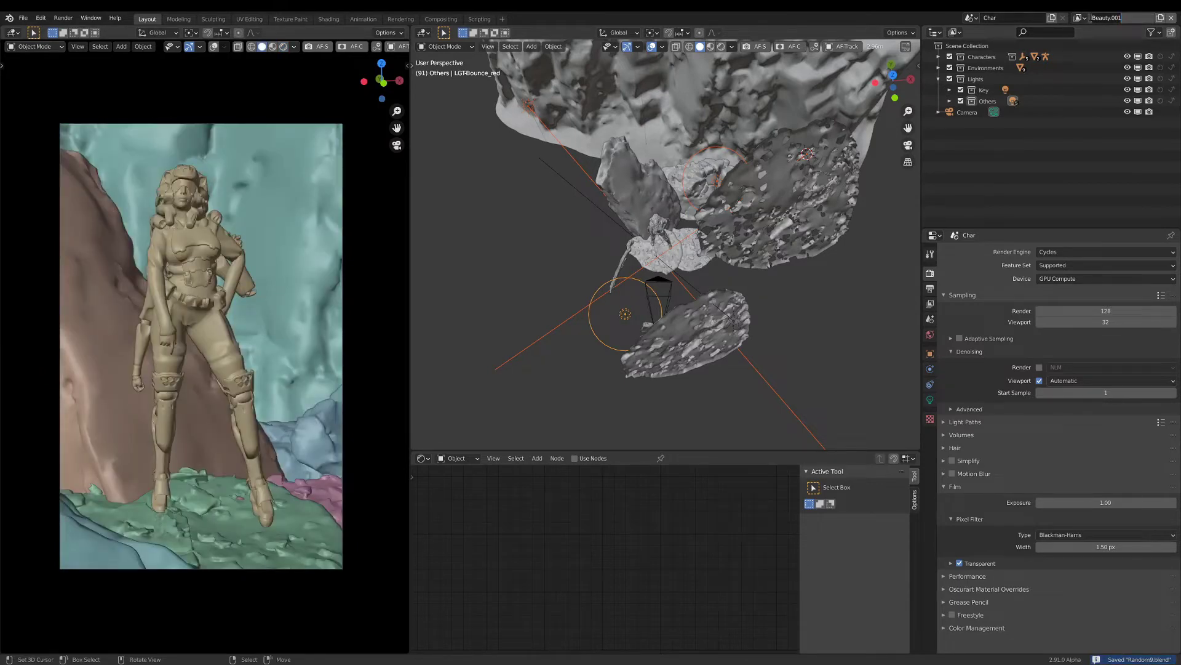
type("Key")
key("Return")
left_click(960, 100)
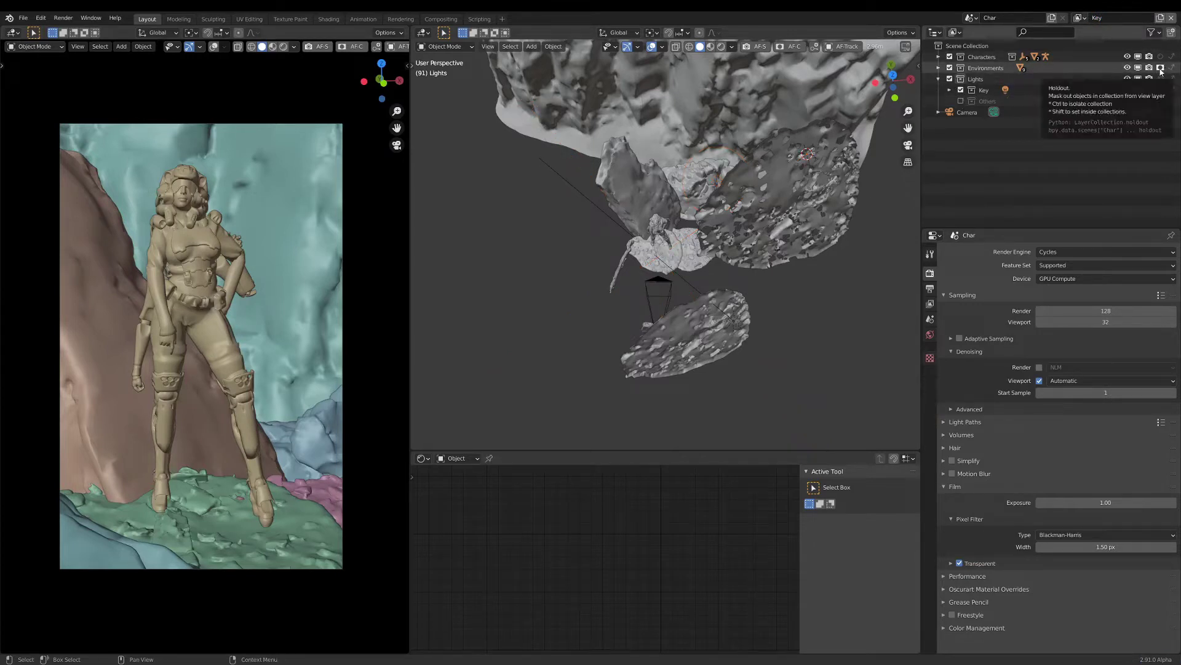
Switch to the Beauty view layer and back to Key to compare which collections each includes.
left_click(1080, 19)
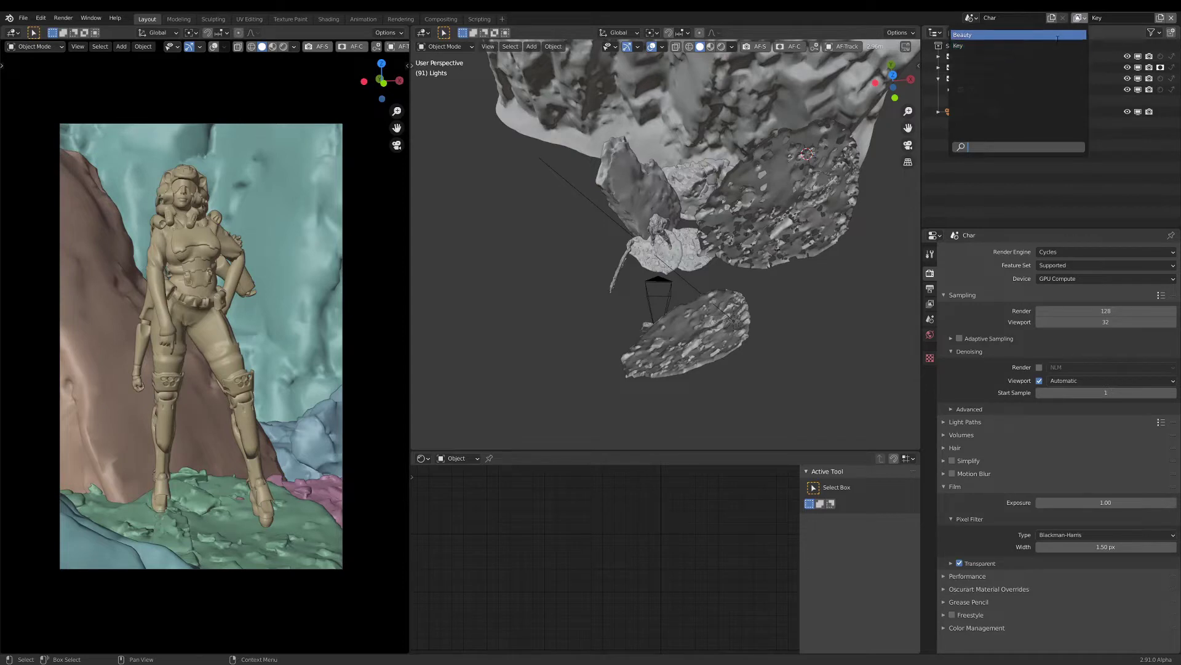
left_click(1066, 35)
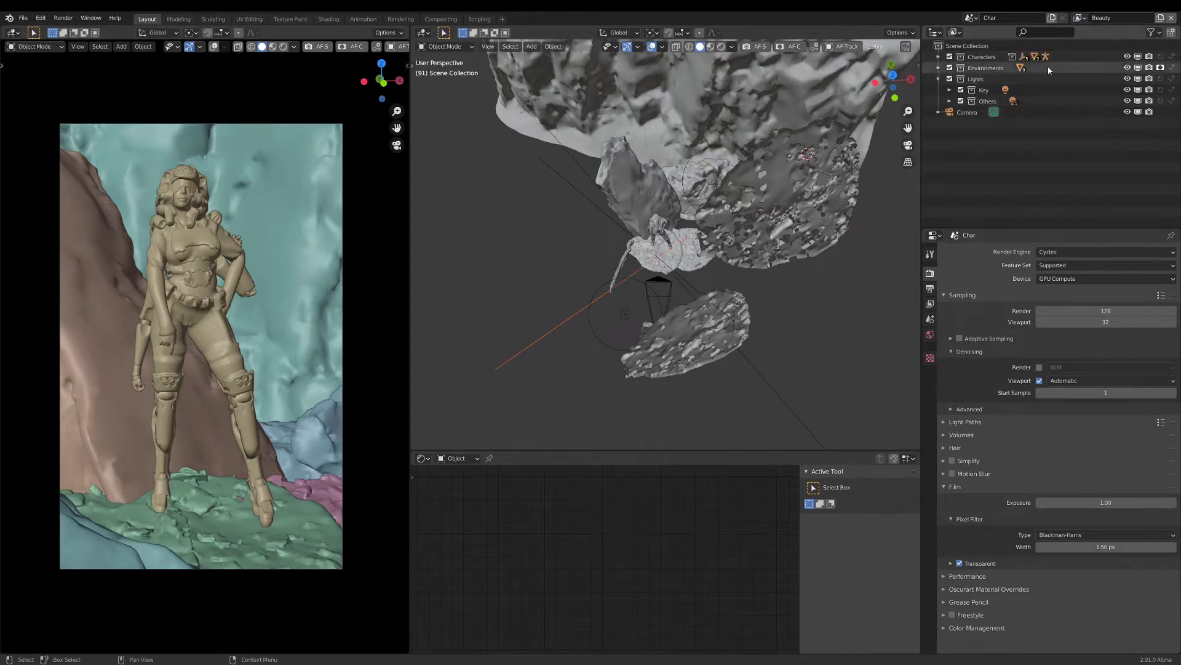
left_click(1080, 17)
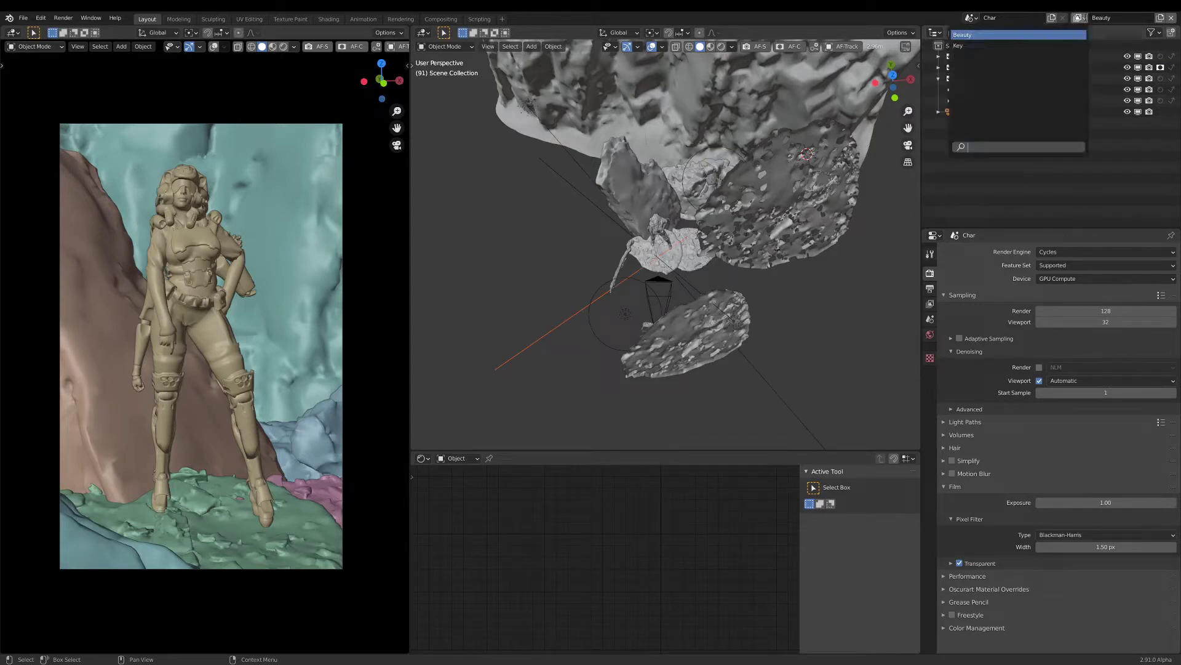
left_click(1046, 45)
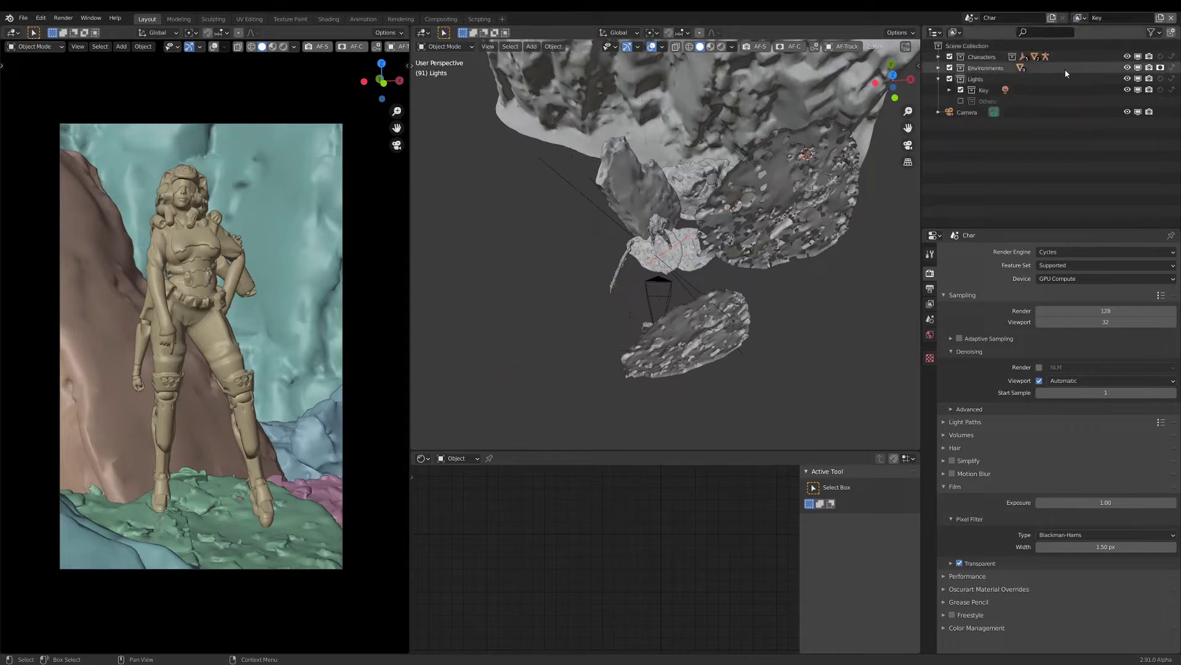
Add a view layer that copies Key's settings, name it Sky and exclude the whole Lights collection.
left_click(1160, 21)
left_click(1121, 51)
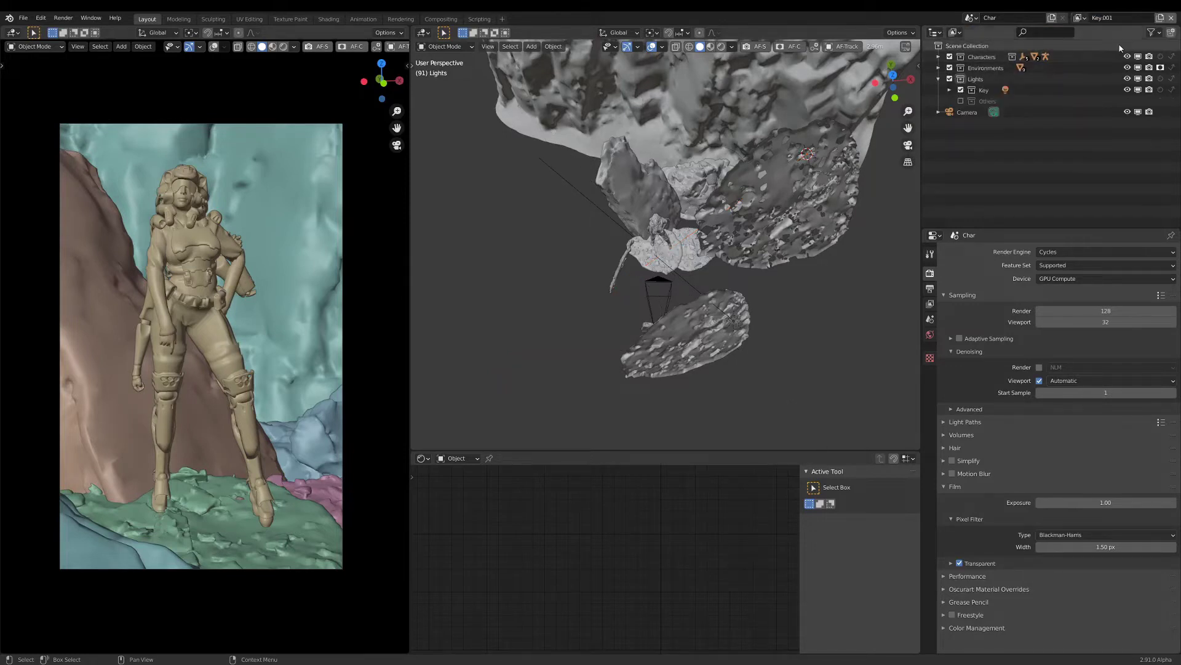
left_click(1110, 19)
type("Sky")
key("Return")
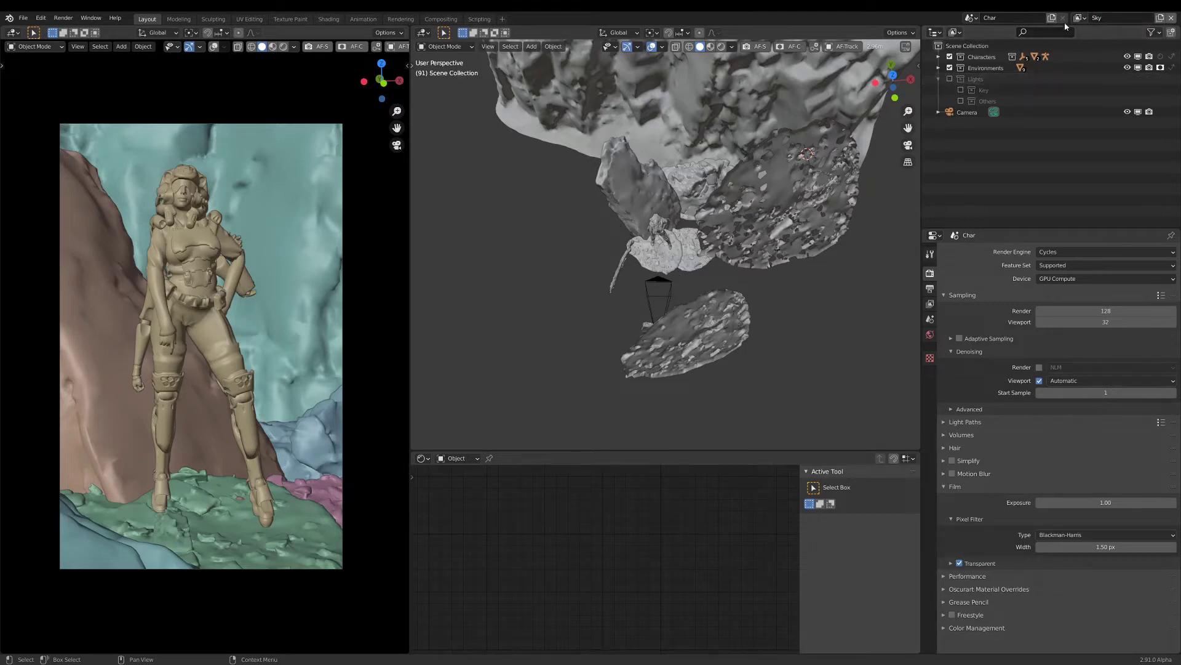
Turn off the Environment filter for the Key view layer.
left_click(1079, 17)
left_click(1046, 45)
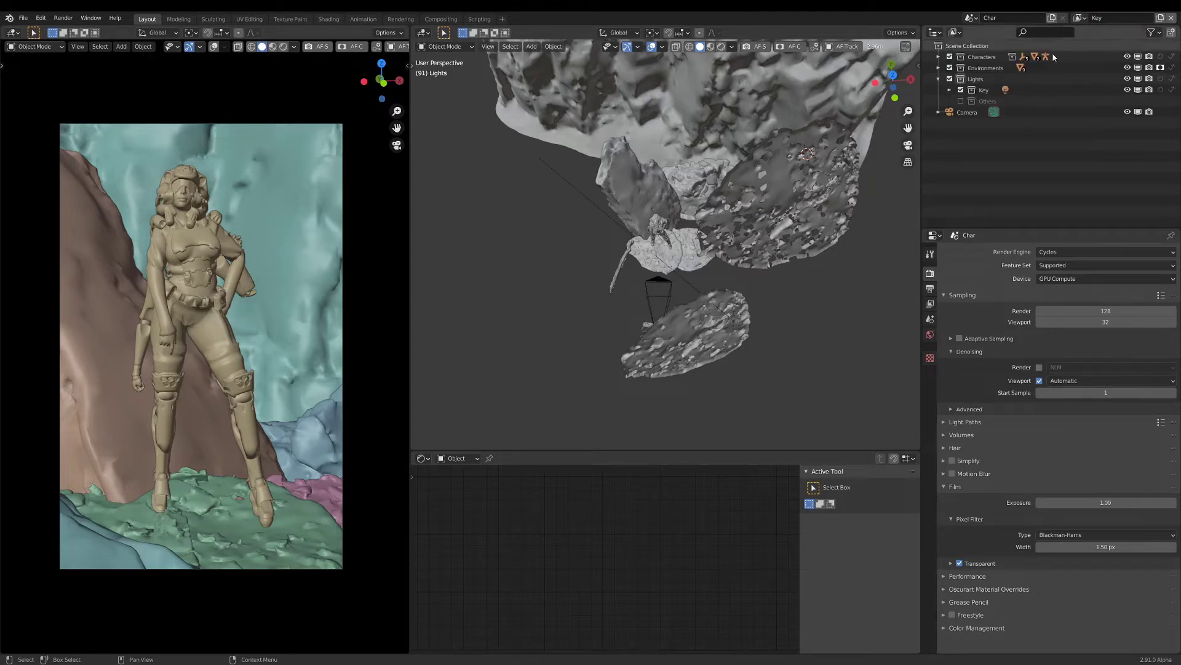
left_click(929, 288)
left_click(929, 303)
scroll(1032, 588, "down", 8)
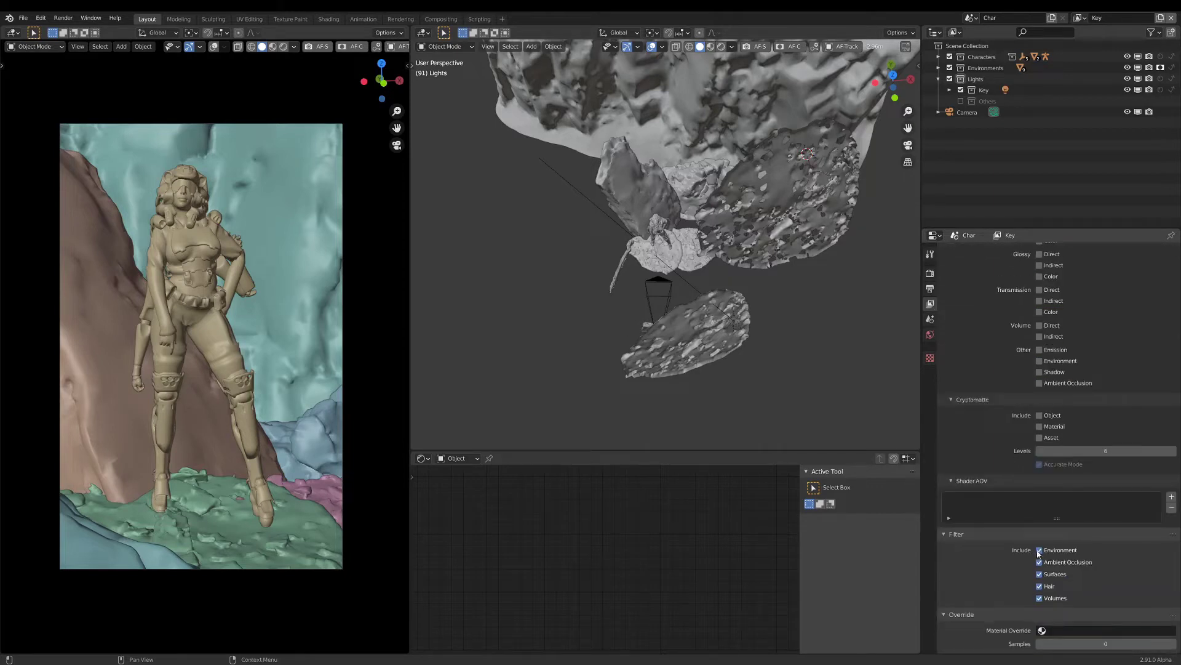
left_click(1039, 550)
Switch to the Sky view layer and preview it with Rendered shading in the camera viewport.
left_click(1080, 18)
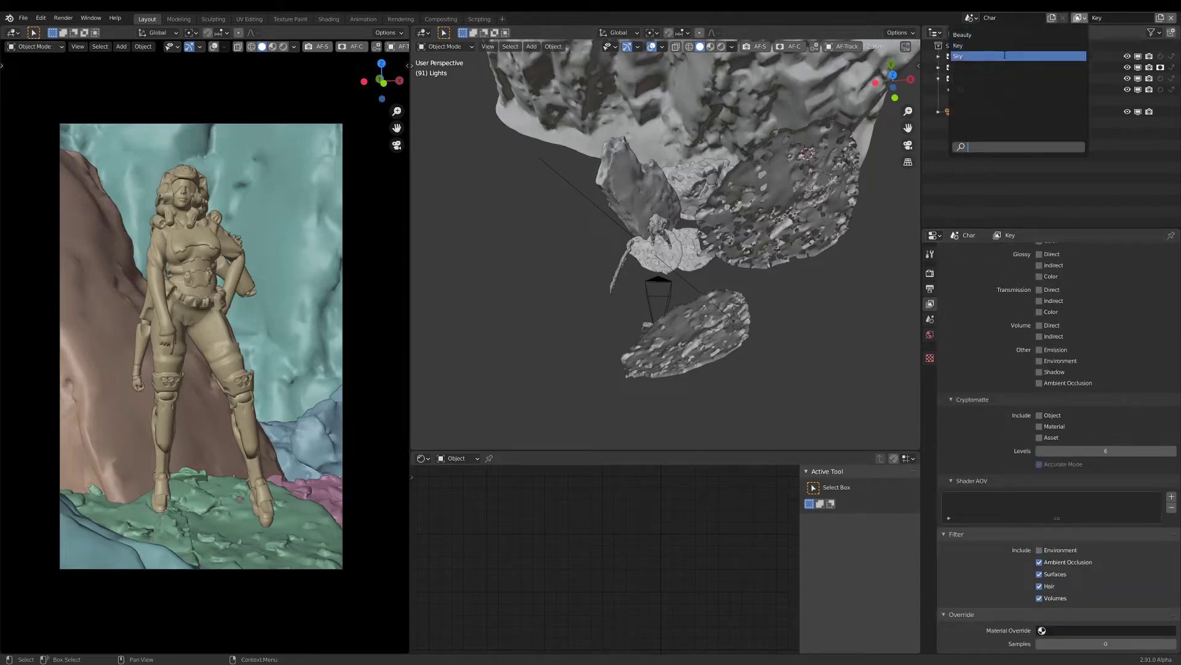
left_click(1004, 55)
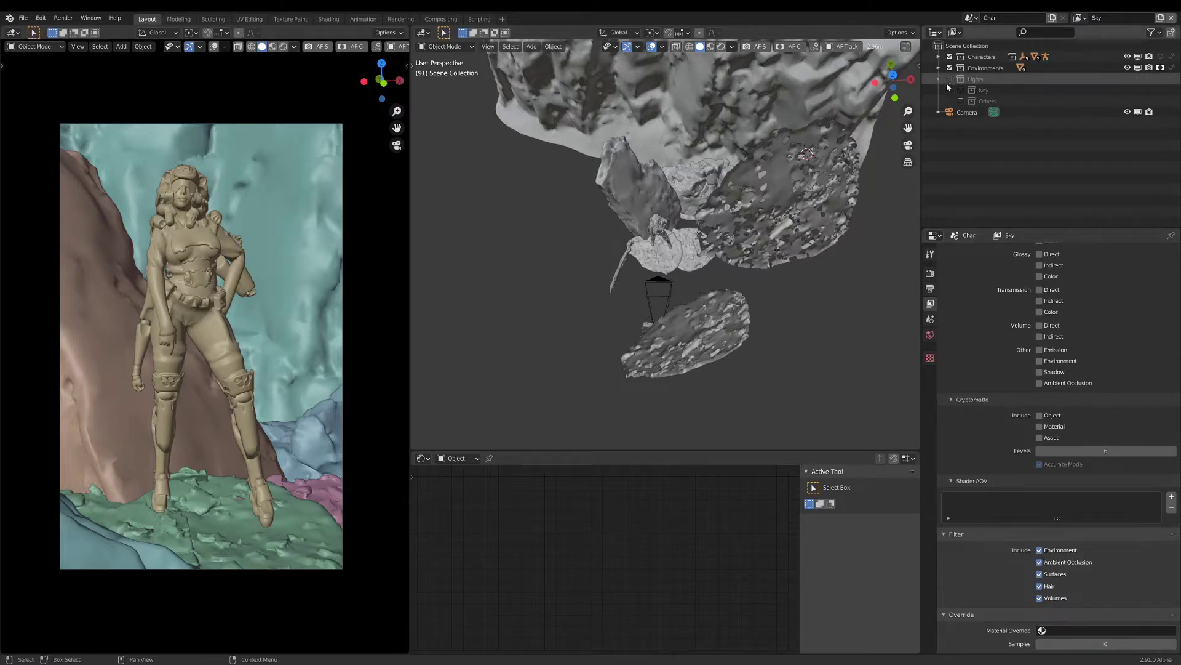
key("z")
left_click(268, 334)
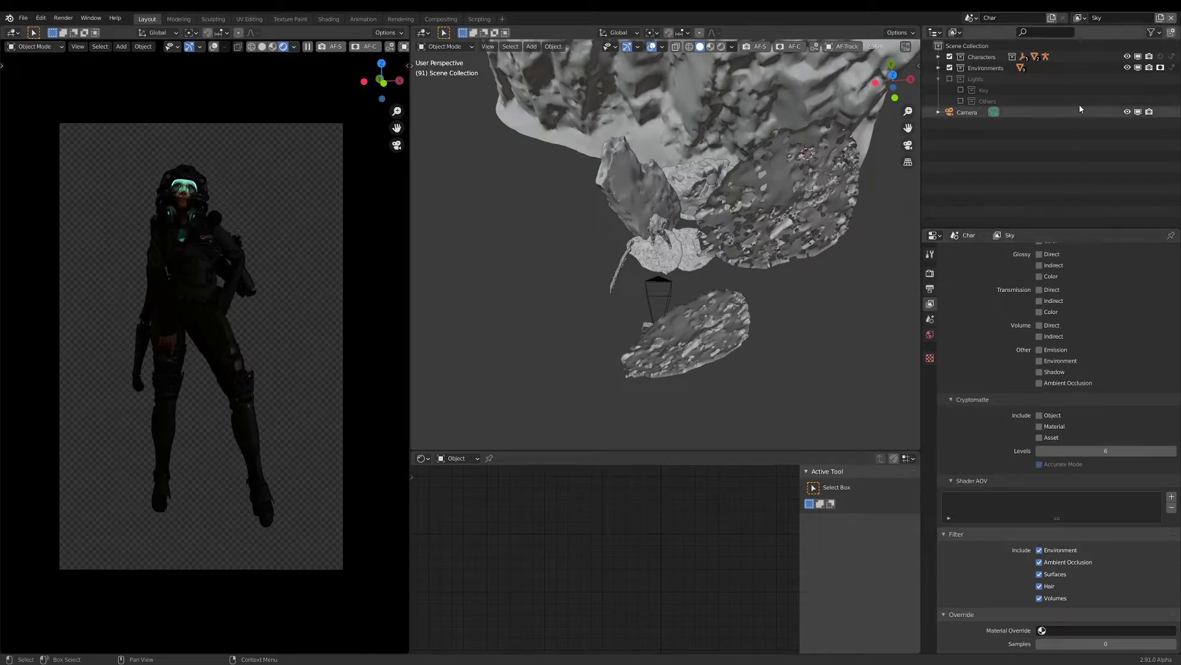
Enable all light passes for the Key view layer, from Diffuse Direct through Ambient Occlusion.
left_click(1081, 17)
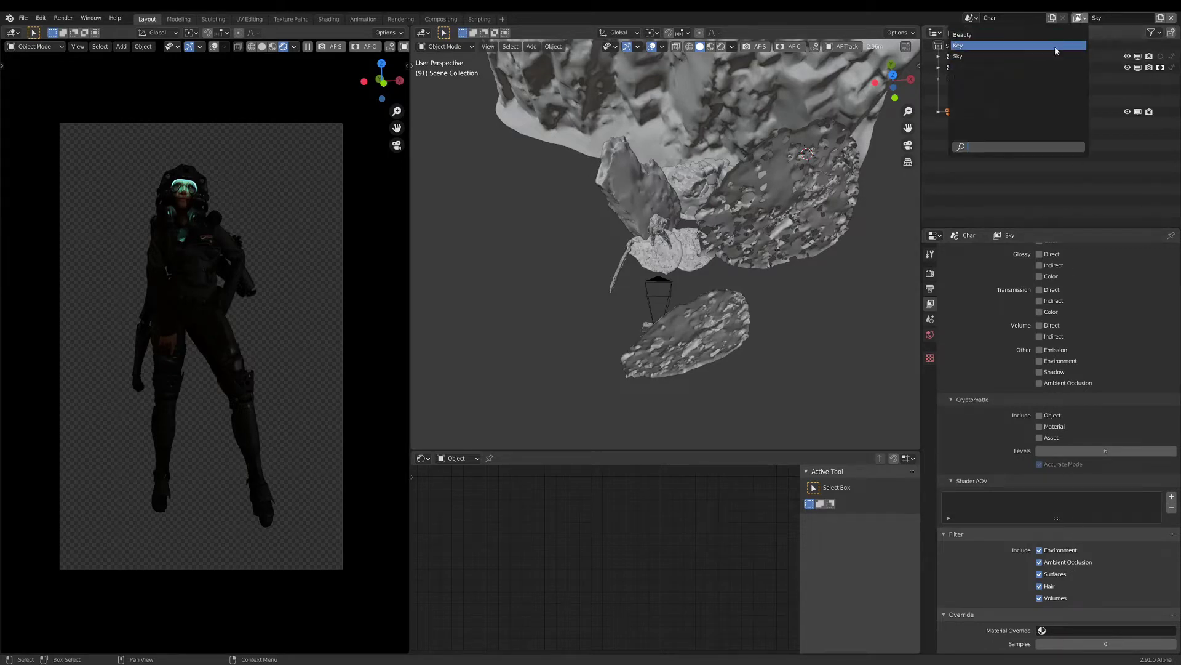
left_click(1056, 51)
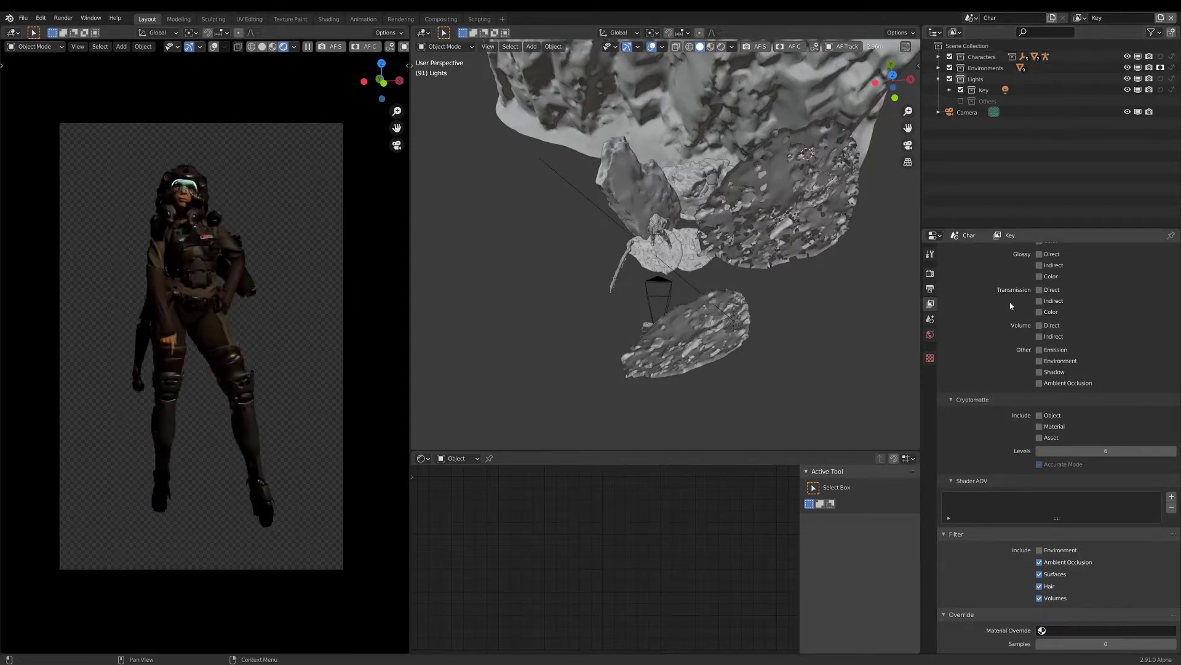
scroll(1046, 423, "up", 3)
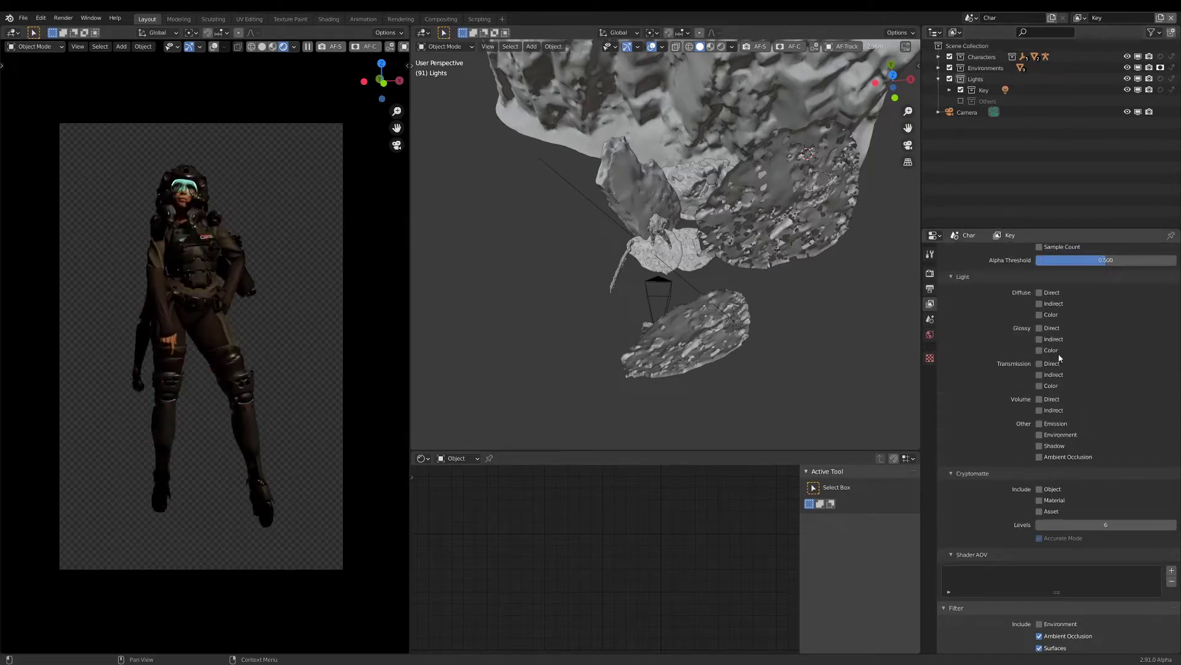
left_click_drag(1040, 294, 1044, 458)
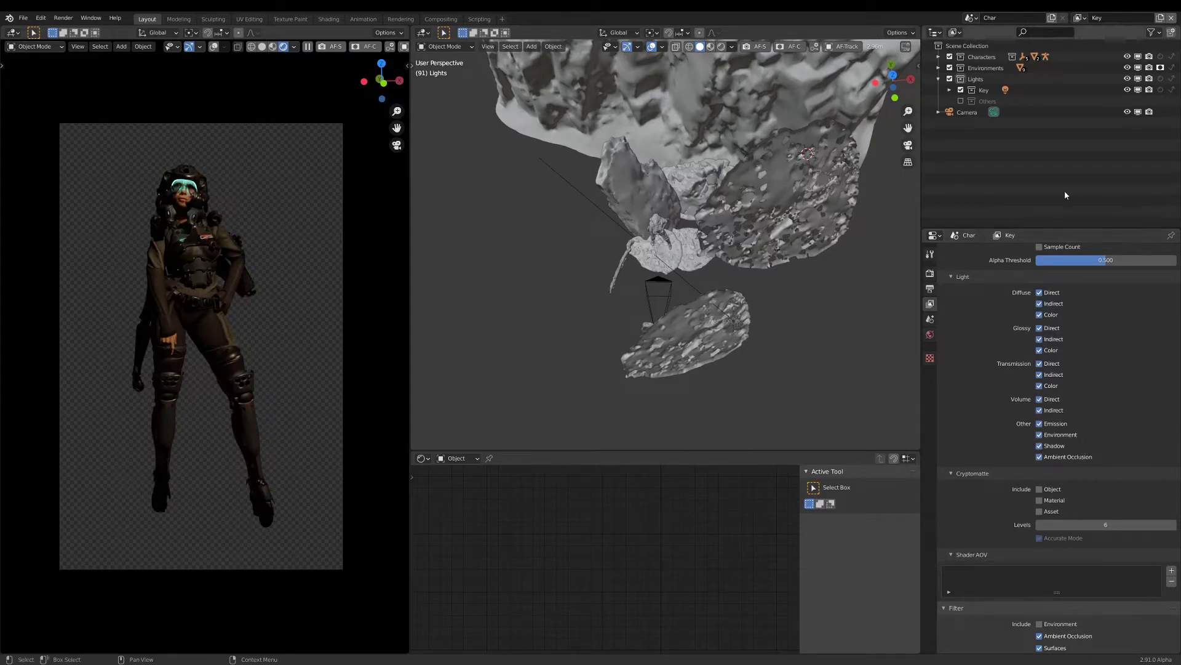
Enable every light pass, from Diffuse Direct through Ambient Occlusion, for the Beauty view layer.
left_click(1079, 17)
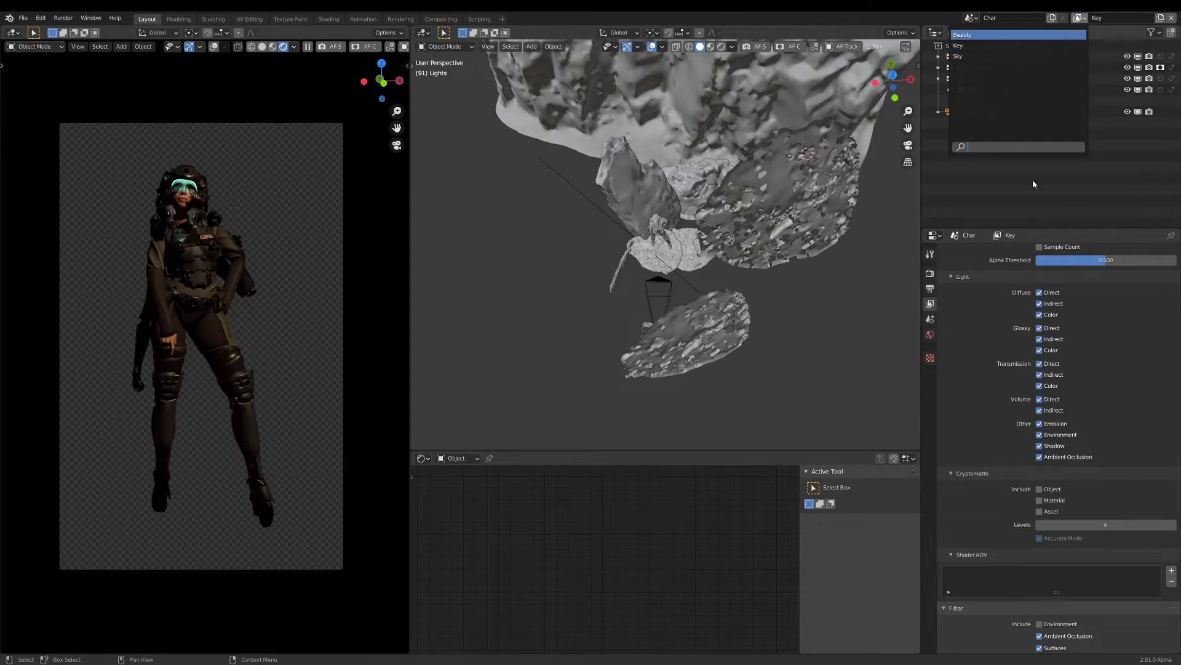
key("Return")
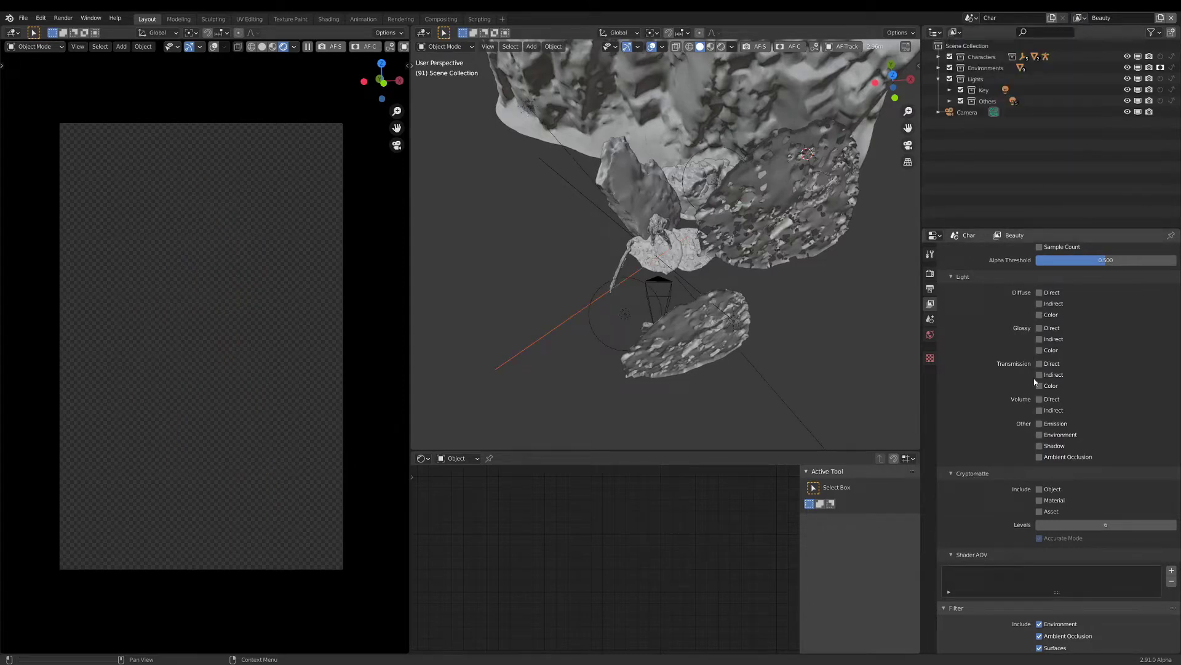
left_click_drag(1044, 296, 1039, 363)
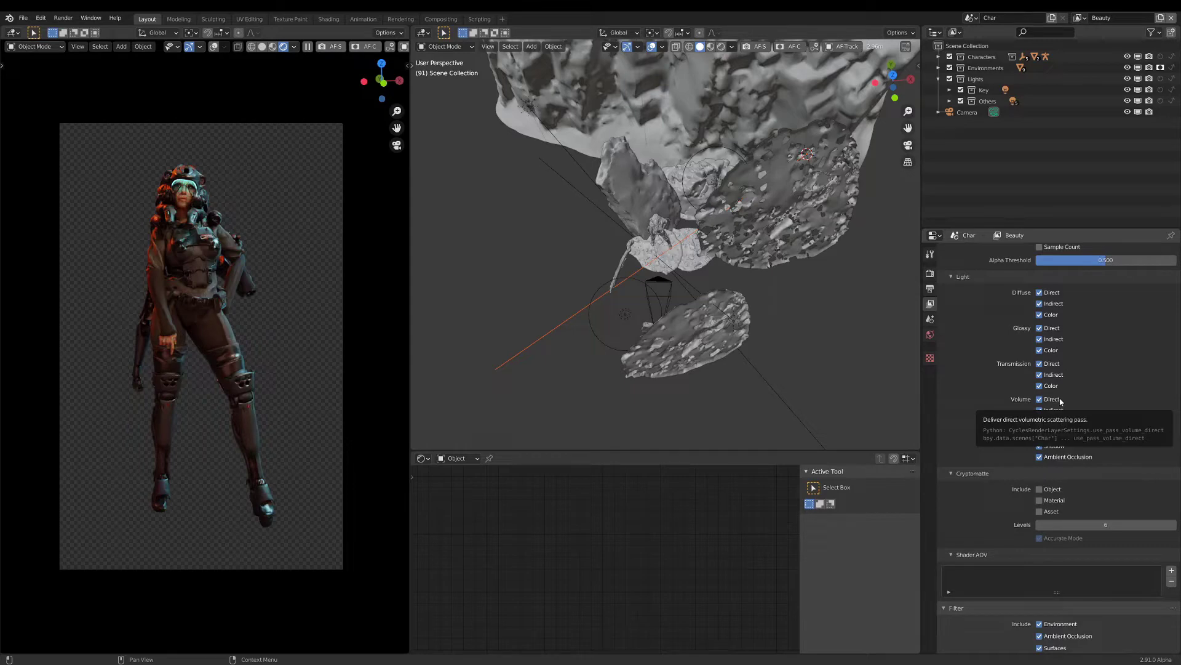
Switch to the Key view layer and turn off its Environment light pass.
left_click(1080, 18)
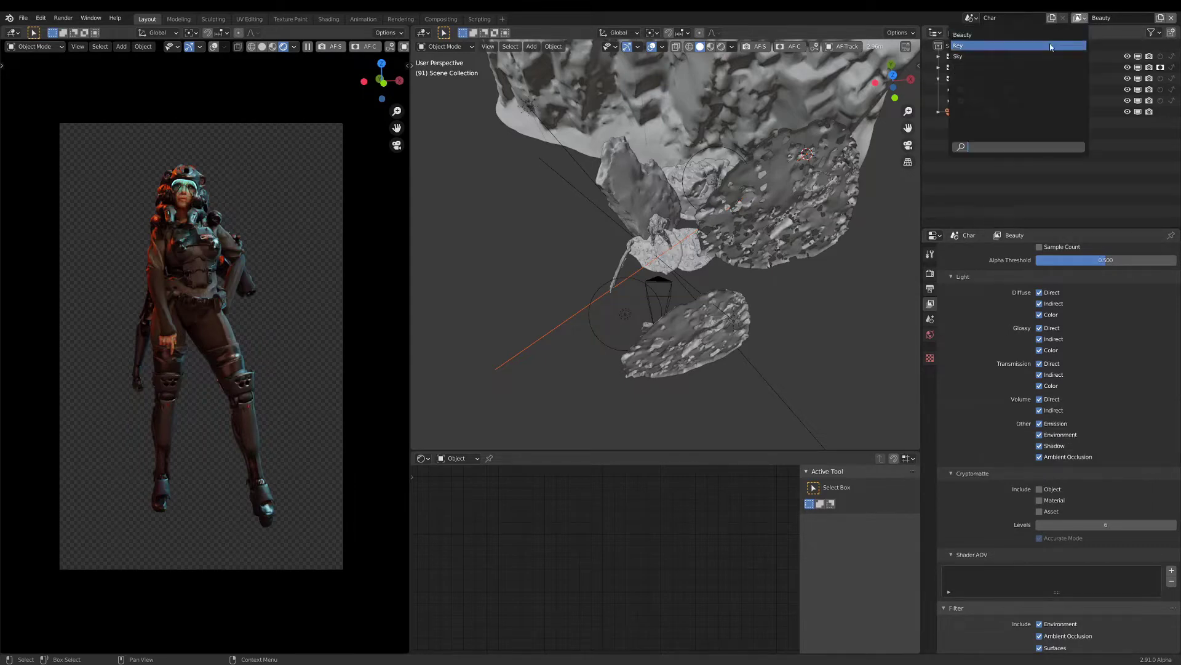
left_click(1051, 47)
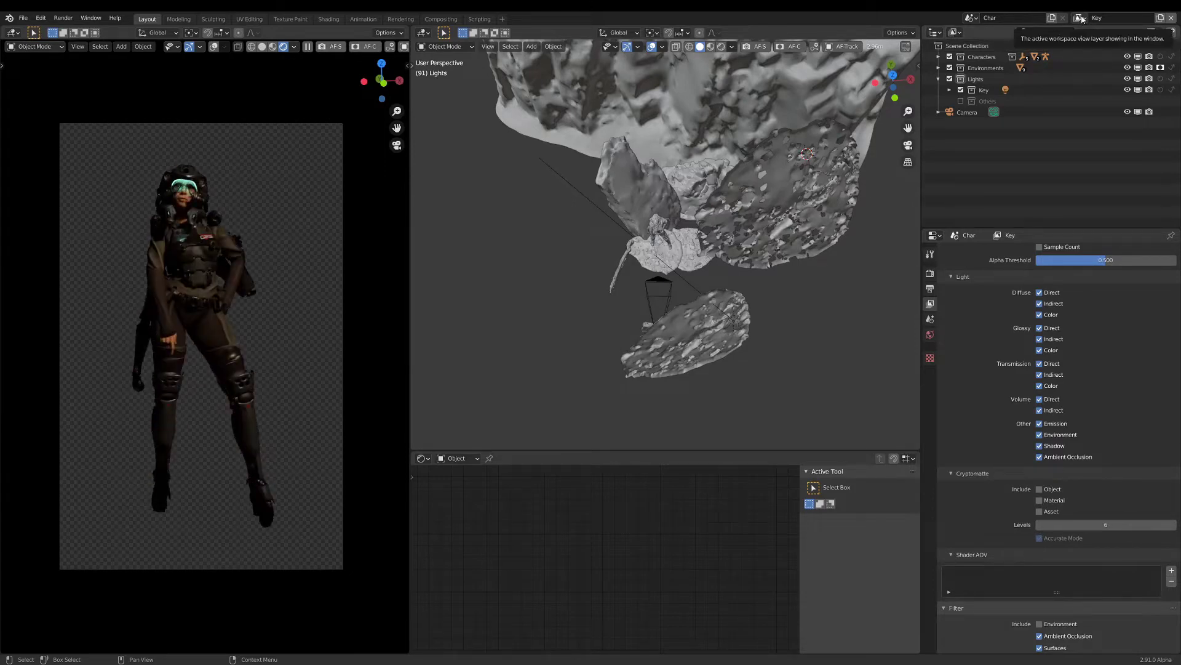
left_click(1040, 434)
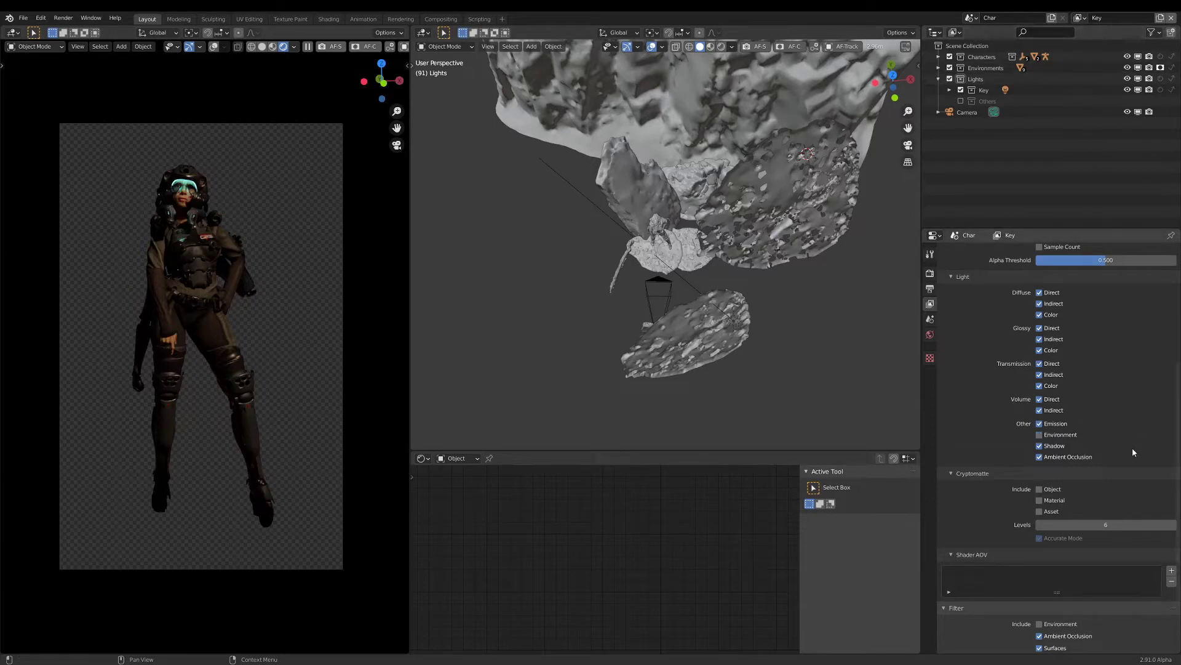
scroll(1134, 452, "down", 3)
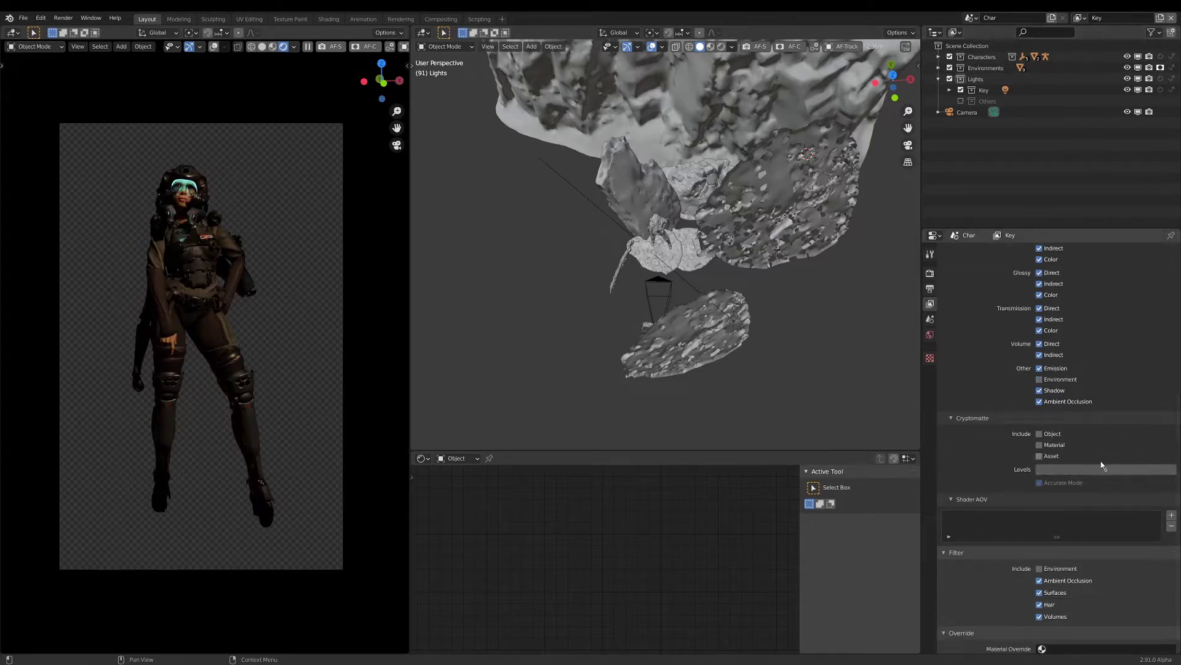
Enable the Environment pass and all Diffuse, Glossy and Transmission passes for the Sky view layer.
left_click(1080, 17)
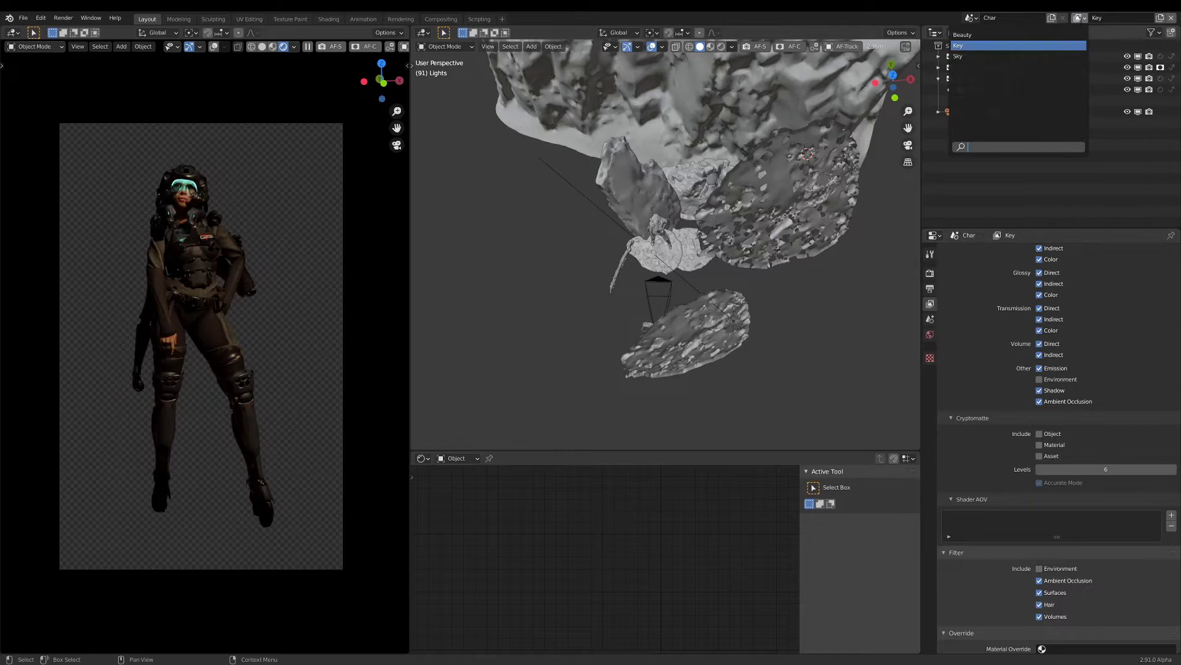
left_click(1039, 57)
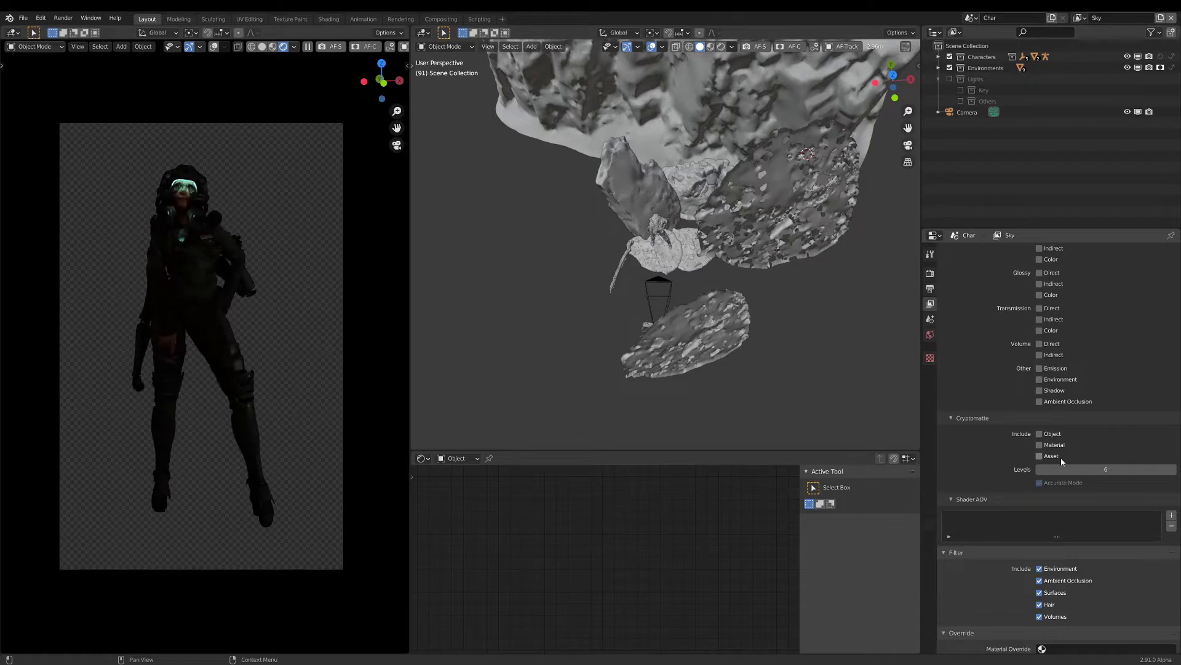
left_click(1043, 379)
scroll(1062, 342, "up", 3)
left_click_drag(1040, 310, 1040, 418)
Turn off the Volume Direct and Indirect passes for the Beauty view layer.
left_click(1081, 17)
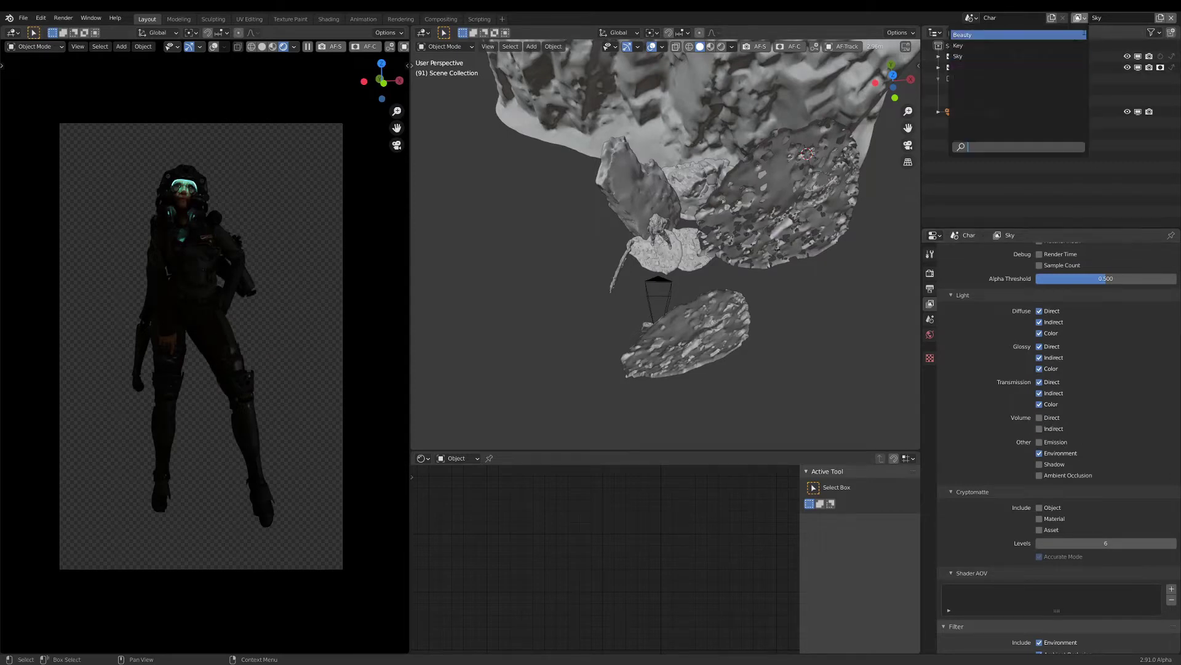
left_click(1070, 73)
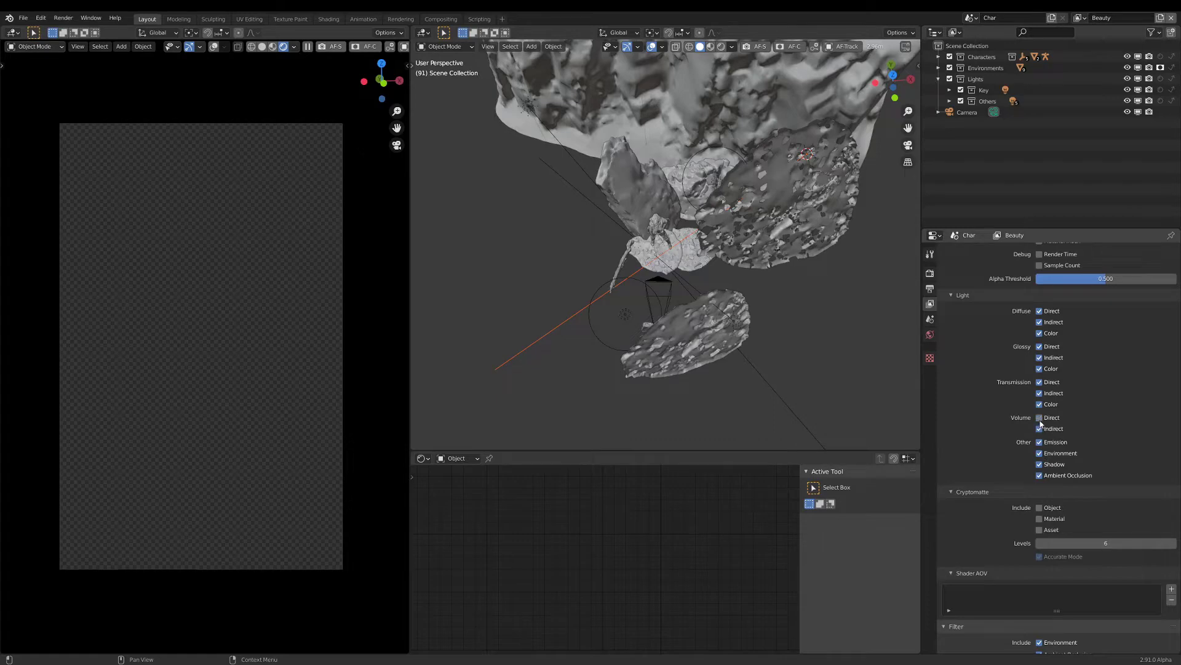
left_click_drag(1040, 428, 1040, 417)
Disable the Volume Direct and Indirect passes for the Key view layer.
left_click(1081, 18)
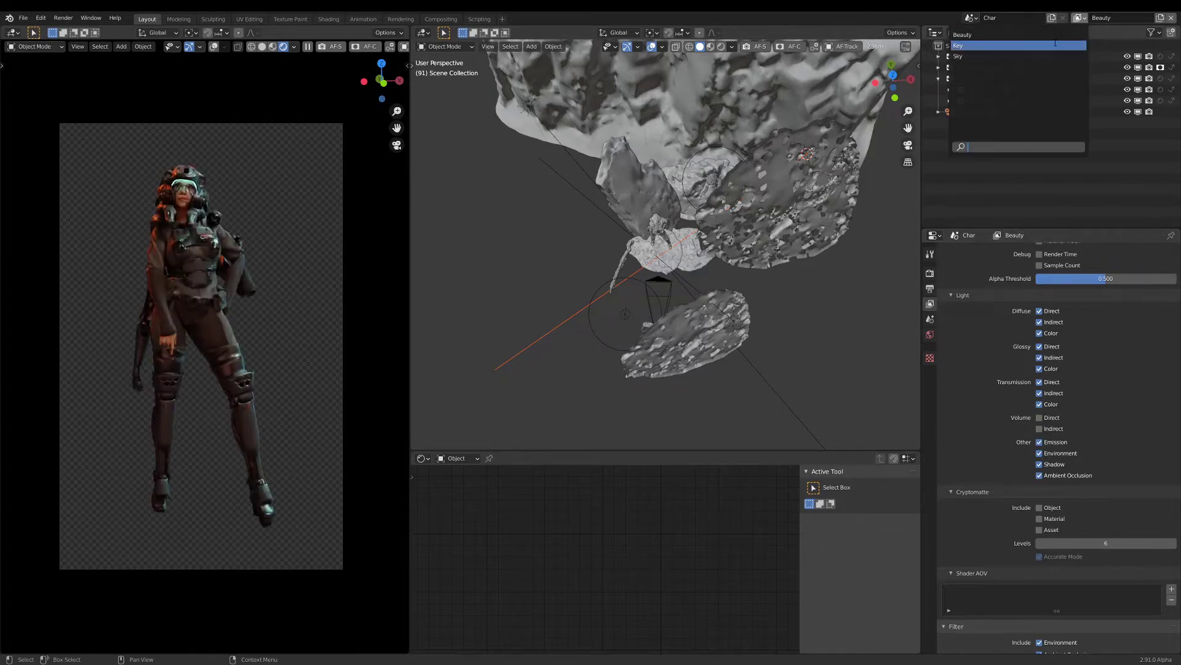
left_click(1056, 45)
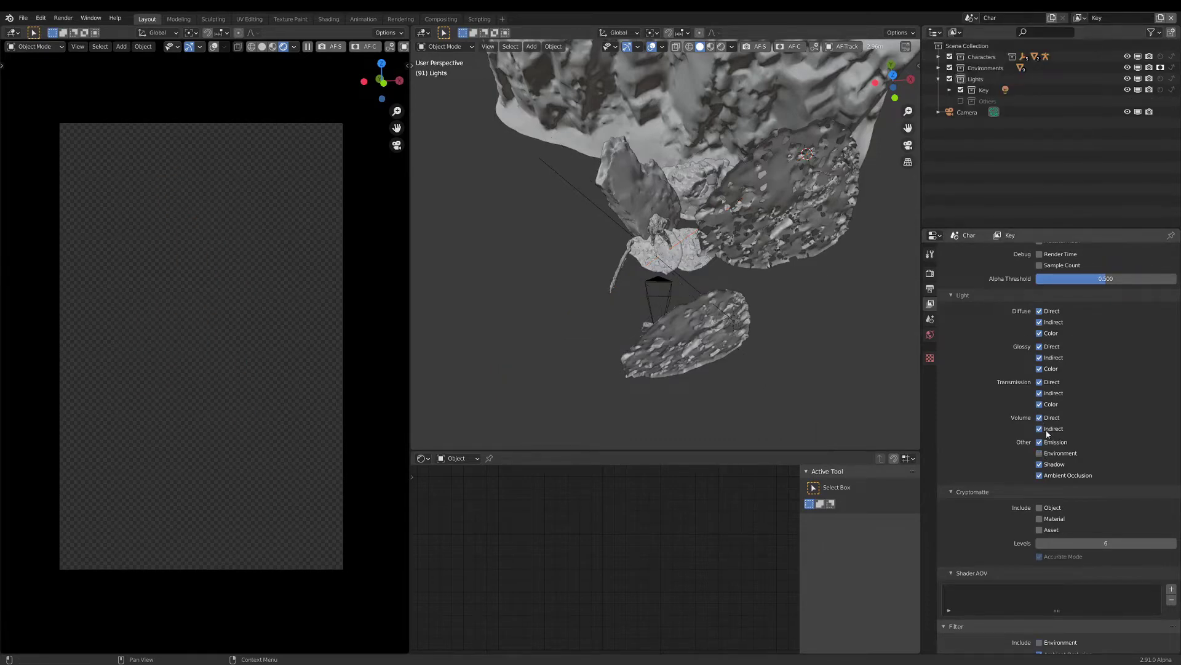
left_click_drag(1040, 428, 1039, 418)
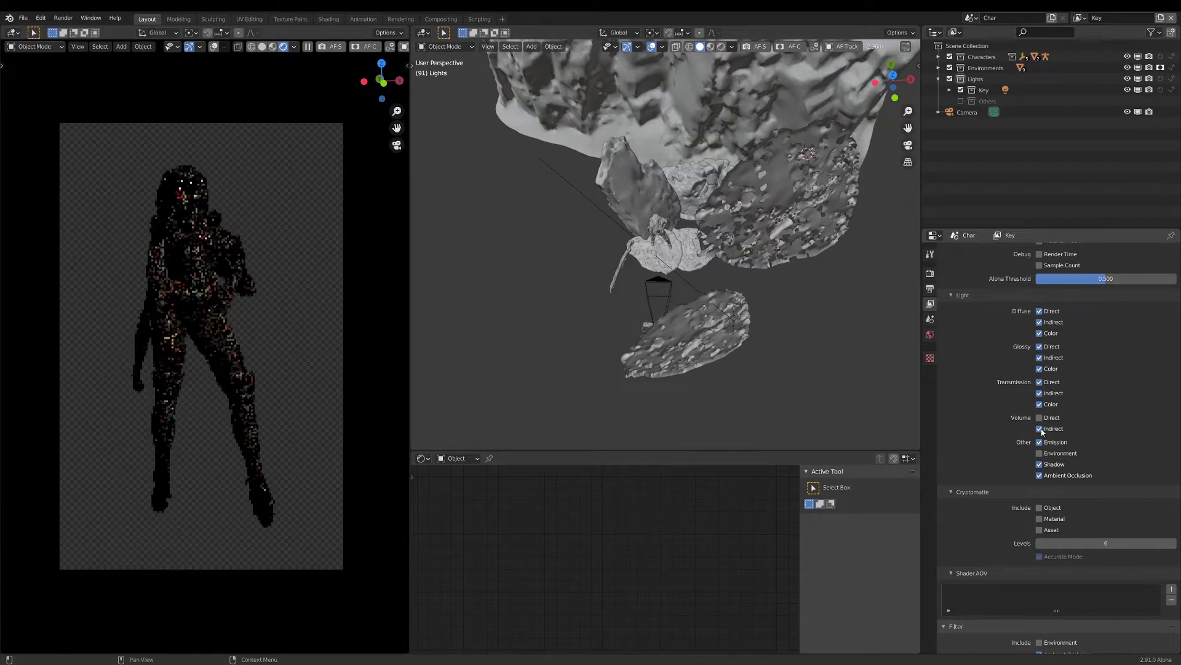
scroll(1089, 443, "down", 4)
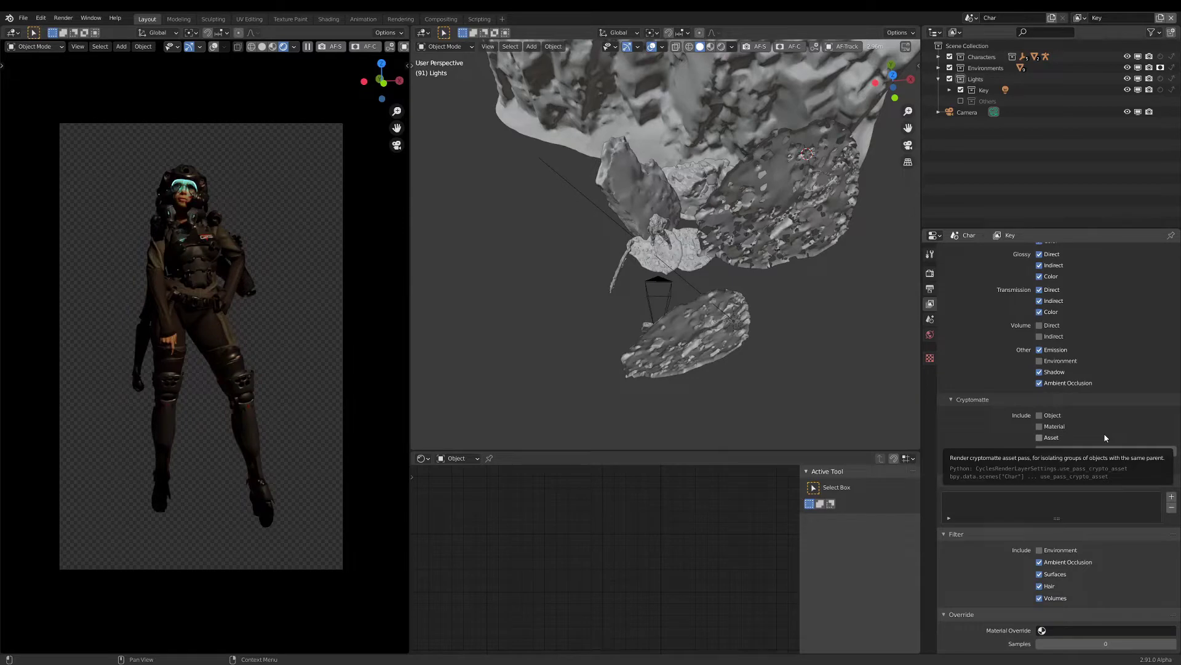
Return the camera viewport to Solid shading and collapse the Lights collection in the outliner.
scroll(1105, 437, "up", 8)
key("z")
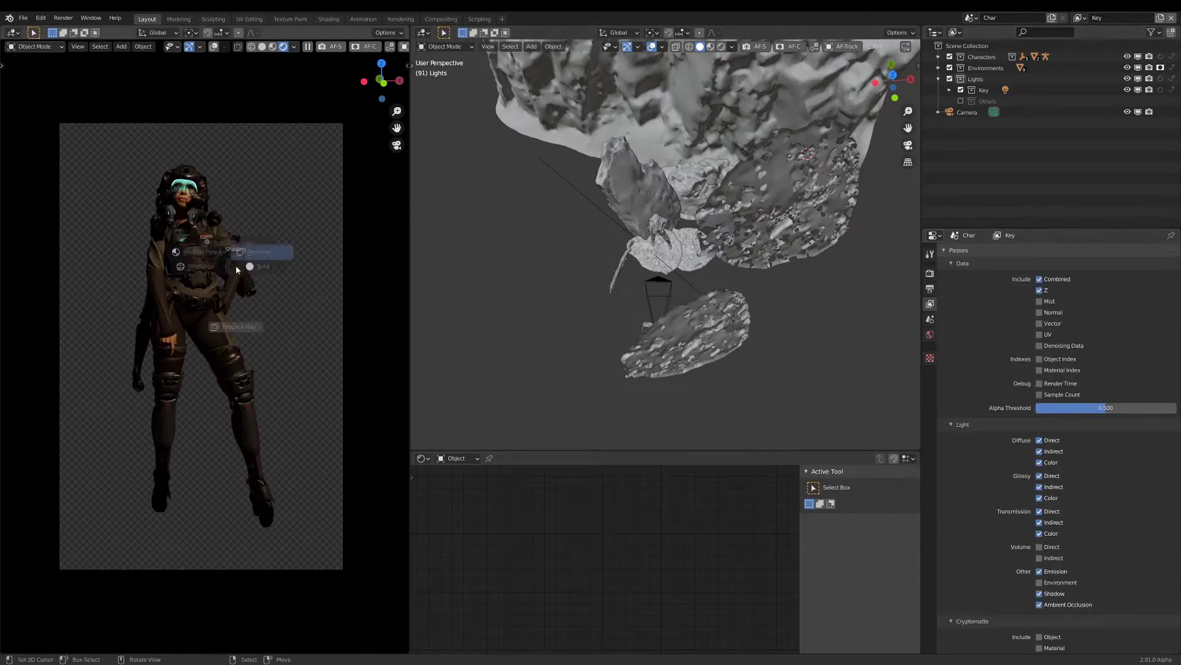
left_click(309, 267)
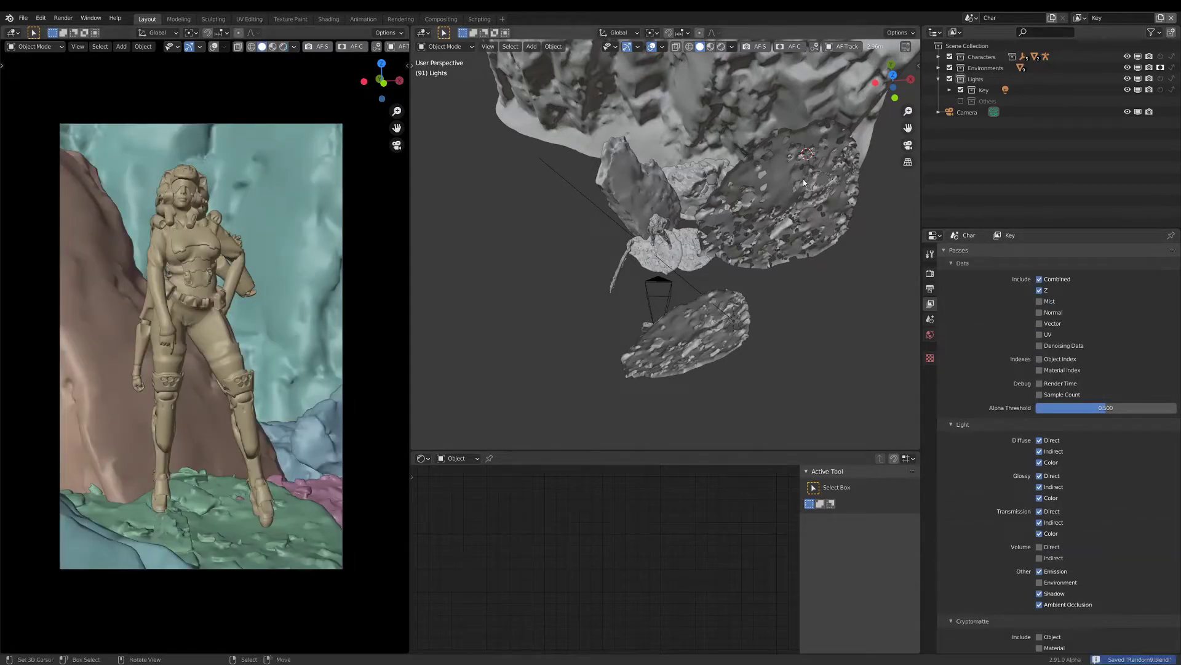
left_click(938, 78)
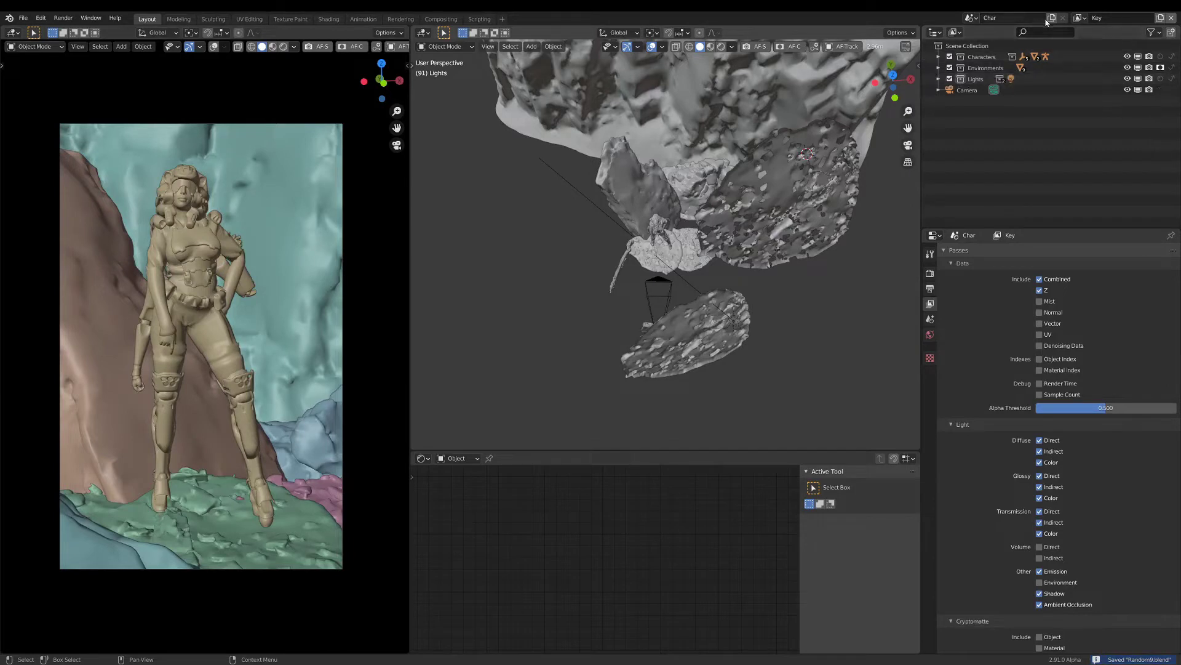
Create a linked copy of the Char scene and name it Background.
left_click(1052, 20)
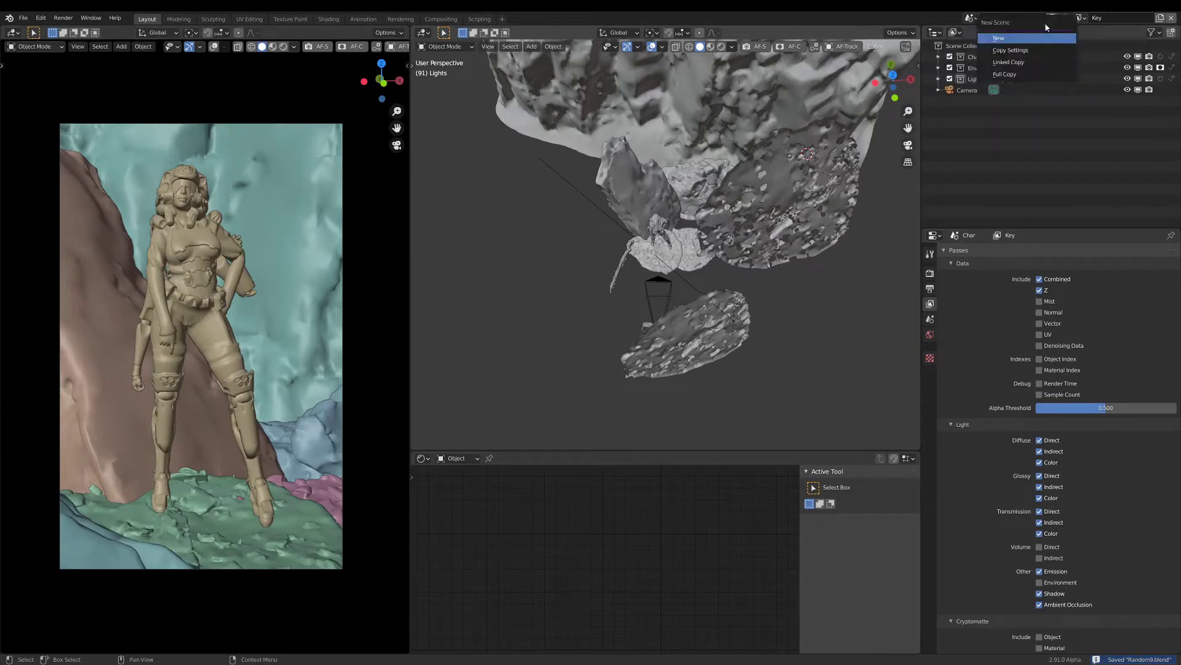
left_click(1009, 60)
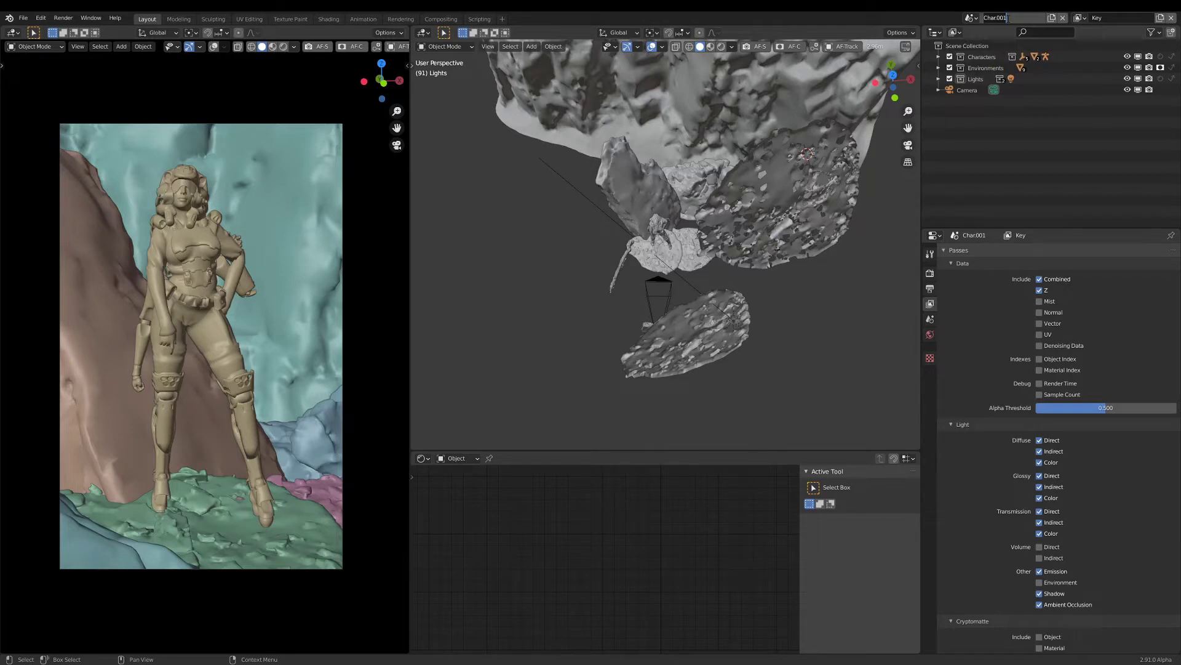
type("Background")
key("Return")
Examine the Beauty, Key and Sky view layers of the Background scene and their passes, ending on Beauty.
left_click(1080, 19)
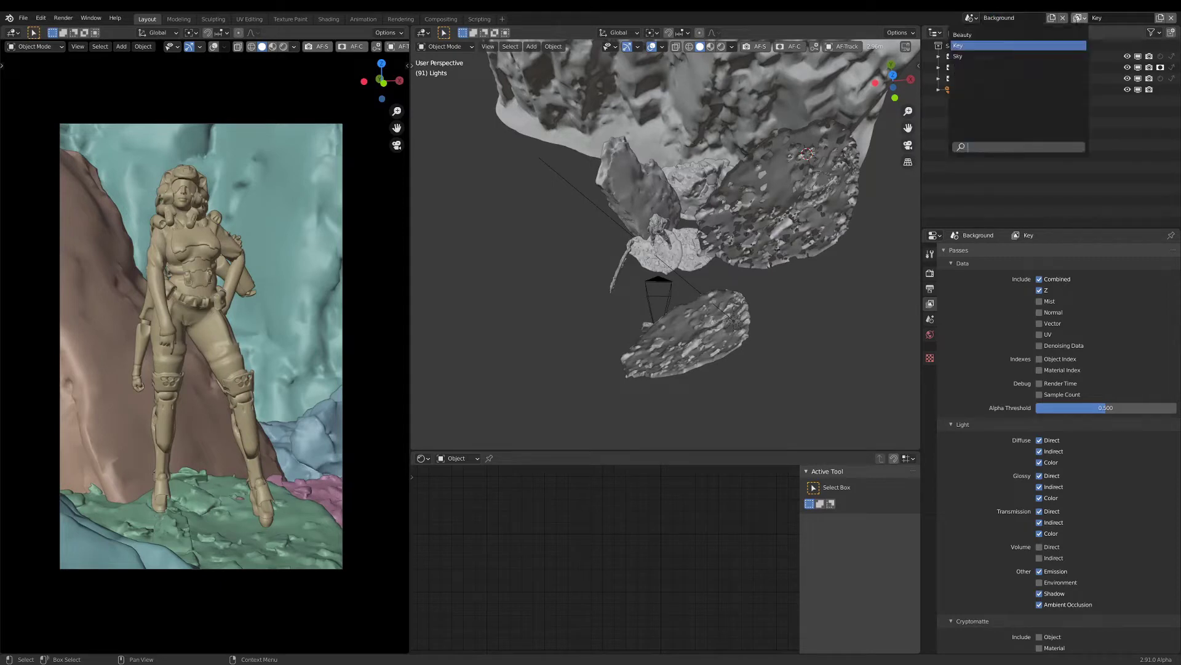
left_click(1076, 19)
left_click(1077, 20)
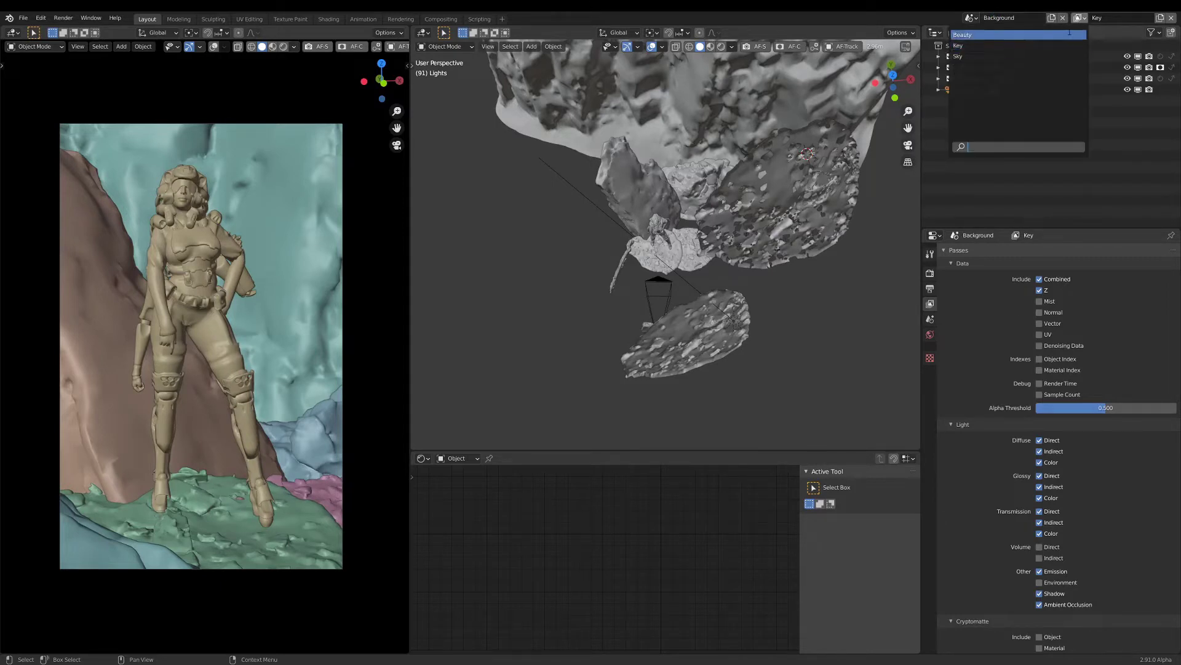
left_click(1069, 35)
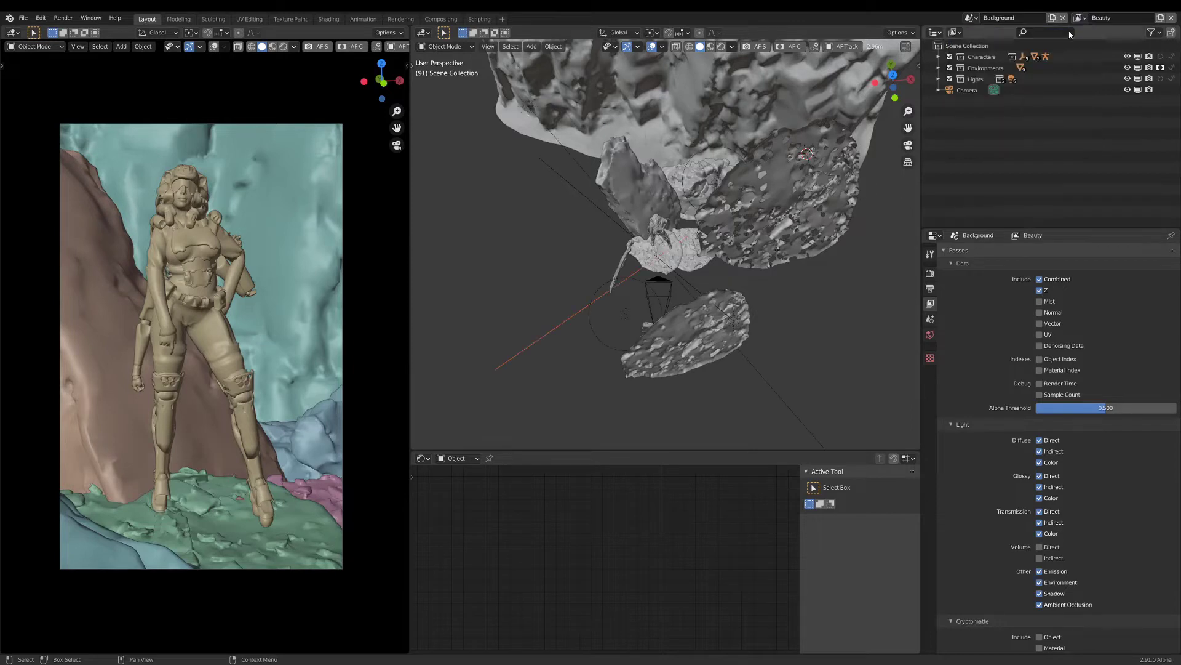
left_click(1081, 19)
left_click(1085, 20)
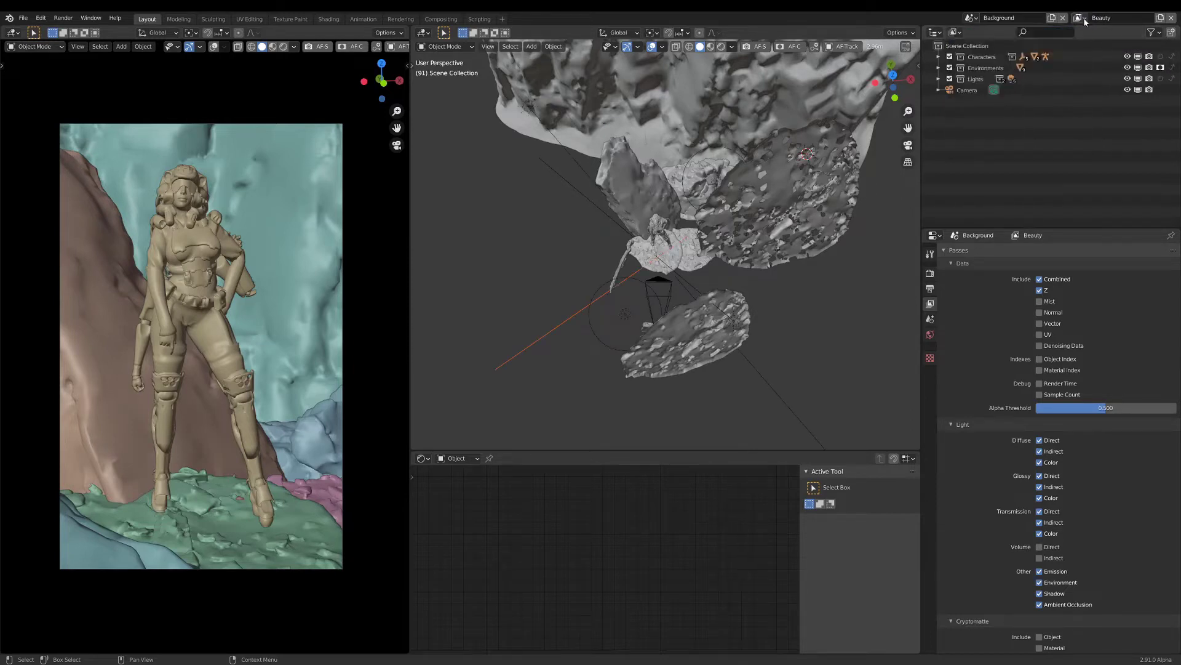
left_click(1081, 19)
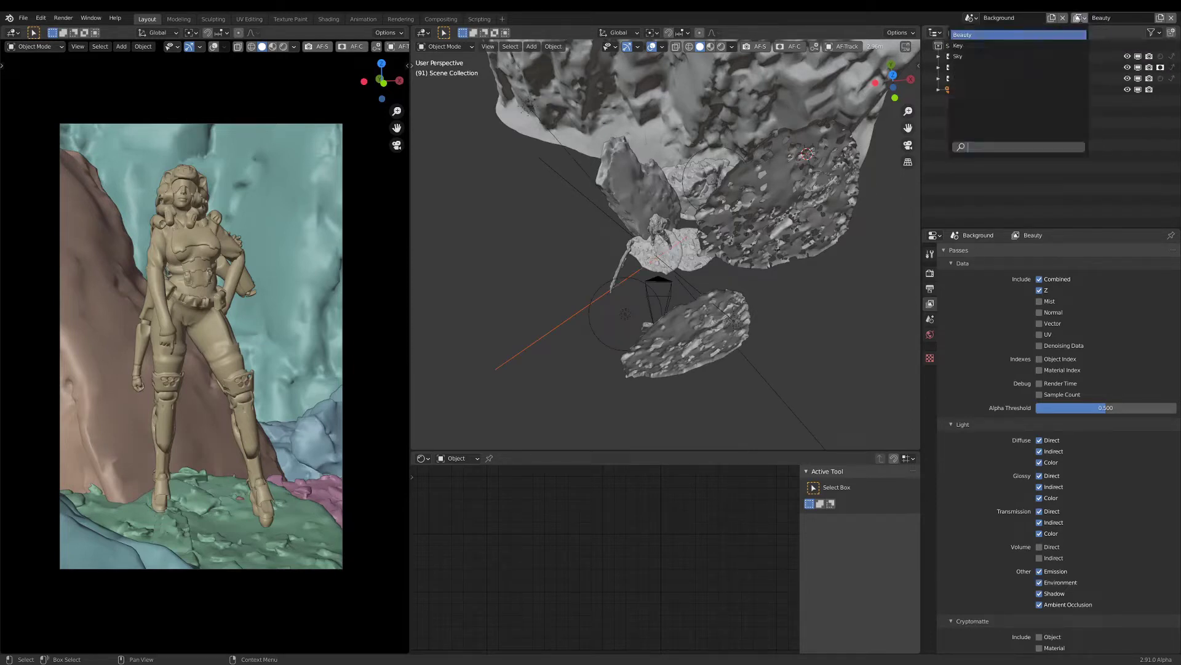
left_click(1081, 21)
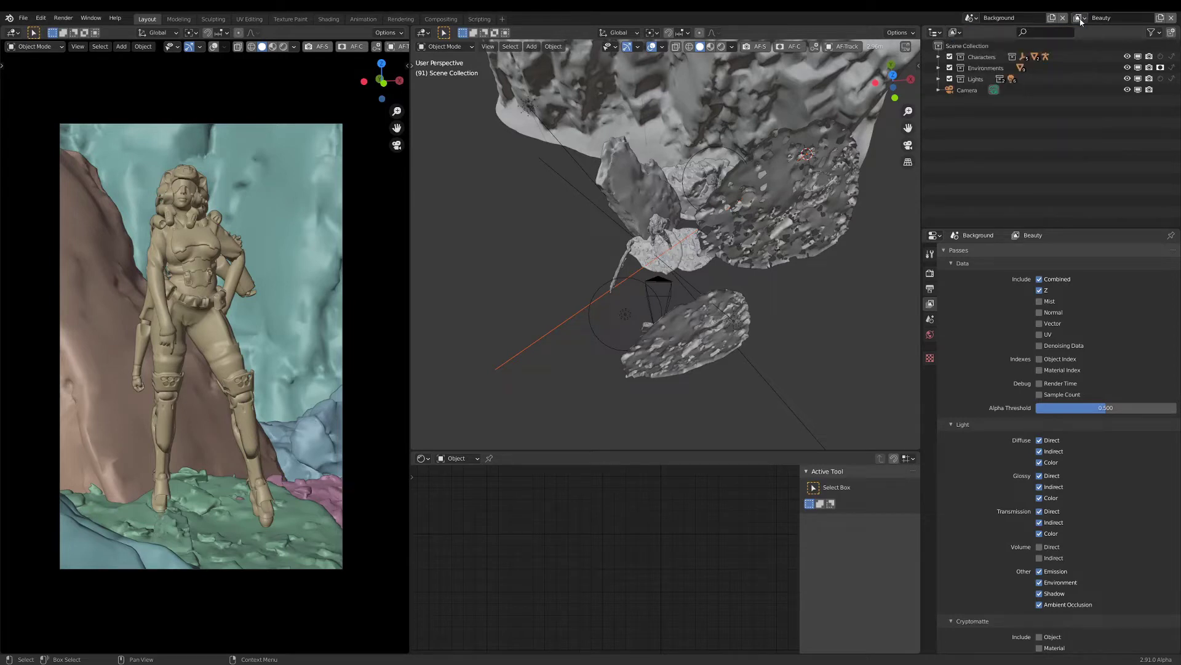
left_click(938, 78)
left_click(1082, 20)
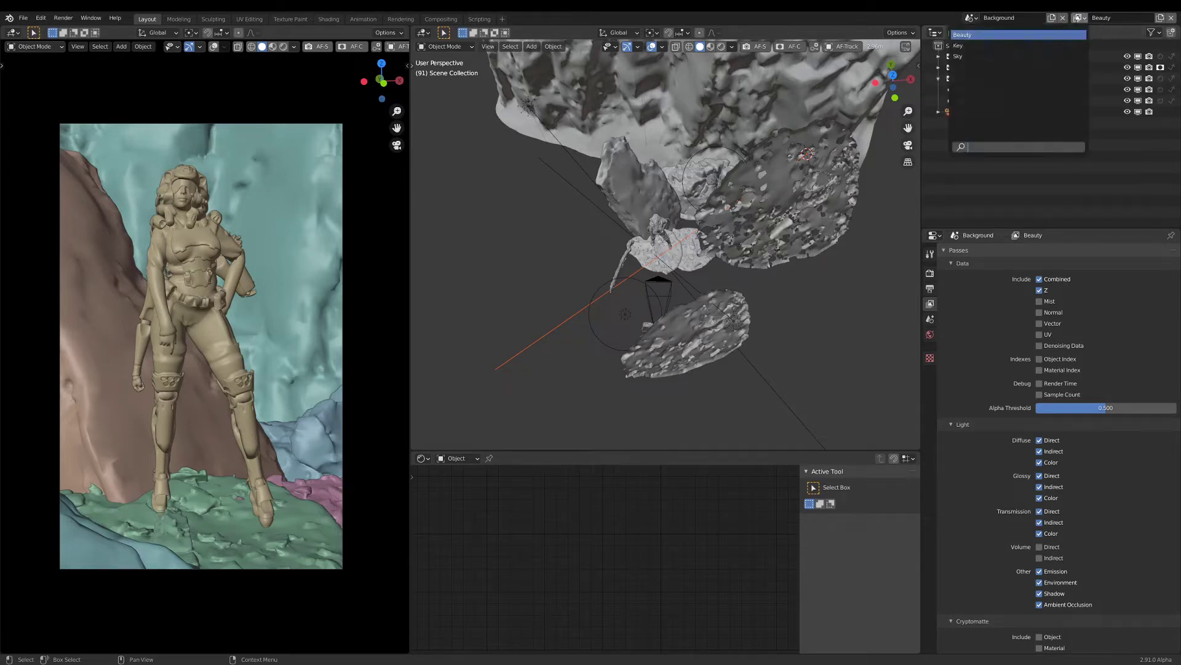
left_click(985, 46)
left_click(1081, 19)
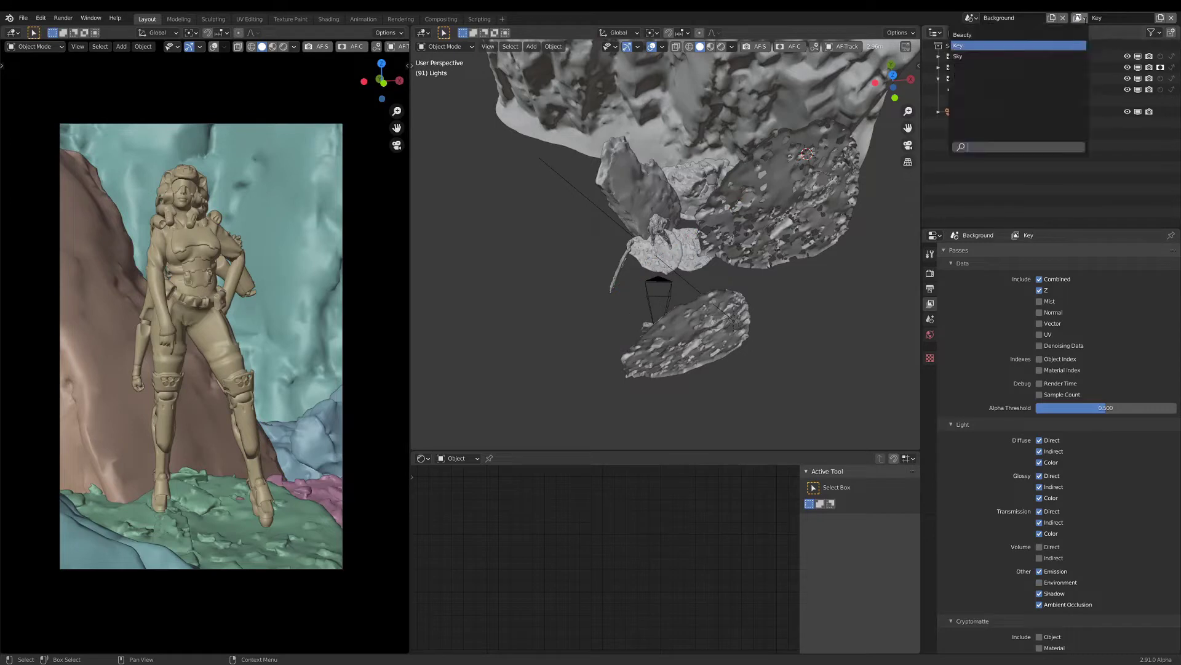
left_click(1067, 56)
left_click(1081, 19)
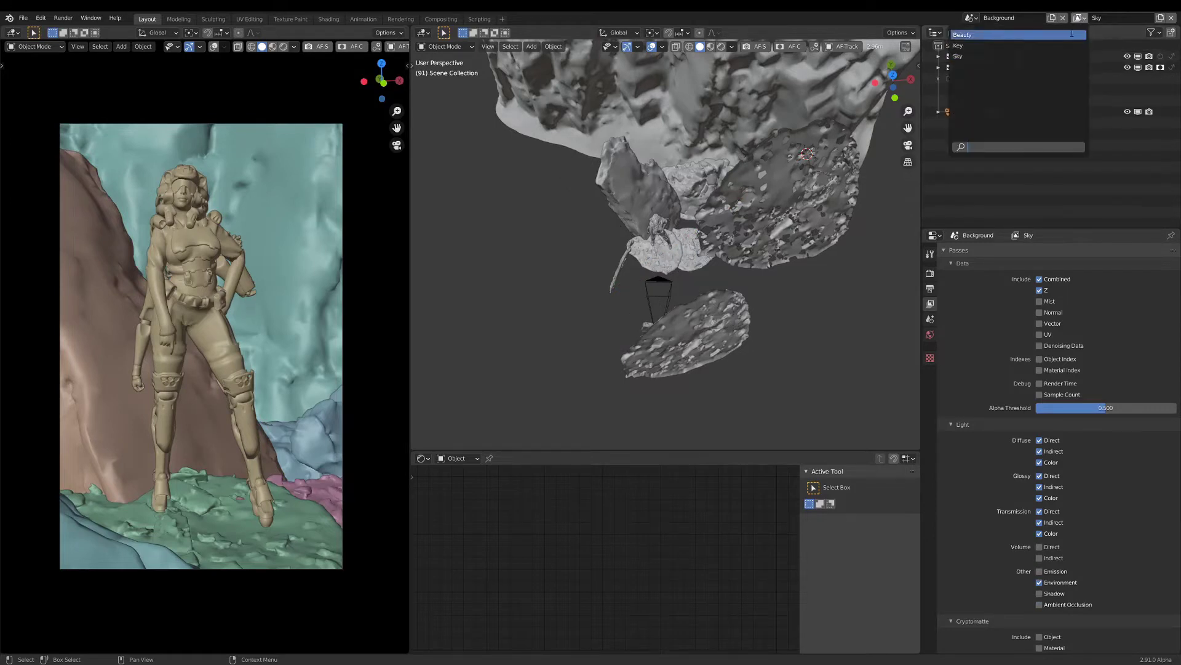
left_click(1072, 34)
scroll(1102, 443, "down", 2)
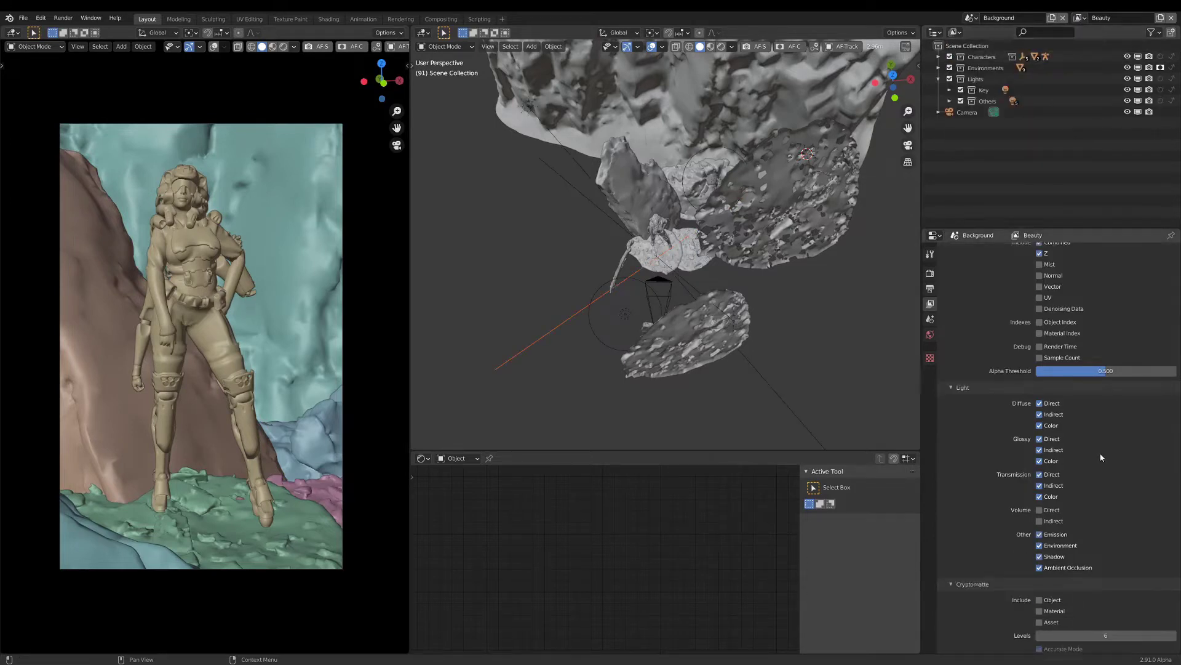
scroll(1101, 458, "down", 3)
scroll(1101, 462, "up", 6)
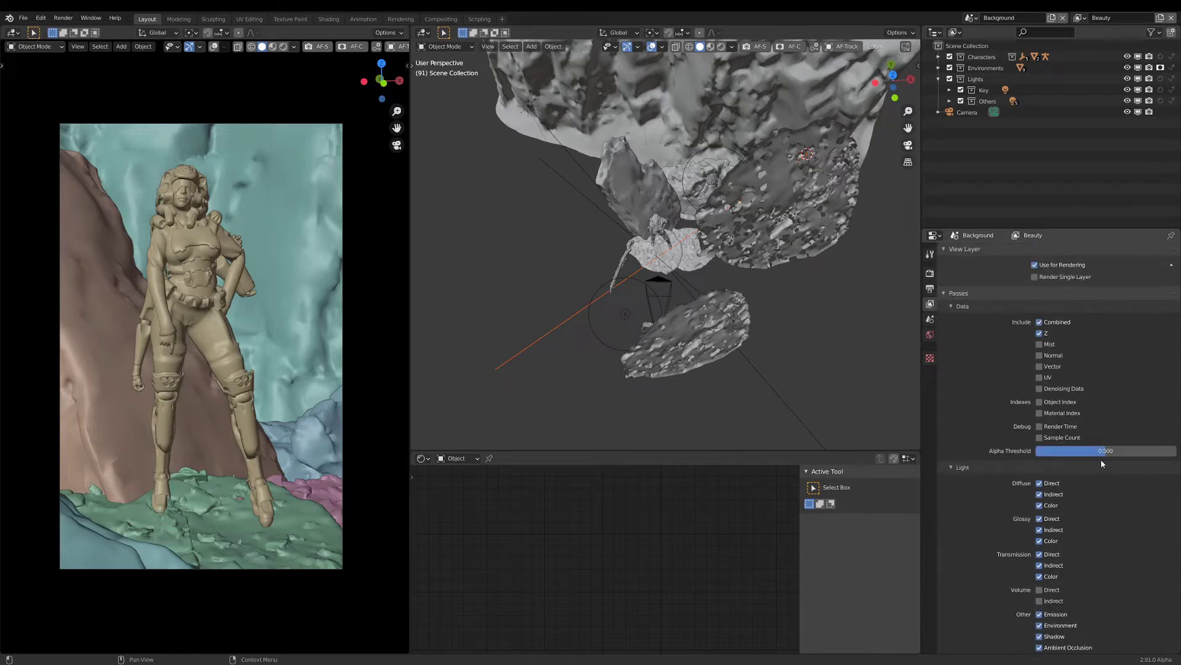
scroll(1100, 465, "down", 4)
scroll(1080, 480, "down", 3)
scroll(1075, 484, "up", 8)
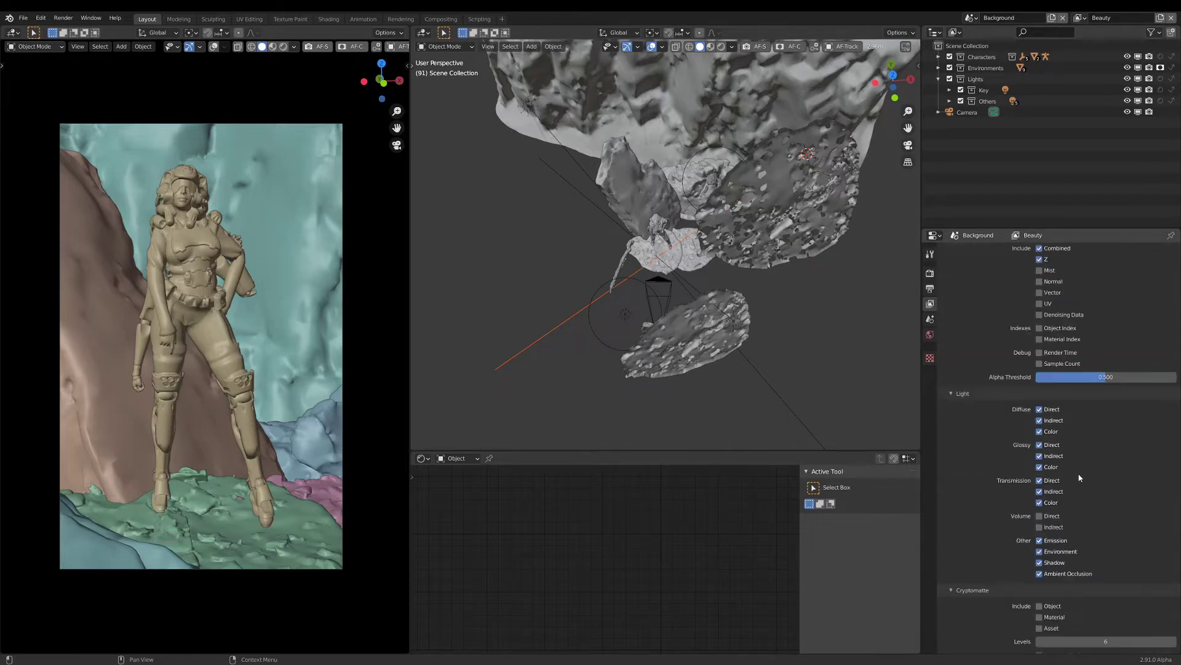
Clear the Environments holdout and exclude the Characters collection in the Beauty view layer, previewing it with Rendered shading in the camera viewport.
left_click(938, 79)
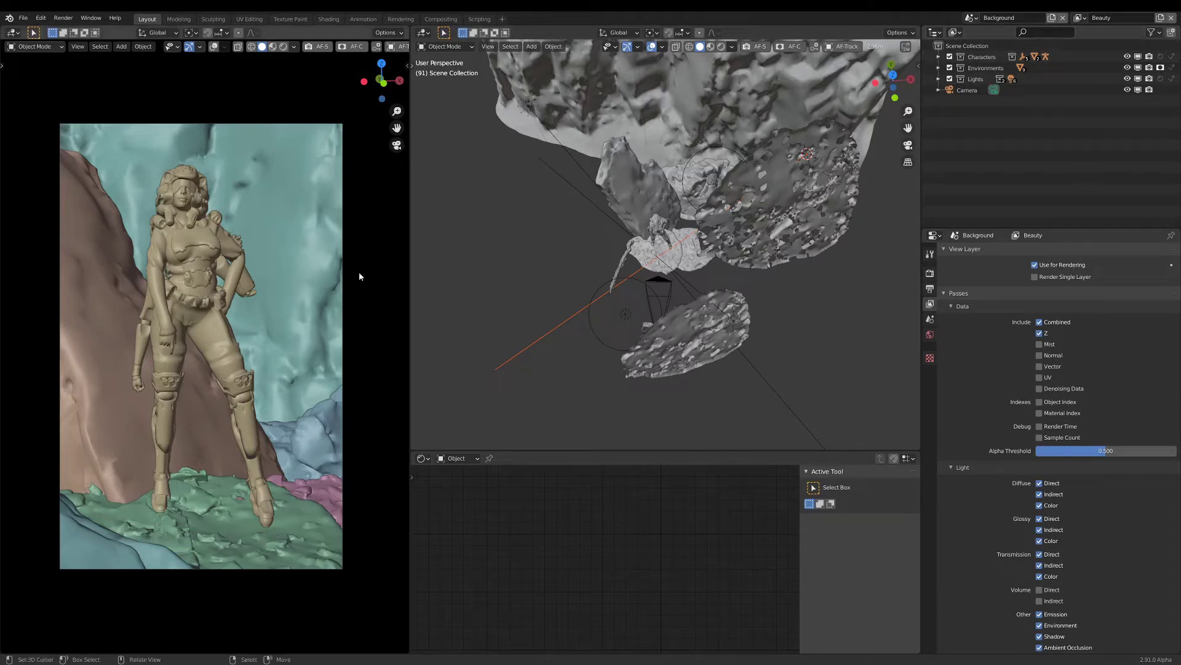
left_click(1161, 68)
left_click(950, 56)
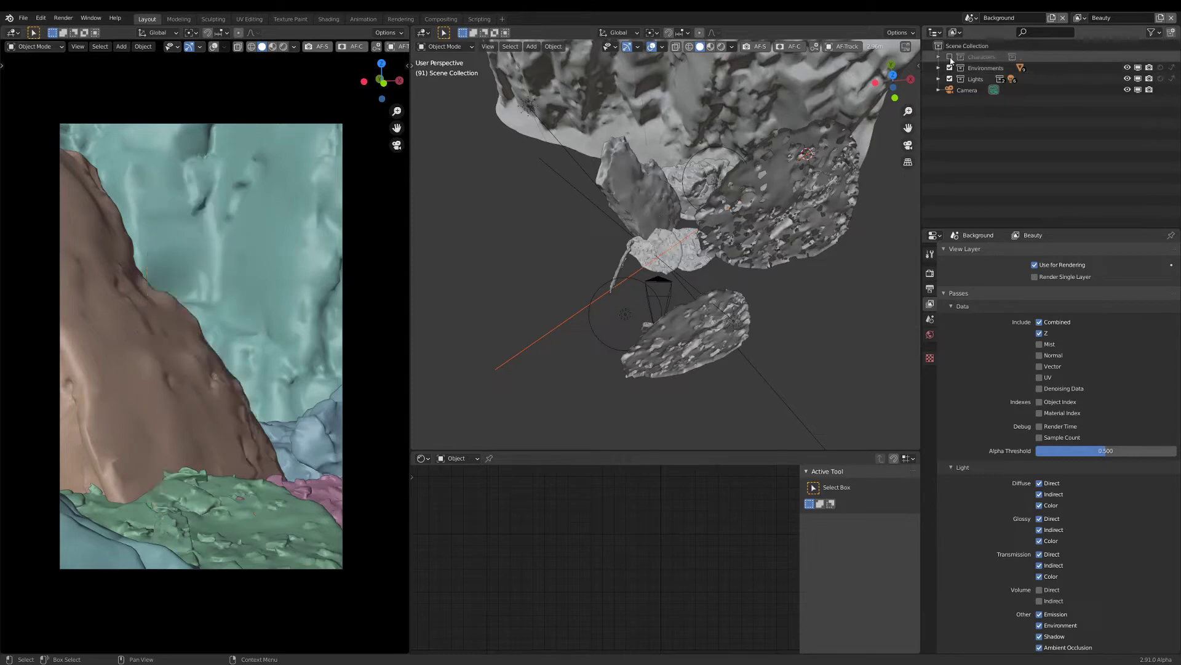
key("z")
left_click(307, 266)
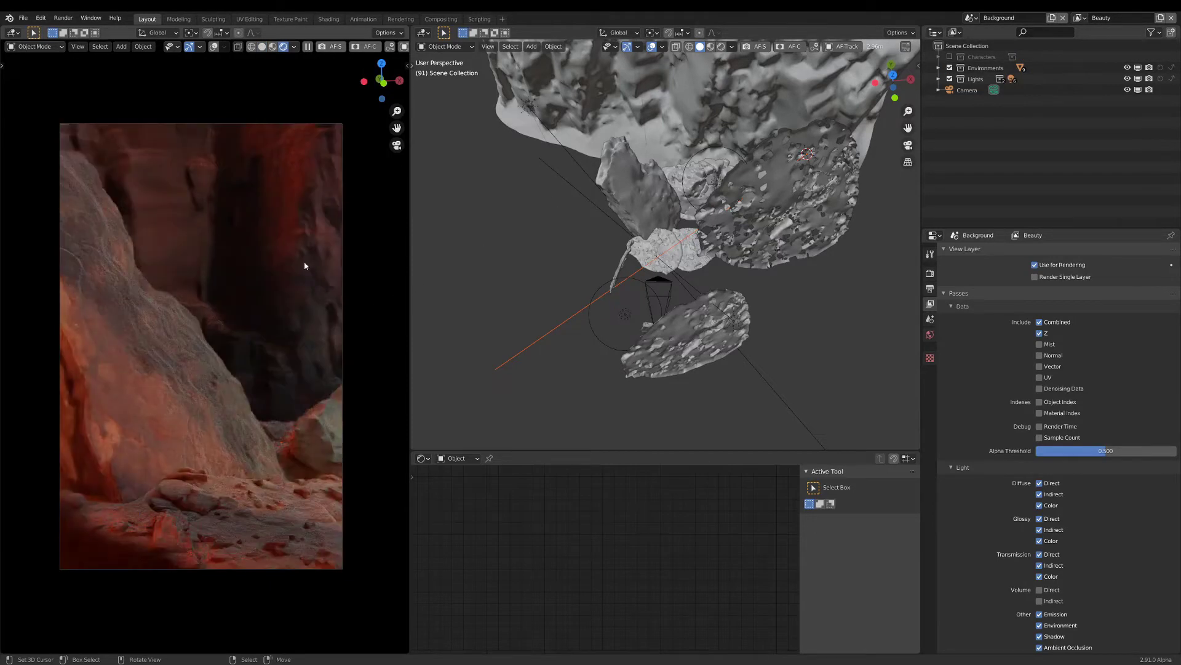
In the Background scene's Key view layer, clear the Environments holdout and exclude the Characters collection.
left_click(1085, 20)
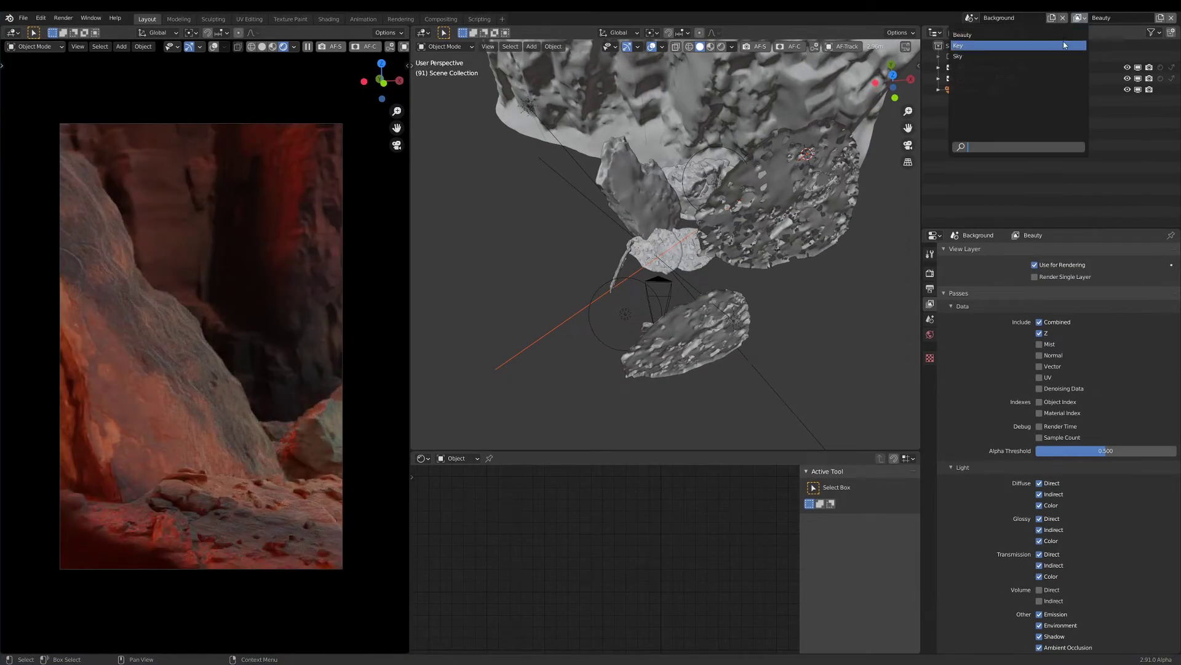
left_click(1064, 41)
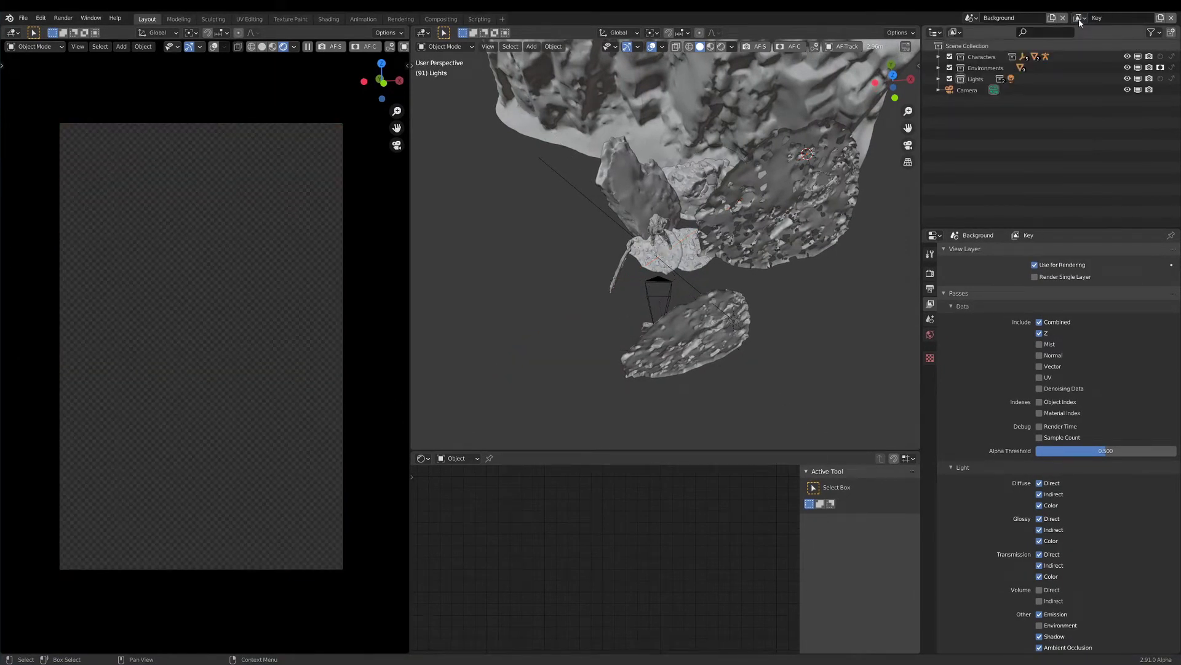
left_click(1161, 69)
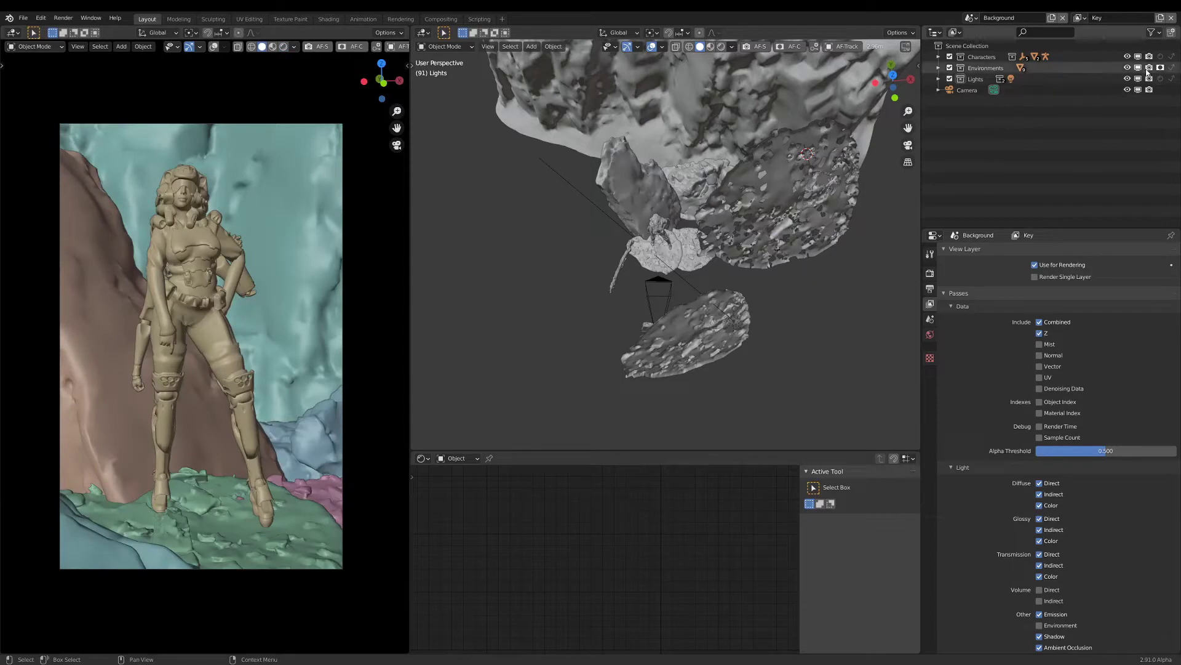
left_click(950, 56)
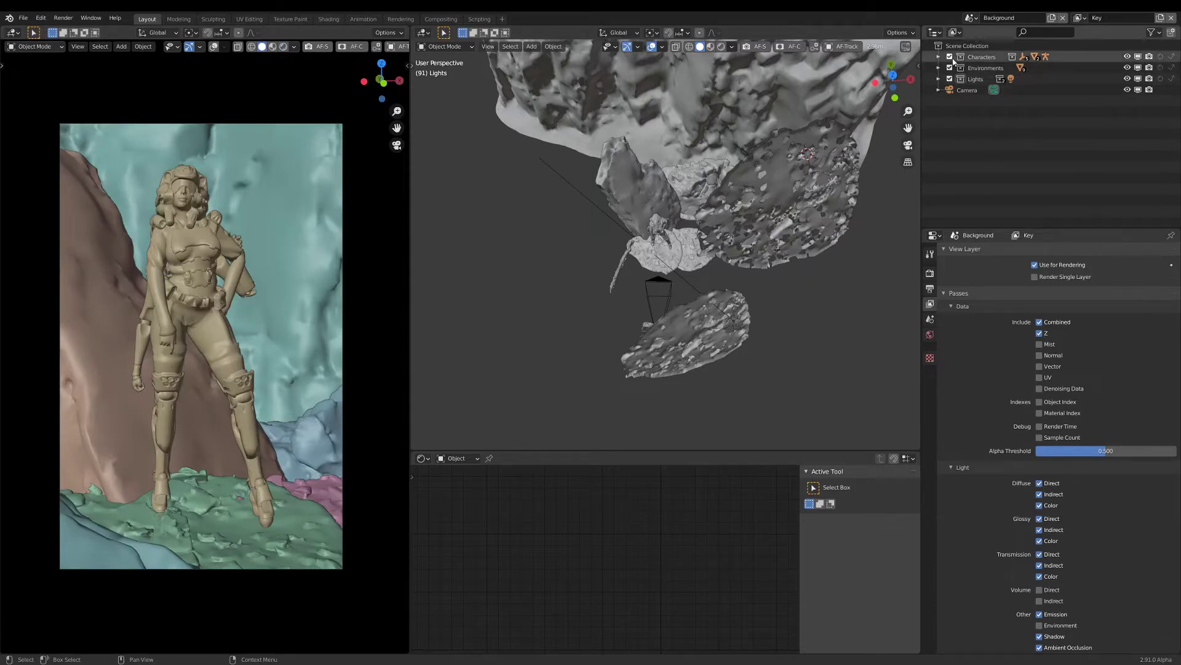
Exclude the Characters collection in the Background scene's Sky view layer.
left_click(1081, 18)
left_click(991, 51)
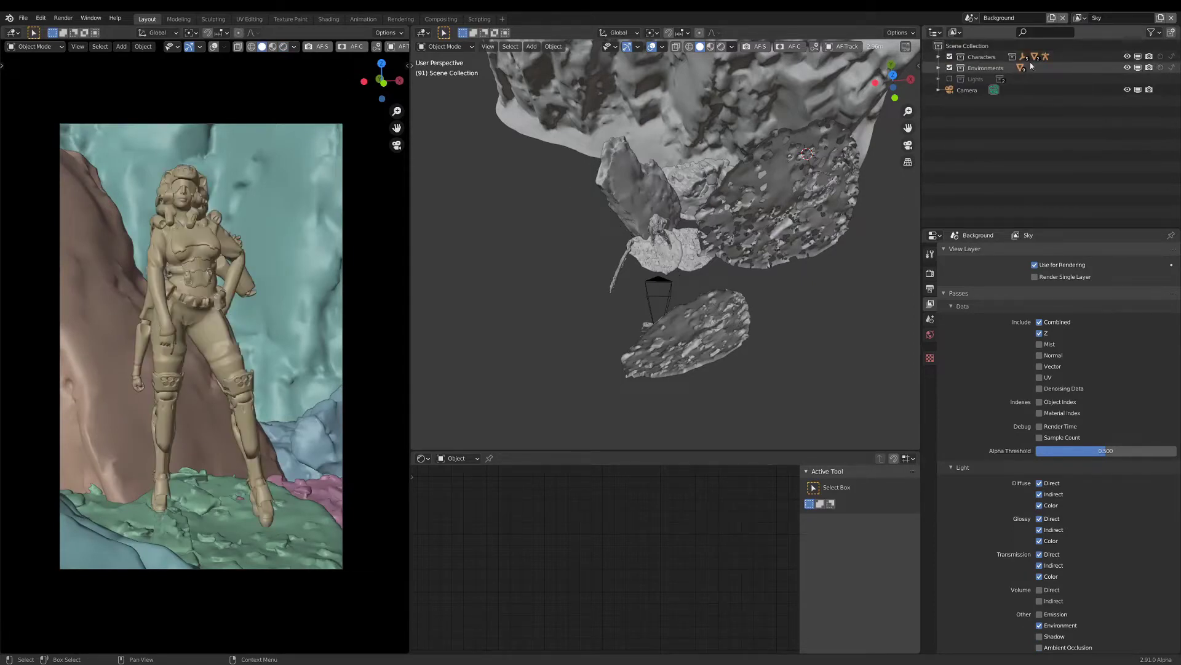
left_click(949, 56)
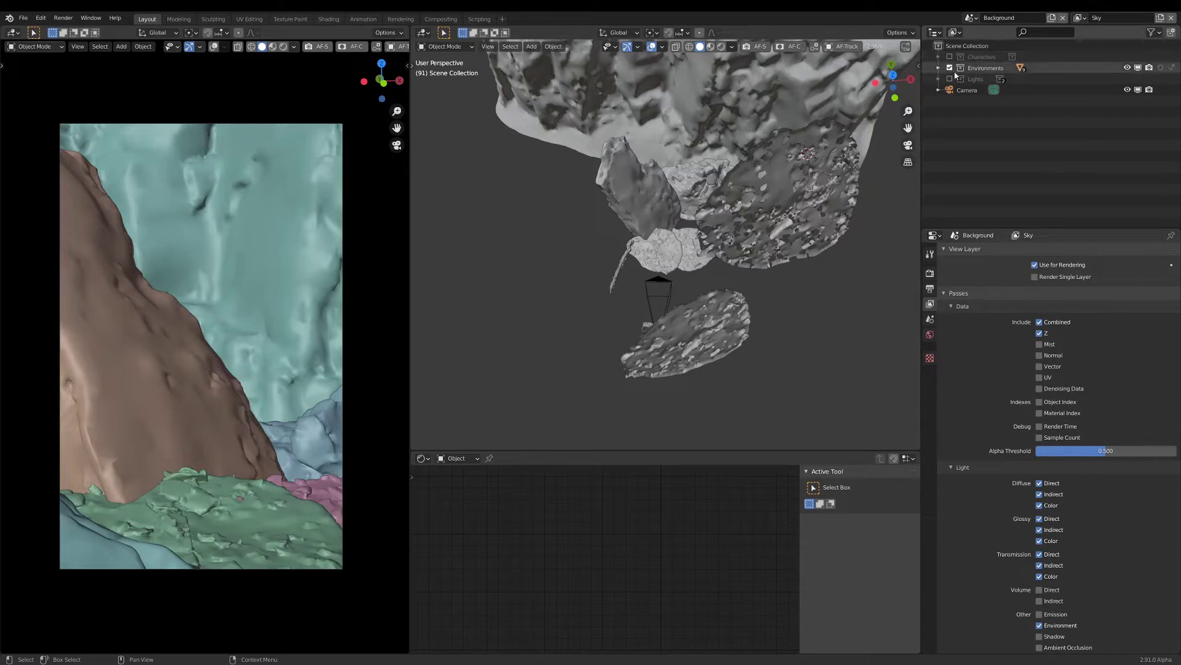
left_click(1082, 18)
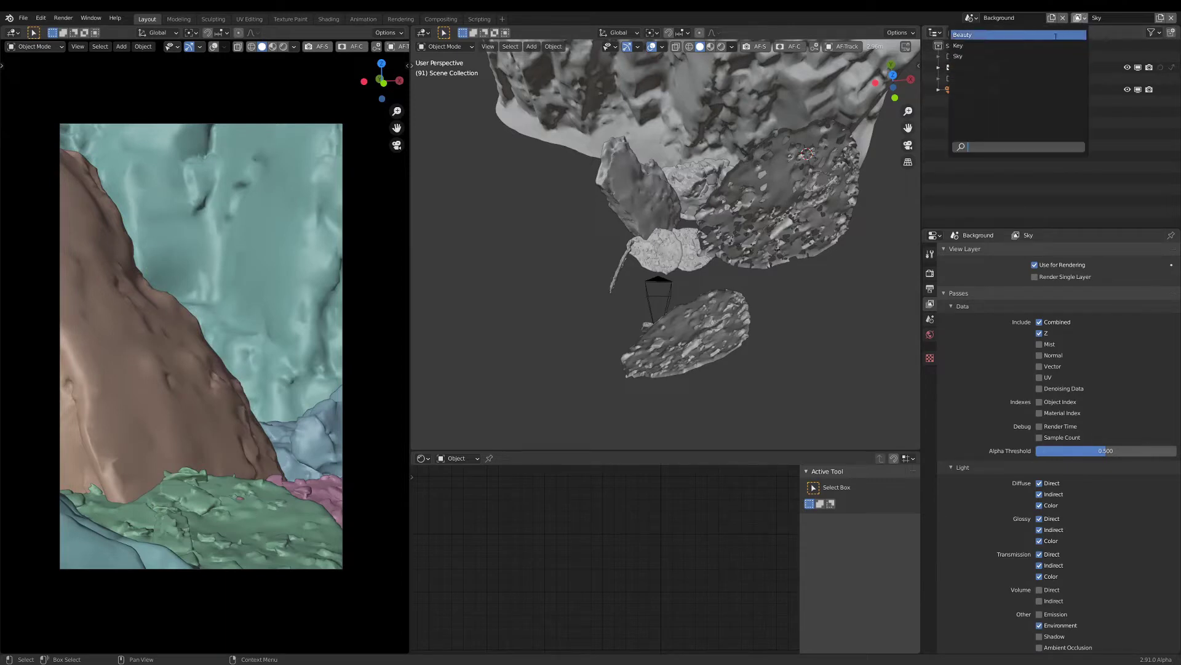
left_click(1055, 35)
left_click(1067, 20)
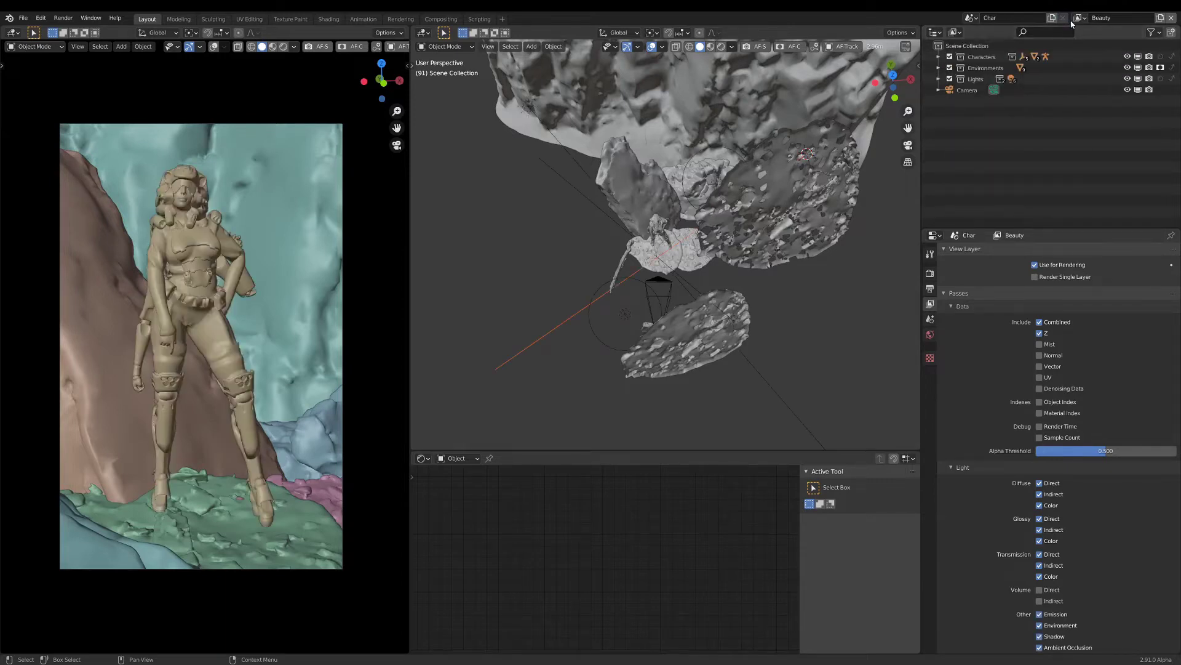
key("ctrl+z")
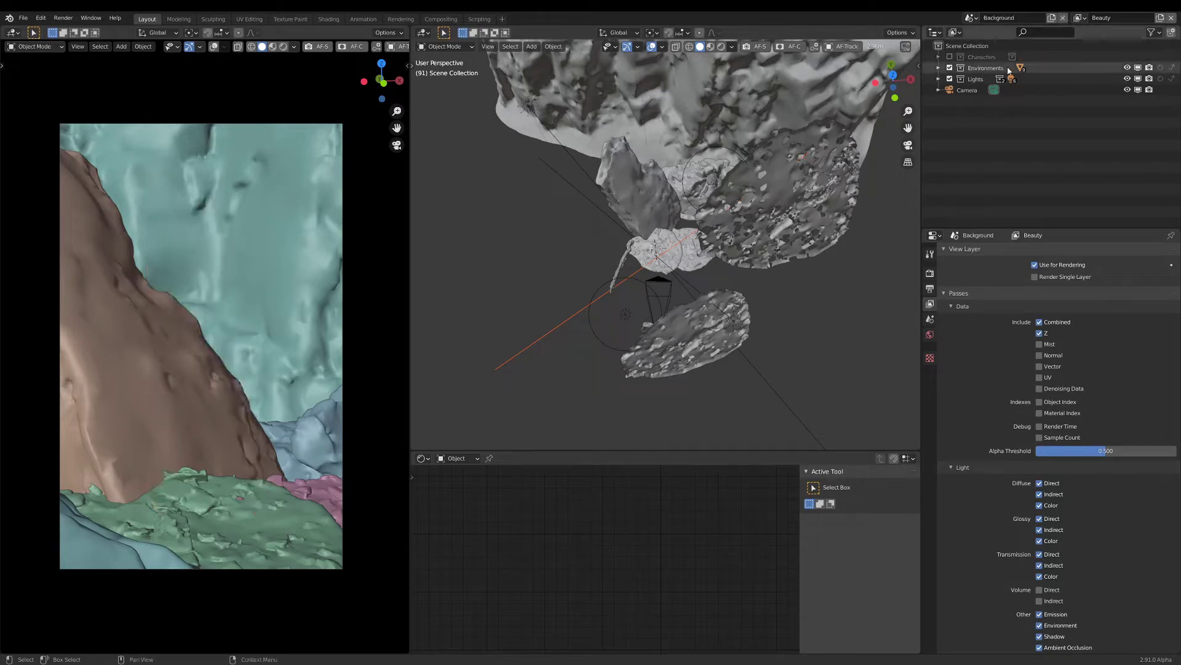
left_click(971, 19)
left_click(987, 33)
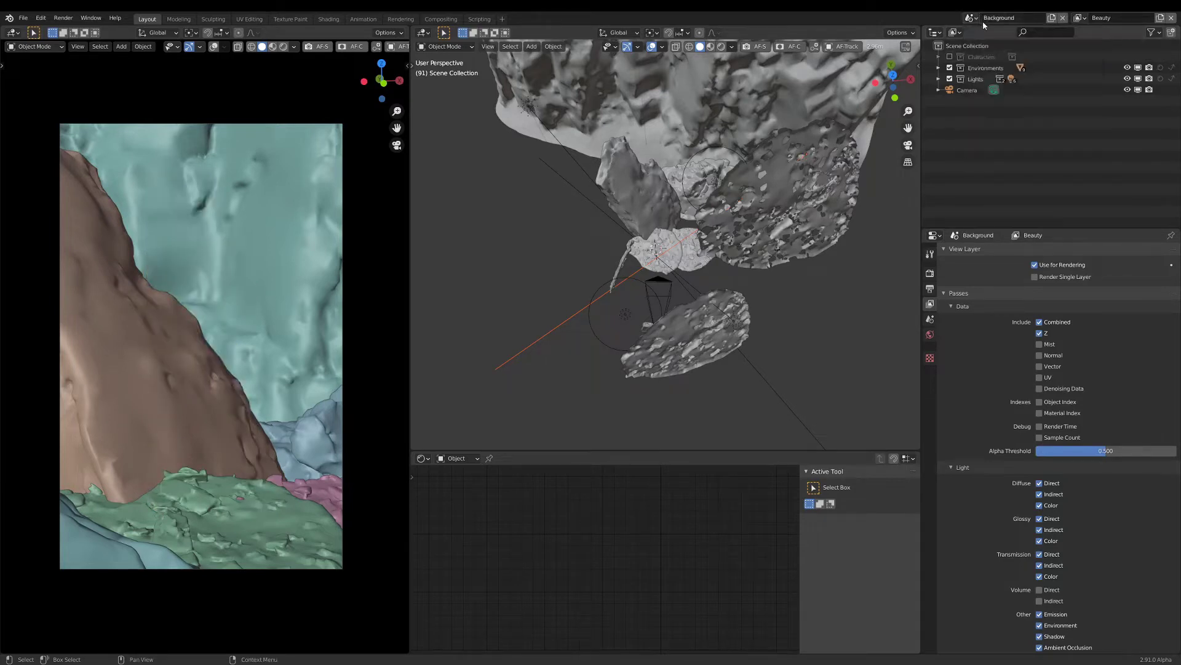
Preview the Background scene's Key and Sky view layers with Rendered shading in the camera viewport and examine the Sky passes.
left_click(1081, 18)
left_click(1064, 48)
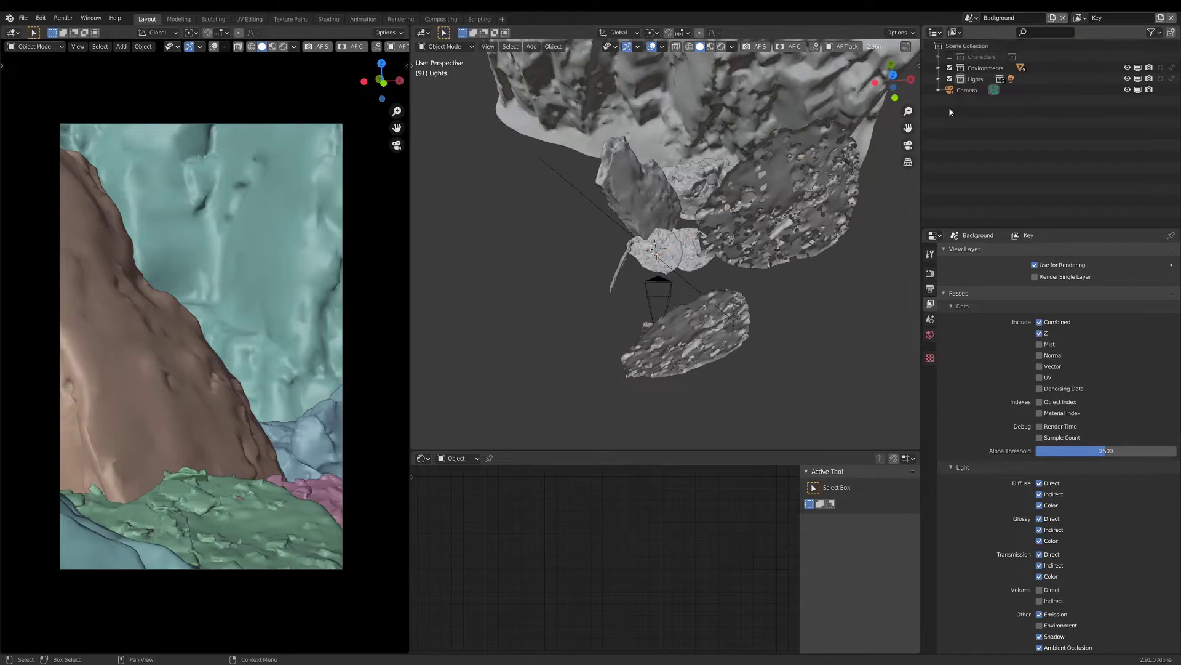
key("z")
left_click(296, 258)
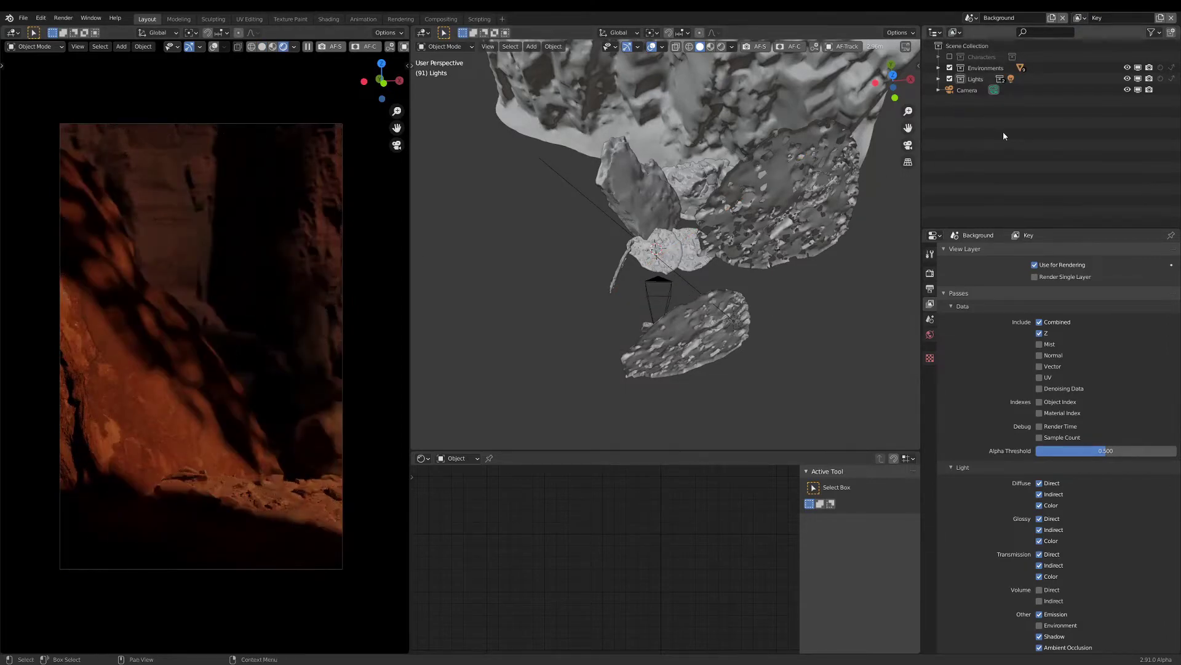
left_click(1081, 17)
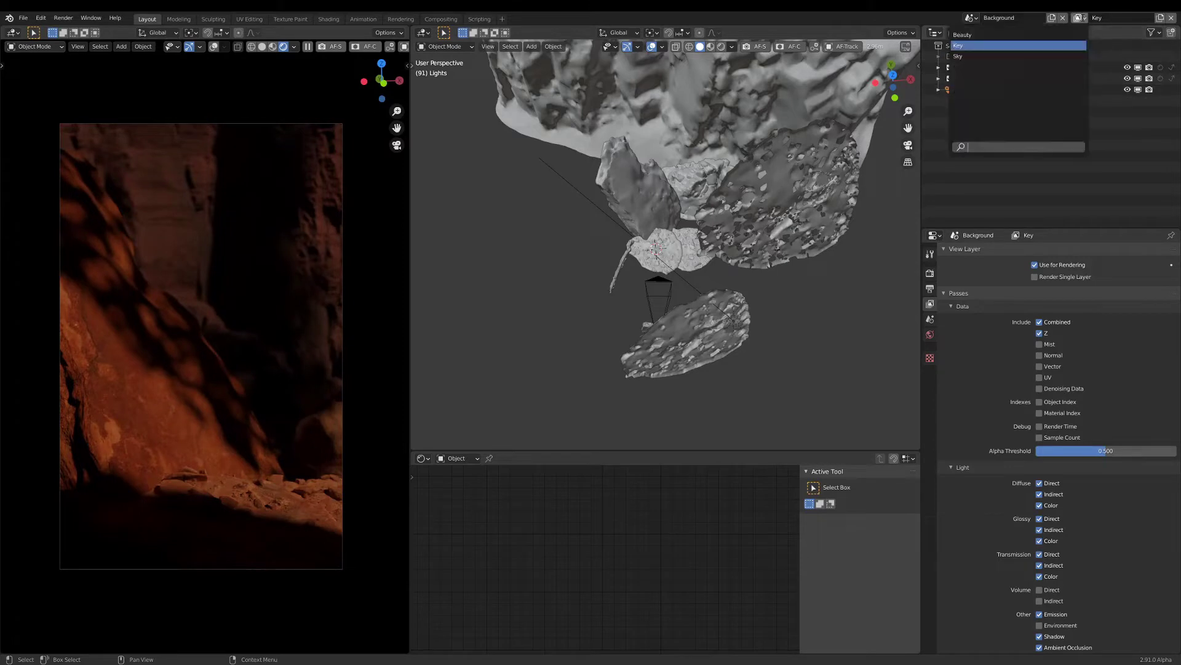
left_click(1055, 54)
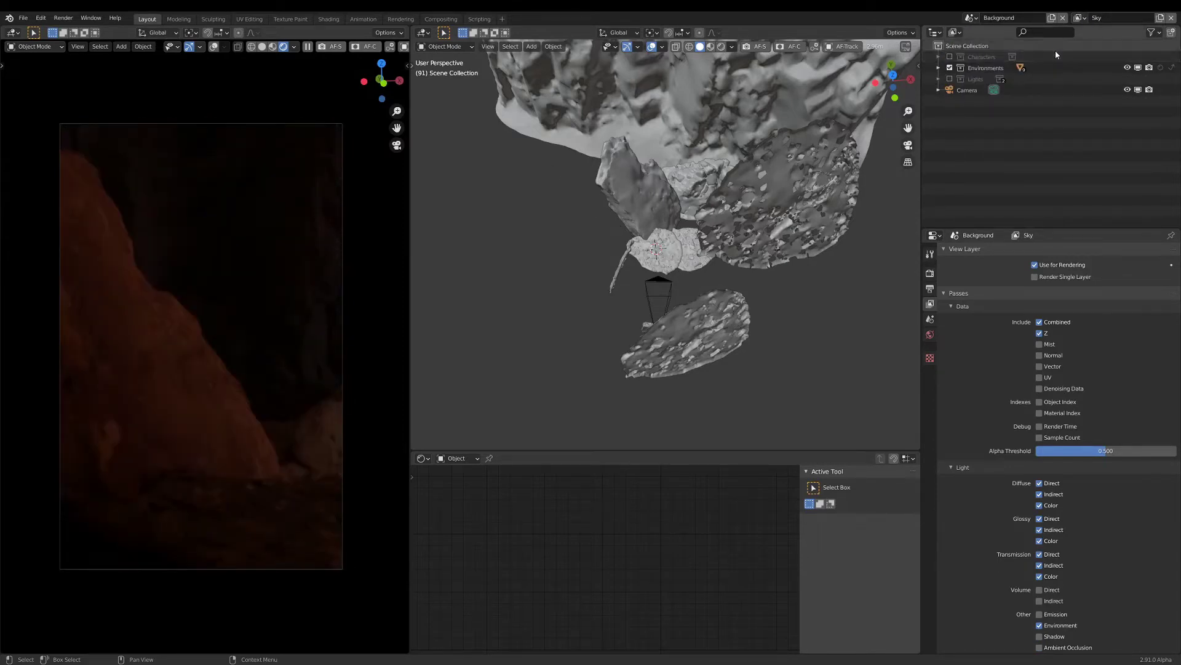
scroll(1095, 435, "down", 8)
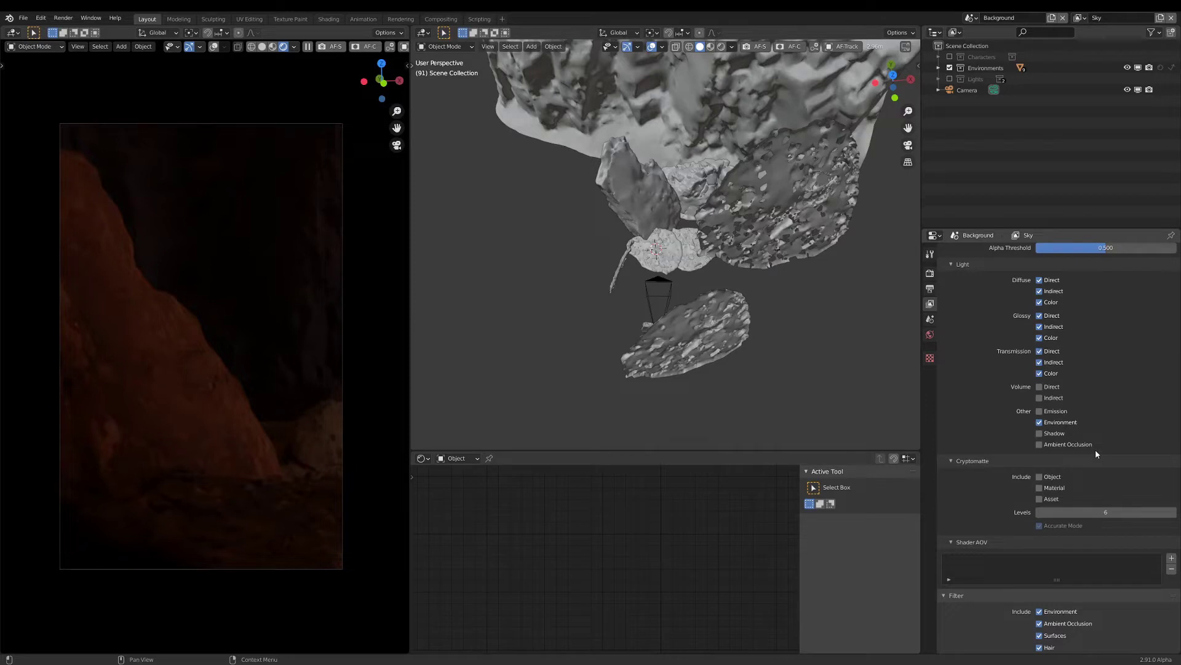
scroll(1096, 454, "up", 8)
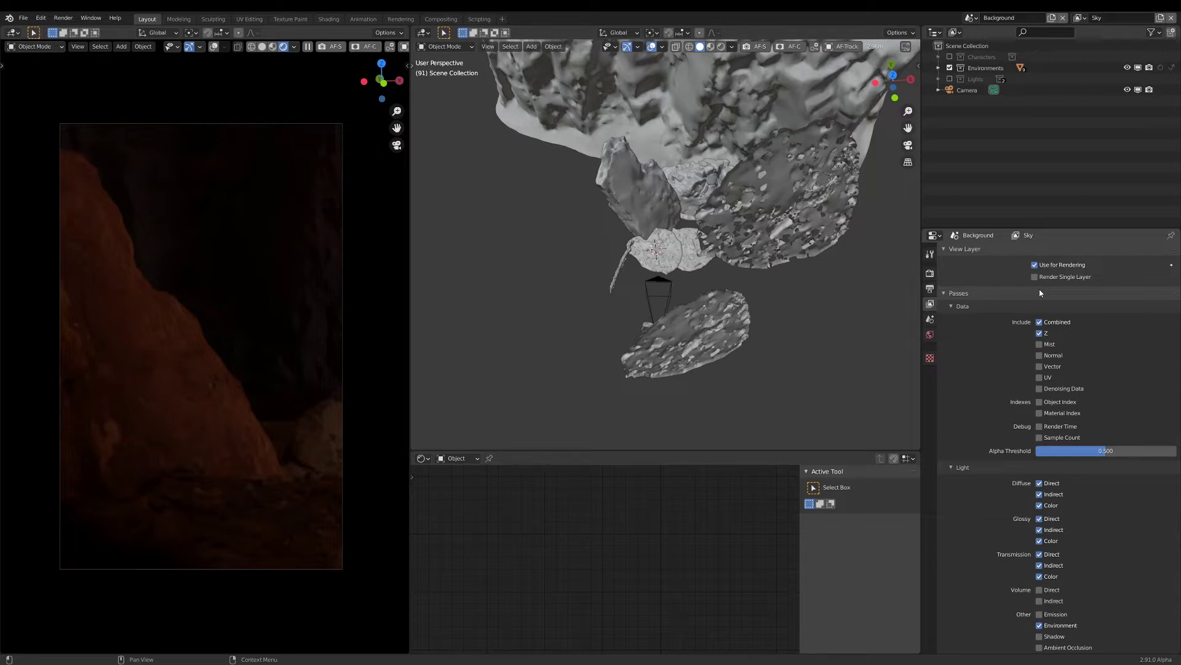
Expand the Lights collection in the Background scene's Key view layer and include its Others collection.
left_click(1080, 18)
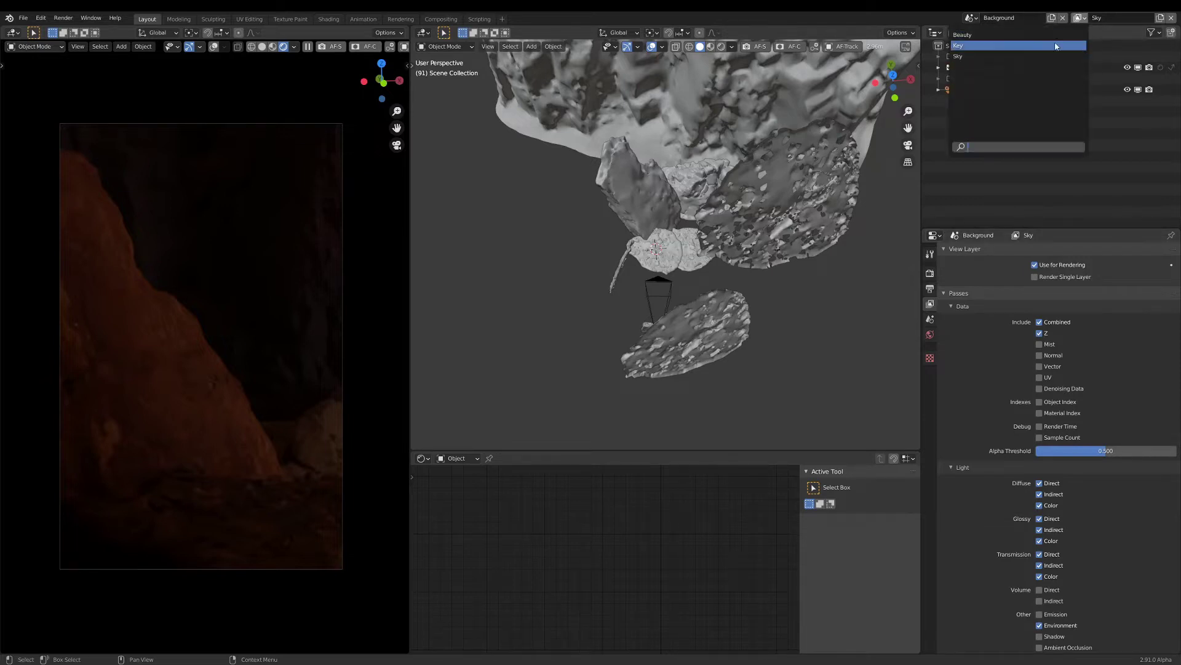
left_click(1056, 46)
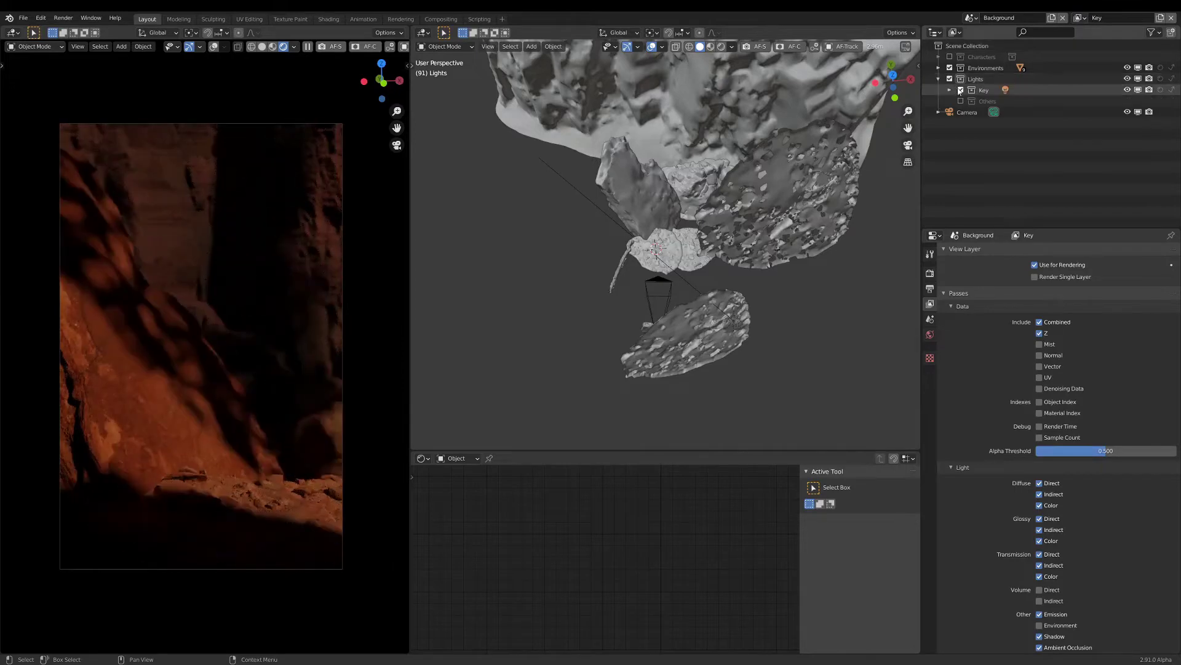
left_click(960, 101)
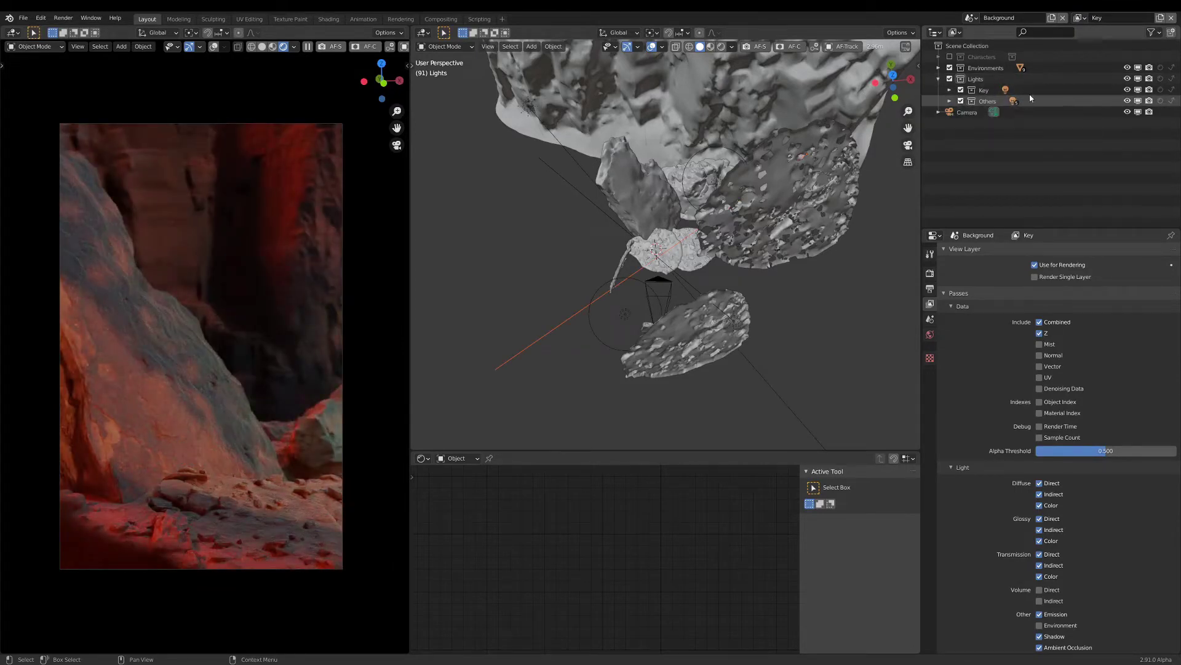
Check the rendered preview of the Sky and Beauty view layers, then return the camera viewport to Solid shading.
left_click(1080, 18)
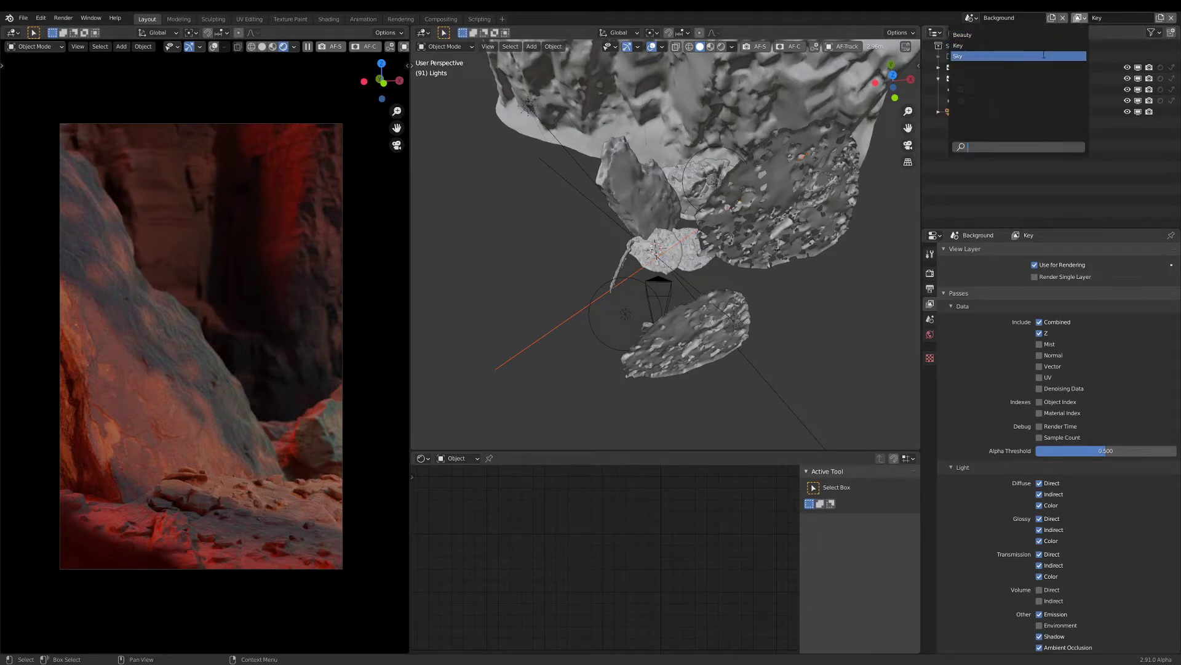
left_click(1044, 55)
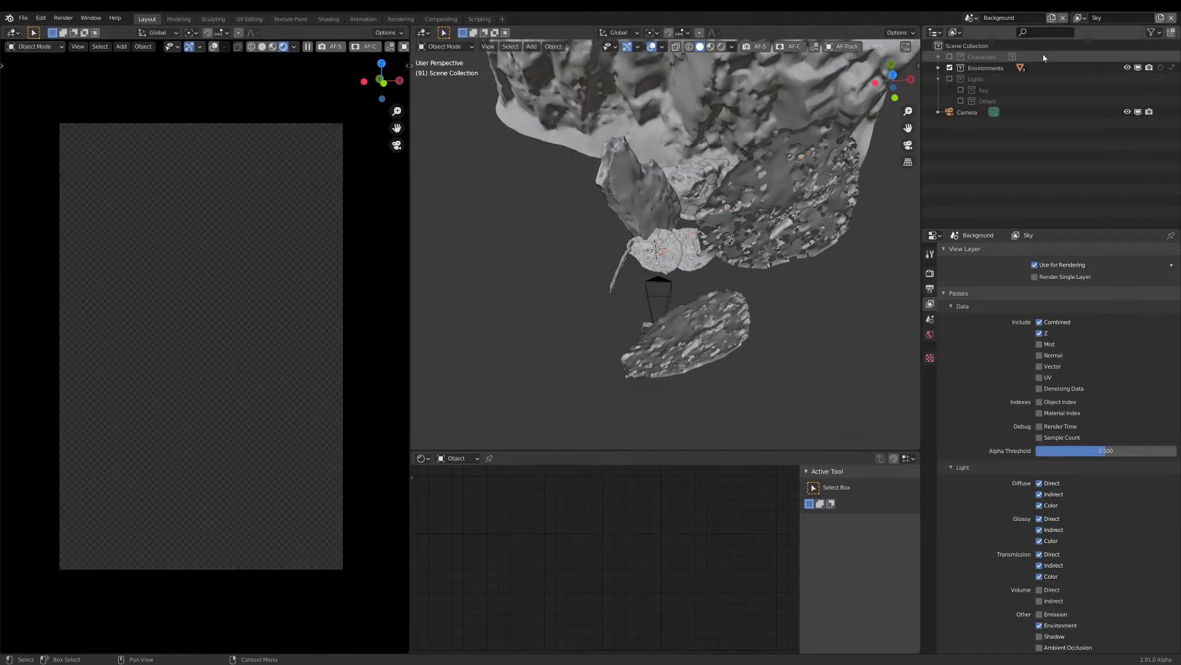
left_click(1080, 17)
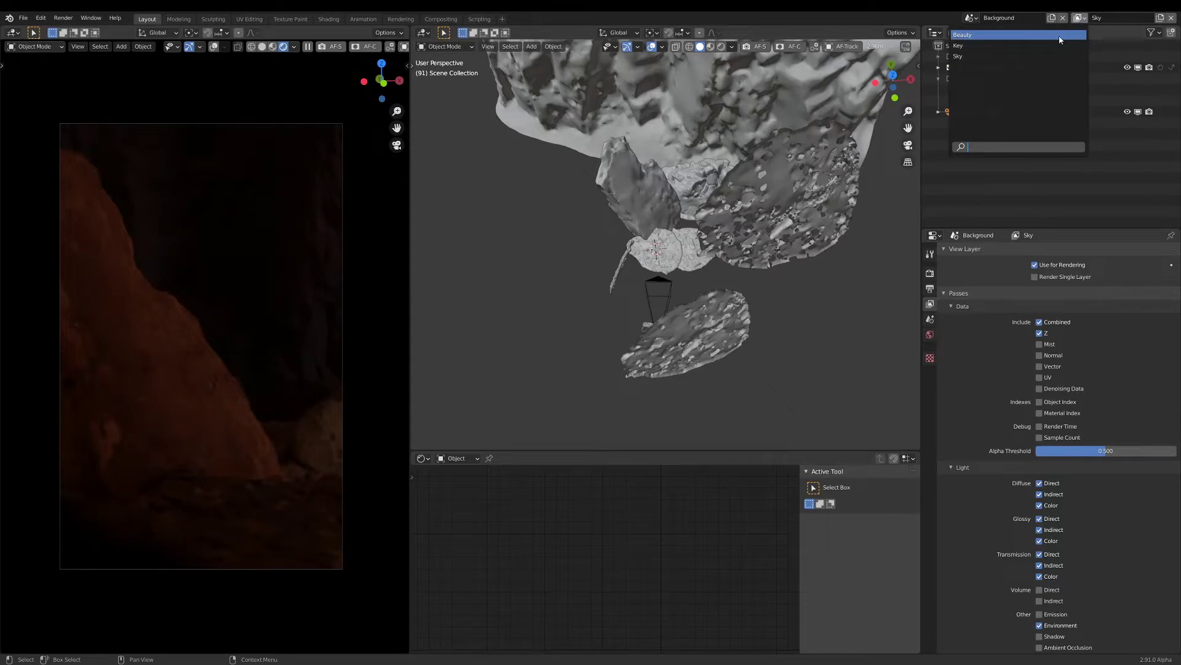
left_click(1059, 35)
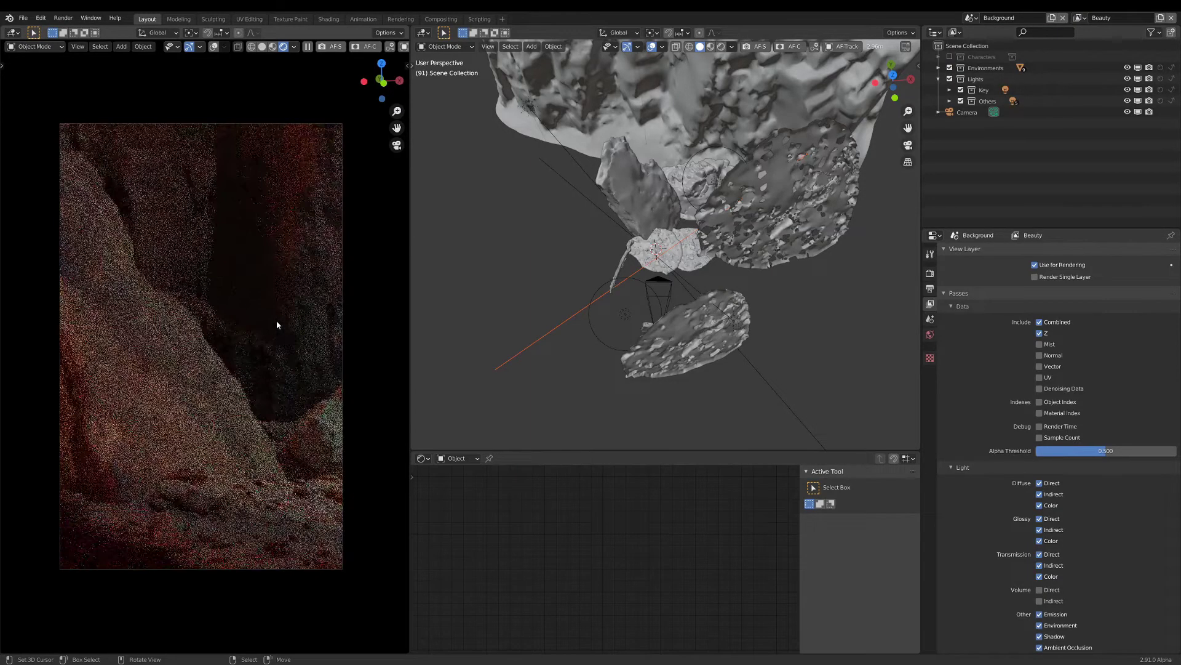
key("z")
left_click(604, 239)
Include the Others lights in the Char scene's Key view layer, checking it briefly in Rendered shading, and save the file.
left_click(970, 18)
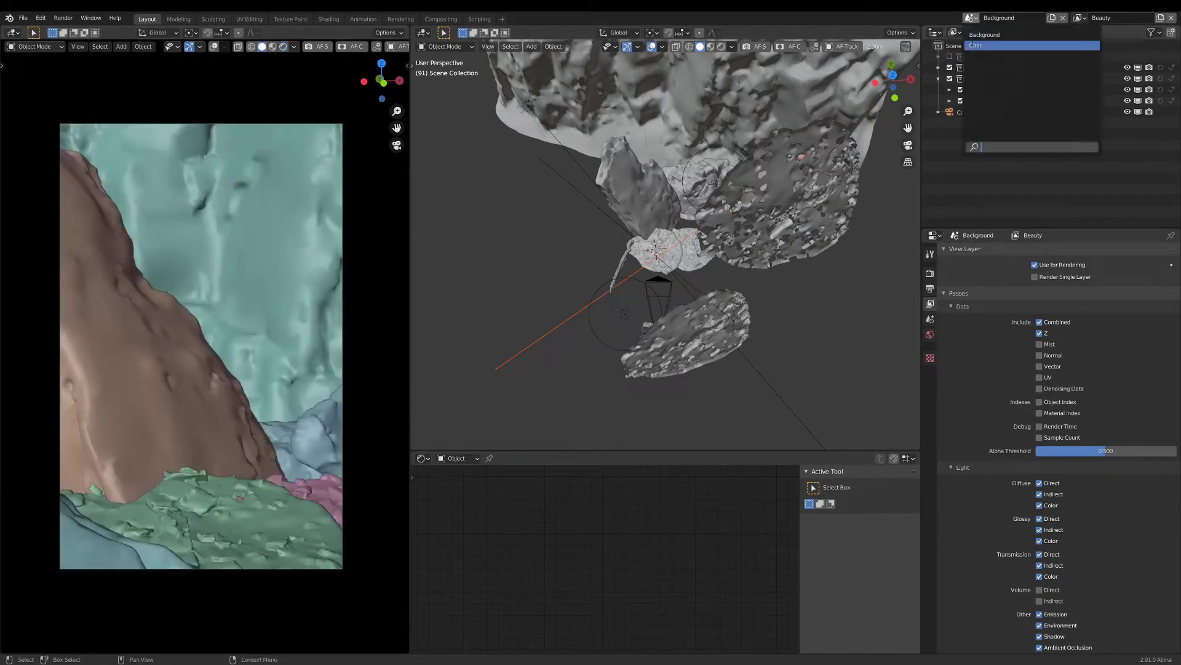
left_click(984, 46)
left_click(1080, 17)
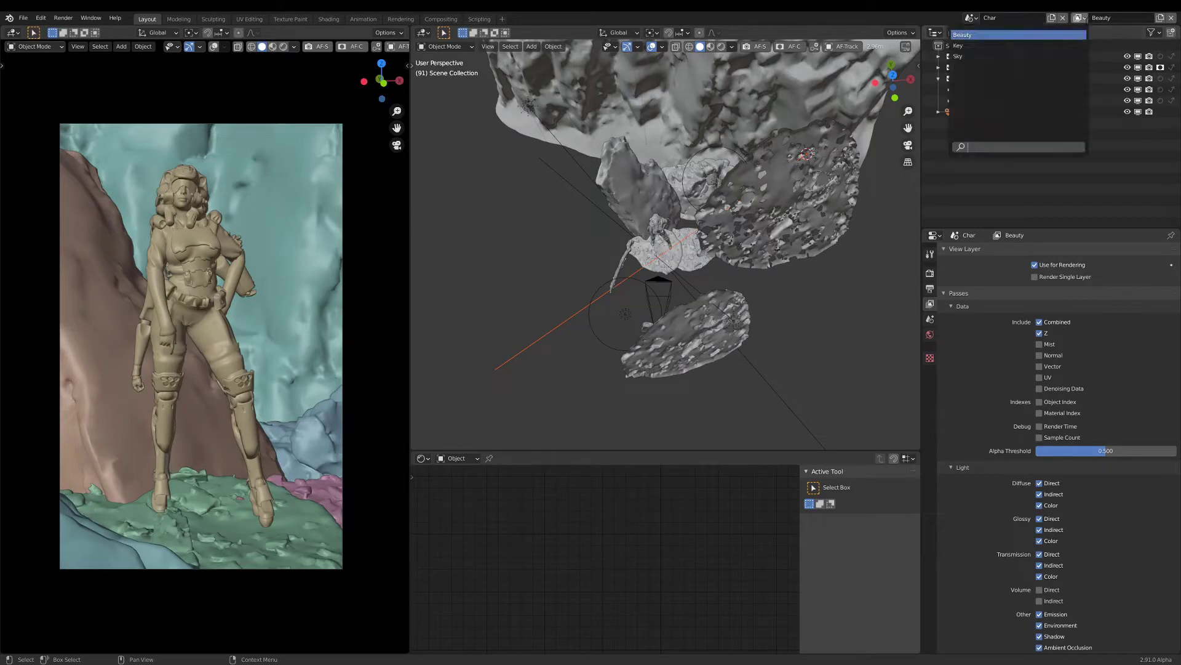
left_click(1047, 46)
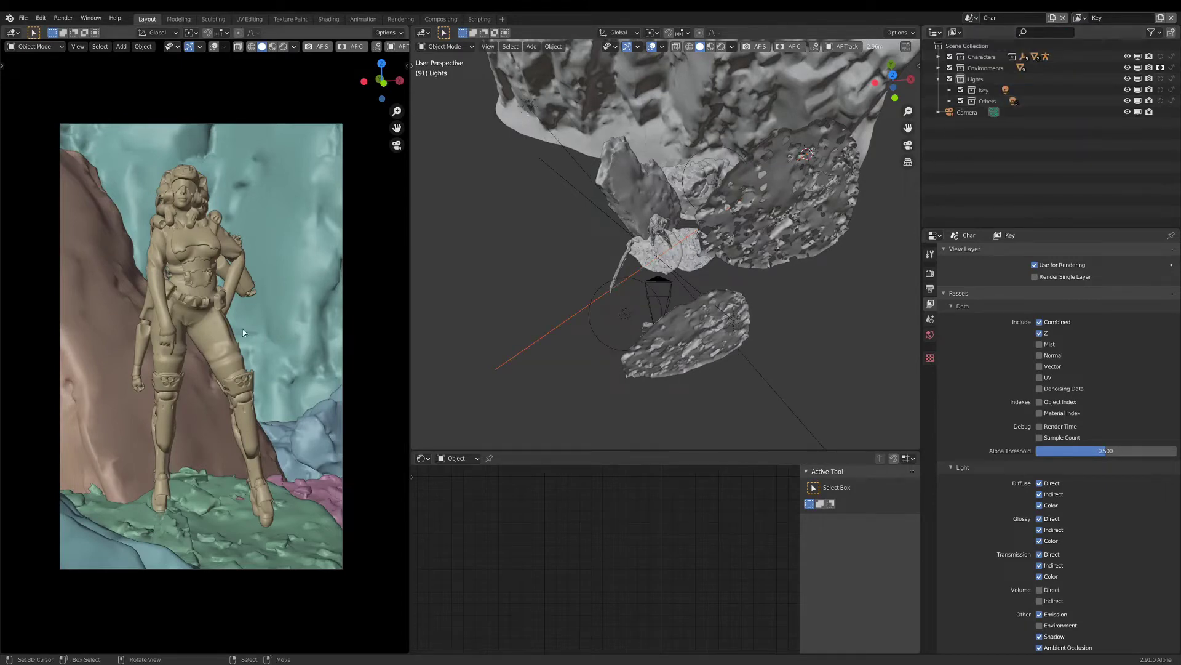
key("z")
left_click(301, 294)
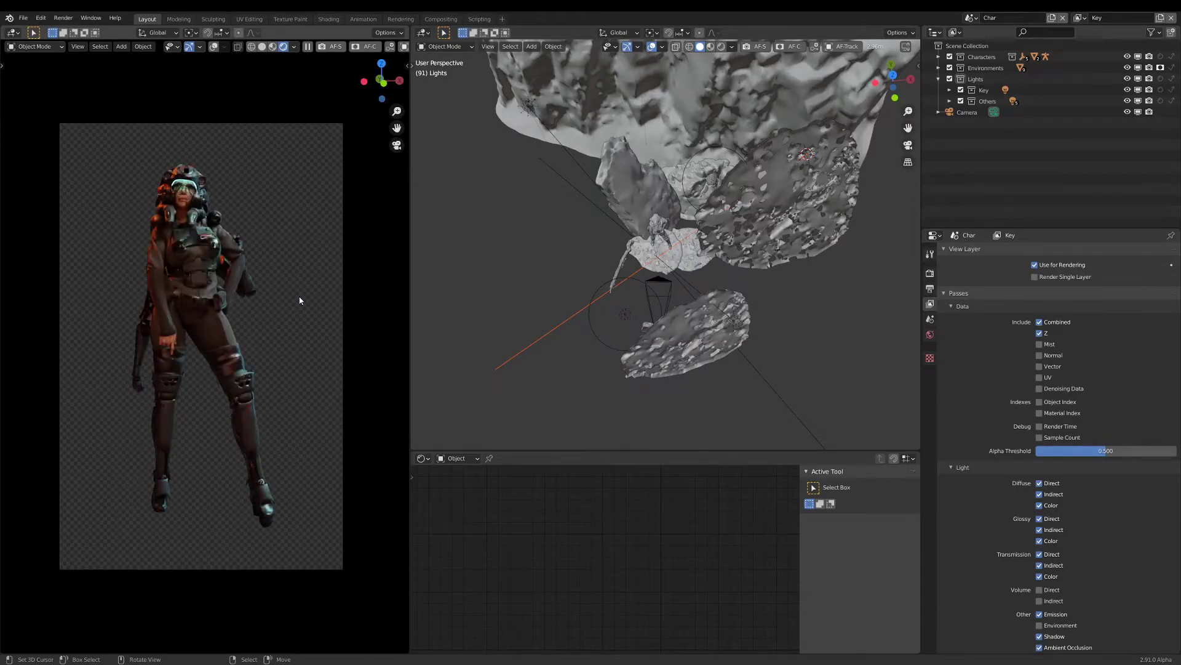
key("z")
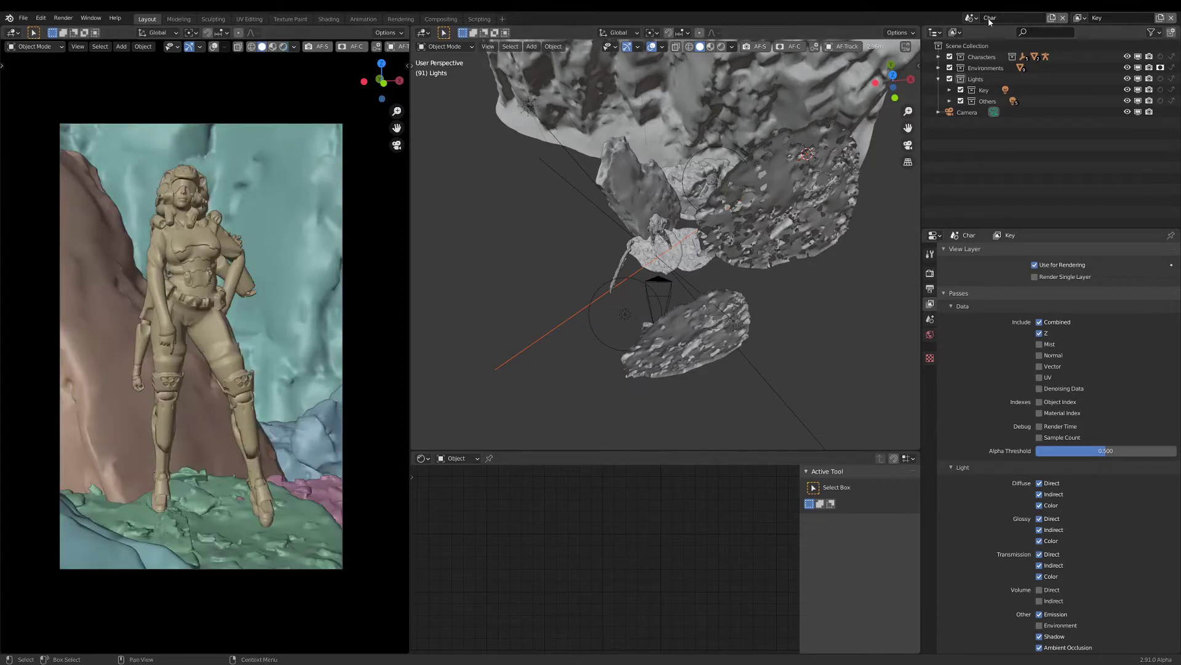
key("ctrl+s")
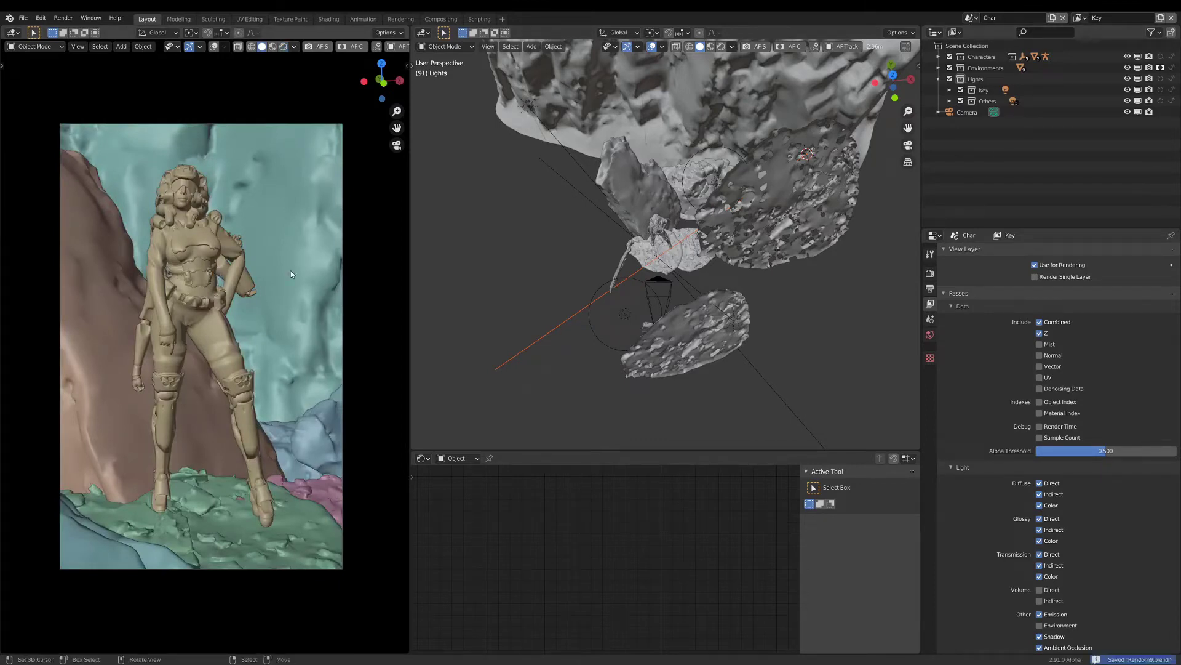
Compare the Key view layer of the Background and Char scenes, ending on Background.
left_click(992, 21)
left_click(1024, 26)
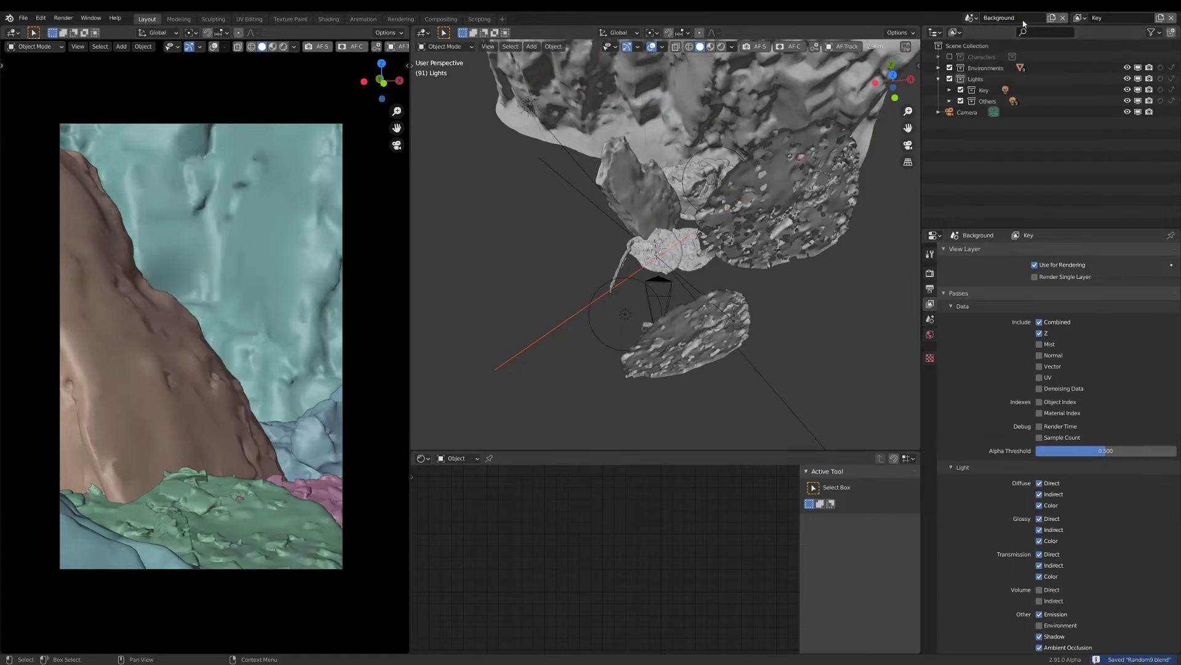
left_click(987, 21)
left_click(980, 43)
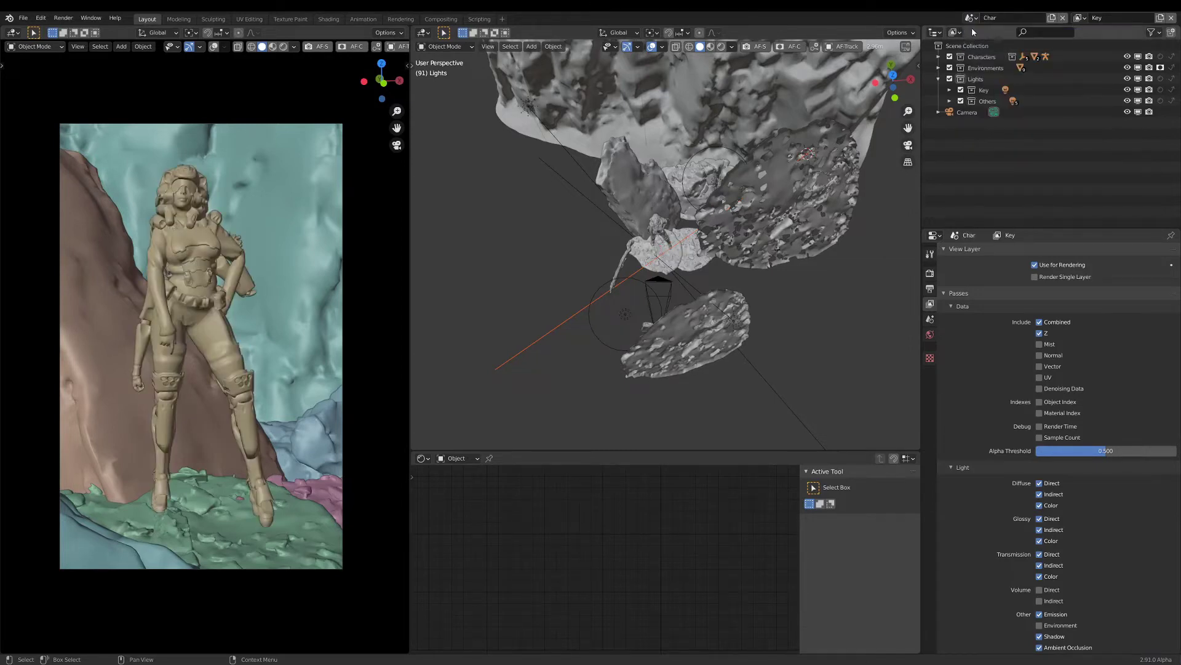
left_click(973, 18)
left_click(979, 34)
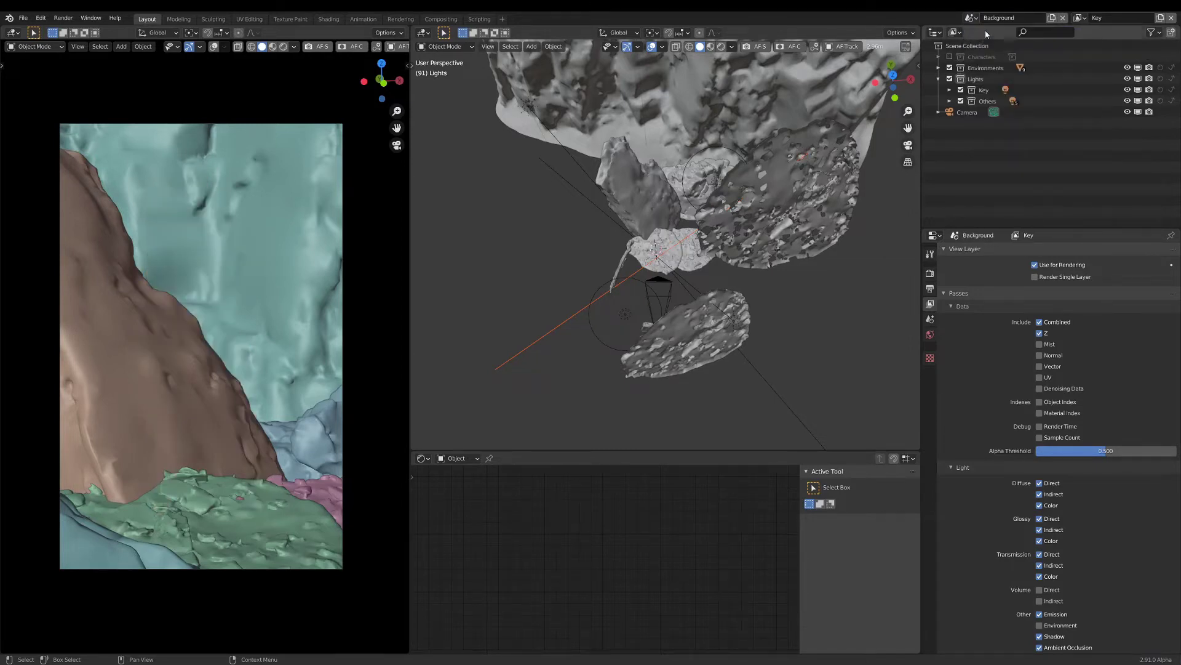
Create a linked copy of the Background scene and name it Shadow.
left_click(1052, 18)
left_click(1015, 61)
left_click(1010, 18)
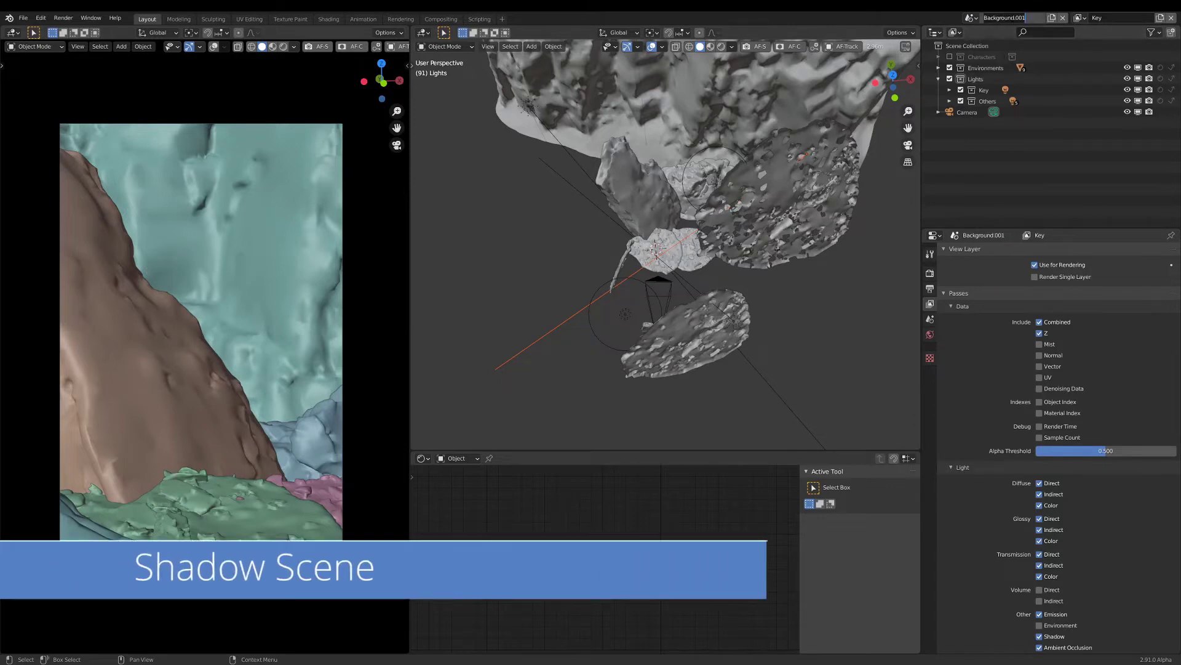
type("Shadow")
key("Return")
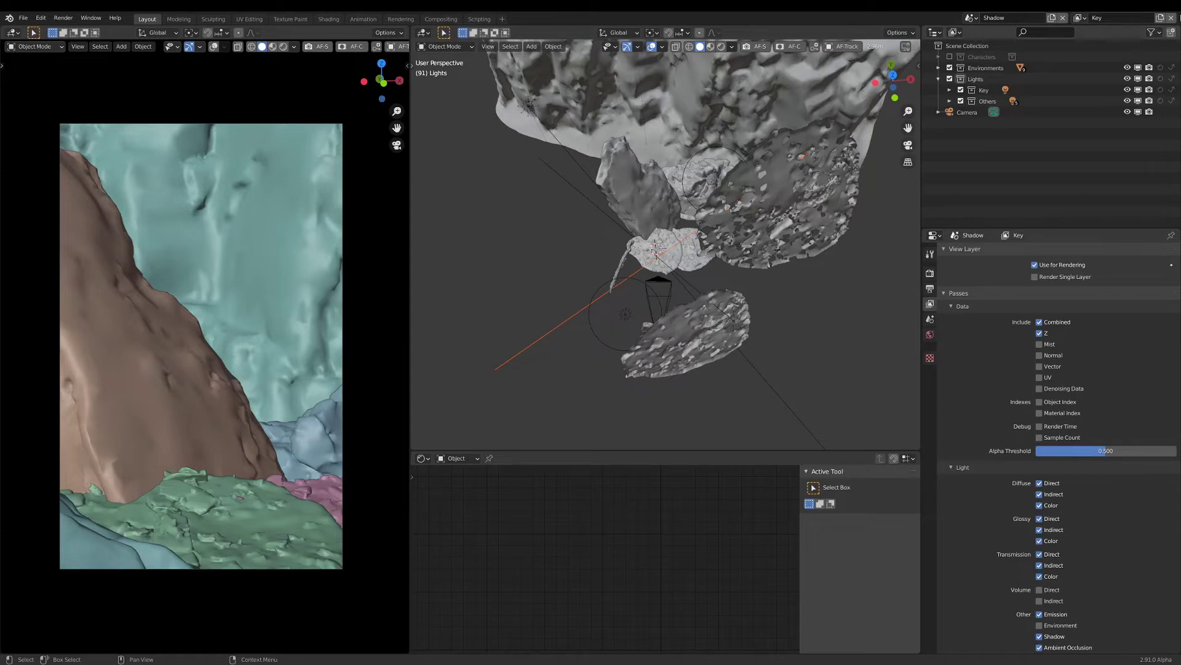
Delete the Key view layer and the remaining extra view layer from the Shadow scene, keeping only Beauty.
left_click(1175, 18)
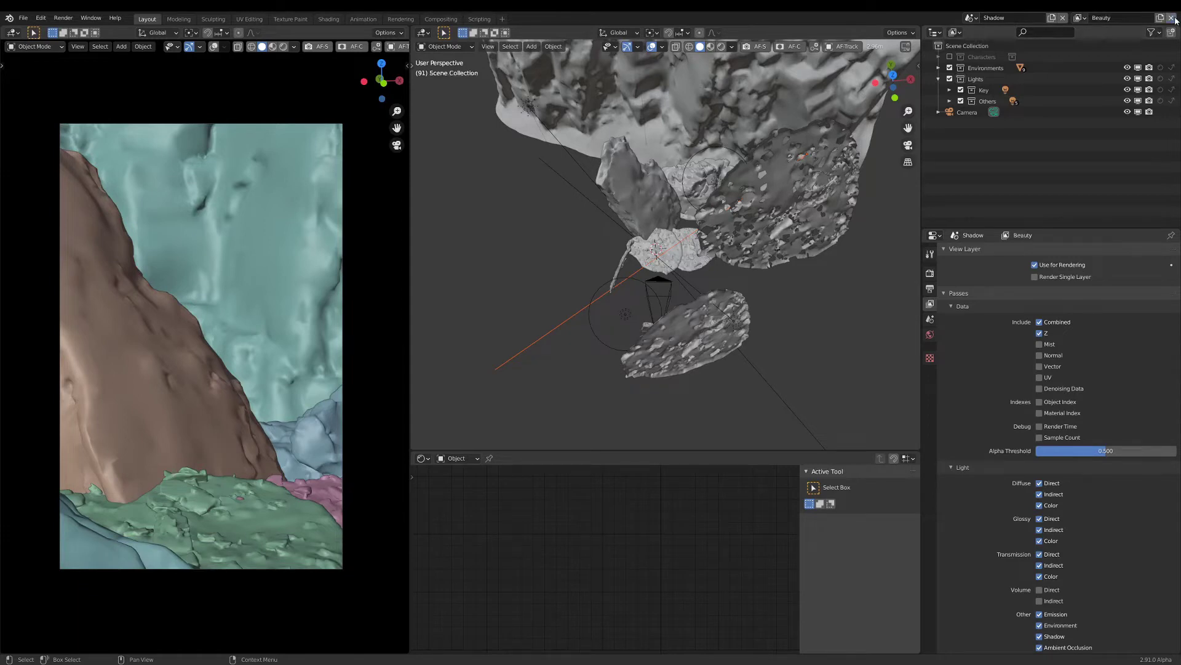
left_click(1080, 20)
left_click(1073, 45)
left_click(1172, 20)
left_click(1118, 19)
key("Return")
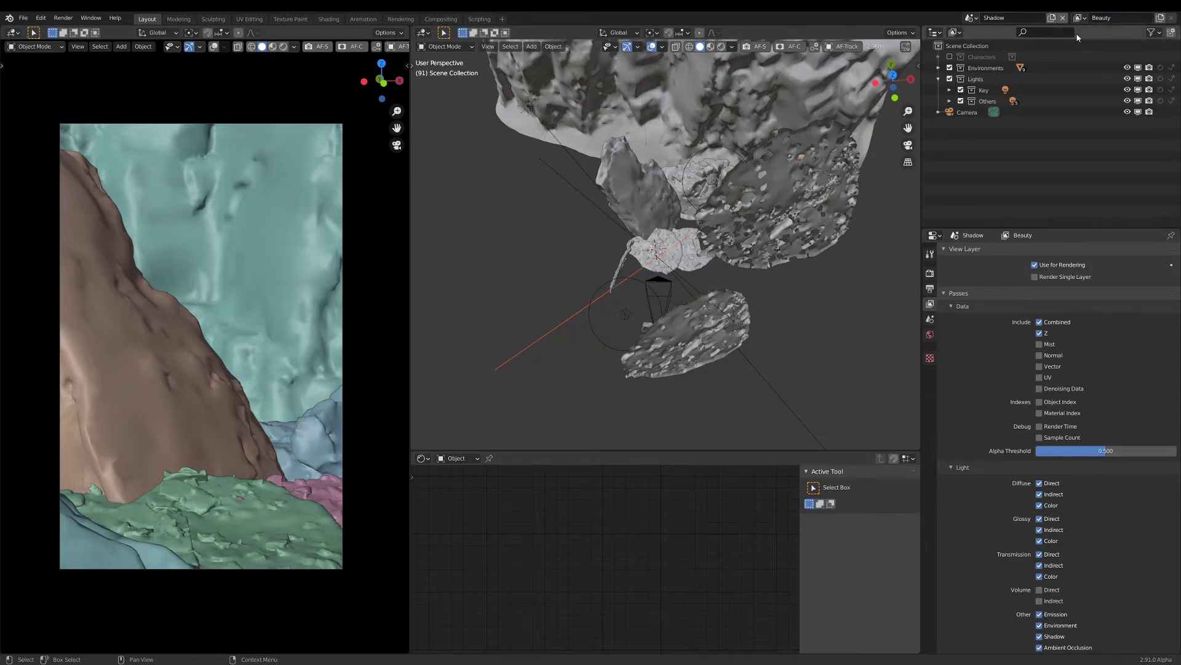
Disable the Diffuse, Glossy, Transmission, Emission and Environment passes and the Environment filter, keeping Shadow and Ambient Occlusion enabled.
scroll(1080, 482, "down", 4)
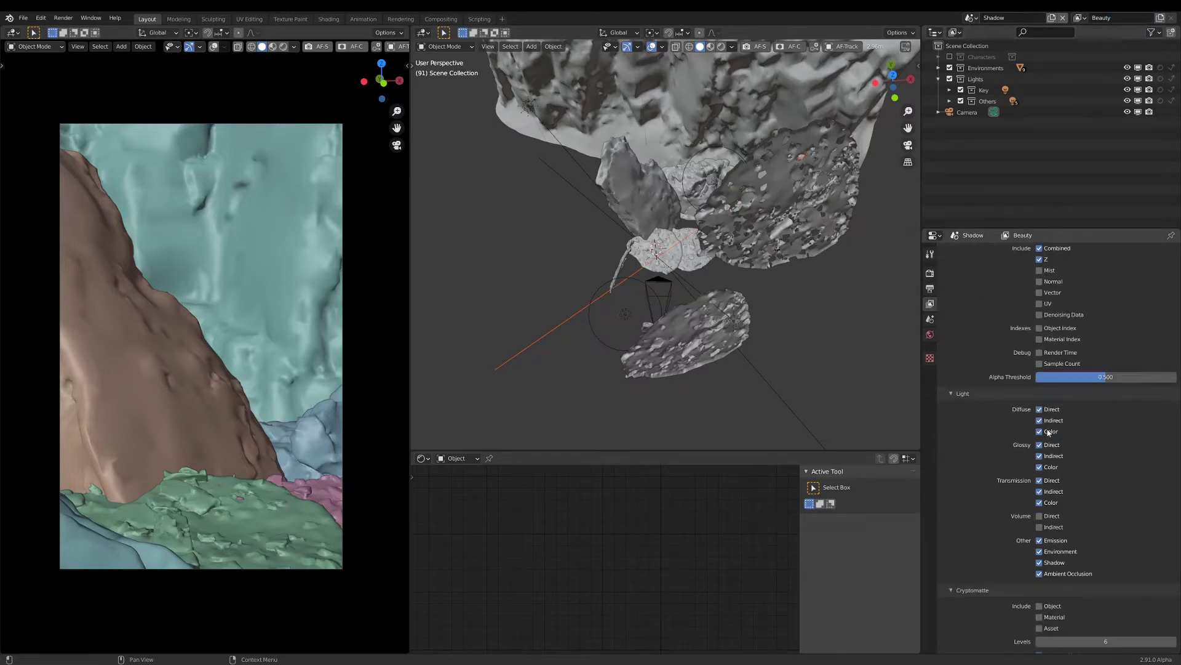
left_click_drag(1038, 411, 1044, 523)
scroll(1042, 542, "down", 4)
left_click(1040, 466)
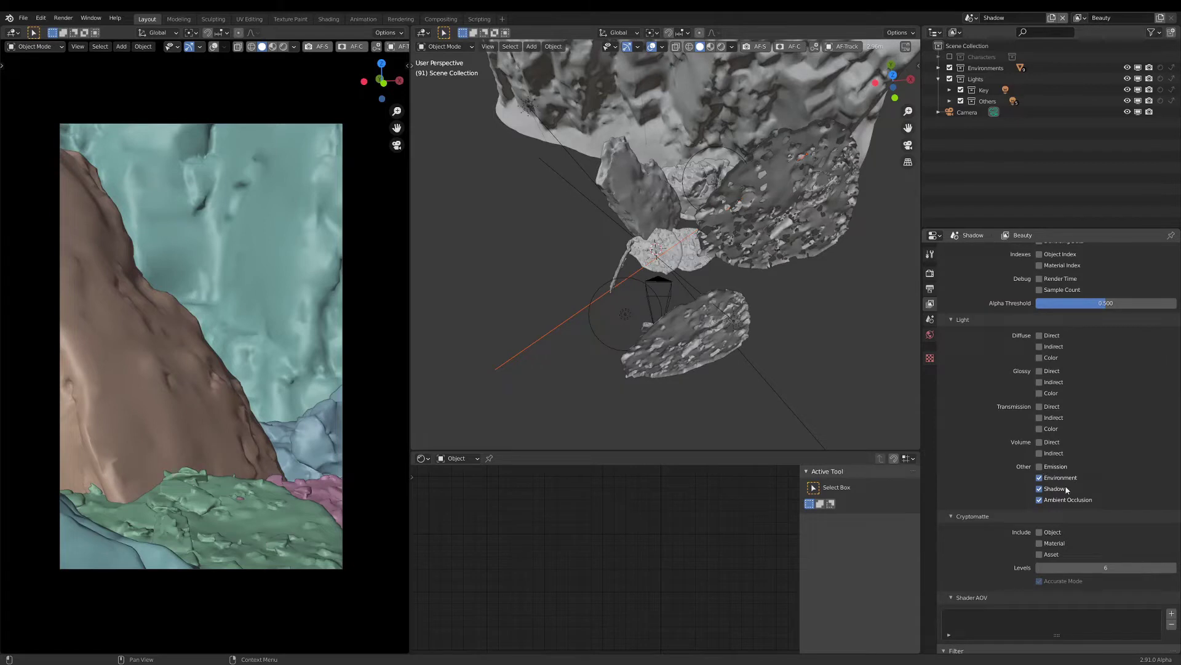
scroll(1067, 489, "down", 5)
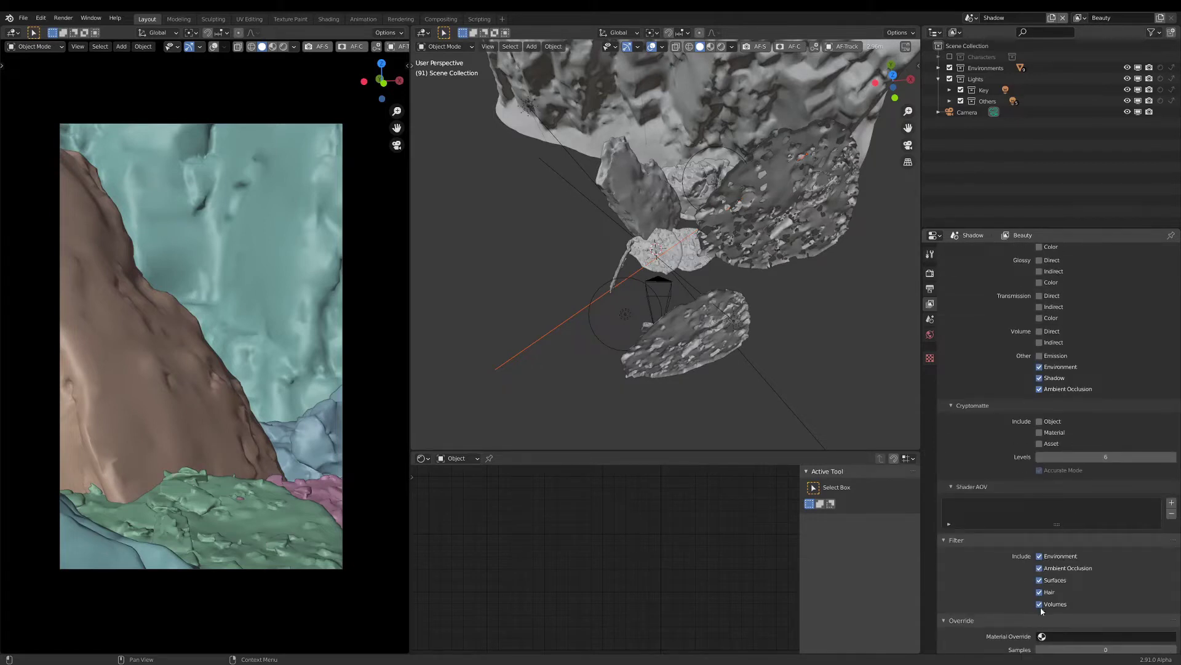
left_click(1040, 557)
scroll(1073, 541, "down", 1)
left_click(1043, 361)
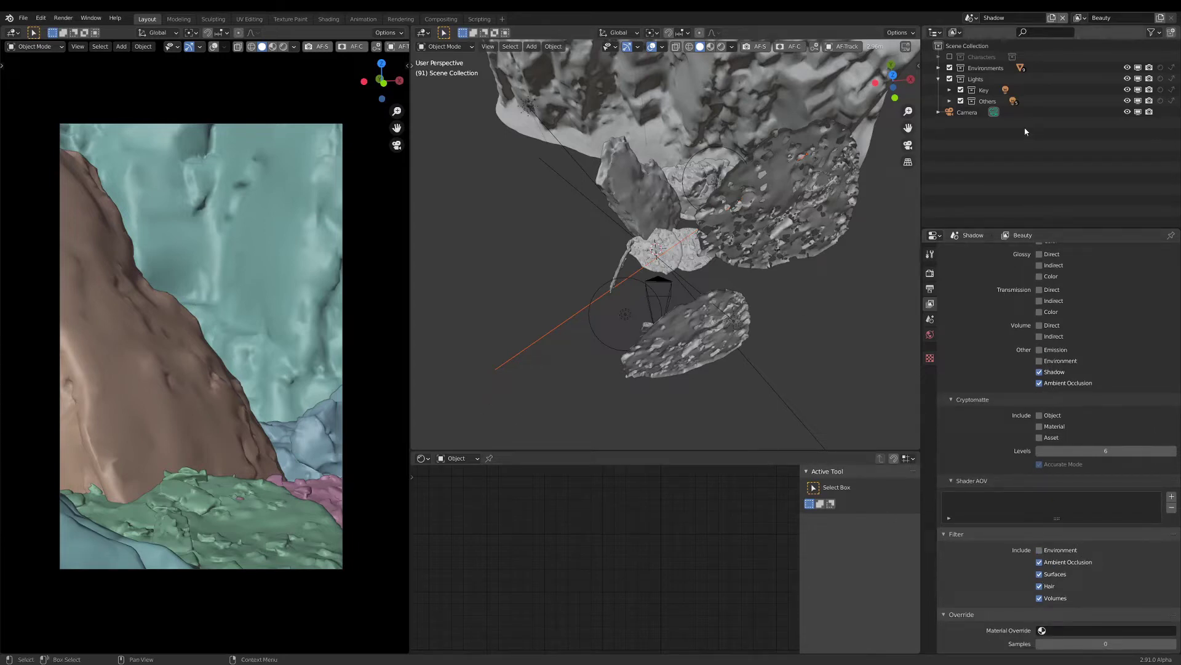
Disable the Z pass in the Shadow scene's Beauty view layer and enlarge the properties editor.
scroll(1072, 372, "up", 1)
scroll(1072, 372, "up", 10)
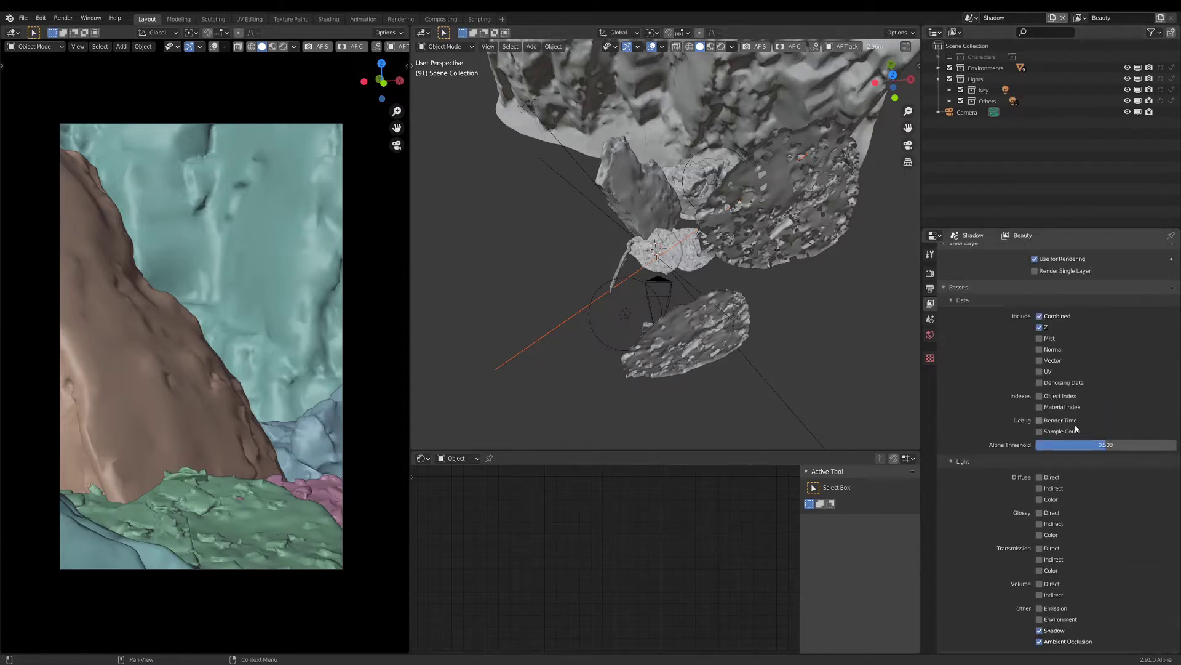
left_click(1041, 326)
left_click_drag(989, 228, 985, 184)
scroll(1140, 483, "down", 2)
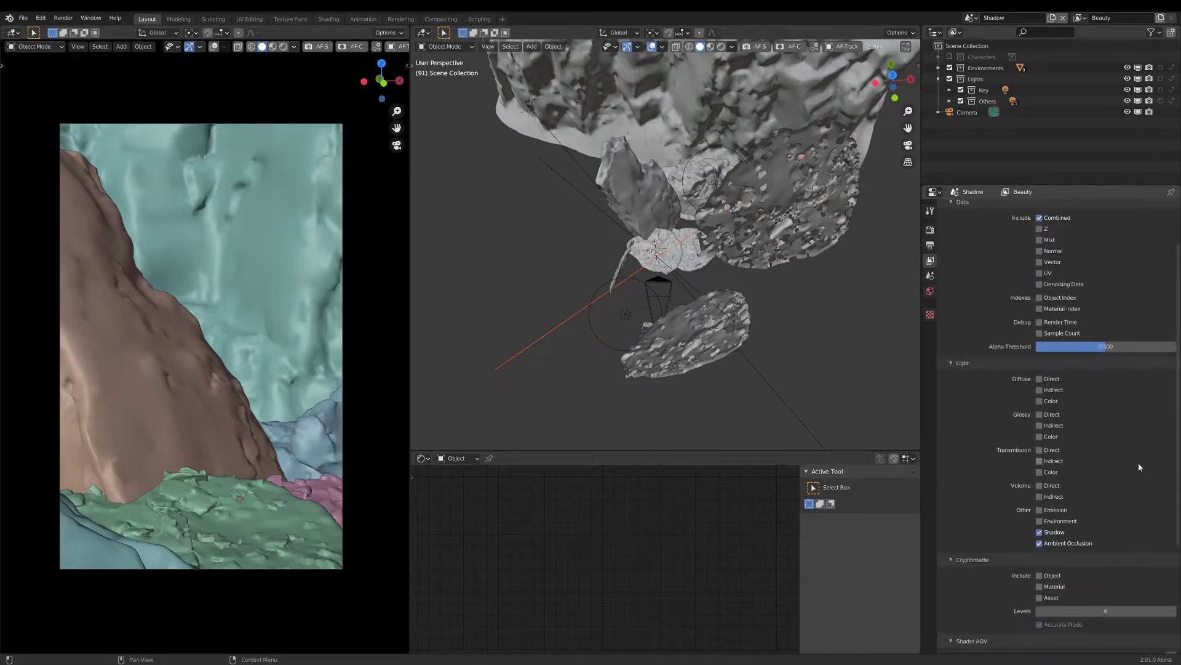
scroll(1138, 466, "up", 2)
Show the camera viewport in Rendered shading and exclude the Others lights collection so only the Key light remains.
key("z")
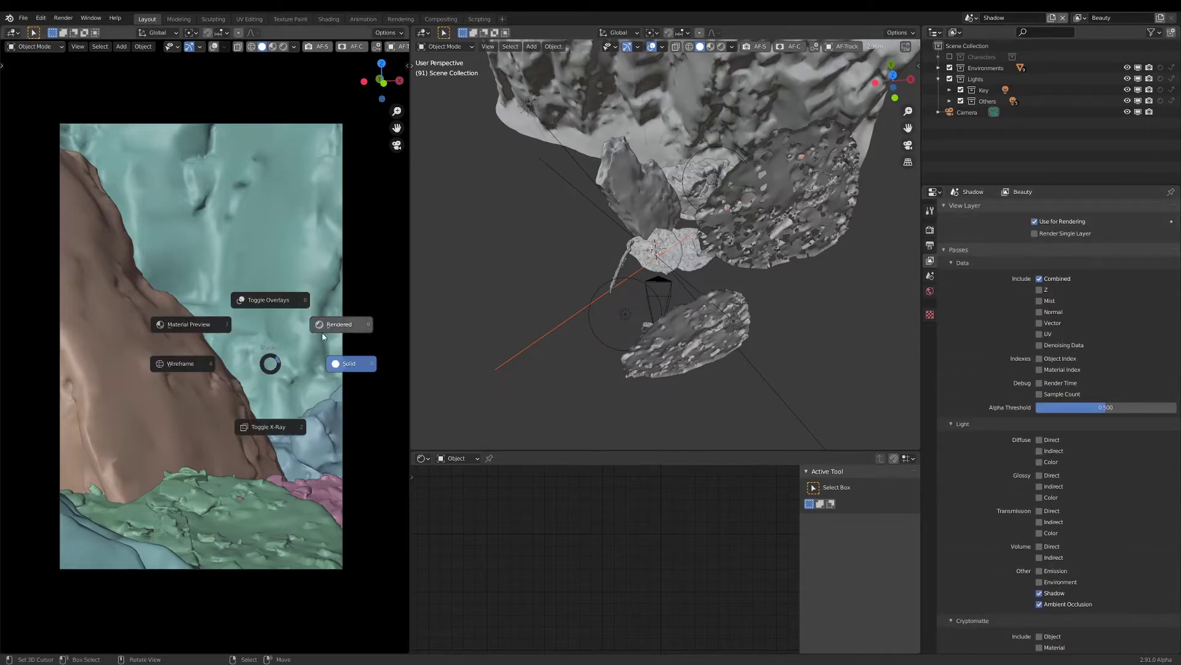
left_click(323, 332)
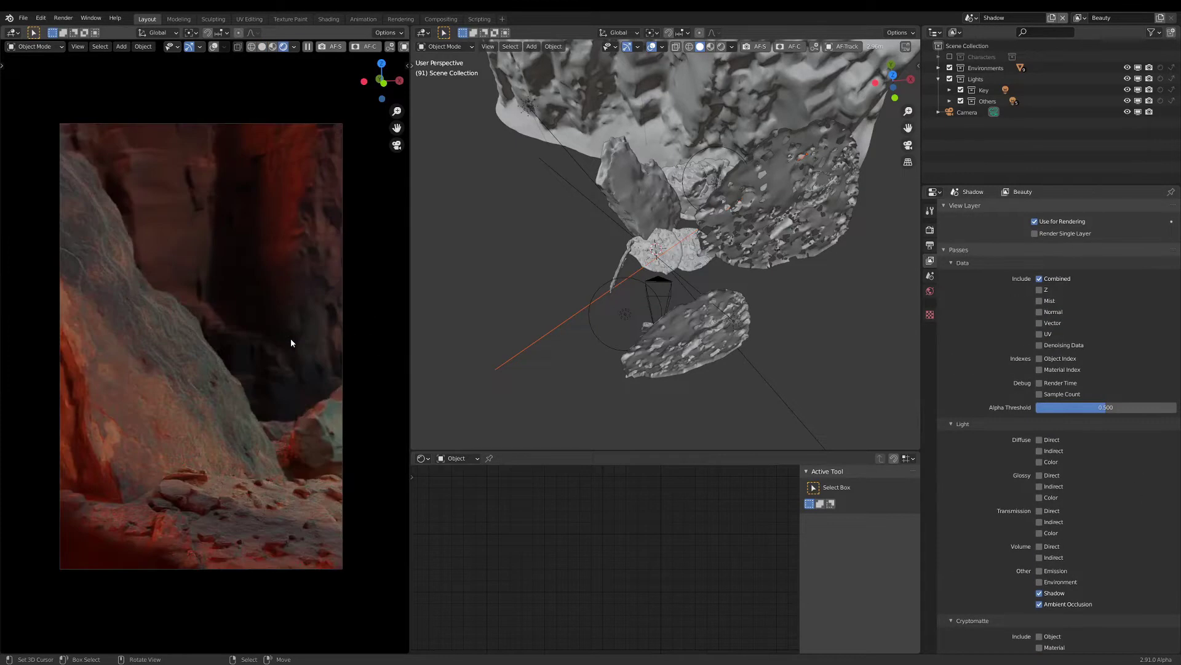
left_click(961, 101)
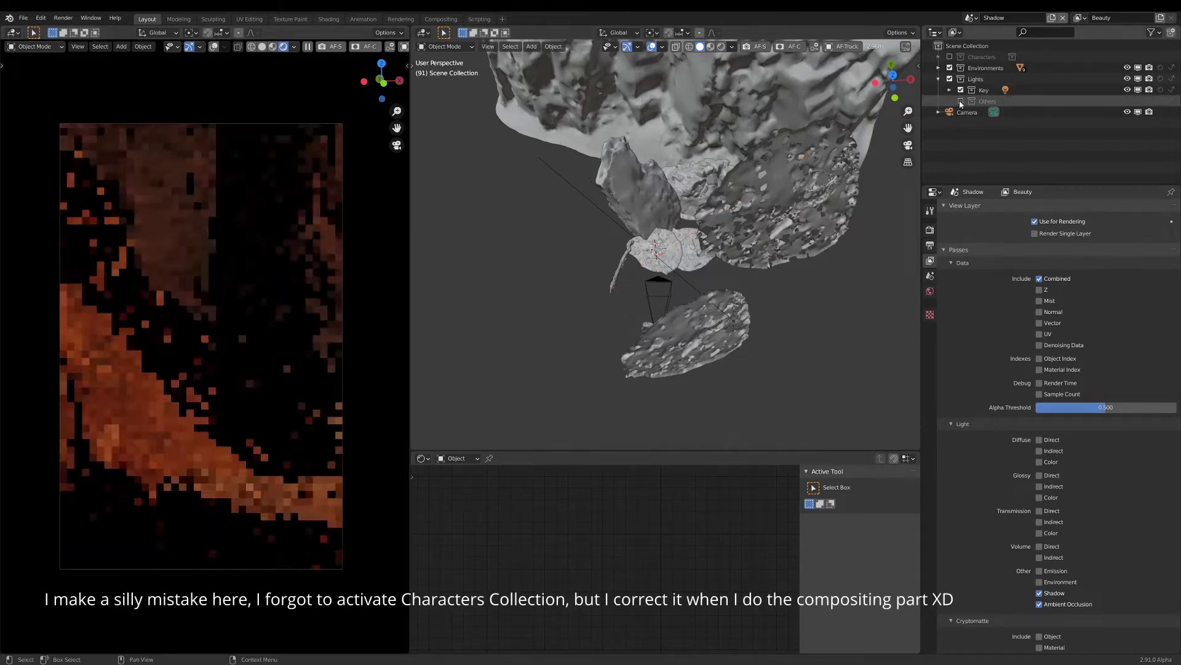
left_click(950, 90)
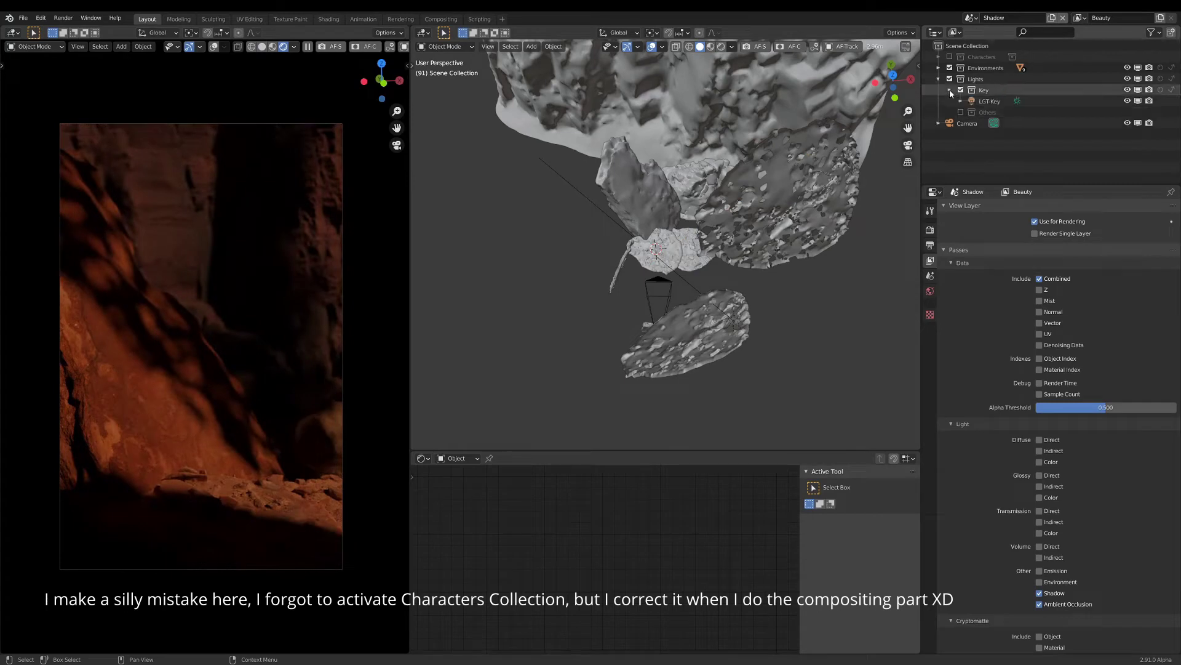
left_click(950, 90)
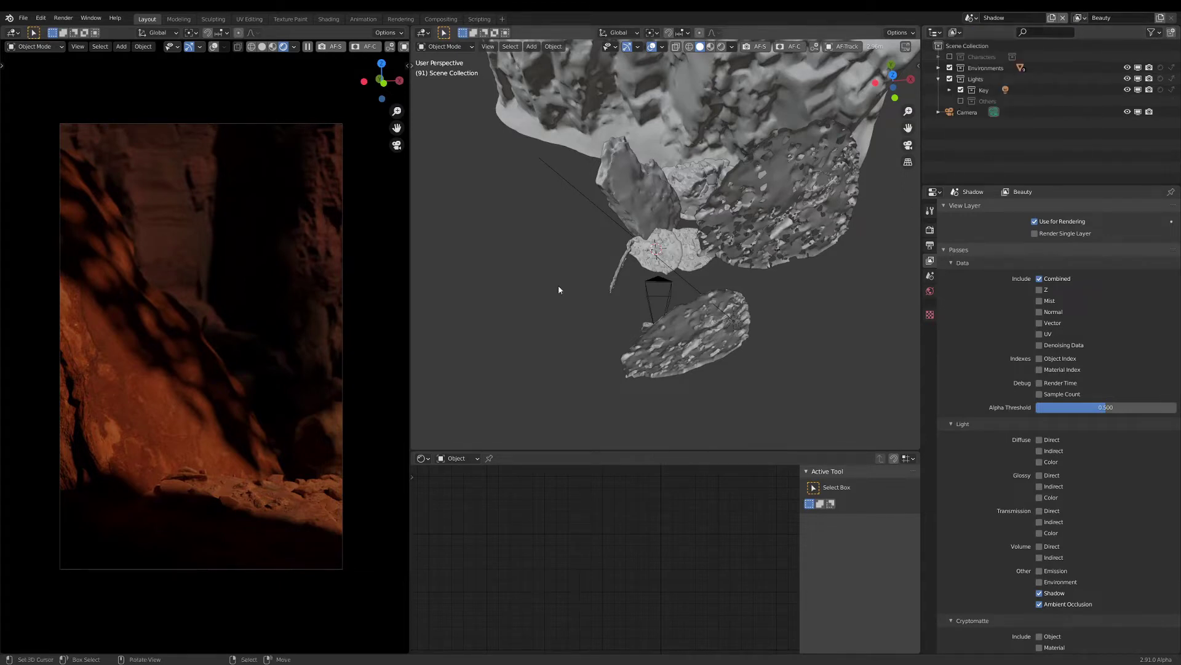
Set the Shadow scene's maximum Diffuse, Glossy, Transparency, Transmission and Volume light bounces to 0.
left_click(930, 229)
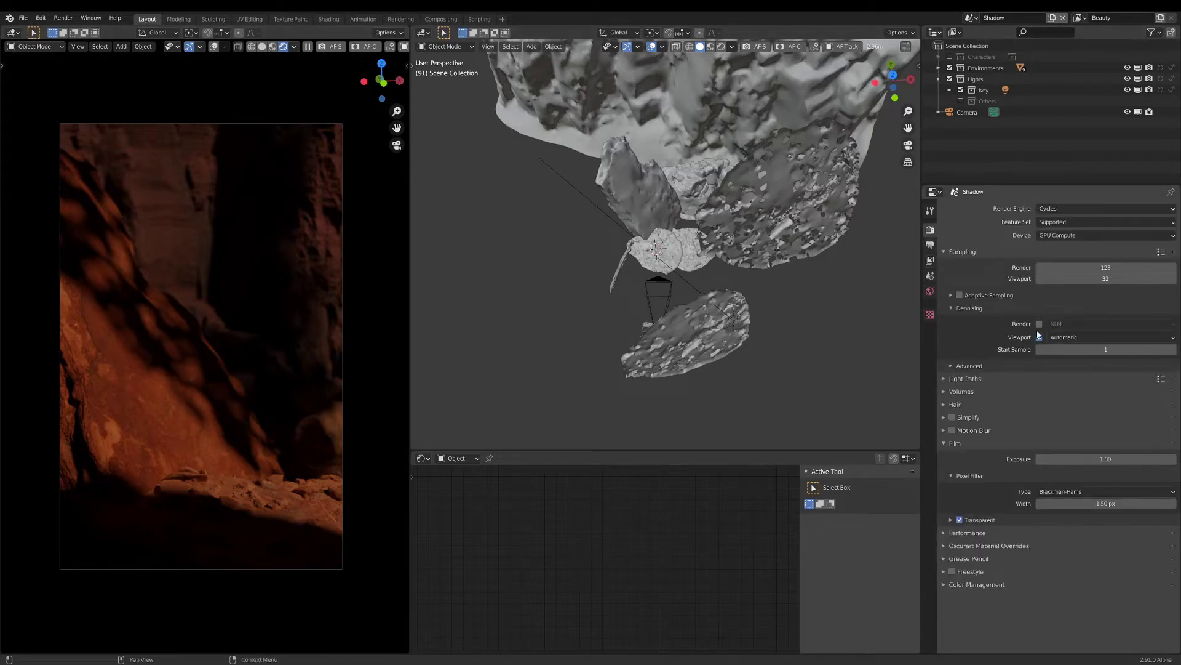
left_click(963, 379)
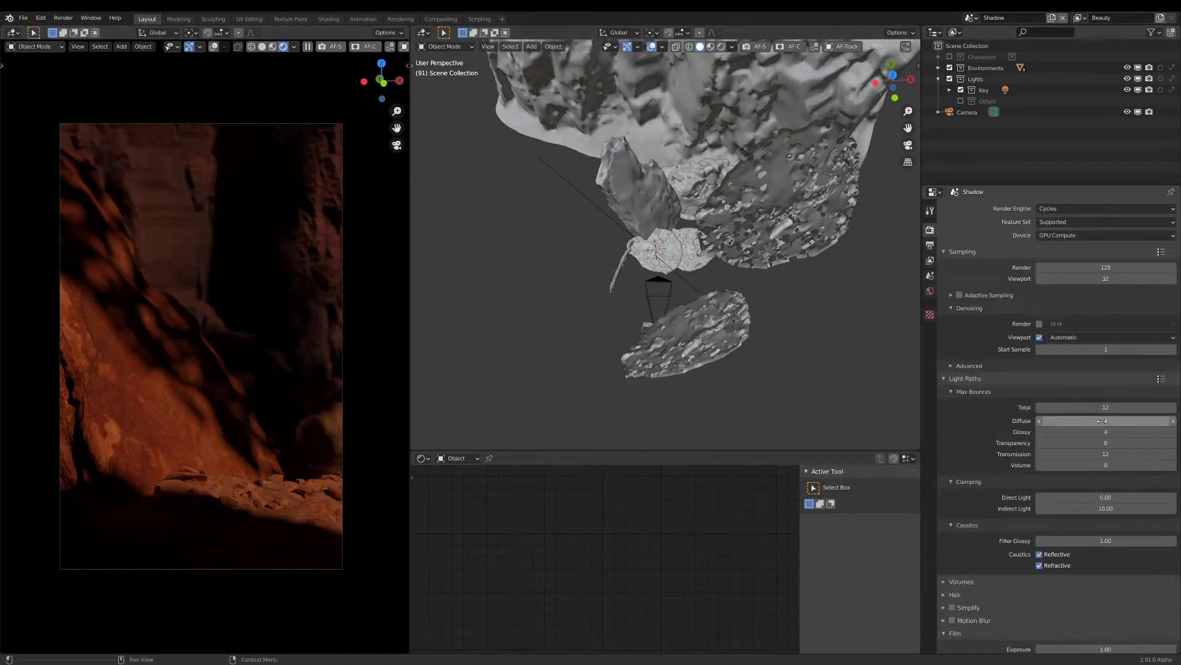
left_click_drag(1104, 422, 1103, 466)
type("0")
key("Return")
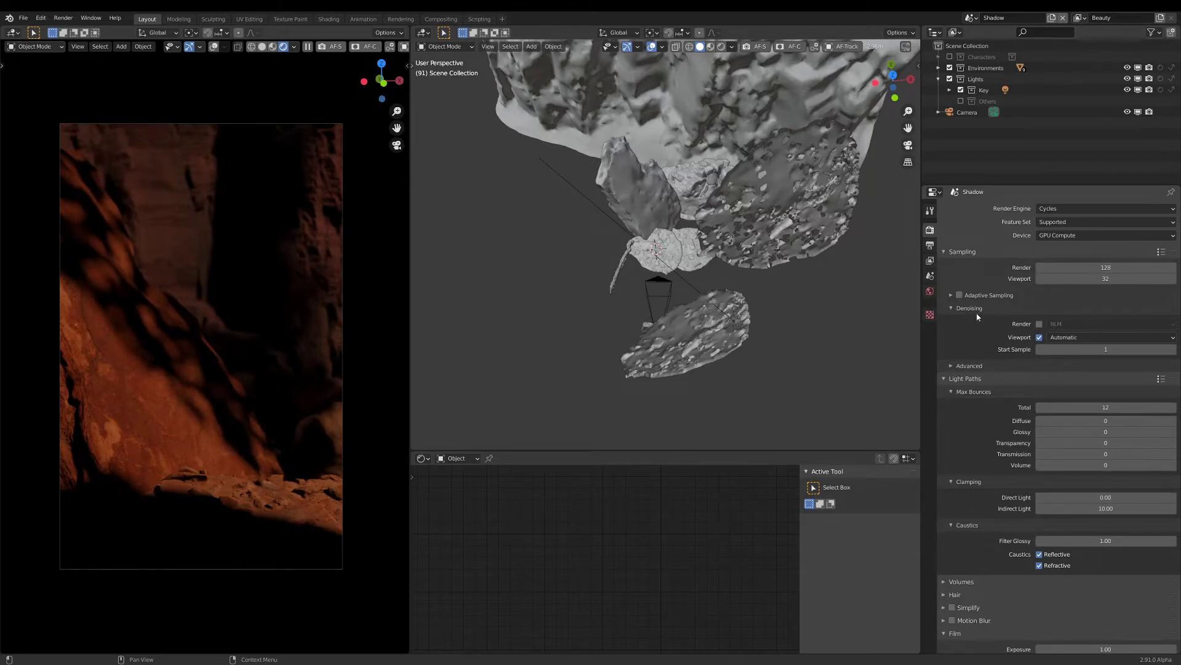
Set the Shadow scene's render samples to 32.
left_click(963, 367)
left_click(964, 368)
scroll(1040, 486, "down", 4)
scroll(1042, 485, "up", 4)
left_click(1105, 268)
type("32")
key("Return")
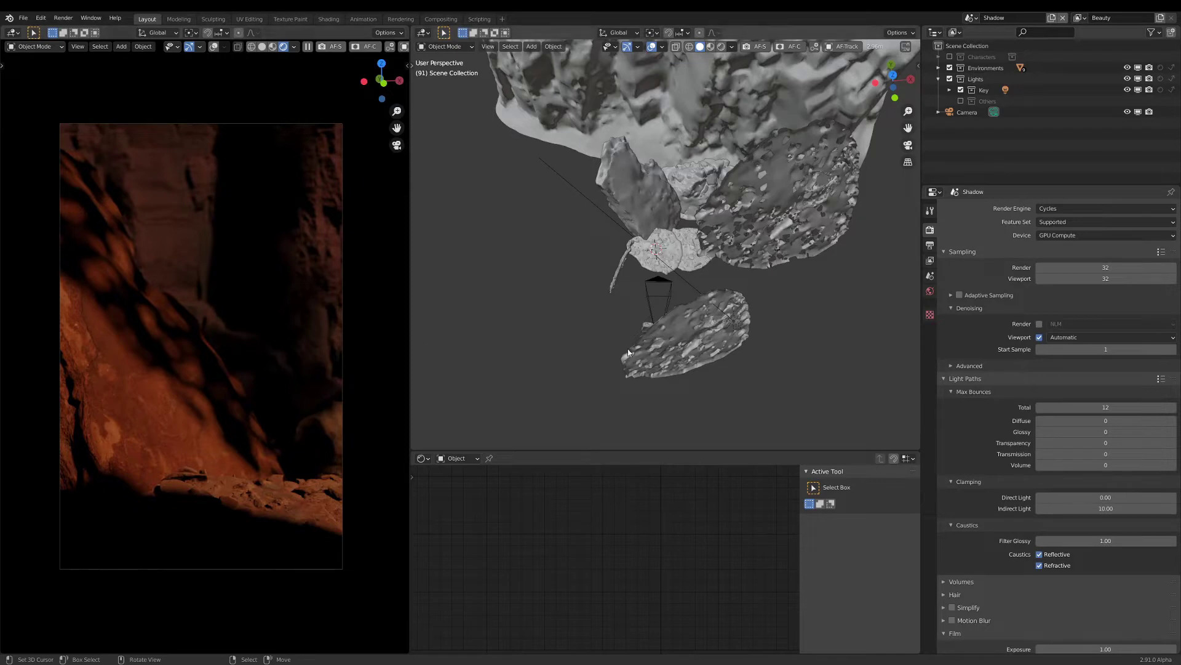
Review the passes of the Shadow scene's Beauty view layer, then return the camera viewport to Solid shading.
left_click(930, 245)
left_click(930, 261)
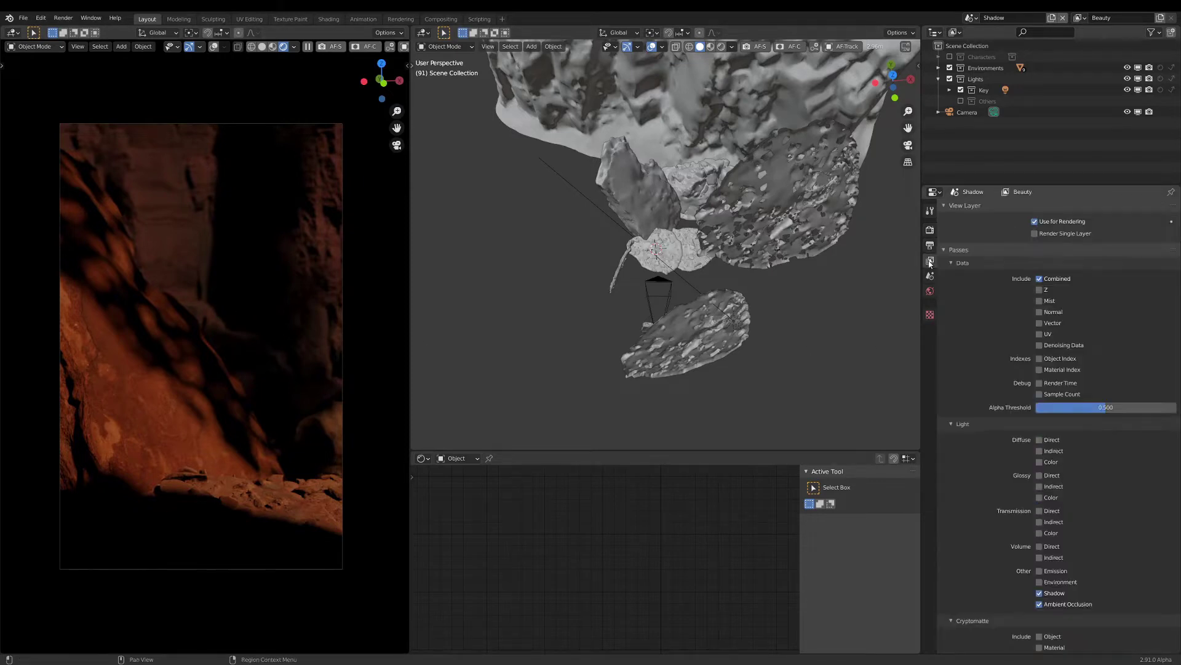
scroll(1068, 388, "down", 3)
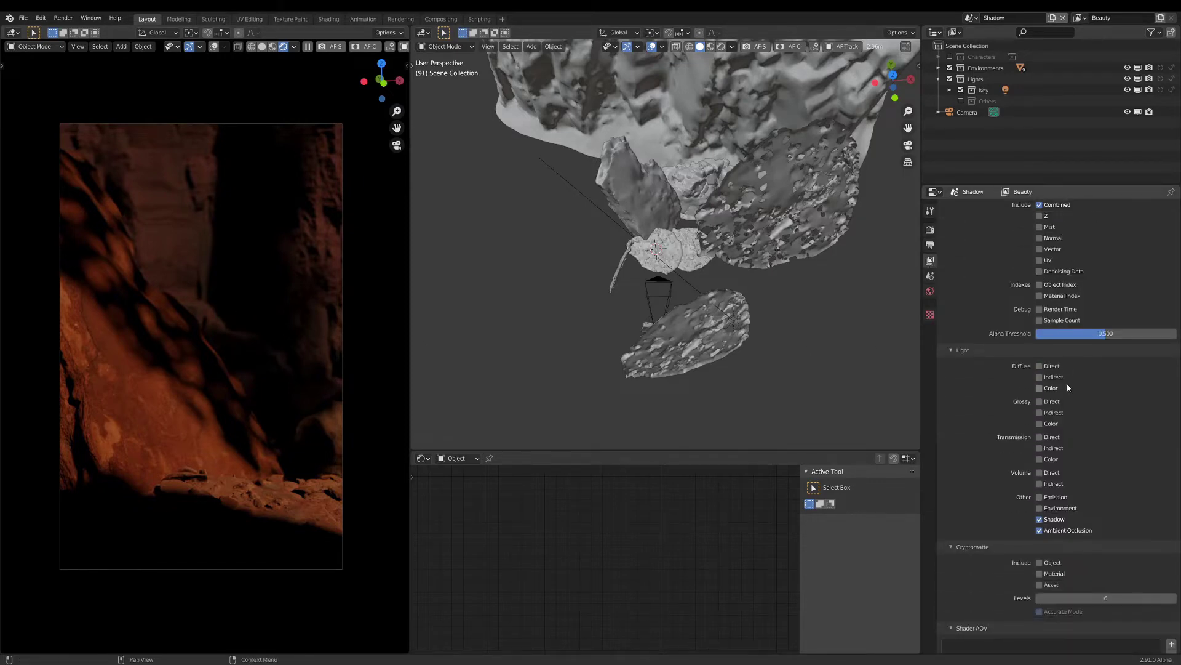
scroll(1069, 387, "up", 3)
key("z")
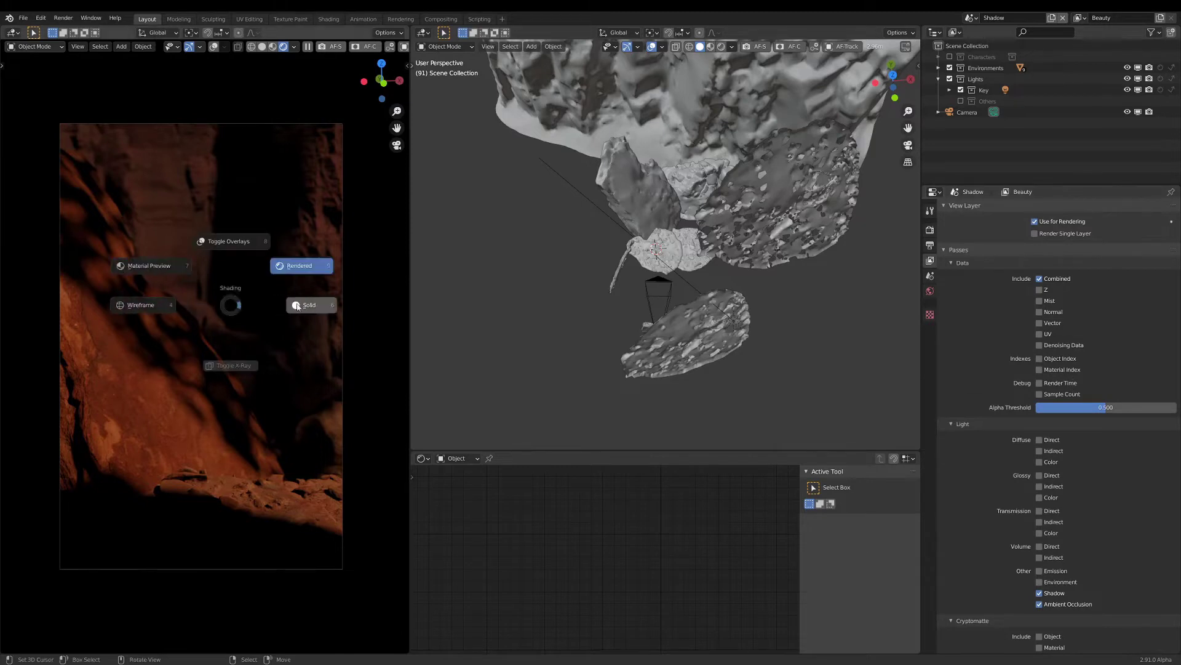
left_click(301, 266)
Check the Beauty view layer passes in the Background and Char scenes, then save the file.
left_click(971, 17)
left_click(1040, 35)
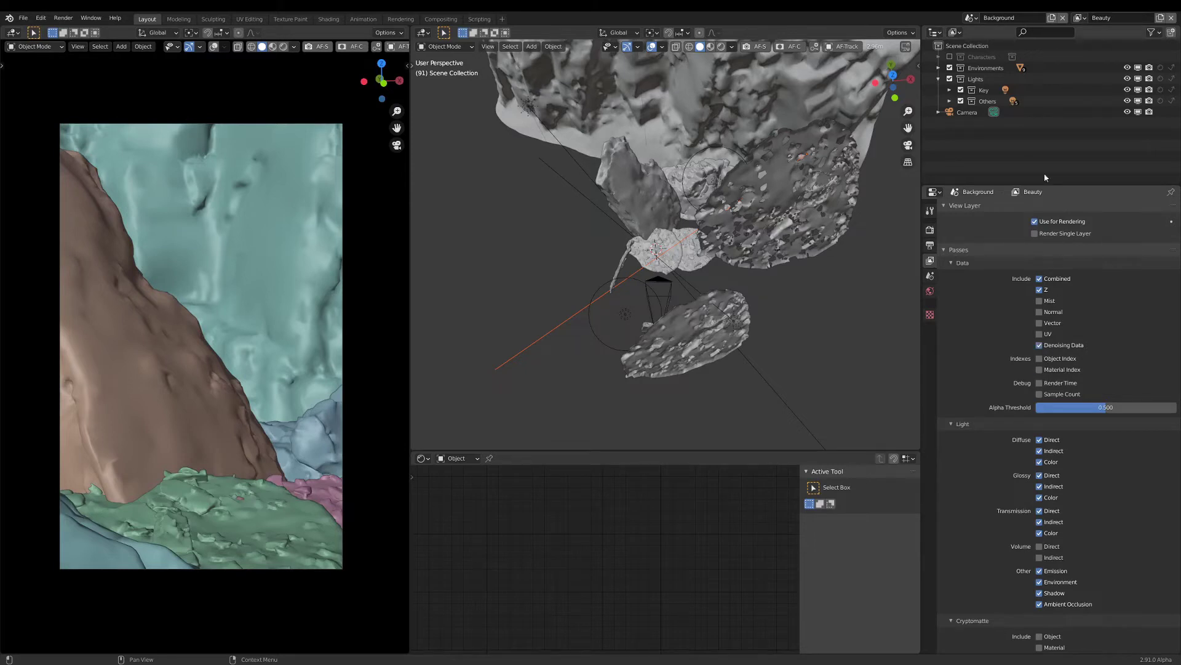
left_click(971, 17)
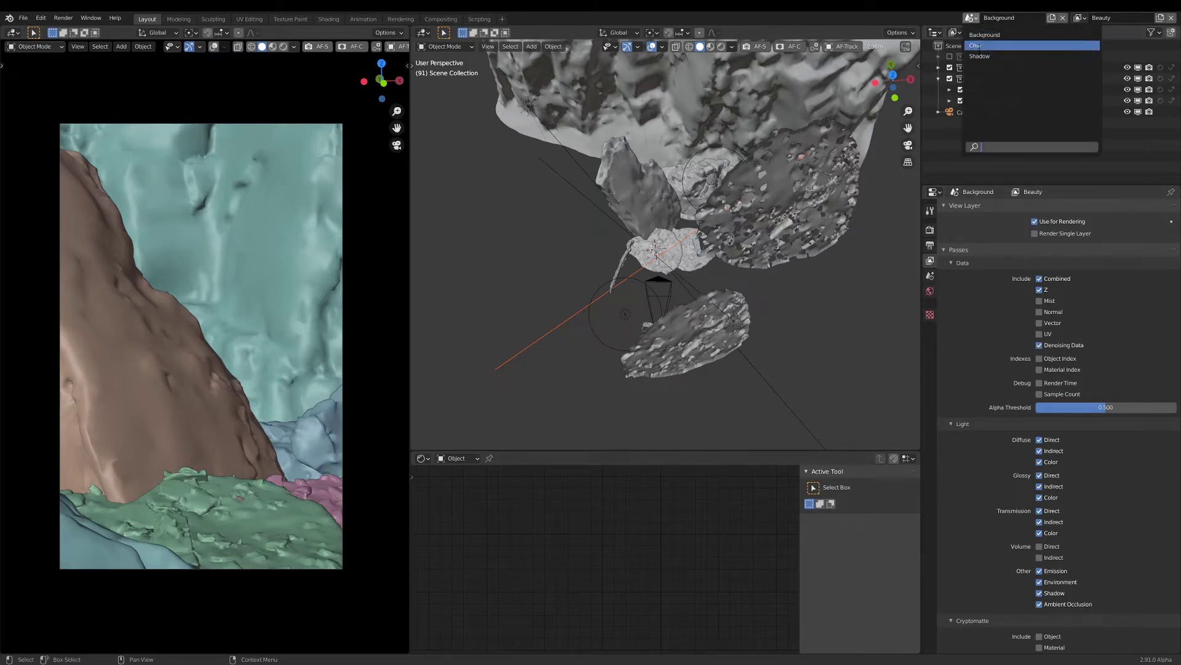
left_click(975, 45)
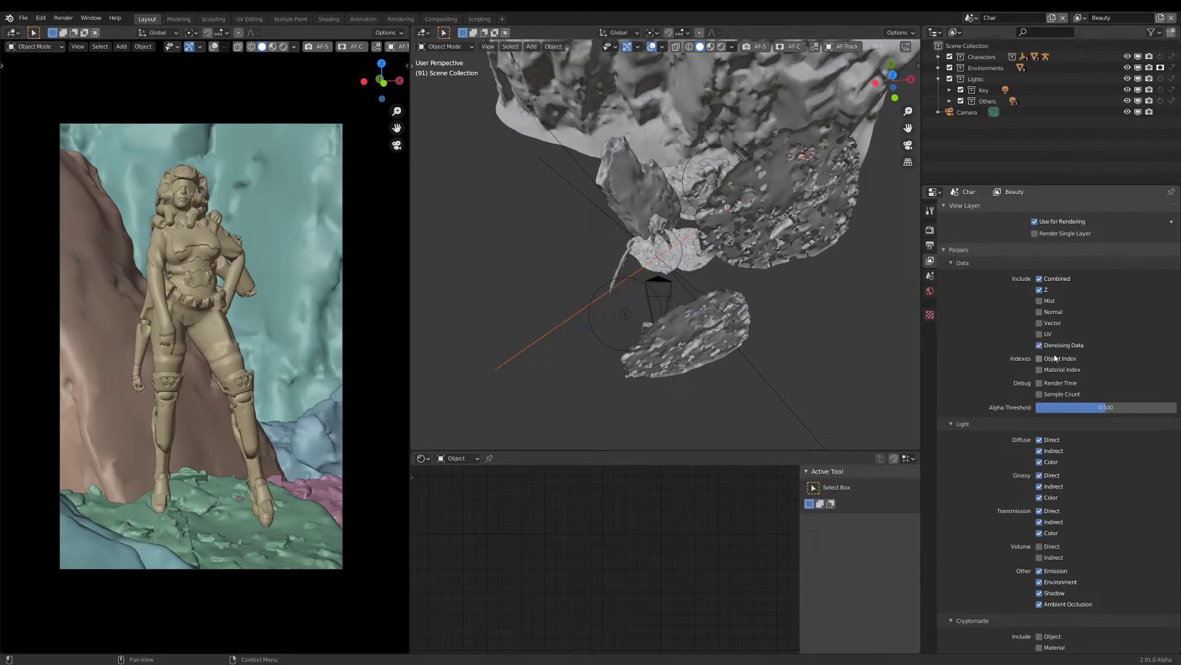
left_click(971, 17)
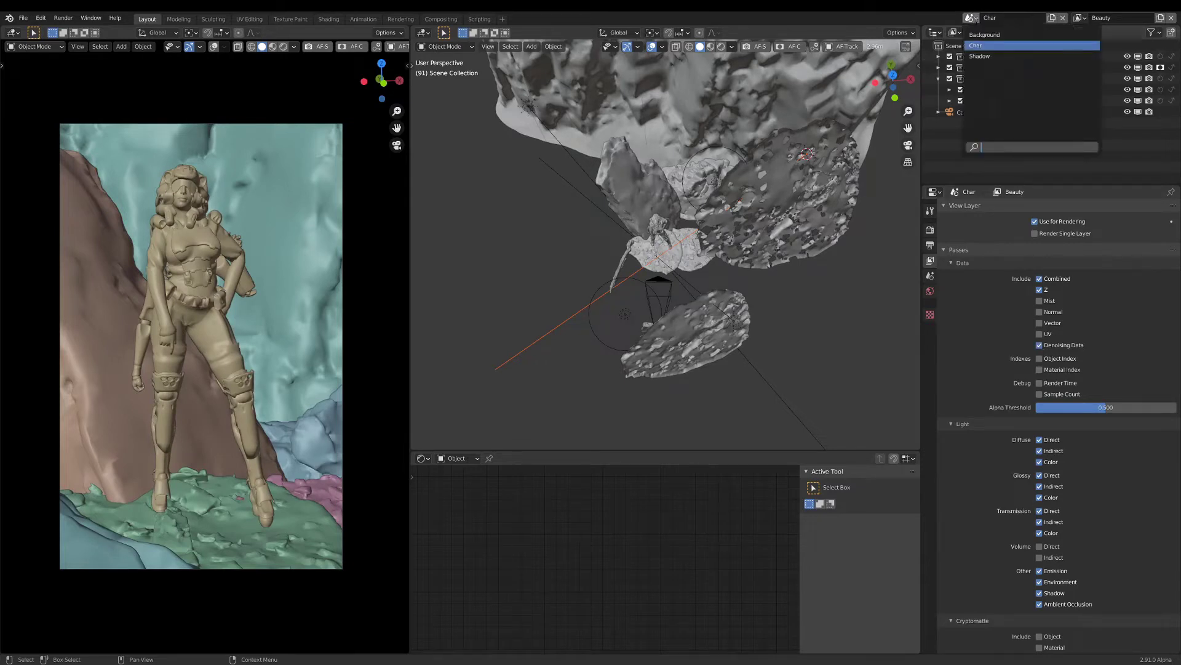
key("z")
left_click(225, 292)
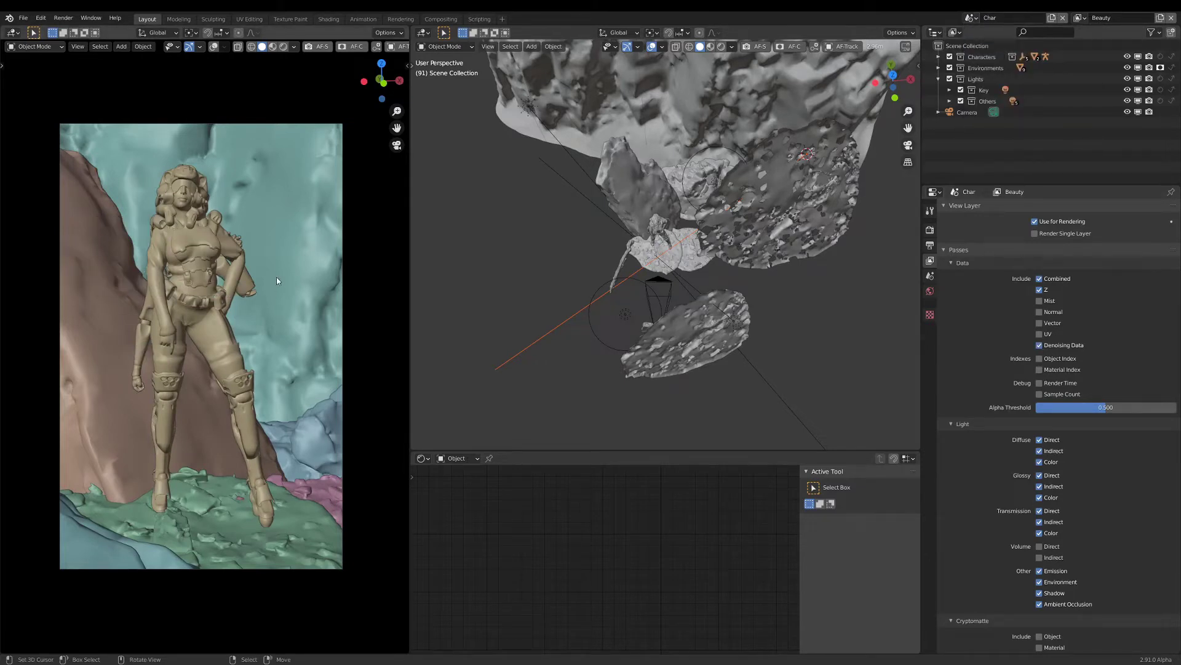
key("ctrl")
key("ctrl+s")
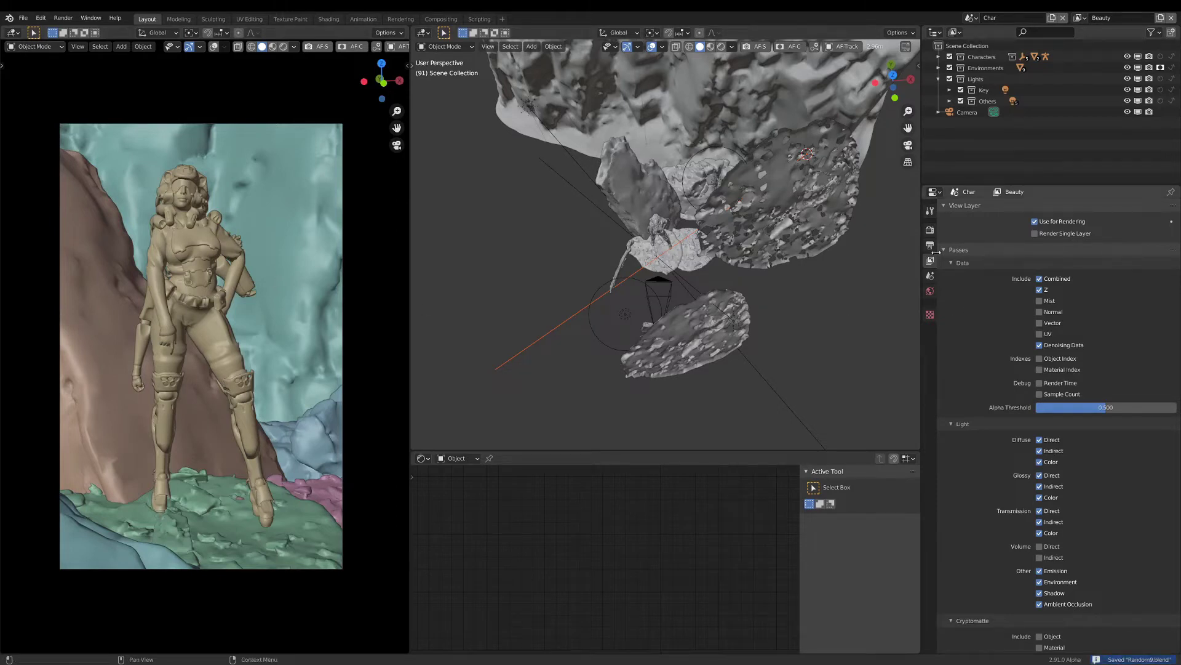
Set the Char scene's end frame to 1.
left_click(930, 231)
left_click(930, 245)
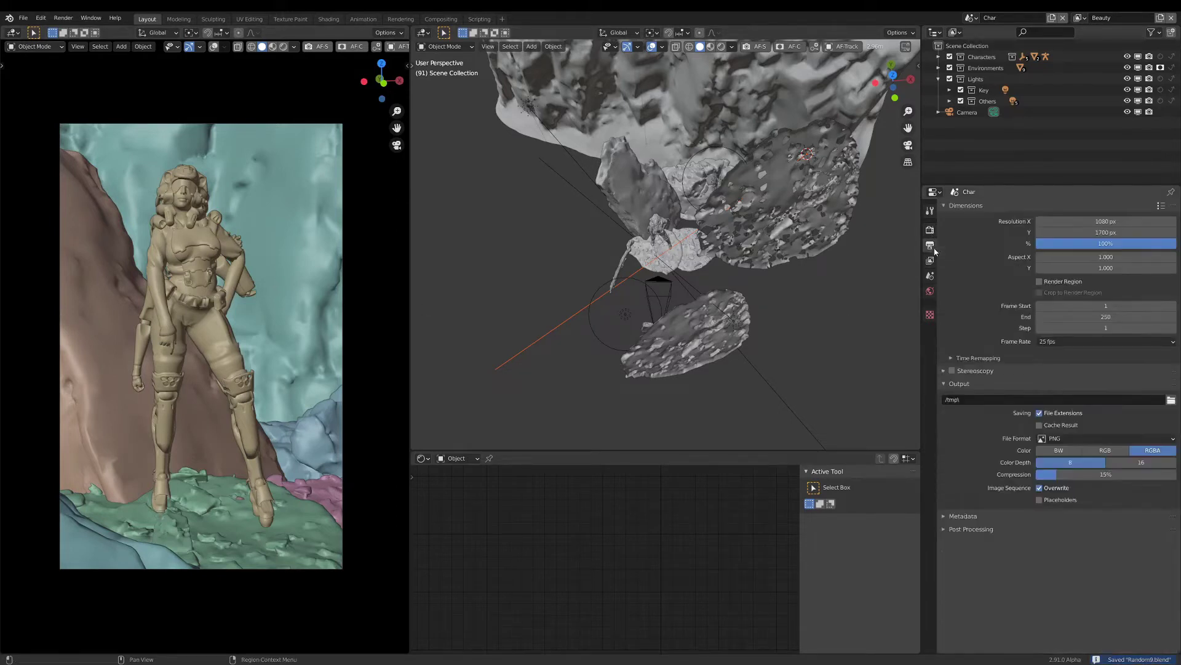
left_click(1088, 316)
type("1")
key("Return")
Check the Background scene's frame range, then set the Shadow scene's end frame to 1.
left_click(971, 18)
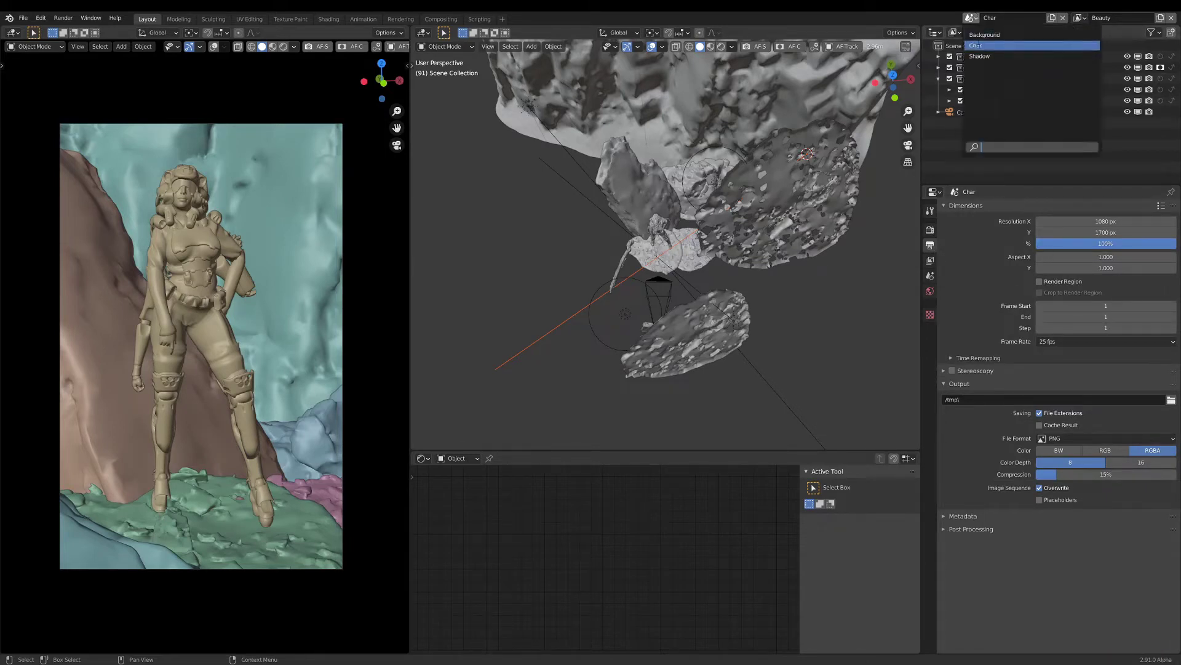
left_click(985, 35)
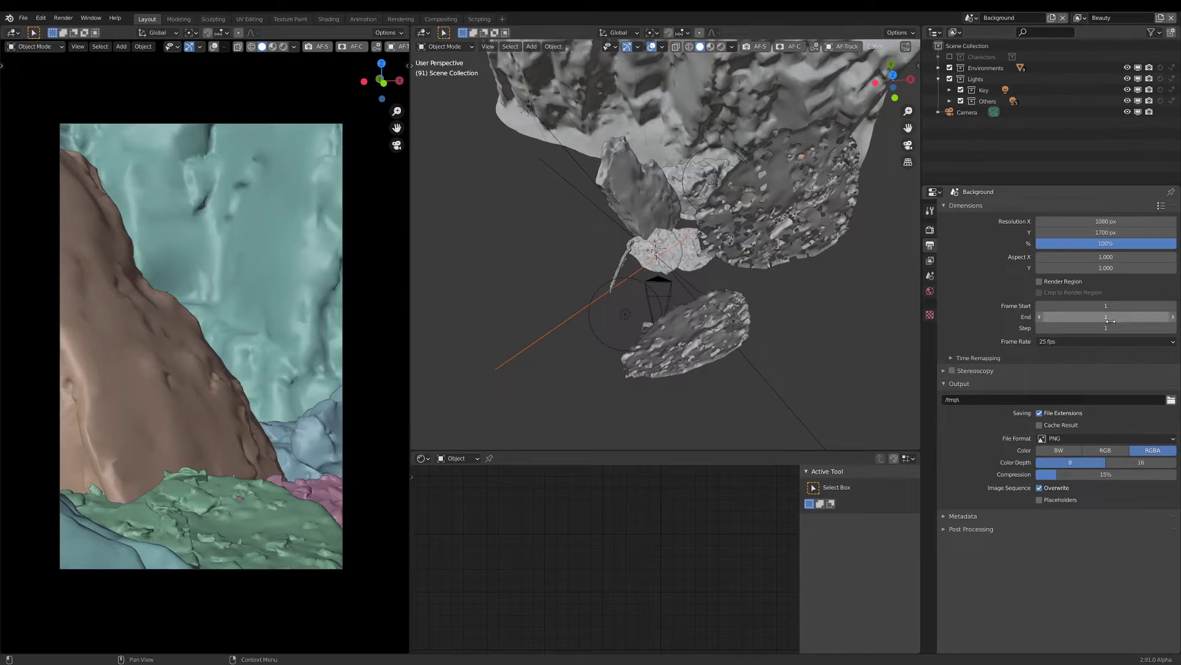
left_click(971, 18)
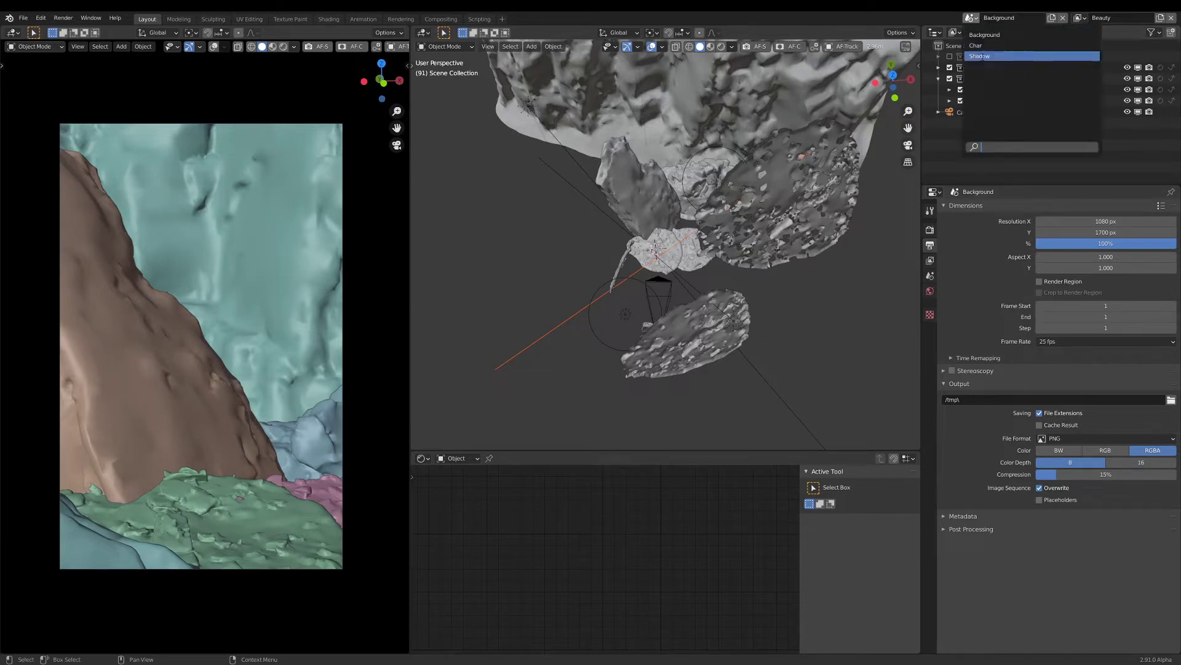
left_click(980, 56)
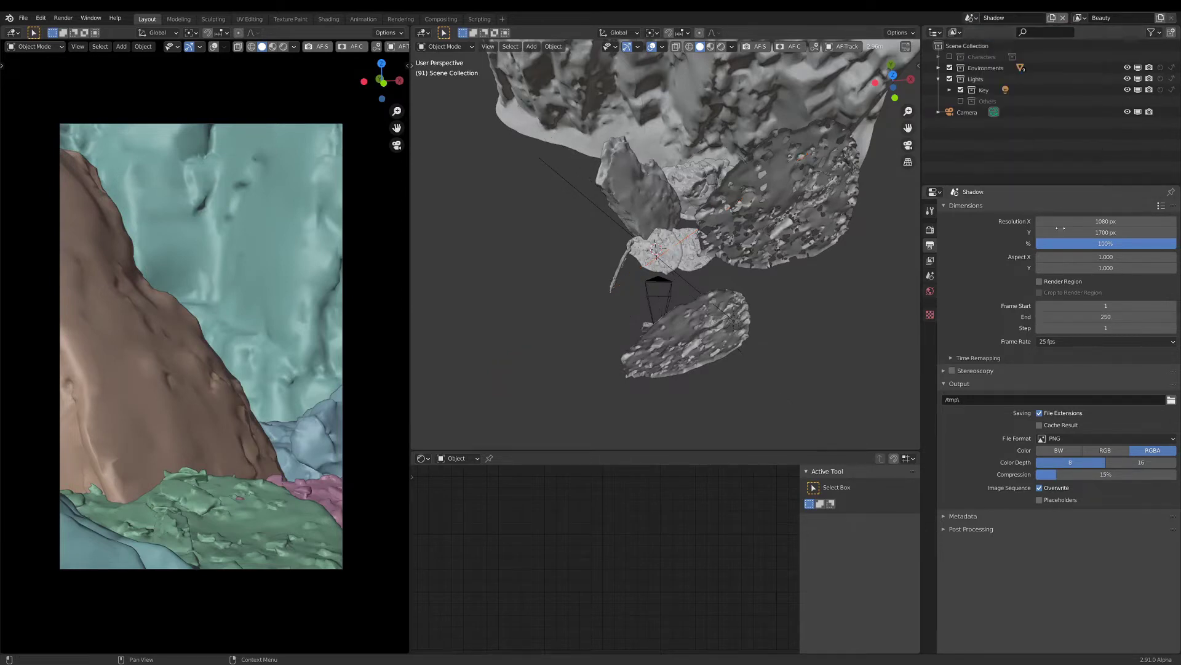
left_click(1105, 318)
type("1")
key("Return")
Set the Shadow scene's output path to B:\images\random9\ with the file name Shadow_####.
left_click(1171, 401)
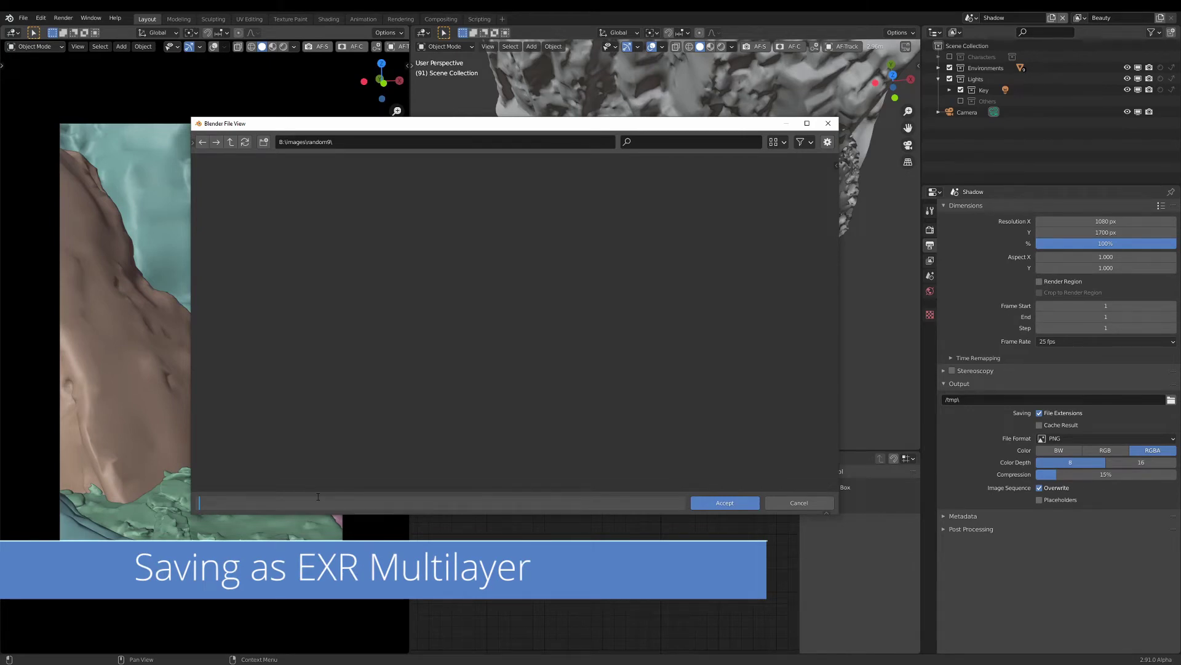
type("Shadow")
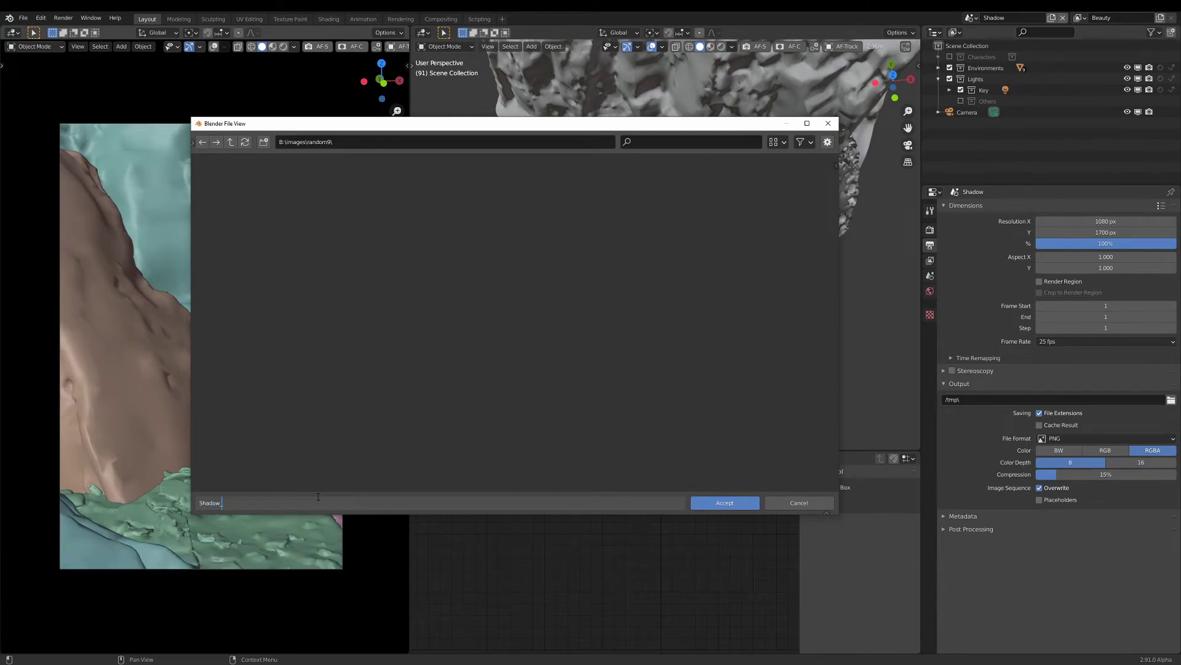
type("_####")
key("Return")
left_click(726, 504)
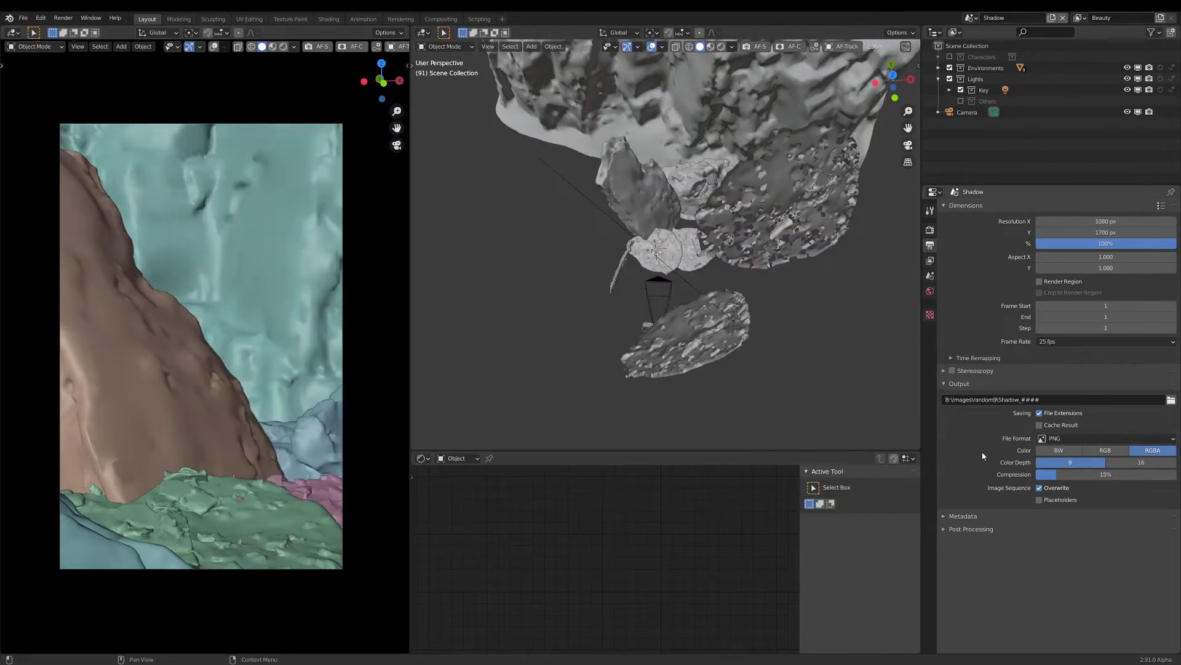
Set the Shadow scene's output format to OpenEXR MultiLayer with Float (Half) color depth.
left_click(1090, 439)
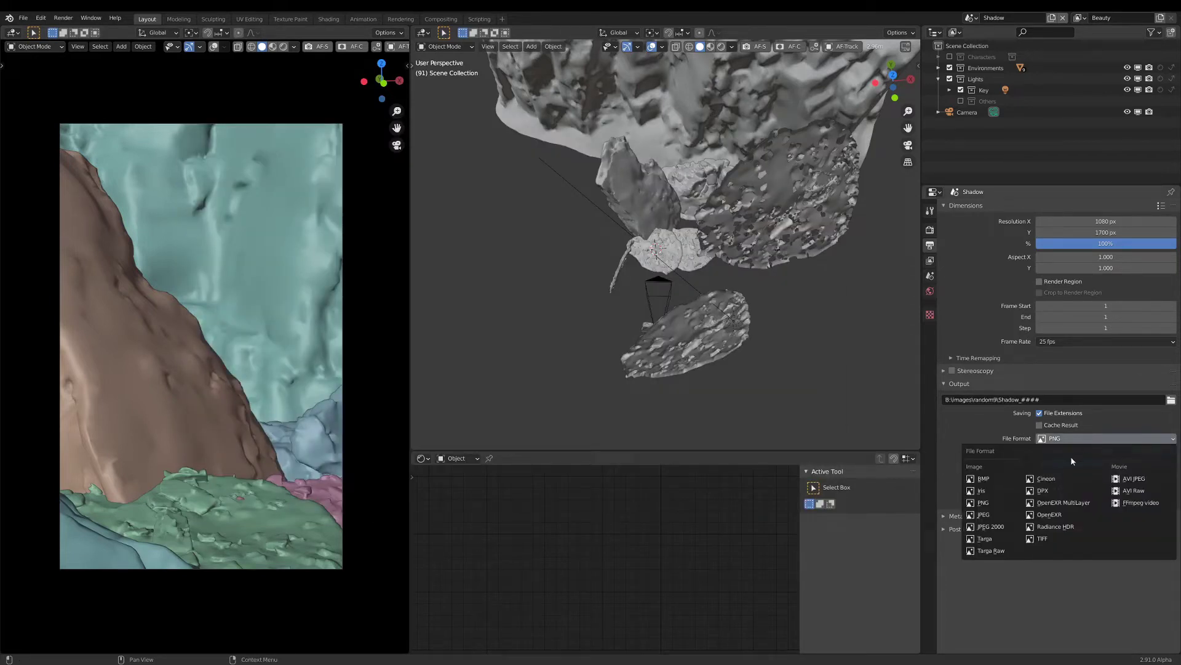
left_click(1053, 502)
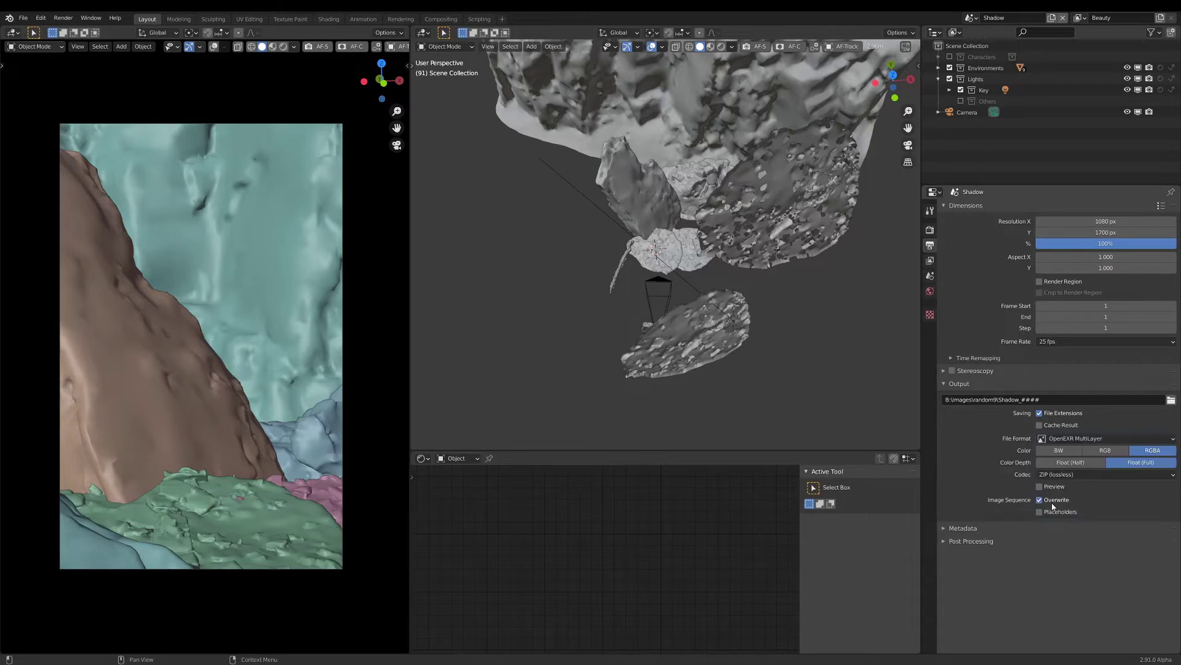
left_click(1099, 463)
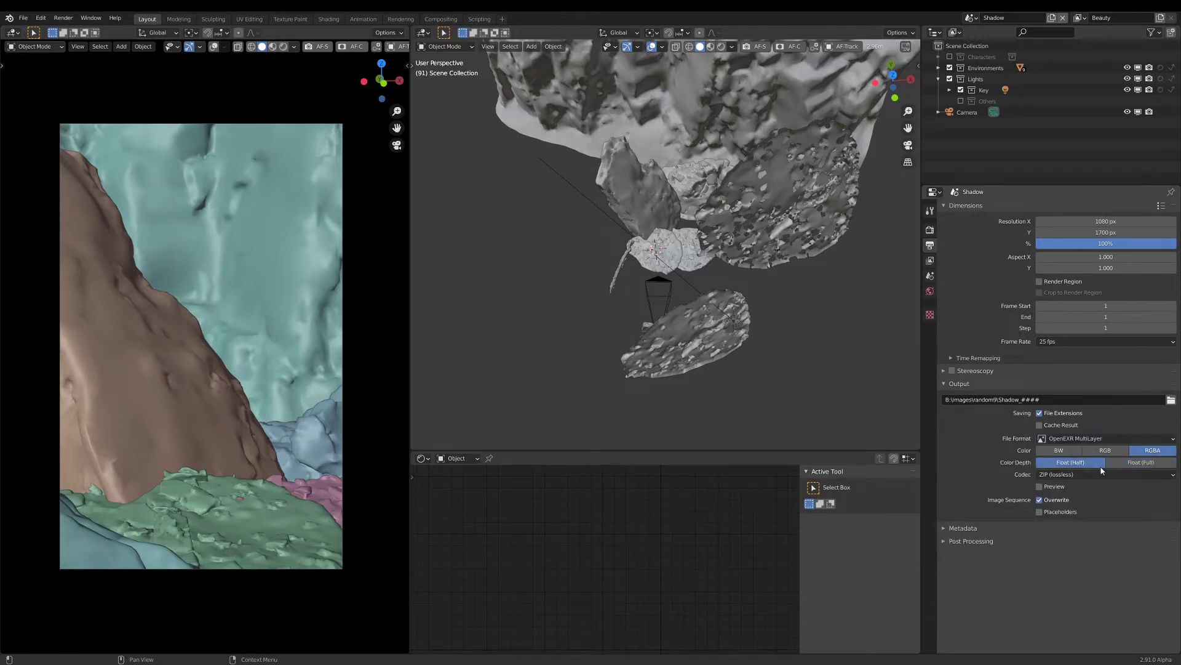
In the Char scene, set the output file to Char_#### in B:\images\random9\ and the format to OpenEXR MultiLayer.
left_click(971, 18)
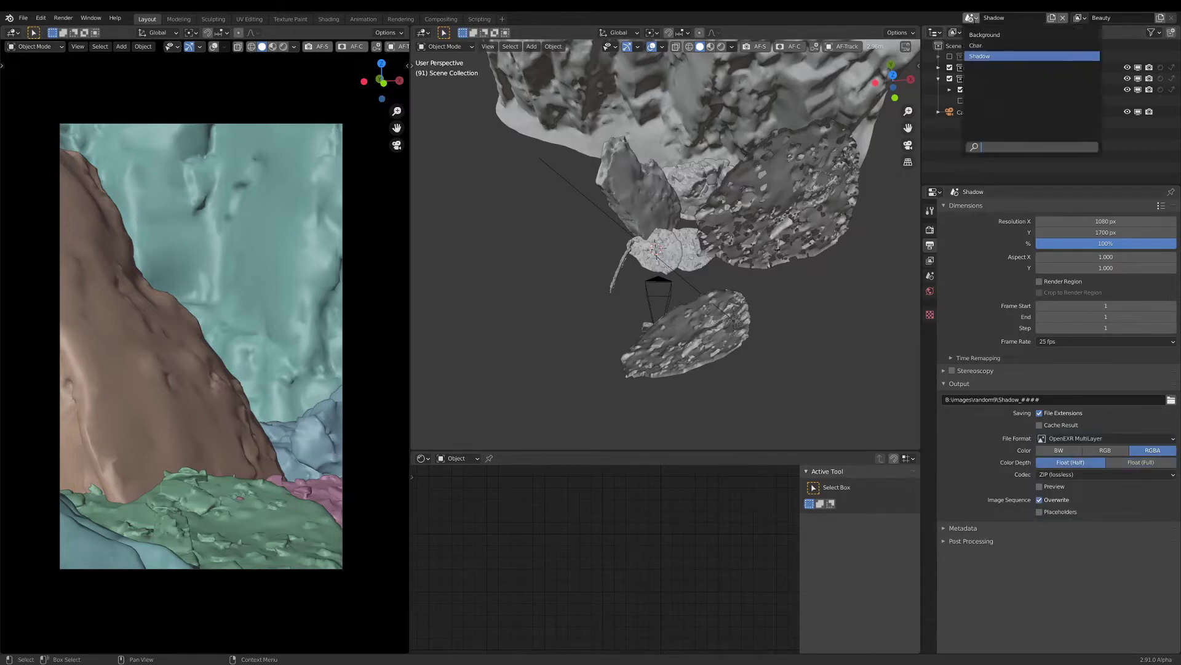
left_click(983, 45)
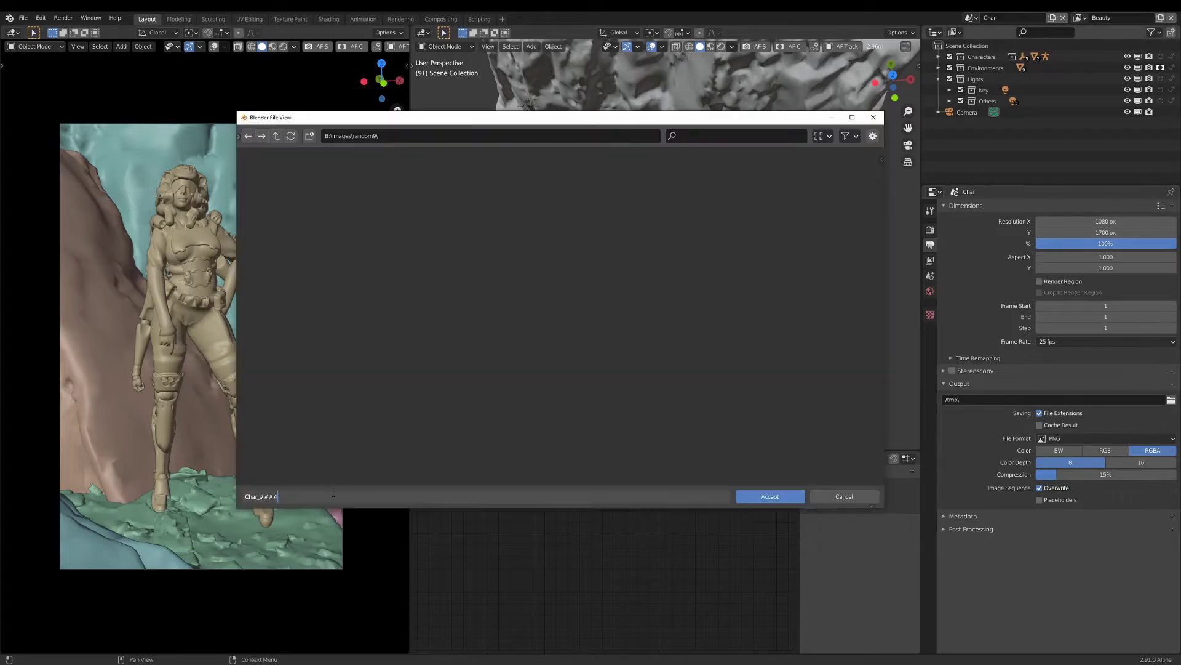
key("Return")
left_click(770, 496)
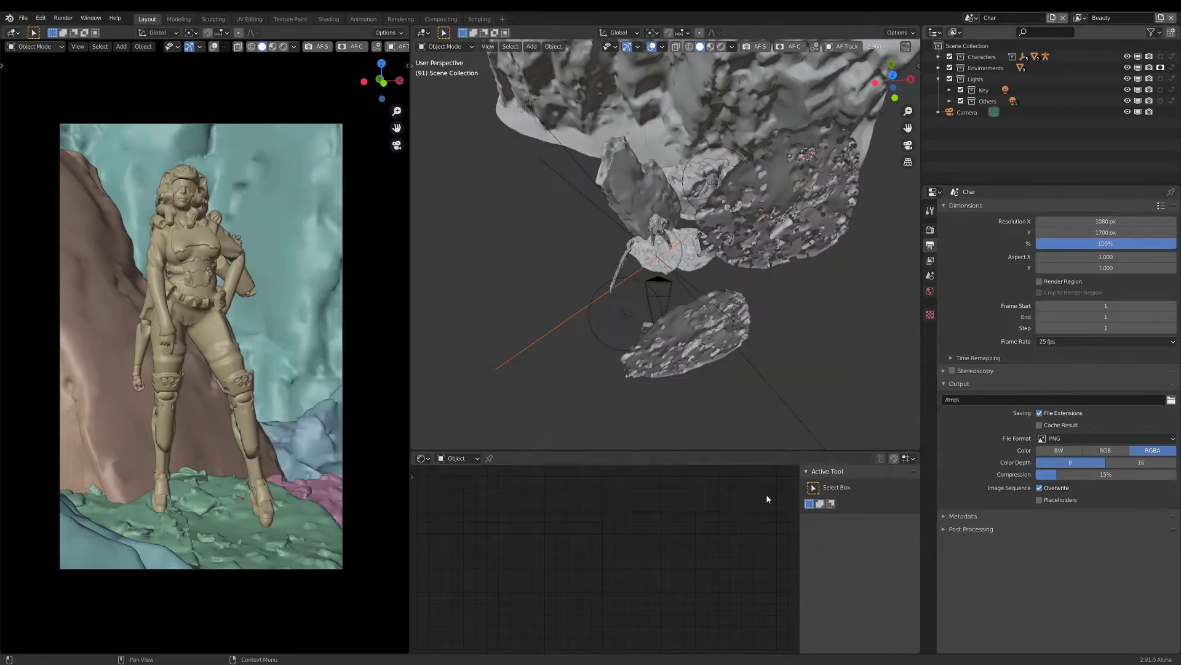
left_click(1076, 438)
left_click(1061, 503)
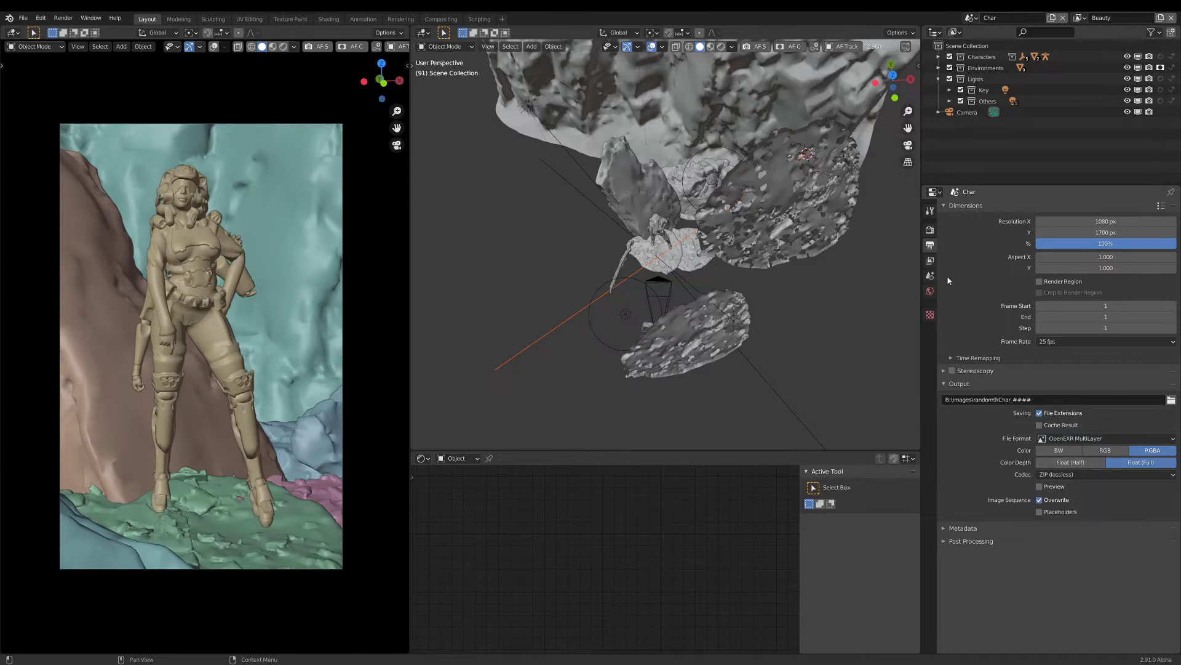
Enable the Object, Material and Asset Cryptomatte passes in the Char scene's Beauty view layer.
left_click(930, 261)
scroll(1066, 537, "down", 8)
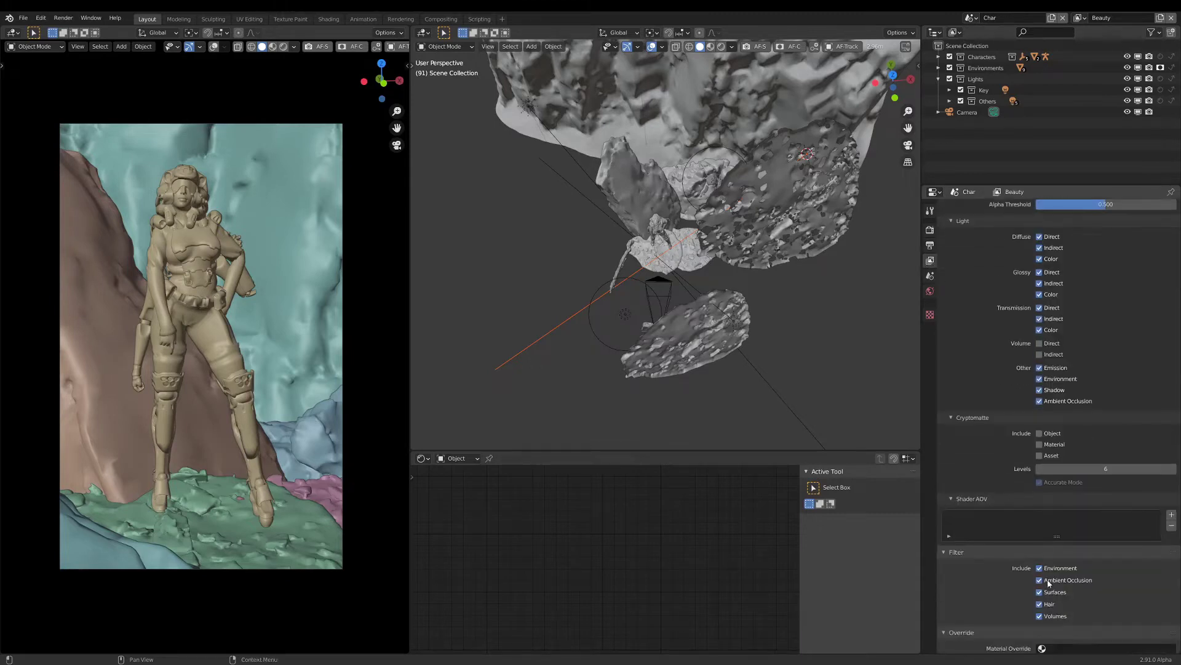
left_click_drag(1039, 433, 1039, 444)
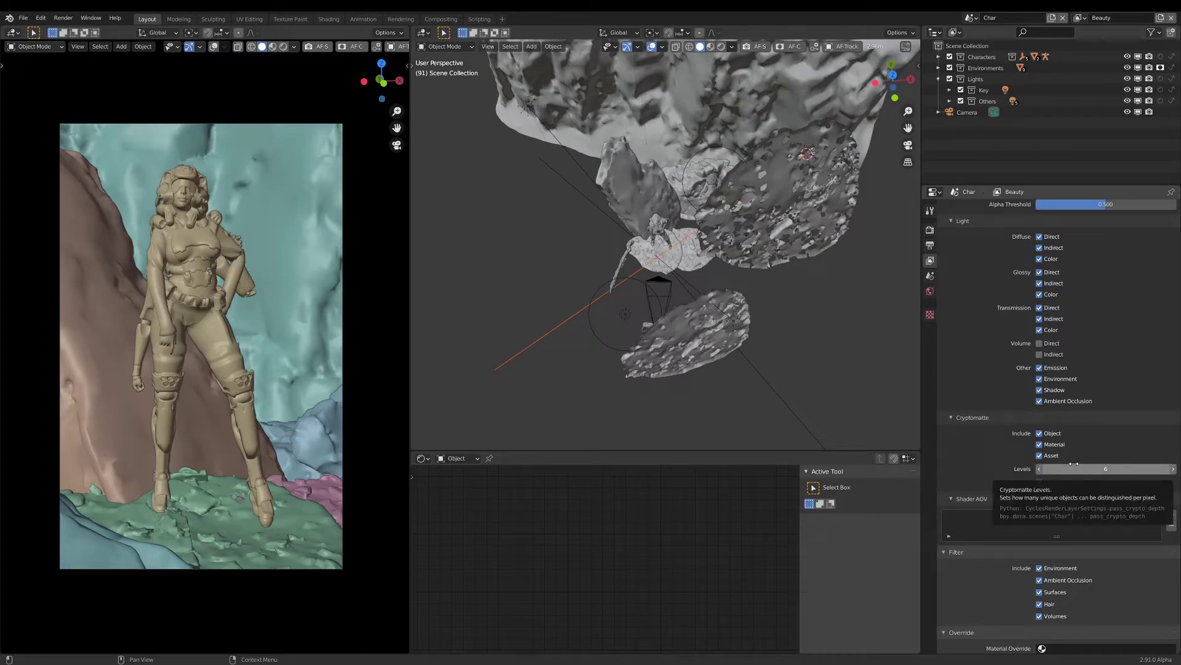
scroll(1075, 465, "up", 1)
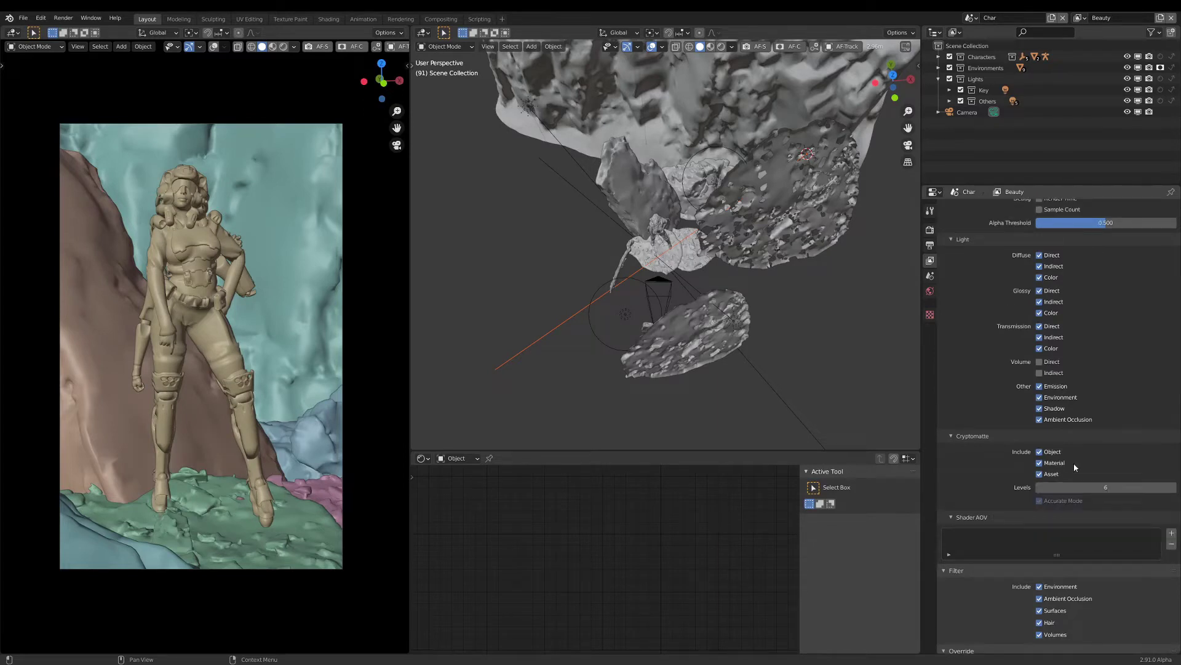
scroll(1073, 463, "up", 8)
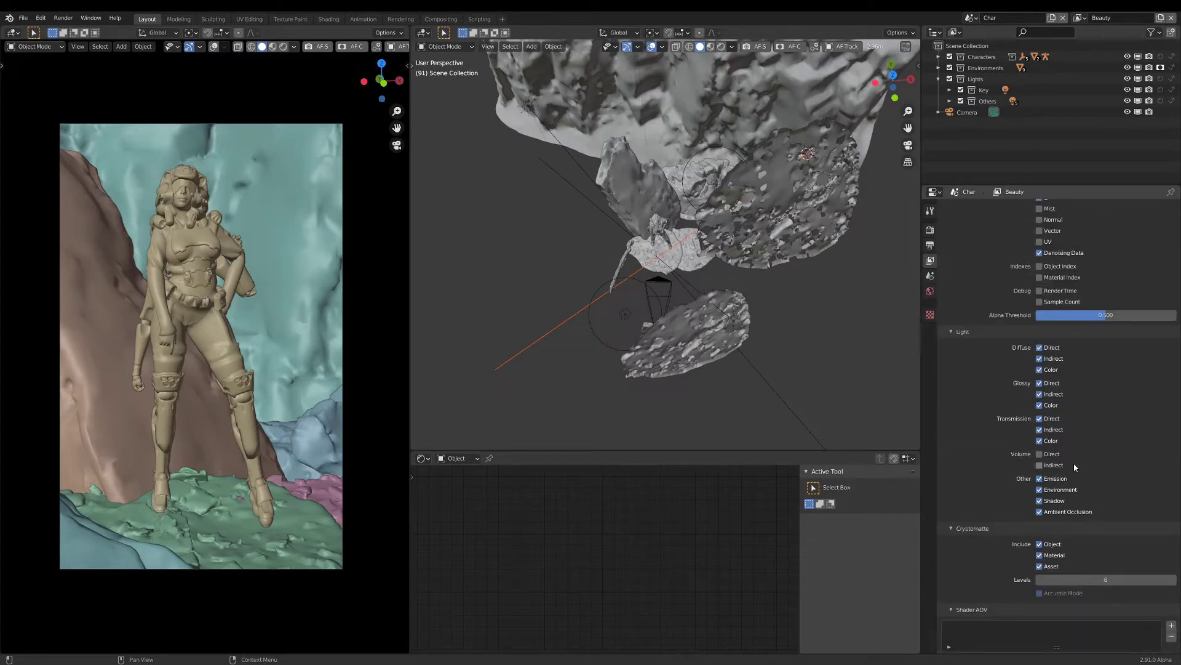
left_click(931, 234)
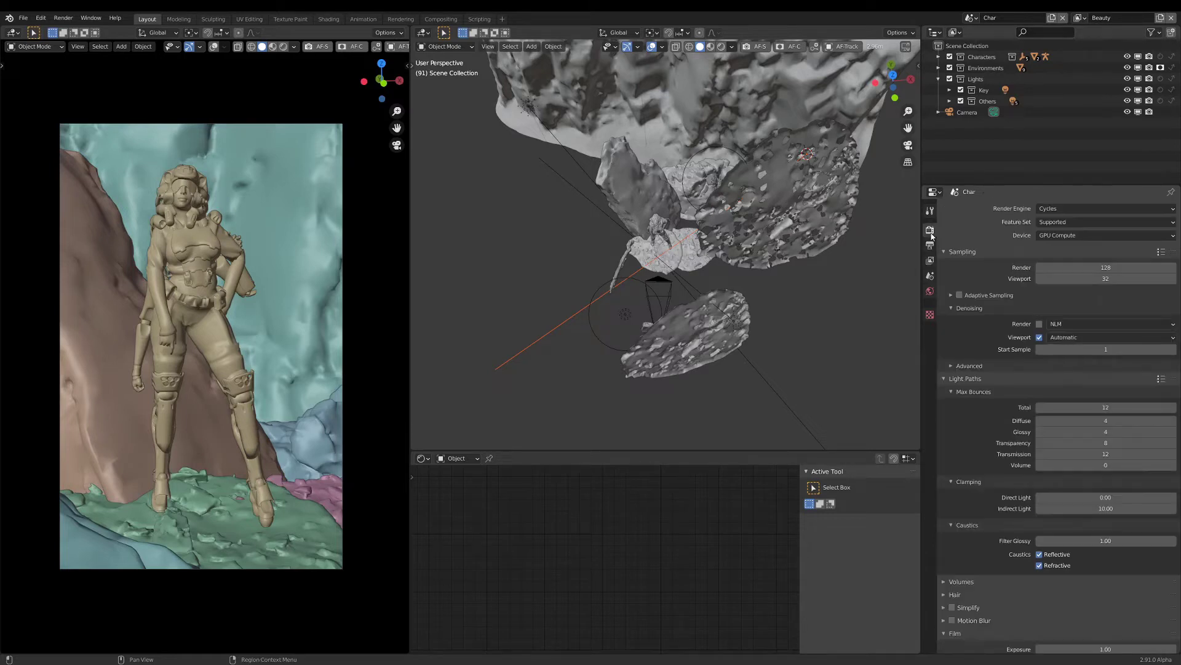
Reuse the Char scene's output path in the Background scene, changing it to B:\images\random9\Background_####.
left_click(930, 245)
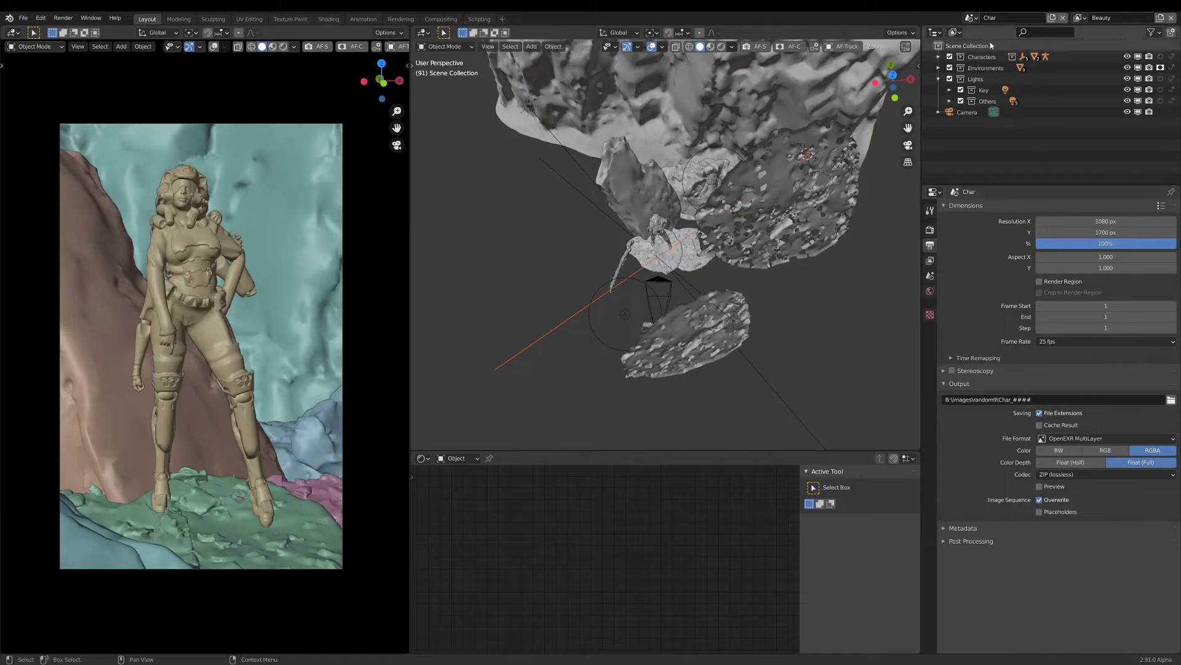
left_click(971, 18)
left_click(979, 35)
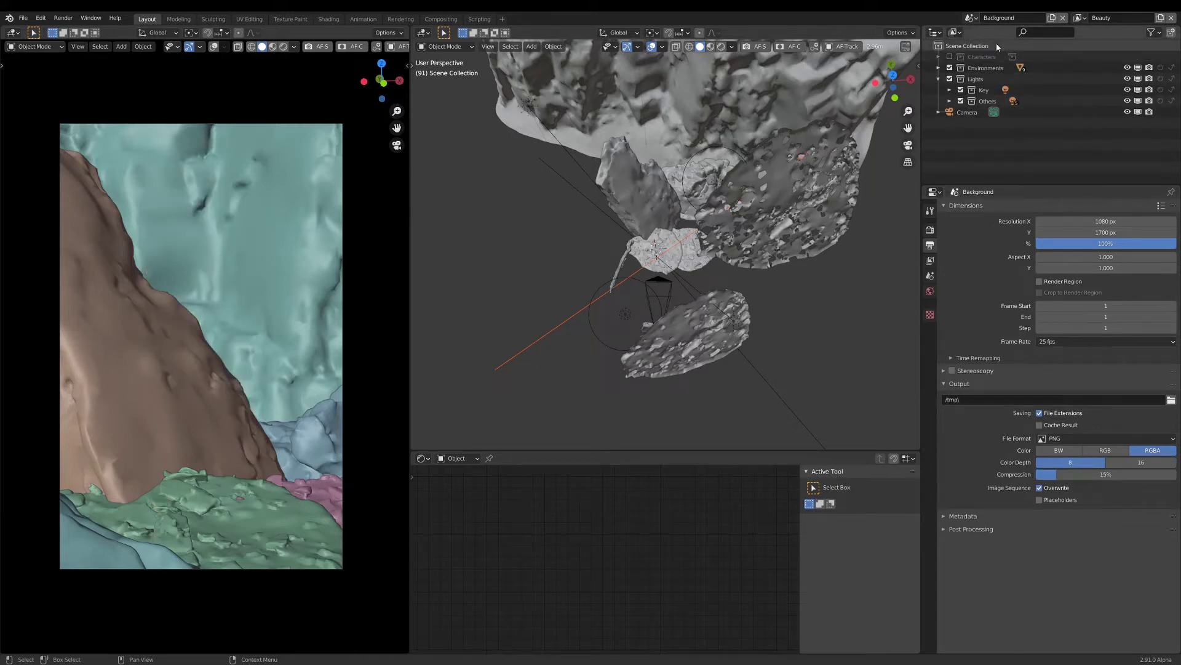
left_click(971, 18)
left_click(977, 46)
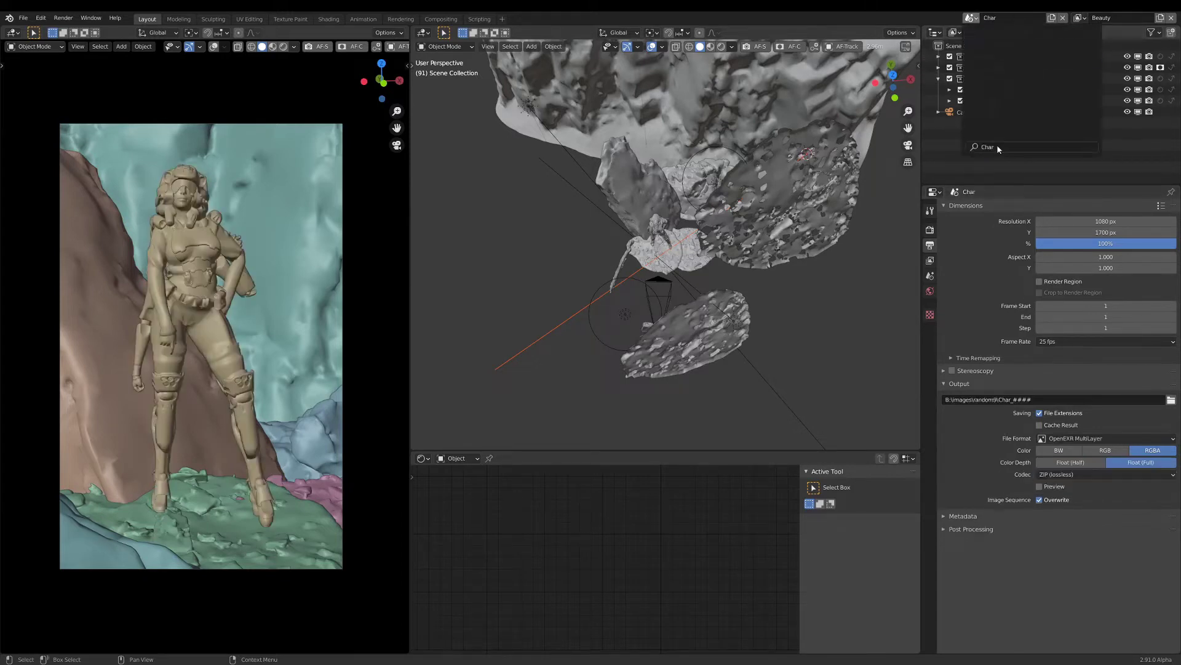
left_click(971, 17)
left_click(980, 35)
left_click(1011, 400)
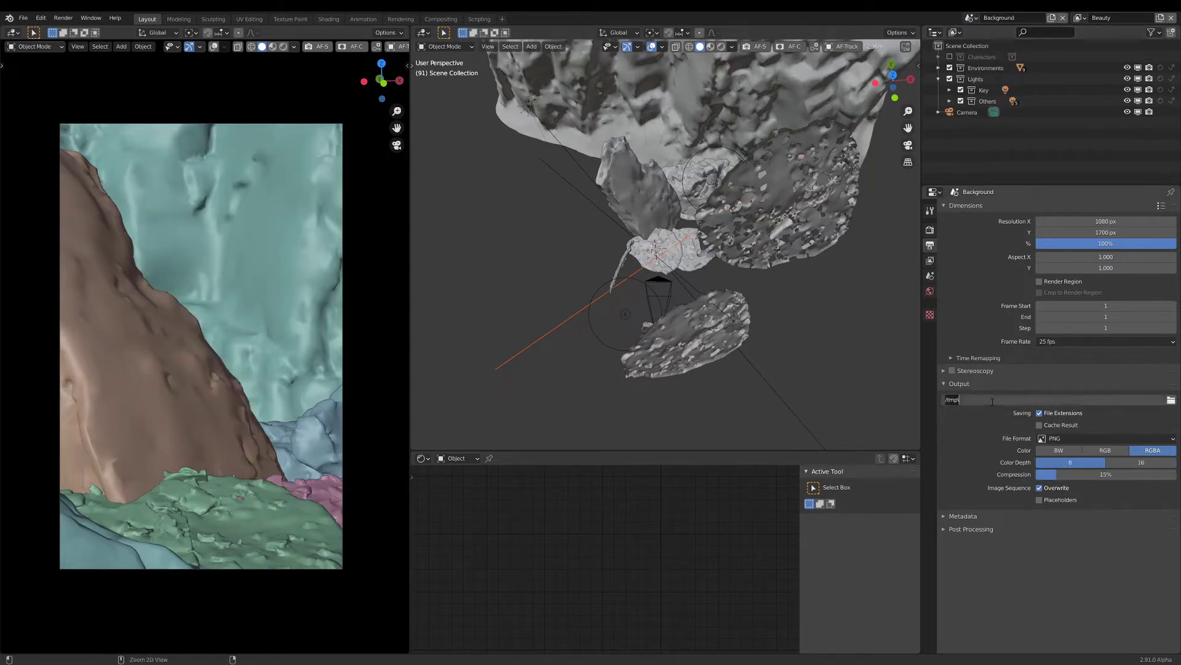
type("B:\\images\\random9\\Char_####")
left_click(1009, 400)
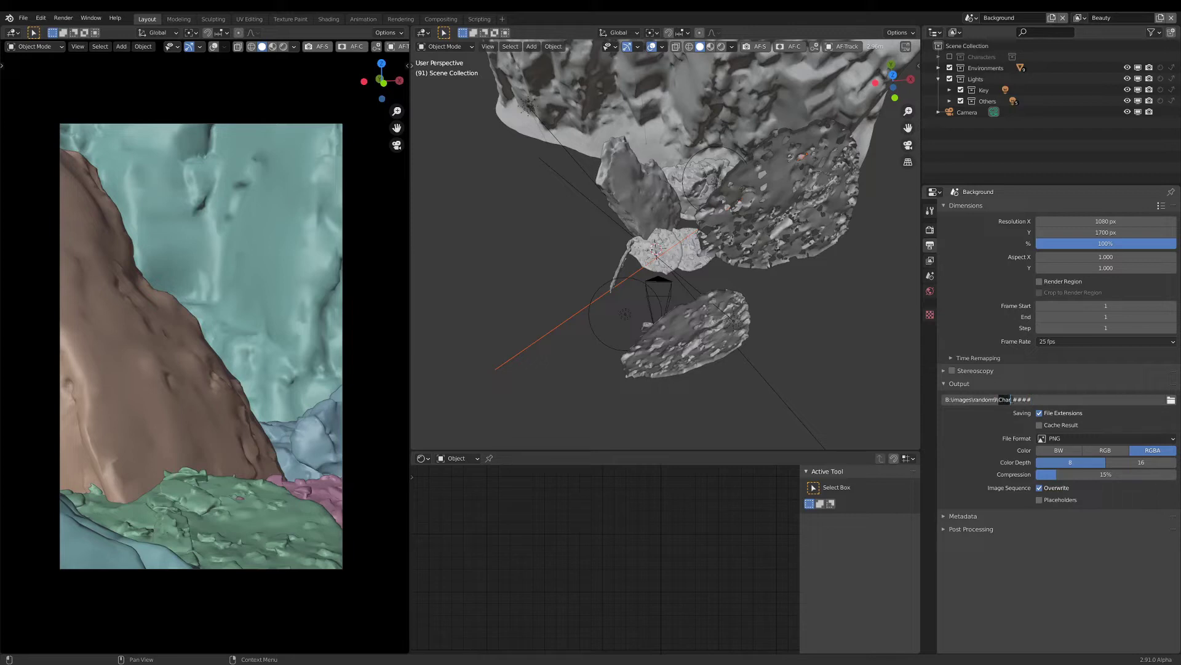
type("Backgroun")
type("d")
key("Return")
Set the Background scene's output format to OpenEXR MultiLayer with Float (Half) color depth, and collapse the Lights collection.
left_click(1089, 438)
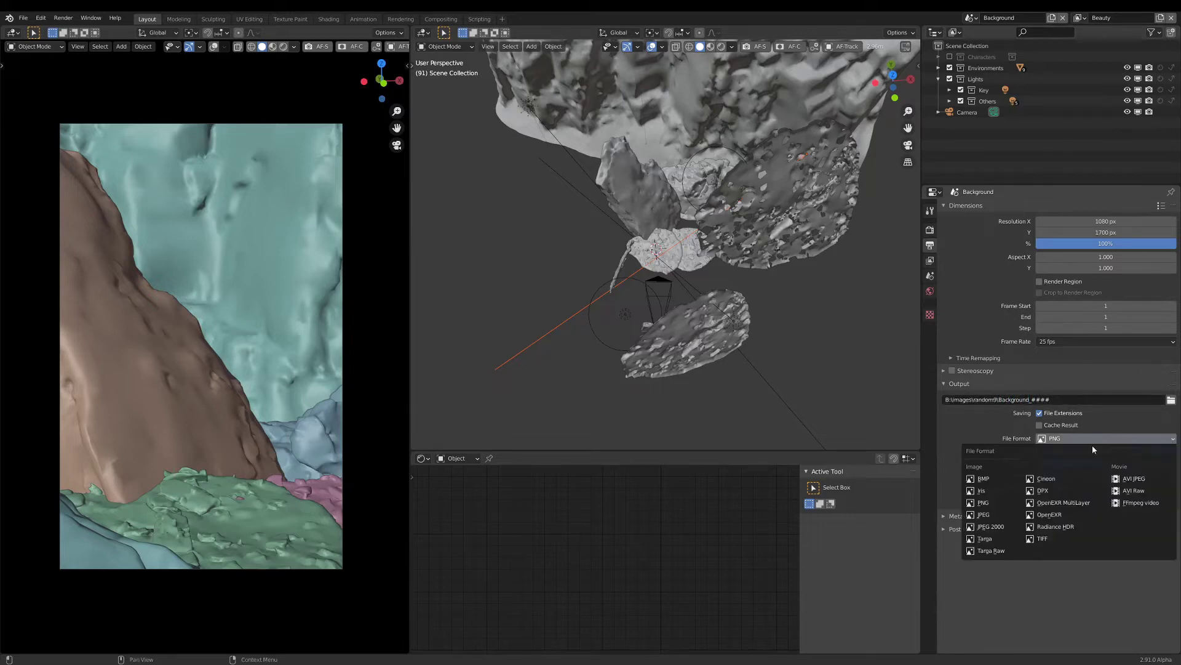
left_click(1061, 492)
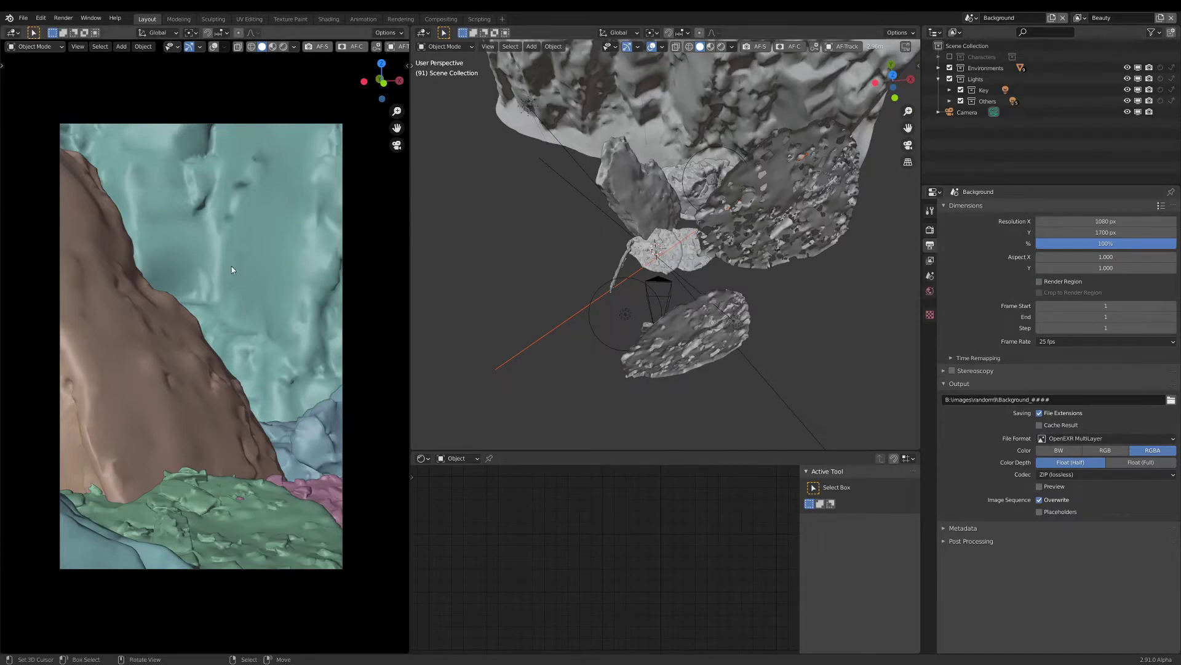
key("z")
left_click(290, 261)
left_click(938, 79)
Check the Shadow scene's output settings and the Background scene's Beauty passes and render settings.
left_click(972, 18)
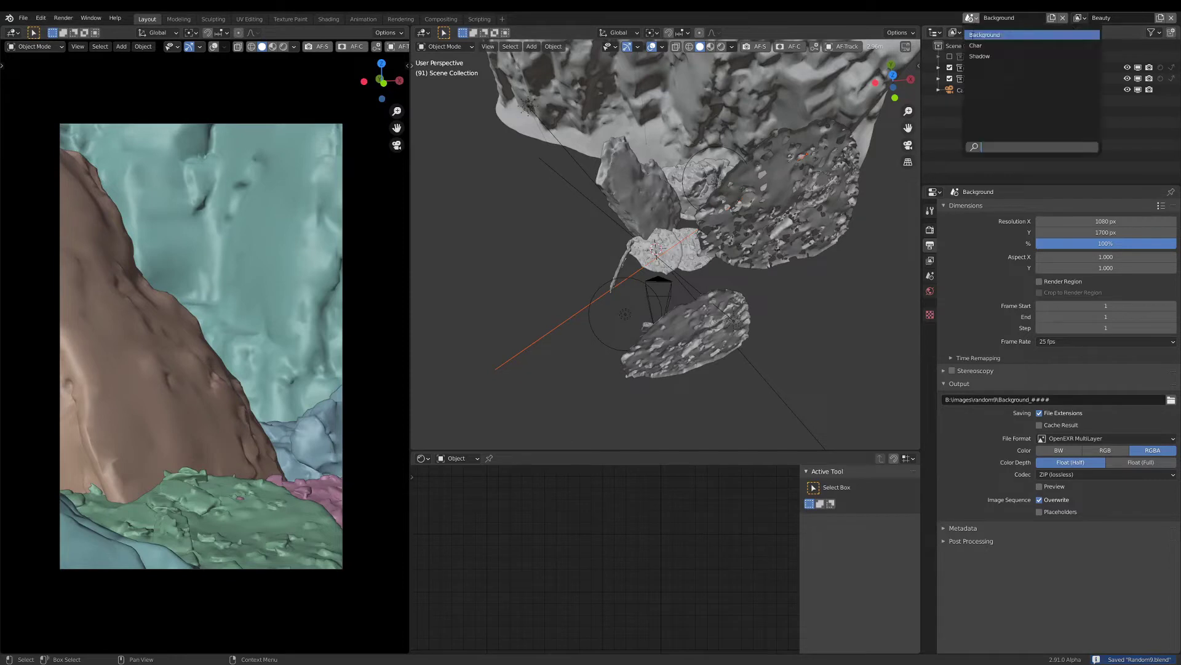
left_click(978, 57)
left_click(972, 19)
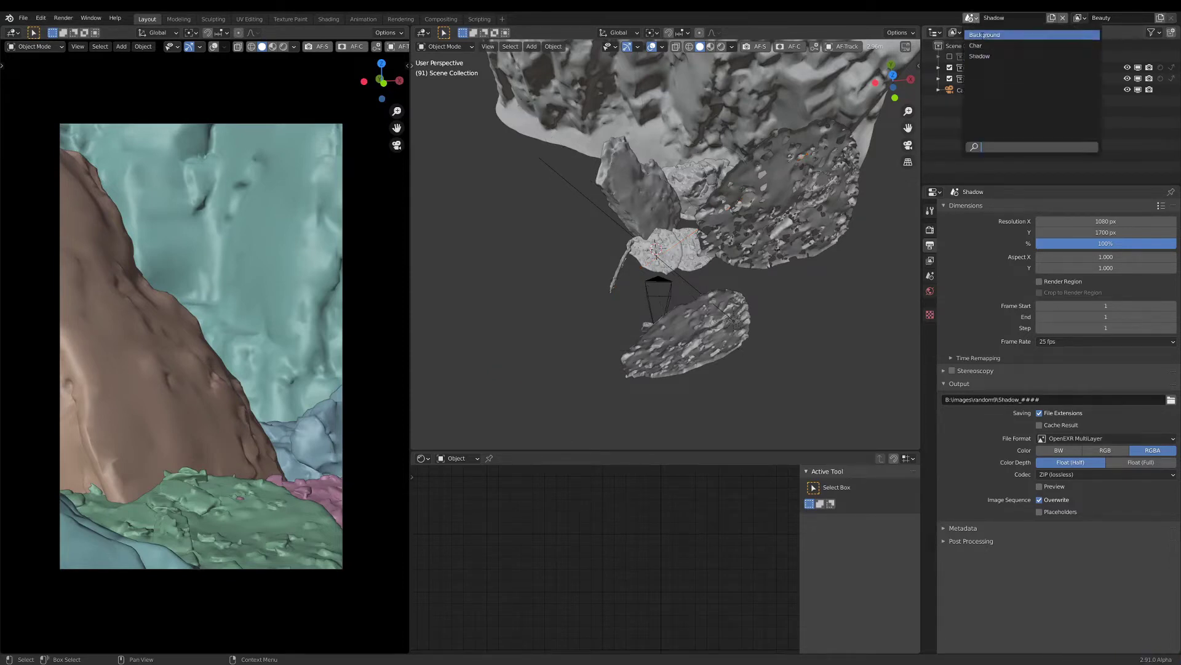
left_click(984, 35)
left_click(933, 261)
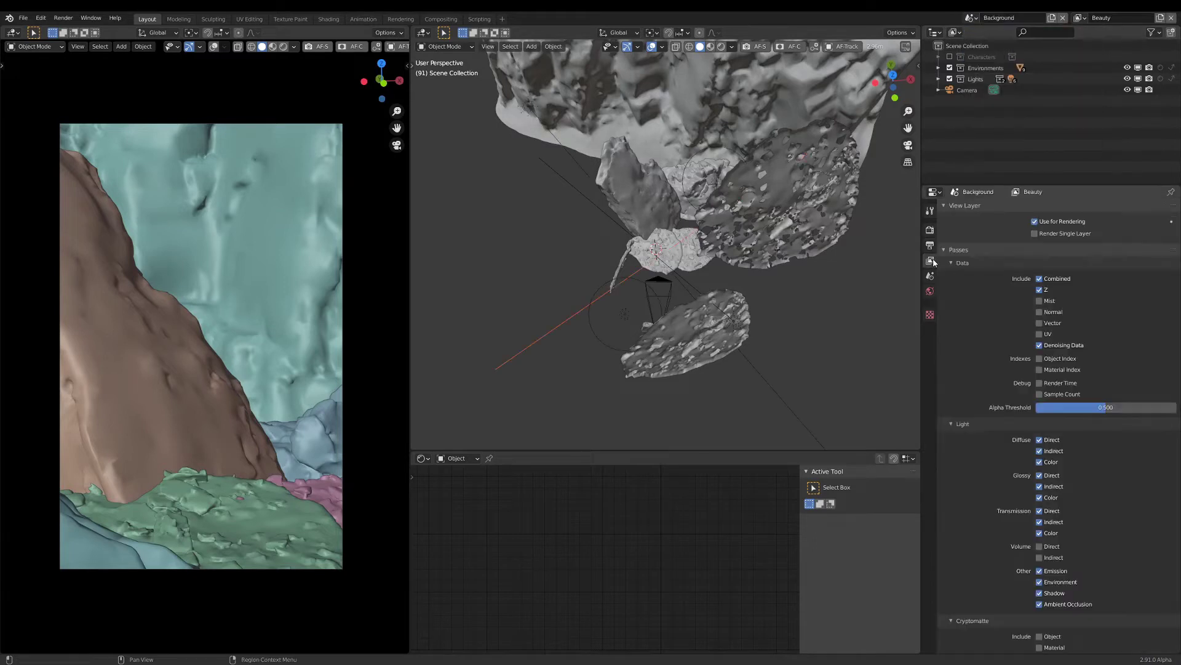
left_click(930, 230)
Switch to the Char scene, save the file and locate the Render Animation command.
left_click(970, 17)
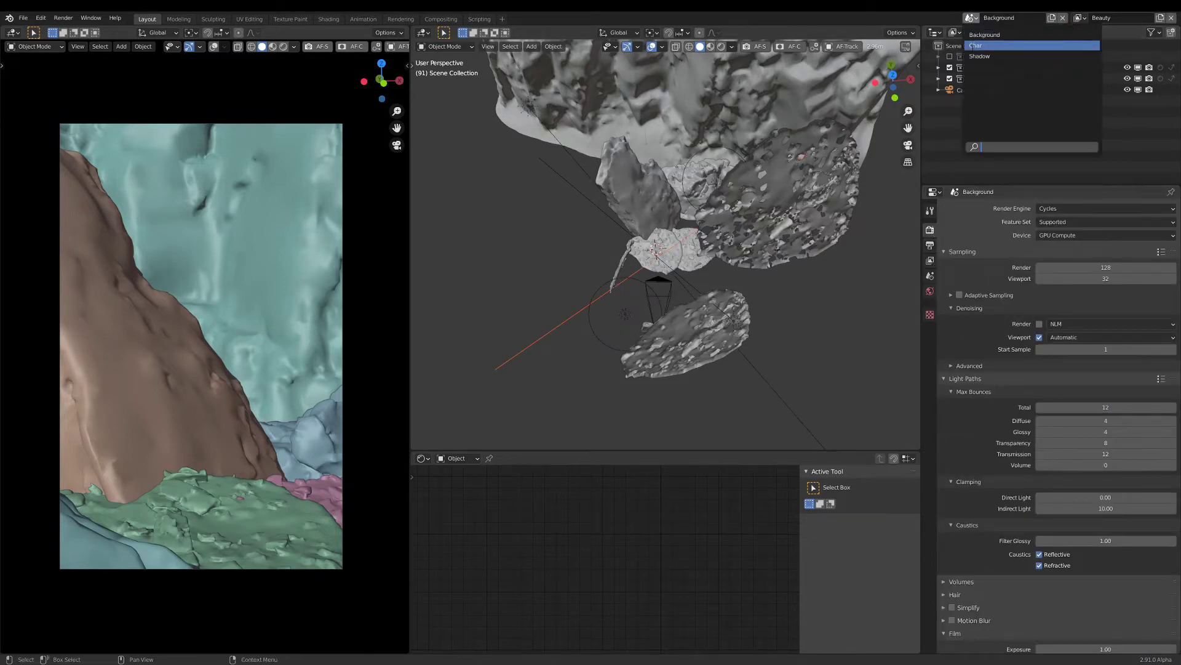
left_click(984, 50)
key("ctrl+s")
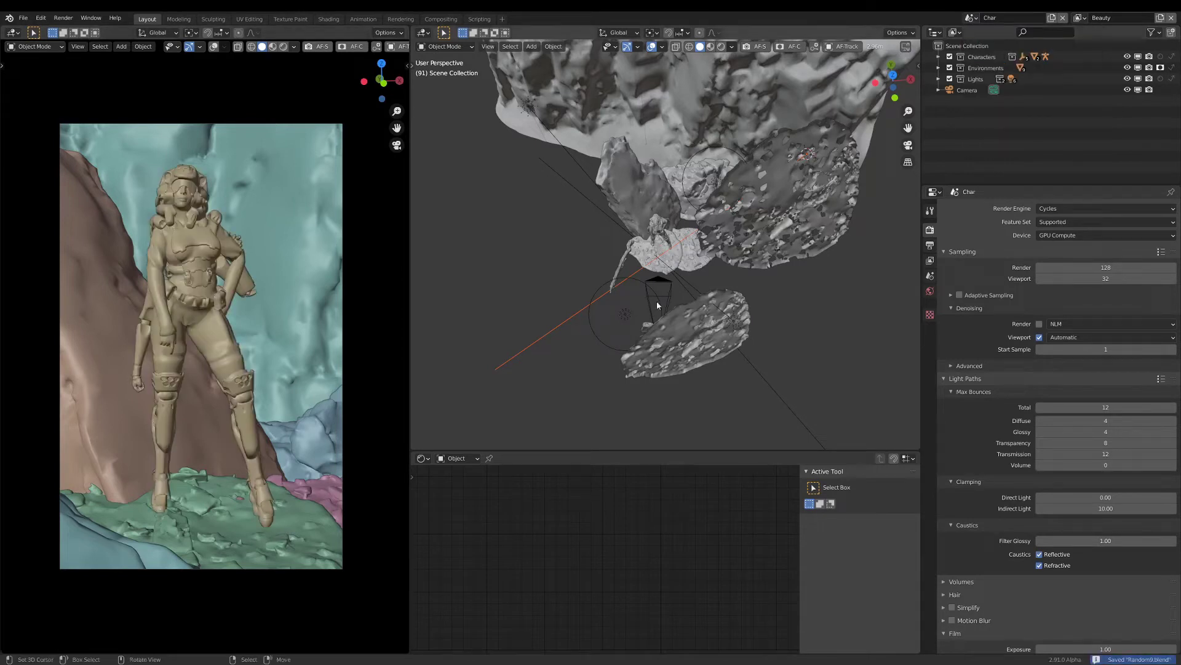
left_click(62, 18)
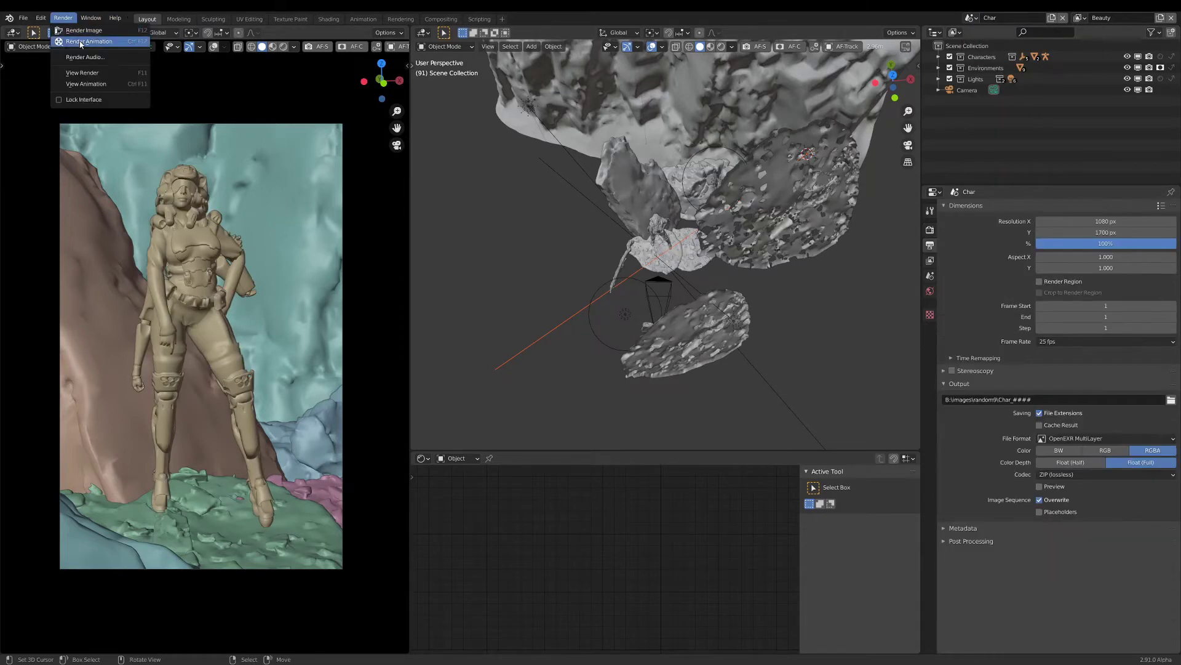
left_click(80, 46)
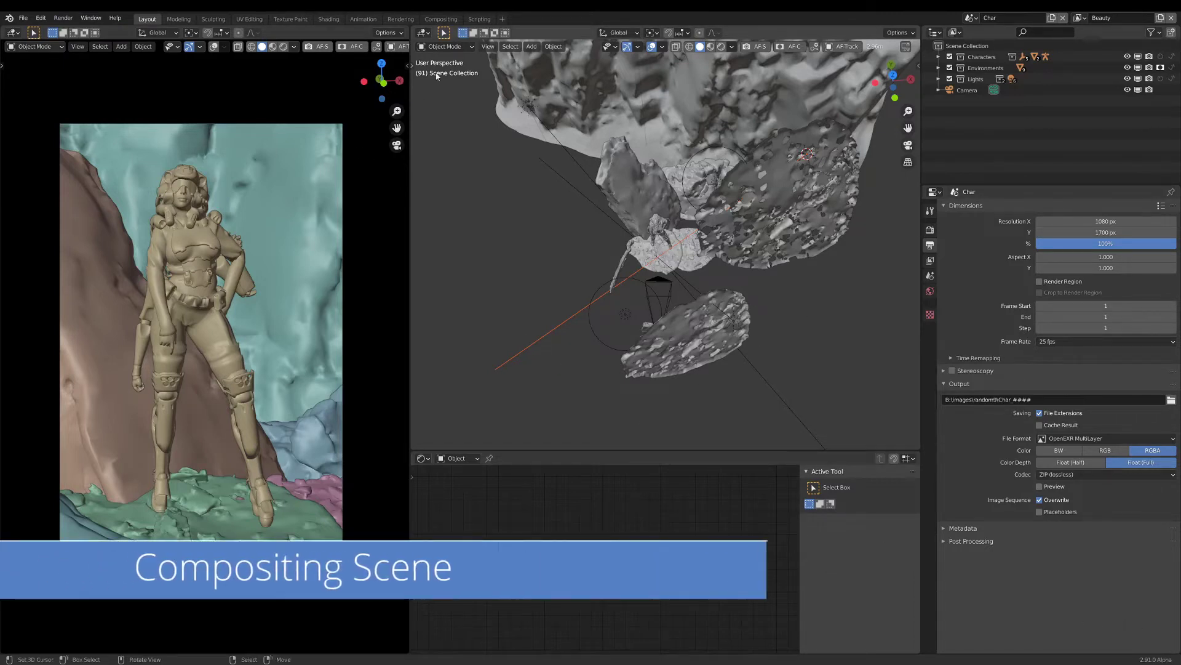
Create a new scene that copies only the Char scene's settings and name it Compositing.
left_click(1052, 18)
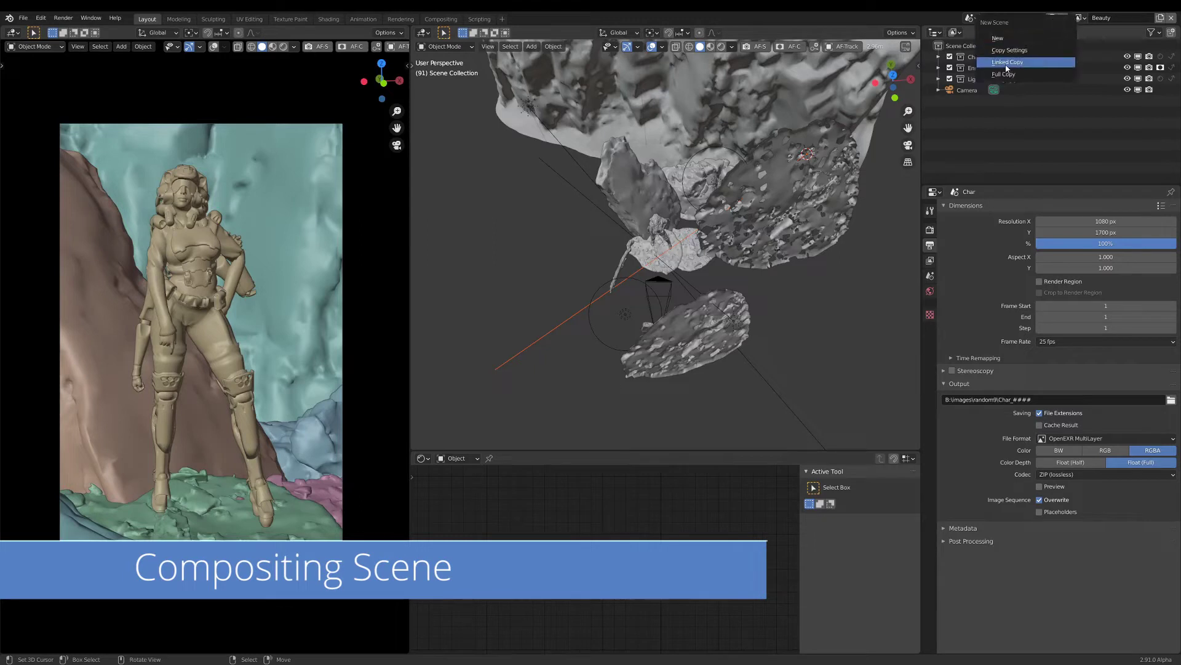
left_click(1013, 51)
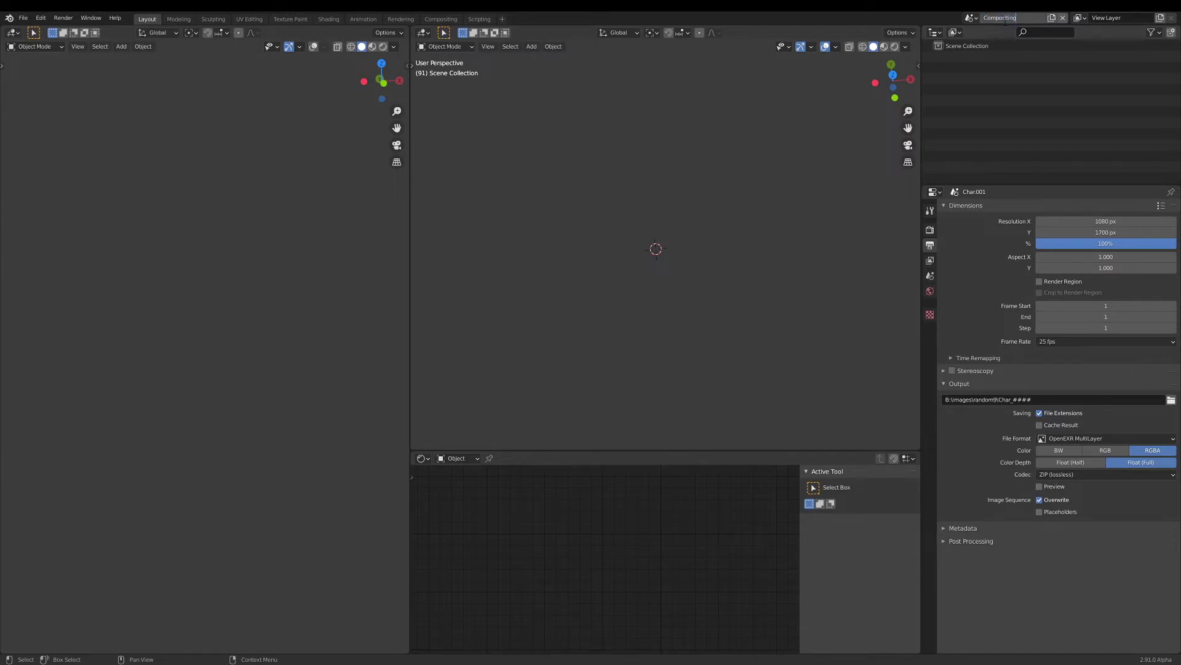
left_click(1015, 18)
type("Compositing")
key("Return")
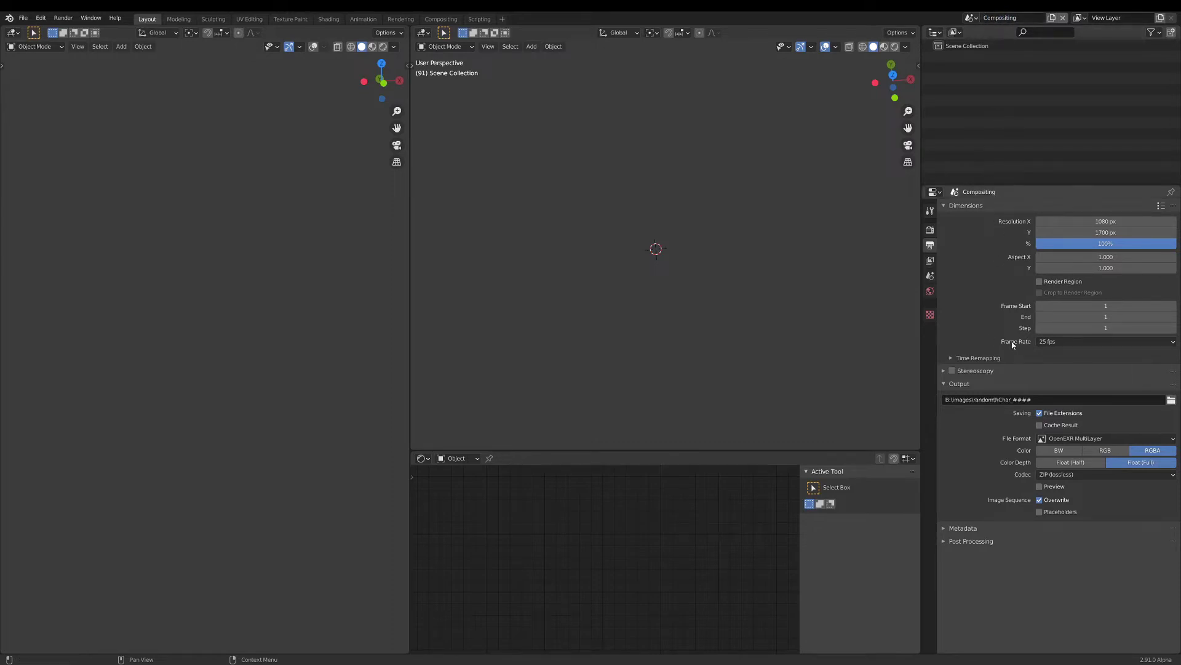
Enable nodes for the Compositing scene in the compositor and delete the default Render Layers node.
left_click(441, 19)
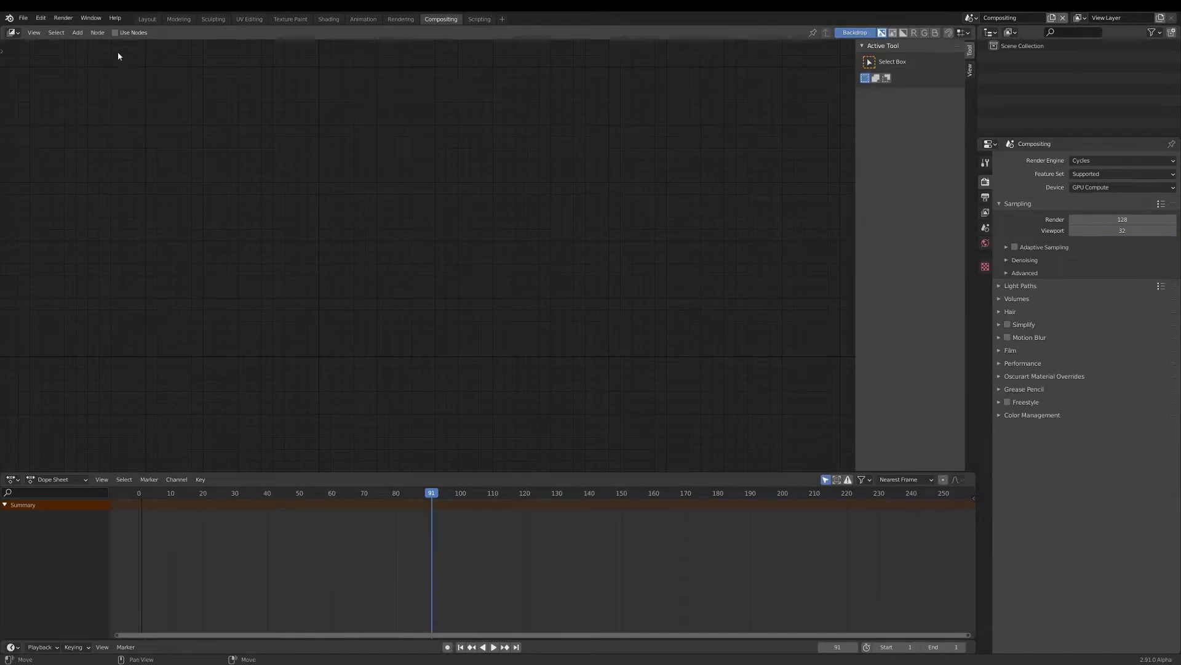
left_click(115, 32)
scroll(271, 193, "down", 2)
middle_click_drag(264, 190, 442, 207)
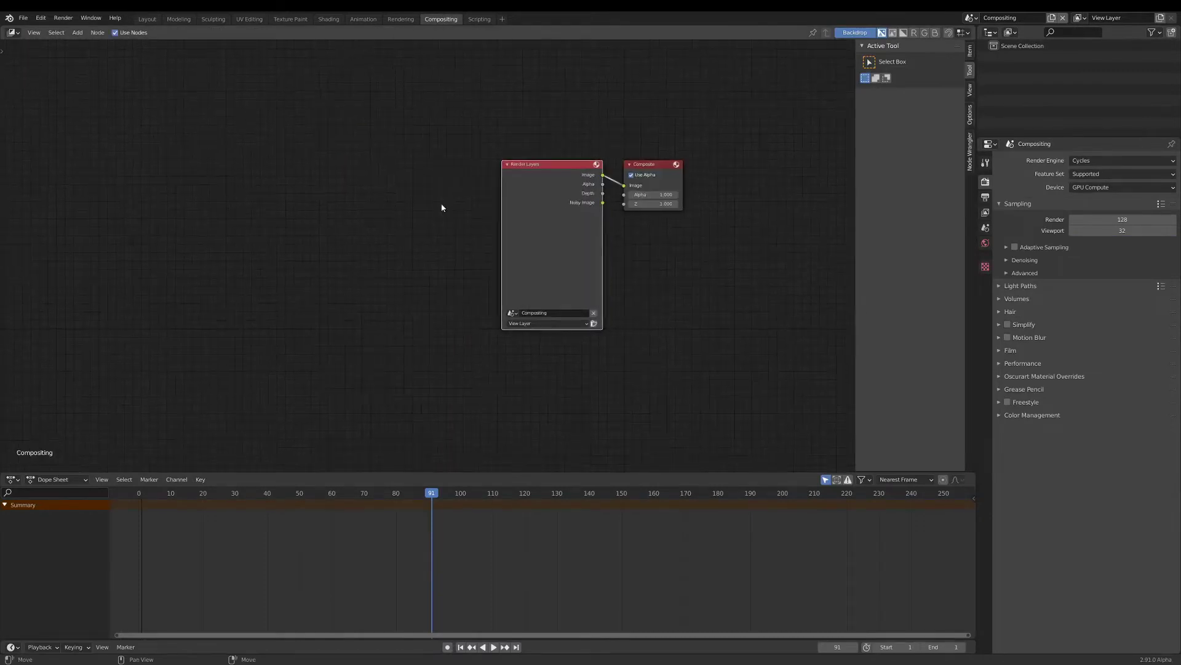
scroll(441, 207, "up", 1)
key("x")
Add an Image node to the Compositing scene's node tree and load Char_0001.exr into it.
key("shift+a")
mouse_move(304, 240)
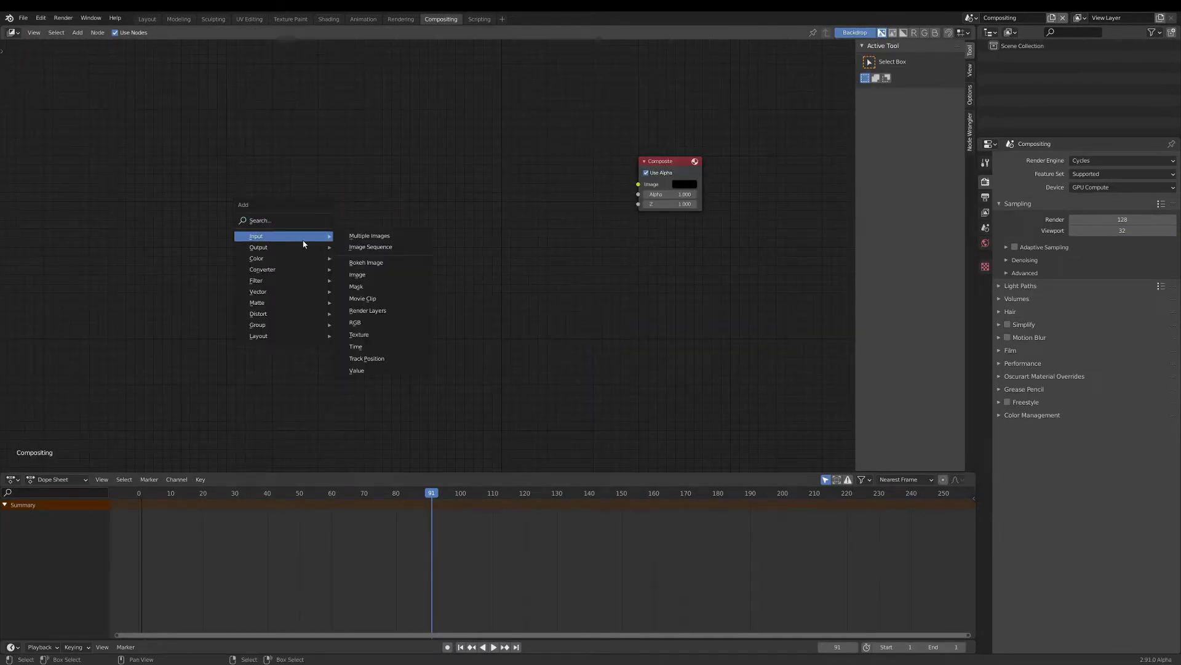
left_click(371, 279)
left_click(356, 260)
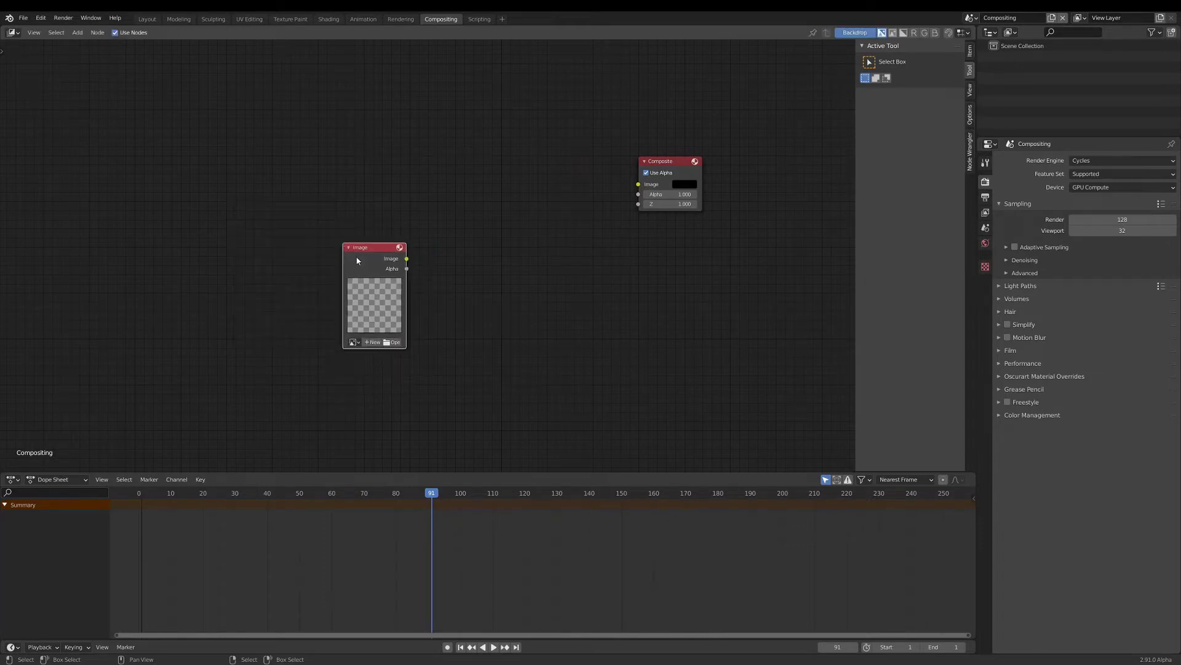
left_click(388, 342)
left_click(357, 180)
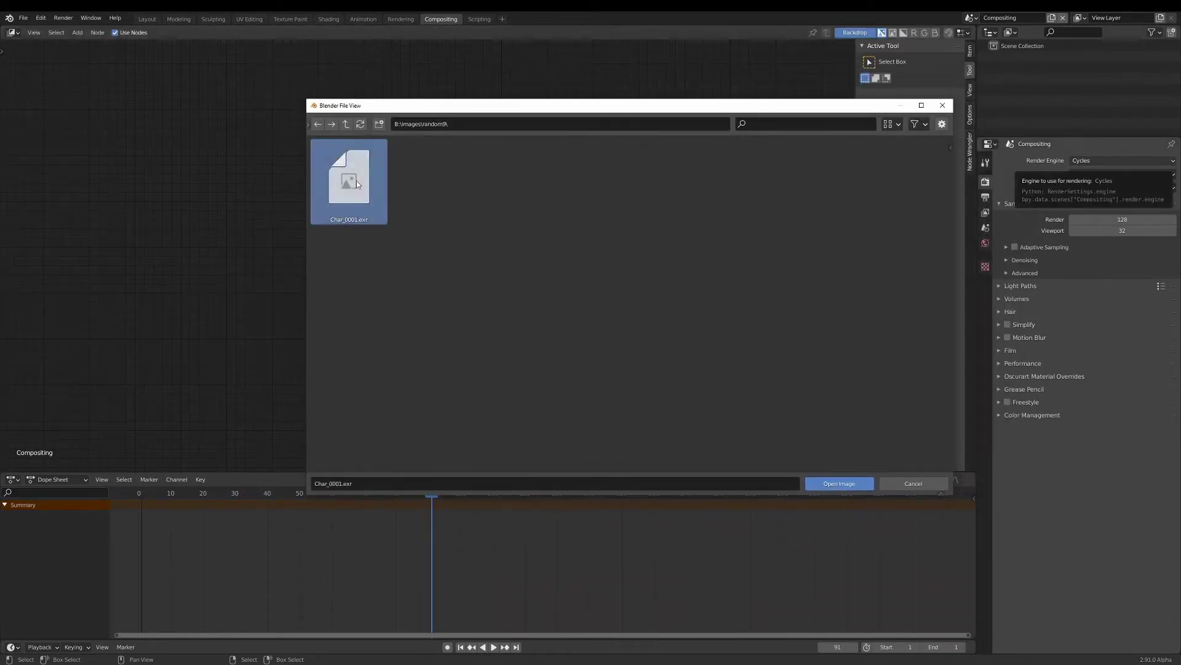
left_click(843, 484)
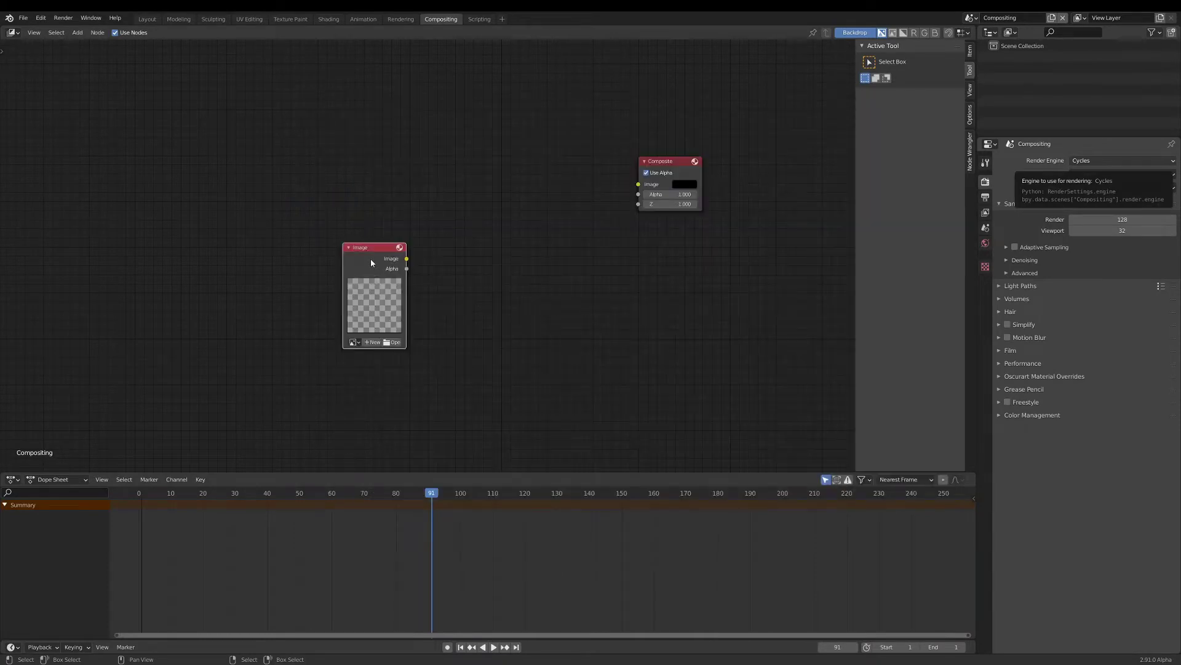
Preview the Char_0001.exr node through a Viewer, shrink the backdrop image and place the node clear of the character.
left_click_drag(371, 257, 213, 101)
scroll(238, 153, "down", 3)
left_click(240, 102, "ctrl+shift")
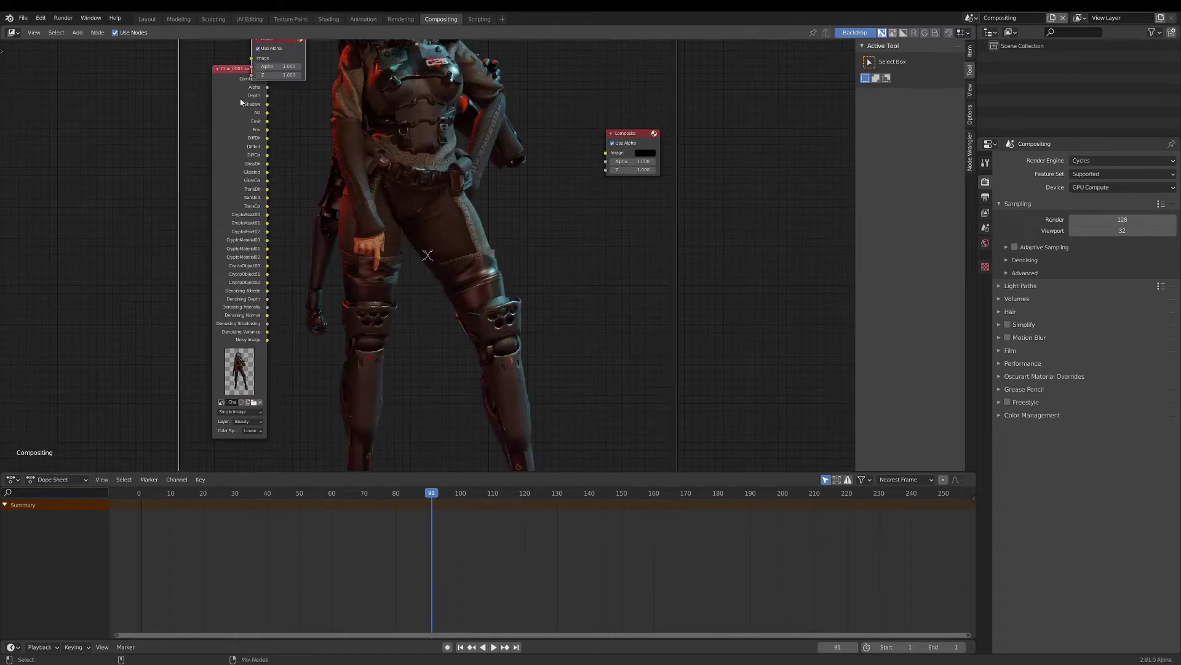
scroll(487, 176, "down", 2)
key("v")
key("v")
key("v")
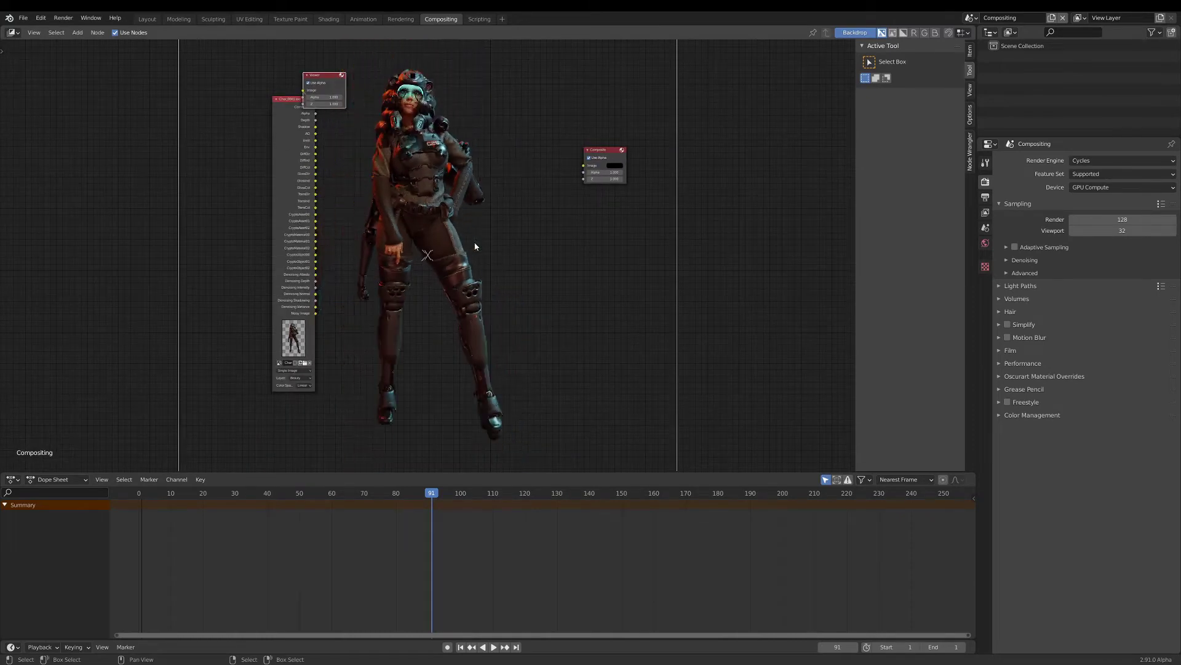
left_click_drag(292, 122, 145, 120)
left_click_drag(145, 121, 138, 86)
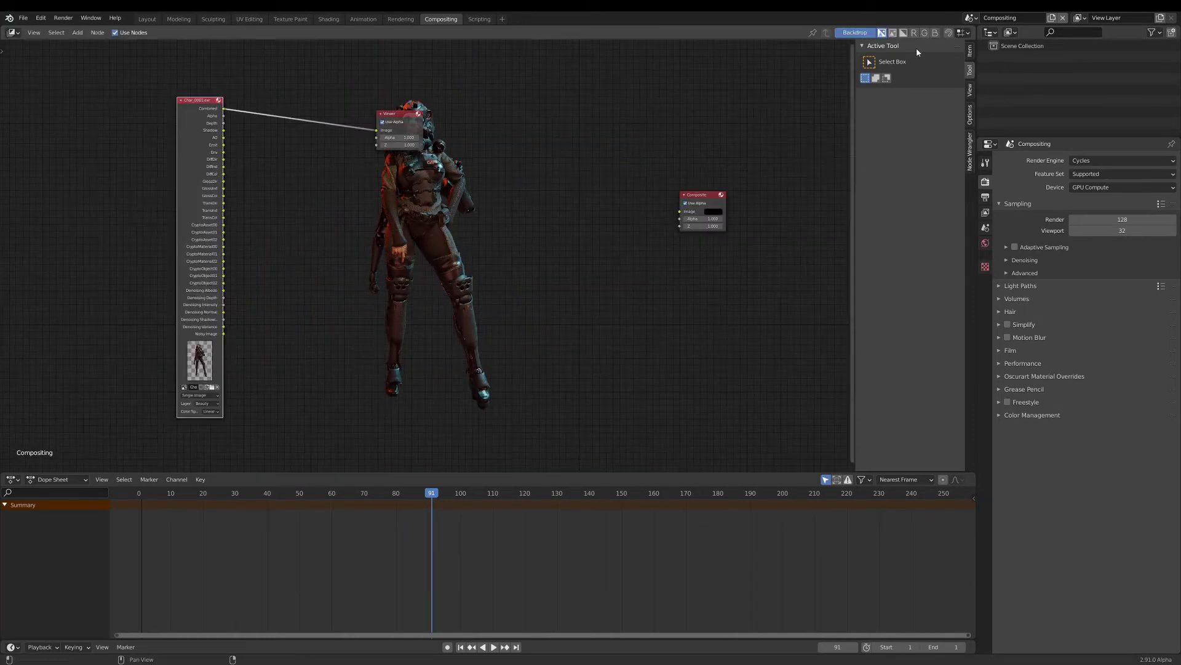
Switch to the Background scene in the Layout workspace, look through its camera and render the animation.
left_click(970, 19)
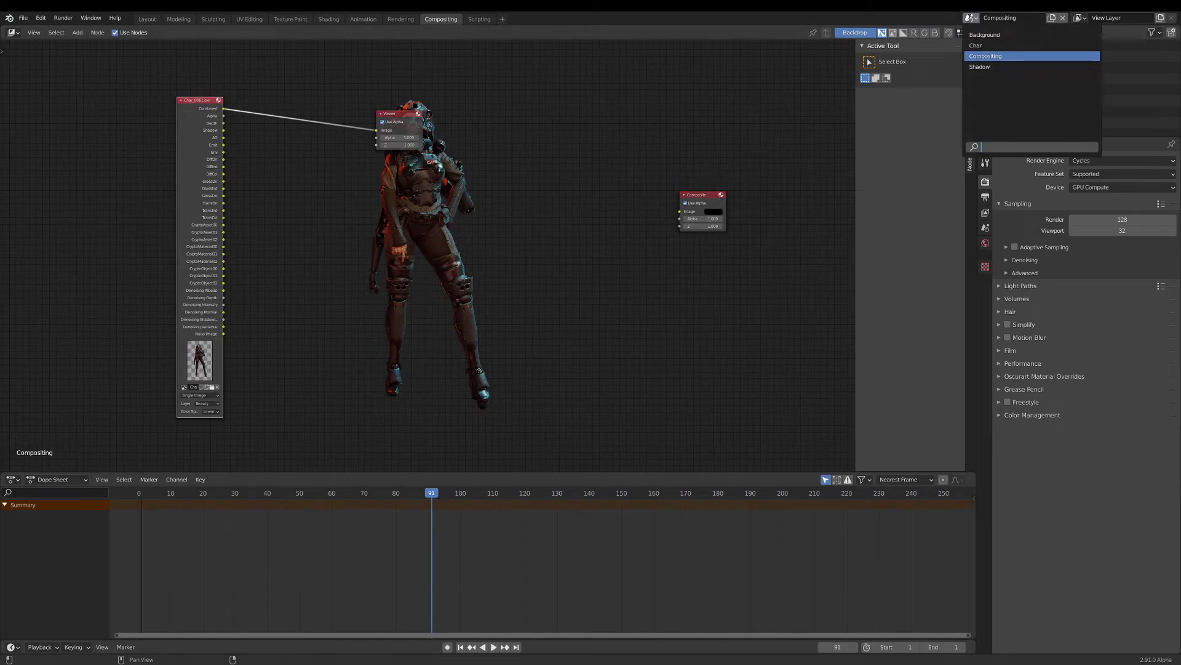
left_click(984, 35)
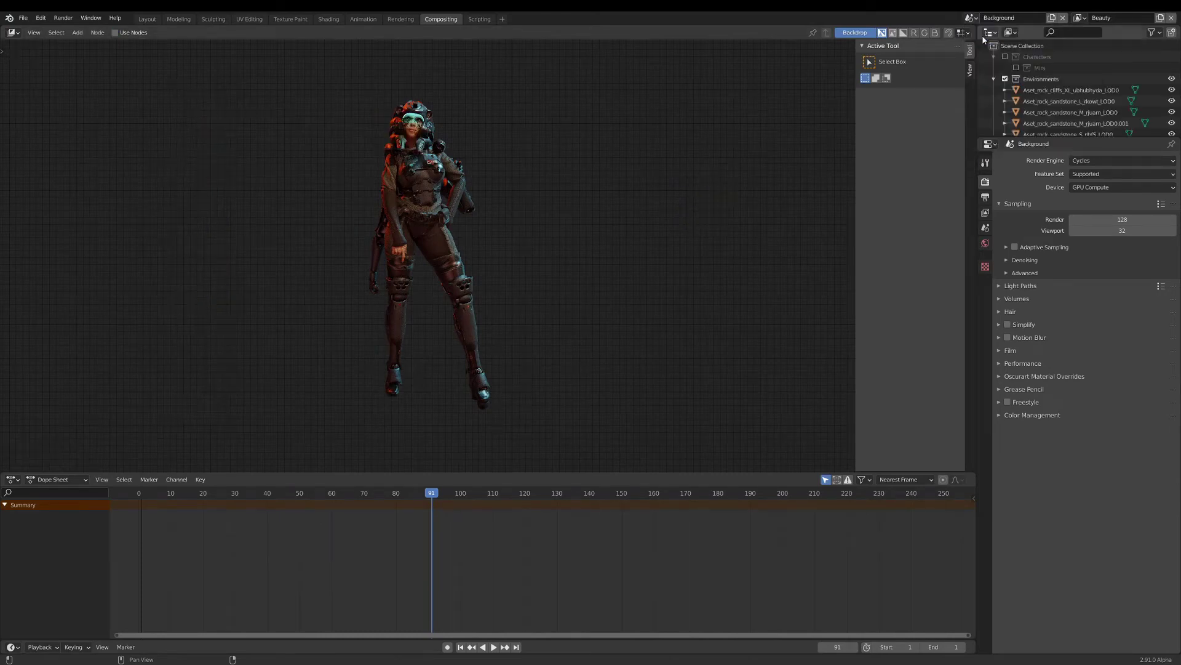
left_click(154, 19)
scroll(231, 255, "down", 4)
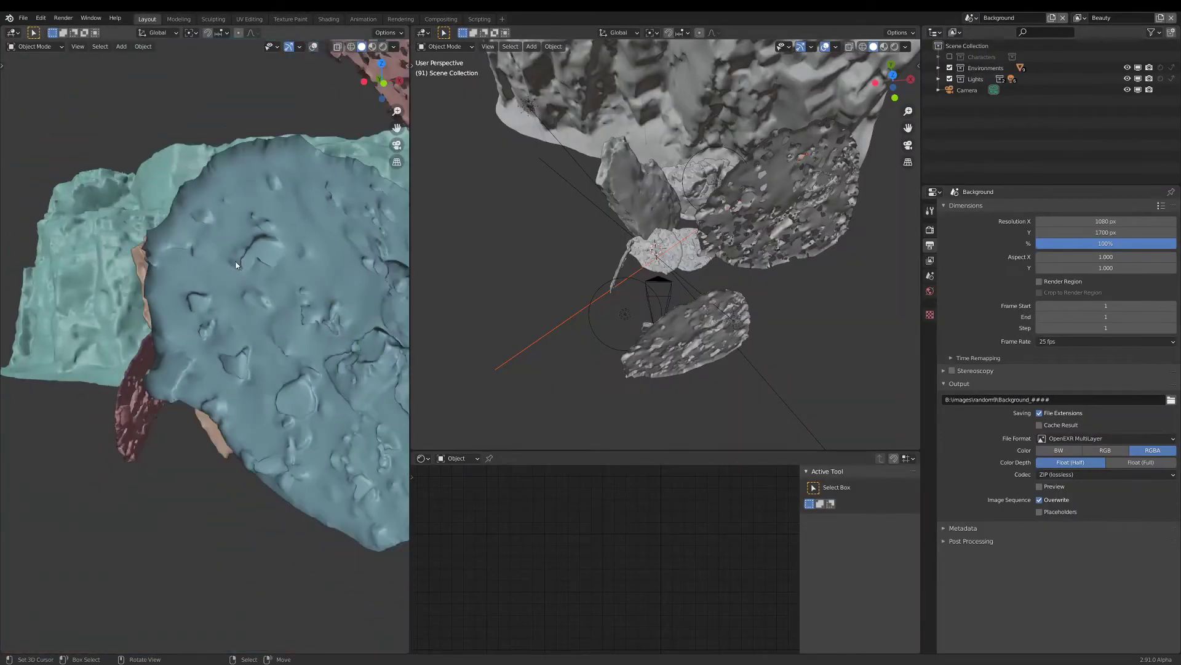
key("KP_0")
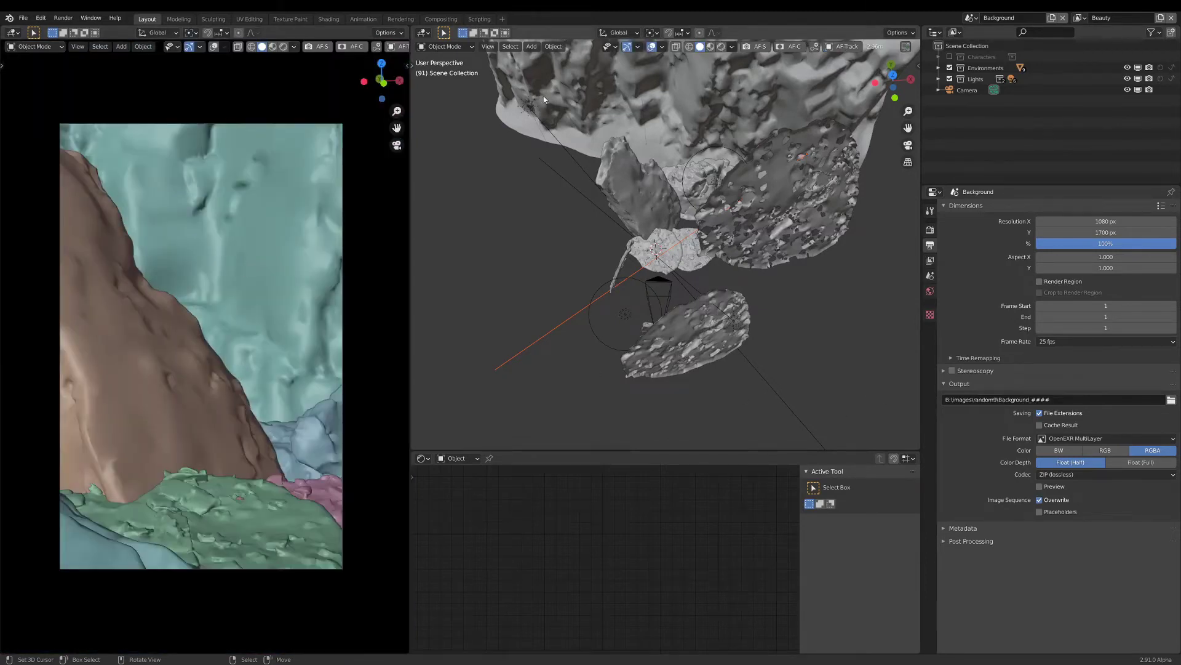
left_click(64, 17)
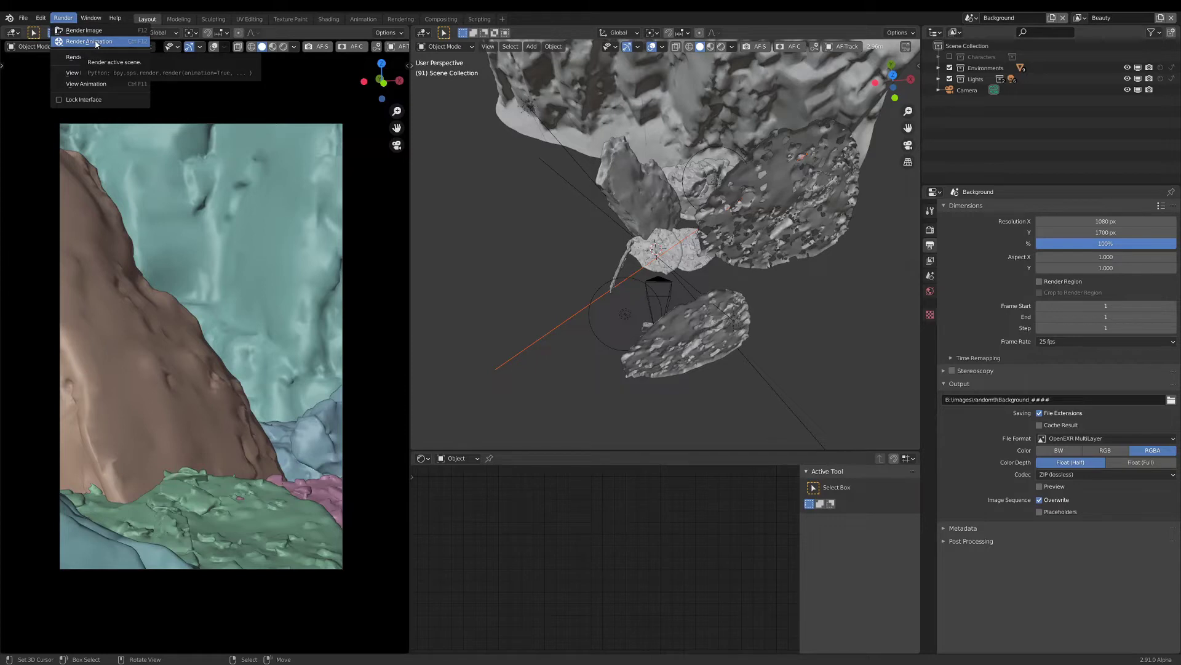
left_click(96, 42)
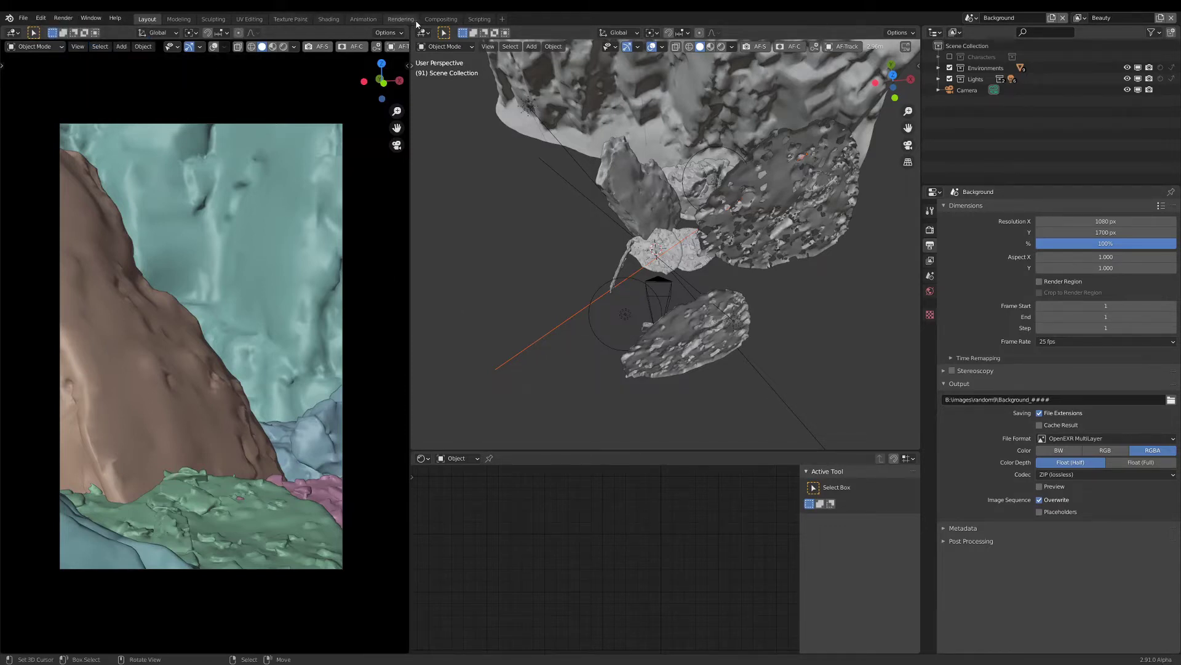
Return to the Compositing scene and its node tree in the Compositing workspace.
left_click(973, 18)
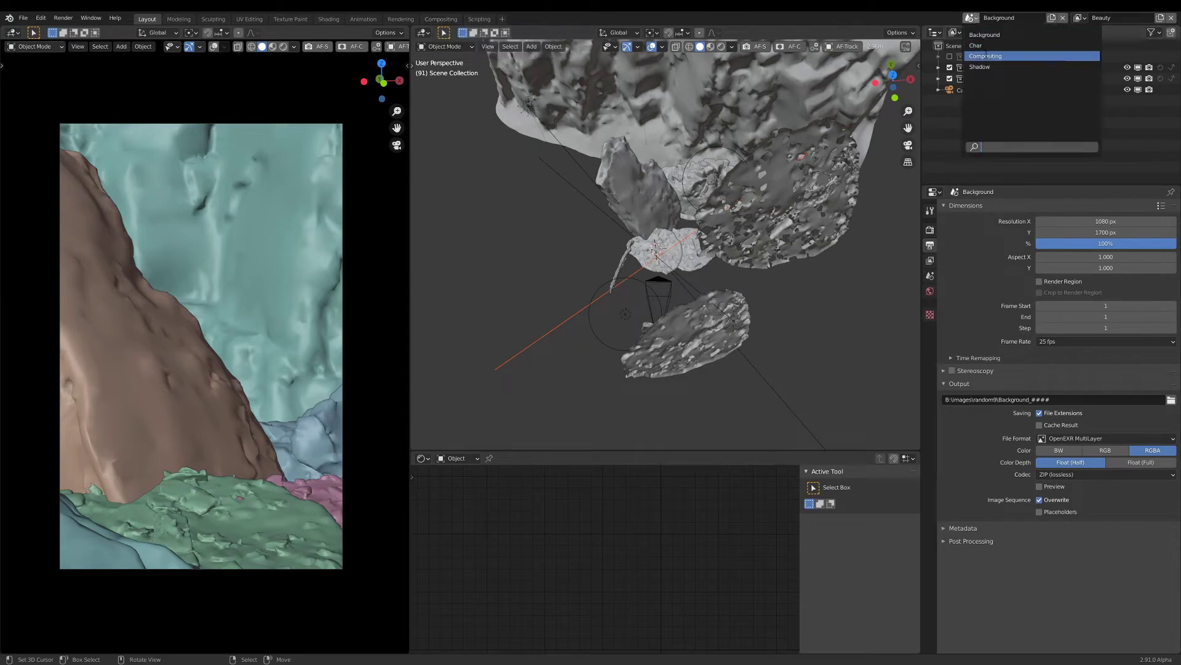
left_click(992, 56)
left_click(441, 19)
scroll(327, 253, "down", 5)
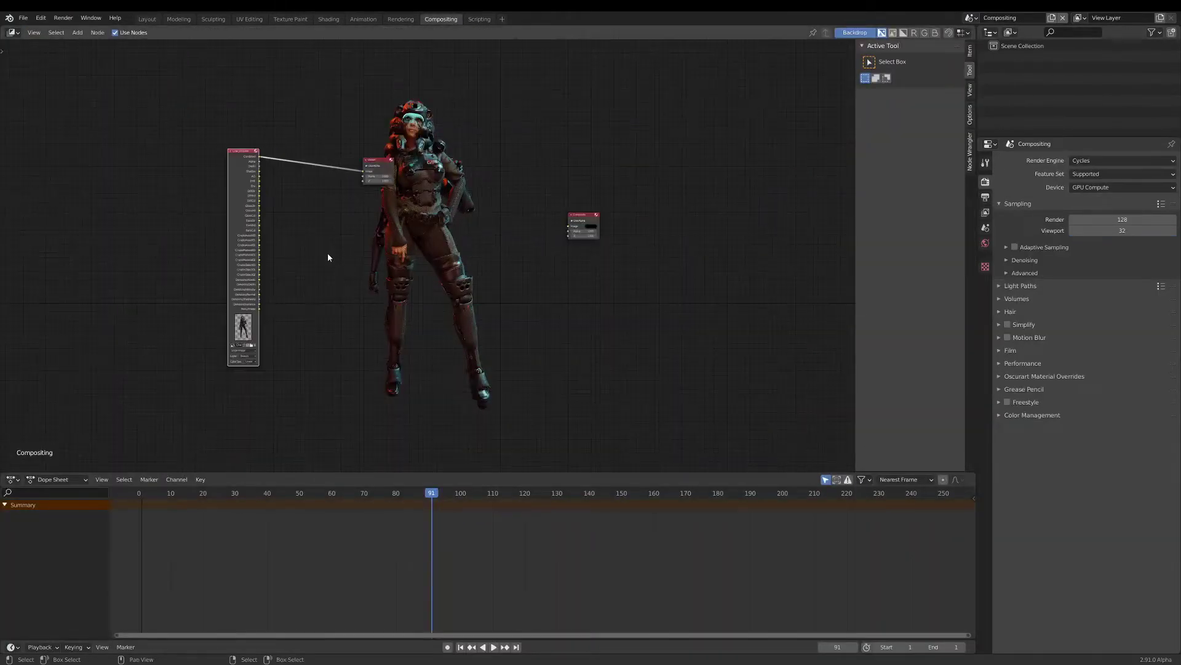
middle_click_drag(246, 224, 351, 203)
scroll(357, 200, "up", 1)
scroll(431, 265, "up", 1)
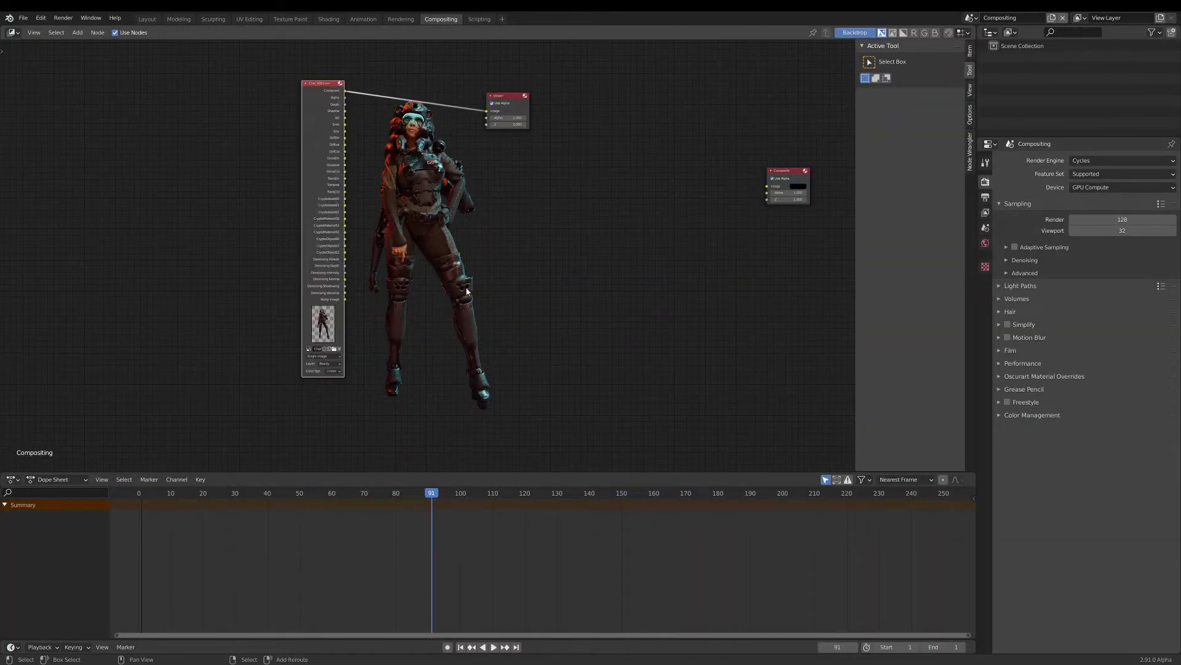
Add a second Image node and load Background_0001.exr into it.
key("shift+a")
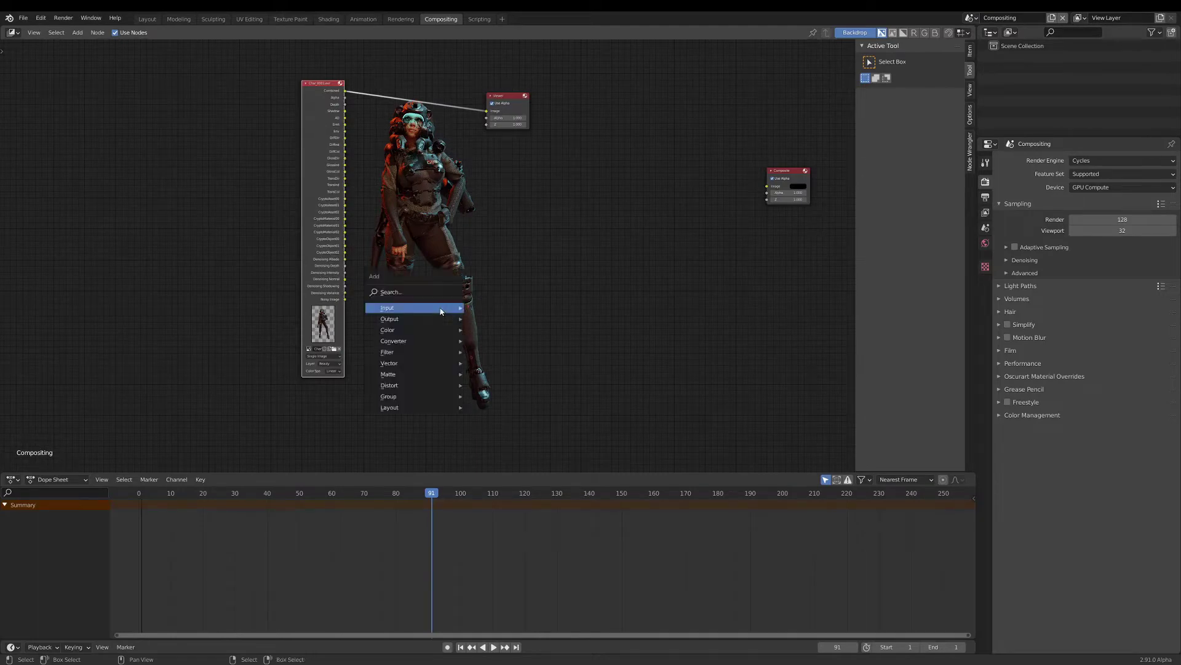
mouse_move(439, 311)
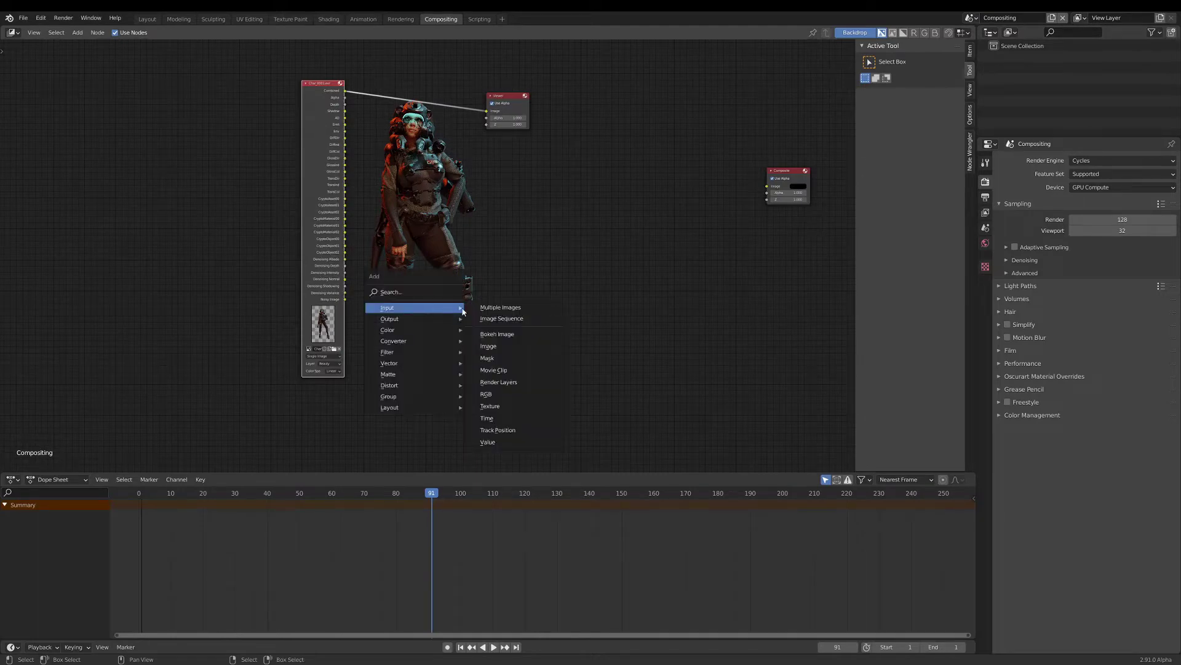
left_click(489, 346)
left_click(424, 330)
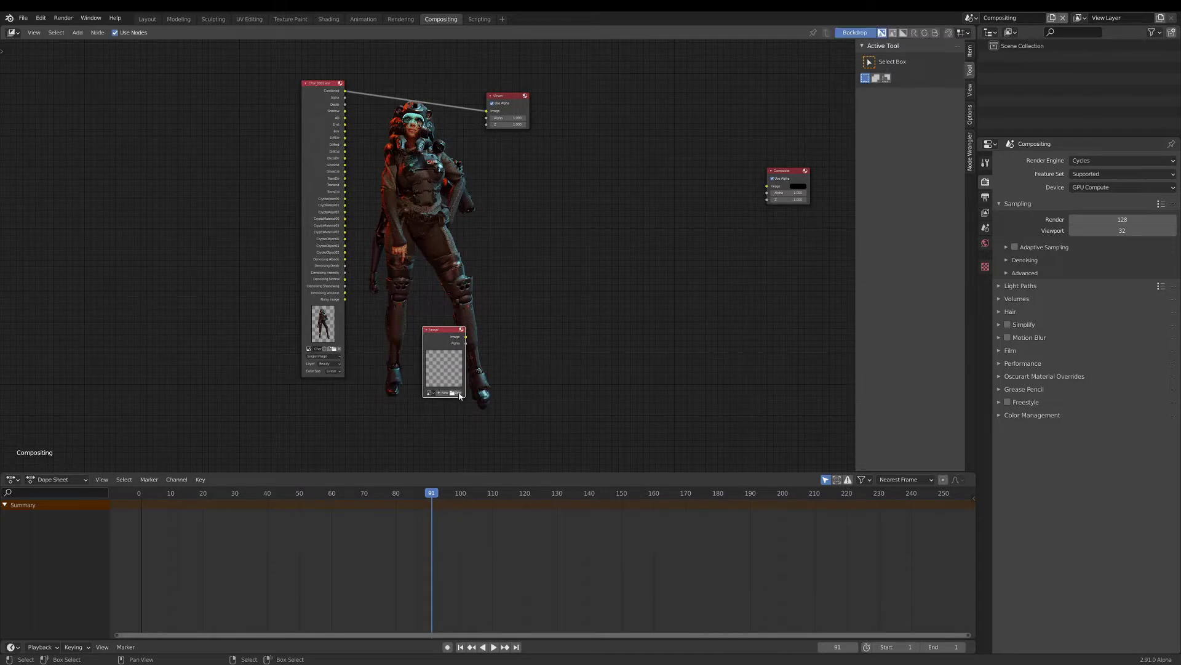
left_click(458, 393)
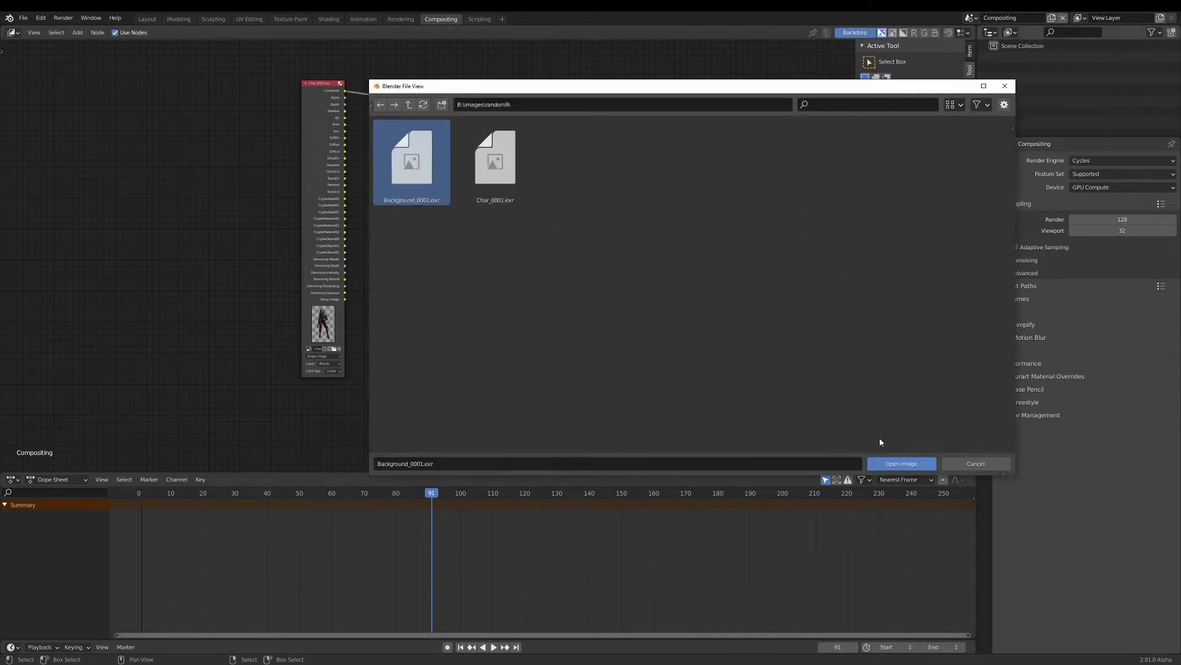
left_click(894, 464)
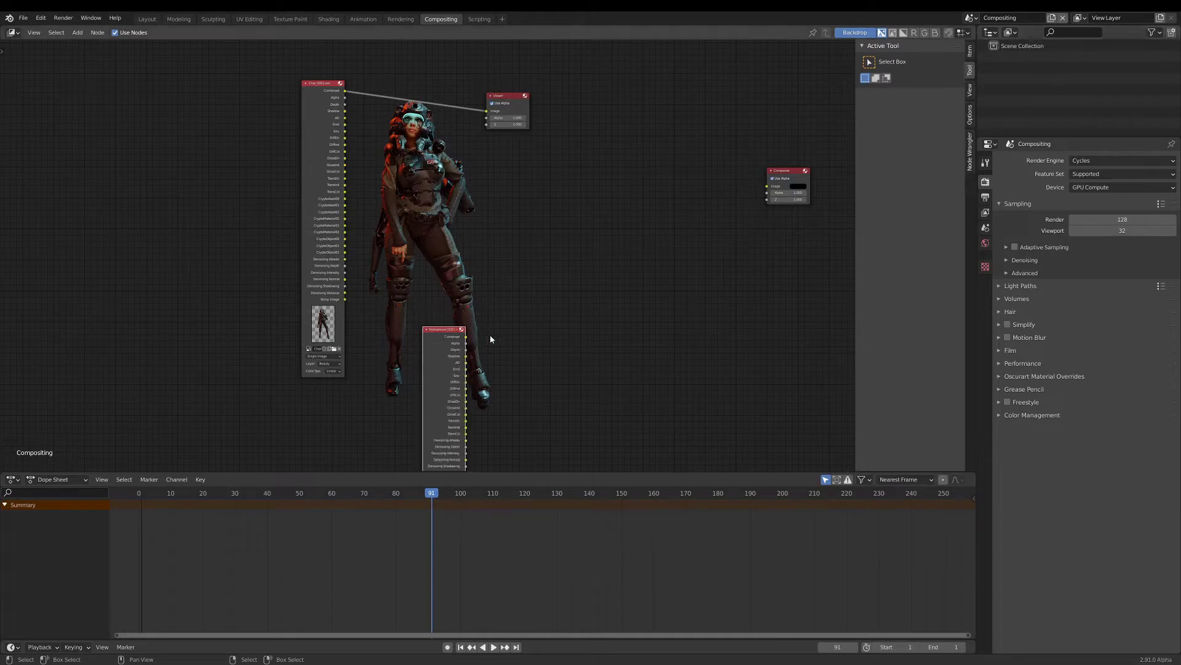
Check the Background_0001.exr node's layer and place the node directly below the Char_0001.exr node.
middle_click_drag(490, 334, 507, 143)
scroll(463, 228, "up", 1)
scroll(470, 342, "up", 1)
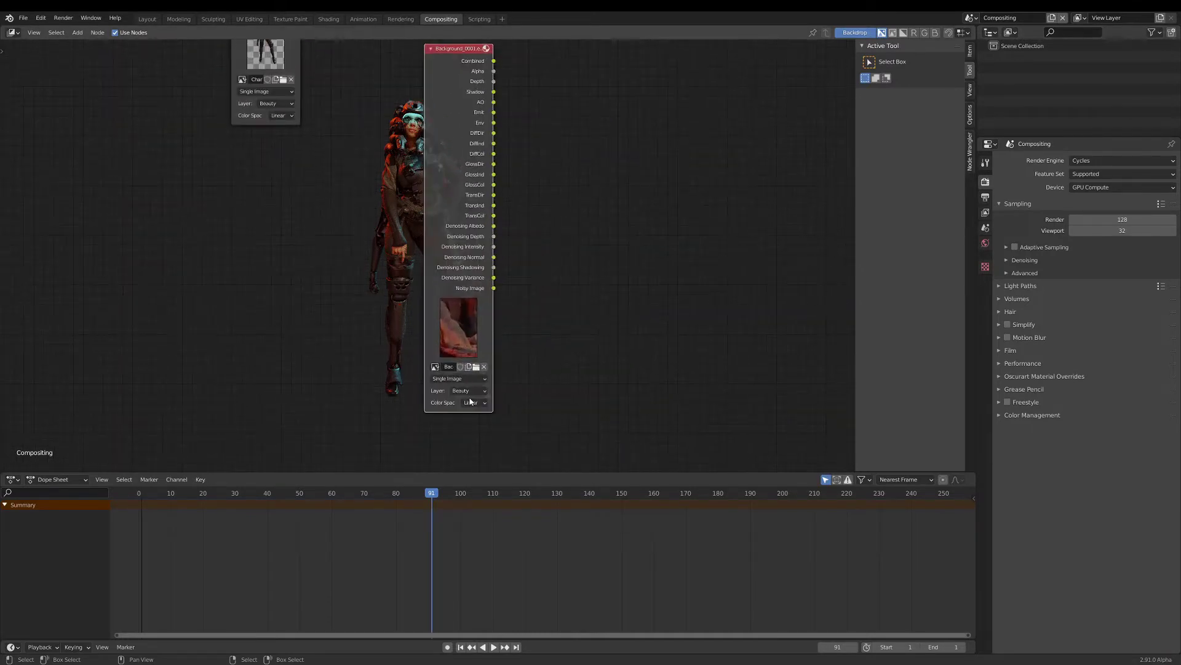
left_click(473, 394)
scroll(556, 342, "down", 2)
middle_click_drag(569, 312, 596, 359)
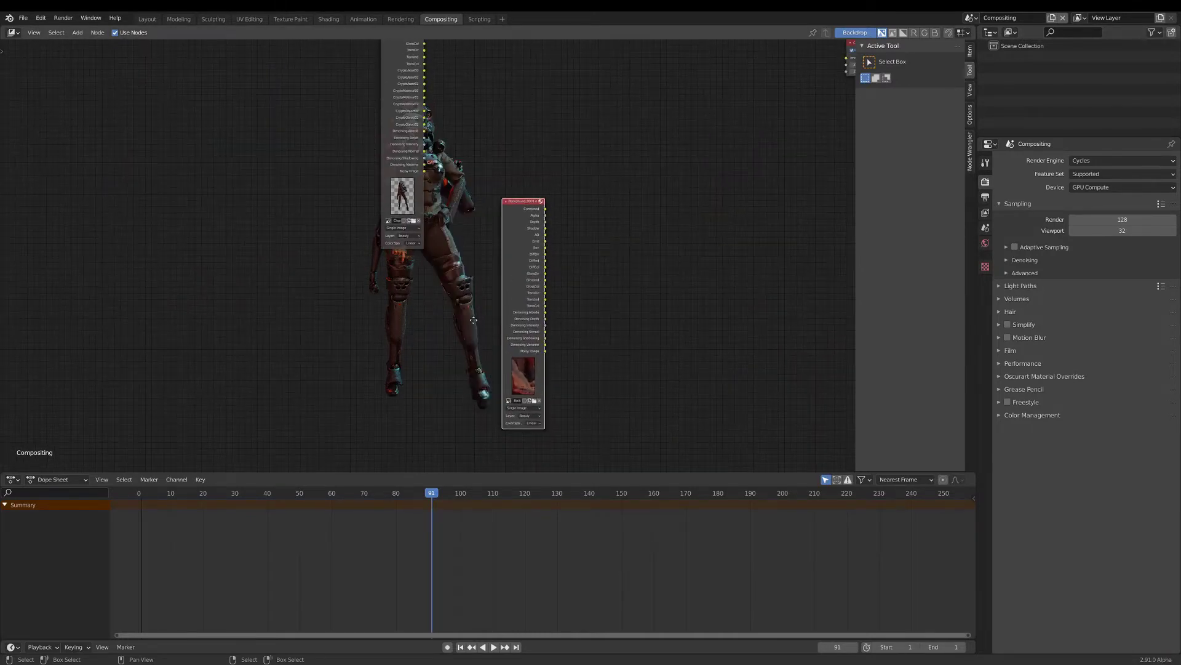
left_click_drag(517, 275, 394, 329)
scroll(475, 291, "down", 1)
scroll(475, 292, "down", 2)
middle_click_drag(474, 286, 385, 299)
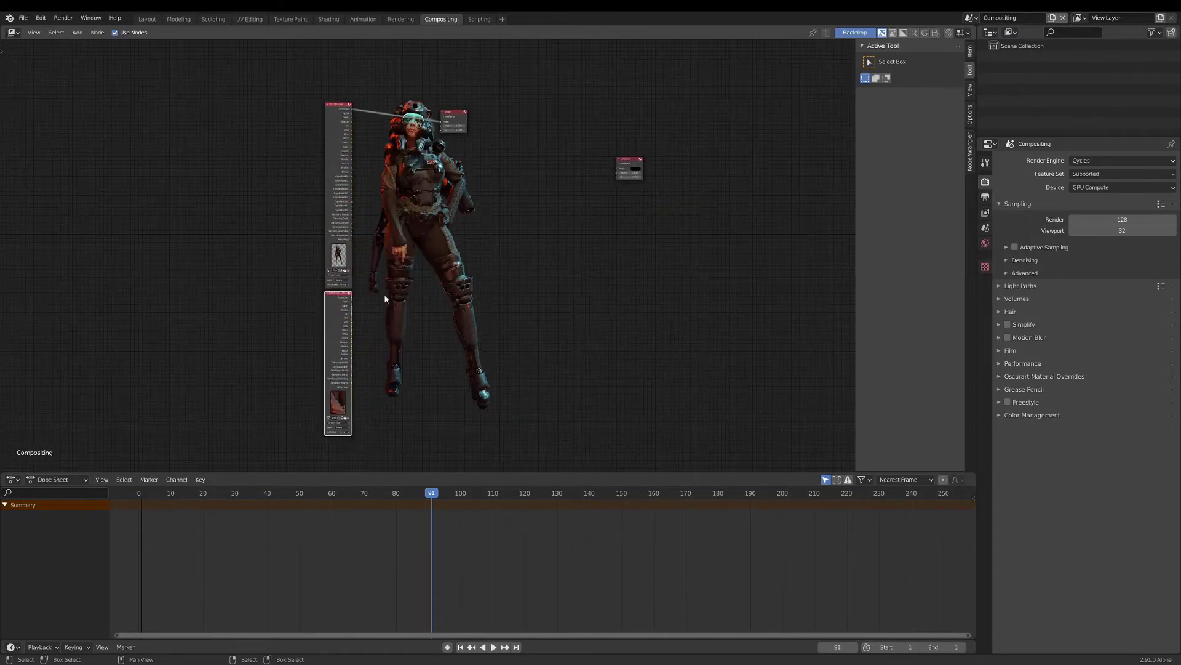
Preview the Background_0001.exr node's Combined output in the Viewer and shrink the backdrop image.
scroll(368, 298, "up", 3)
left_click(327, 302, "ctrl+shift")
scroll(511, 287, "down", 1)
scroll(513, 288, "down", 3)
middle_click_drag(520, 284, 410, 290)
key("v")
key("v")
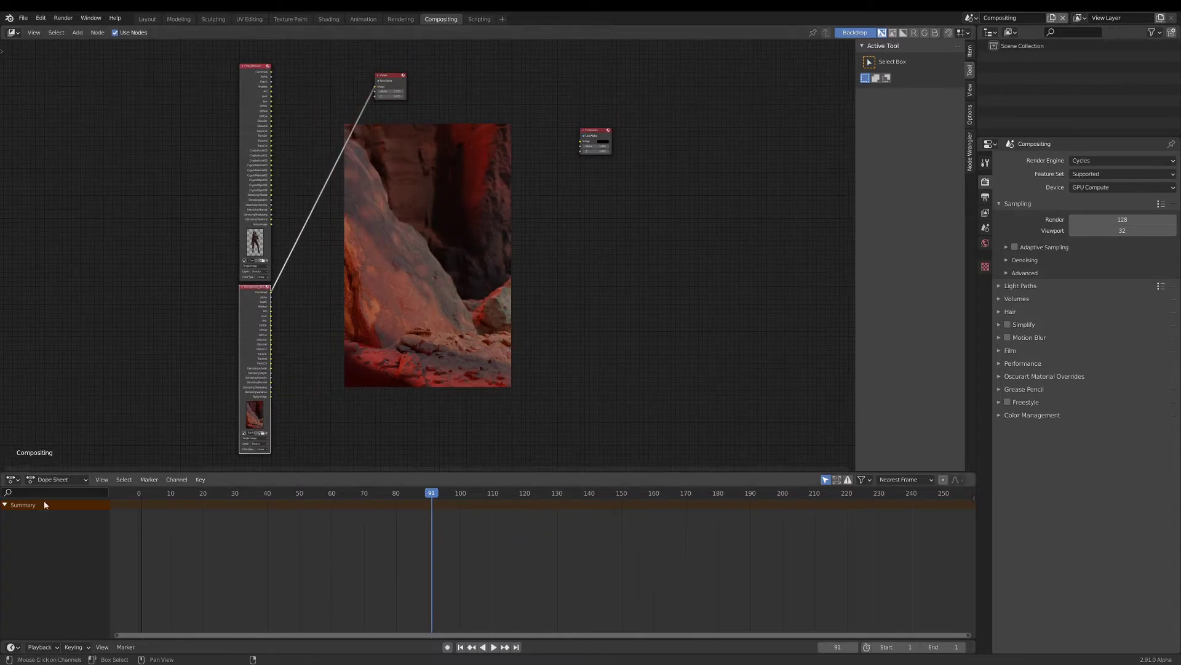
Change the Dope Sheet area to an Image Editor and swap it with the compositor area.
left_click(14, 481)
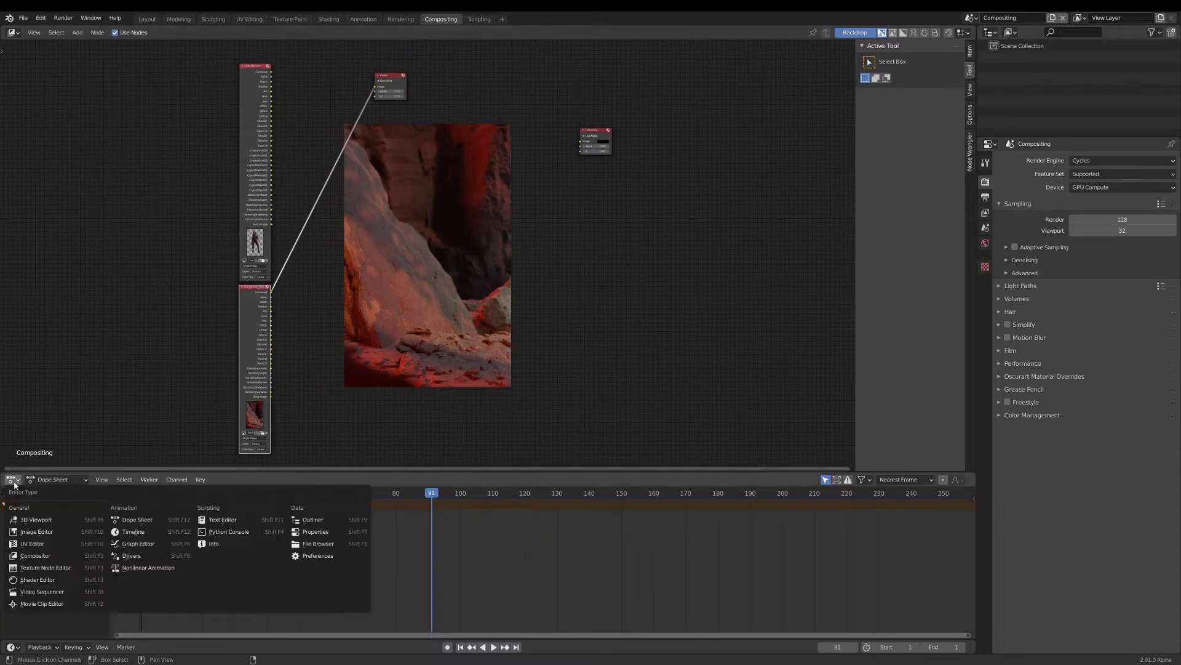
left_click(37, 532)
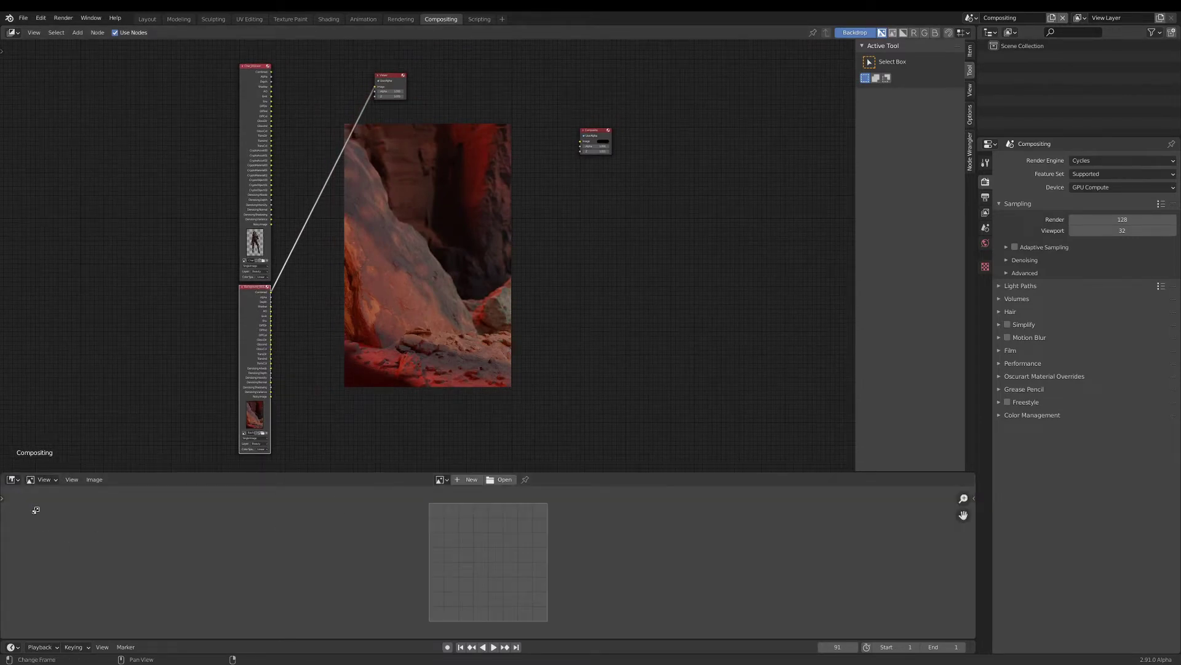
left_click_drag(35, 510, 41, 511, "ctrl")
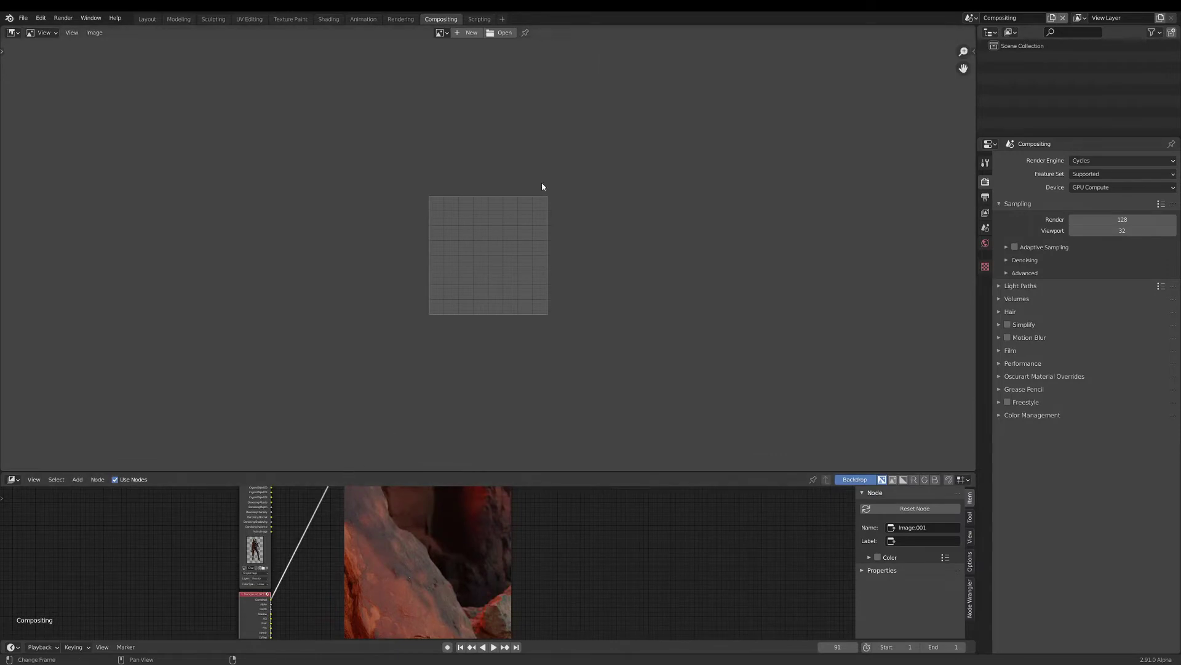
Display the Viewer Node image in the Image Editor.
left_click(442, 33)
type("v")
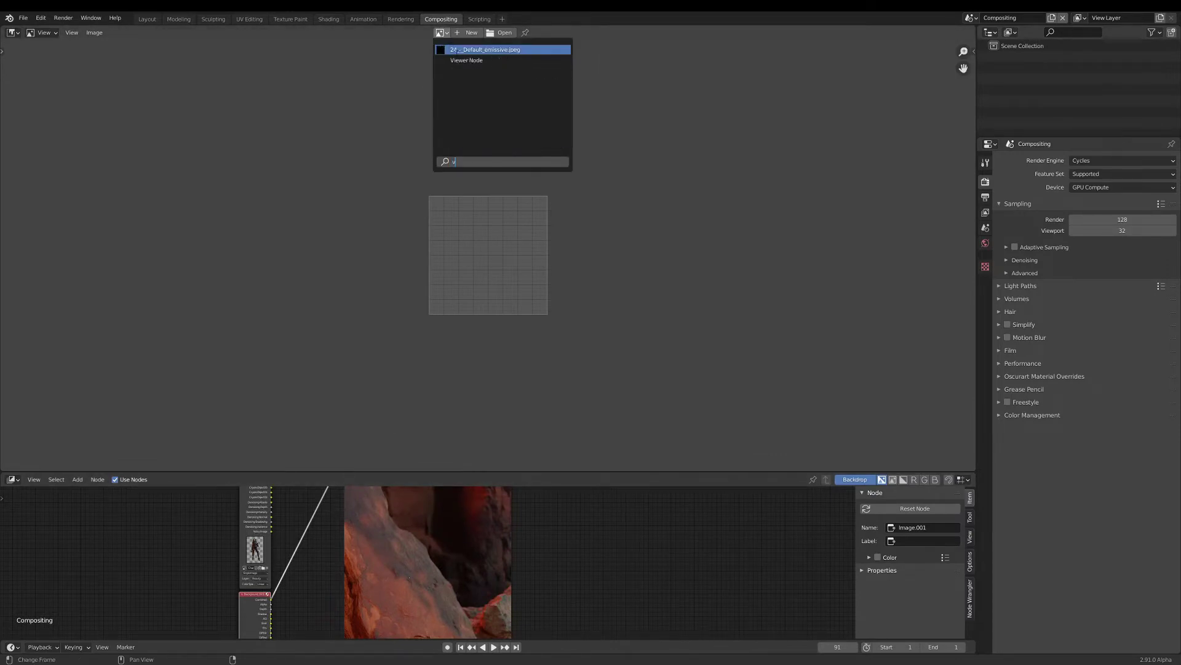
left_click(466, 61)
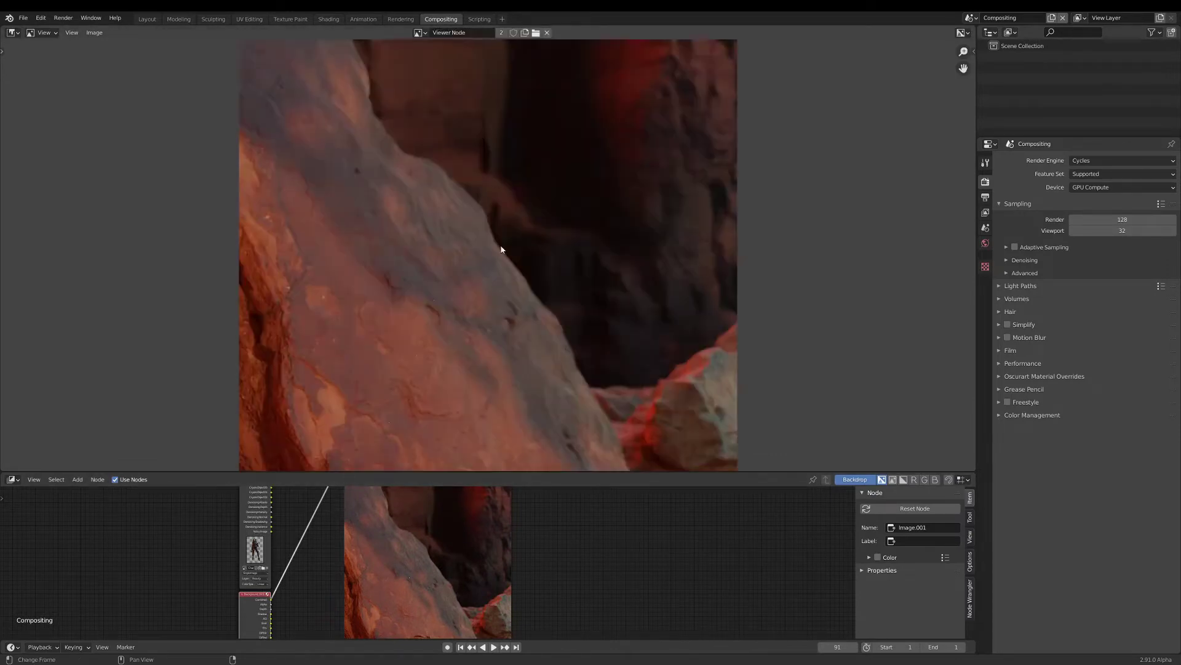
Turn off the compositor's backdrop and enlarge the node editor area, fitting the whole image in the Image Editor.
left_click(870, 481)
left_click_drag(741, 472, 724, 311)
scroll(431, 190, "down", 4)
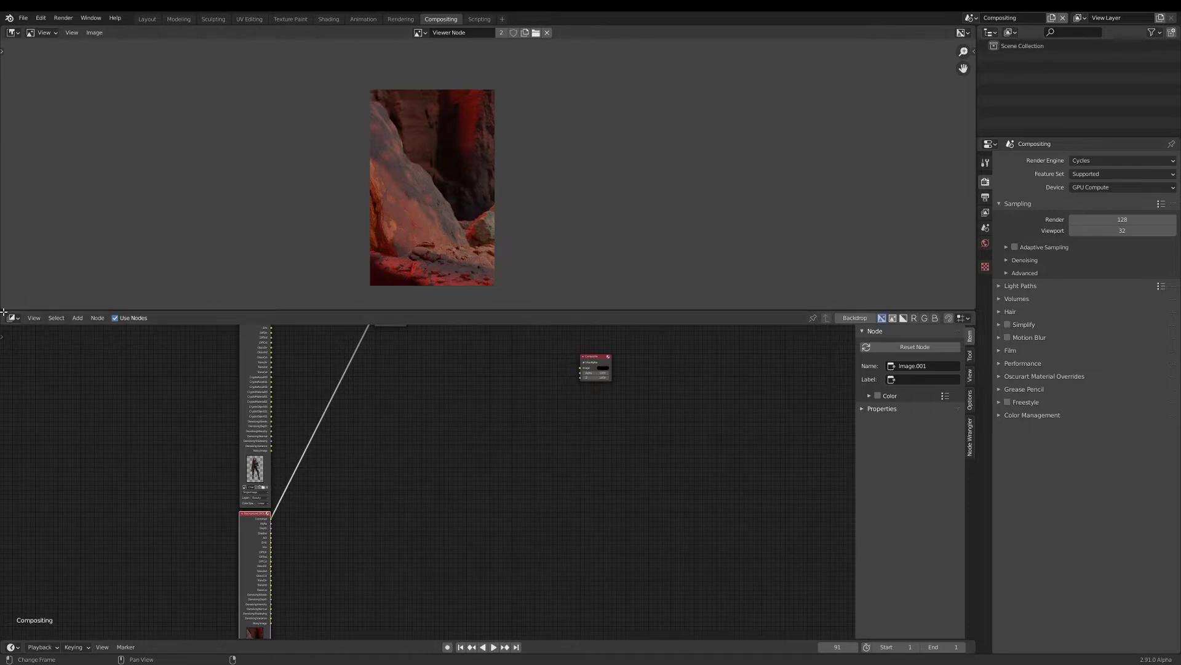
Rearrange the areas so a narrow Image Editor and a wider, full-height node editor sit side by side.
left_click_drag(6, 318, 581, 357)
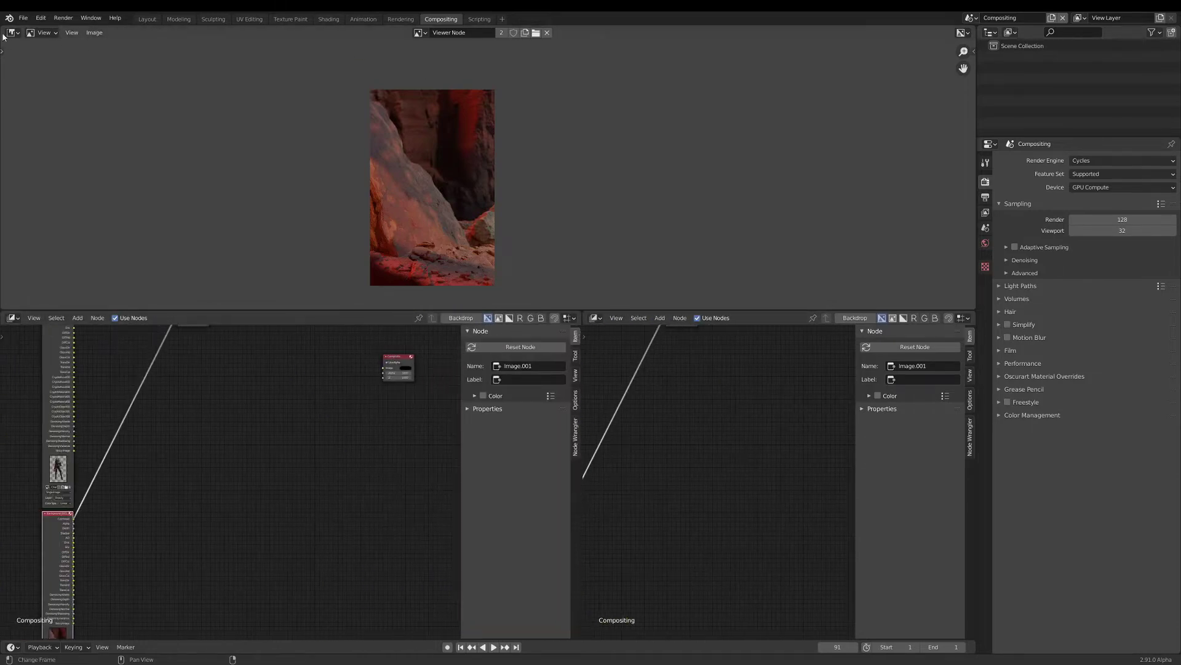
left_click_drag(6, 32, 582, 248)
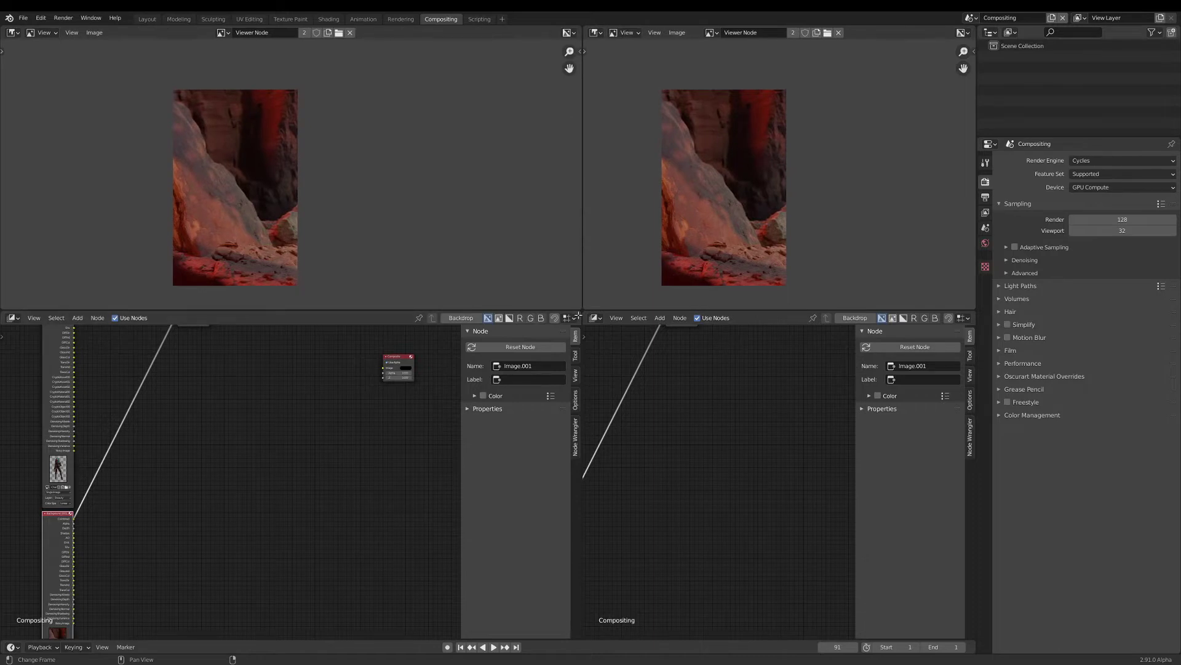
left_click_drag(580, 309, 511, 184)
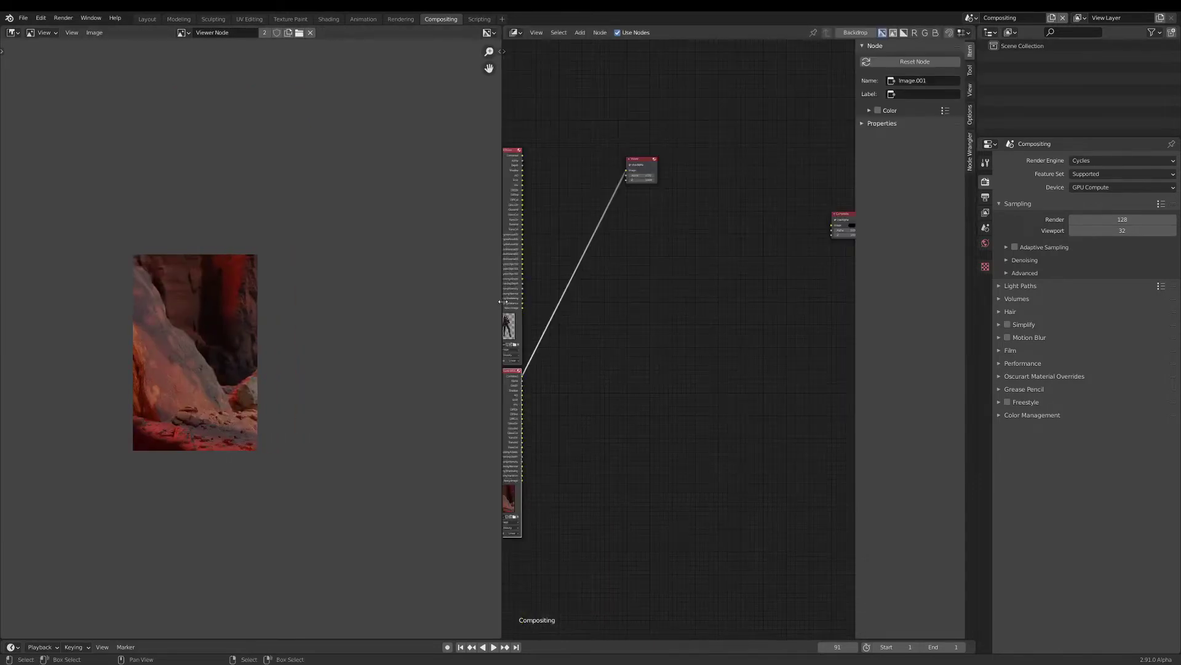
left_click_drag(503, 290, 351, 290)
middle_click_drag(498, 269, 592, 273)
scroll(124, 366, "up", 3)
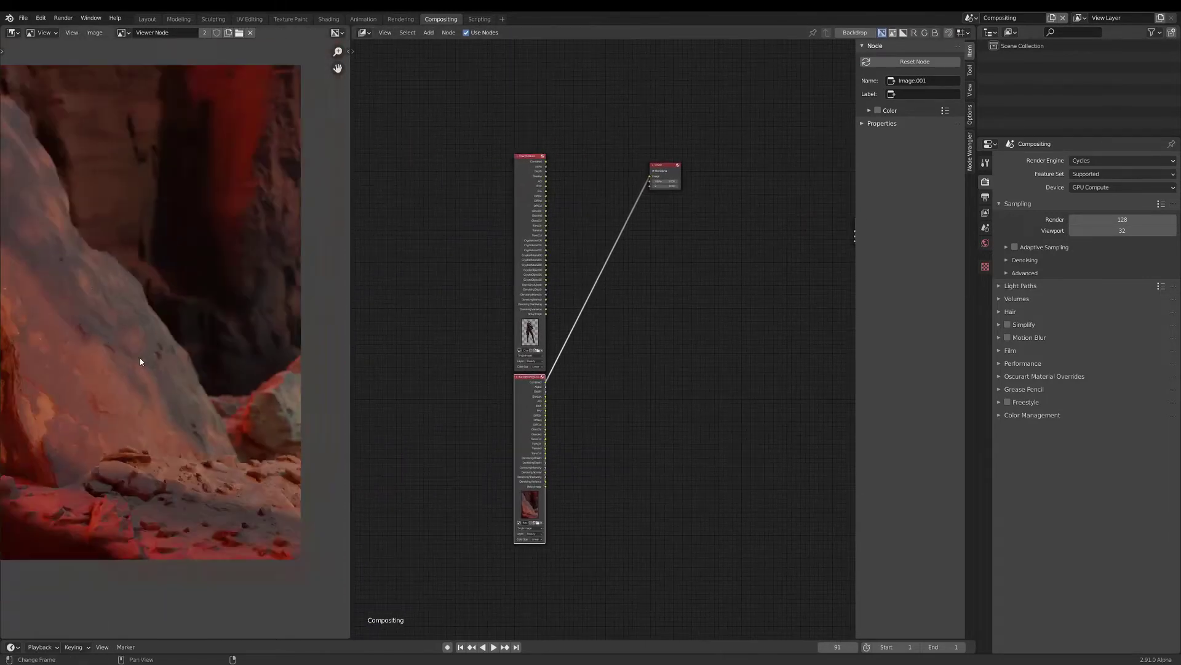
Move the Viewer node well away from the Char and Background image nodes to free up space between them.
scroll(169, 347, "up", 1)
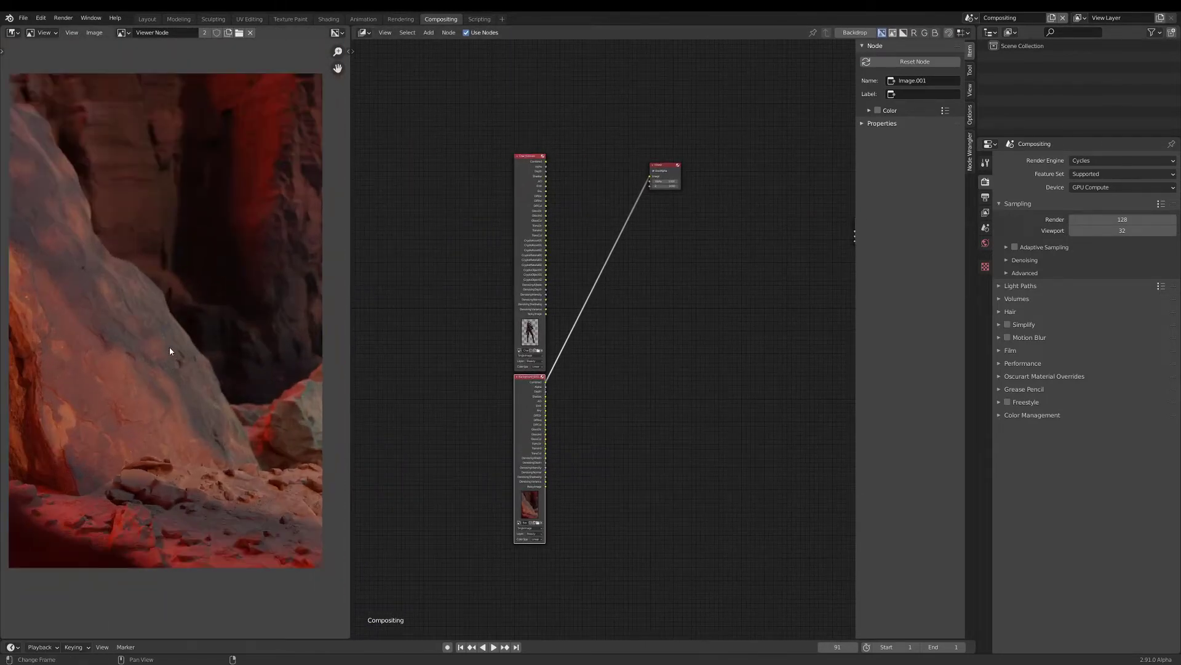
scroll(656, 366, "down", 1)
middle_click_drag(661, 358, 633, 369)
scroll(632, 357, "down", 2)
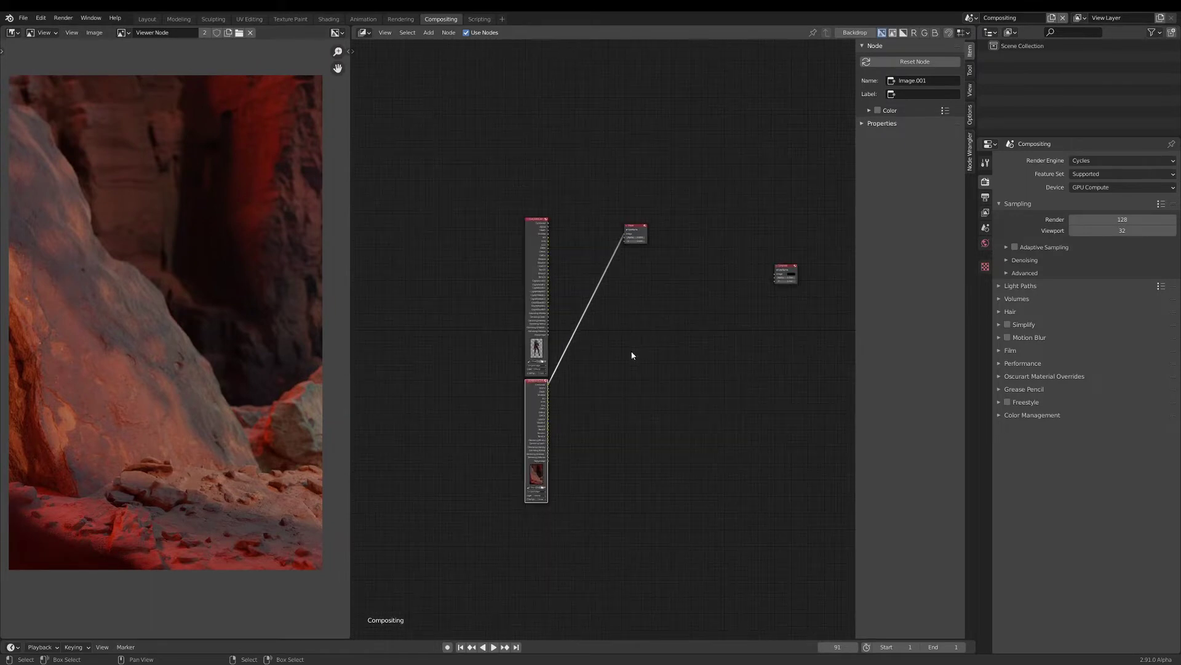
scroll(651, 254, "up", 3)
left_click_drag(642, 215, 710, 333)
scroll(609, 368, "down", 2)
middle_click_drag(409, 356, 579, 315)
scroll(579, 315, "up", 3)
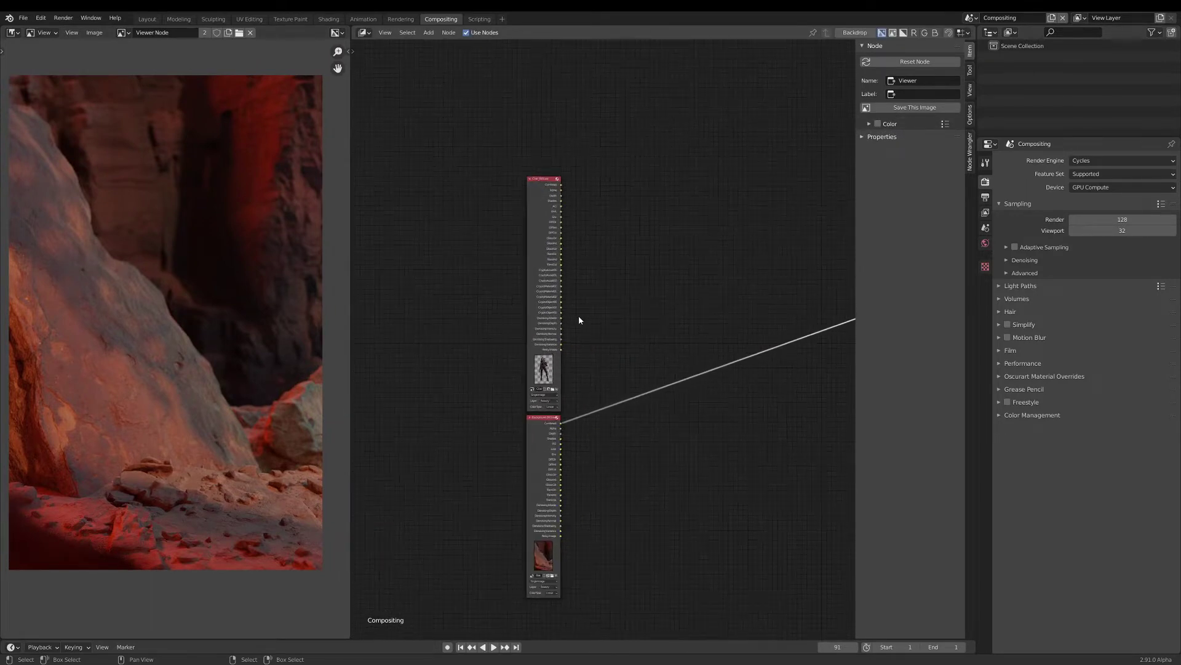
left_click(548, 271)
scroll(559, 277, "down", 1)
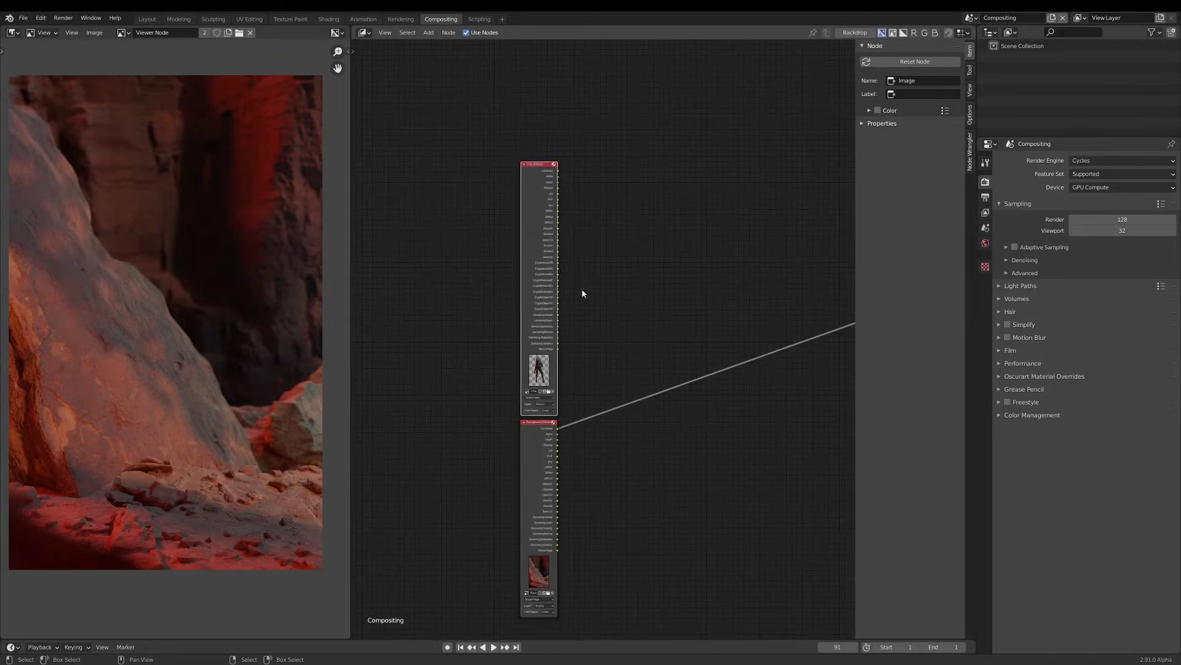
Switch to the Shadow scene in the Layout workspace and look through its camera.
left_click(971, 17)
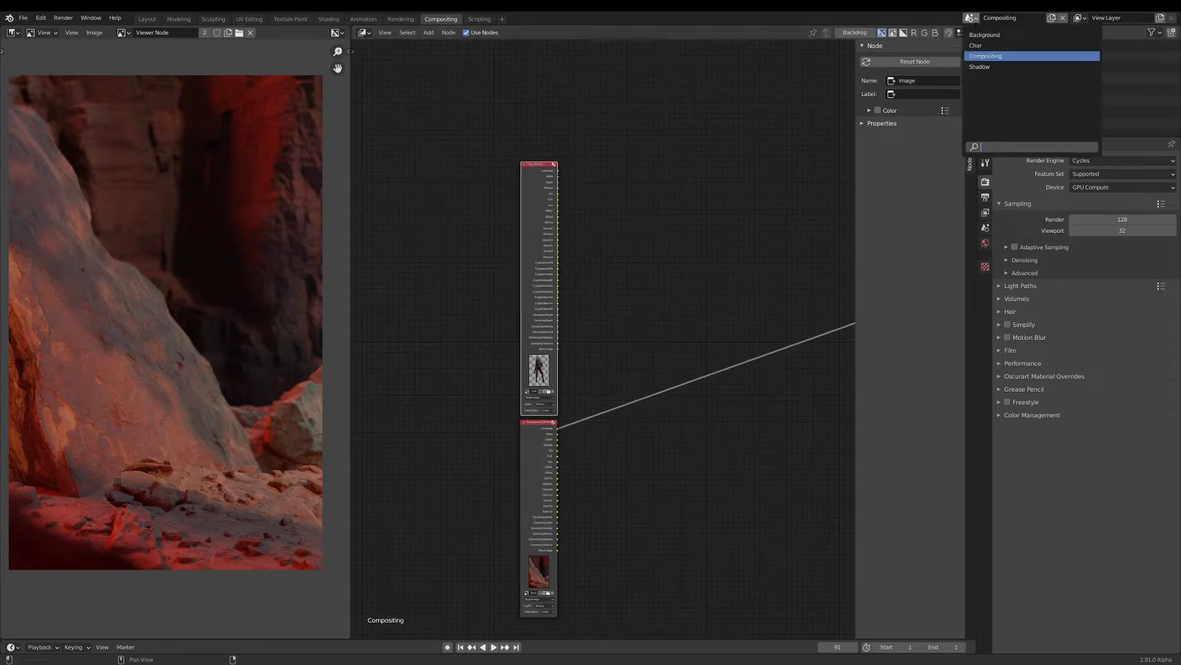
left_click(981, 66)
left_click(147, 19)
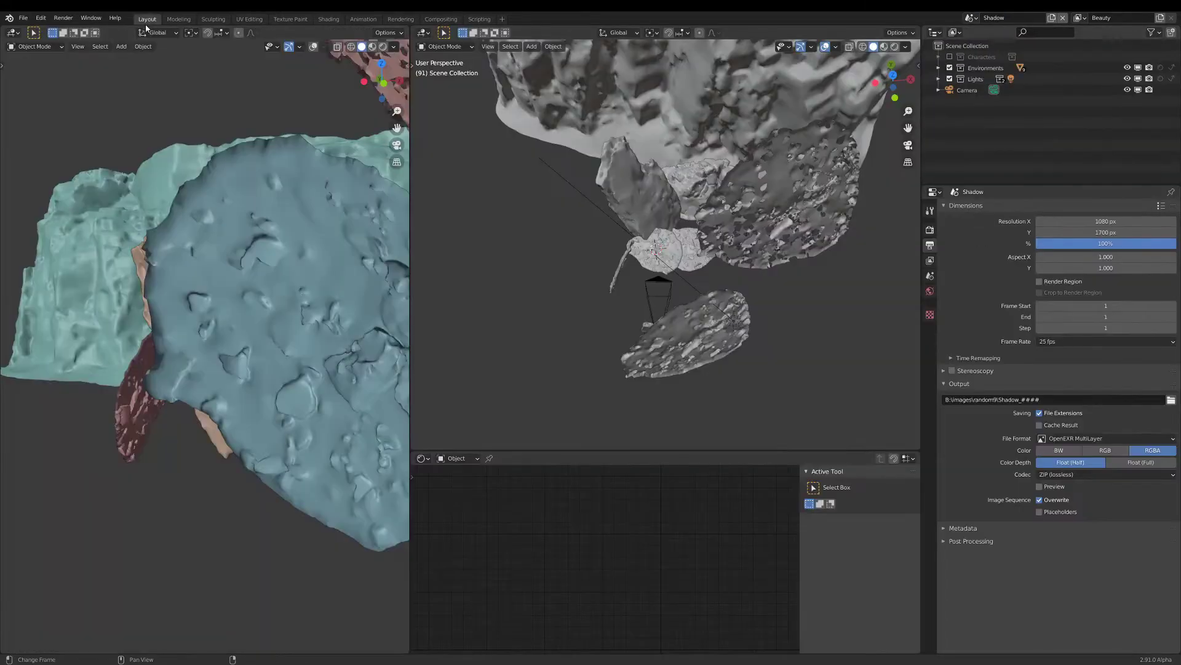
key("KP_0")
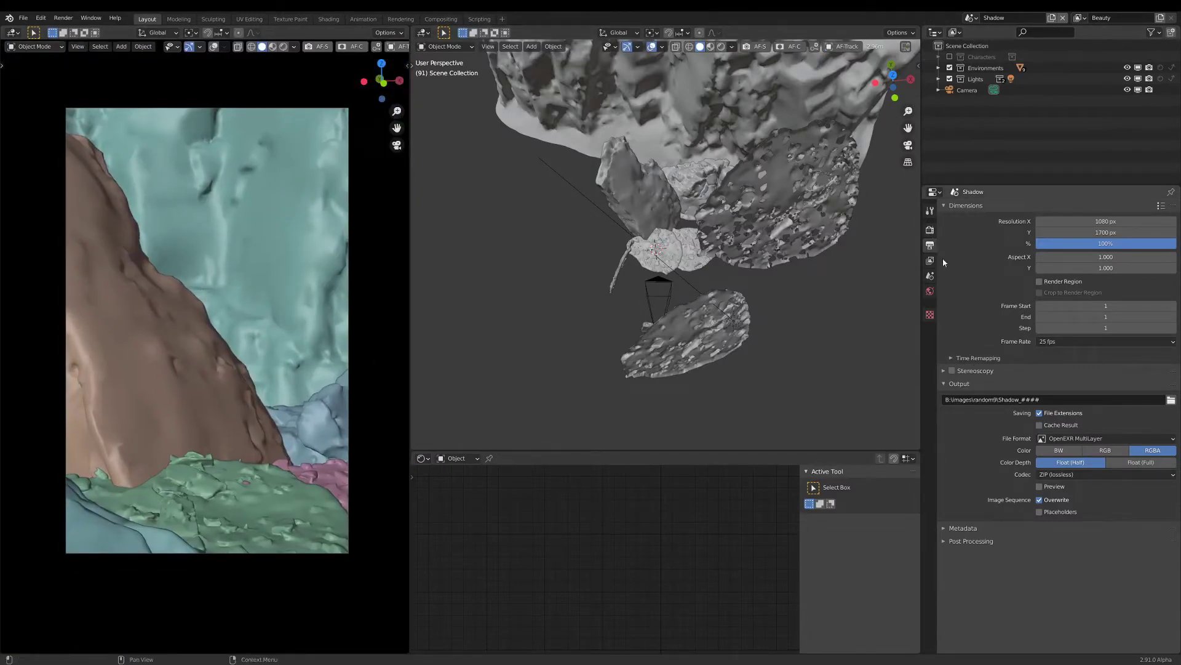
Check the Shadow scene's render settings, view layer passes and lights collection, and render the scene as an animation.
left_click(931, 231)
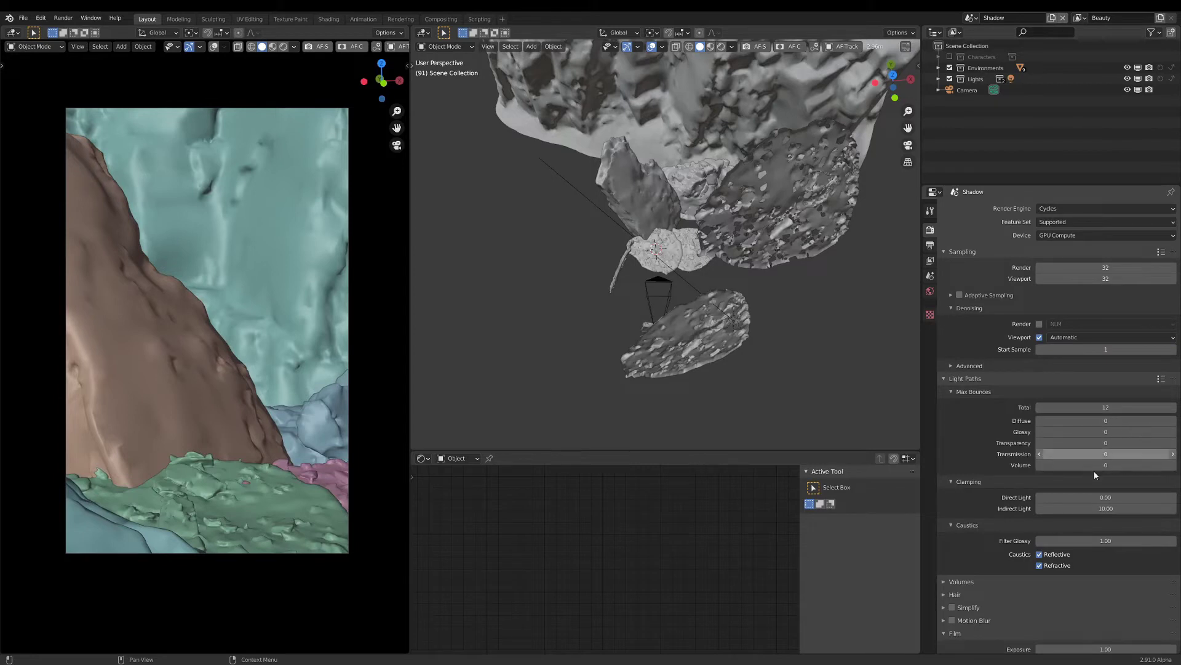
left_click(931, 261)
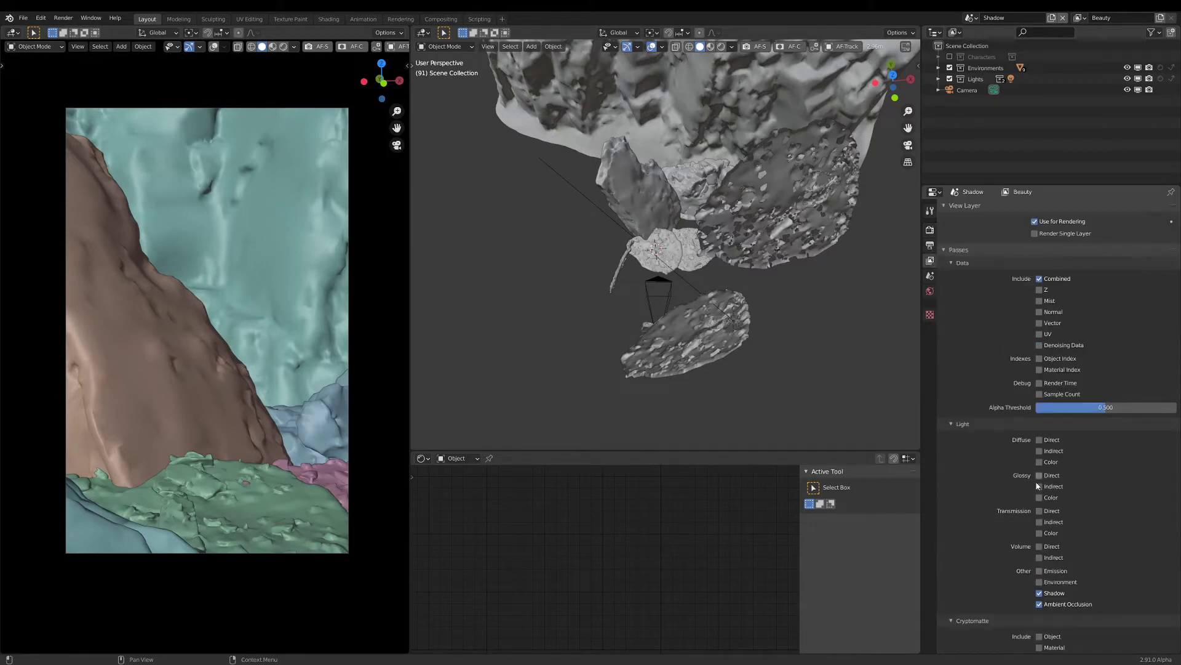
scroll(1038, 486, "down", 8)
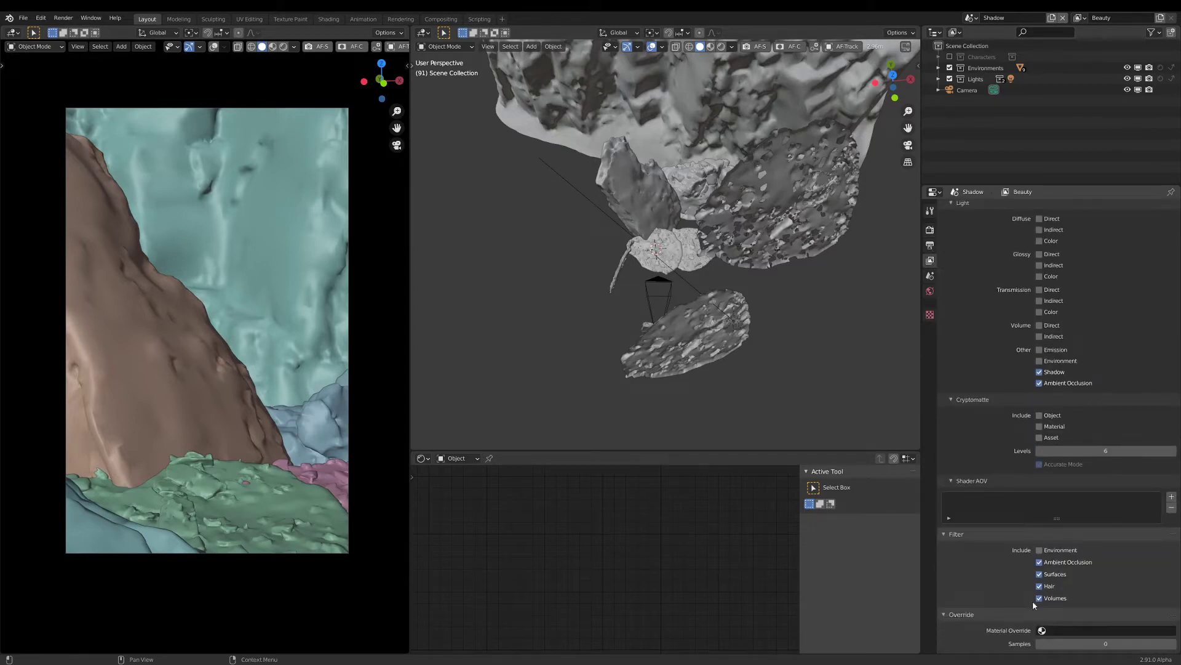
scroll(1041, 584, "up", 8)
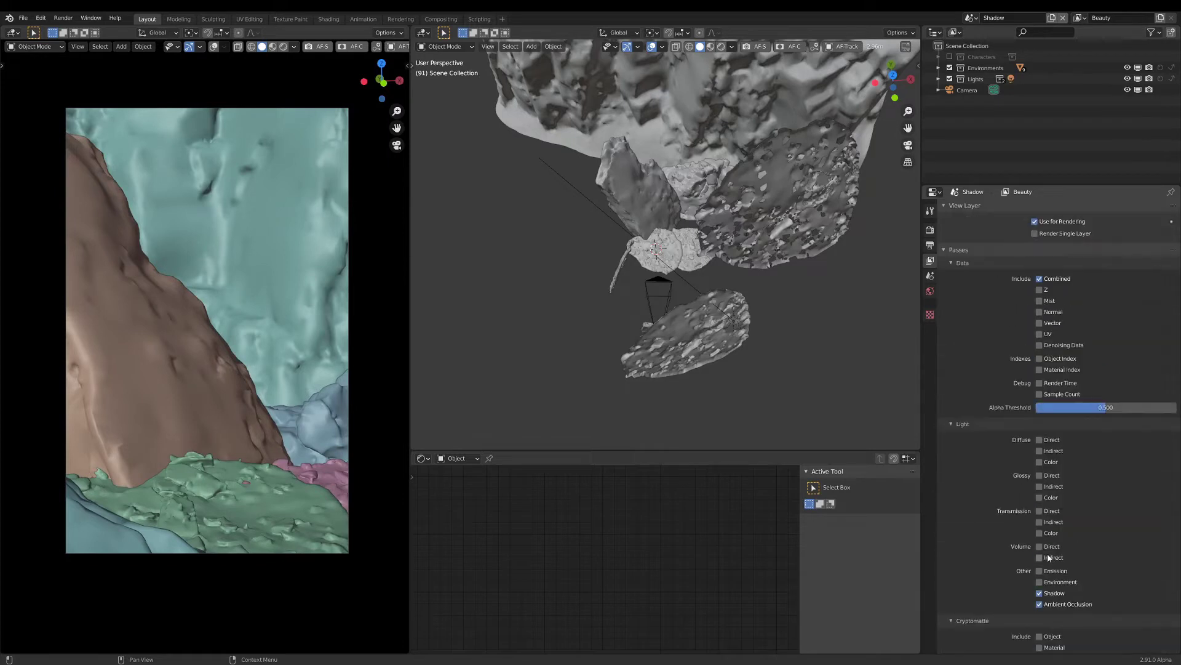
left_click(937, 80)
left_click(937, 81)
left_click(64, 18)
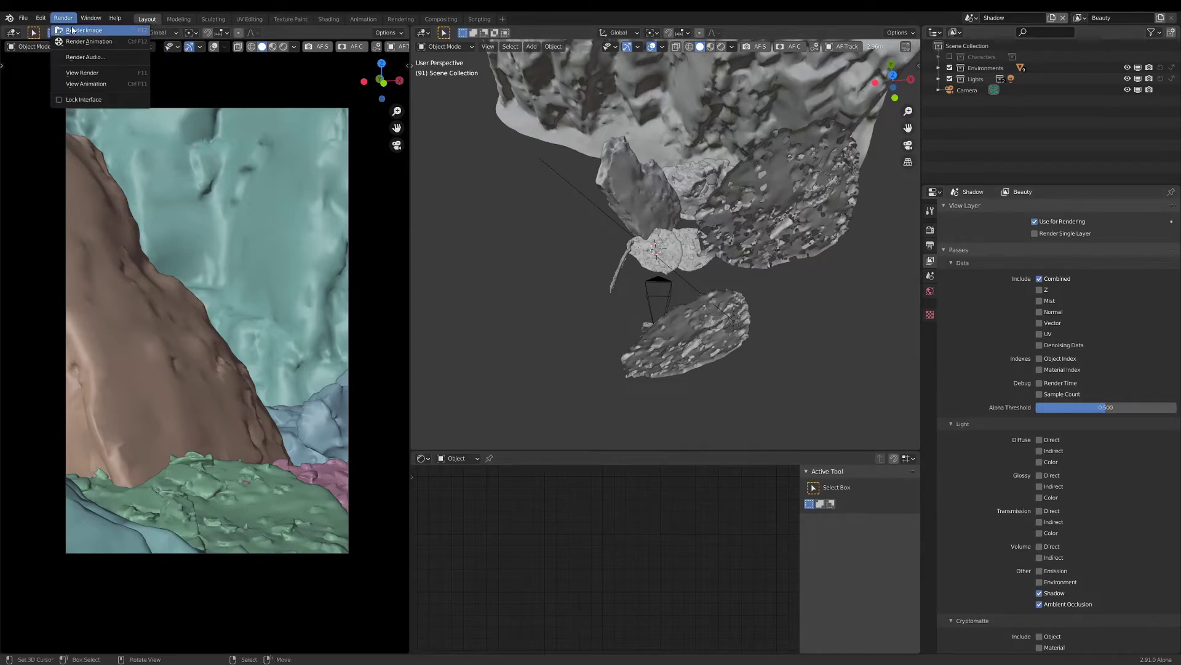
left_click(80, 42)
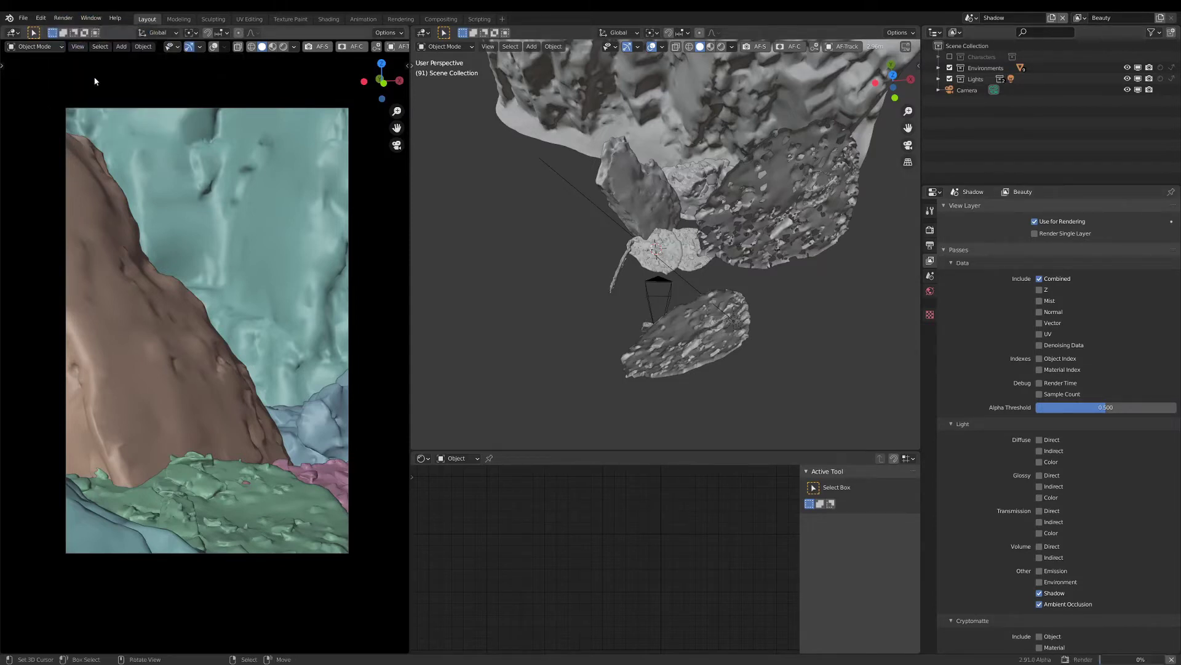
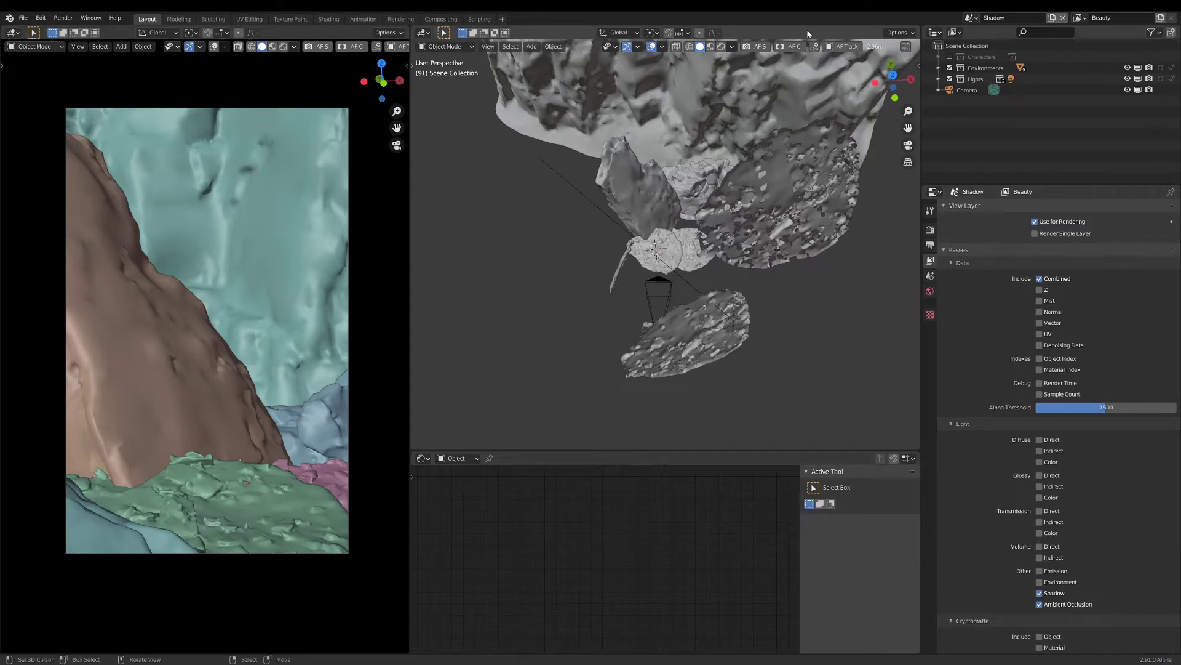
Return to the Compositing scene and its compositing workspace.
left_click(971, 17)
left_click(996, 46)
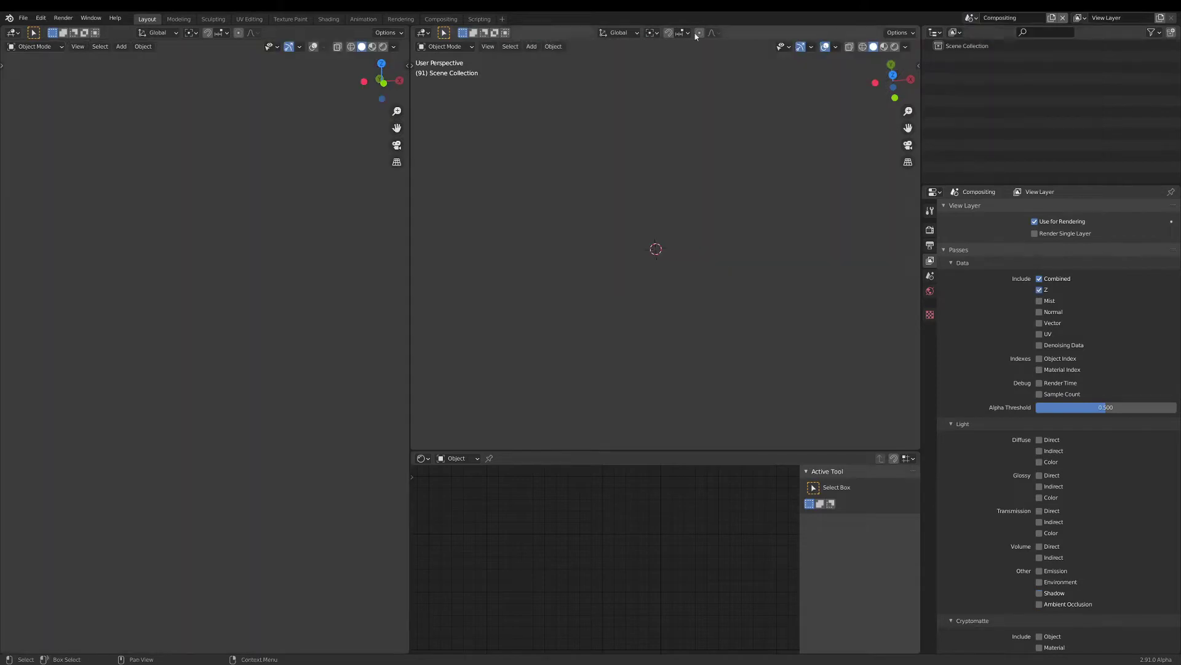
left_click(456, 20)
Add an Image input node and load the rendered Shadow_0001 EXR file into it.
middle_click_drag(582, 333, 566, 266)
key("shift+a")
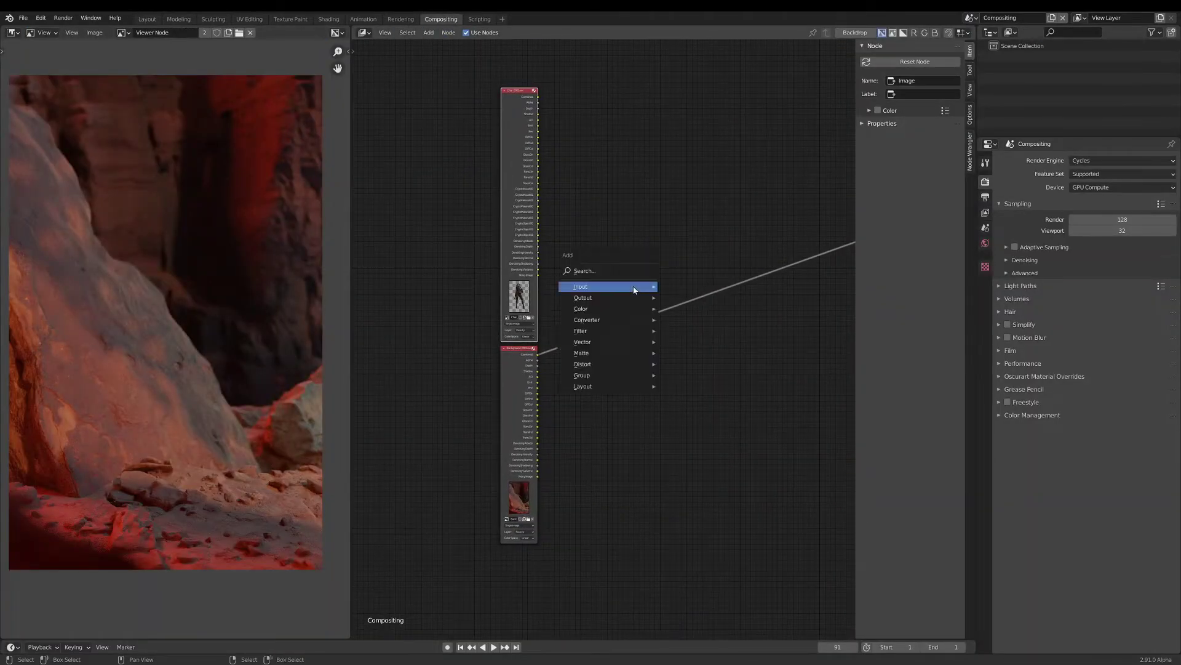
mouse_move(634, 290)
left_click(683, 325)
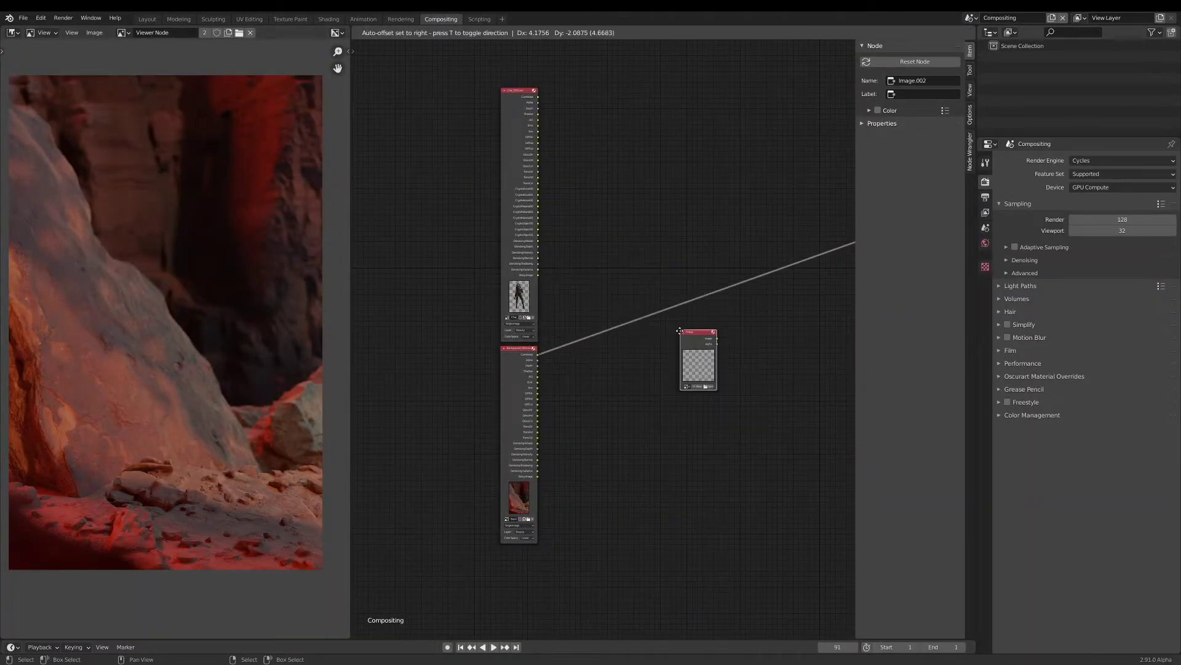
left_click(698, 391)
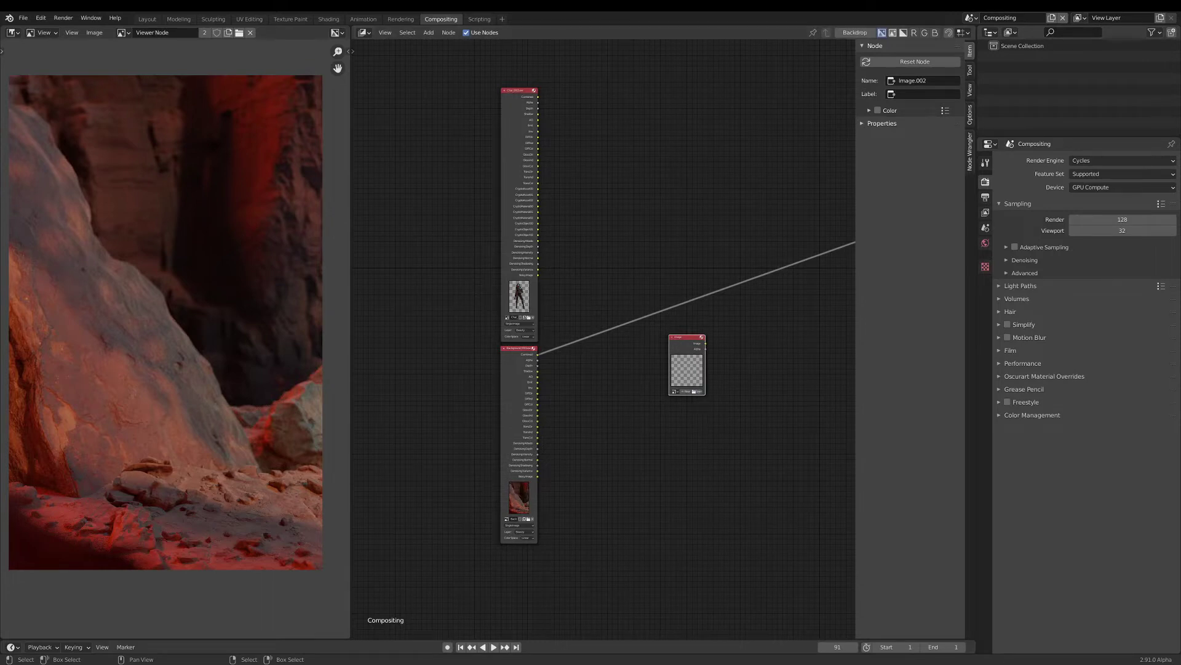
left_click(678, 237)
left_click(998, 541)
scroll(704, 355, "up", 5)
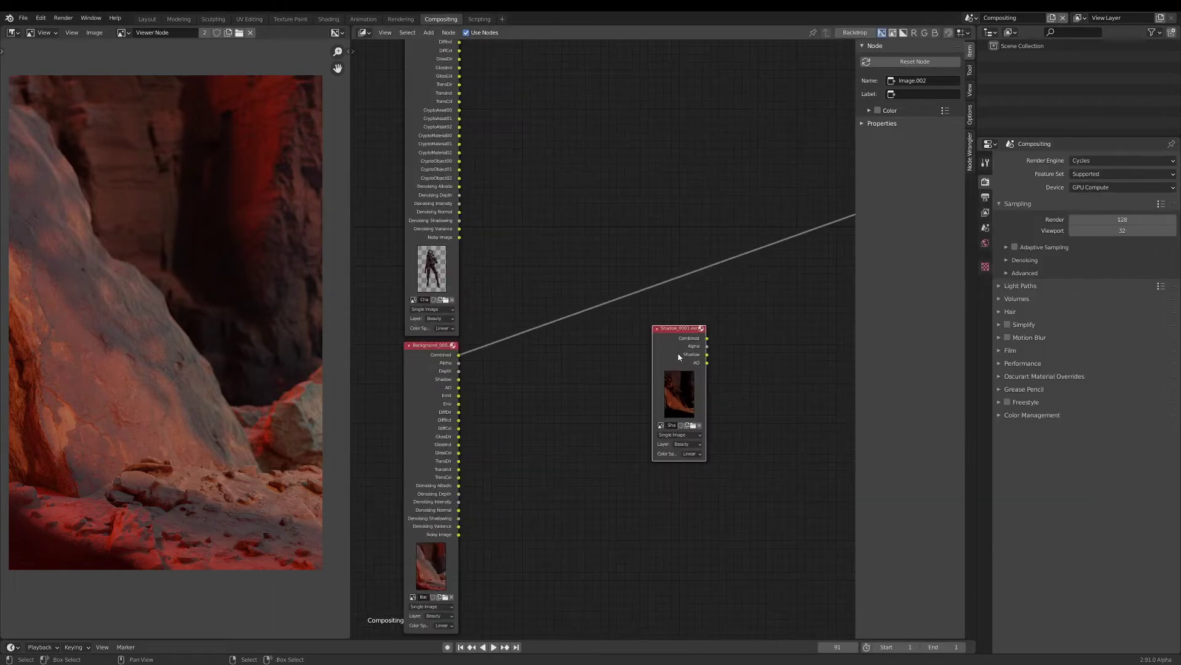
Place the Shadow image node apart from the Background node and slightly widen the node editor area.
left_click_drag(679, 357, 530, 401)
scroll(529, 400, "down", 5)
middle_click_drag(529, 401, 535, 348)
scroll(536, 347, "down", 3)
scroll(536, 345, "up", 3)
left_click_drag(537, 346, 681, 415)
scroll(483, 369, "up", 6)
left_click_drag(437, 330, 439, 332)
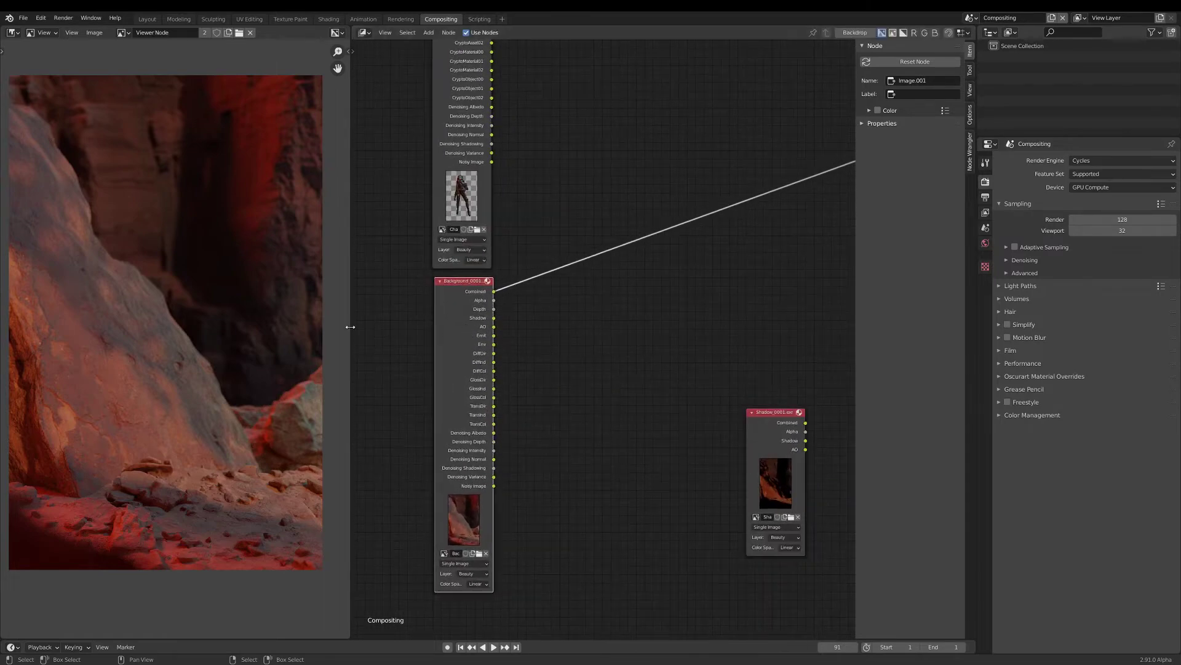
mouse_move(350, 327)
left_mouse_down()
mouse_move(308, 327)
mouse_move(331, 327)
left_mouse_up()
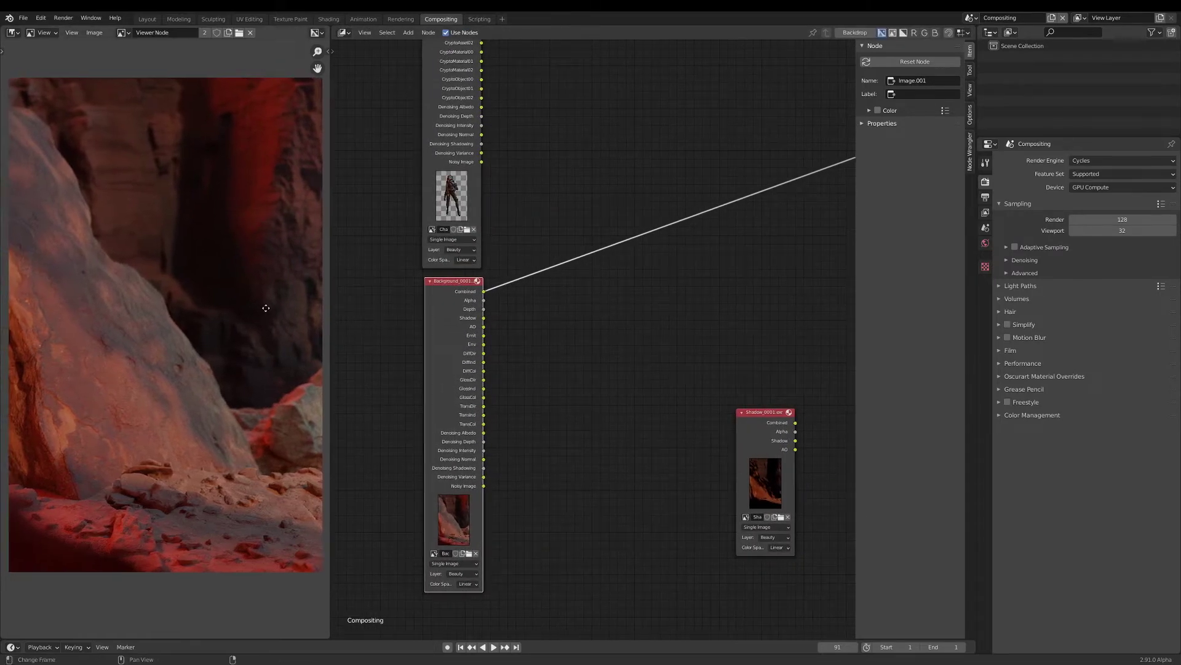
Cycle the viewer through the Background image node's passes up to DiffDir.
scroll(648, 331, "up", 1)
left_click(442, 342, "ctrl+shift")
left_click(442, 342, "ctrl+shift")
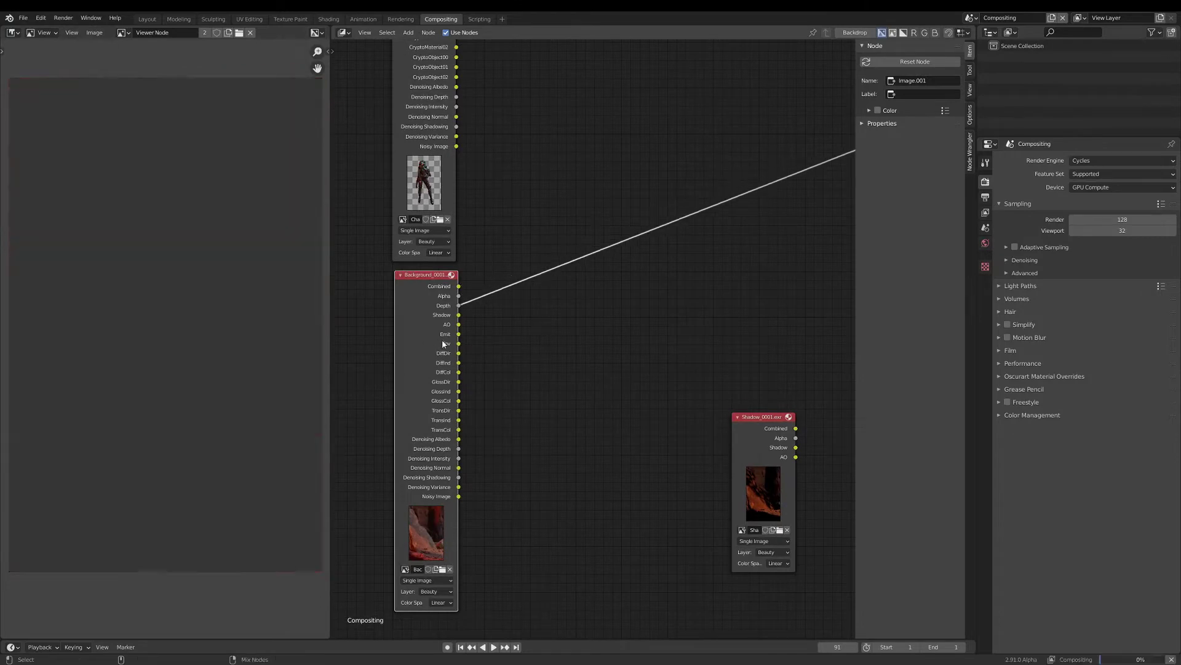
left_click(442, 341, "ctrl+shift")
left_click(443, 341, "ctrl+shift")
left_click(442, 342, "ctrl+shift")
left_click(443, 342, "ctrl+shift")
left_click(442, 342, "ctrl+shift")
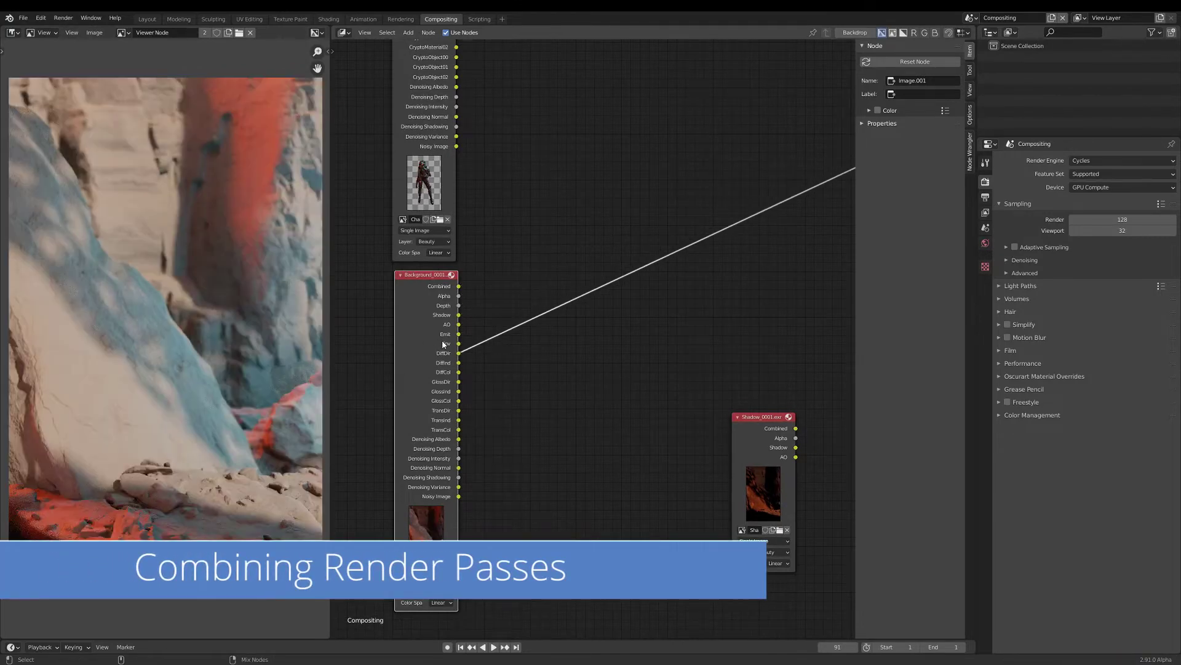
Add a Mix node beside the Background image node.
key("shift+a")
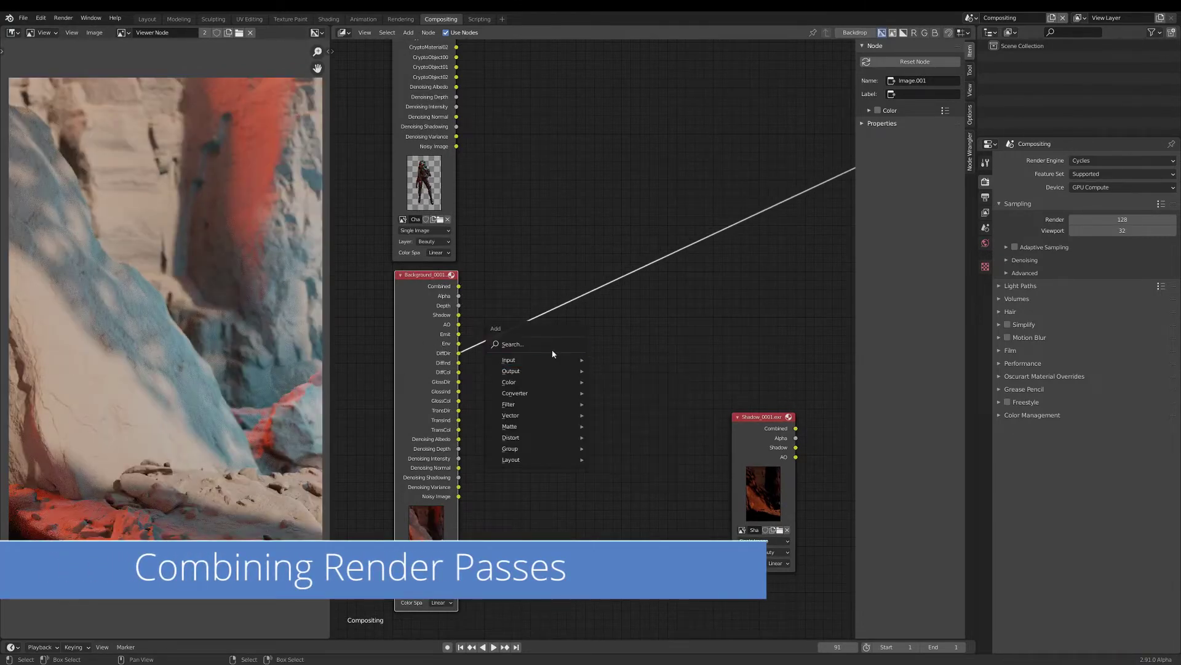
left_click(511, 344)
type("mix")
key("Return")
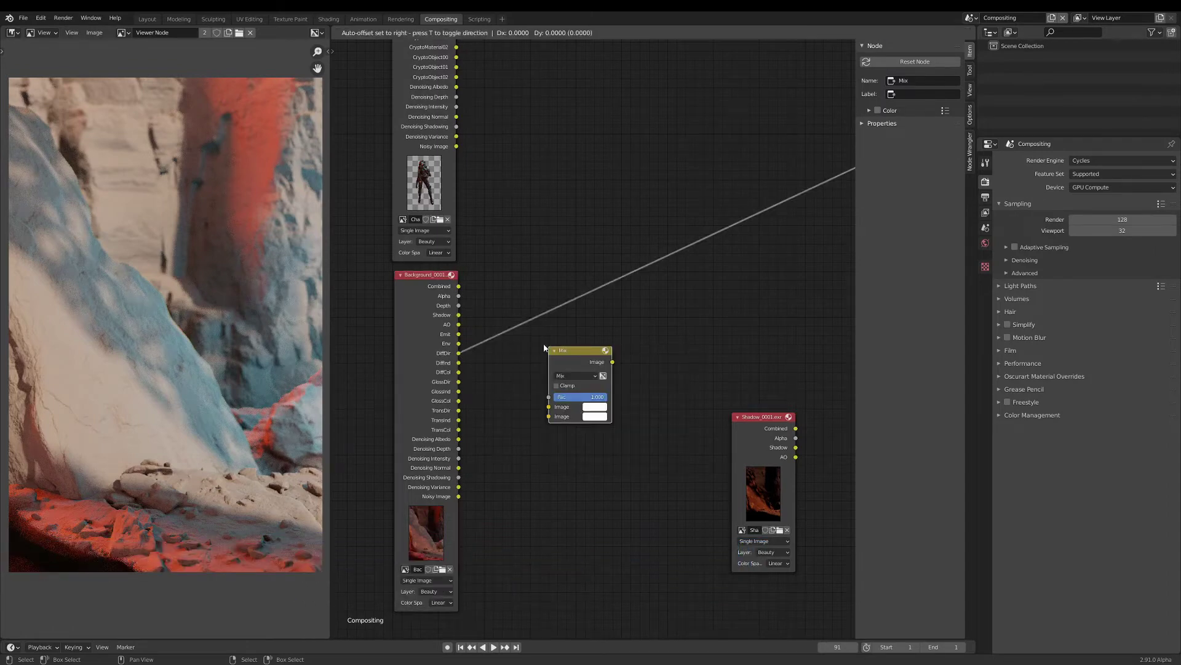
left_click(544, 348)
Connect the Background's DiffDir and DiffInd passes to the Mix node's two image inputs and set its blend mode to Add.
left_click_drag(458, 352, 498, 381)
left_click_drag(553, 409, 549, 407)
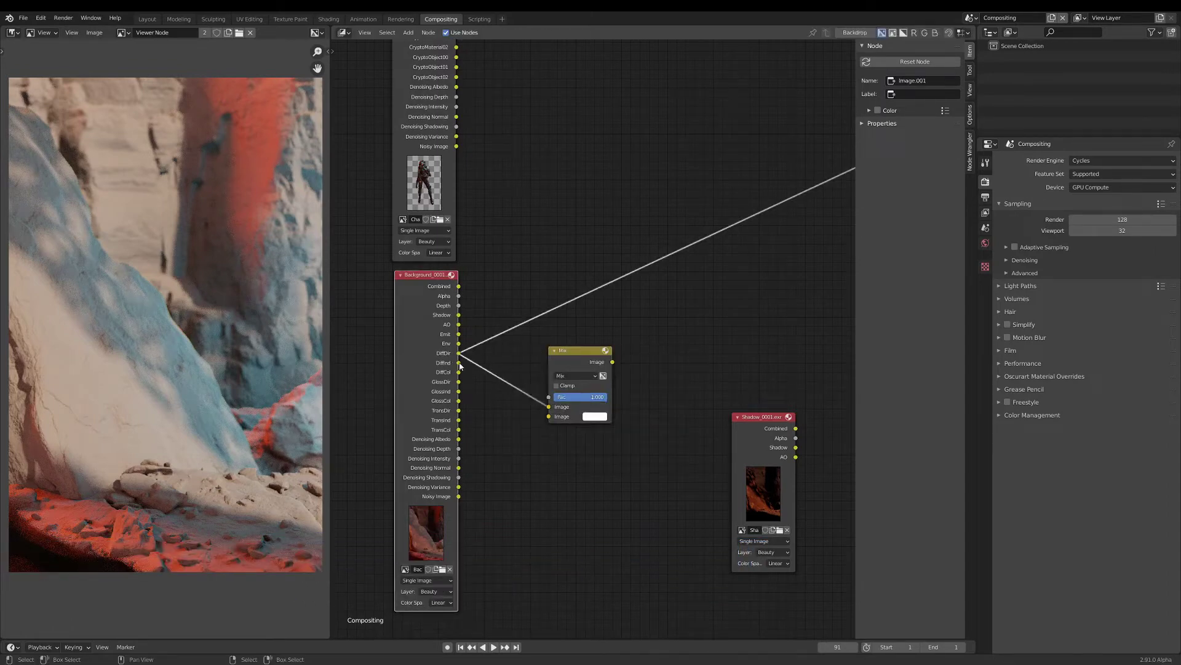
left_click_drag(459, 362, 568, 424)
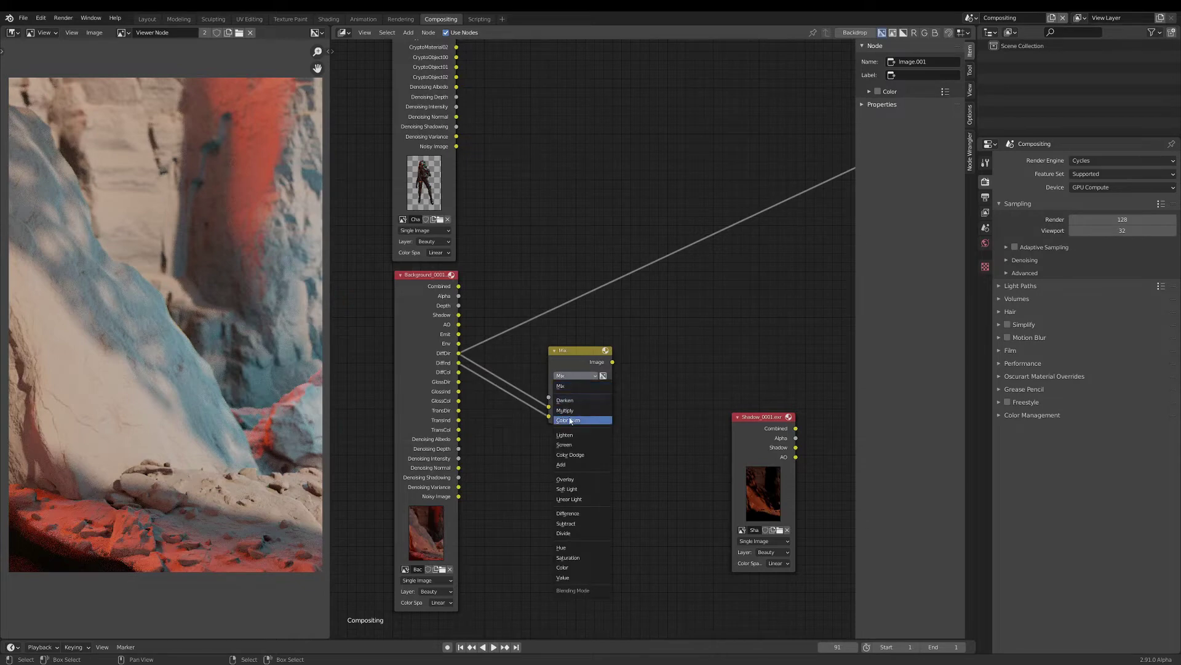
left_click(566, 464)
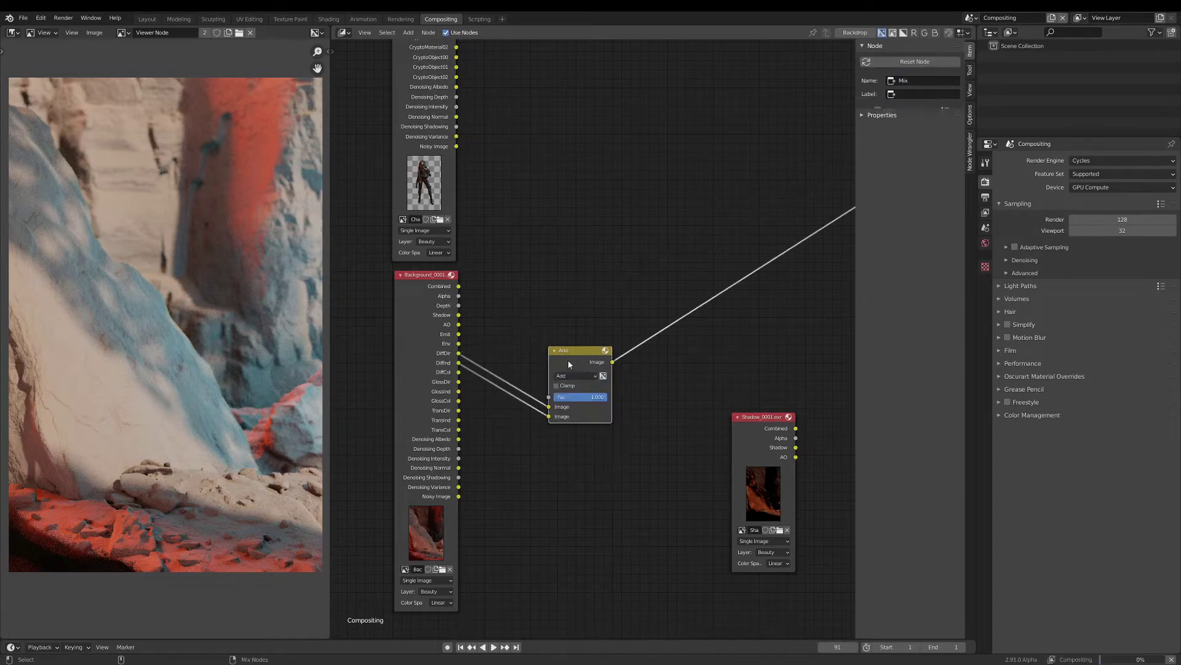
View the Add node, duplicate it after itself as a Multiply node and feed the DiffCol pass into the second image input.
left_click_drag(568, 360, 529, 356)
key("shift+d")
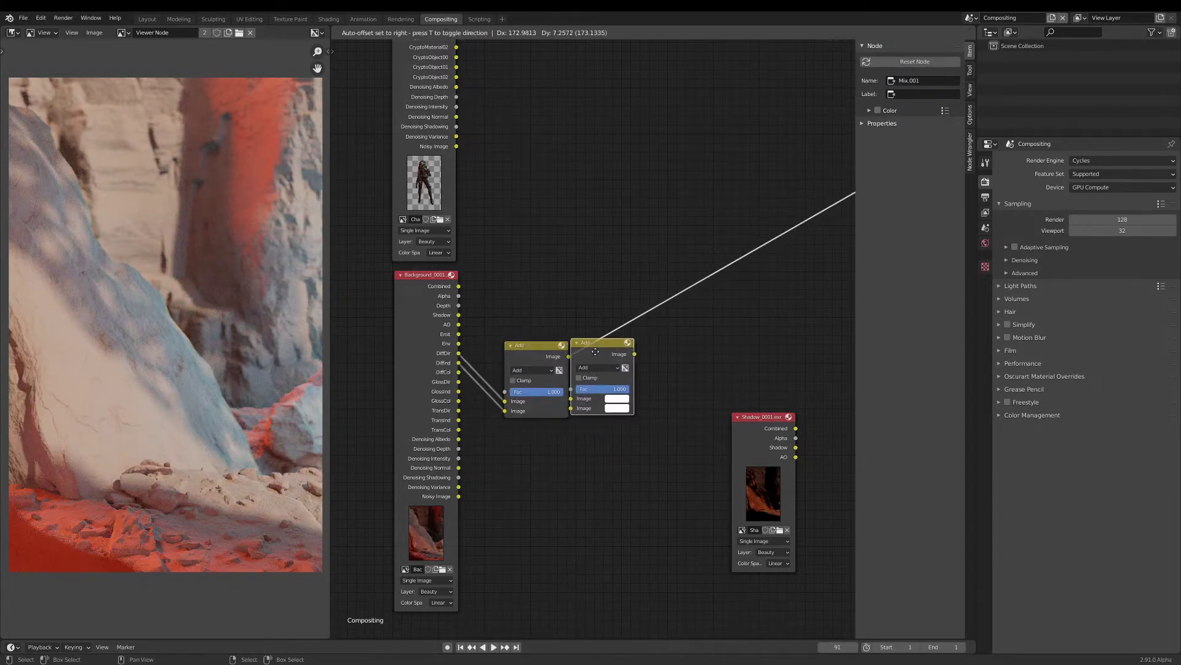
left_click(626, 357)
left_click(631, 370)
left_click(623, 404)
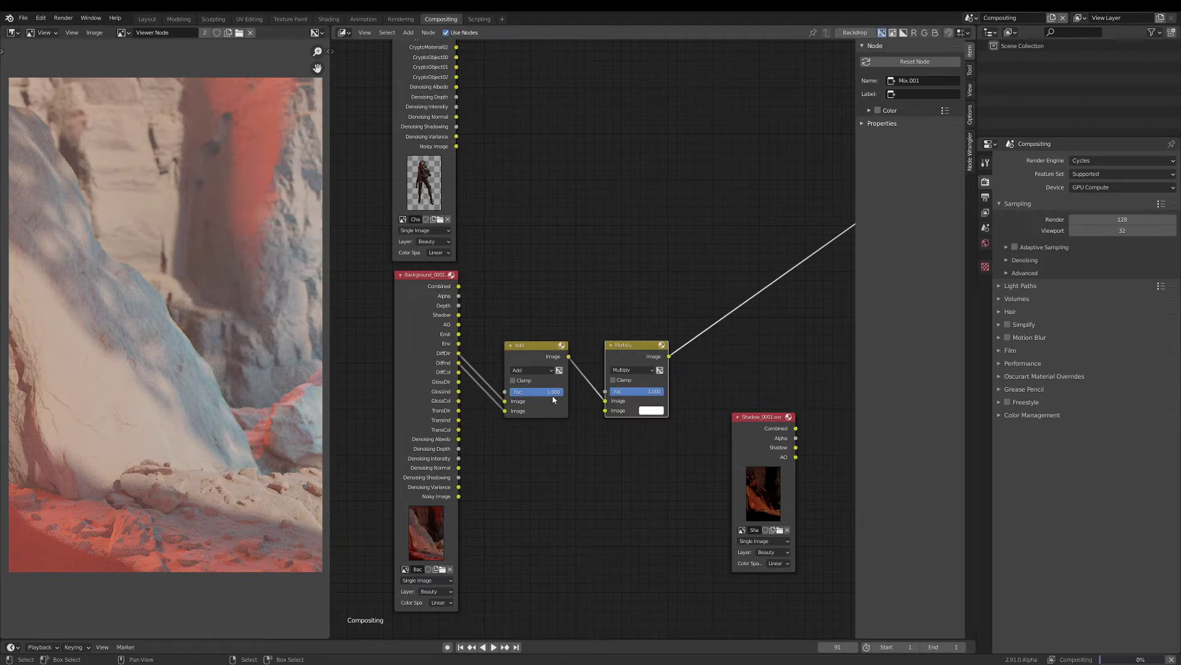
left_click_drag(458, 372, 605, 410)
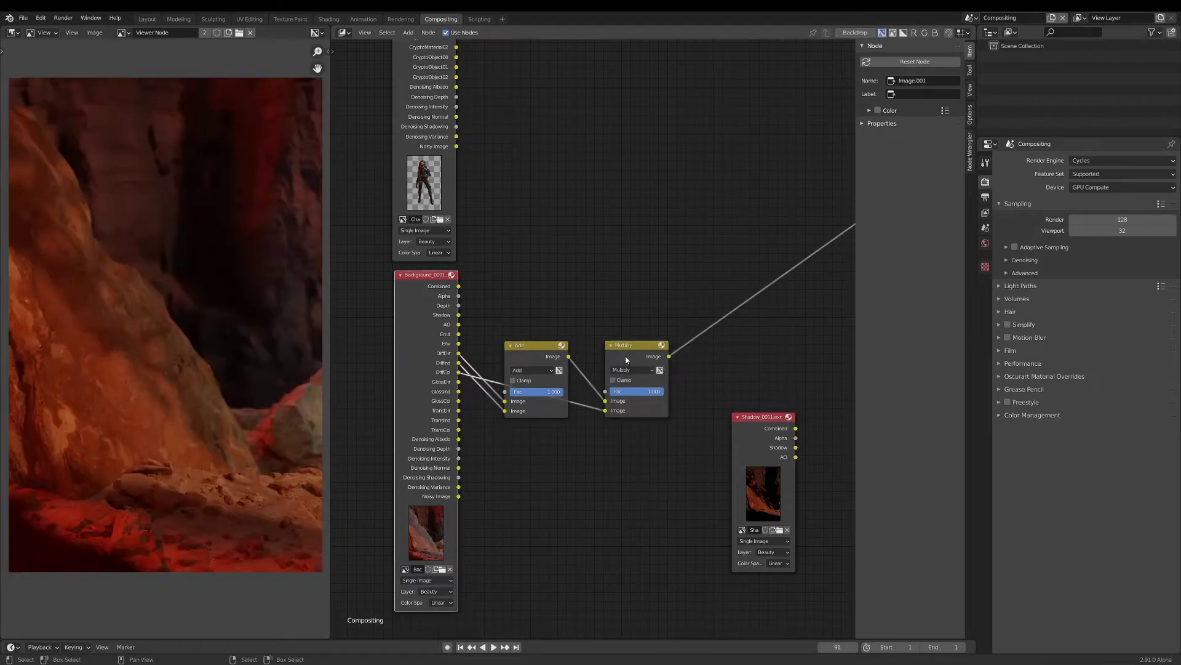
left_click_drag(625, 355, 599, 357)
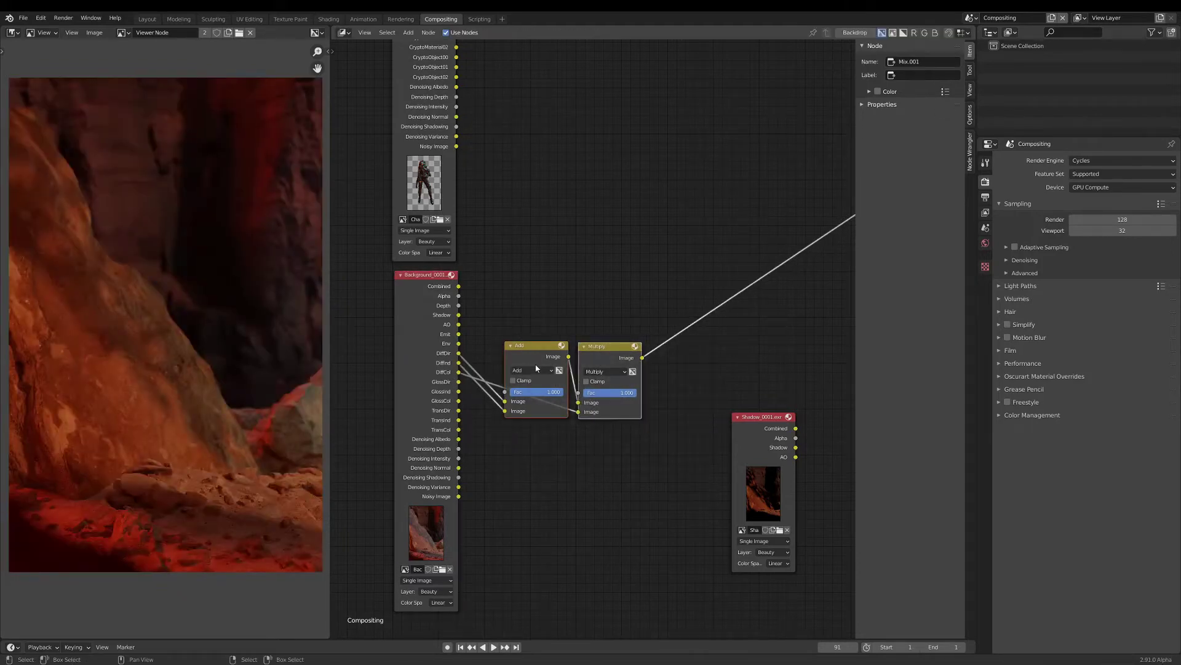
Duplicate the Add and Multiply pair below the original and move the Background image node further away from them.
key("shift+d")
left_click(537, 452)
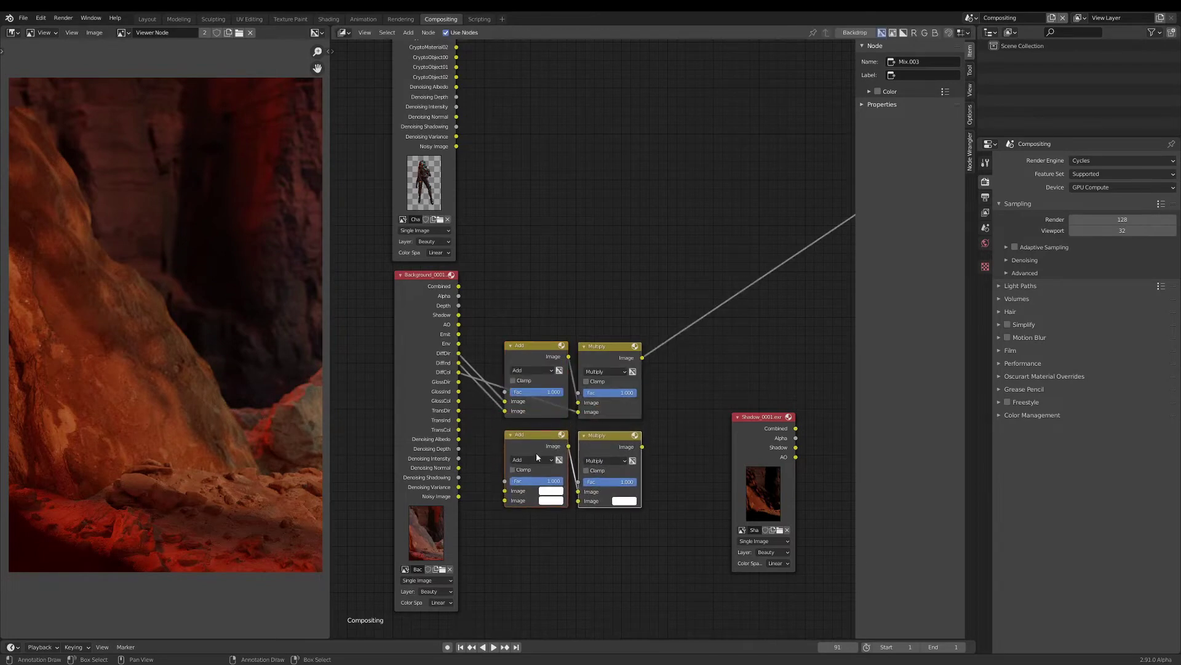
scroll(436, 408, "up", 1)
left_click_drag(436, 408, 407, 408)
scroll(456, 411, "down", 1)
middle_click_drag(466, 421, 553, 376)
scroll(504, 395, "up", 1)
Switch the Background image node's layer to Key and shift the node slightly down.
left_click(492, 543)
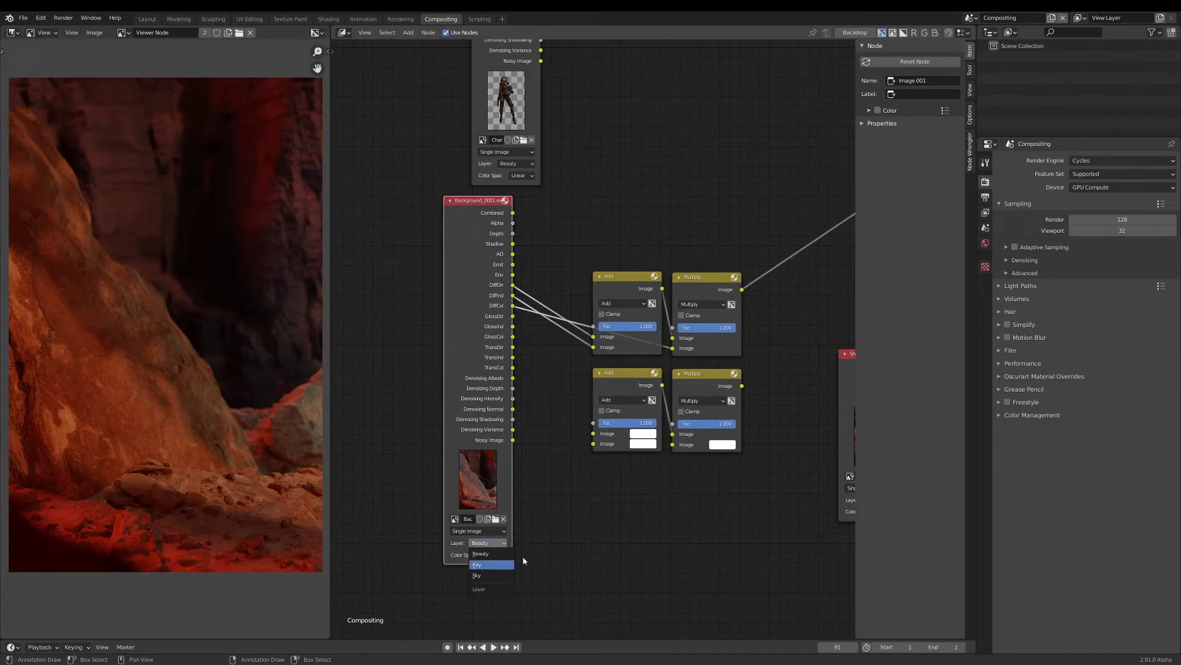
left_click(514, 563)
left_click_drag(464, 339, 456, 349)
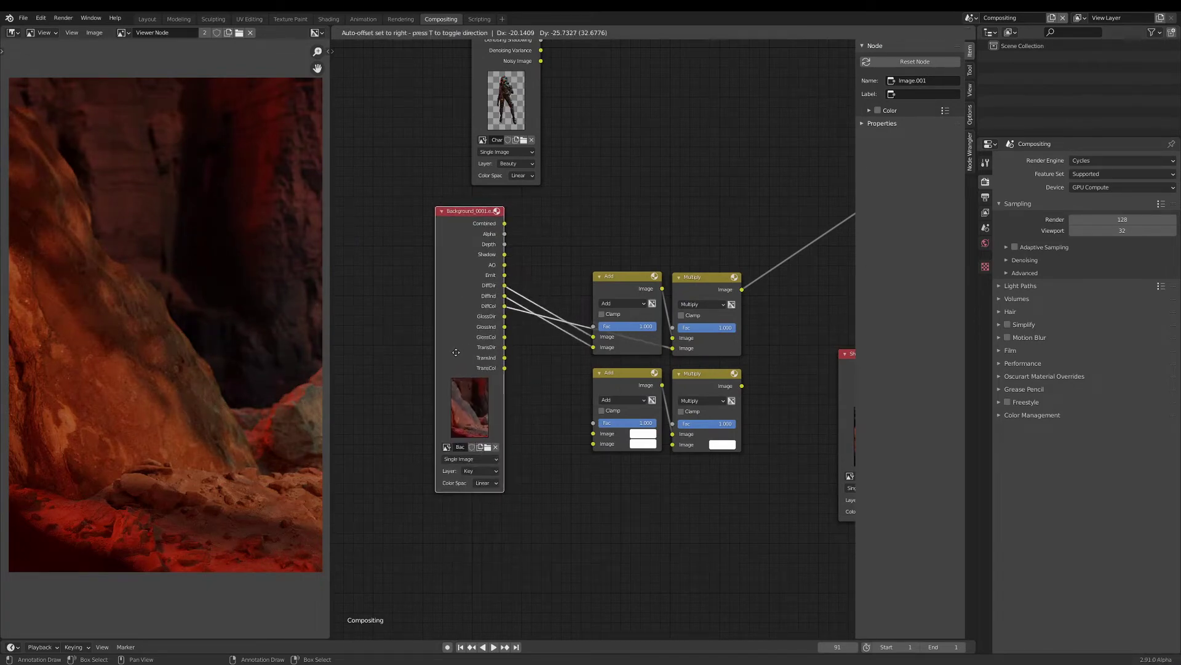
Connect the Background's GlossDir and GlossInd passes to the lower Add node and GlossCol to the lower Multiply node, and view the result.
middle_click_drag(501, 351, 490, 361)
scroll(559, 389, "up", 1)
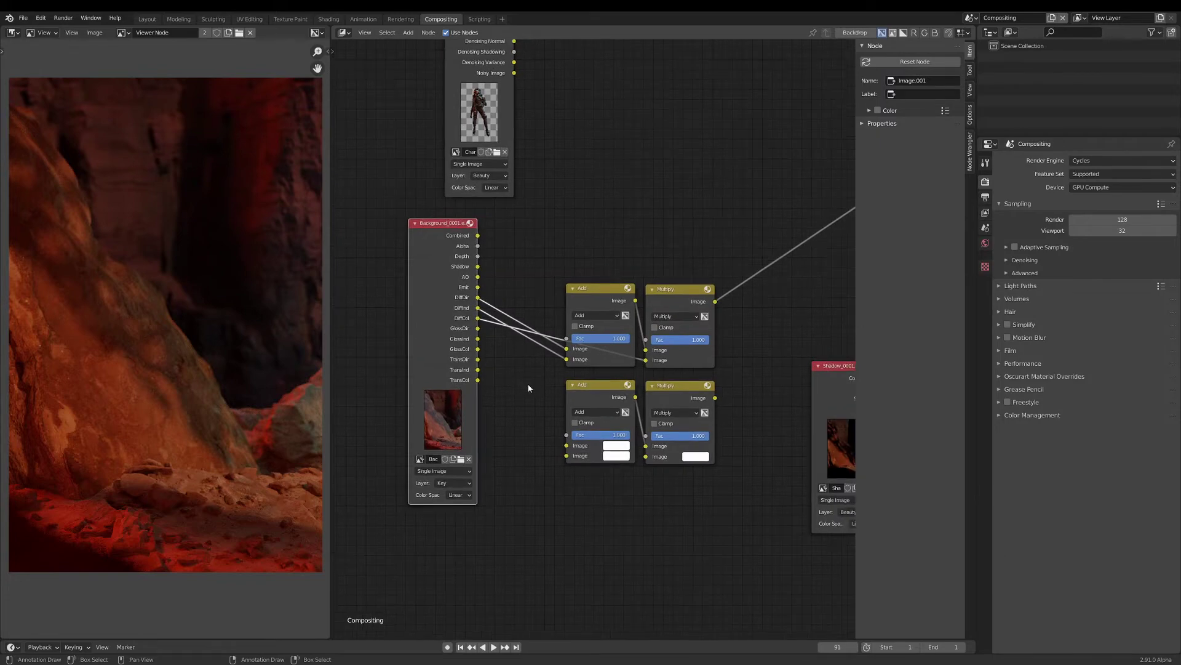
left_click_drag(475, 326, 571, 462)
left_click(683, 397, "ctrl+shift")
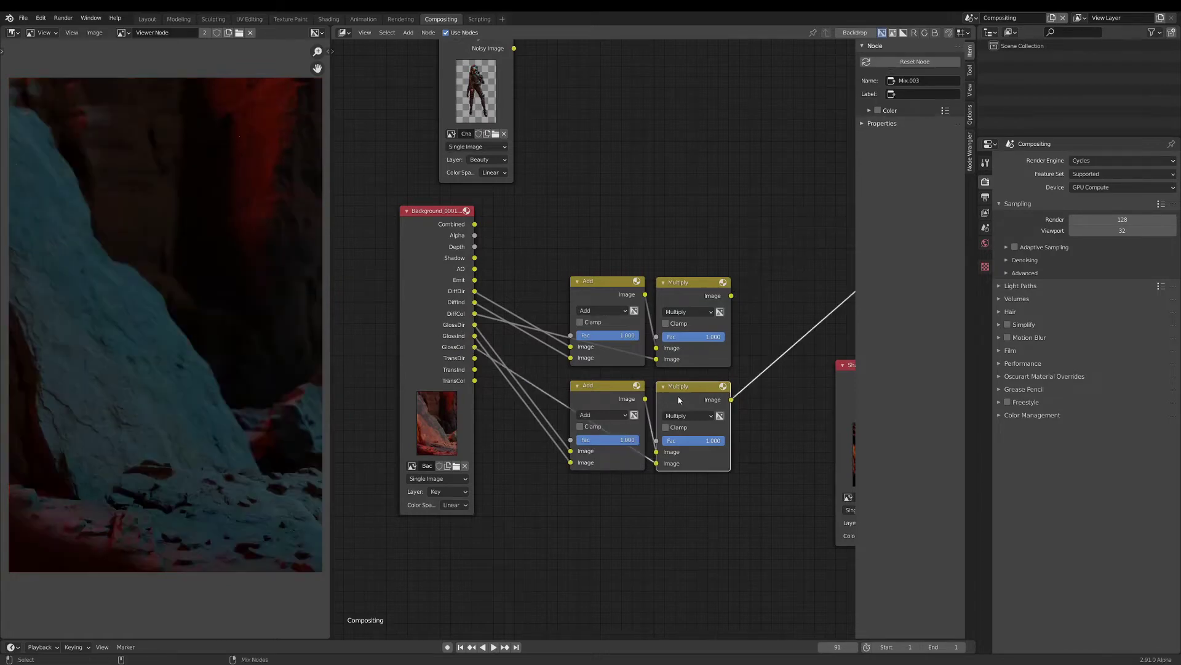
Move the Shadow image node further down and away from the Background's Mix nodes.
scroll(626, 375, "down", 2)
middle_click_drag(626, 376, 542, 376)
left_click_drag(678, 380, 732, 459)
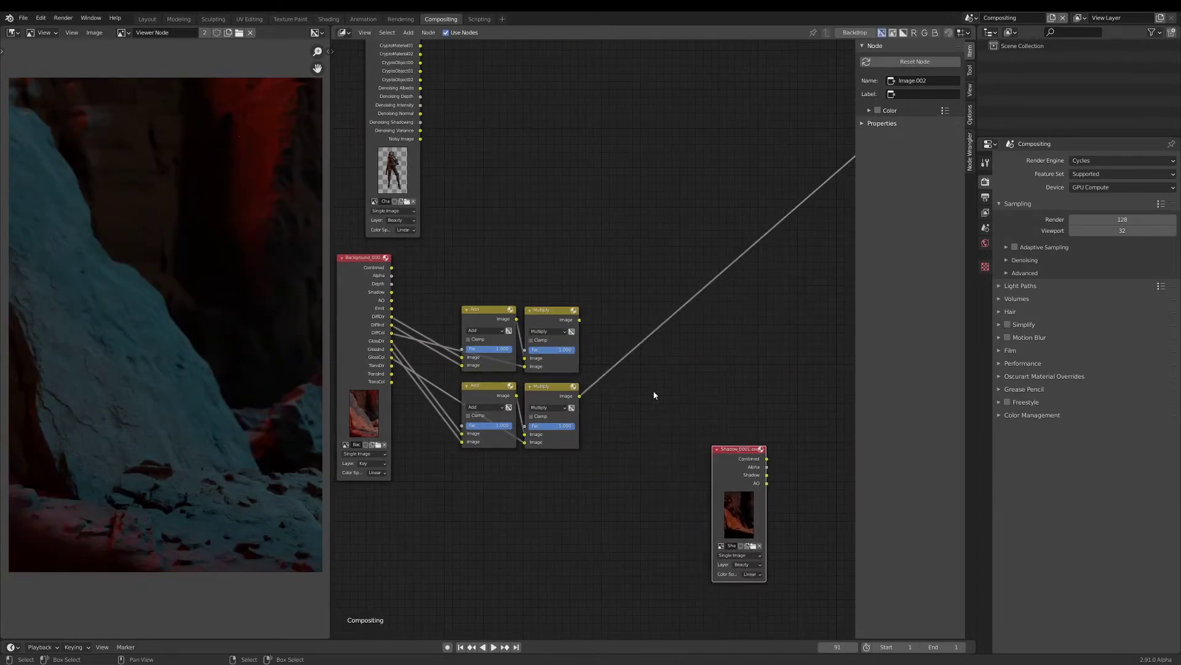
Duplicate a Multiply node after the two pairs, set it to Add, and combine both Multiply outputs in it.
scroll(622, 361, "up", 1)
left_click(525, 311)
key("shift+d")
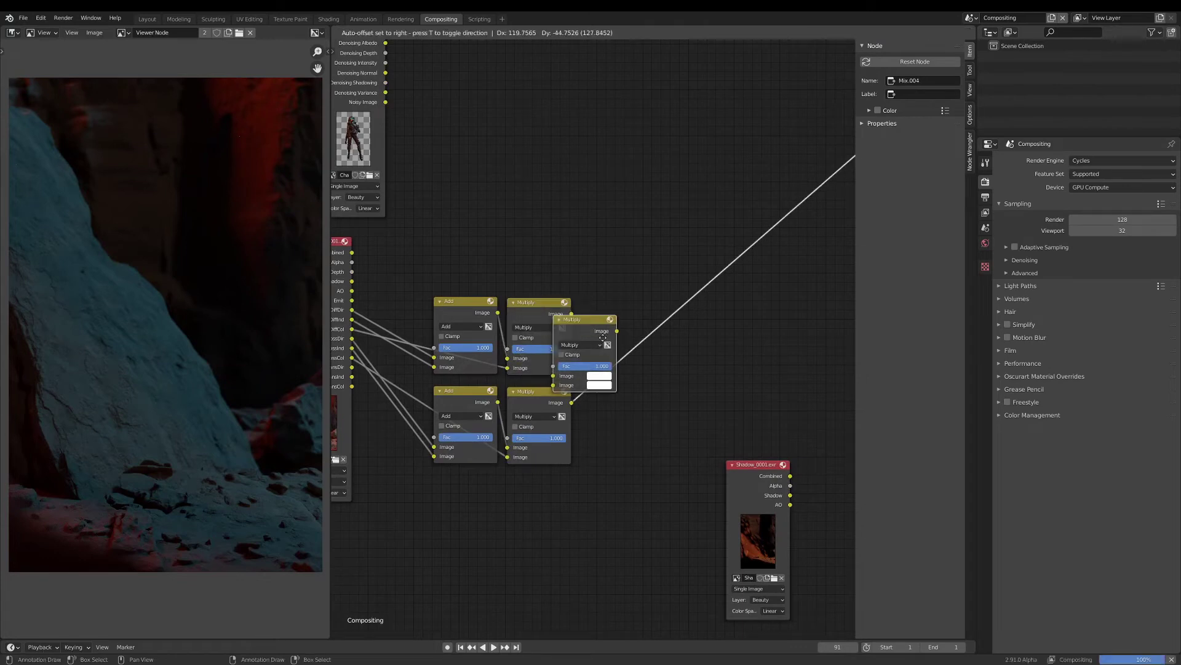
left_click(640, 342)
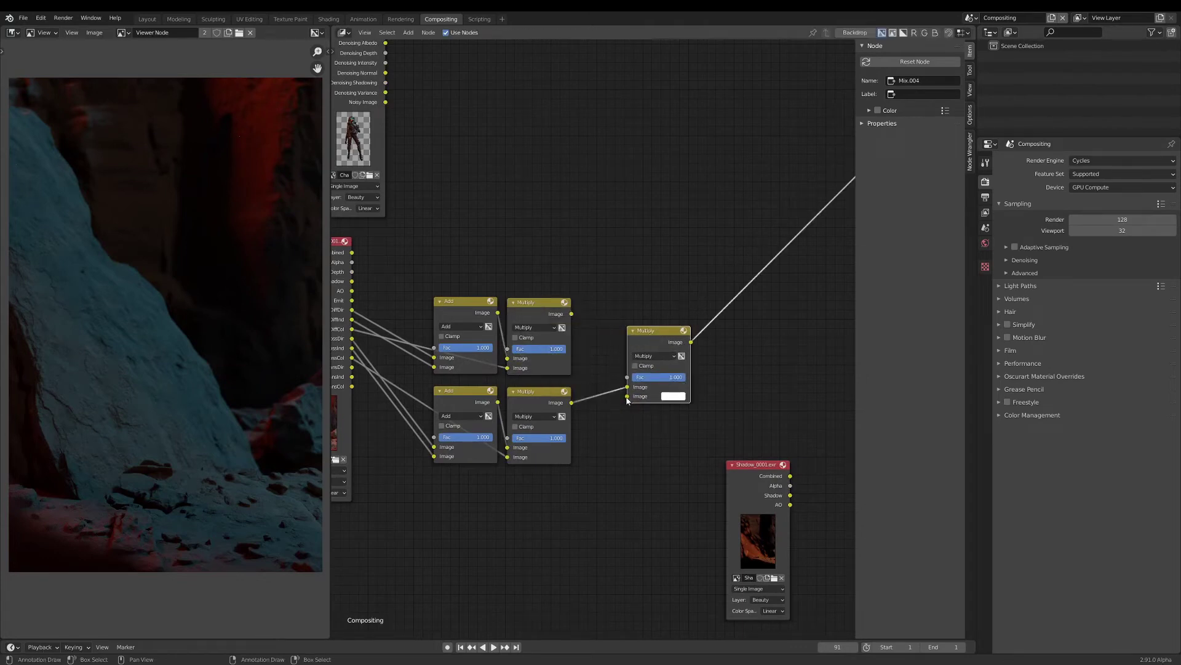
left_click(645, 356)
left_click(641, 446)
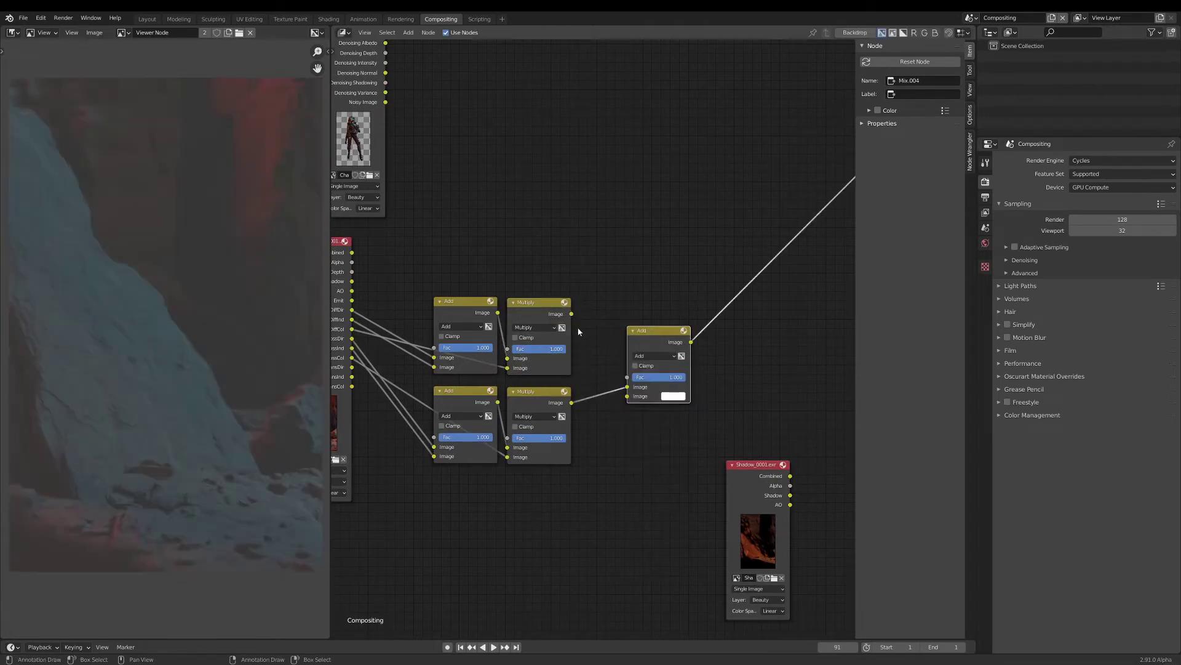
left_click_drag(572, 315, 627, 386)
left_click_drag(651, 337, 605, 315)
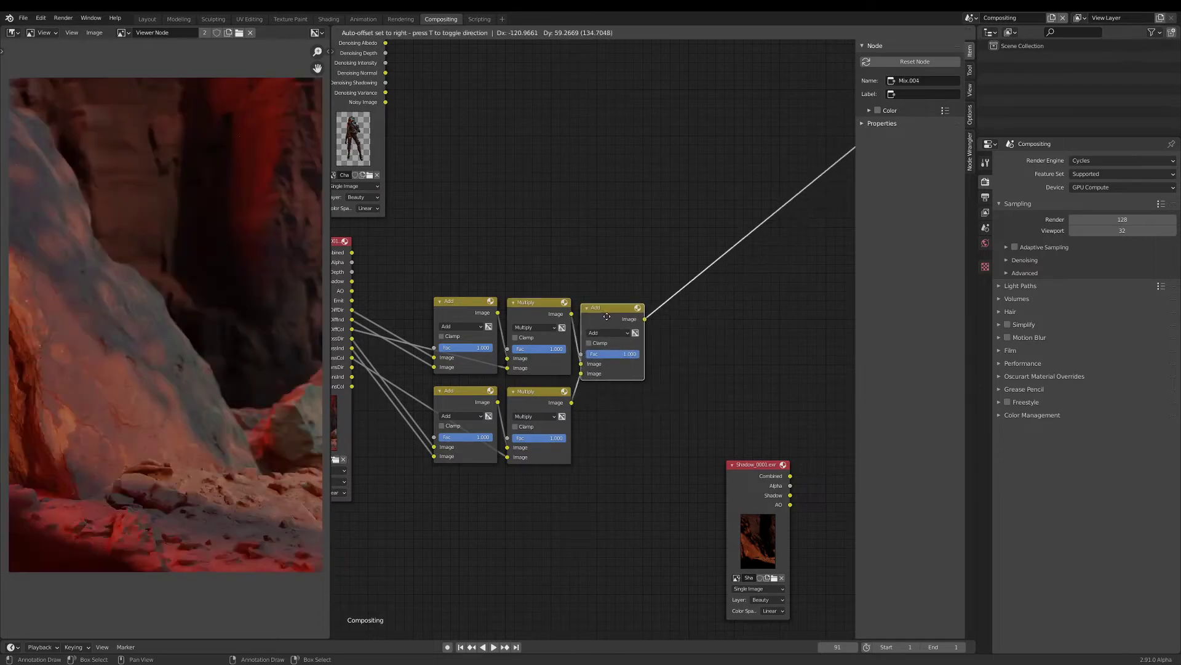
Move the Background image node down and closer to the Mix nodes so it lines up with the upper Add node.
scroll(638, 333, "down", 4)
middle_click_drag(480, 348, 583, 327)
scroll(583, 327, "up", 1)
mouse_move(480, 319)
left_mouse_down()
mouse_move(466, 327)
mouse_move(473, 341)
left_mouse_up()
scroll(543, 321, "down", 1)
left_click_drag(480, 332, 515, 343)
middle_click_drag(519, 337, 481, 332)
left_click_drag(430, 256, 739, 500)
left_click(684, 293)
scroll(539, 392, "up", 1)
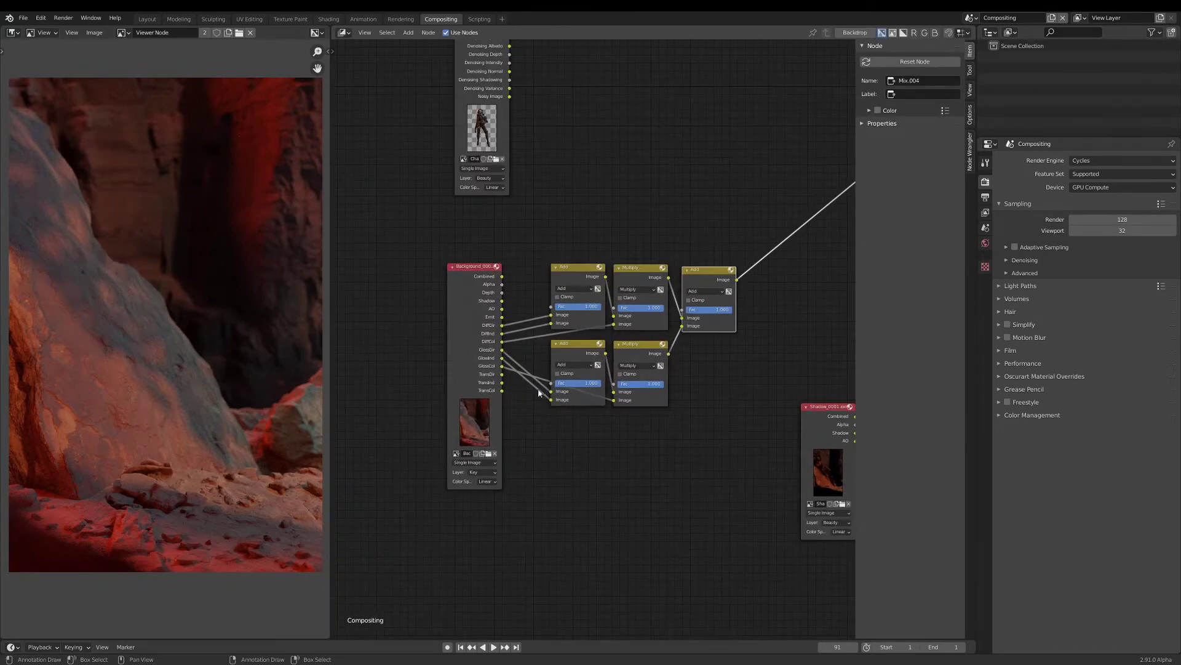
Preview the Background's TransDir, TransInd and TransCol passes to check whether they contain any image data.
left_click_drag(399, 234, 703, 507)
left_click(499, 382, "ctrl+shift")
left_click(498, 382, "ctrl+shift")
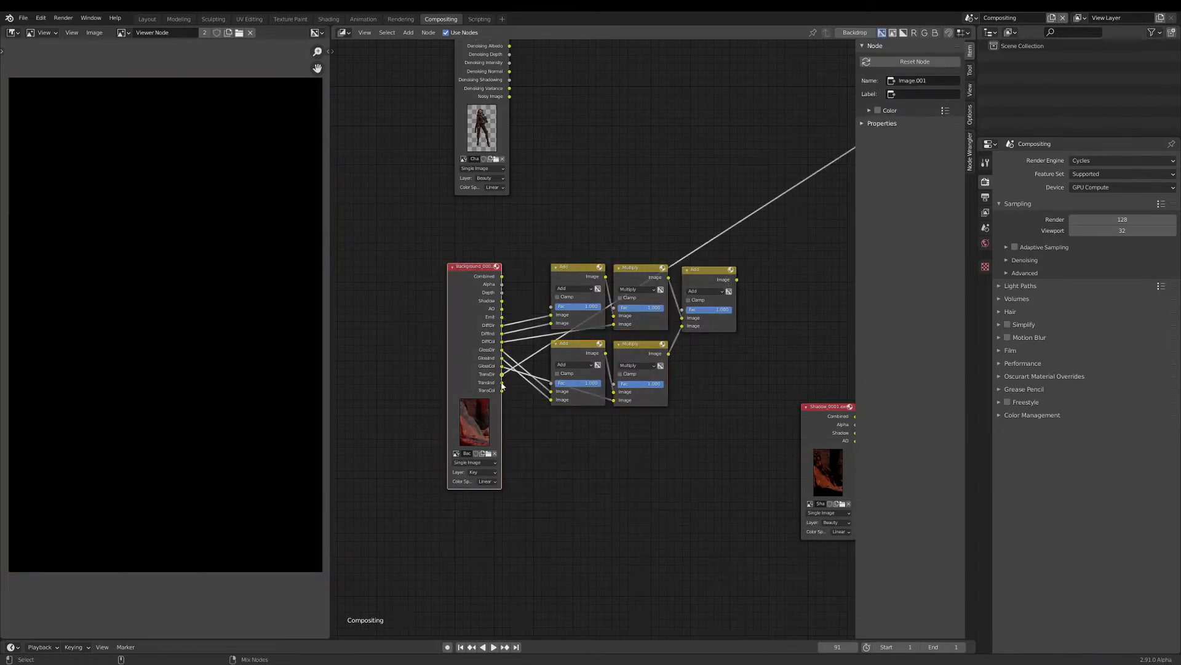
left_click(498, 382, "ctrl+shift")
left_click(498, 381, "ctrl+shift")
left_click(498, 390, "ctrl+shift")
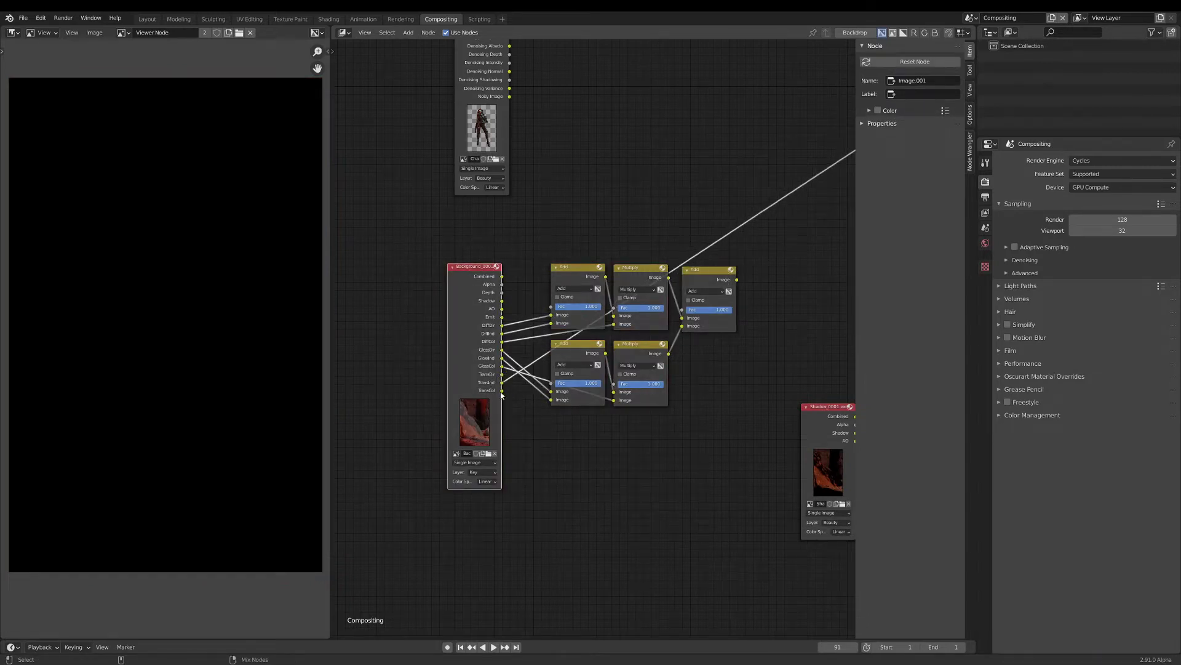
left_click(496, 377, "ctrl+shift")
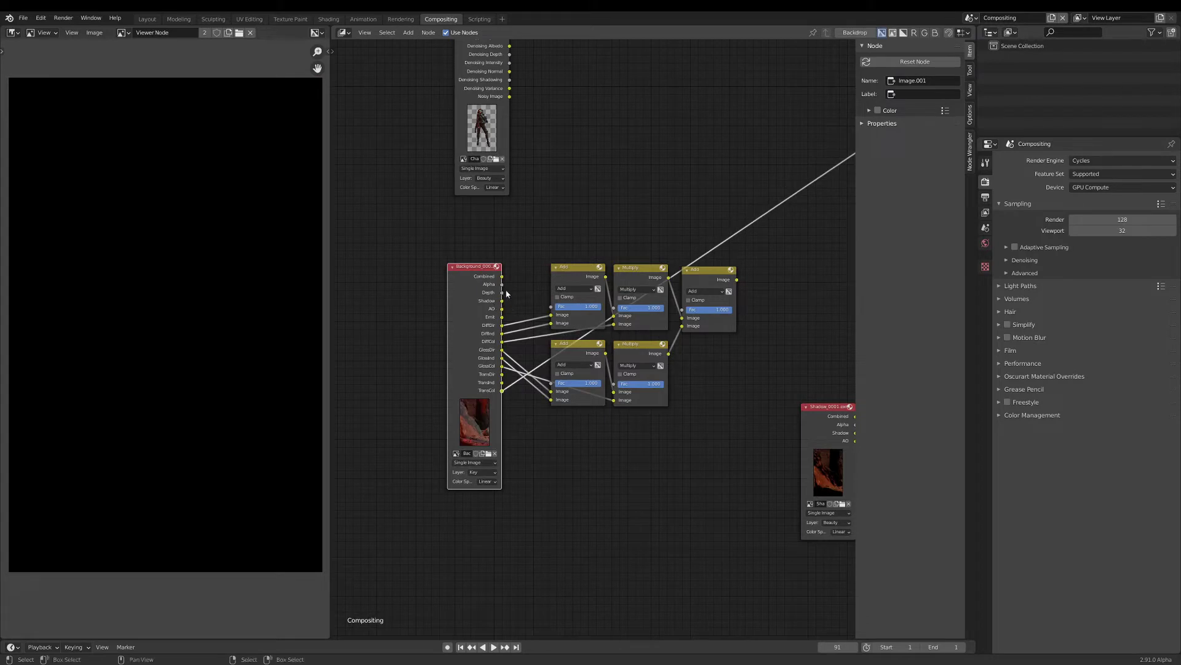
View the final Add node again and move the Background image node with all its Mix nodes away from the Char node.
scroll(582, 239, "down", 4)
middle_click_drag(581, 233, 575, 297)
scroll(547, 343, "up", 4)
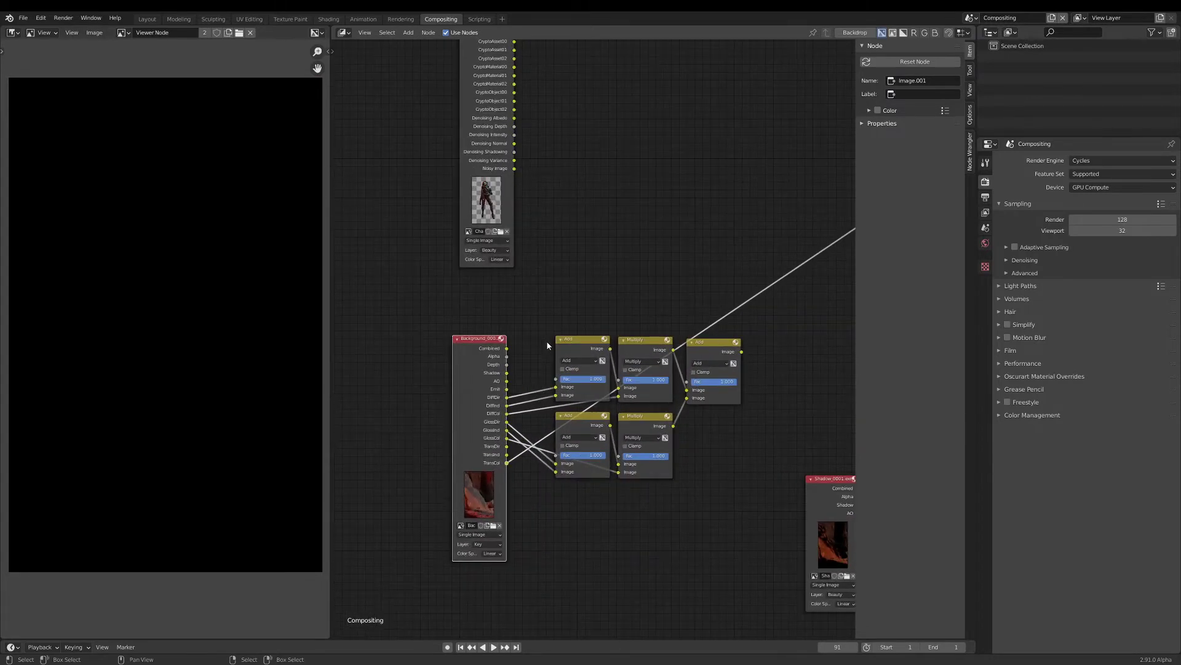
left_click_drag(701, 348, 697, 345)
left_click_drag(418, 317, 733, 563)
scroll(707, 488, "down", 1)
key("g")
left_click(586, 493)
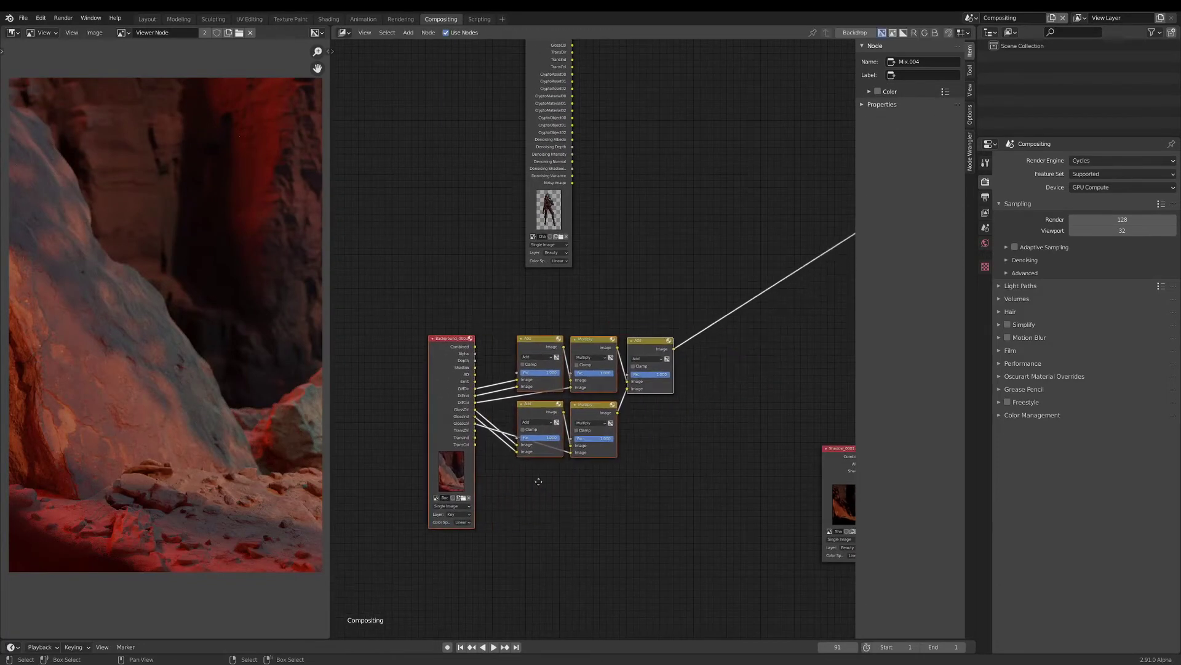
Enclose the selected Background nodes in a frame labelled Lights with a label size of 64.
middle_click_drag(539, 477, 558, 381)
key("ctrl+j")
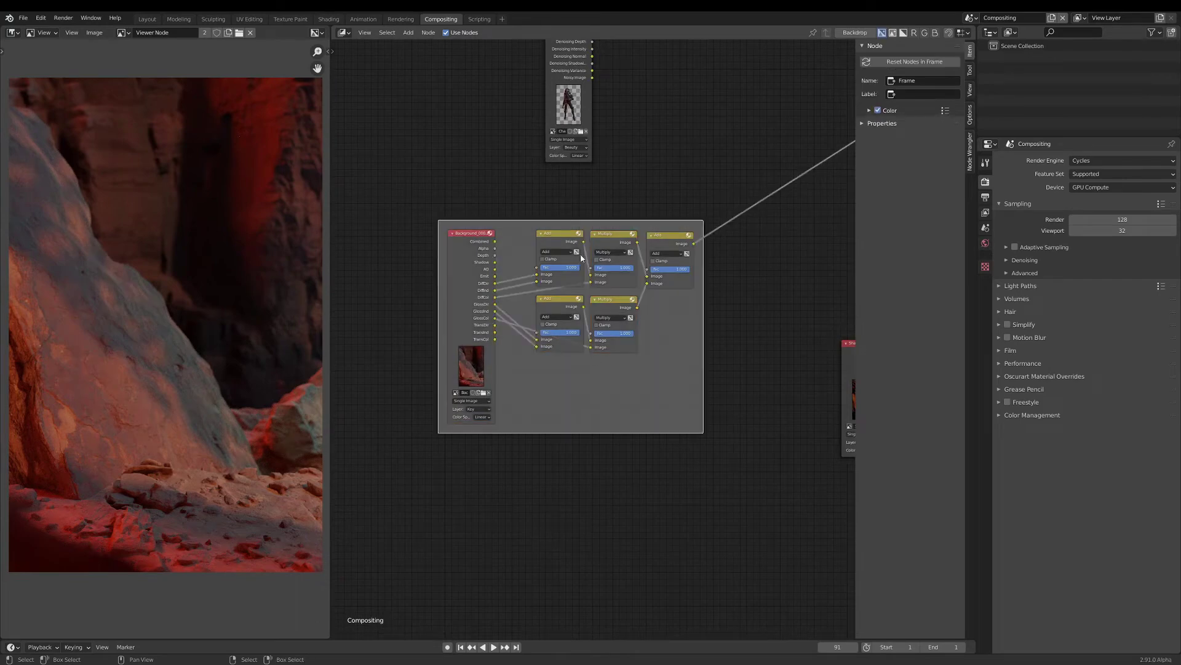
left_click(625, 214)
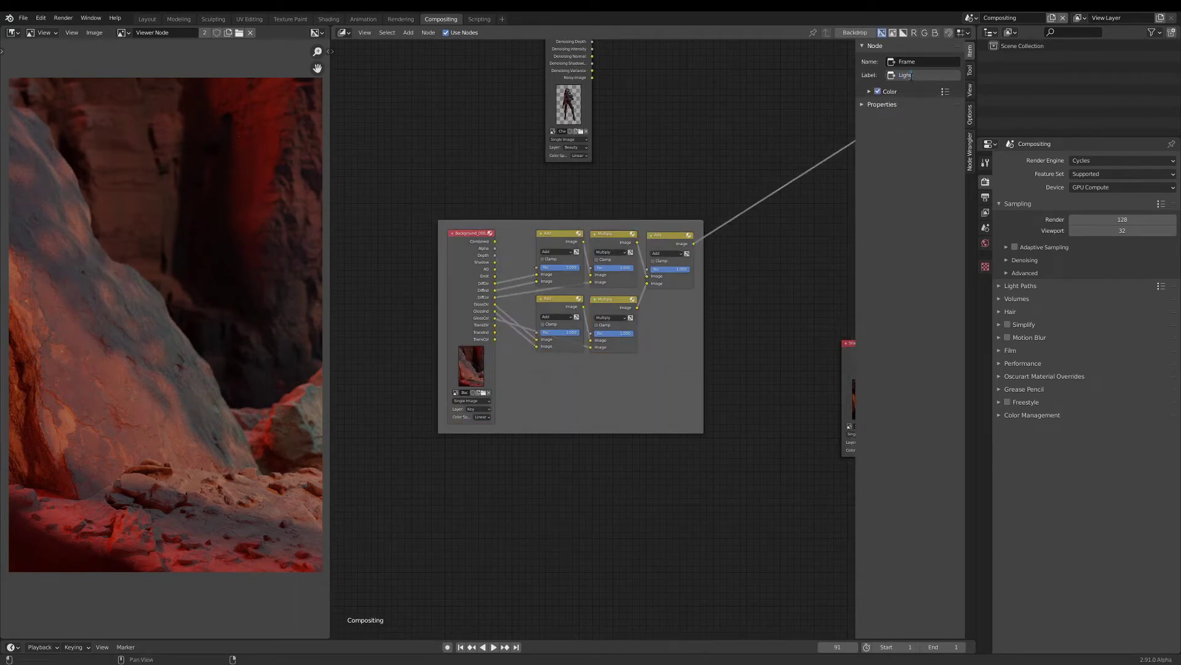
key("Return")
left_click(863, 105)
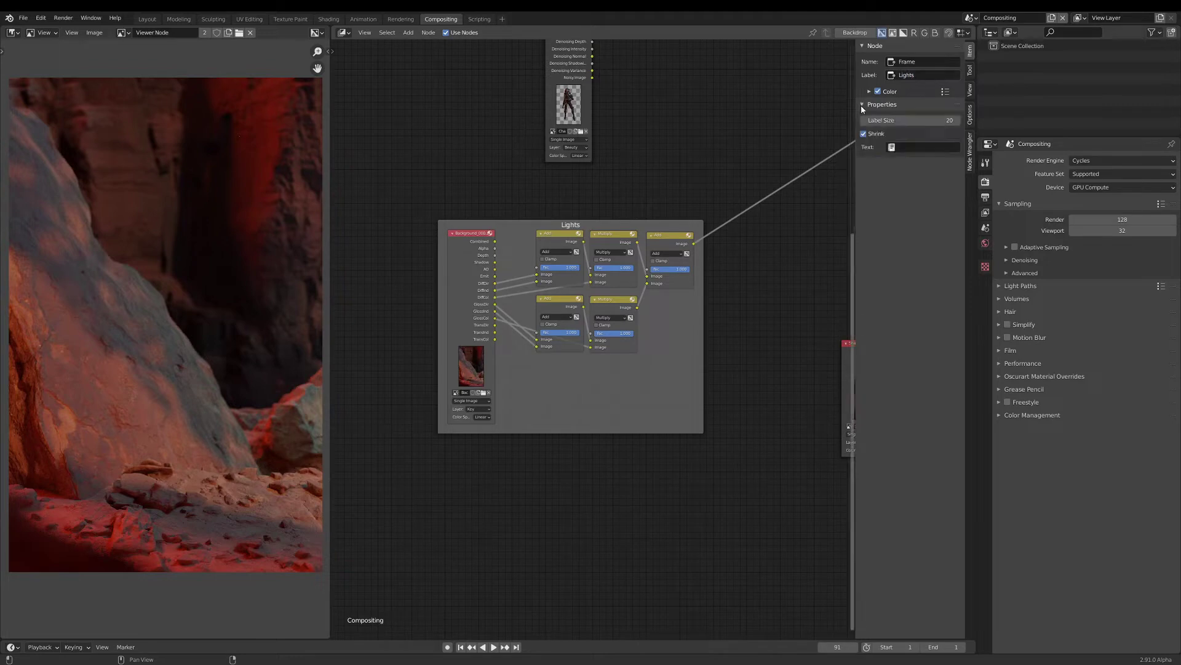
left_click_drag(892, 121, 942, 121)
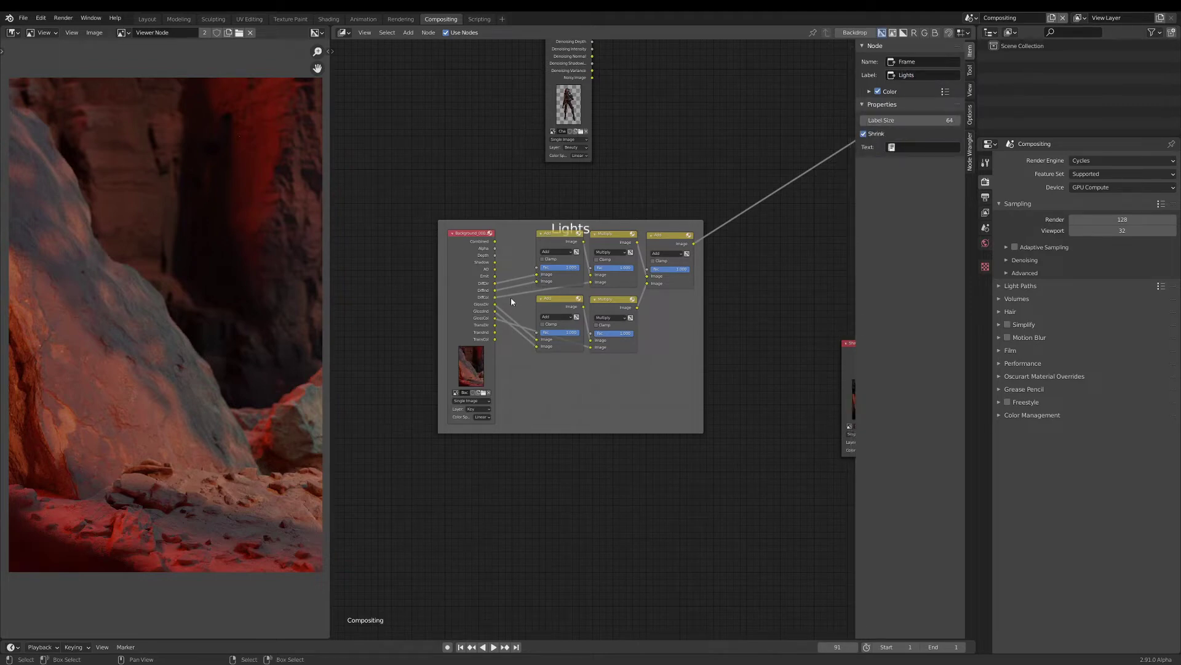
Move the mix nodes in the Lights frame downward, clear of the frame's title.
left_click_drag(519, 251, 484, 248)
left_click_drag(483, 211, 640, 367)
left_click_drag(557, 296, 556, 316)
left_click_drag(582, 237, 624, 235)
Rename the Lights frame's label to BG Lights.
left_click(923, 93)
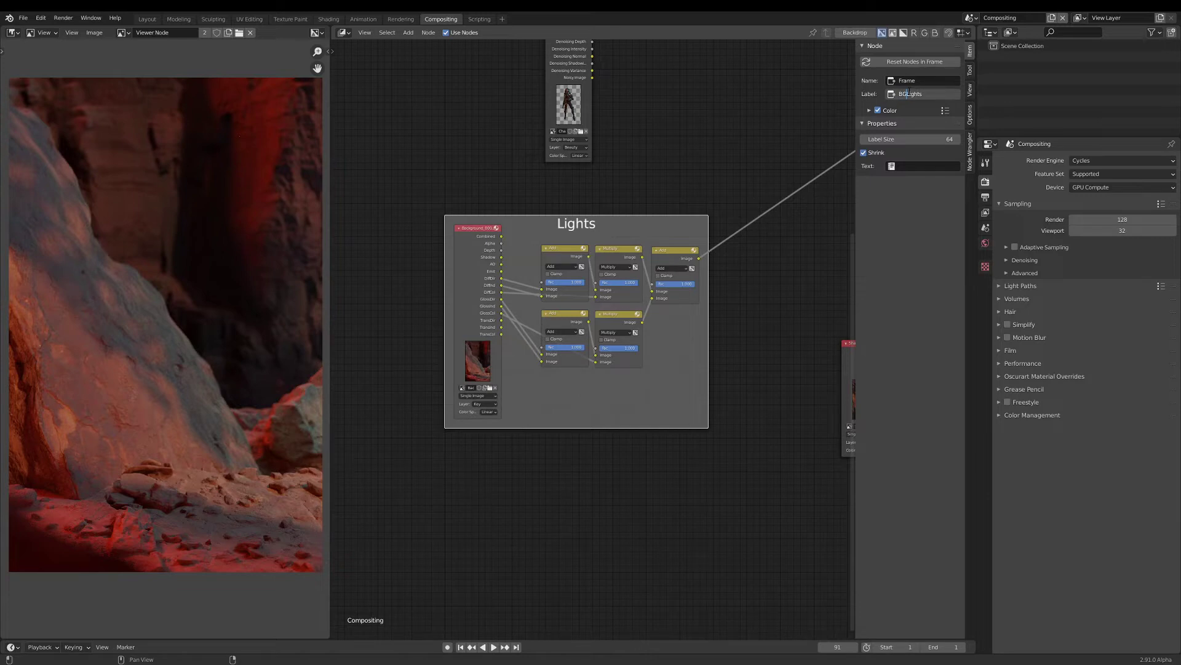
type("BG")
key("Return")
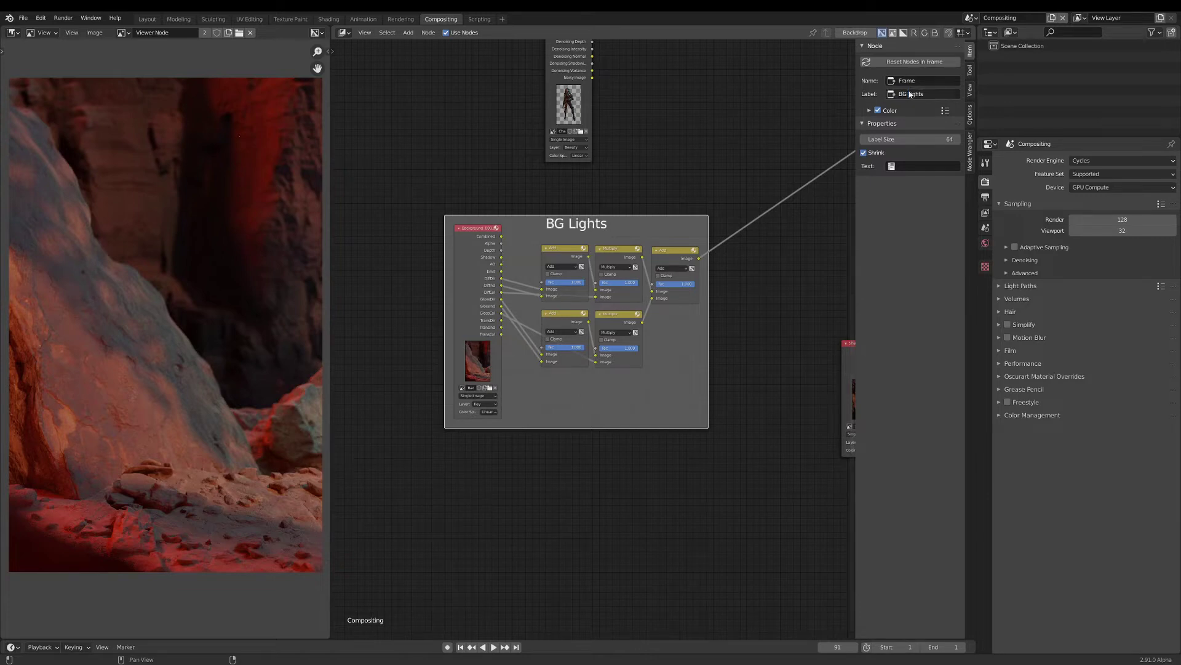
left_click(645, 154)
scroll(593, 192, "down", 2)
left_click(609, 258)
scroll(609, 258, "up", 1)
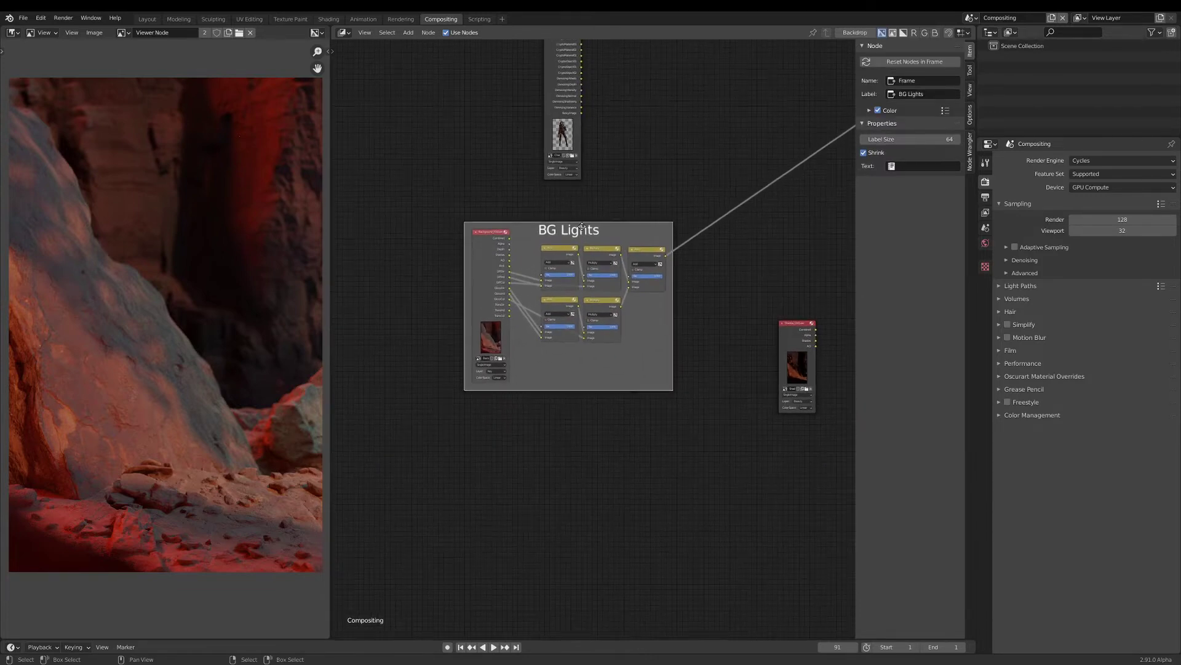
key("shift+d")
left_click(577, 422)
key("x")
Duplicate the BG Lights frame together with all its nodes and place the copy directly below the original.
left_click_drag(410, 206, 644, 436)
key("shift+d")
key("y")
left_click(638, 623)
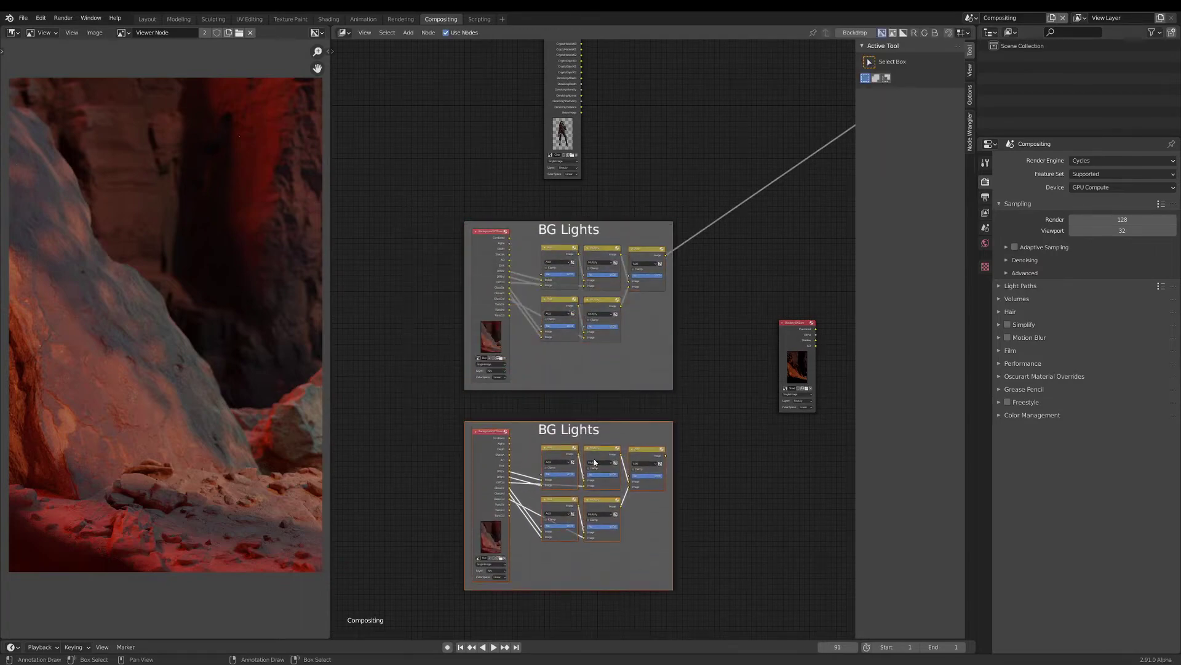
Label the duplicated frame BG Environment.
left_click(913, 94)
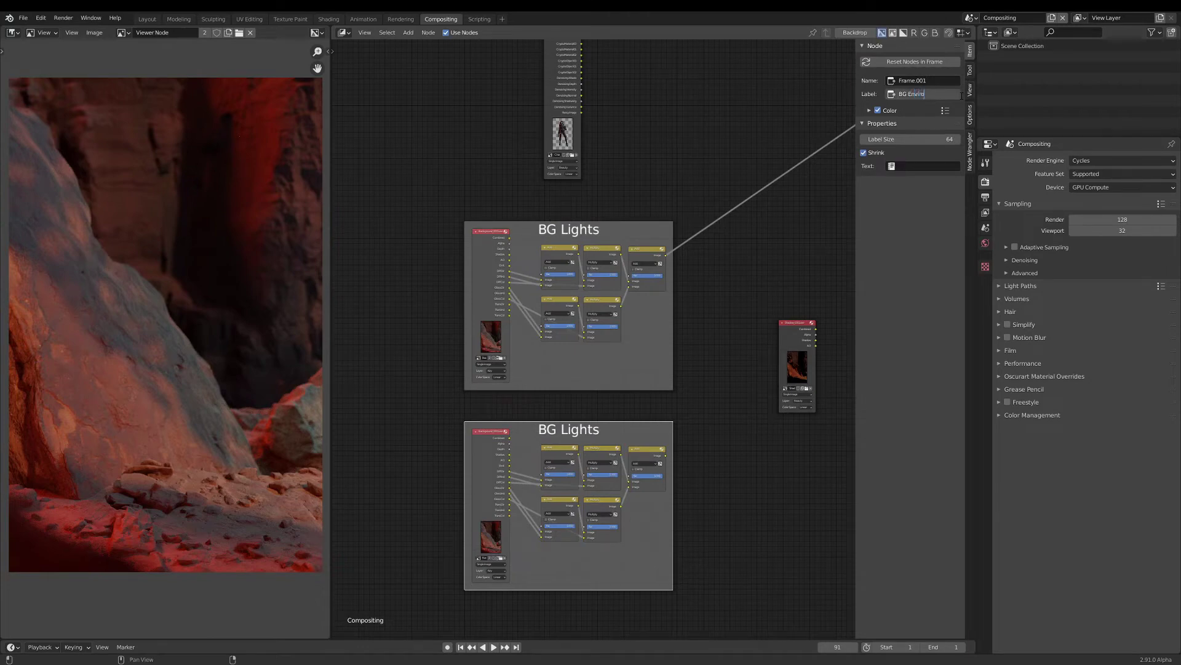
type("BG Environment")
key("Return")
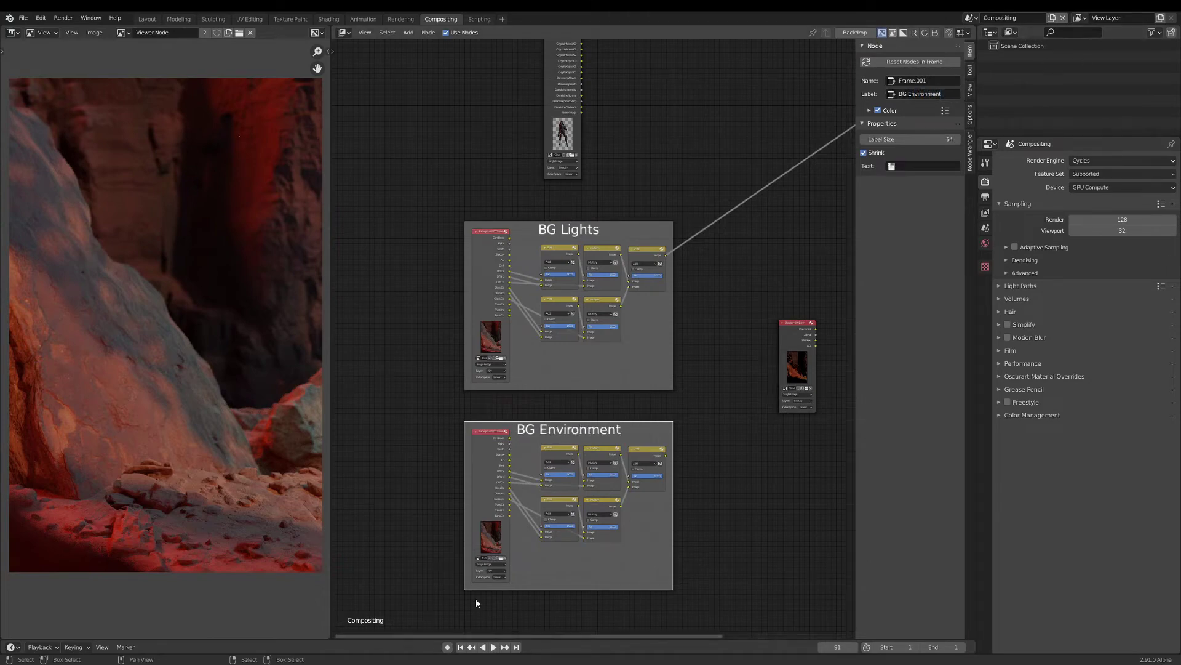
Set the BG Environment image node's layer to Sky and preview the frame's final Add node in the viewer.
scroll(485, 396, "up", 1)
left_click(485, 401)
scroll(485, 401, "up", 1)
scroll(493, 518, "up", 1)
left_click(488, 546)
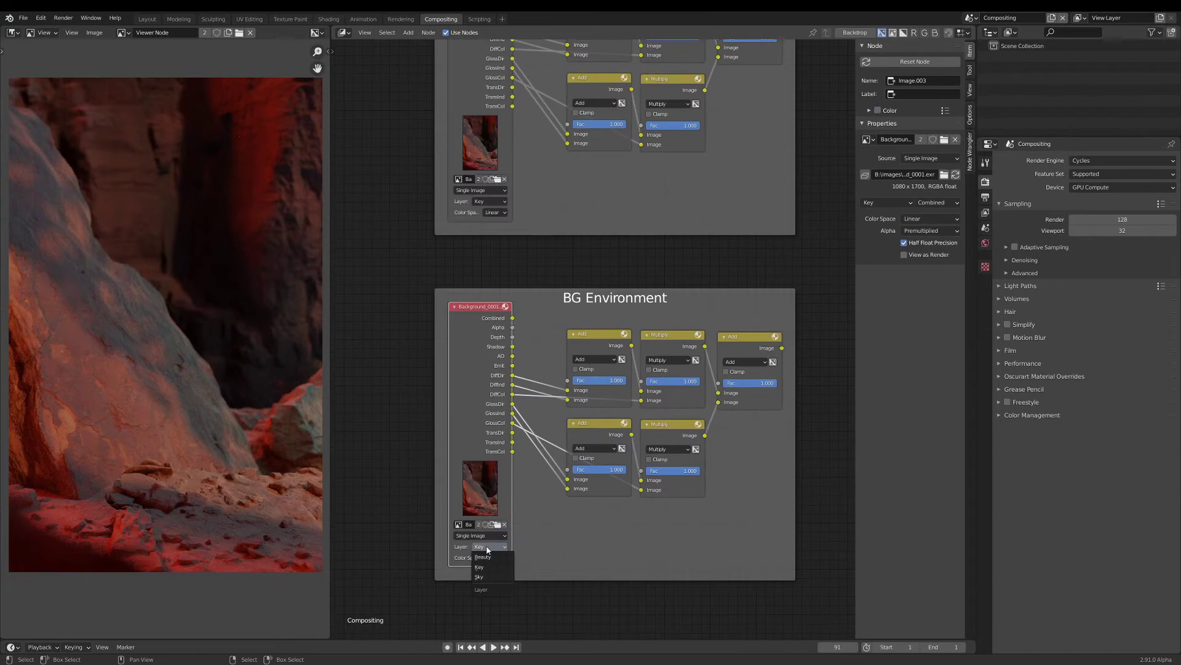
left_click(493, 576)
left_click(728, 343, "ctrl+shift")
scroll(754, 345, "down", 2)
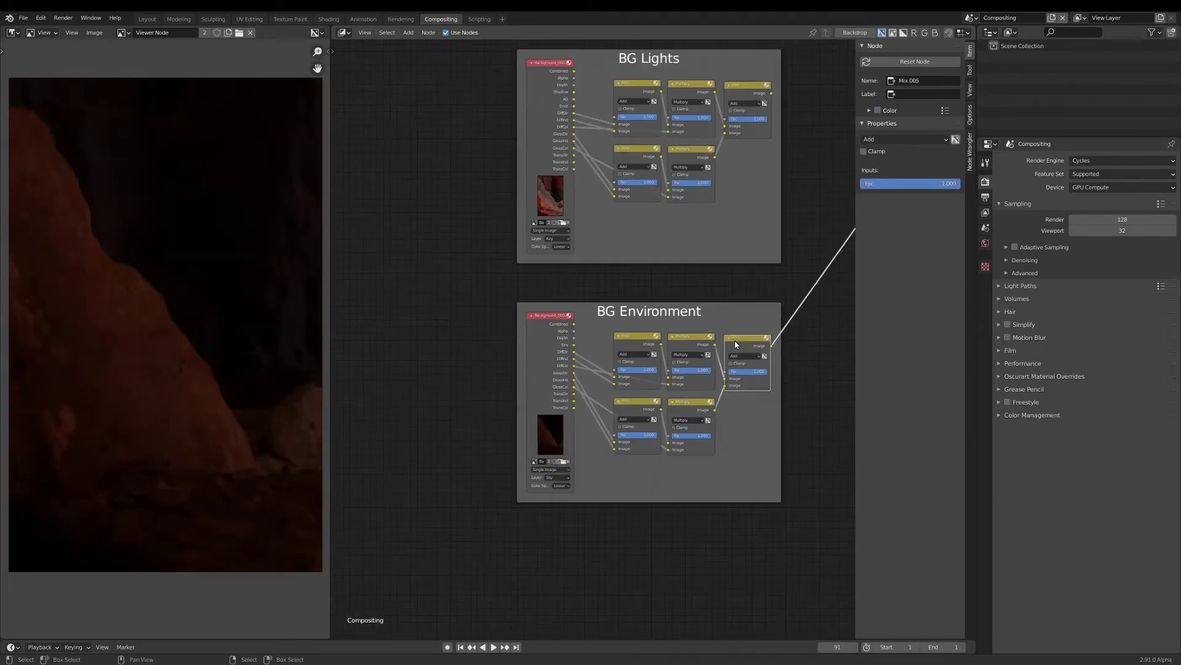
Move the Shadow image node farther away and insert a Mix node into the link from BG Environment to the viewer.
middle_click_drag(755, 346, 558, 352)
left_click_drag(669, 287, 771, 333)
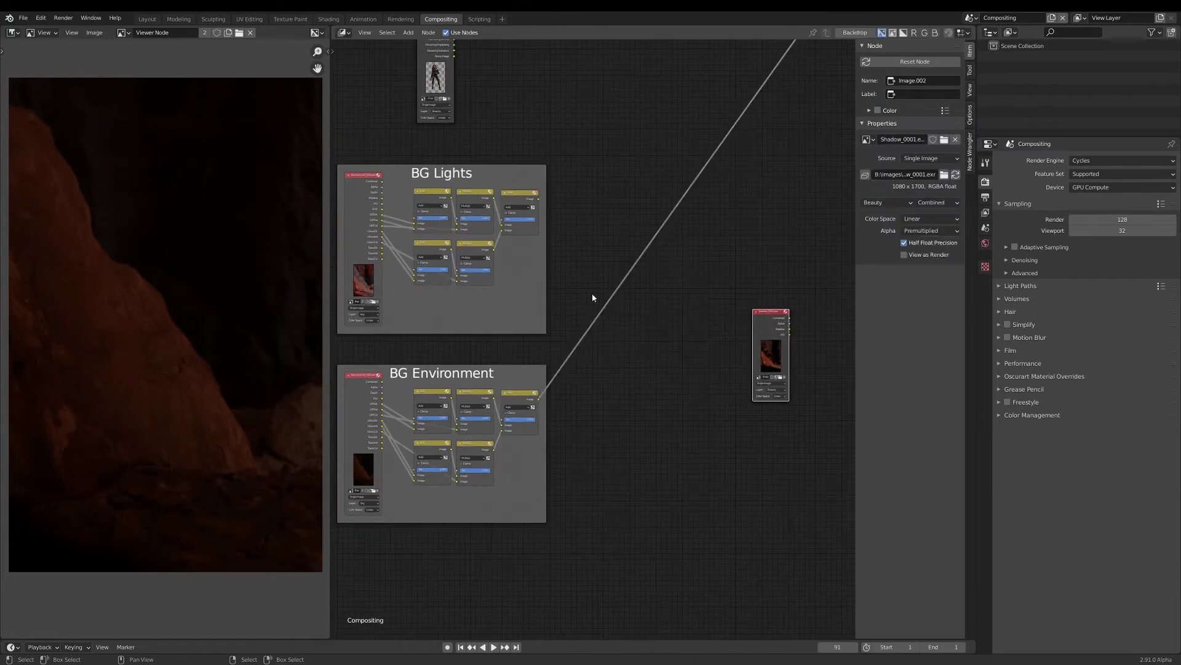
middle_click_drag(565, 277, 629, 265)
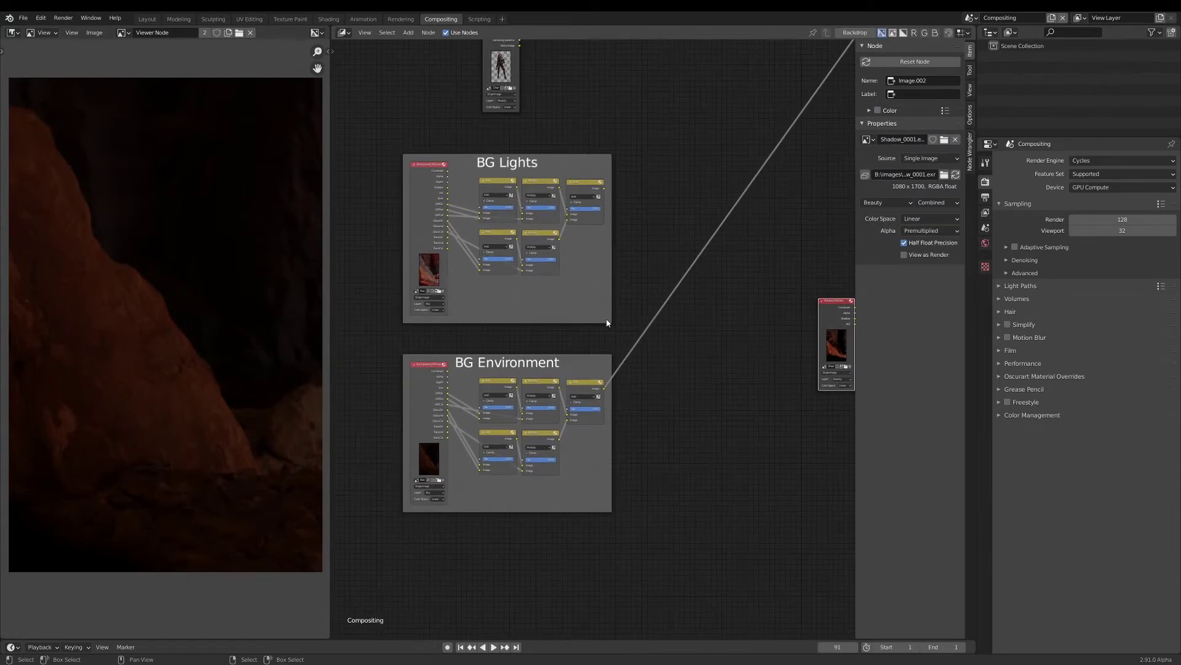
scroll(630, 267, "up", 1)
key("shift+a")
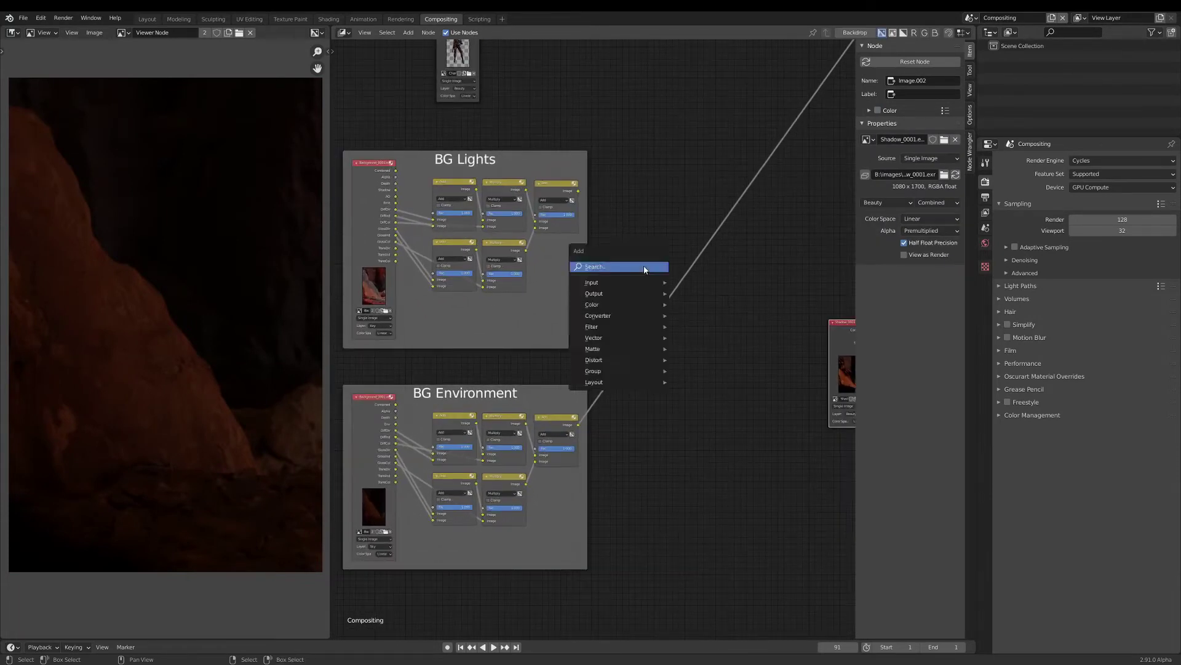
type("mix")
key("Return")
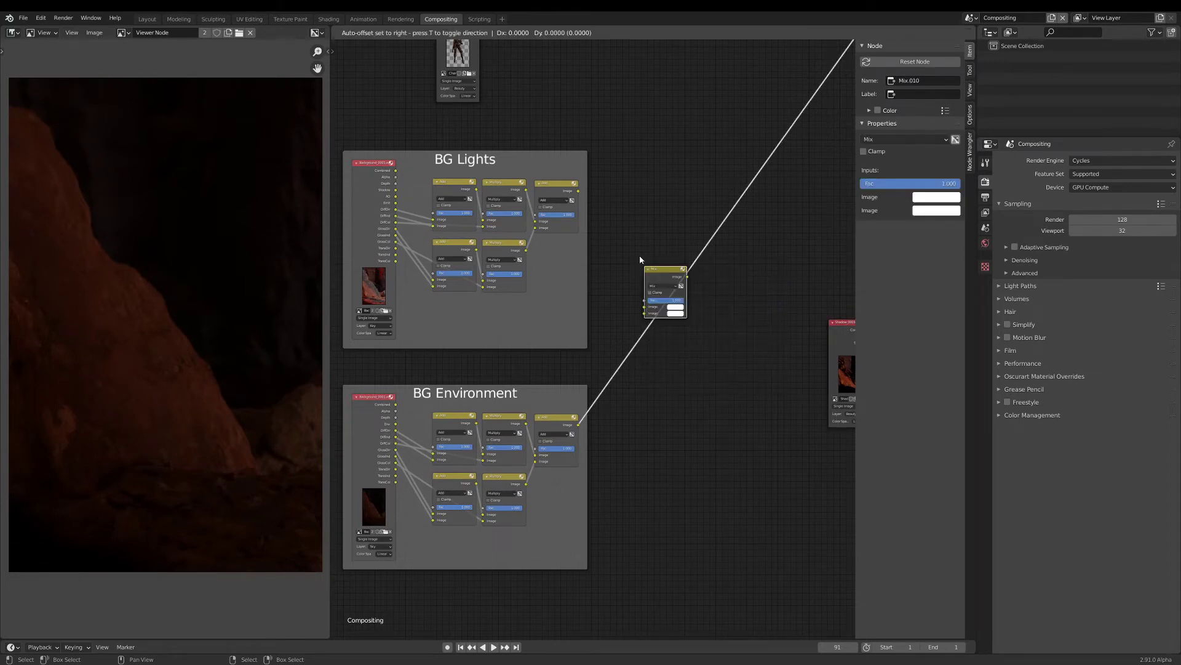
left_click(640, 260)
Connect the BG Lights output to the new Mix node's first image input and set its blending mode to Add.
left_click_drag(578, 195, 644, 306)
left_click(662, 287)
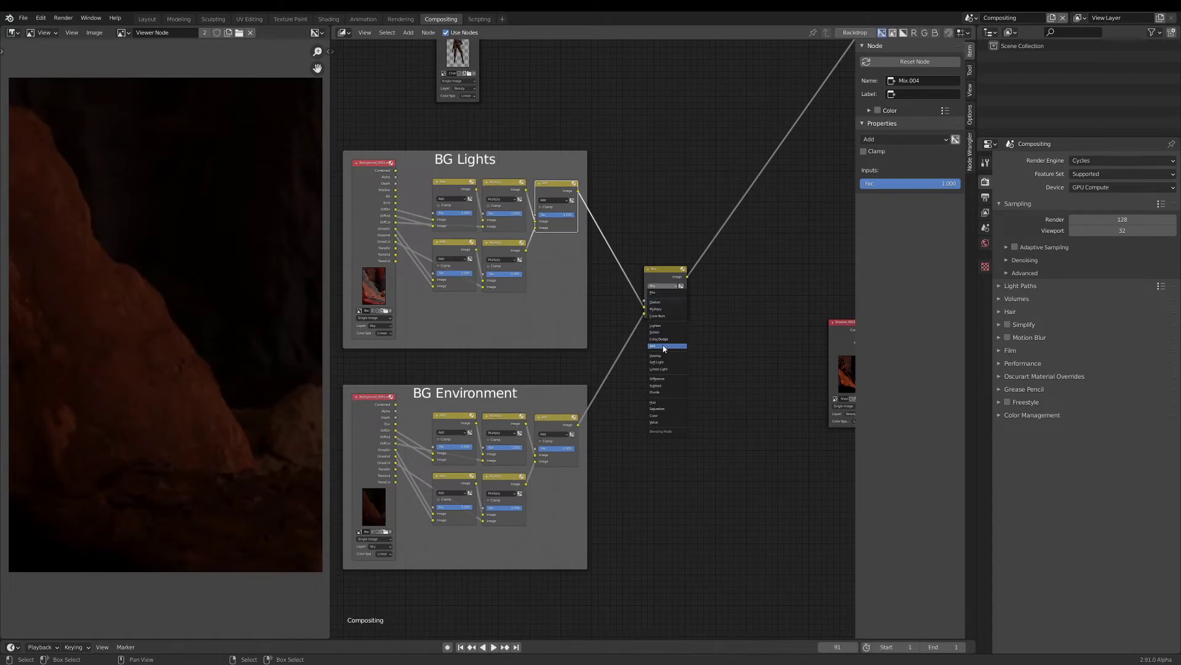
left_click(664, 348)
scroll(663, 280, "up", 2)
scroll(688, 293, "down", 3)
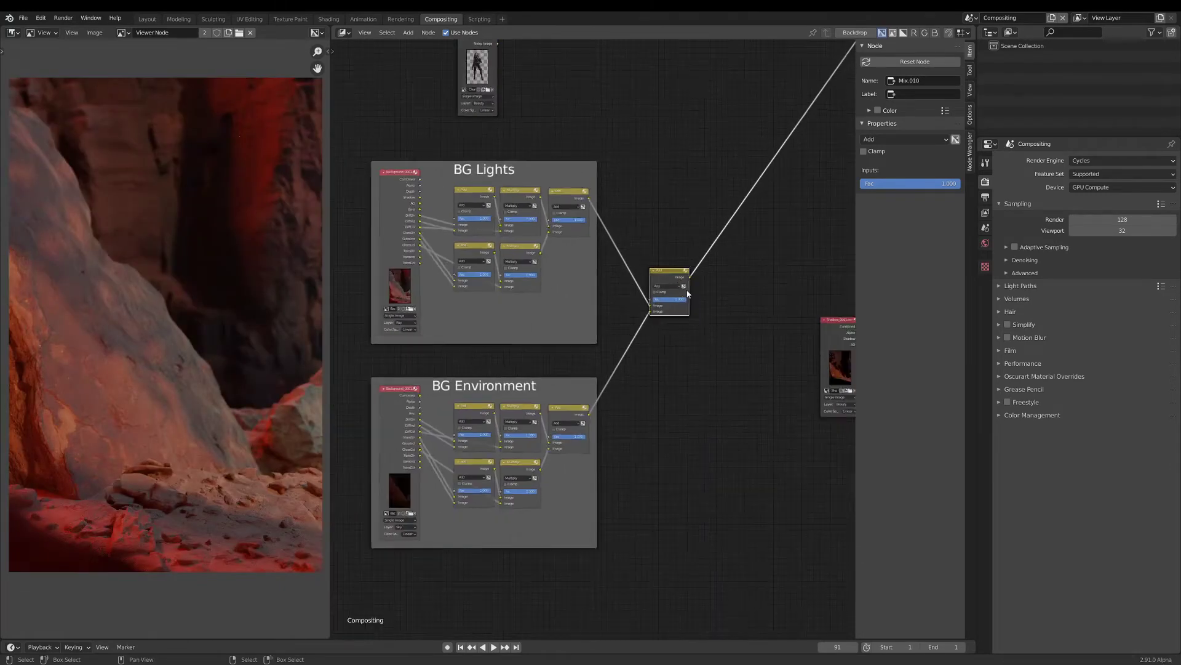
Duplicate the BG Lights image node, detach the copy from the frame, and set its layer to Beauty.
scroll(688, 294, "down", 1)
left_click(449, 233)
key("shift+d")
left_click(369, 248)
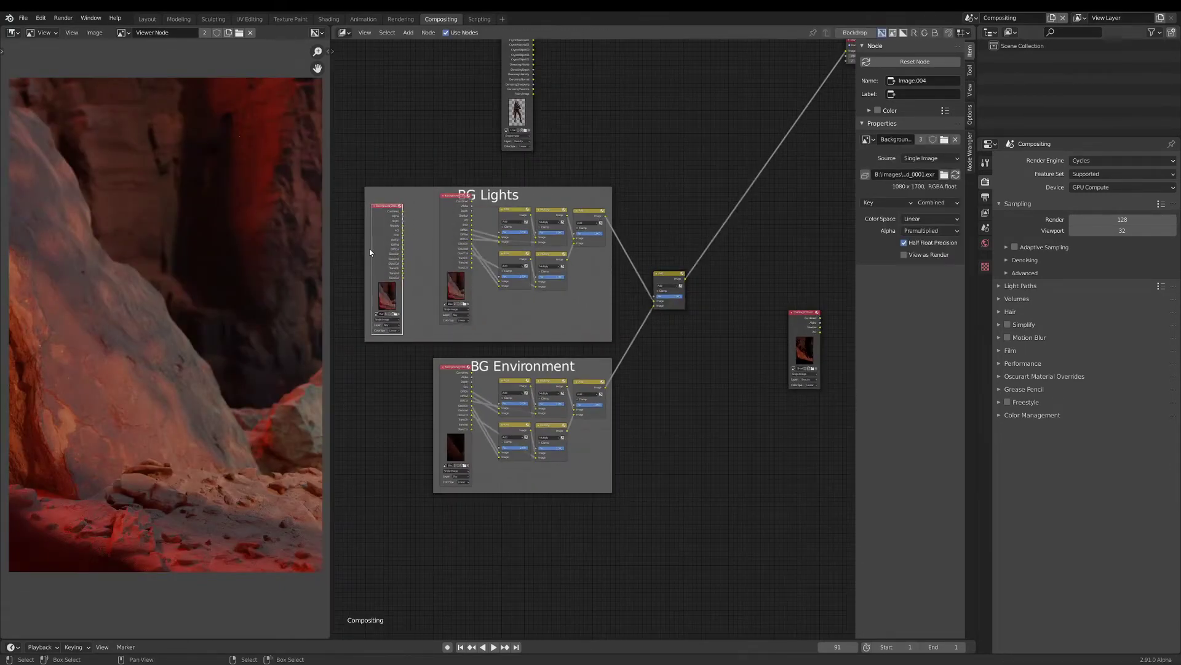
key("alt+p")
scroll(376, 233, "up", 2)
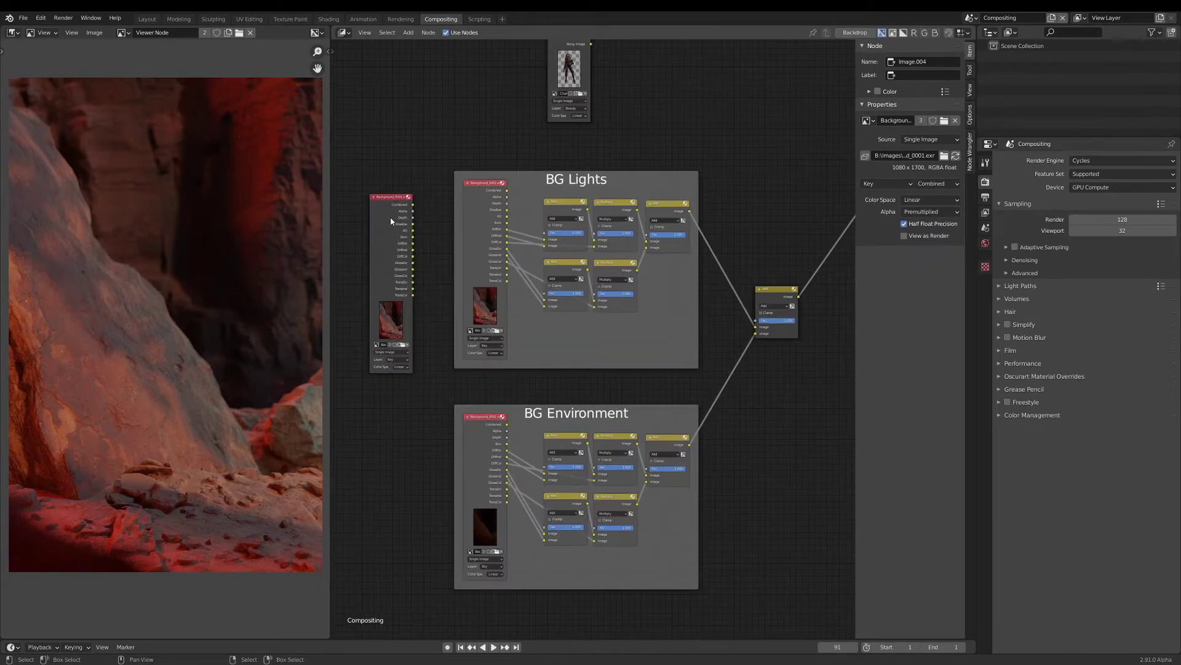
scroll(397, 365, "up", 2)
left_click(399, 358)
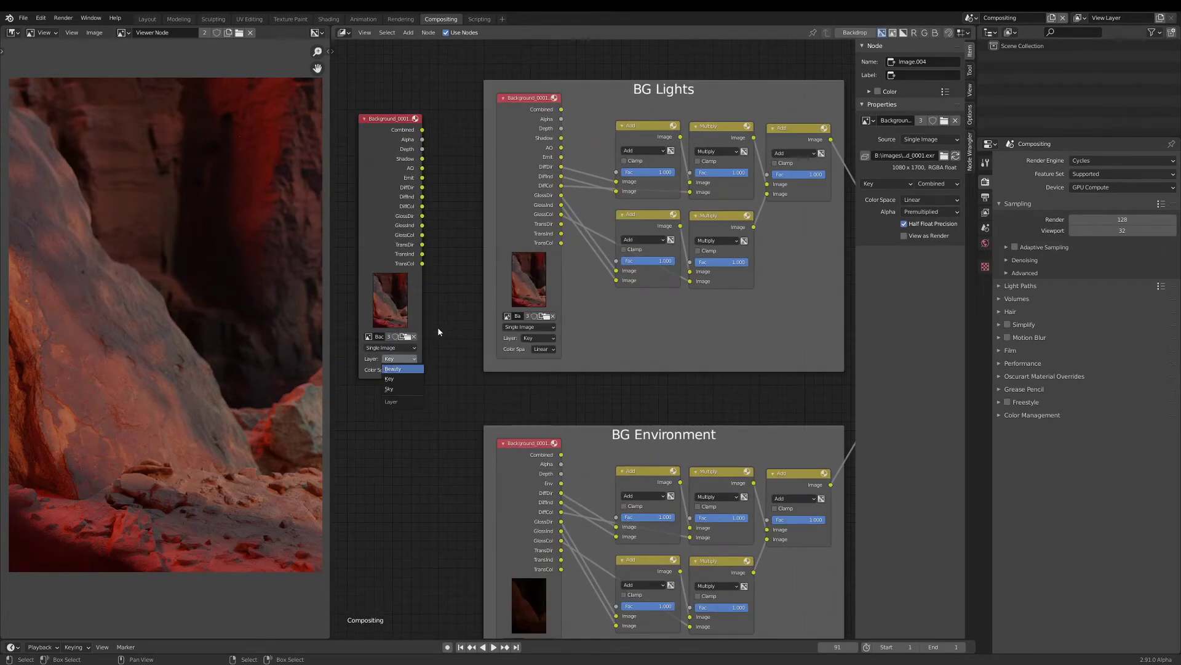
left_click(402, 368)
scroll(425, 340, "down", 3)
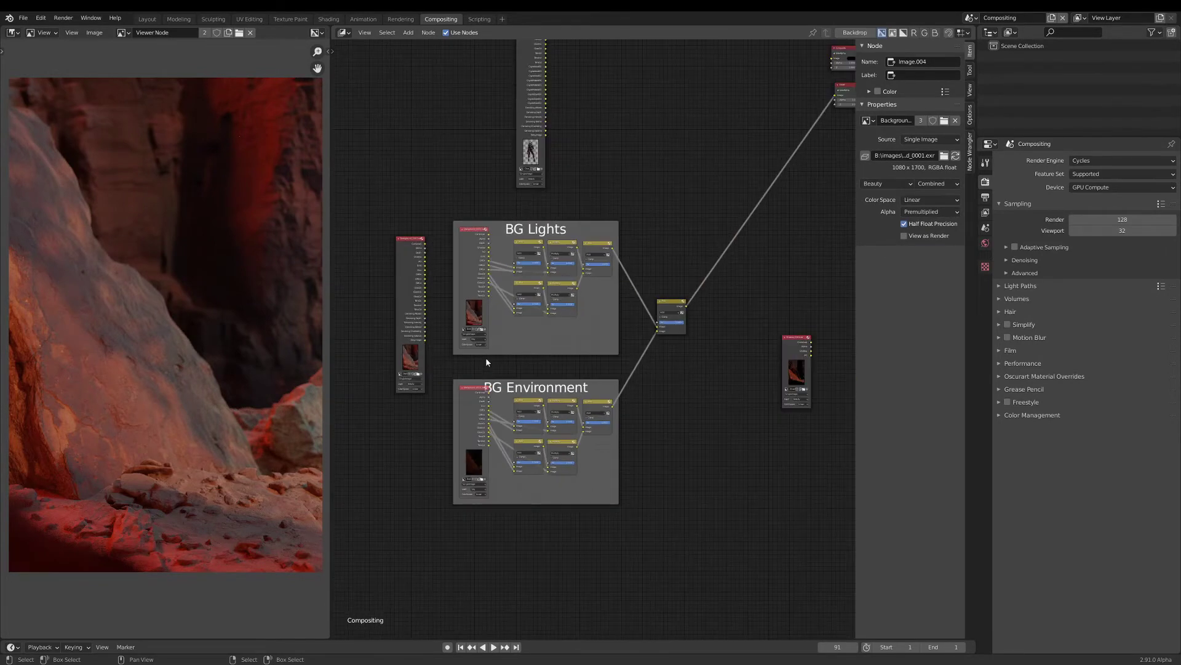
Compare the Beauty image's Combined pass with the combined Add result by switching the viewer between them.
scroll(486, 328, "up", 1)
left_click_drag(398, 268, 421, 254)
left_click(406, 215, "ctrl+shift")
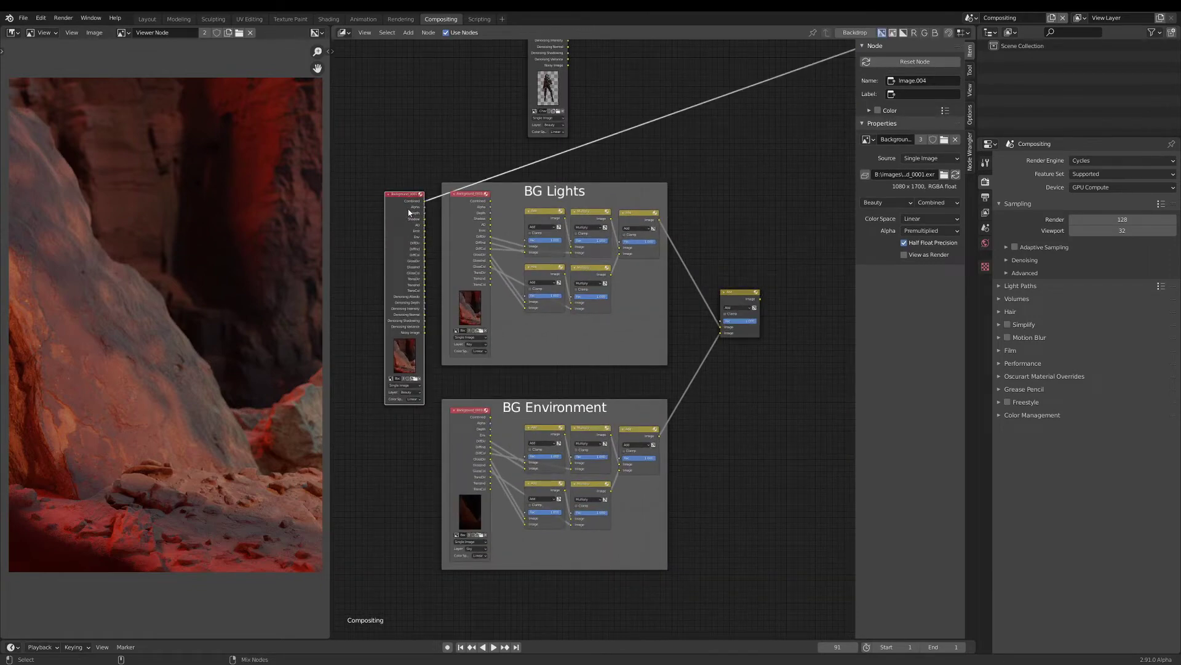
left_click(736, 298, "ctrl+shift")
left_click(419, 249, "ctrl+shift")
left_click(740, 302, "ctrl+shift")
left_click(420, 246, "ctrl+shift")
left_click(740, 302, "ctrl+shift")
Move the Beauty reference image node aside, lower down and outside the two background frames.
left_click_drag(396, 235, 731, 393)
scroll(639, 354, "down", 2)
left_click_drag(638, 354, 383, 300)
middle_click_drag(646, 259, 618, 311)
scroll(617, 312, "up", 2)
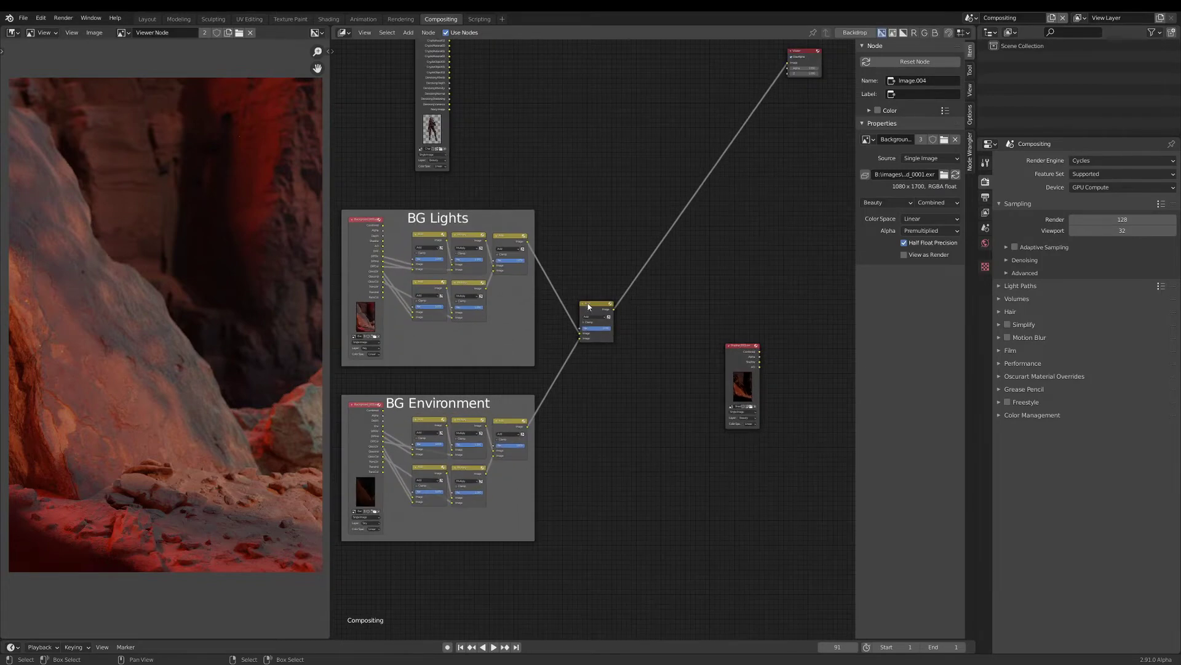
Move the Add node that combines both frames farther from them and place the Shadow image node above BG Lights.
left_click_drag(588, 306, 719, 307)
left_click_drag(735, 374, 601, 167)
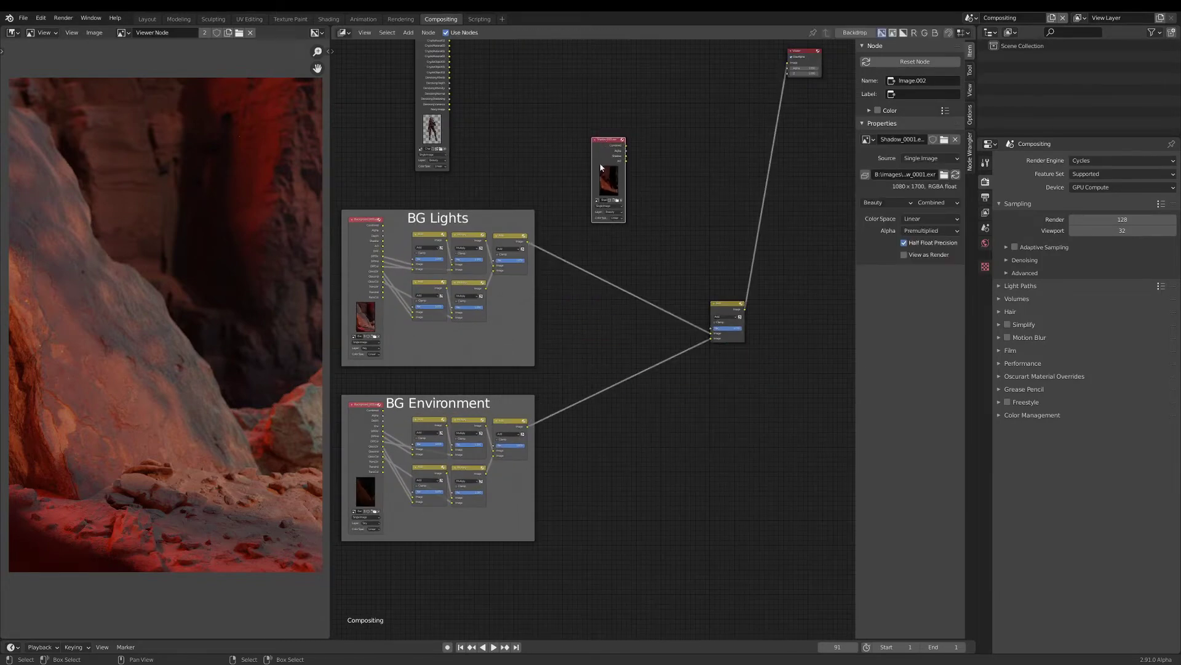
Preview the BG Lights frame's final Add, upper Add and upper Multiply nodes in the viewer.
scroll(584, 246, "up", 2)
left_click(591, 249)
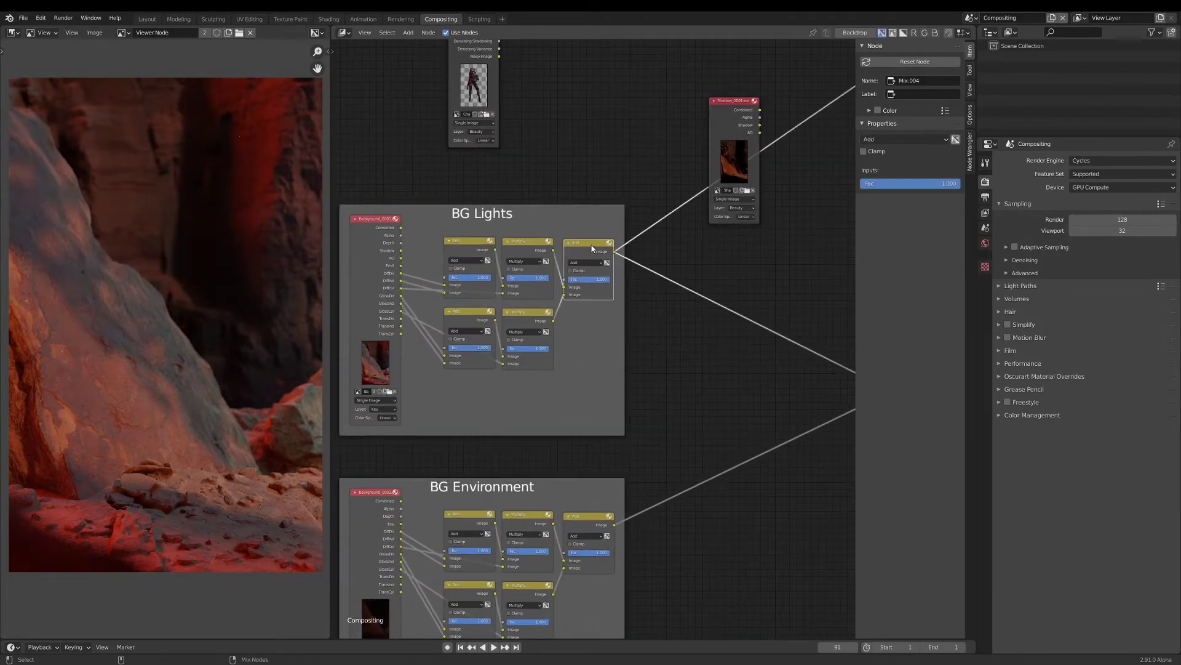
scroll(592, 248, "down", 1)
scroll(591, 248, "up", 1)
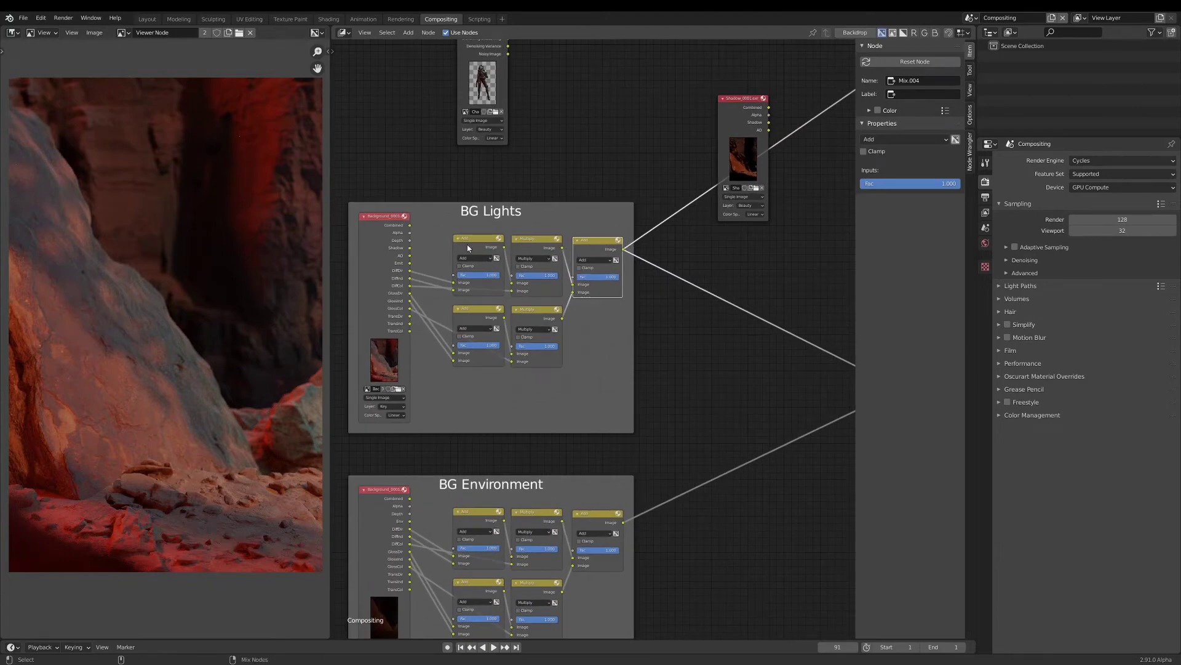
left_click(467, 246, "ctrl+shift")
left_click(536, 250, "ctrl+shift")
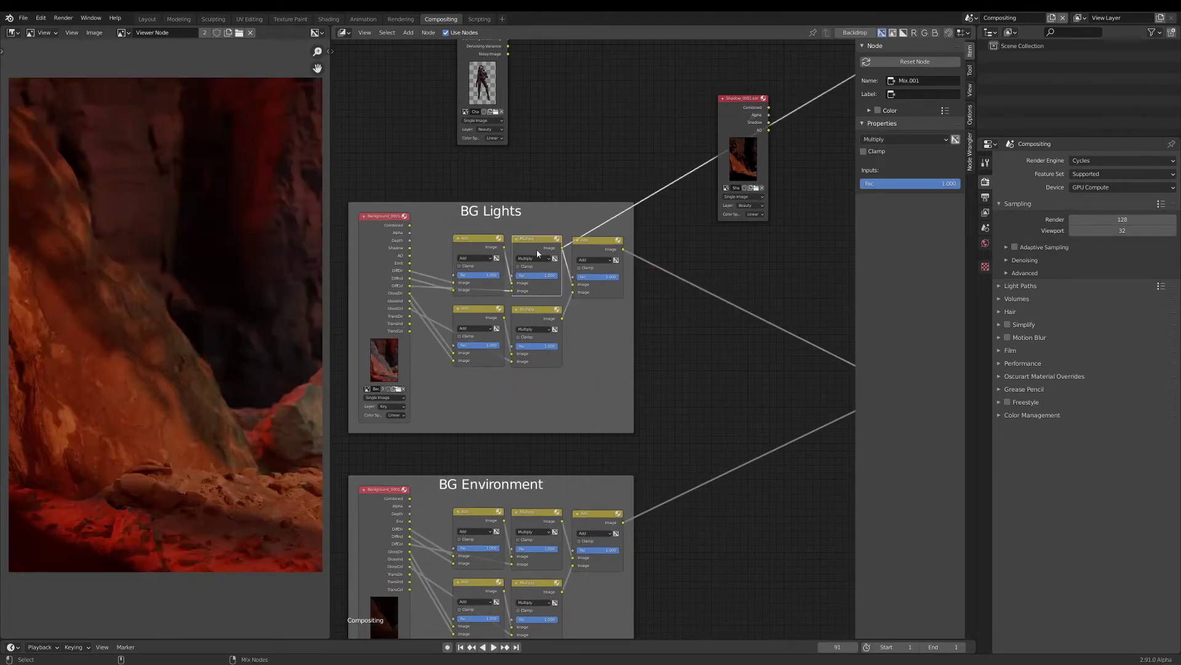
left_click(597, 254, "ctrl+shift")
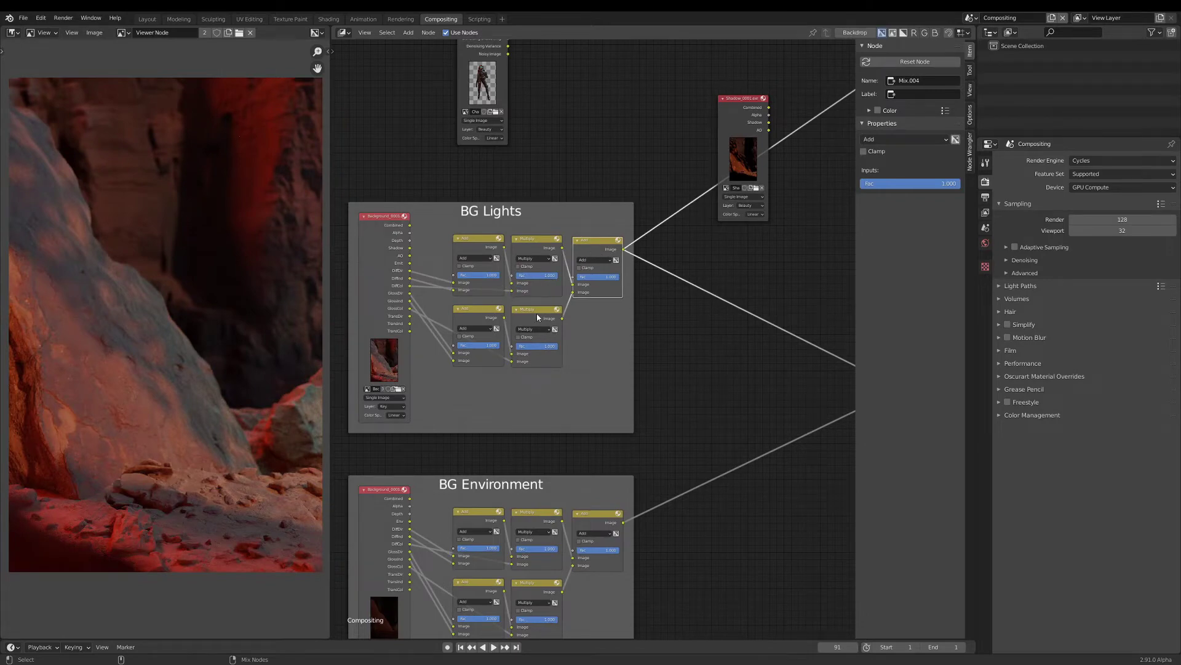
Lower the final Add node in BG Lights and bring the Shadow image node closer, previewing the upper Multiply node.
left_click_drag(586, 248, 592, 320)
left_click_drag(741, 102, 621, 89)
left_click(539, 251)
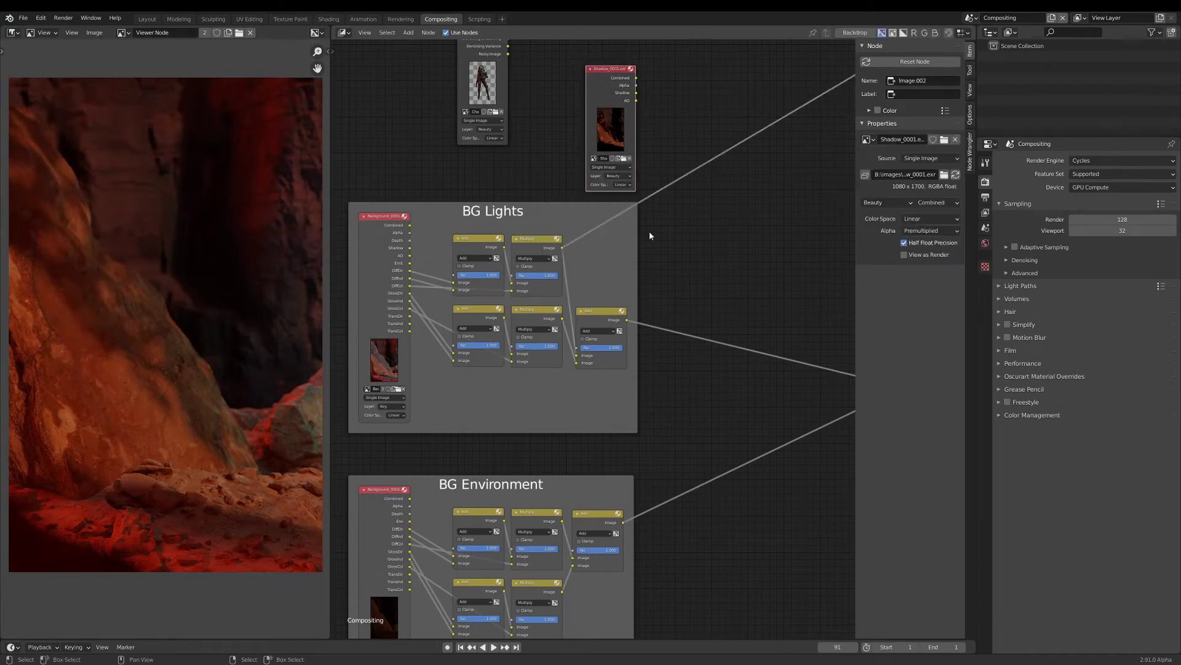
scroll(575, 286, "down", 1)
scroll(482, 289, "up", 2)
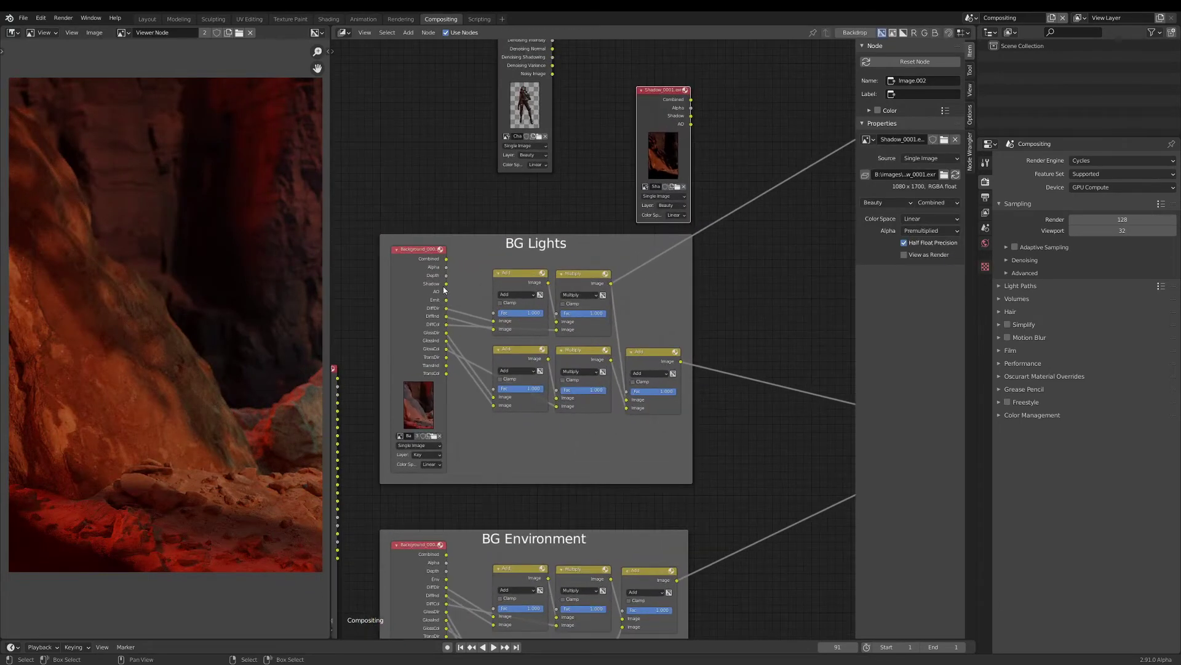
Compare the Shadow pass of the BG Lights image with the Shadow pass of the Shadow image in the viewer.
left_click(446, 284, "ctrl+shift")
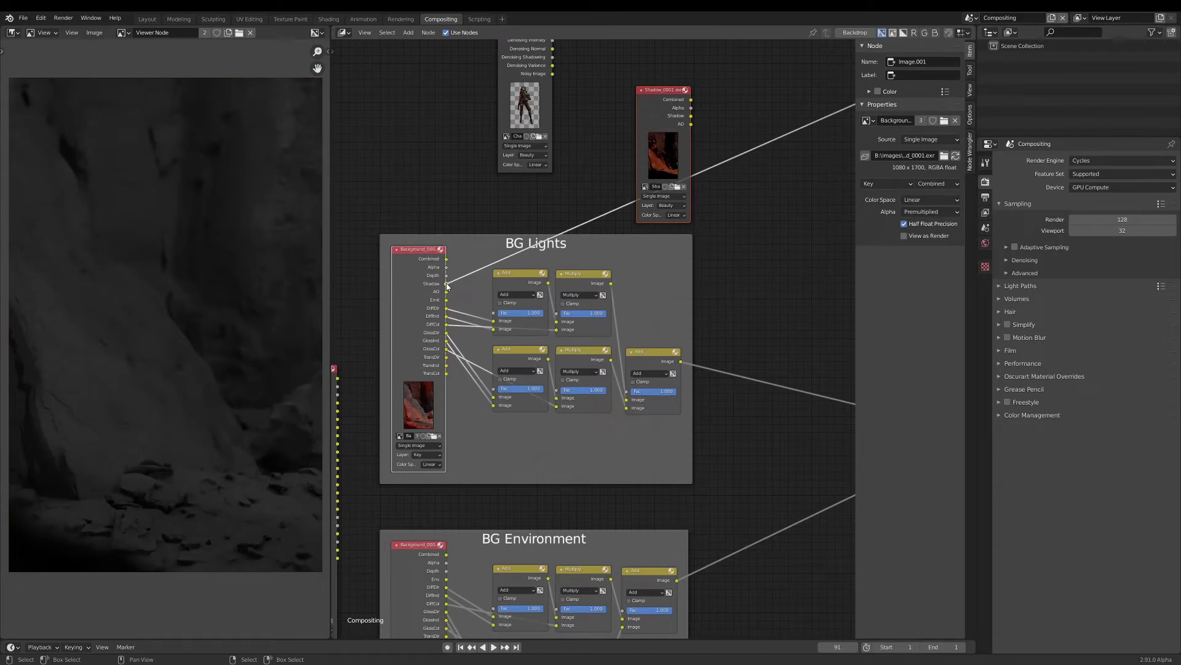
left_click(671, 124, "ctrl+shift")
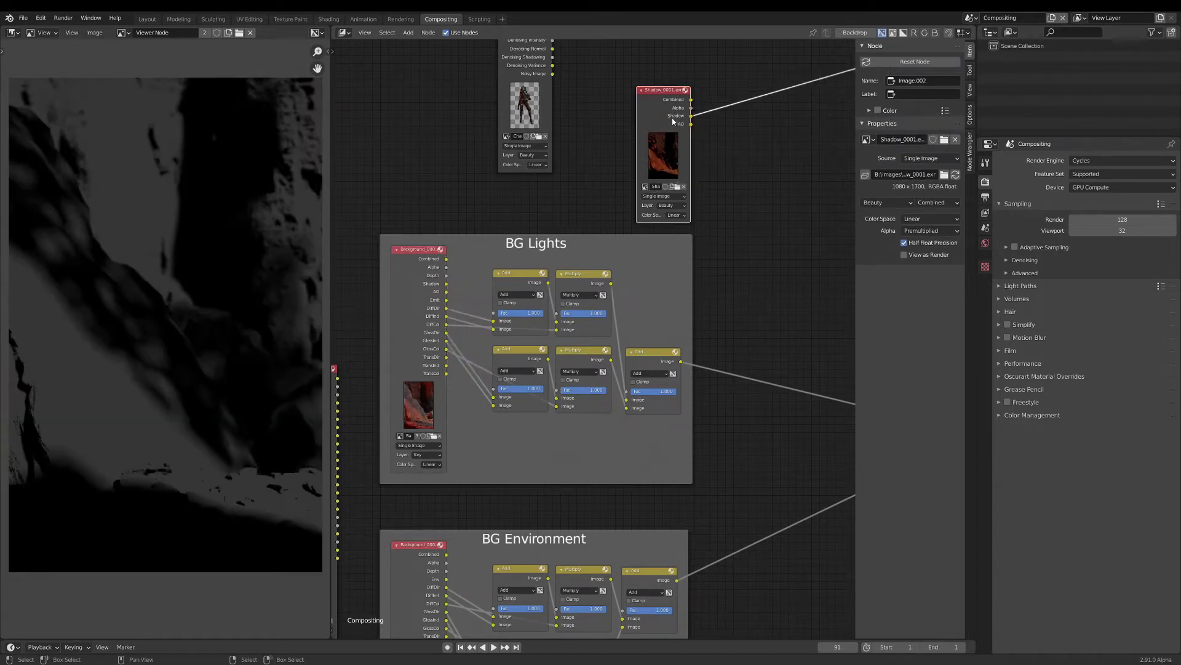
left_click_drag(672, 121, 667, 123)
Add a Mix node set to Subtract and place it beside the Shadow image node.
middle_click_drag(699, 293, 685, 298)
scroll(712, 287, "down", 1)
scroll(689, 286, "up", 2)
key("shift+a")
left_click(714, 251)
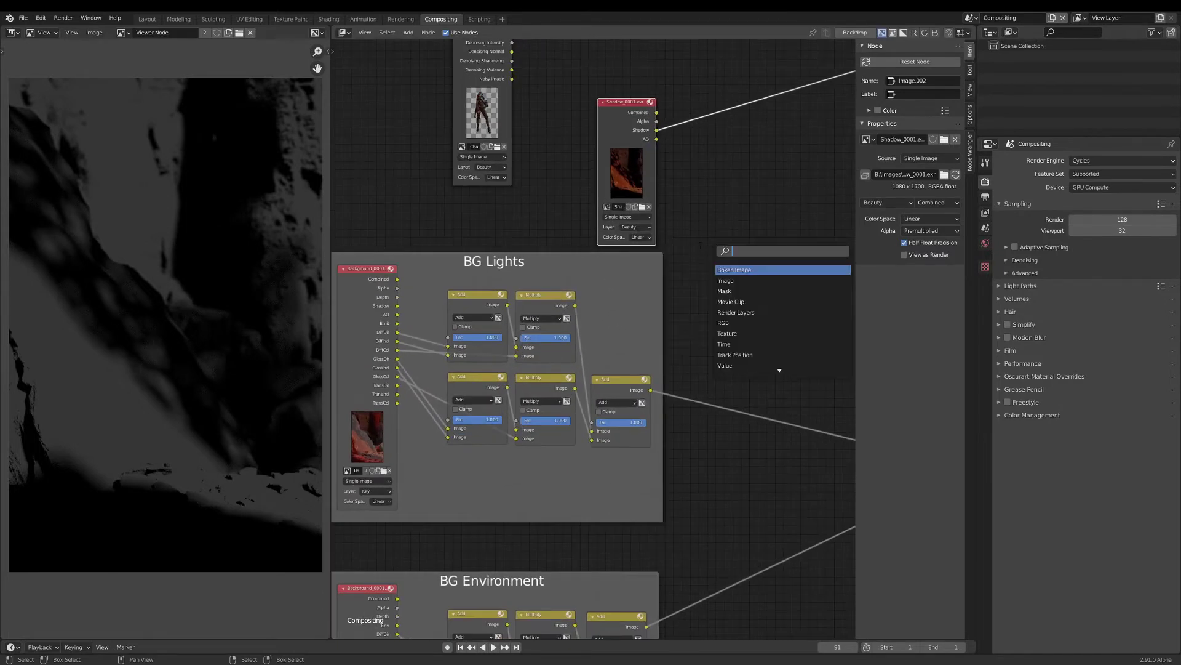
type("mix")
key("Return")
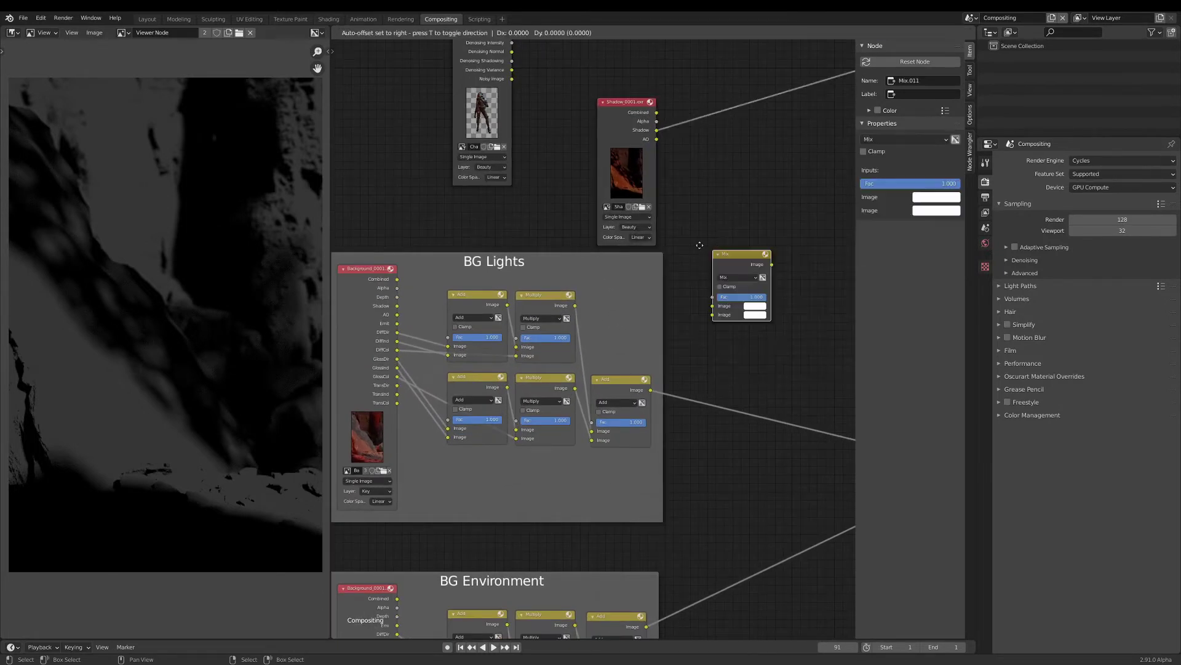
left_click(701, 248)
left_click(737, 277)
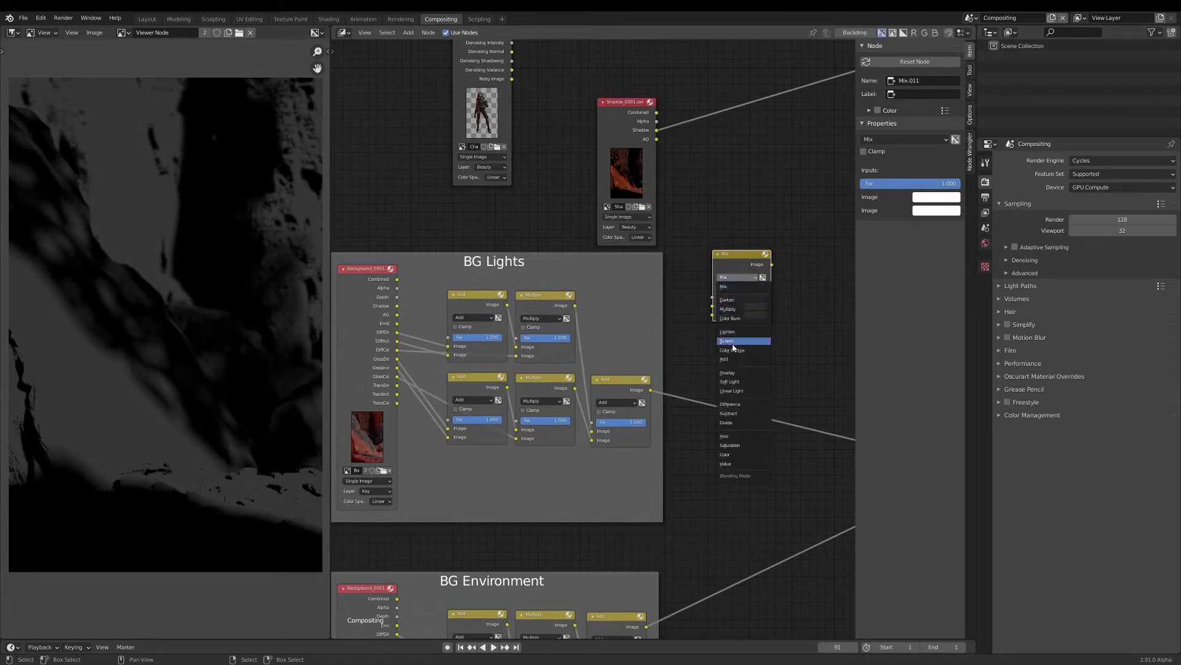
left_click(731, 413)
left_click_drag(728, 273, 729, 188)
Move the Shadow image node farther from the Subtract node and preview its Combined and Shadow passes.
left_click(625, 140)
scroll(624, 141, "up", 2)
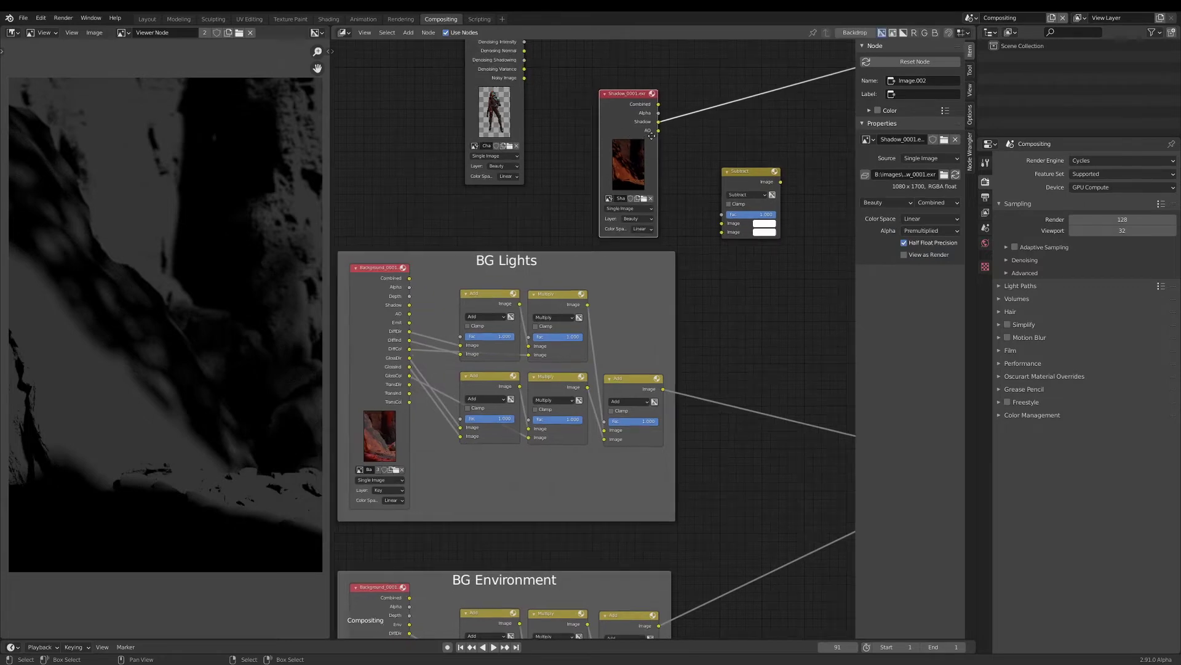
left_click_drag(709, 131, 674, 132)
scroll(592, 145, "down", 2)
left_click_drag(573, 127, 480, 108)
left_click_drag(646, 131, 584, 129)
left_click(595, 119, "ctrl+shift")
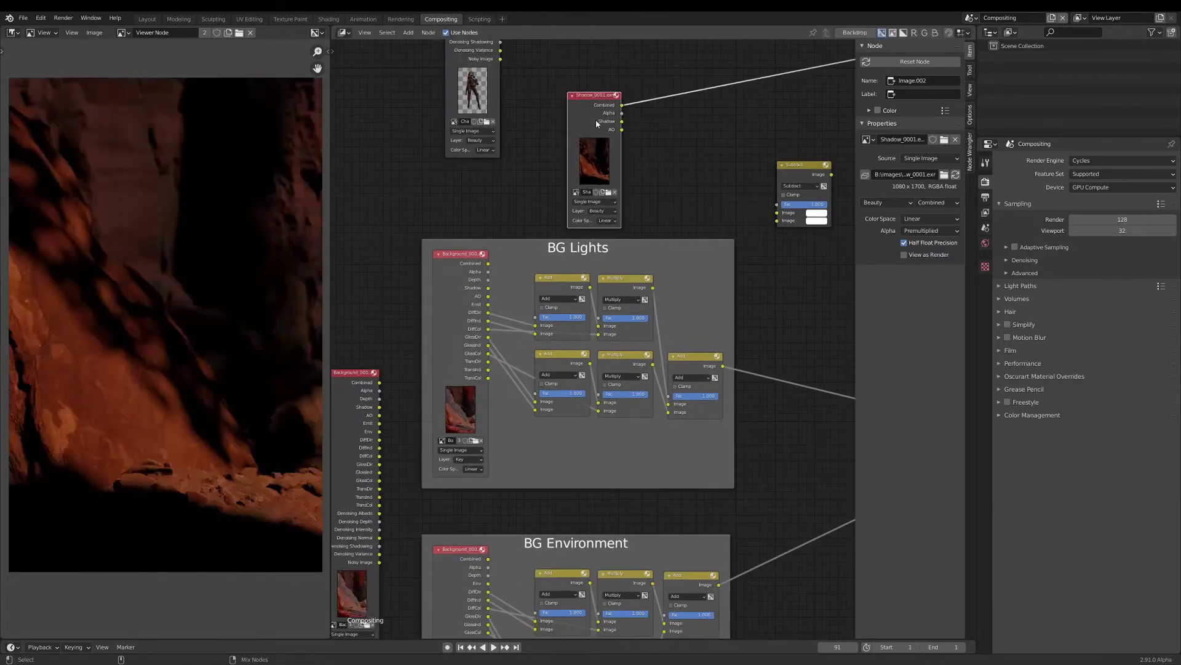
left_click(596, 120, "ctrl+shift")
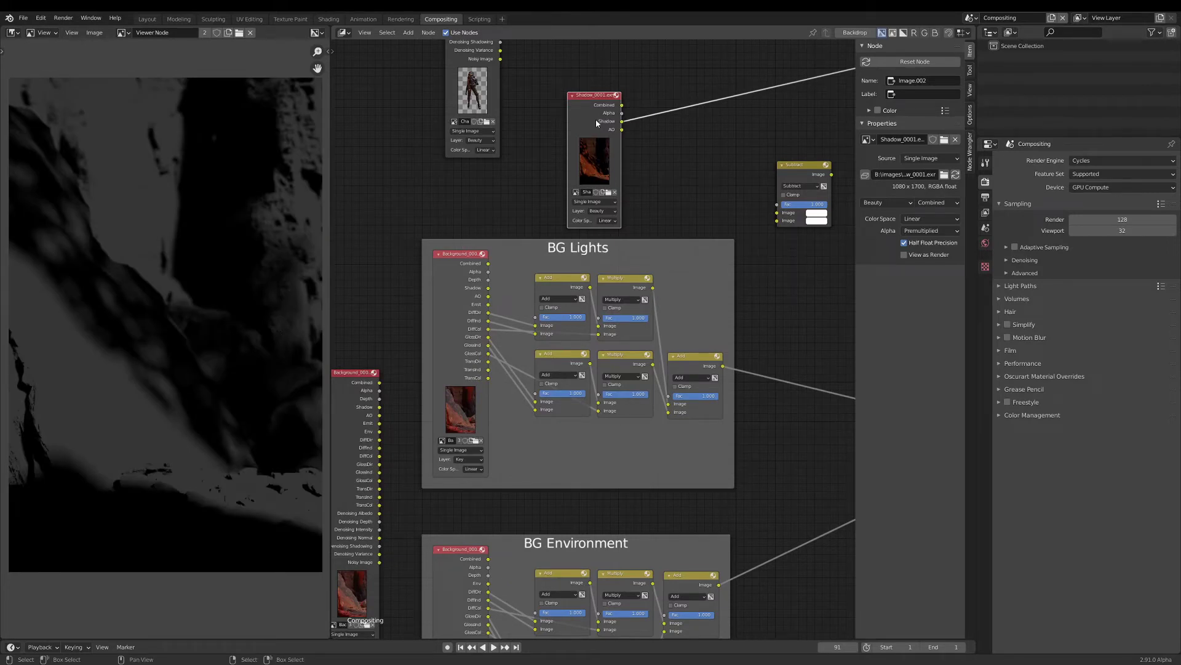
Connect the Shadow image's Shadow pass to the Subtract node's second input and the BG Lights Shadow pass to its first, previewing the result.
scroll(525, 244, "down", 1)
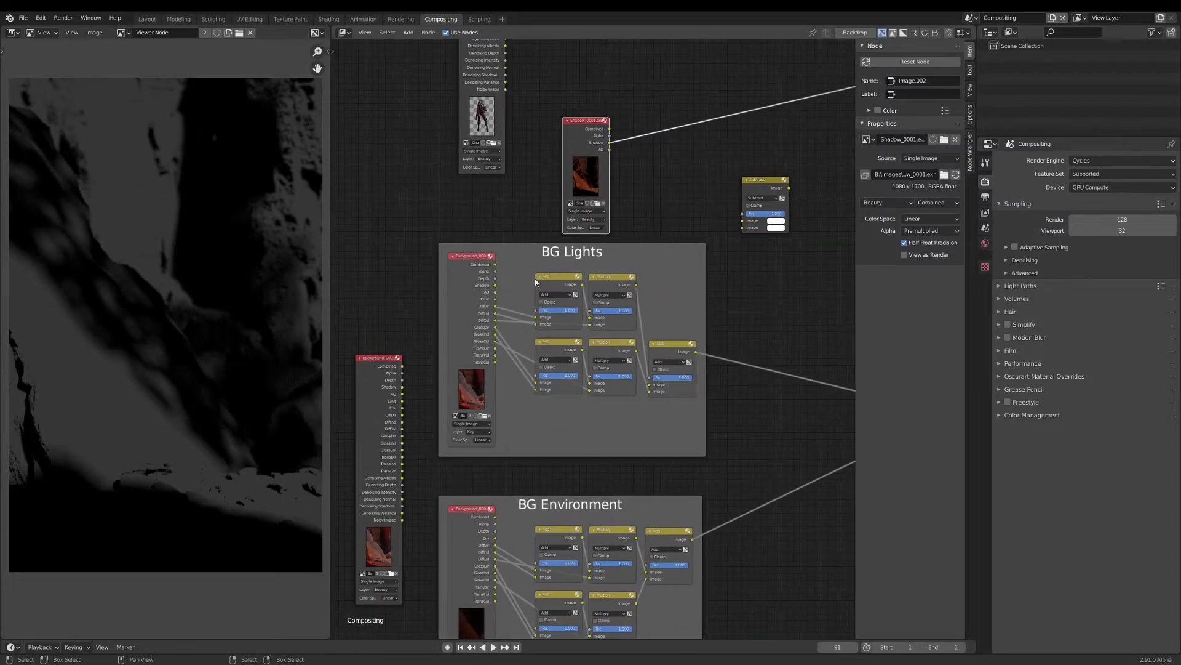
scroll(535, 282, "up", 1)
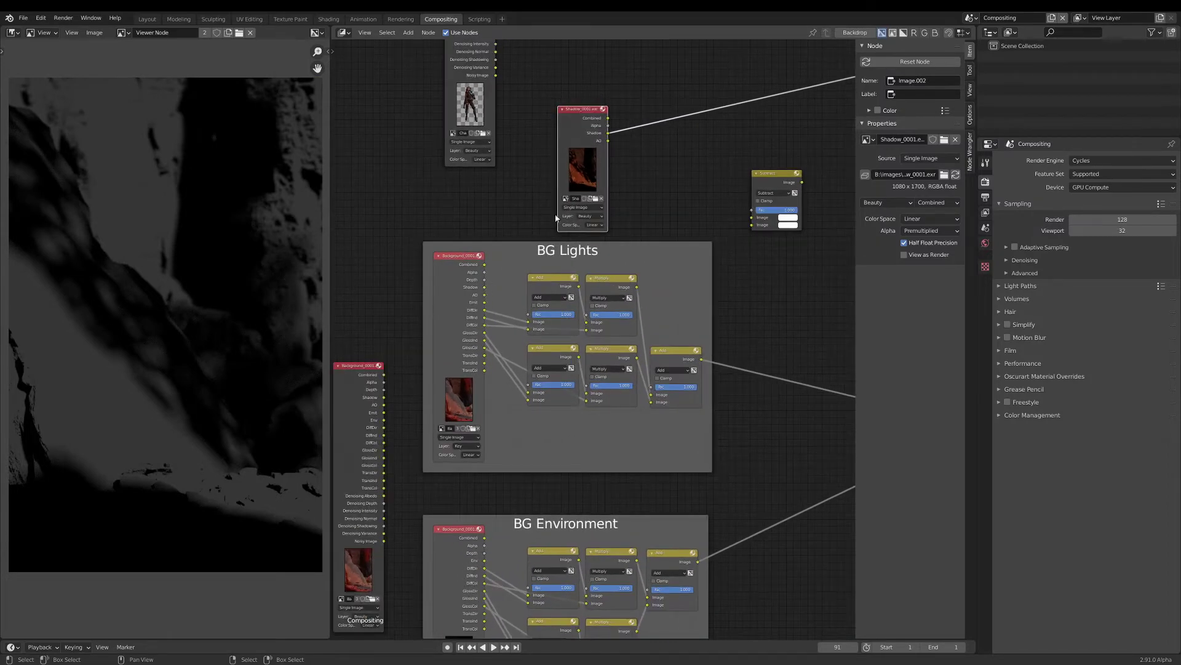
left_click_drag(610, 144, 707, 198)
left_click_drag(756, 230, 755, 227)
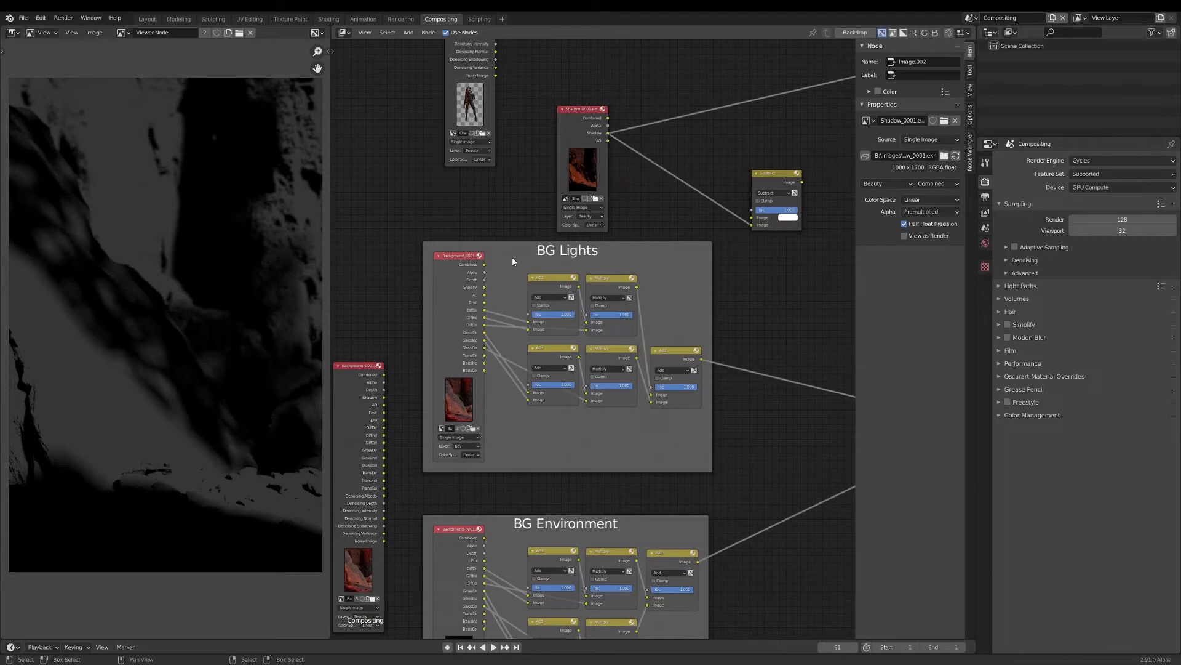
left_click_drag(485, 287, 685, 179)
left_click(774, 182, "ctrl+shift")
scroll(684, 179, "up", 2)
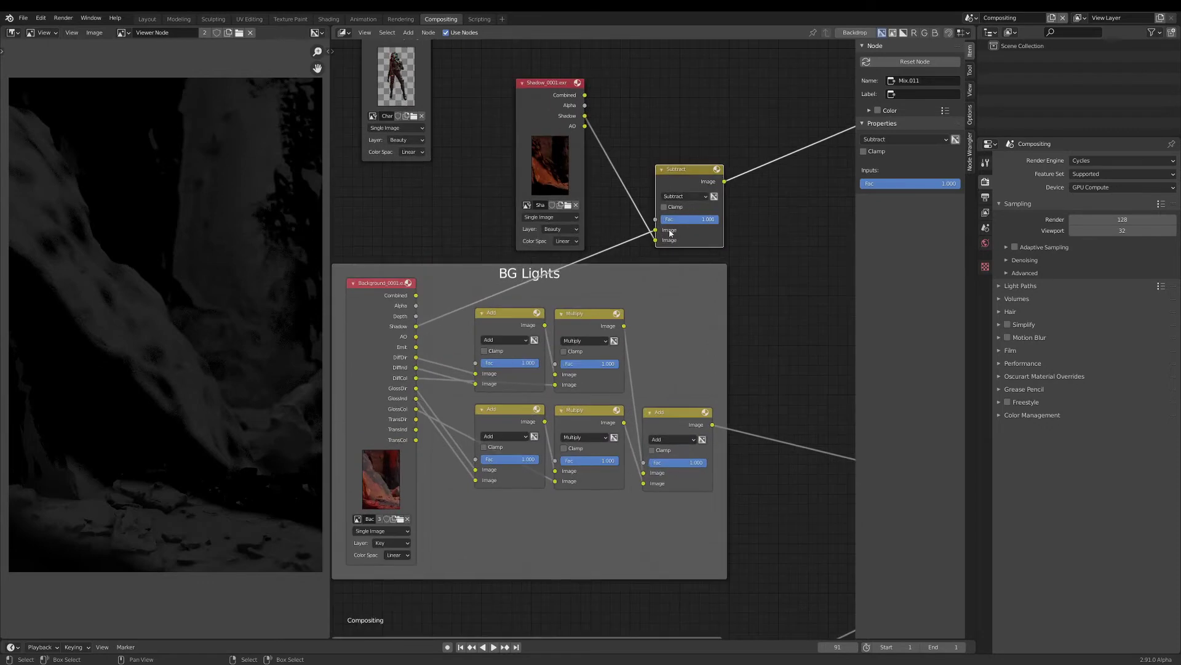
Try the opposite input order on the Subtract node by swapping its two shadow connections, and swap them back.
left_click_drag(656, 240, 655, 231)
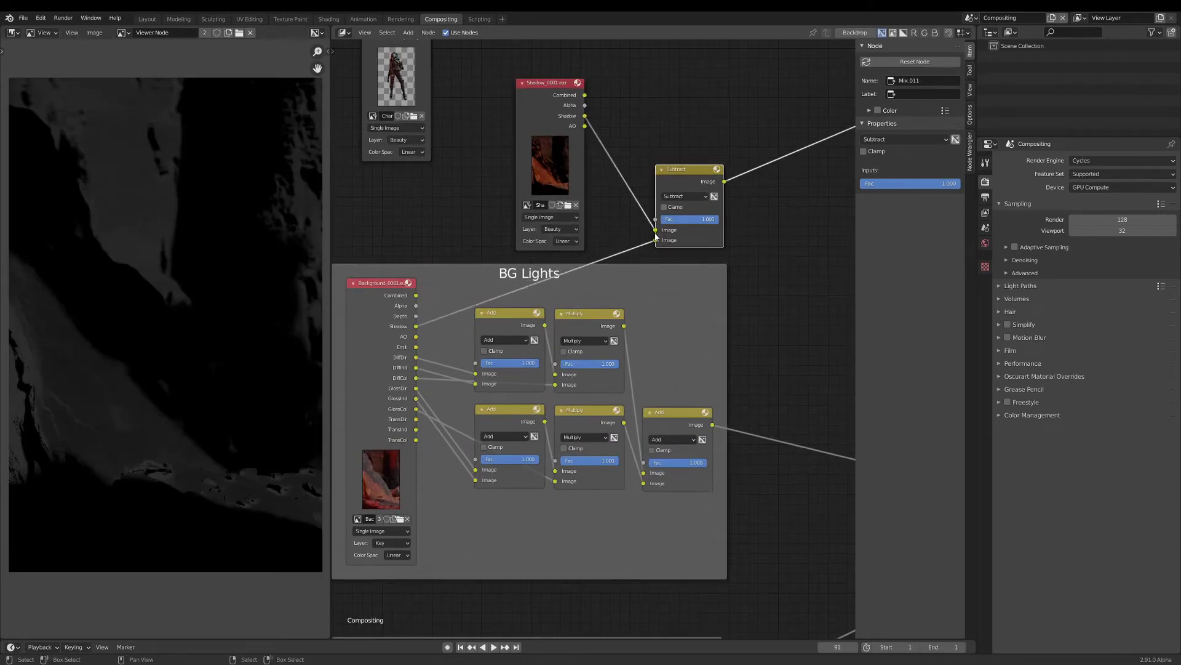
left_click_drag(656, 230, 657, 240)
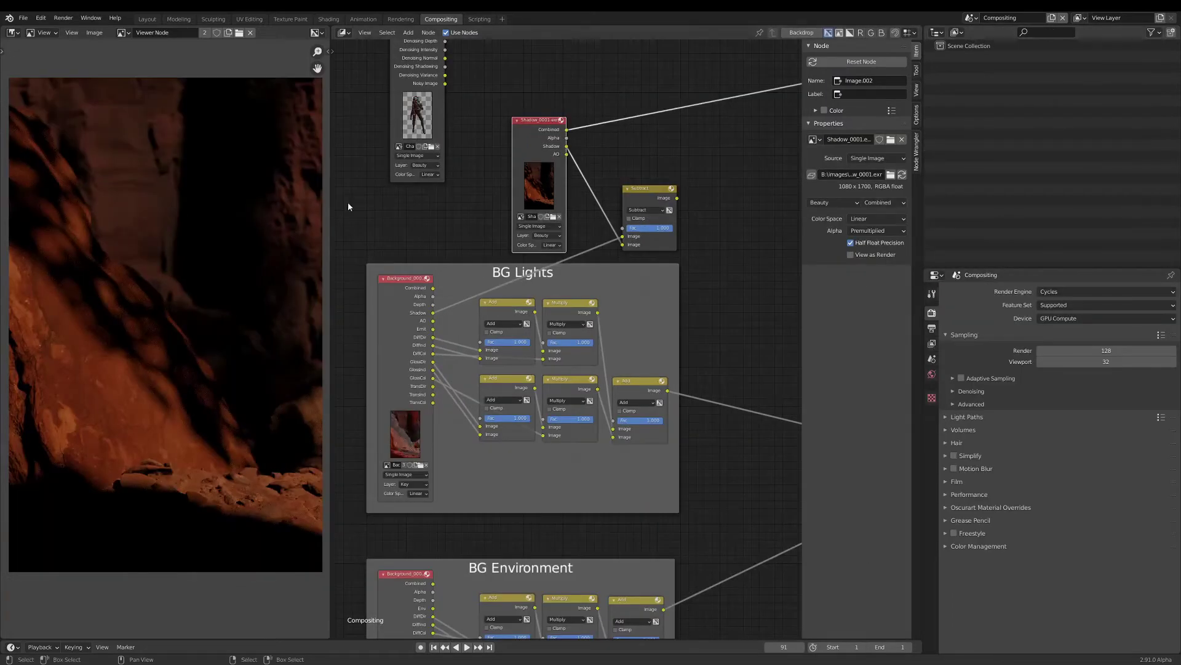
Preview the Shadow pass of the Shadow image and mark the lit rock area in the viewer with an annotated cross.
scroll(537, 195, "up", 2)
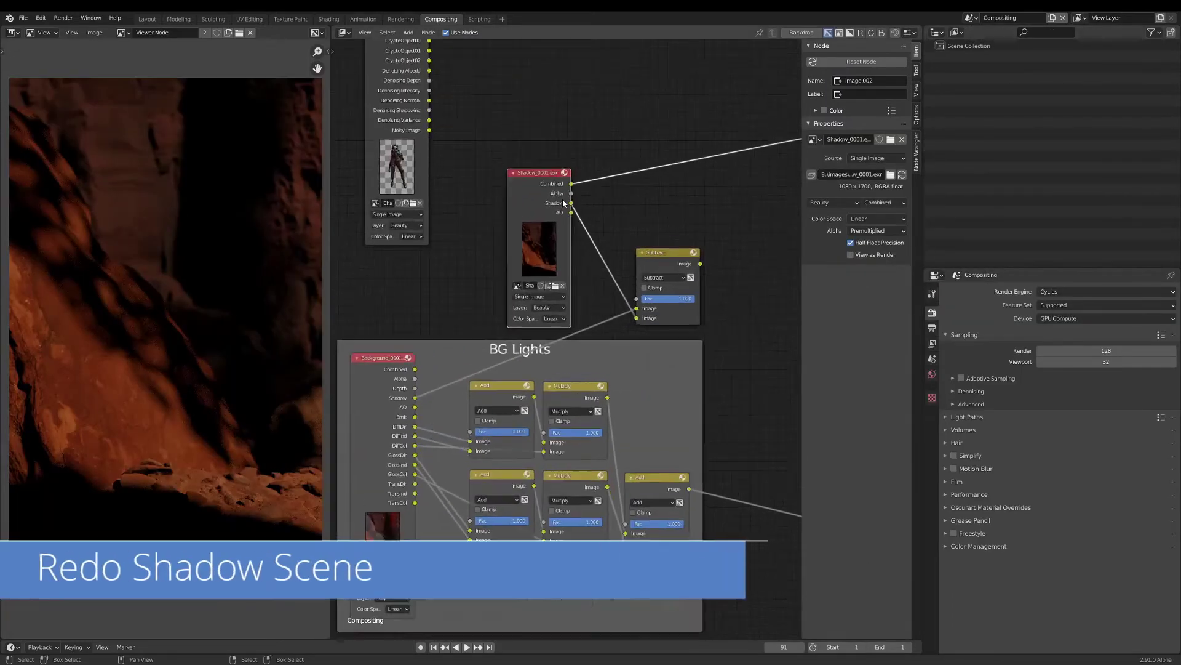
left_click(537, 195, "ctrl+shift")
middle_click_drag(66, 350, 89, 343)
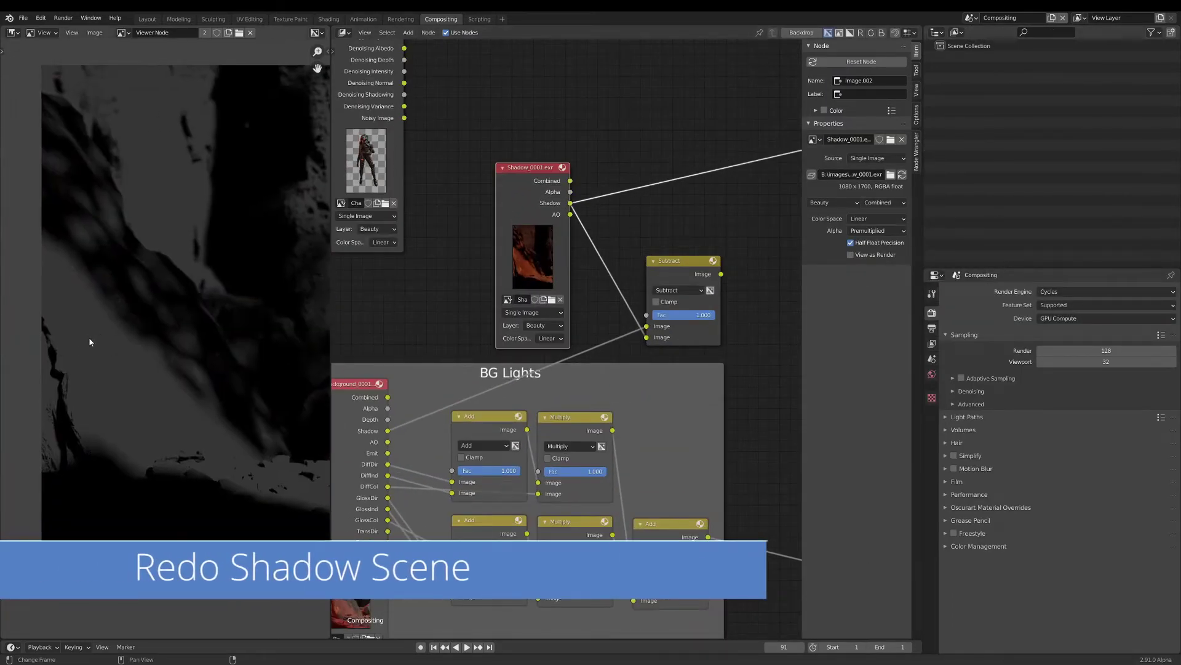
left_click_drag(171, 299, 55, 413)
left_click_drag(72, 309, 203, 430)
Switch to the Shadow scene, enable its Characters collection and show additional restriction toggles in the outliner.
left_click(971, 18)
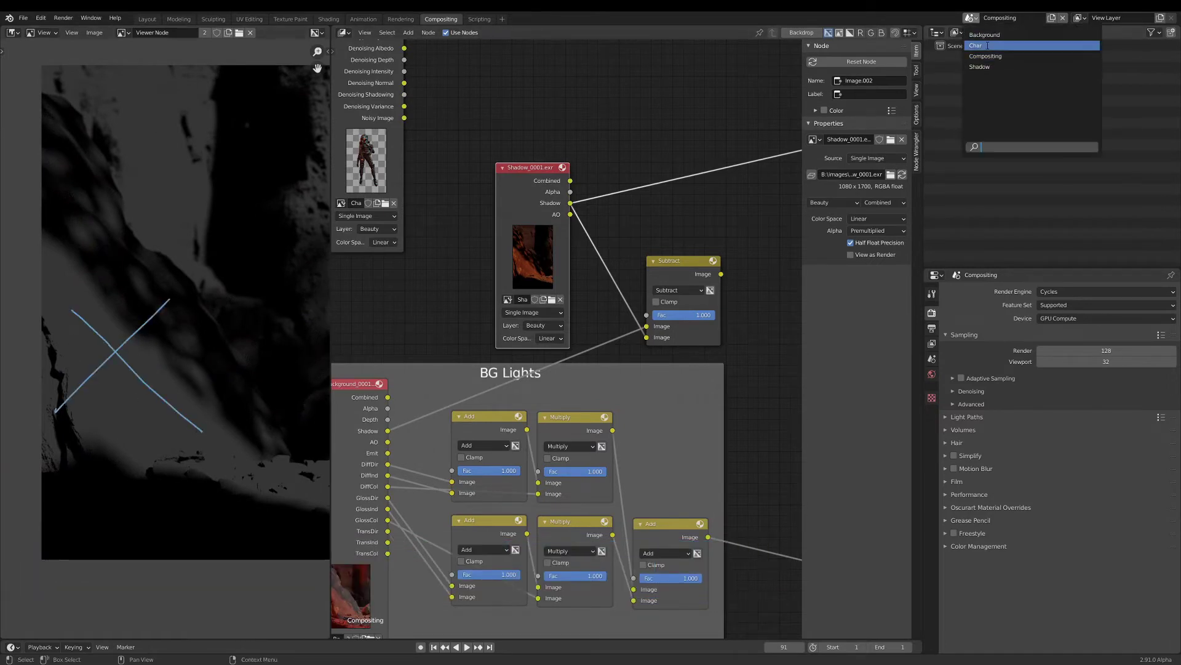
left_click(987, 66)
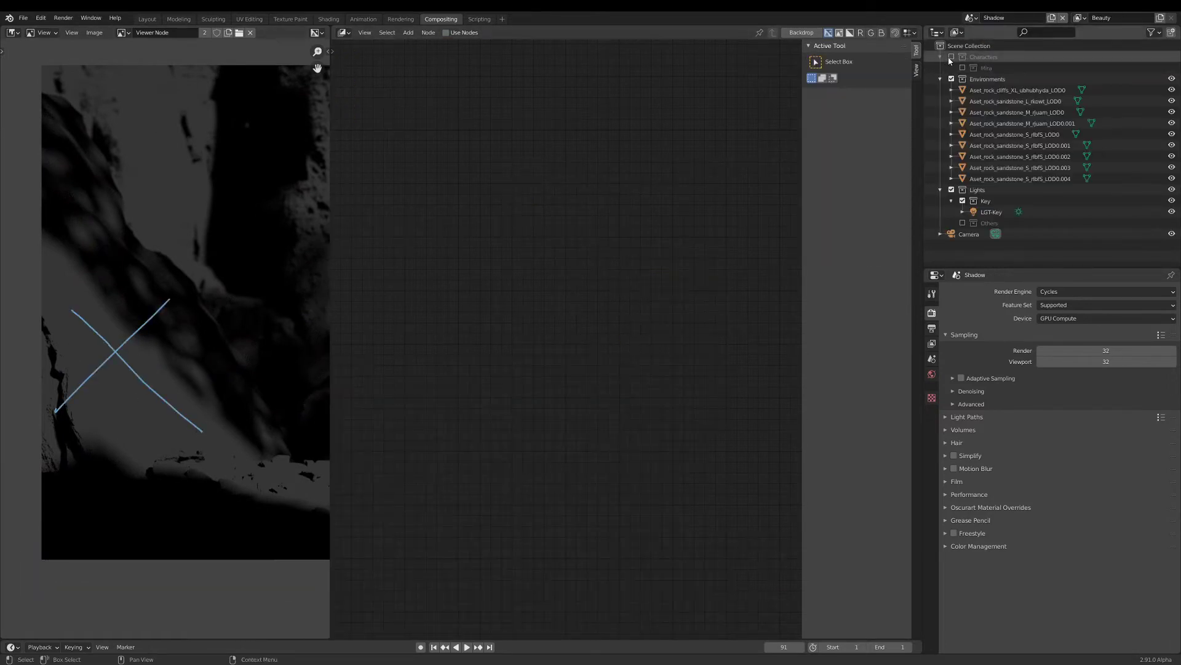
left_click(951, 57)
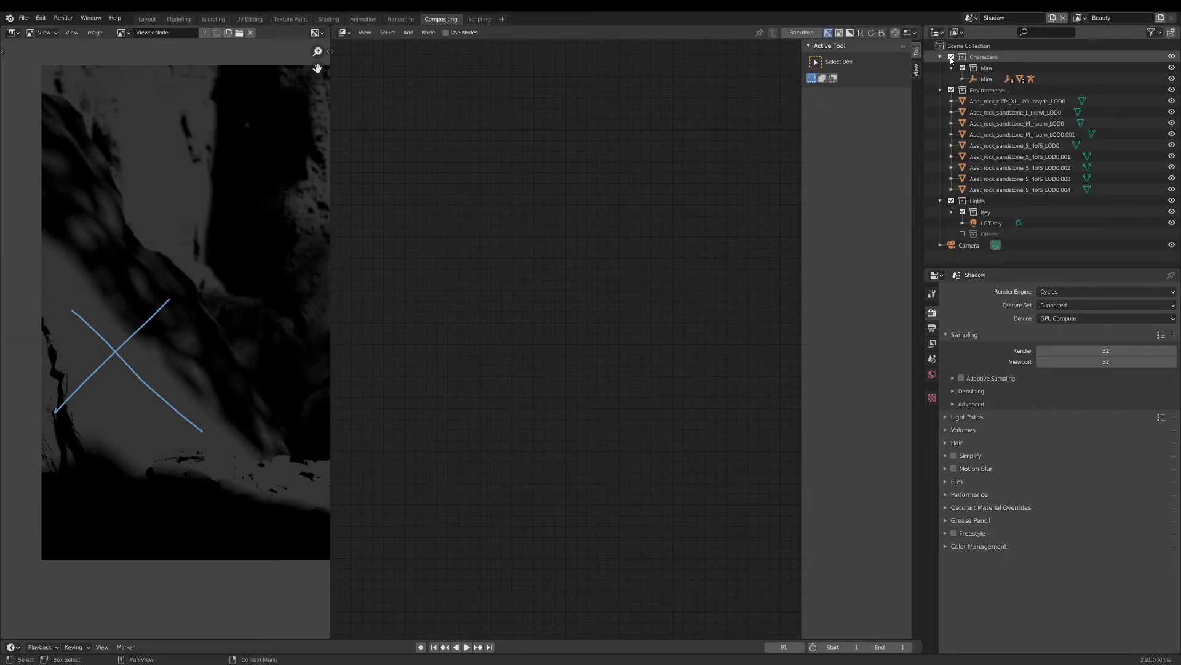
left_click(1152, 32)
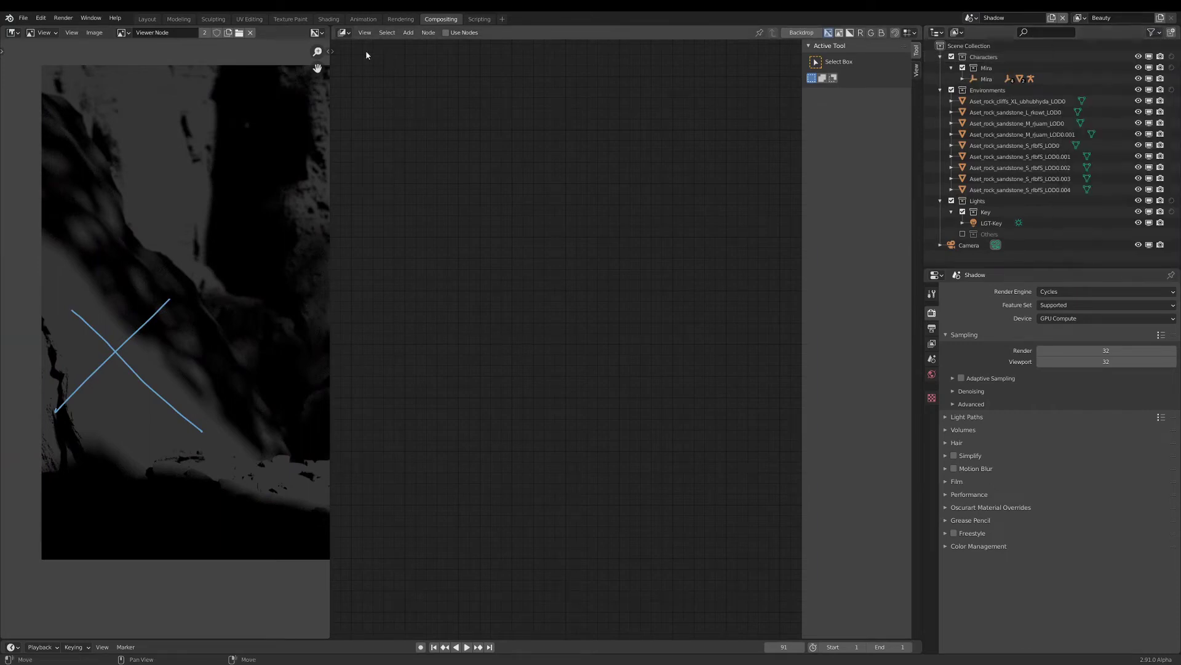
Open the Layout workspace and show the Shadow scene through its camera with rendered shading.
left_click(147, 19)
key("KP_0")
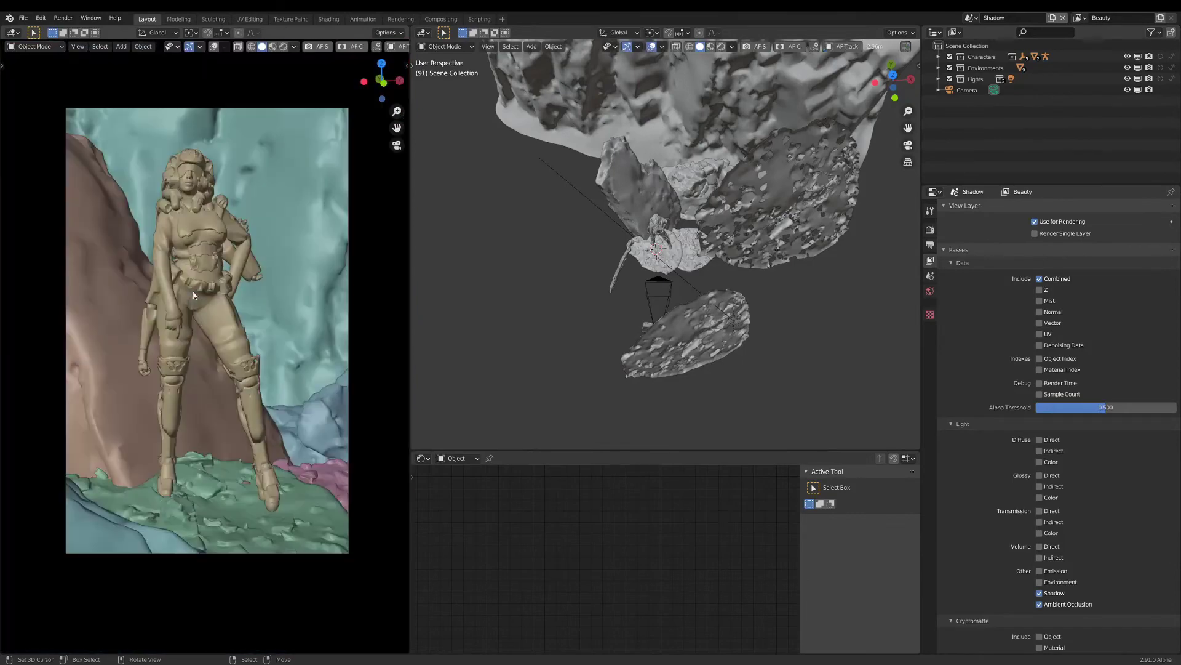
scroll(254, 306, "up", 1)
scroll(227, 302, "down", 3)
middle_click_drag(225, 301, 227, 313, "shift")
scroll(227, 315, "up", 2)
key("z")
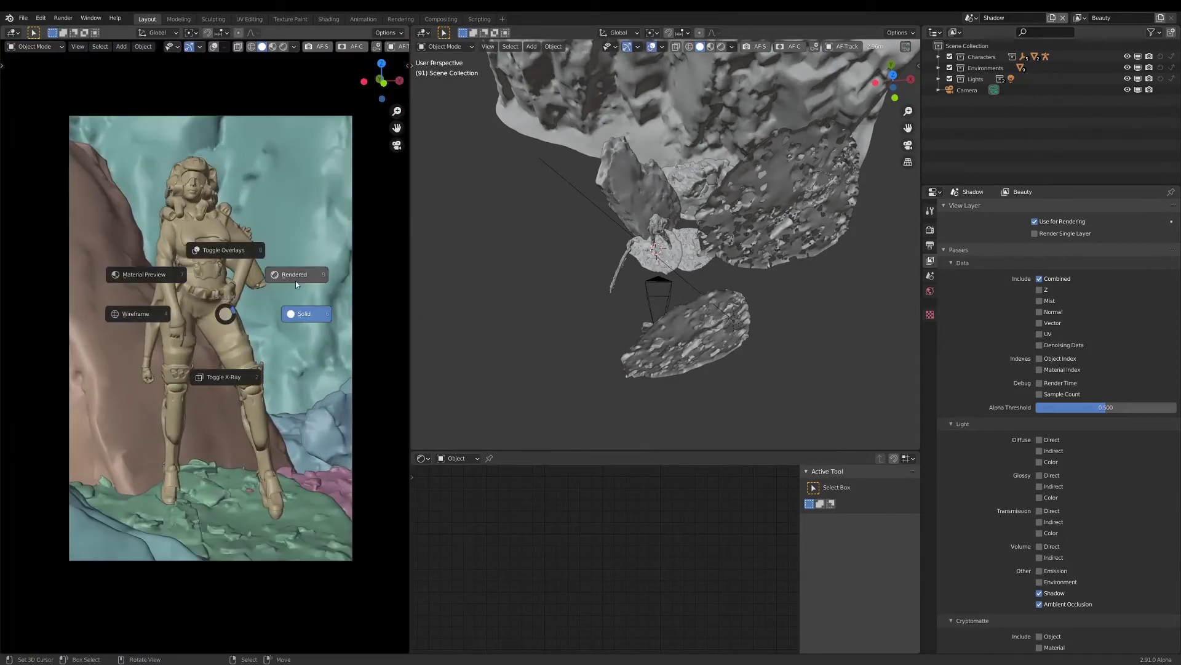
left_click(295, 280)
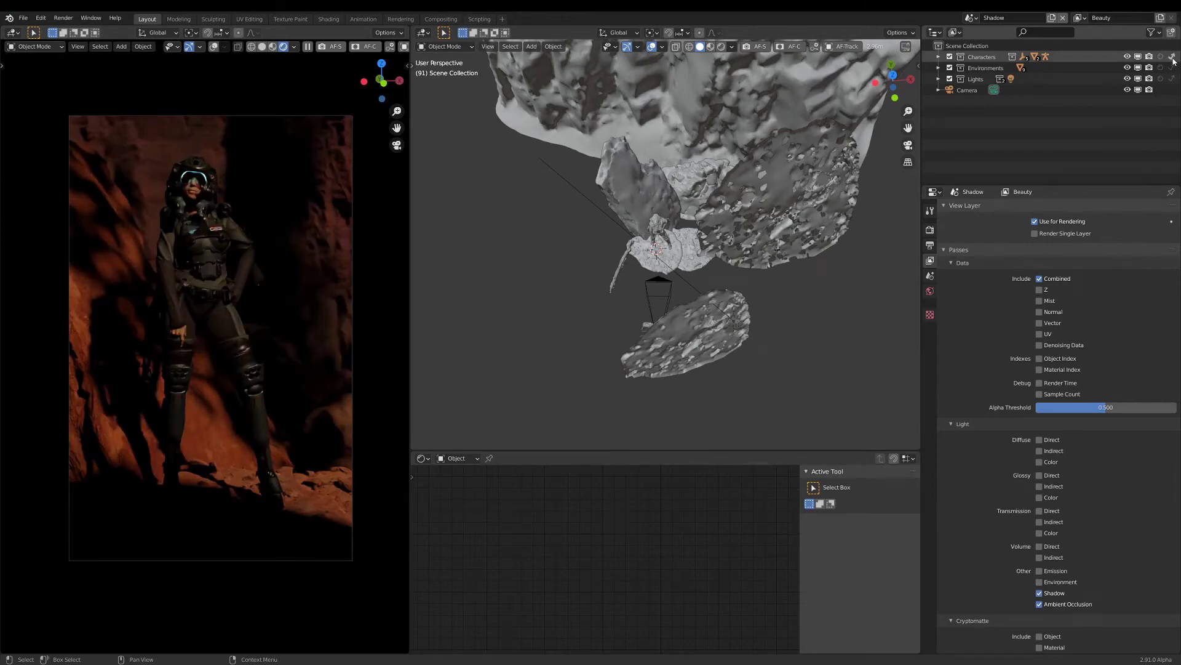
Set the Characters collection and its nested Mira collection to Indirect Only, check the cast shadow, and return the camera view to solid shading.
left_click(939, 57)
left_click(1171, 69)
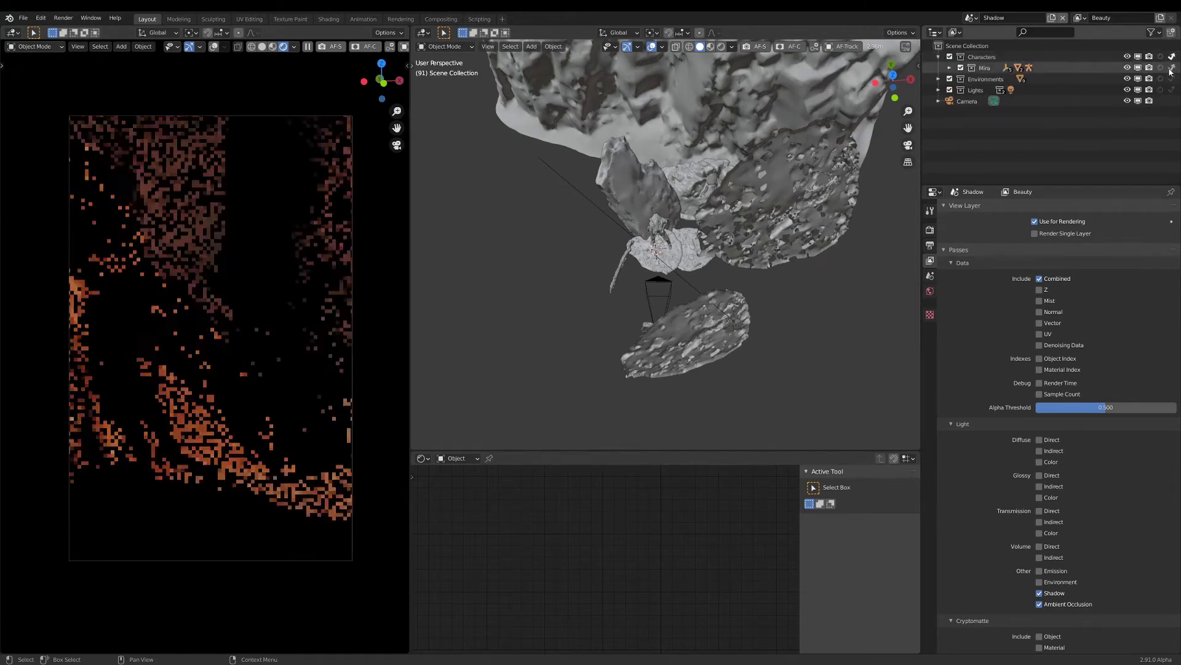
scroll(90, 407, "up", 2)
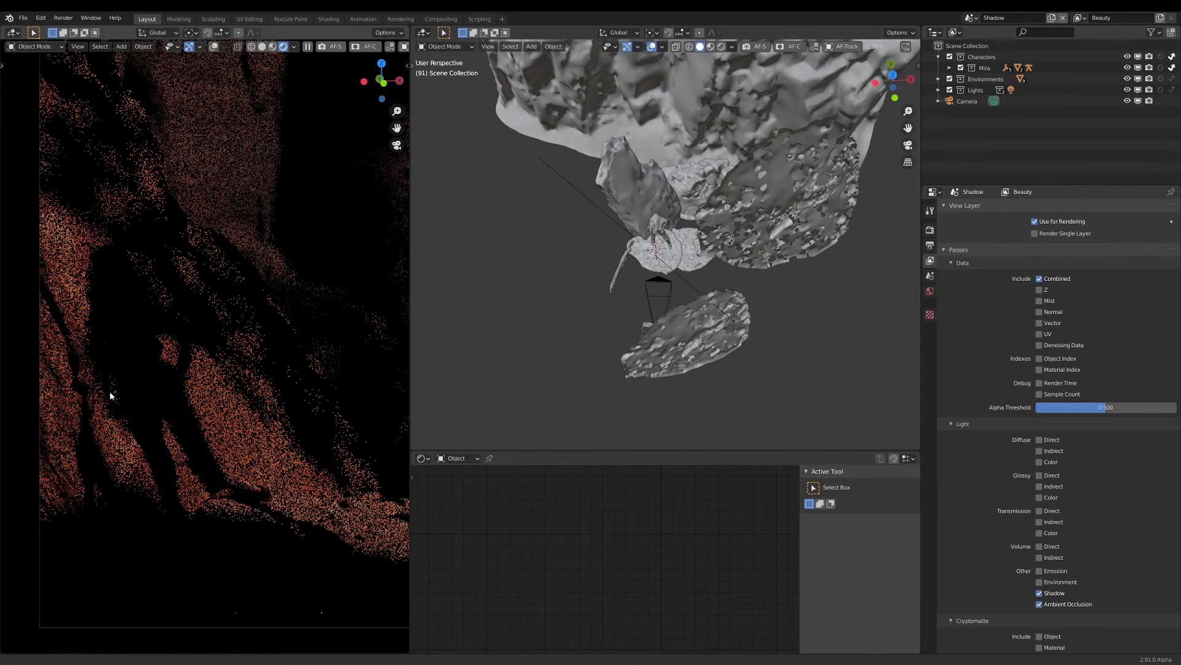
scroll(123, 391, "down", 2)
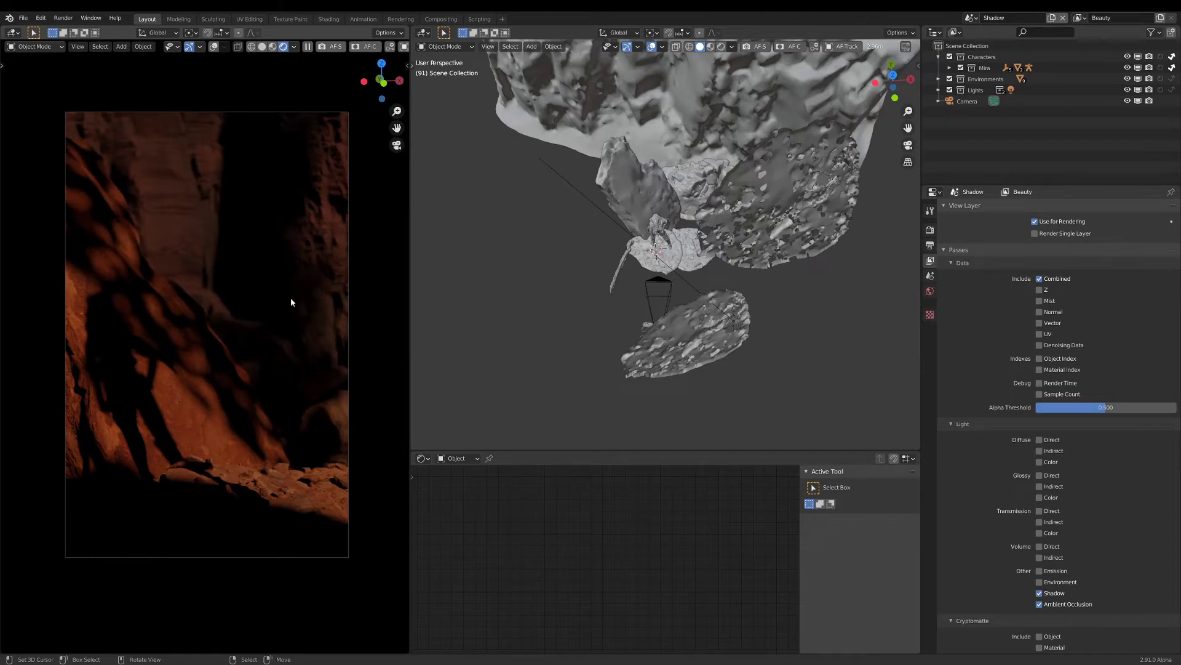
key("z")
left_click(357, 296)
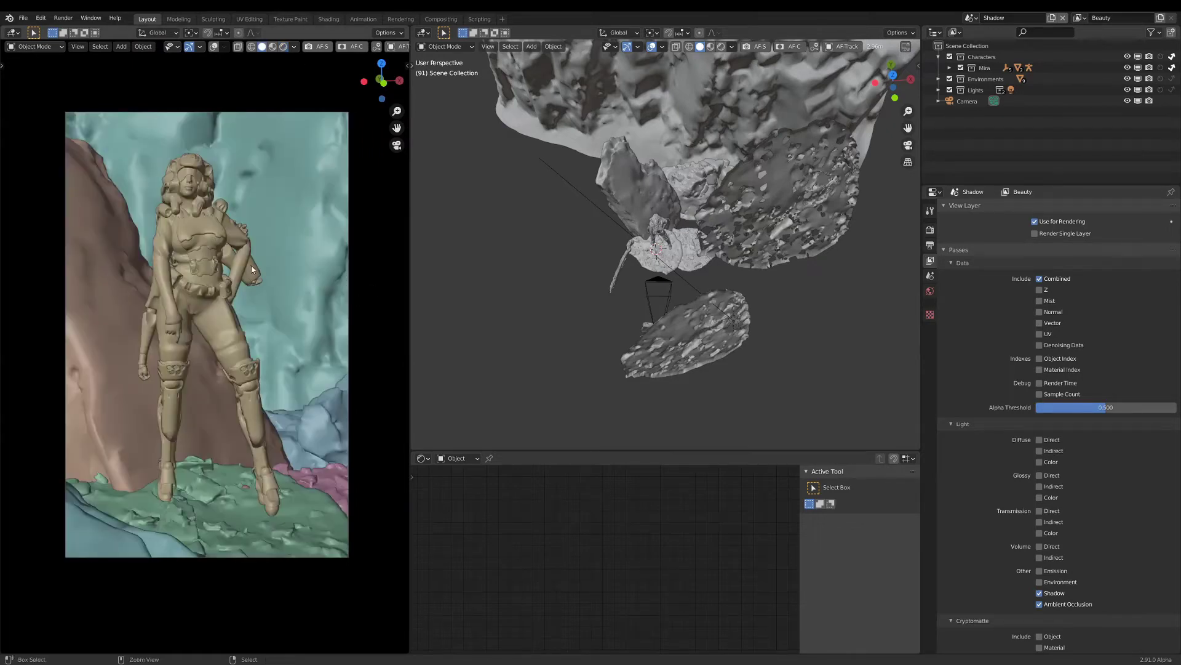
Save the file and render the Shadow scene.
key("ctrl+s")
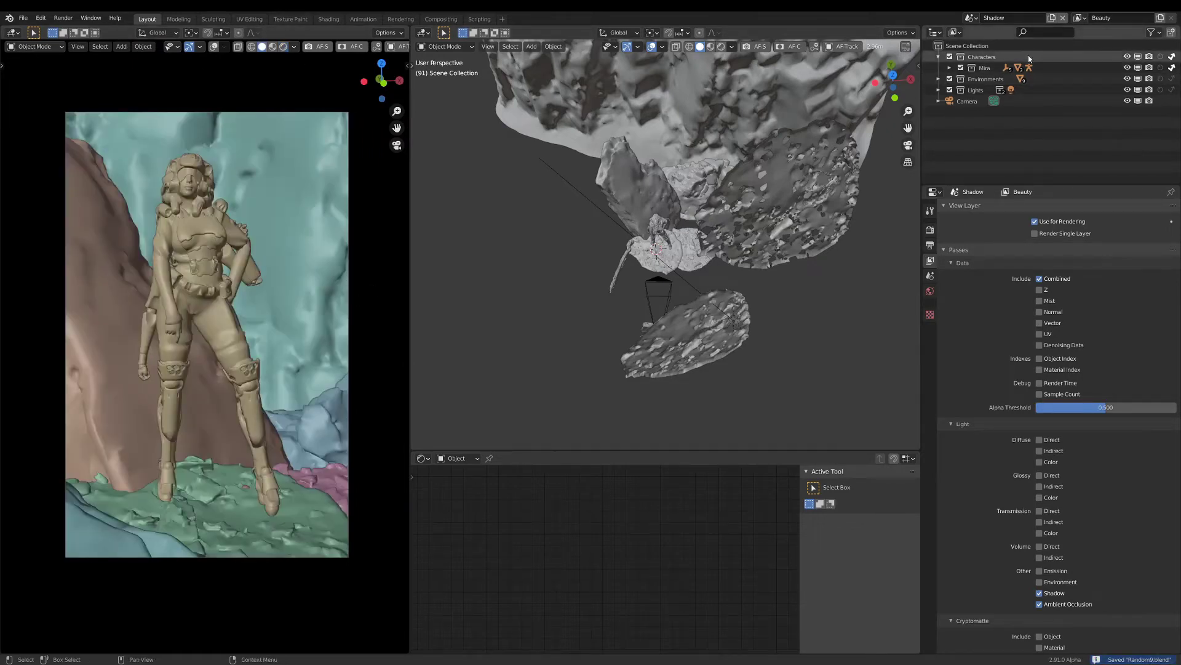
left_click(63, 17)
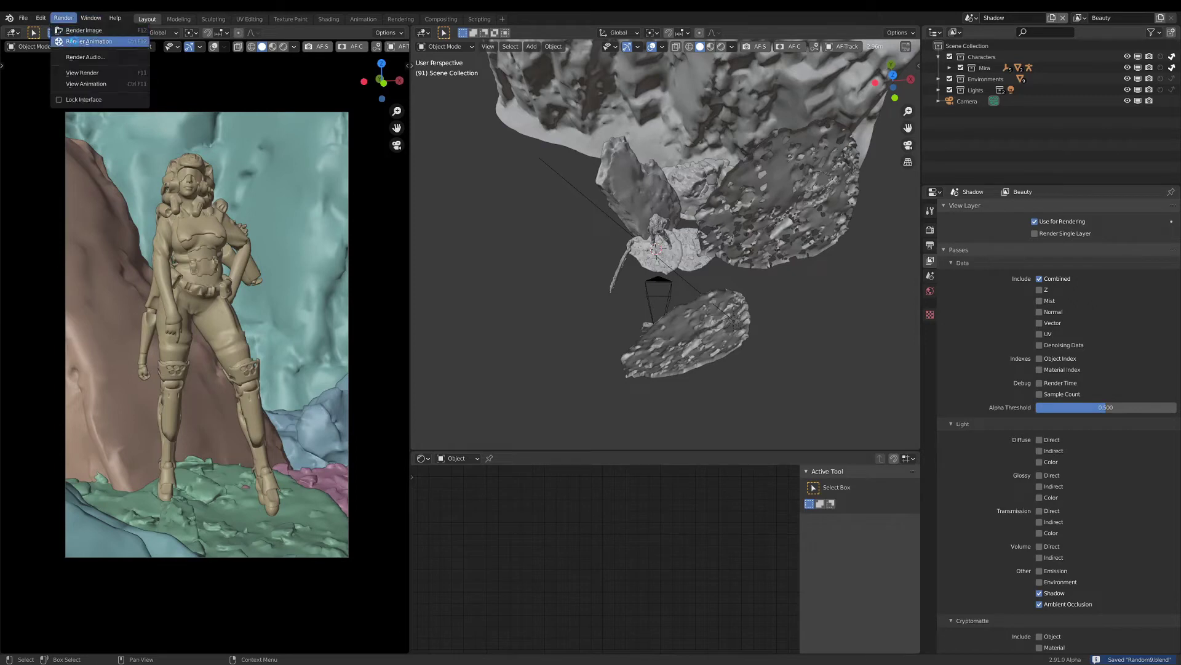
left_click(79, 31)
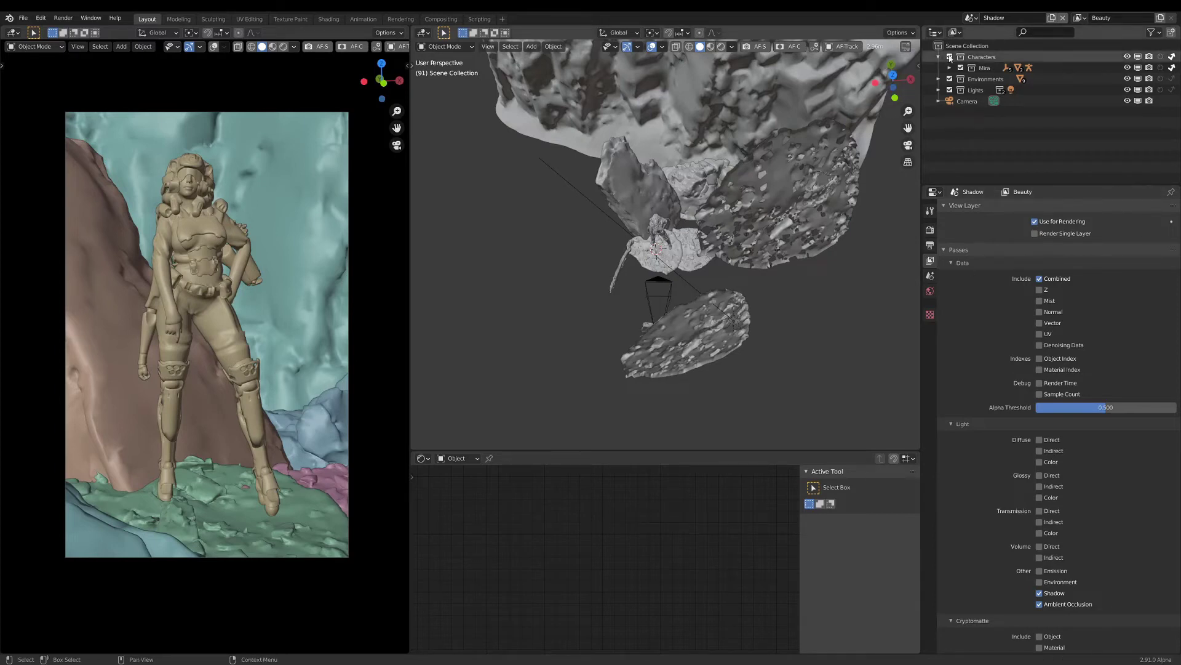
Return to the Compositing scene's node setup, reload the Shadow_0001.exr image and erase the cross annotation from the viewer.
left_click(970, 18)
left_click(985, 56)
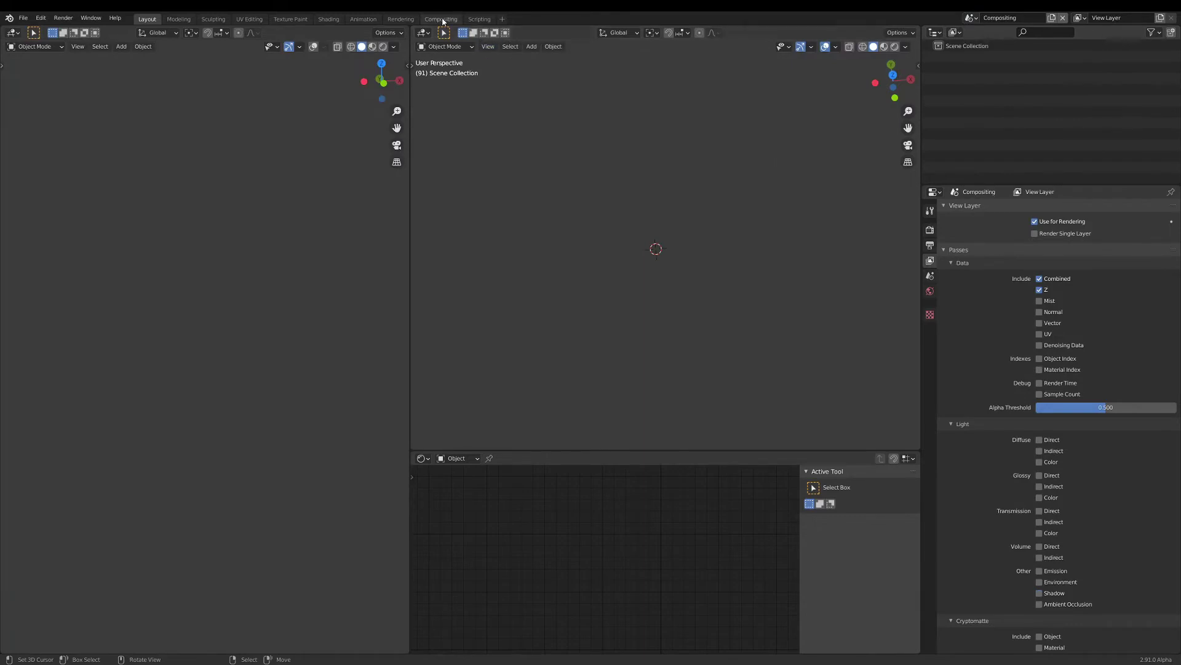
left_click(441, 19)
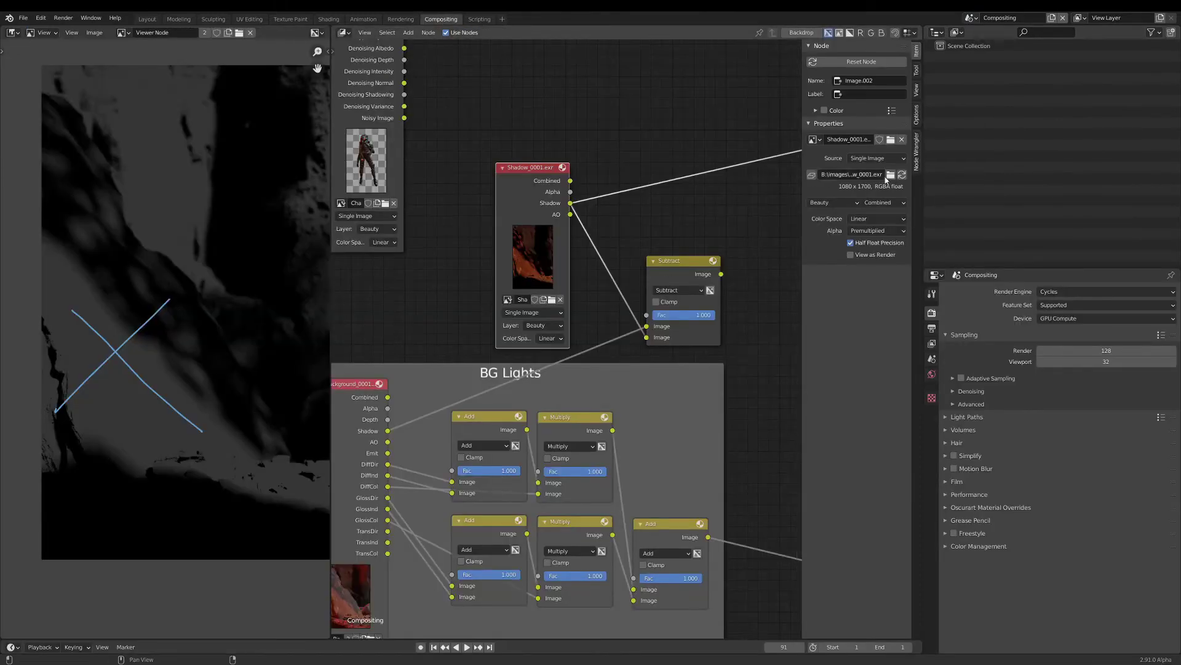
left_click(902, 175)
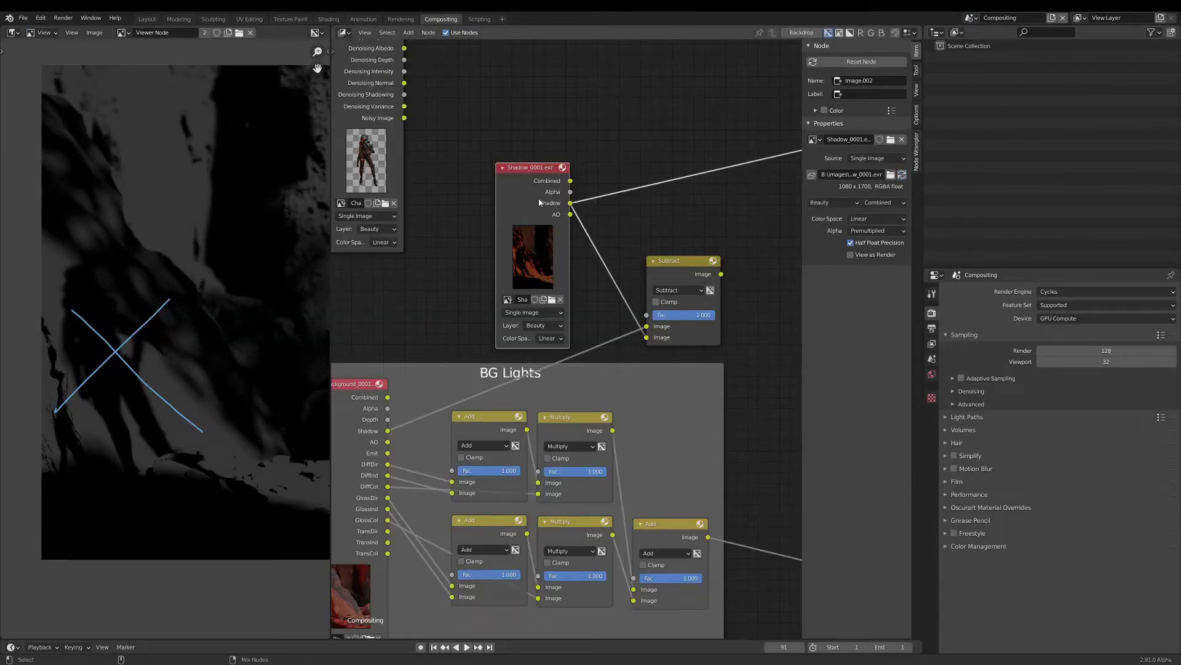
mouse_move(125, 342)
right_mouse_down()
mouse_move(104, 379)
mouse_move(90, 289)
mouse_move(123, 392)
mouse_move(132, 307)
mouse_move(139, 354)
mouse_move(45, 417)
right_mouse_up()
Preview the Subtract node and swap its inputs so the Shadow image's Shadow pass feeds the first one.
left_click(667, 269, "ctrl+shift")
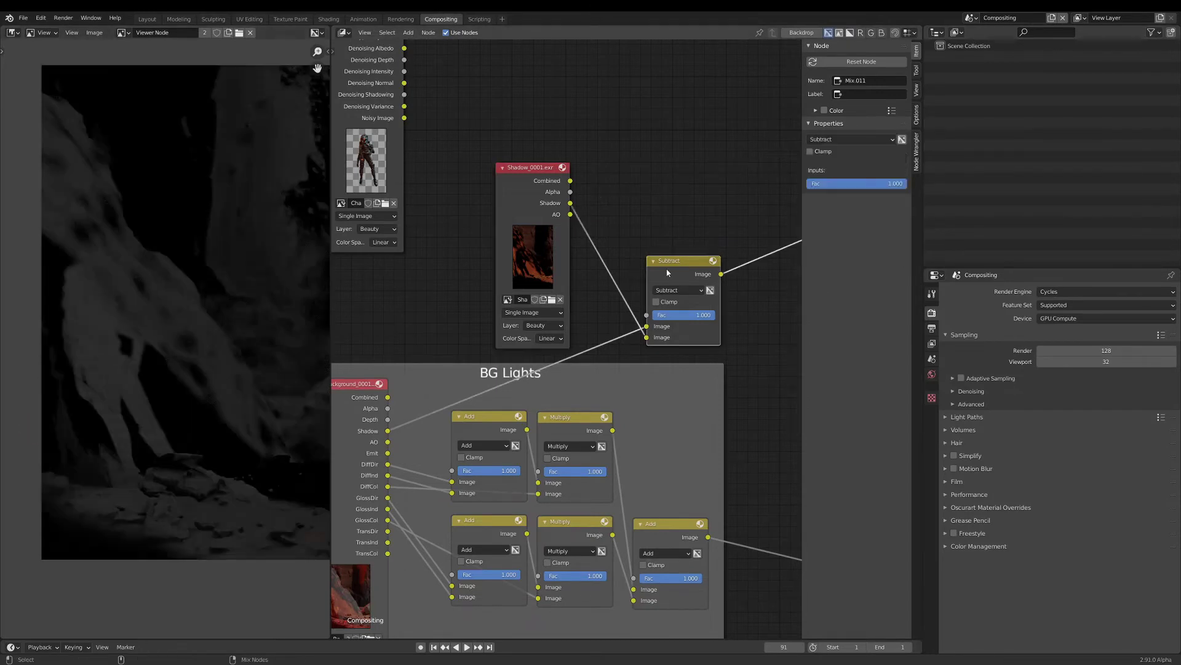
scroll(678, 231, "down", 2)
middle_click_drag(635, 236, 643, 222)
scroll(622, 259, "up", 1)
left_click_drag(656, 315, 660, 312)
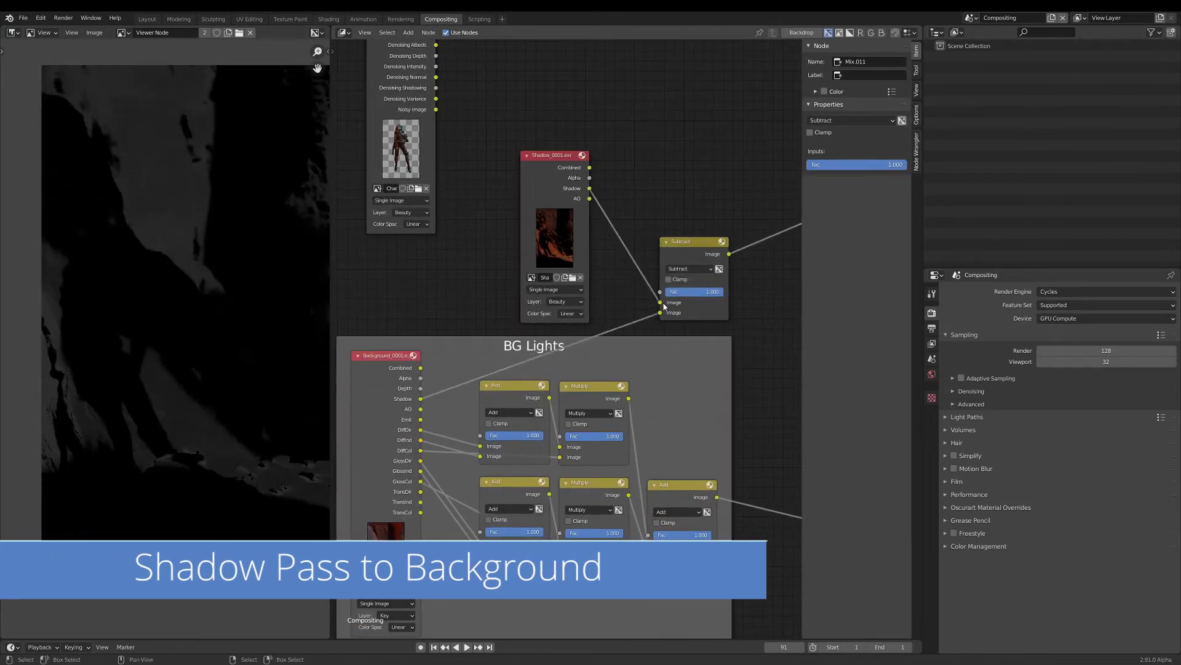
Shift the Subtract and Shadow image nodes slightly and compare the BG Lights Shadow pass with the Subtract result.
left_click_drag(691, 247, 672, 239)
left_click_drag(558, 184, 539, 180)
left_click(406, 389)
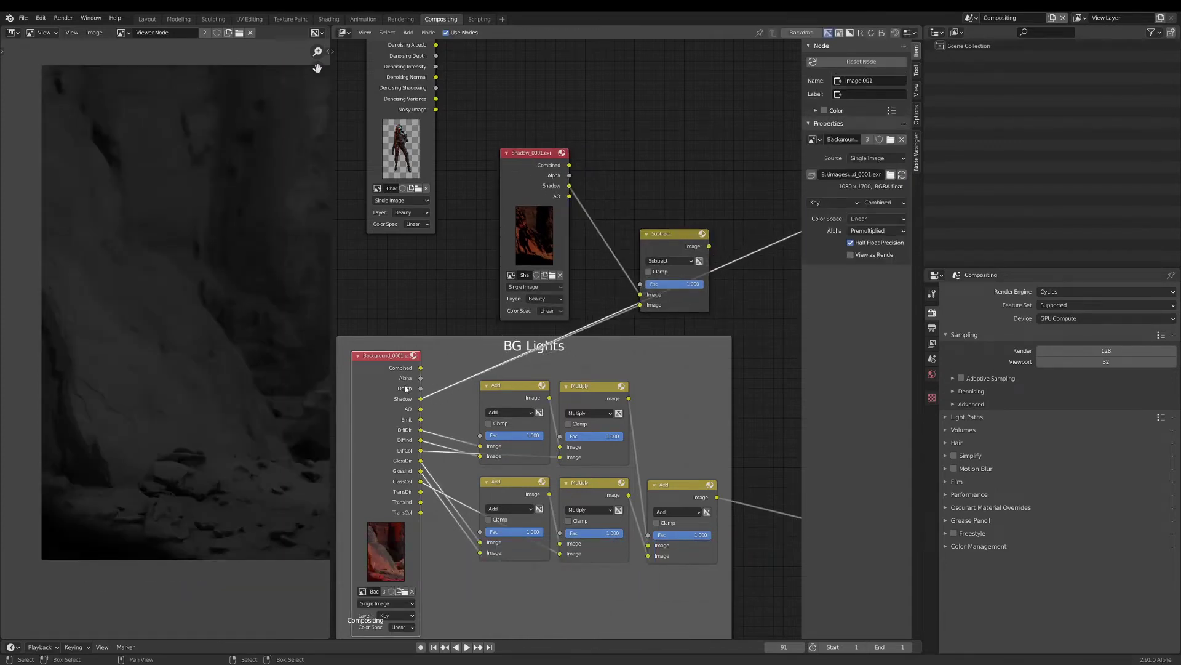
left_click(681, 245, "ctrl+shift")
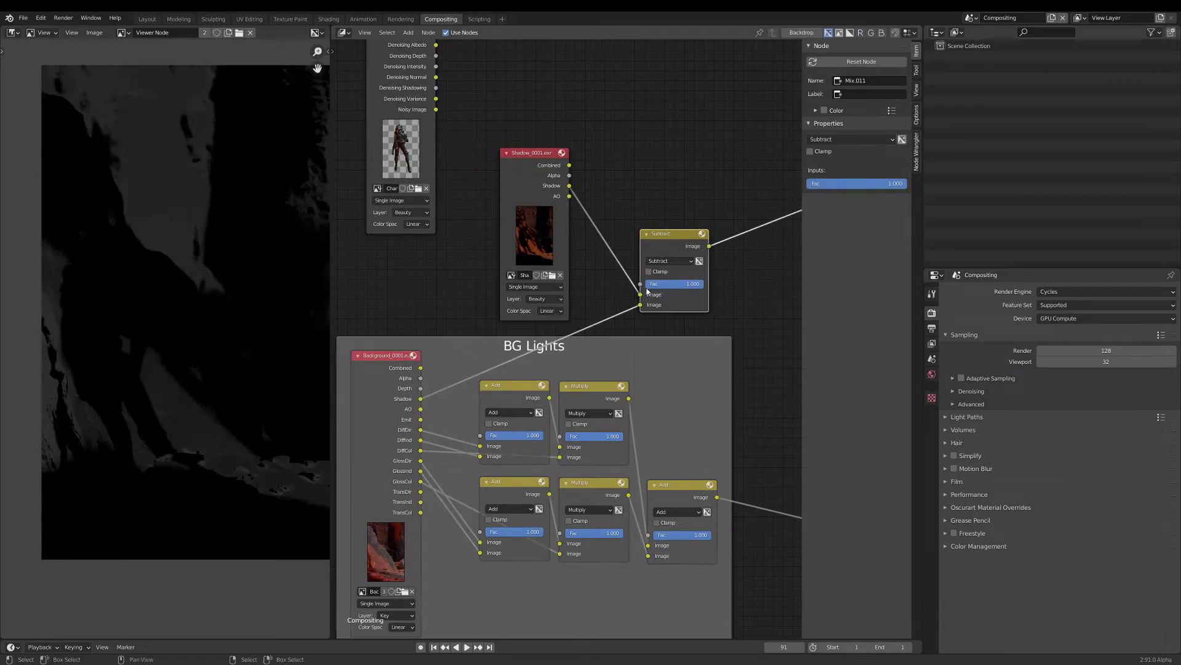
Lower the Subtract node slightly and swap its inputs so the BG Lights Shadow pass feeds the first and the Shadow image's the second.
scroll(653, 289, "up", 1)
scroll(653, 286, "down", 3)
middle_click_drag(655, 277, 542, 265)
scroll(542, 263, "up", 2)
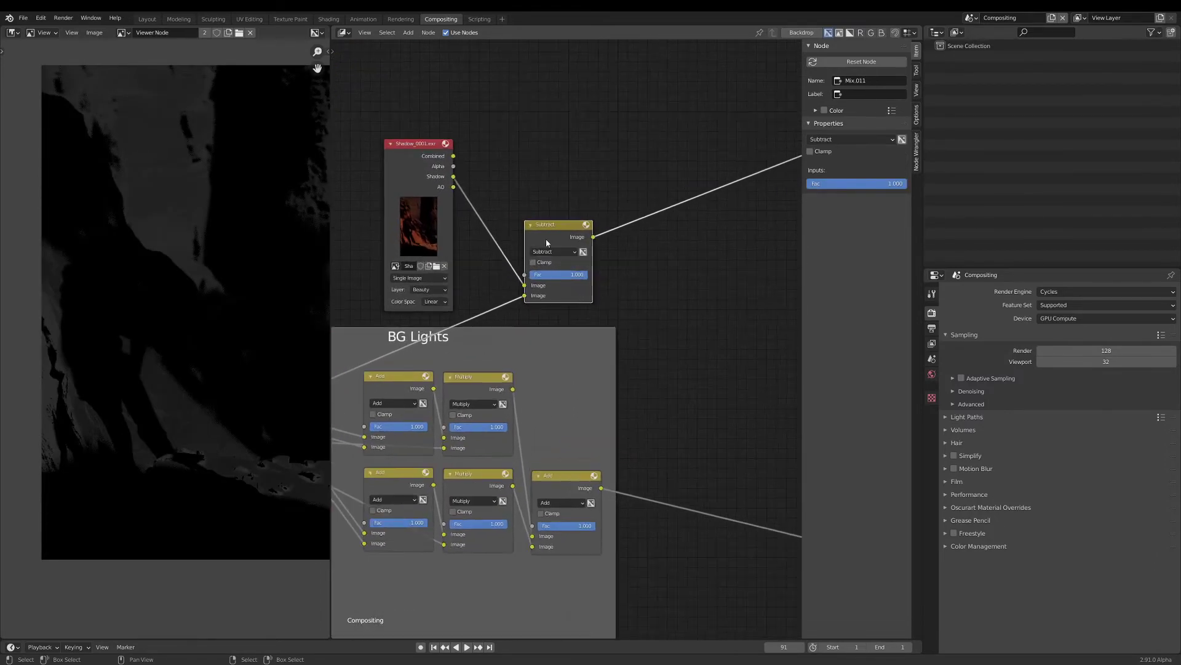
mouse_move(547, 237)
left_mouse_down()
mouse_move(533, 237)
mouse_move(548, 246)
left_mouse_up()
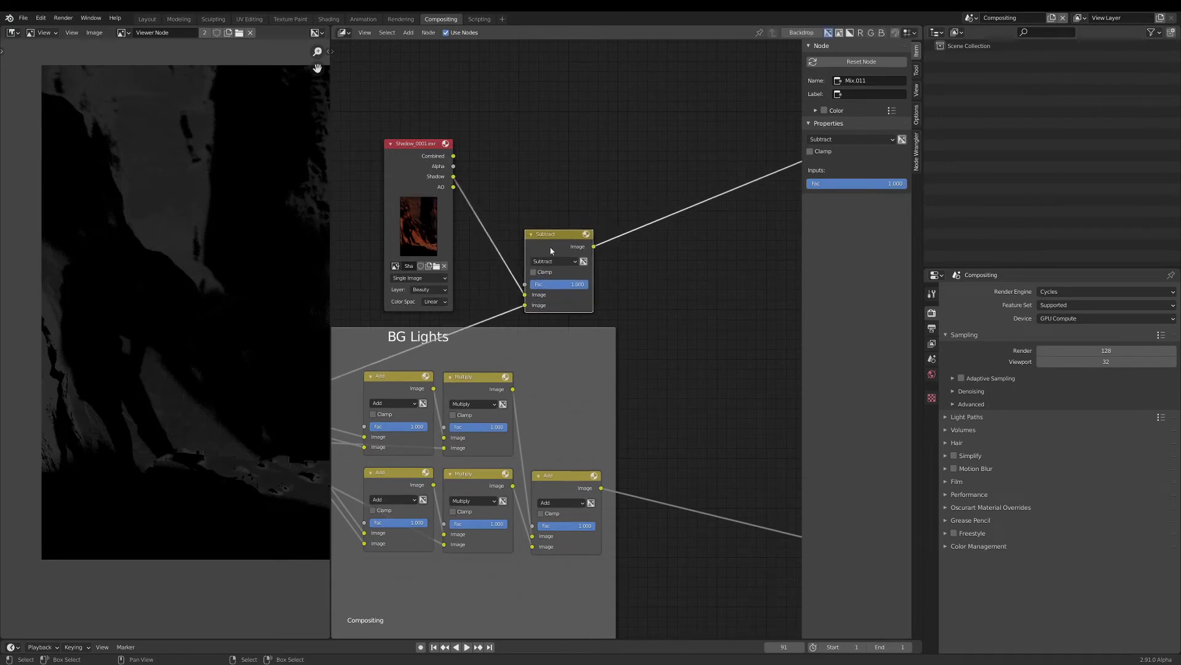
left_click_drag(525, 306, 527, 296)
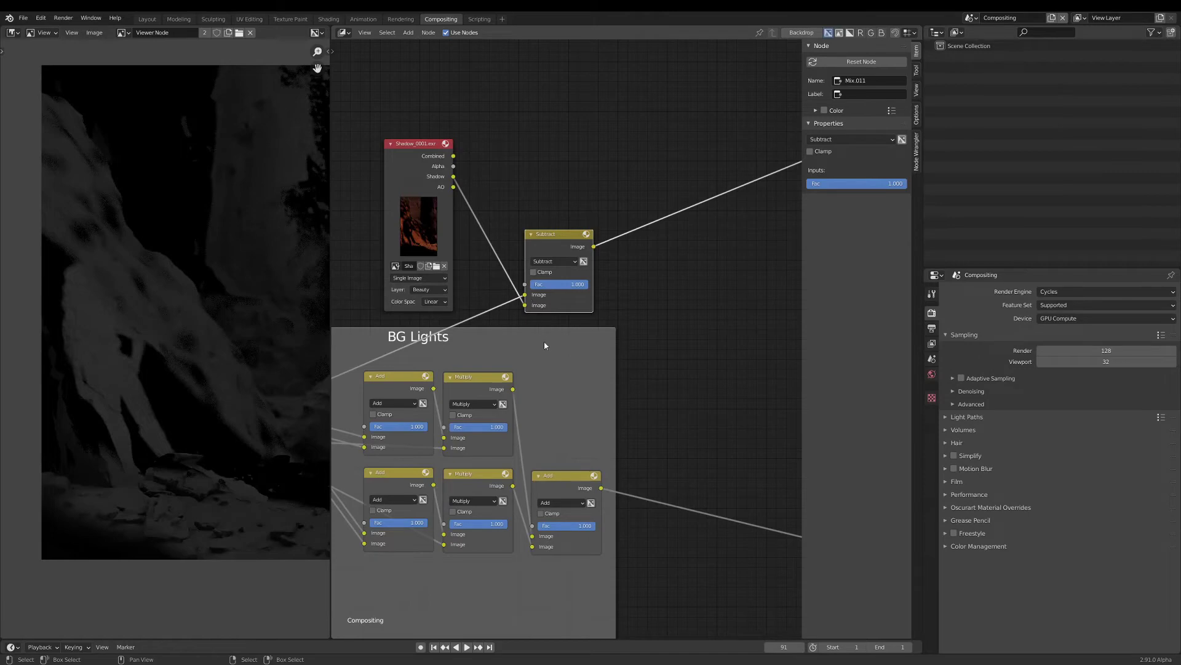
Preview the Shadow pass of the BG Lights image and the Combined pass of the Shadow image for comparison.
scroll(561, 364, "down", 1)
middle_click_drag(561, 362, 630, 354)
scroll(564, 361, "down", 2)
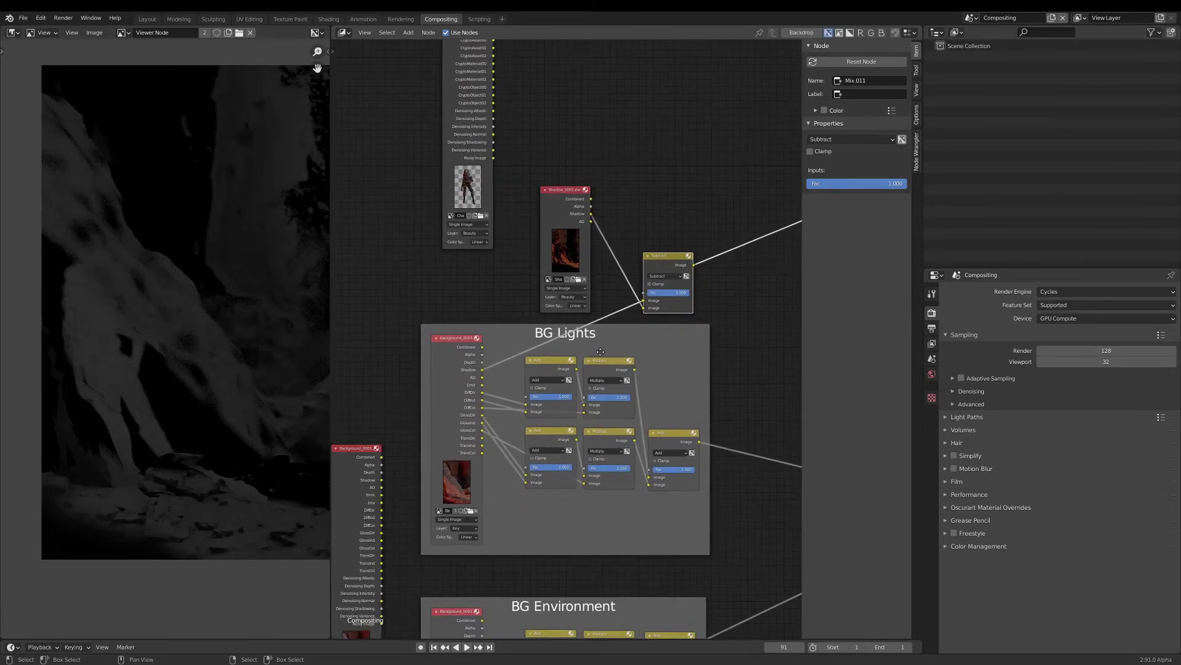
scroll(486, 359, "up", 2)
left_click(479, 375, "ctrl+shift")
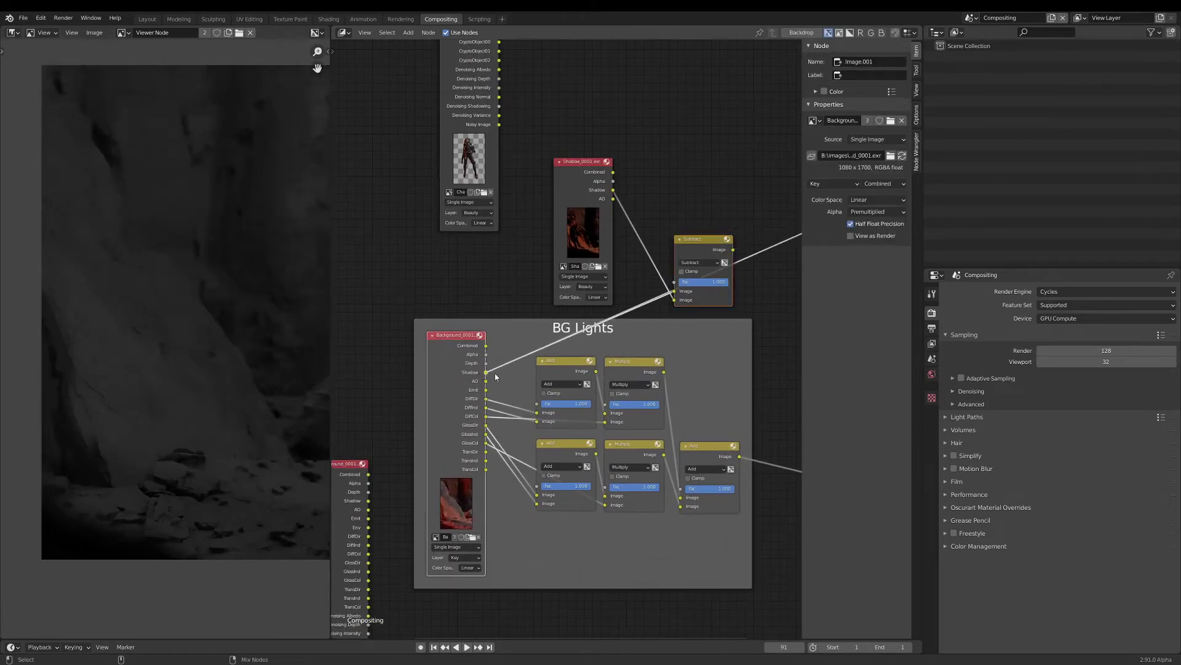
left_click(600, 197, "ctrl+shift")
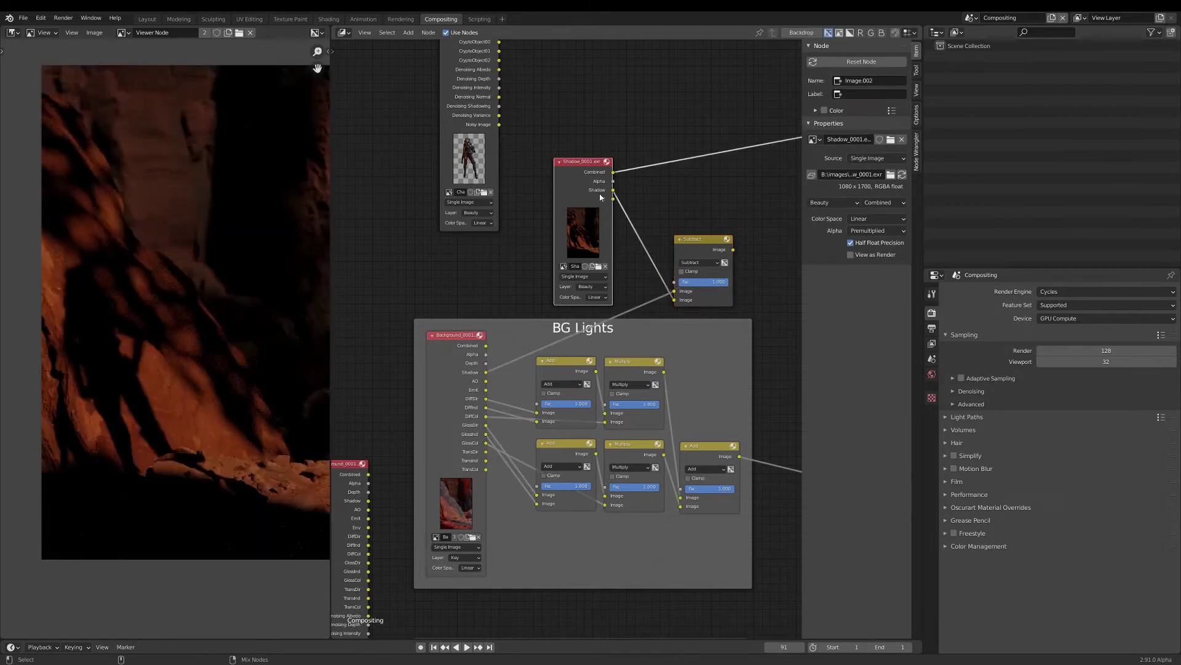
Compare the Shadow passes of the Shadow and BG Lights images in the viewer, and preview the Subtract result.
left_click(600, 199, "ctrl+shift")
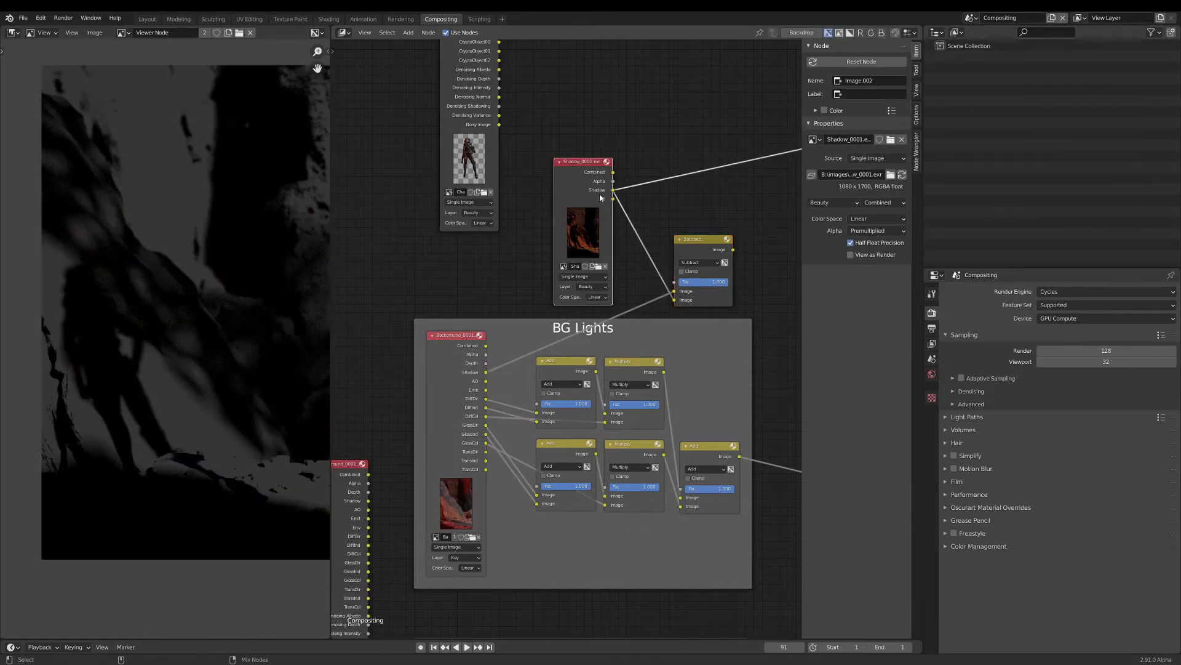
left_click(489, 375, "ctrl+shift")
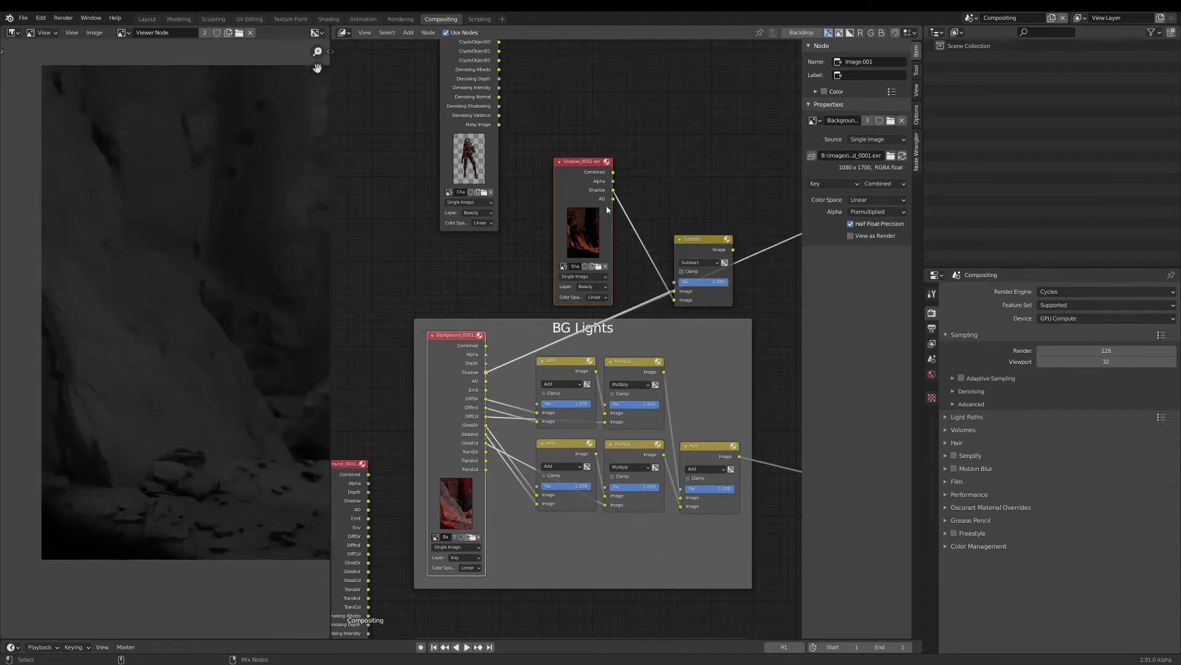
left_click(613, 195, "ctrl+shift")
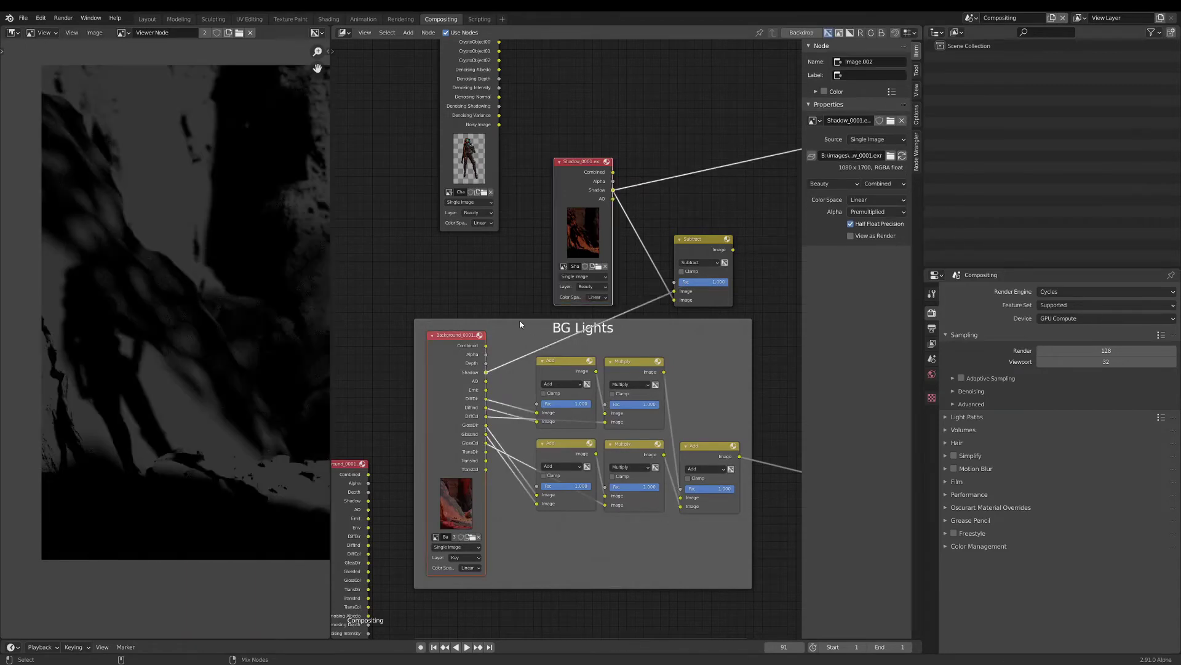
left_click(491, 377, "ctrl+shift")
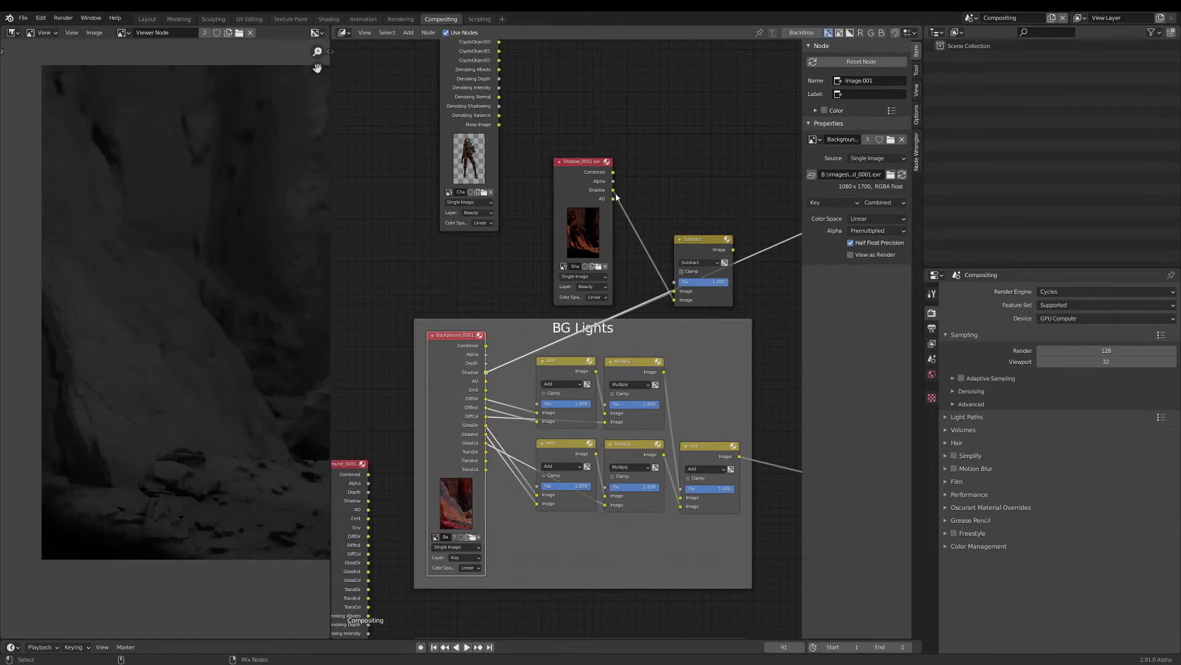
left_click(616, 195, "ctrl+shift")
middle_click_drag(754, 224, 691, 224)
scroll(686, 223, "up", 1)
left_click(630, 247, "ctrl+shift")
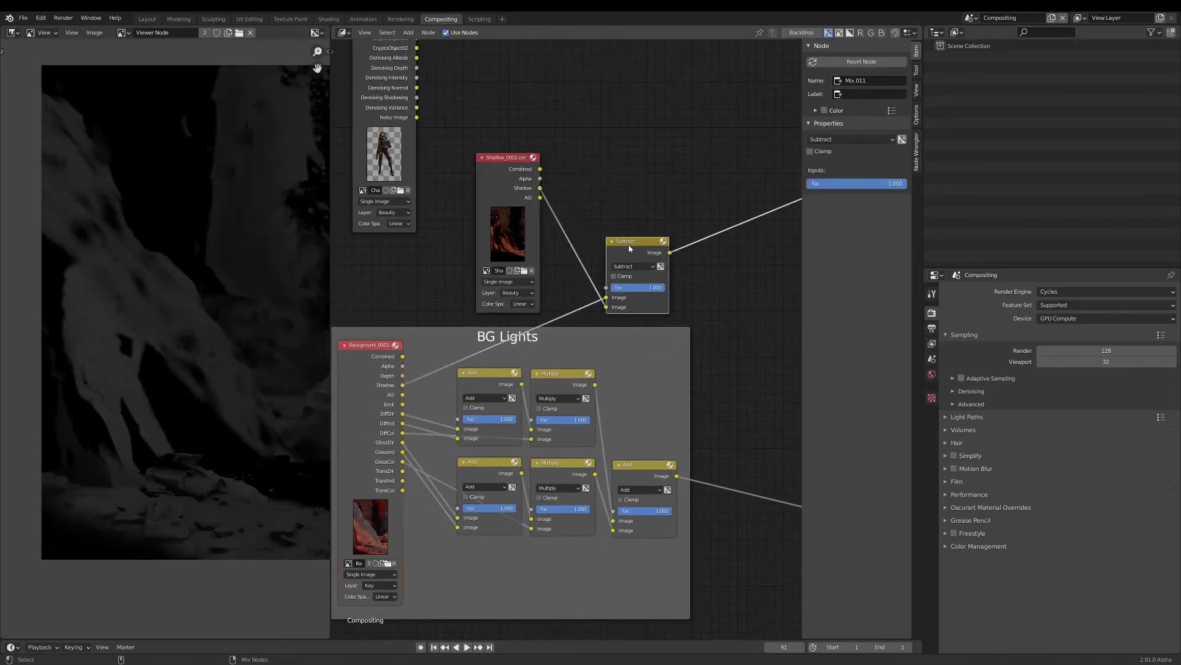
Add a Color Correction node in BG Lights between the upper Multiply node and the final Add node.
scroll(691, 343, "down", 2)
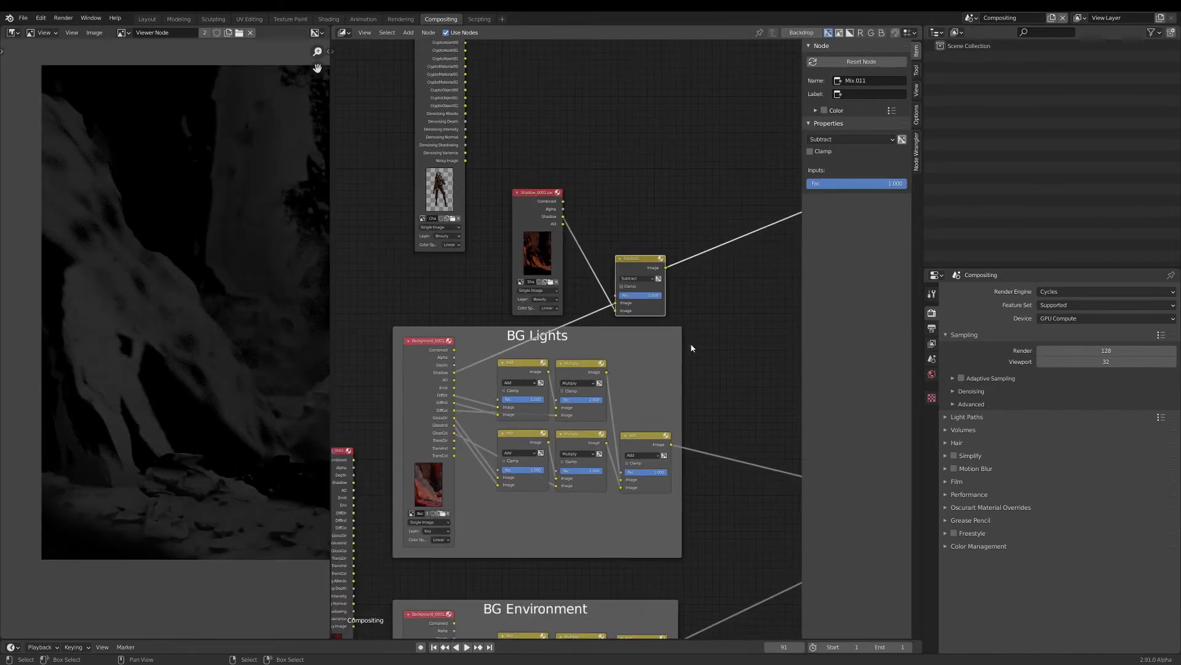
middle_click_drag(691, 343, 644, 331)
left_click(598, 435)
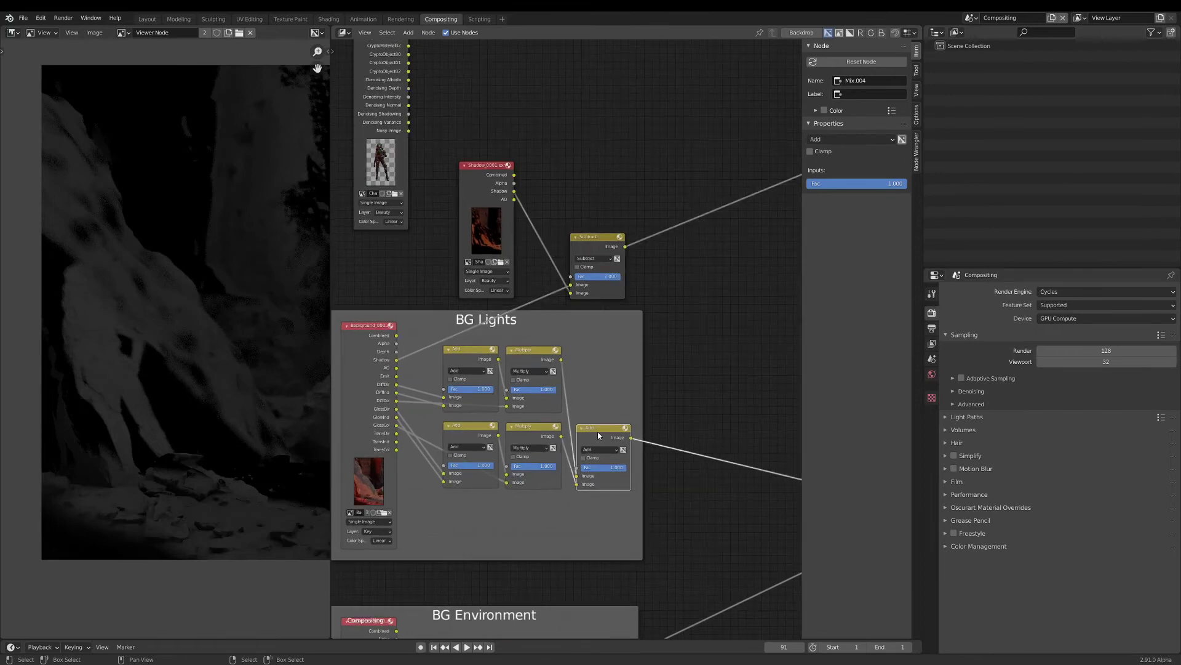
scroll(599, 435, "up", 1)
middle_click_drag(598, 435, 569, 373)
key("shift+a")
left_click(568, 374)
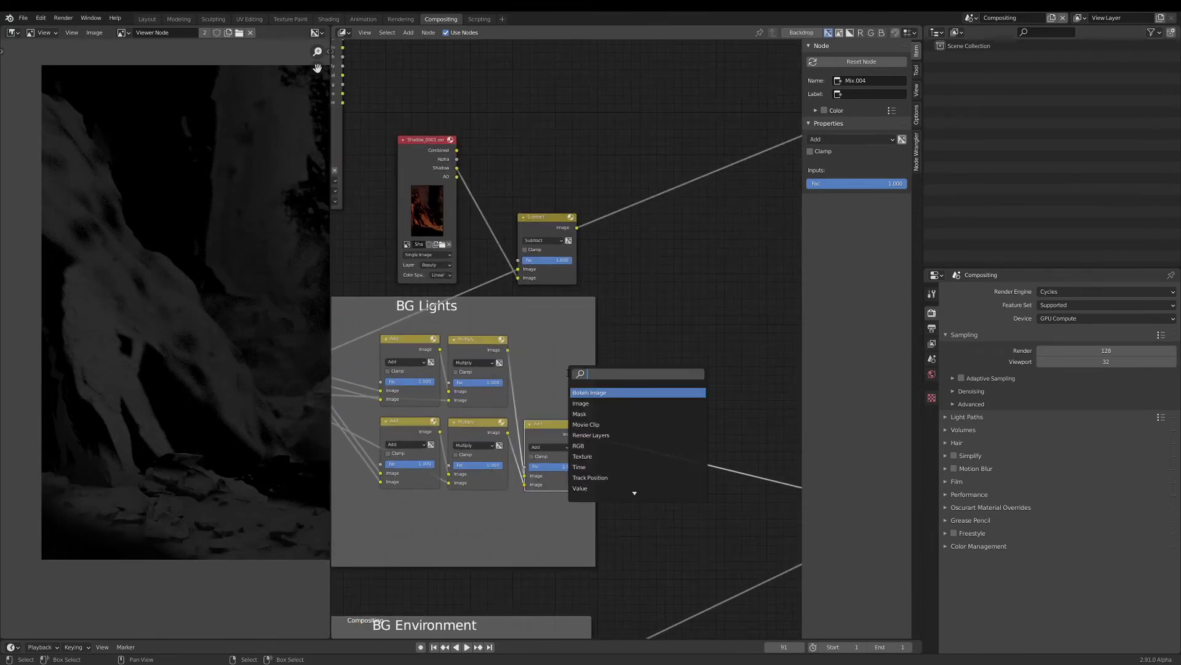
type("colo")
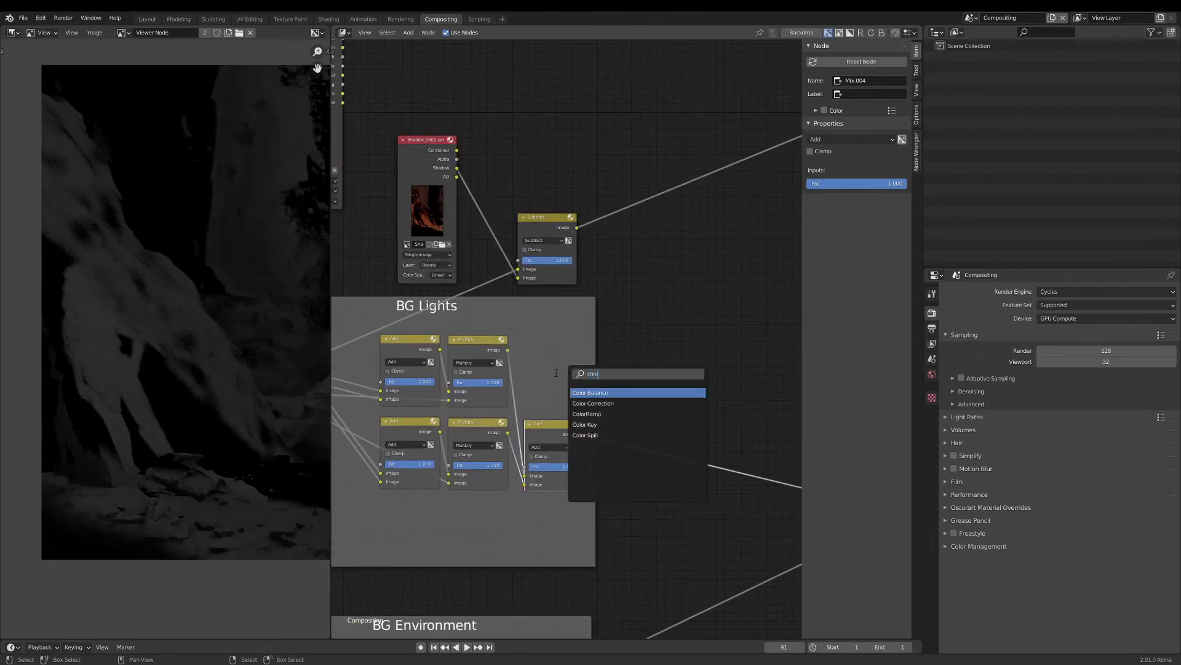
left_click(594, 403)
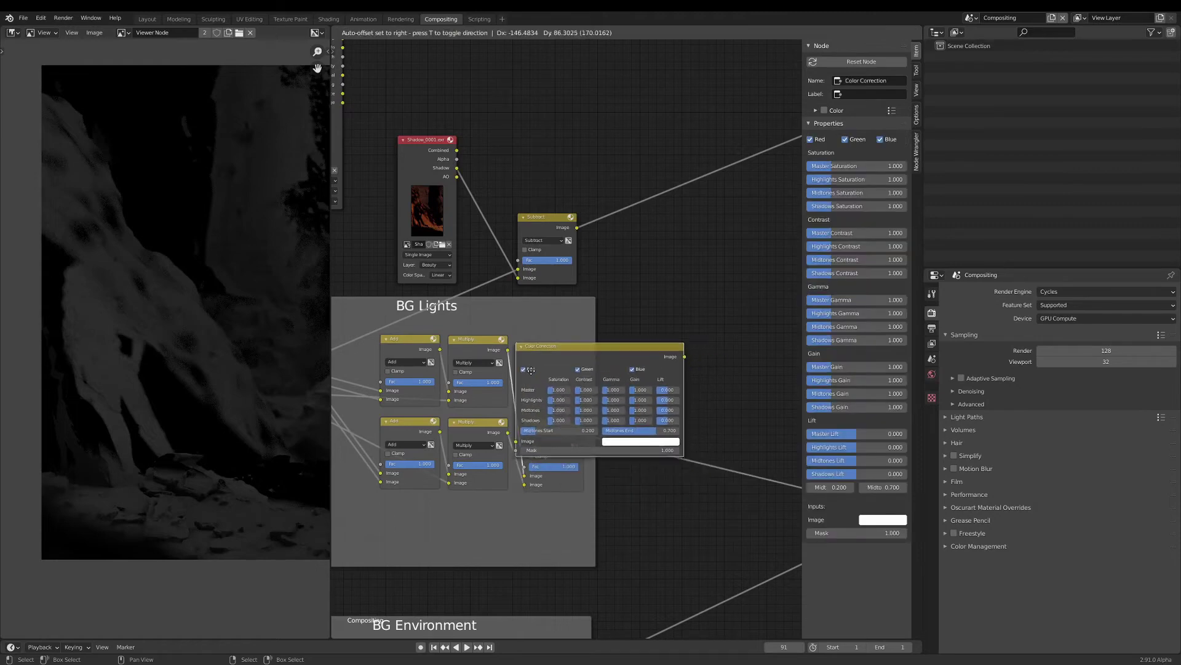
left_click(562, 356)
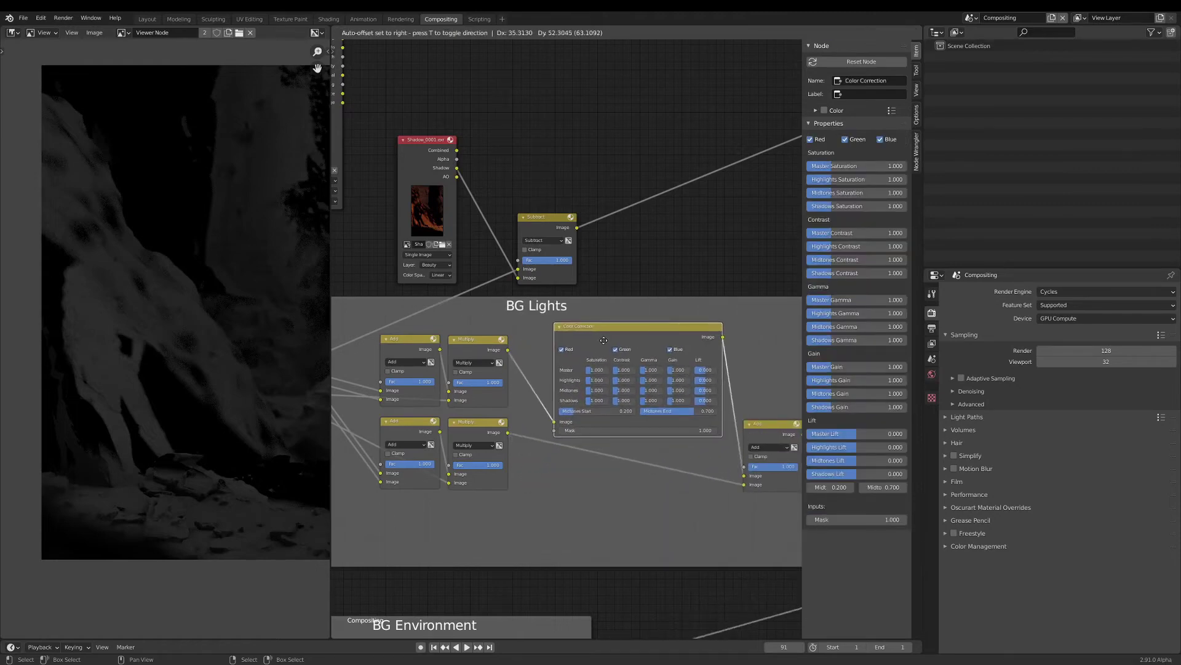
scroll(603, 350, "down", 4)
middle_click_drag(625, 324, 679, 315)
scroll(679, 315, "up", 2)
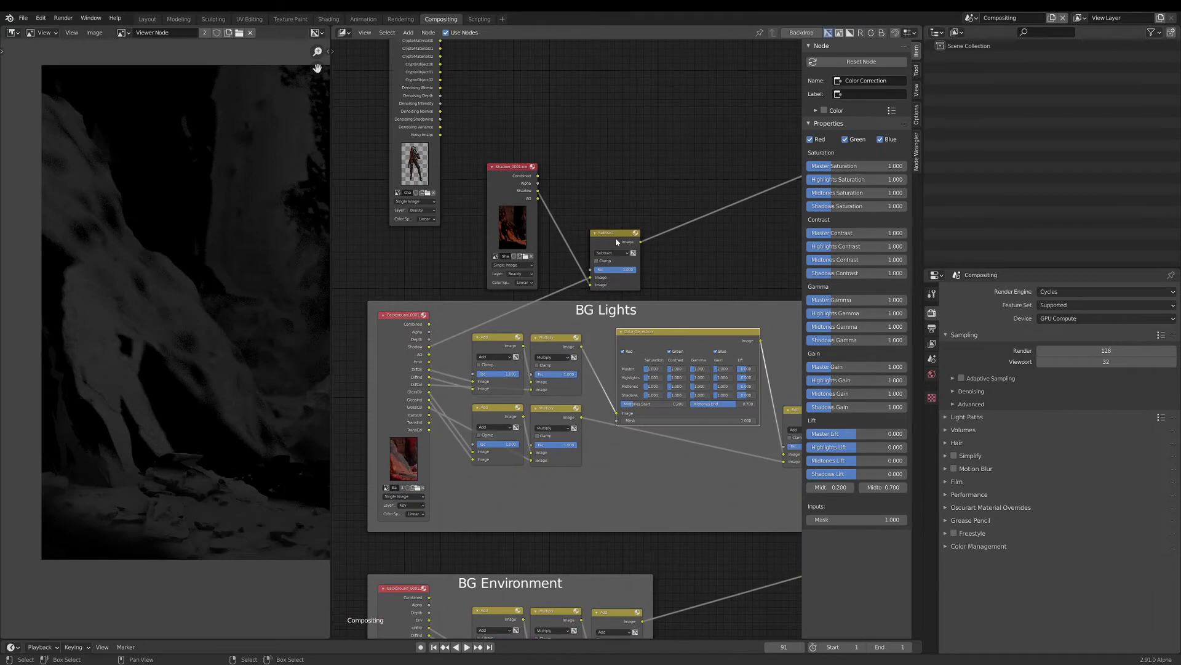
Nudge the Subtract and Shadow image nodes closer together and connect the Subtract output to the Color Correction node's Mask.
left_click_drag(616, 239, 608, 240)
left_click_drag(513, 209, 528, 214)
scroll(650, 271, "up", 2)
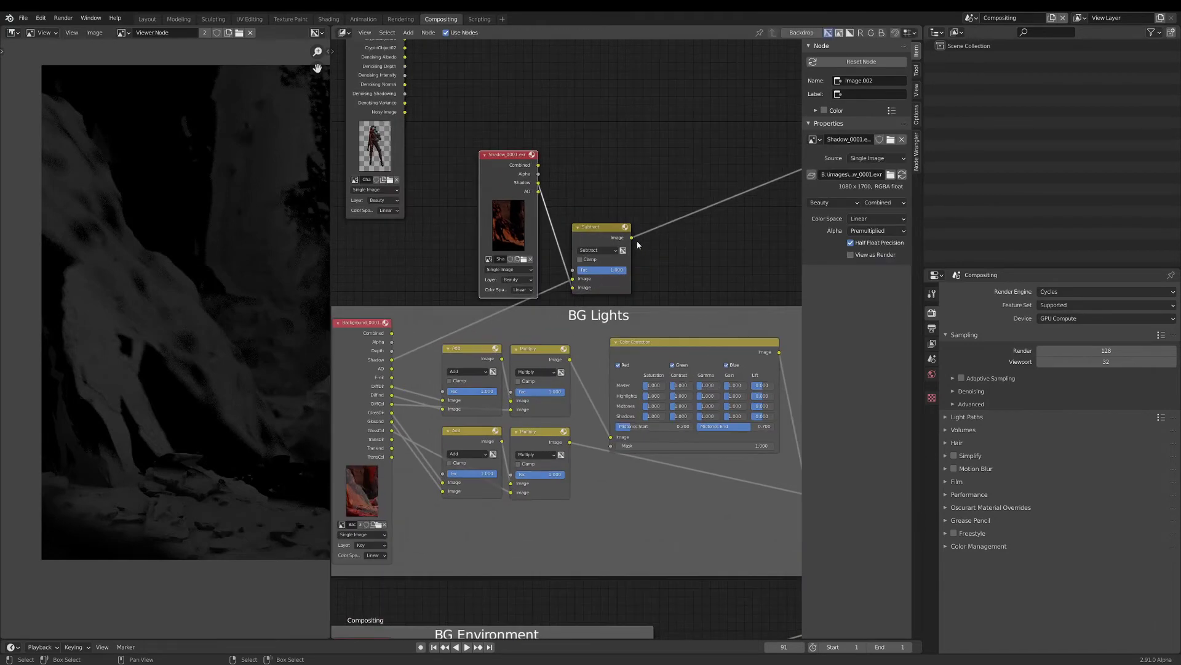
left_click_drag(632, 238, 618, 446)
middle_click_drag(708, 278, 652, 277)
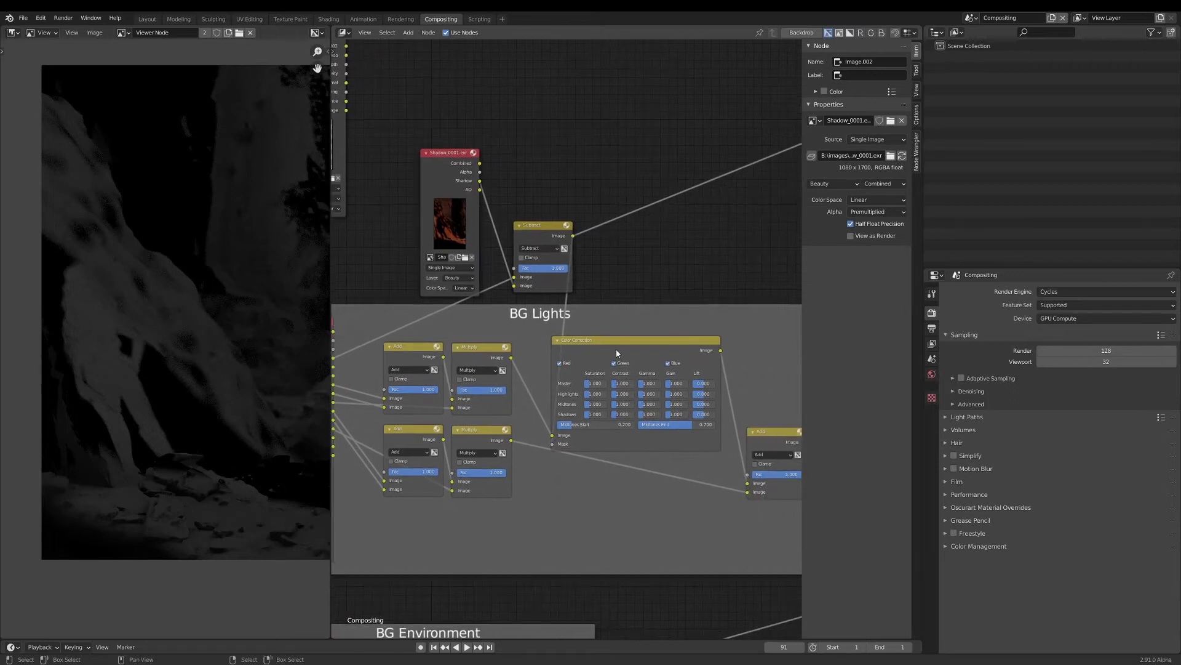
Preview the Color Correction node and try reducing its master gain to 0.
left_click(620, 348, "ctrl+shift")
left_click_drag(676, 383, 648, 382)
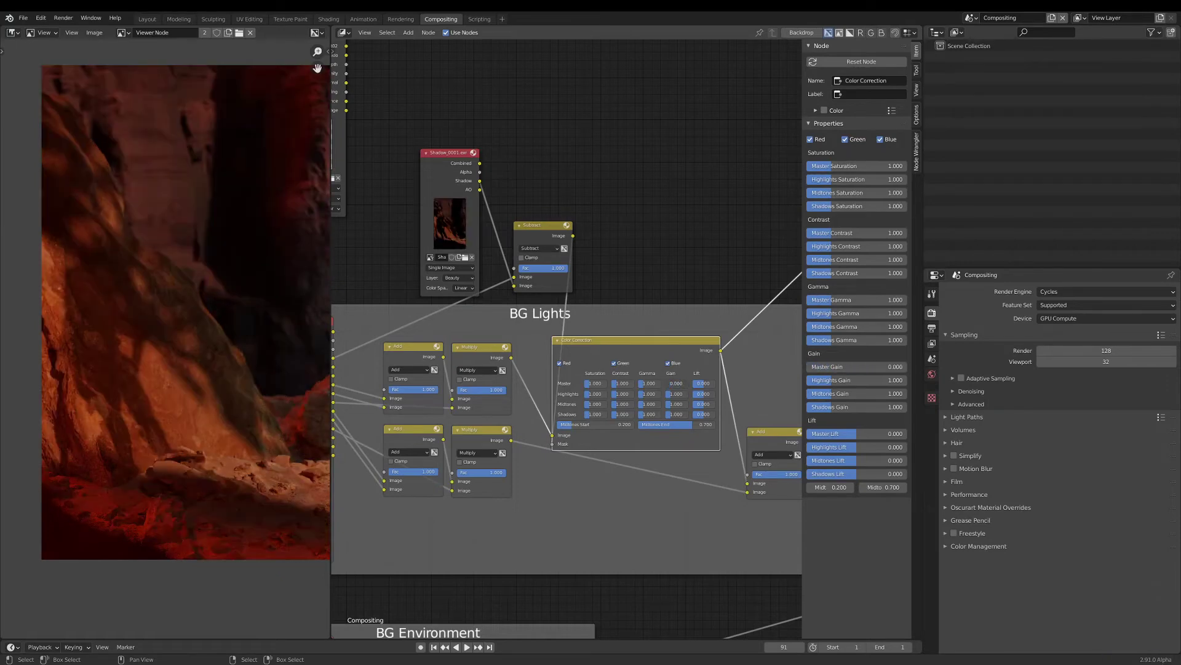
scroll(666, 386, "up", 2)
left_click_drag(666, 386, 665, 387)
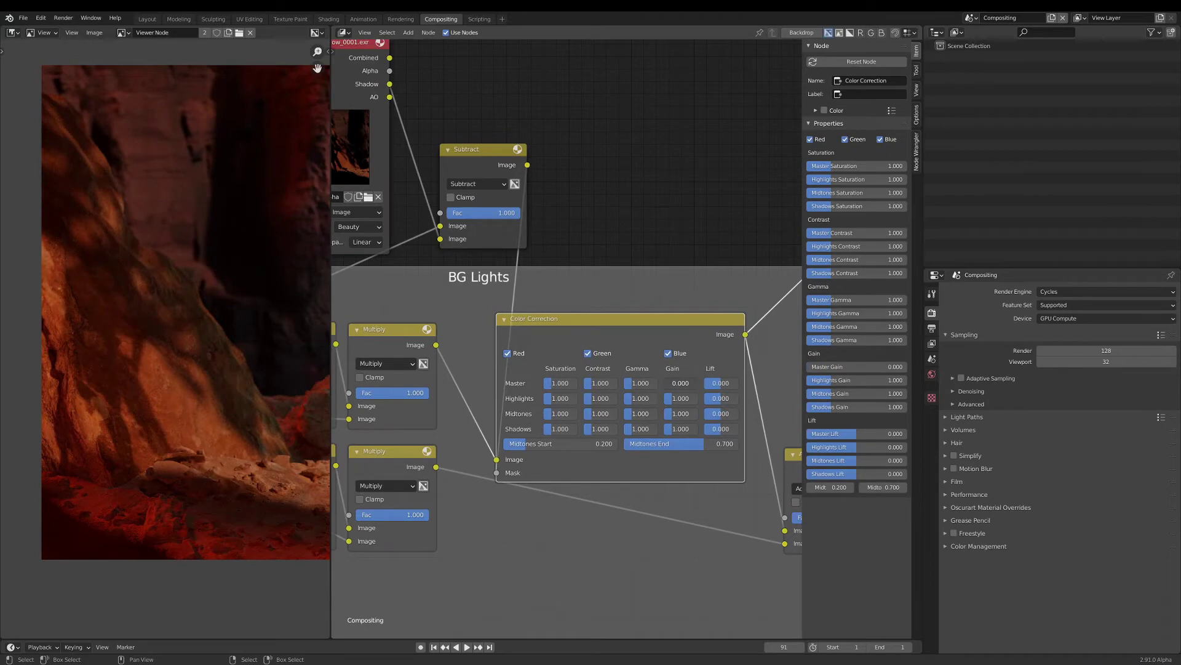
right_click(669, 383)
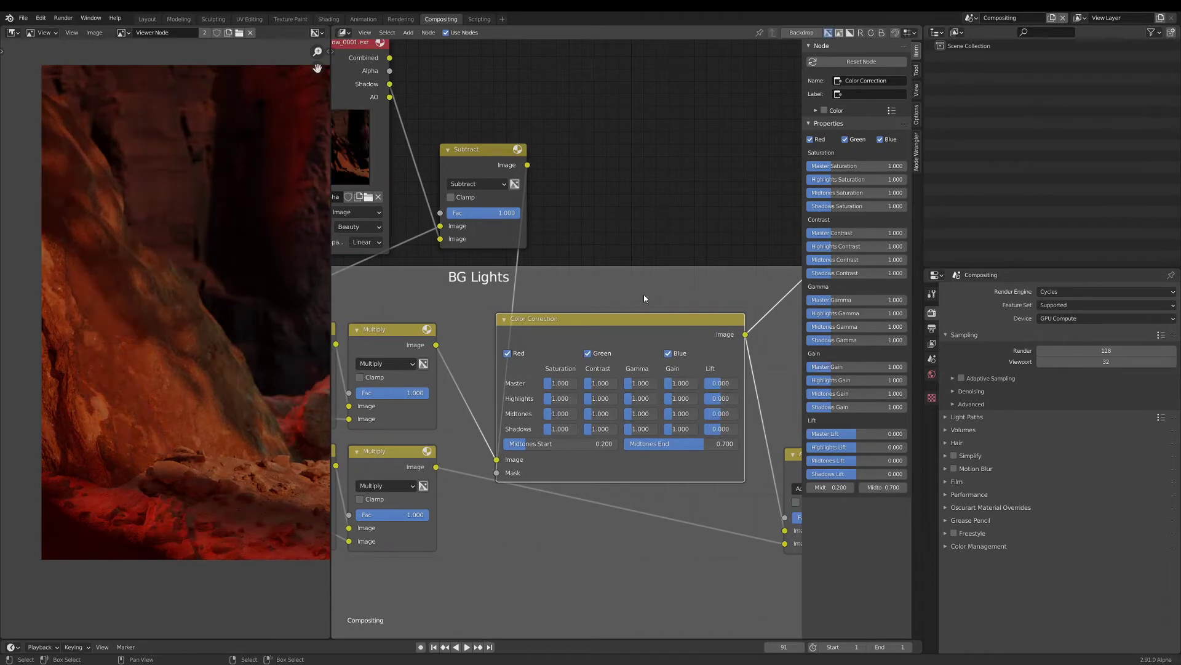
Lower the Color Correction node's master gain to 0.059 and preview the final Add node of BG Lights.
scroll(651, 296, "down", 4)
scroll(655, 305, "up", 1)
left_click_drag(676, 374, 669, 374)
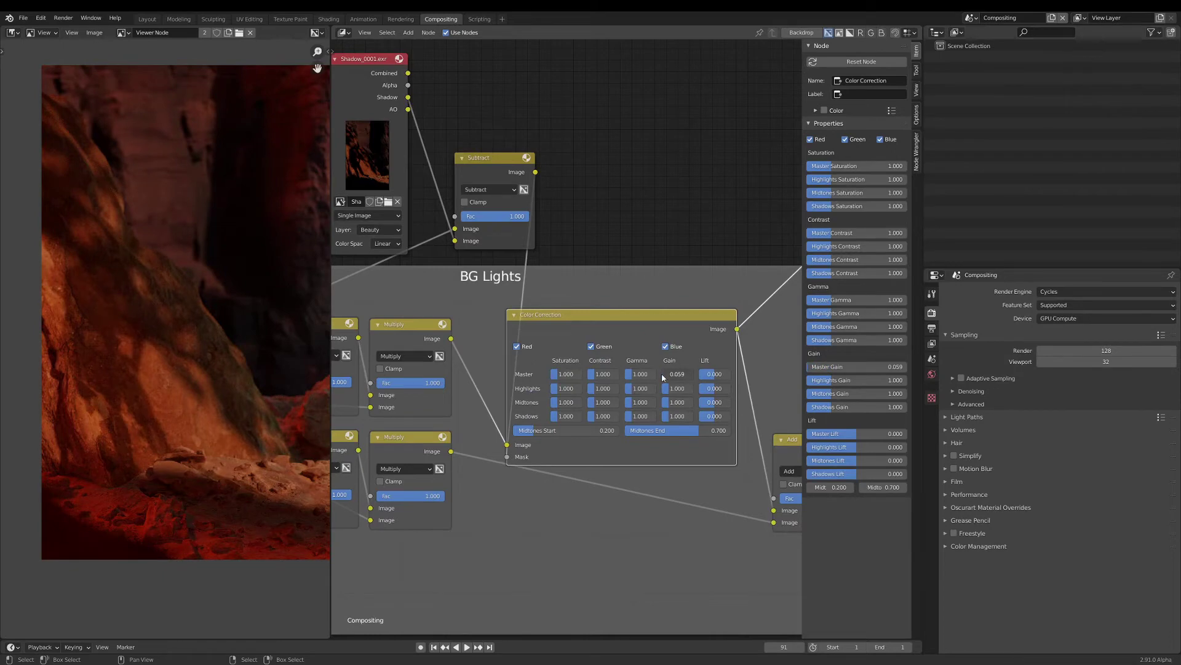
scroll(665, 377, "down", 4)
middle_click_drag(763, 414, 619, 390)
scroll(619, 390, "up", 2)
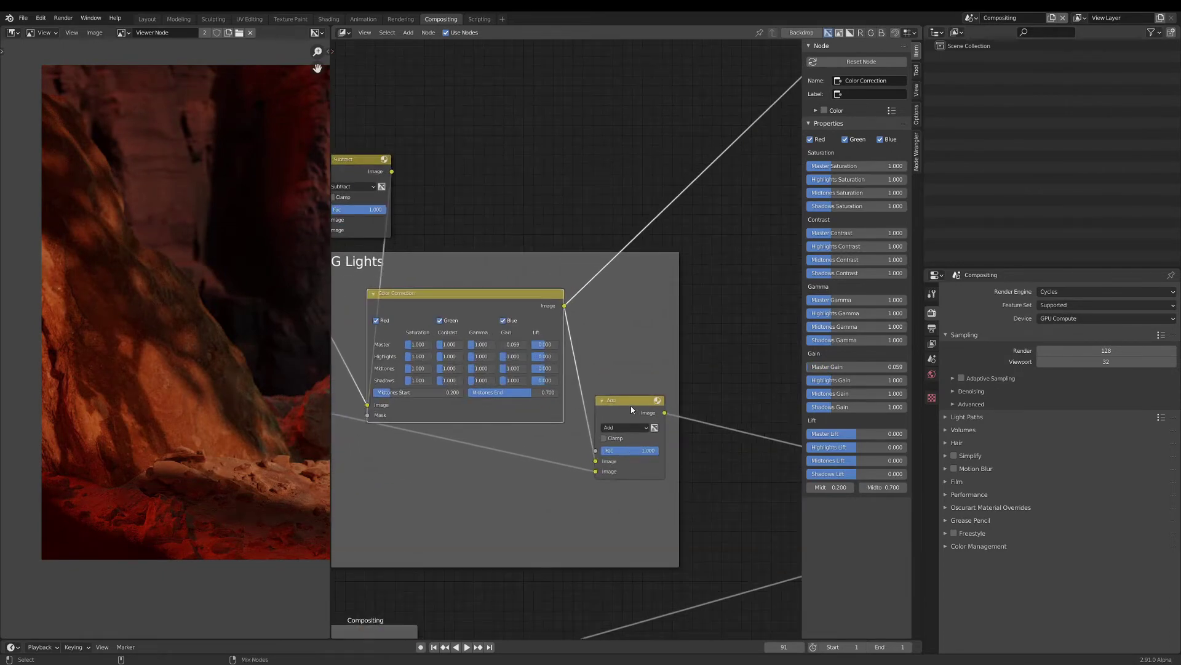
left_click(631, 409)
scroll(619, 371, "down", 2)
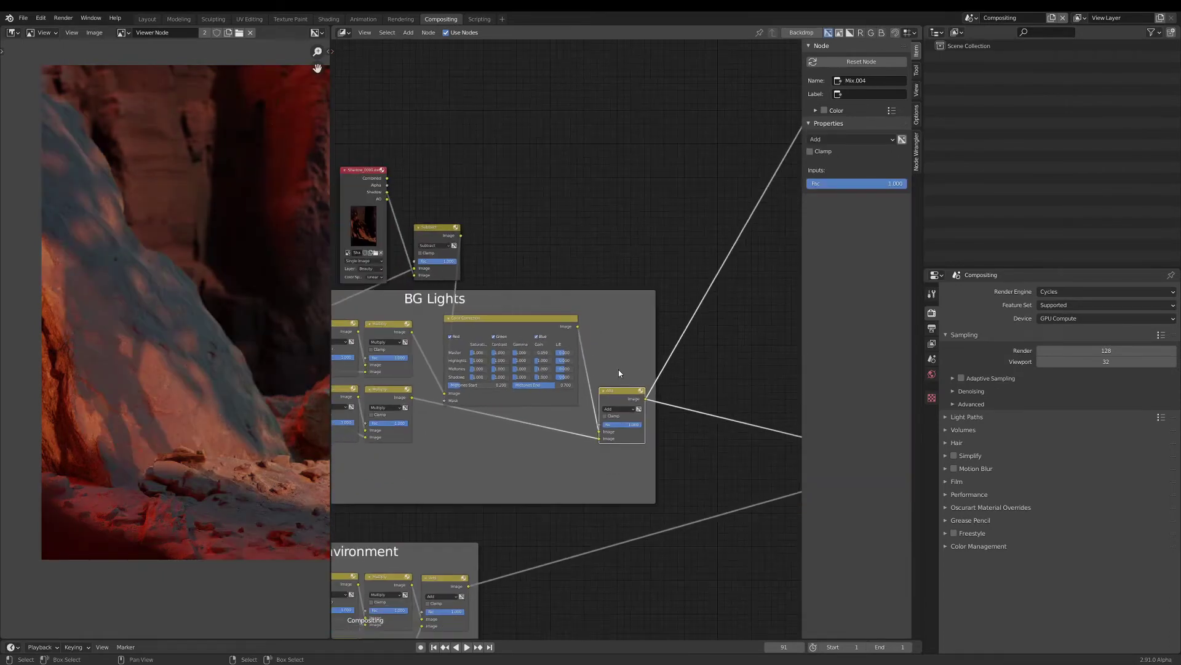
scroll(601, 364, "down", 1)
scroll(609, 361, "down", 1)
middle_click_drag(610, 360, 597, 373)
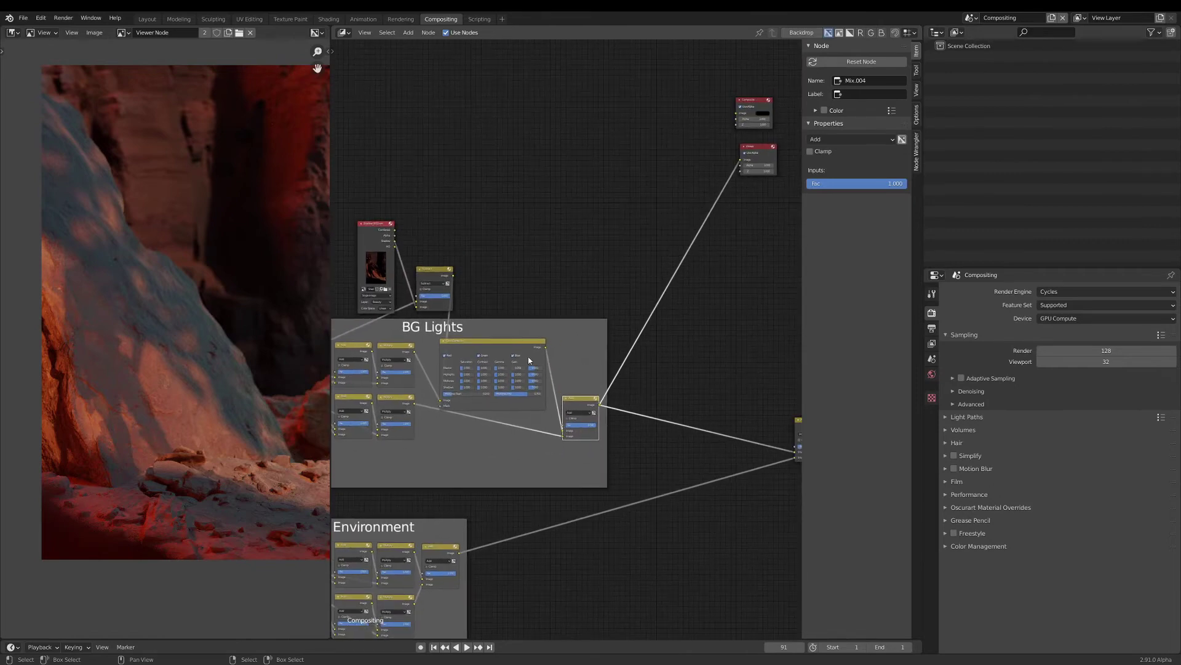
Set the Color Correction node's master gain to 0 and move the final Add node up slightly.
scroll(528, 359, "up", 4)
left_click(512, 380)
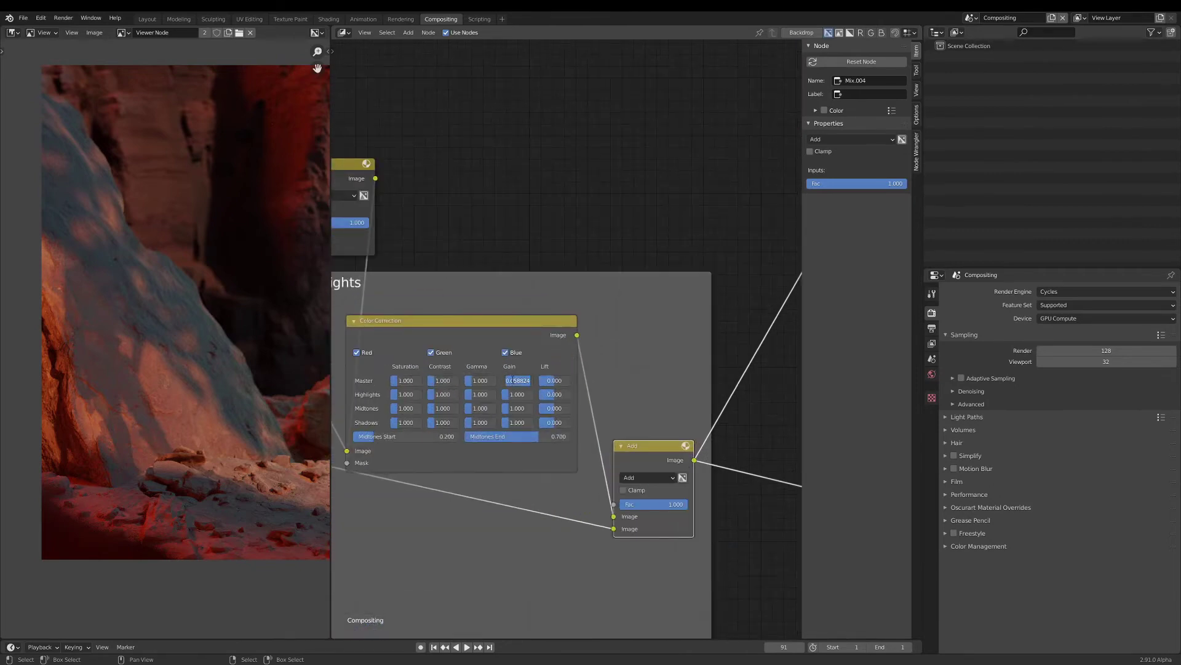
type("0.")
key("Return")
scroll(594, 337, "down", 2)
mouse_move(596, 339)
middle_mouse_down()
mouse_move(566, 330)
mouse_move(589, 331)
middle_mouse_up()
scroll(566, 329, "down", 4)
scroll(637, 371, "up", 1)
middle_click_drag(649, 376, 534, 339)
scroll(521, 337, "down", 1)
left_click_drag(482, 342, 489, 320)
Move the Subtract node slightly closer to the Shadow image node above BG Lights.
scroll(539, 323, "down", 4)
middle_click_drag(443, 271, 597, 304)
scroll(465, 235, "up", 3)
middle_click_drag(465, 234, 526, 290)
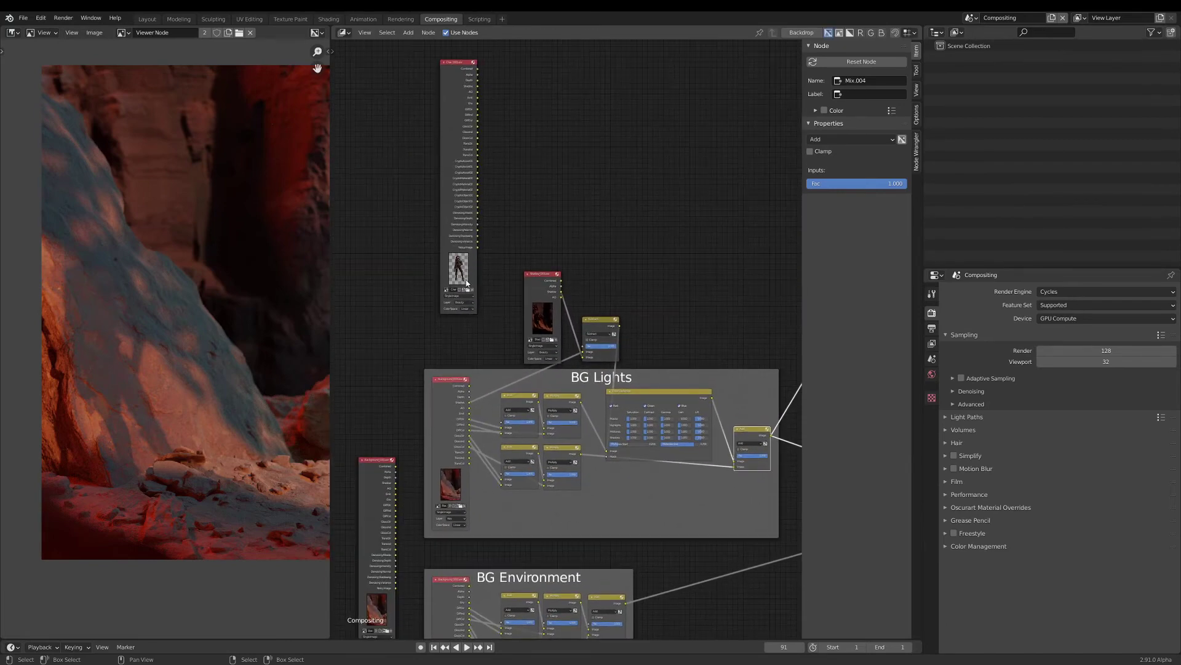
left_click(526, 290)
scroll(526, 290, "up", 1)
scroll(579, 343, "up", 2)
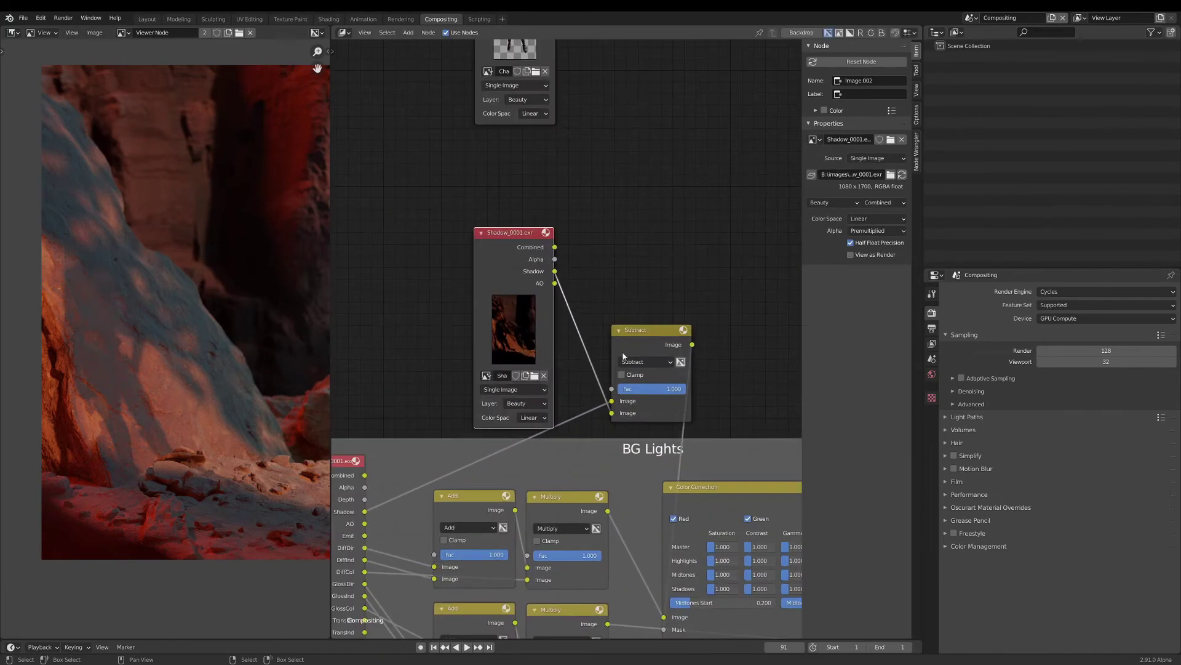
left_click_drag(635, 337, 606, 343)
scroll(607, 342, "down", 5)
middle_click_drag(608, 342, 618, 276)
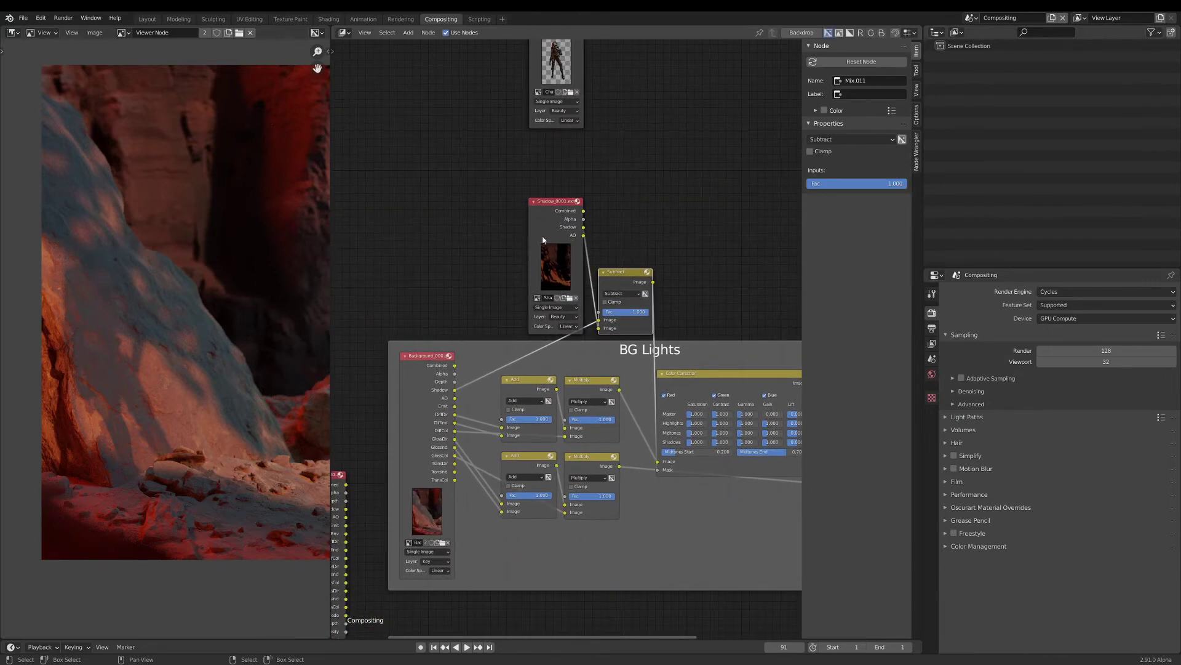
Reposition the Shadow image and Subtract nodes together above the light nodes and join them in a new frame.
left_click(543, 239)
left_click(618, 285, "shift")
key("g")
left_click(569, 349)
key("g")
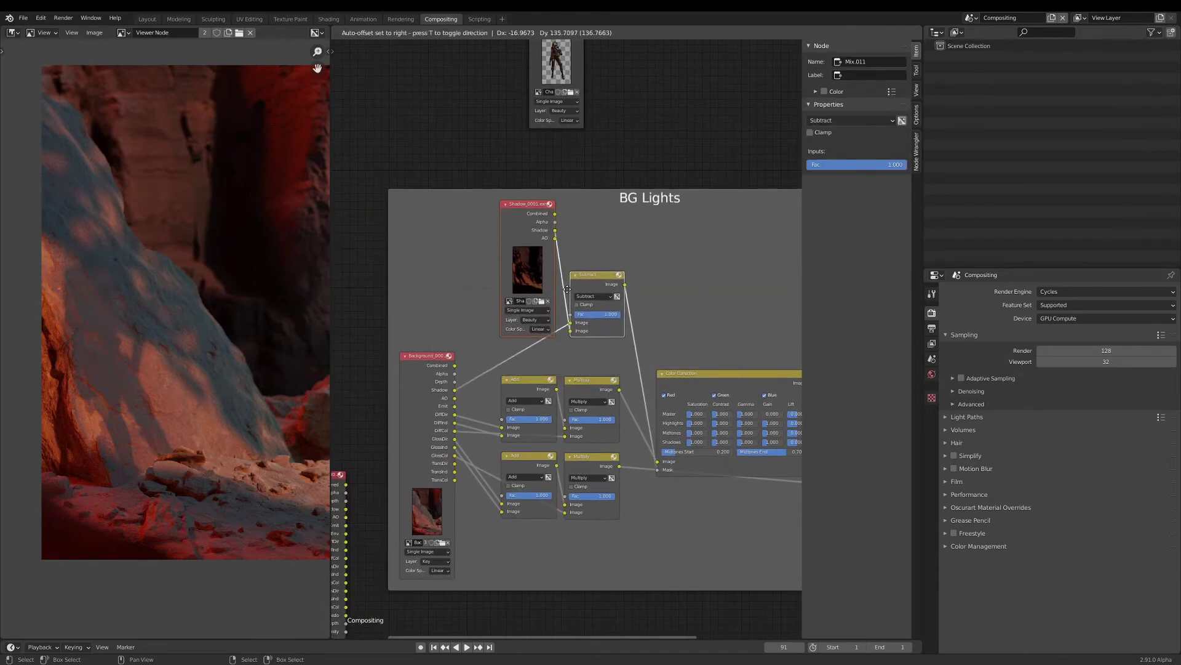
left_click(563, 284)
key("ctrl+j")
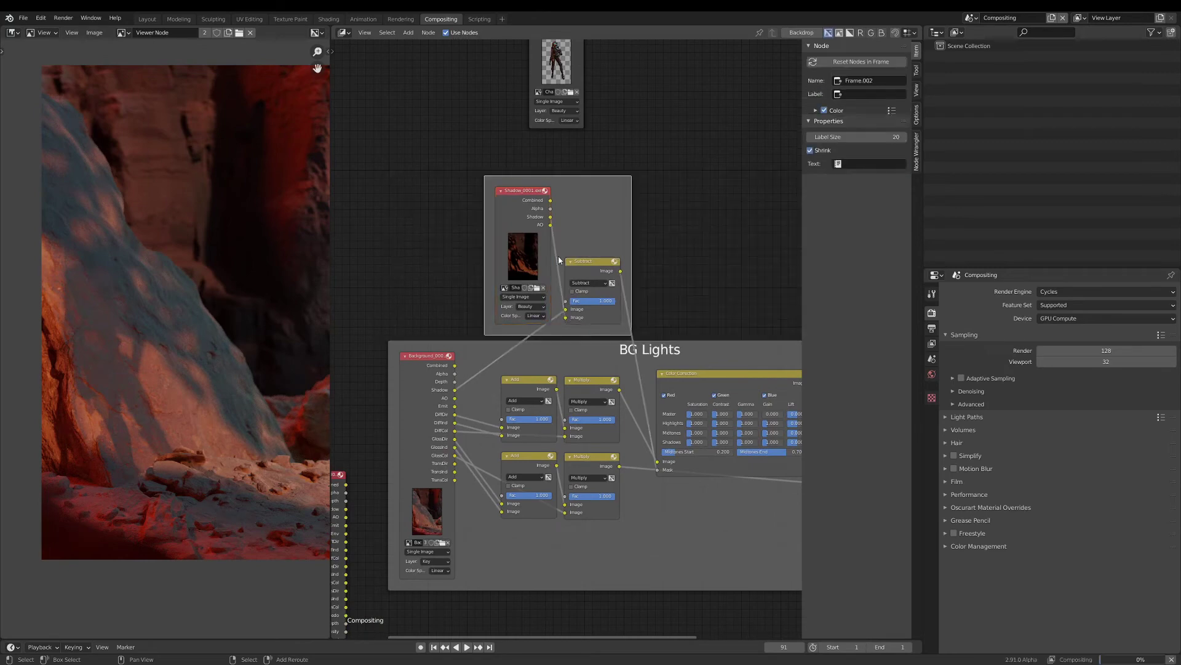
Place the new frame inside the upper part of the BG Lights frame and label it Shadow.
key("g")
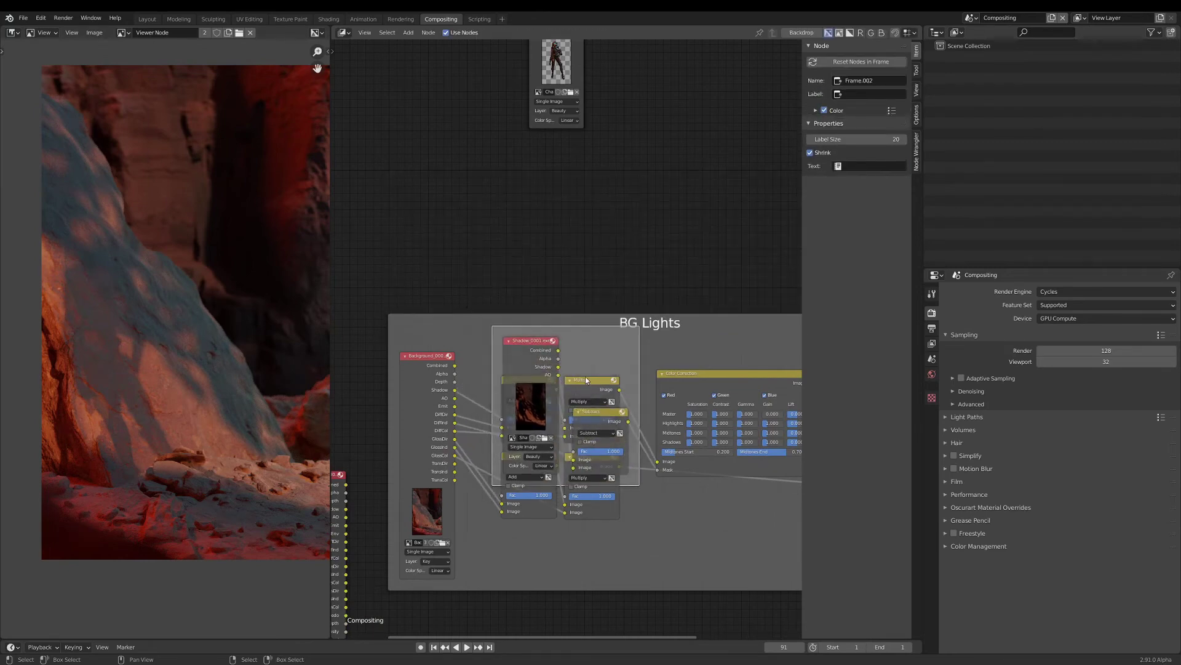
left_click(578, 203)
left_click(860, 94)
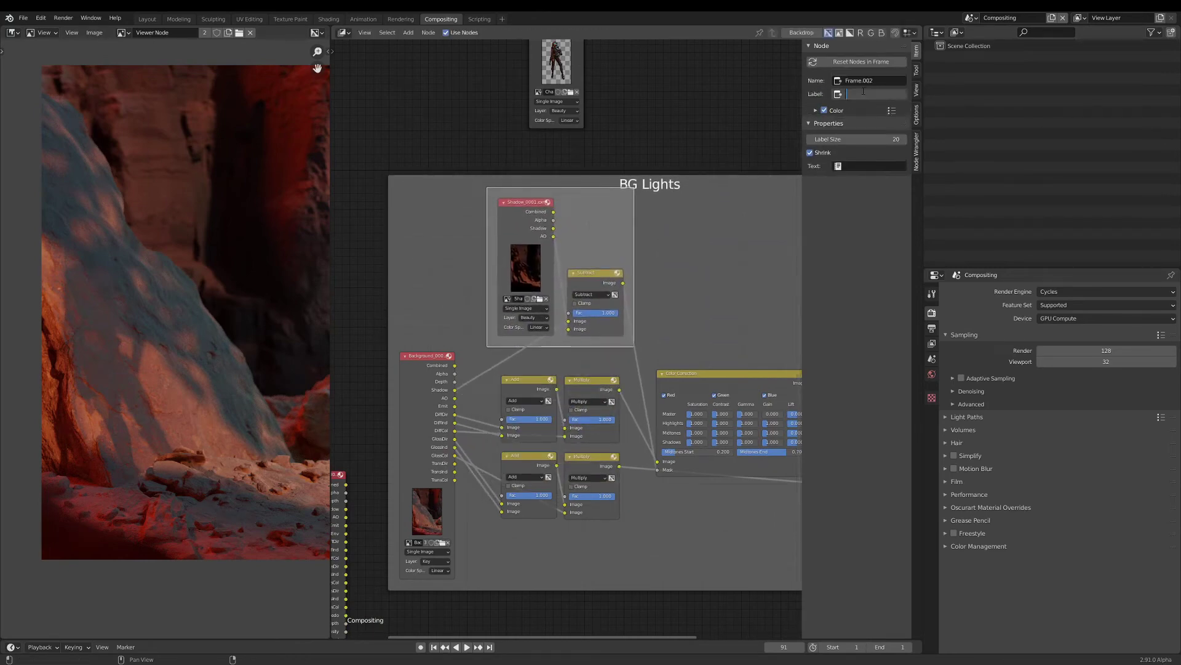
type("Shadow")
key("Return")
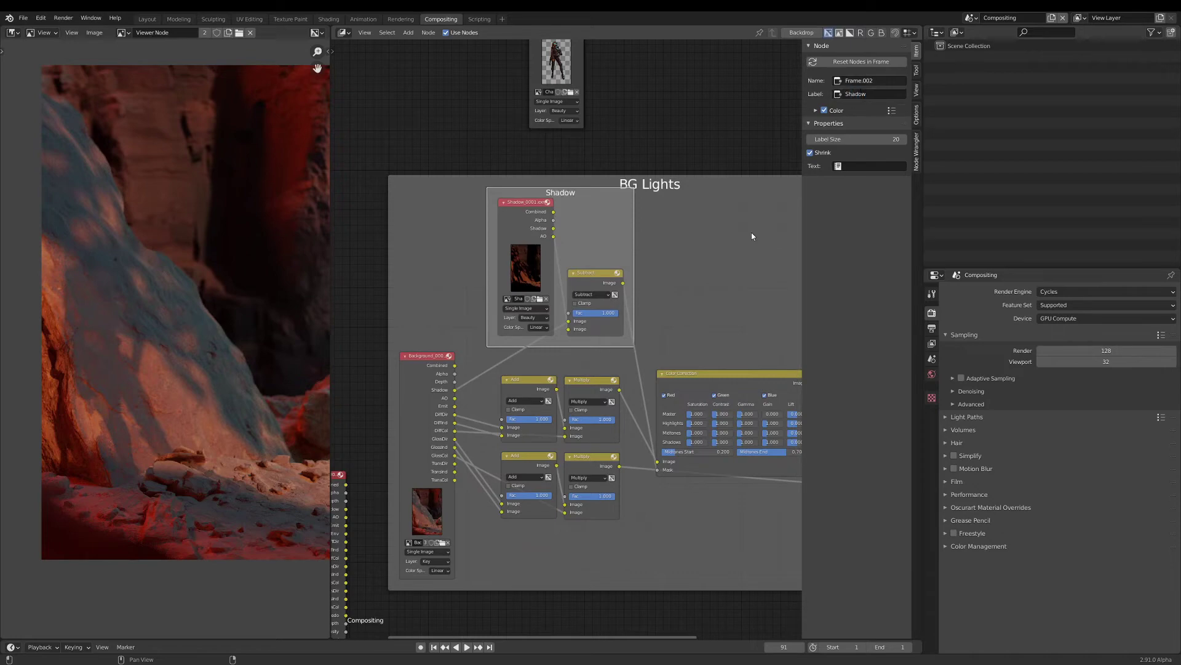
Move the final Add node of BG Lights slightly higher beside the Color Correction node.
scroll(712, 282, "down", 4)
middle_click_drag(714, 282, 555, 221)
scroll(632, 292, "down", 1)
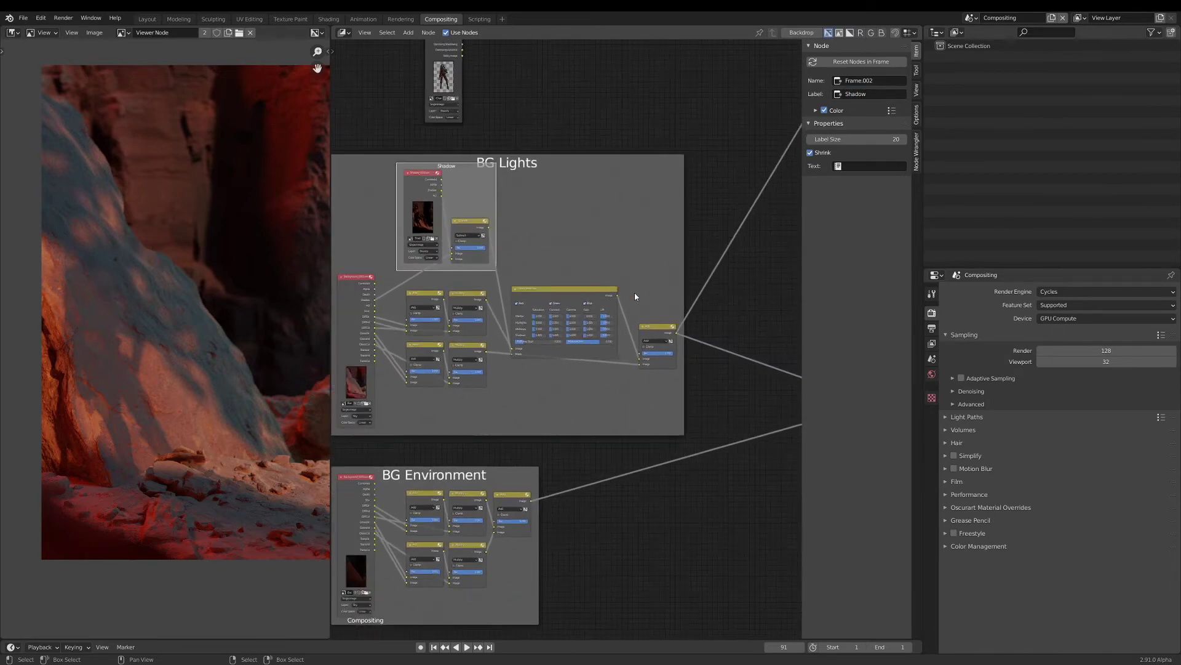
scroll(637, 299, "down", 1)
middle_click_drag(655, 318, 603, 286)
scroll(601, 287, "up", 2)
left_click_drag(597, 298, 596, 282)
Review the BG Lights and BG Environment groups, selecting the BG Environment frame and the final Add node of BG Lights.
scroll(589, 299, "down", 5)
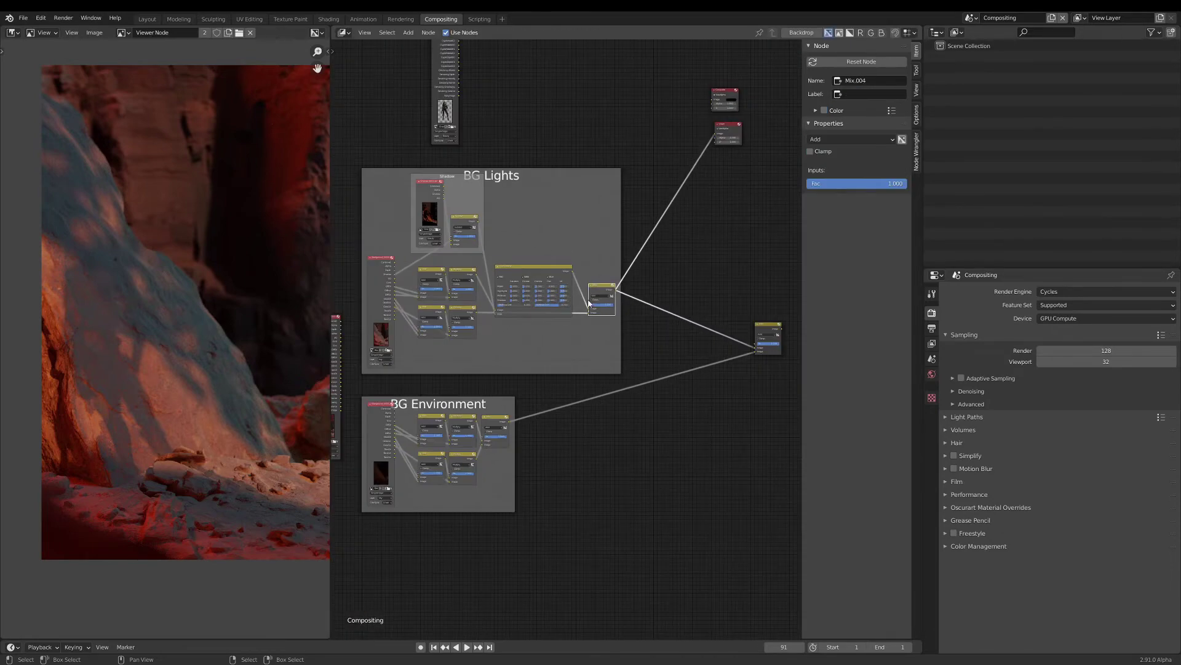
middle_click_drag(590, 302, 577, 310)
scroll(477, 410, "up", 1)
middle_click_drag(478, 407, 501, 405)
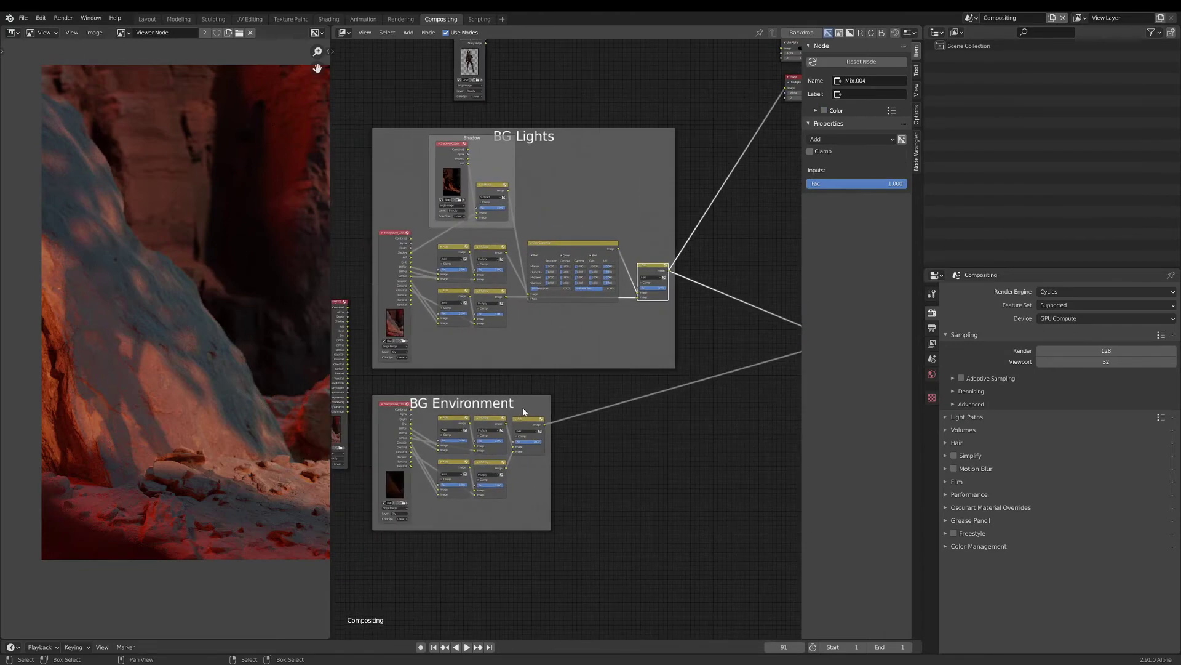
scroll(501, 405, "up", 1)
left_click(502, 407)
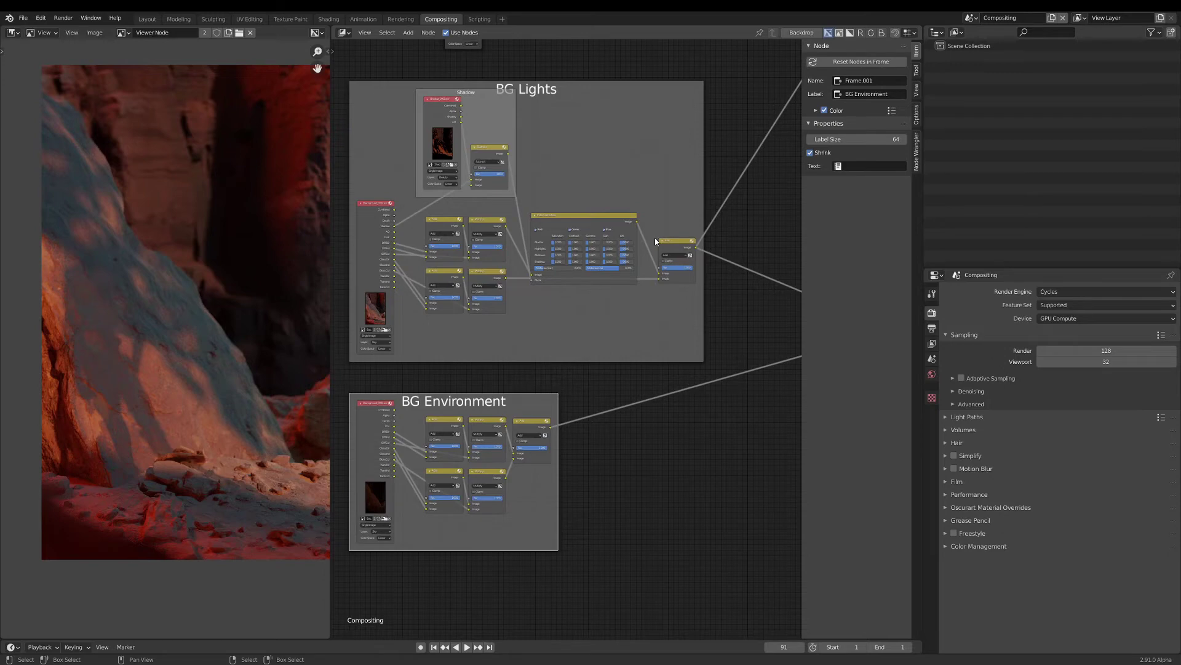
left_click(677, 245)
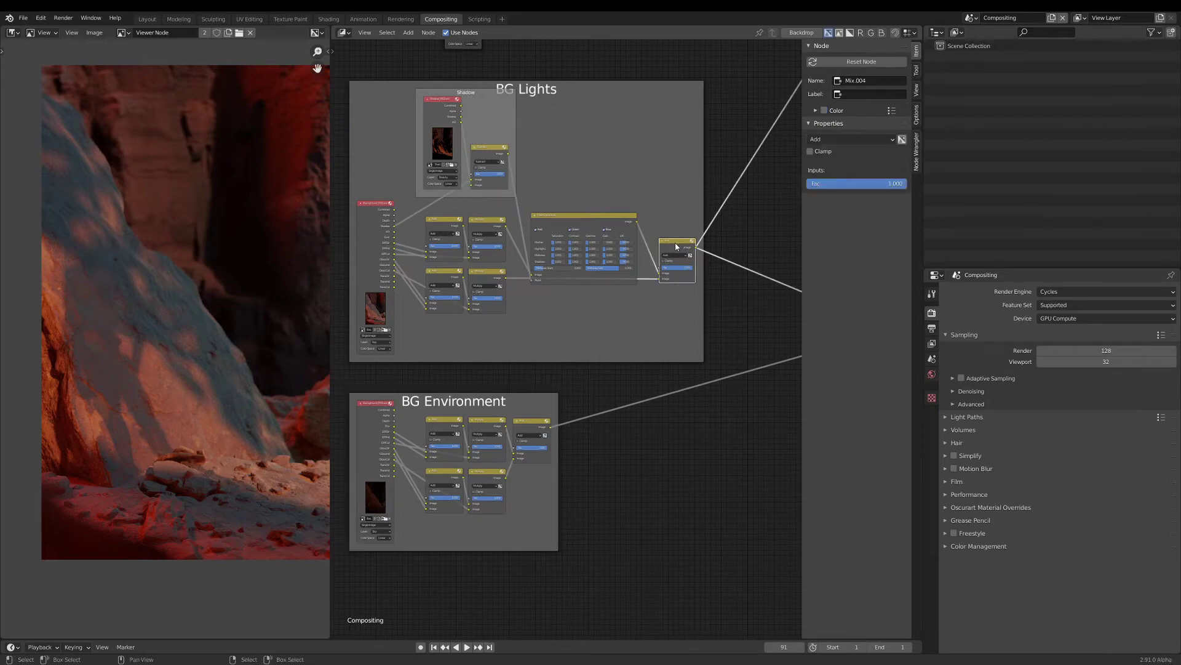
Move the final Add node of BG Lights slightly lower beside the Color Correction node.
middle_click_drag(602, 337, 567, 342)
left_click_drag(631, 250, 626, 265)
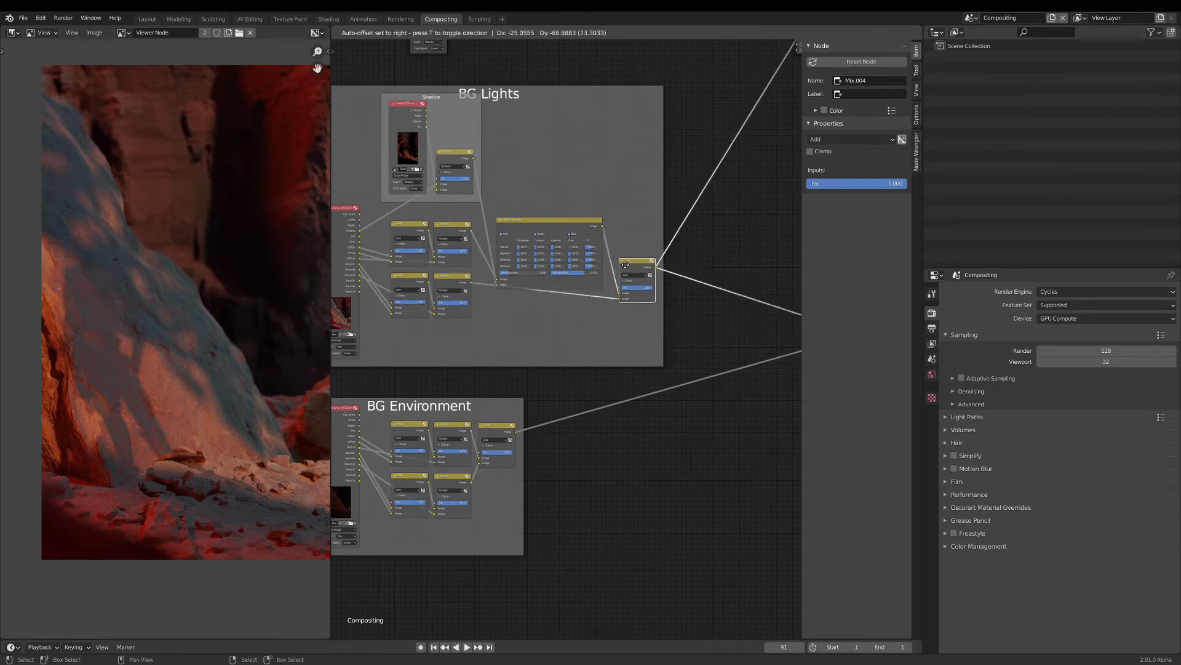
left_click(625, 265)
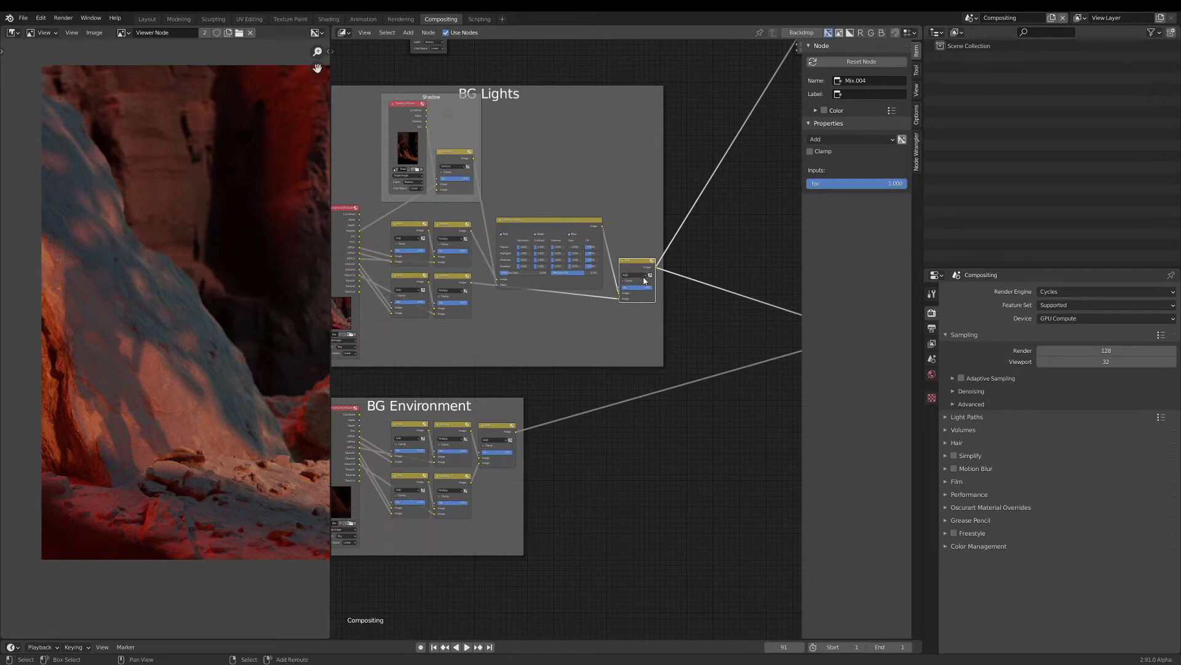
key("shift+d")
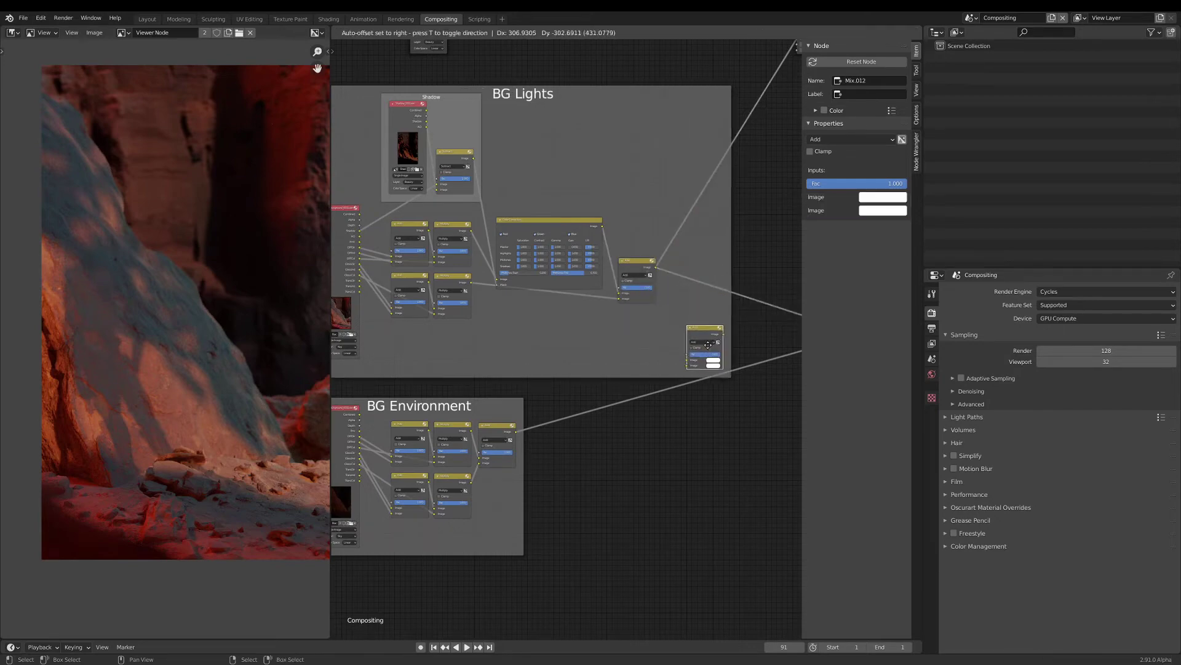
left_click(706, 342)
key("alt+p")
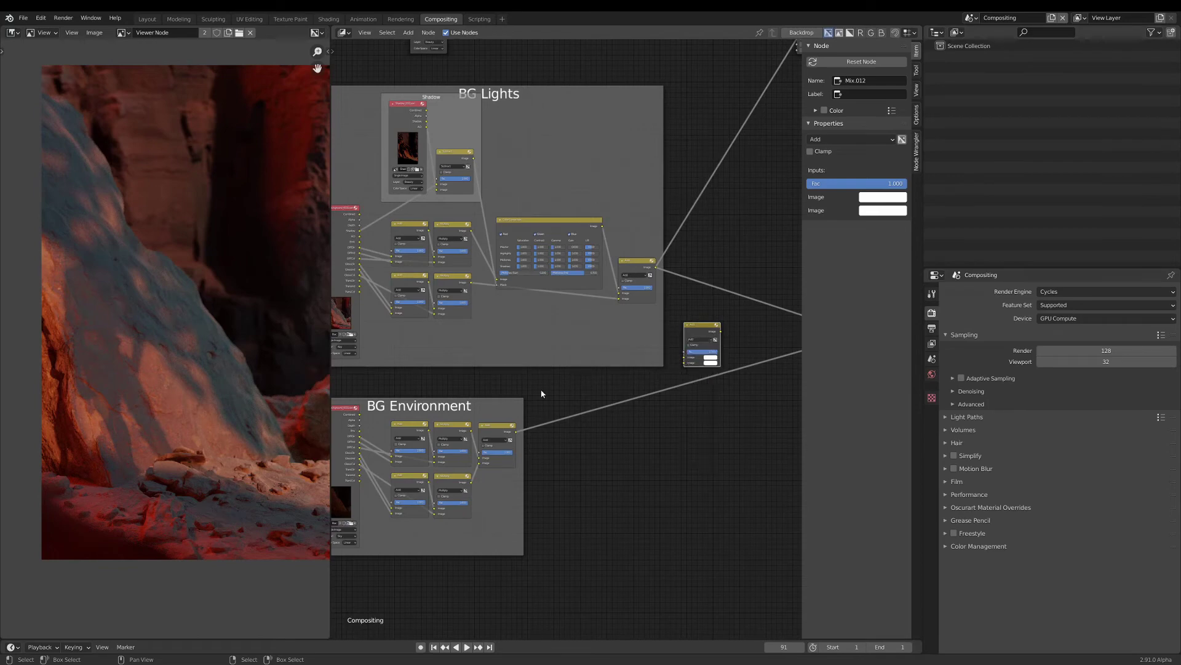
mouse_move(519, 433)
left_mouse_down()
mouse_move(652, 435)
mouse_move(509, 437)
left_mouse_up()
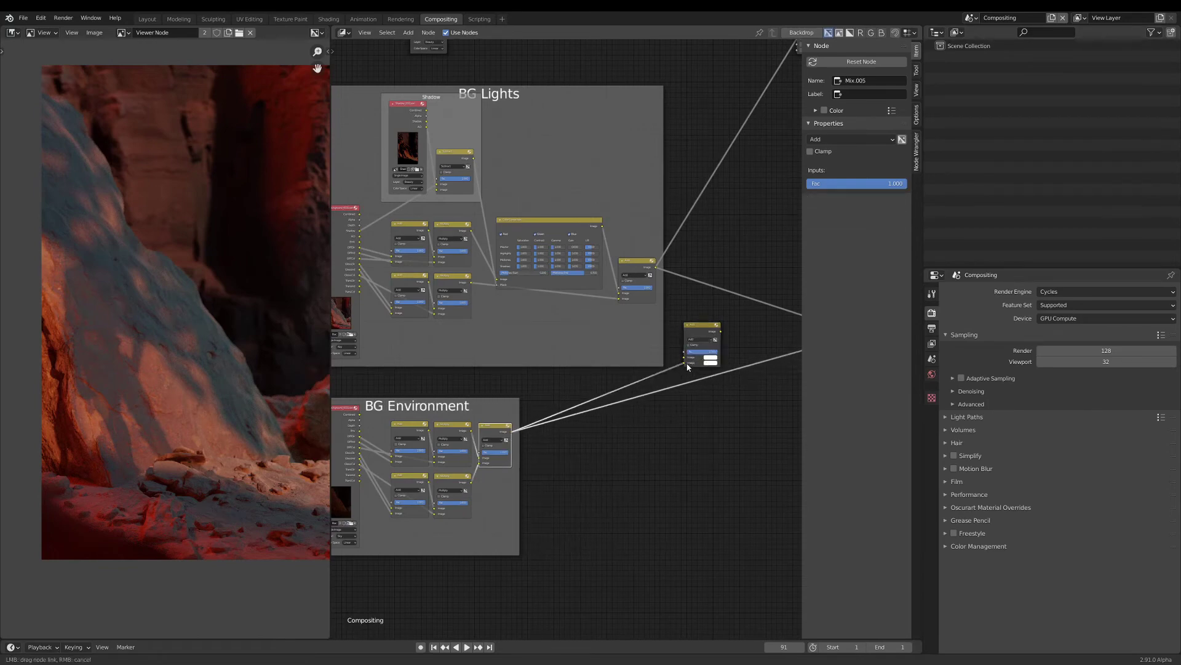
left_click_drag(688, 367, 691, 312)
scroll(699, 331, "up", 2)
scroll(694, 314, "down", 3)
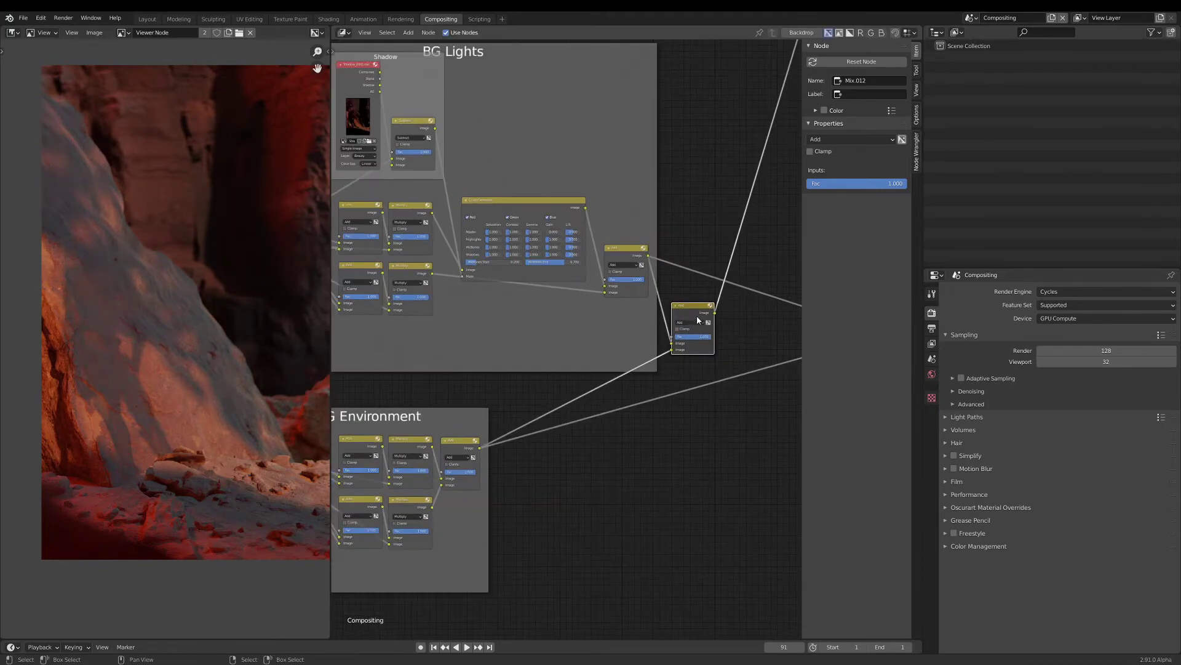
scroll(576, 315, "up", 3)
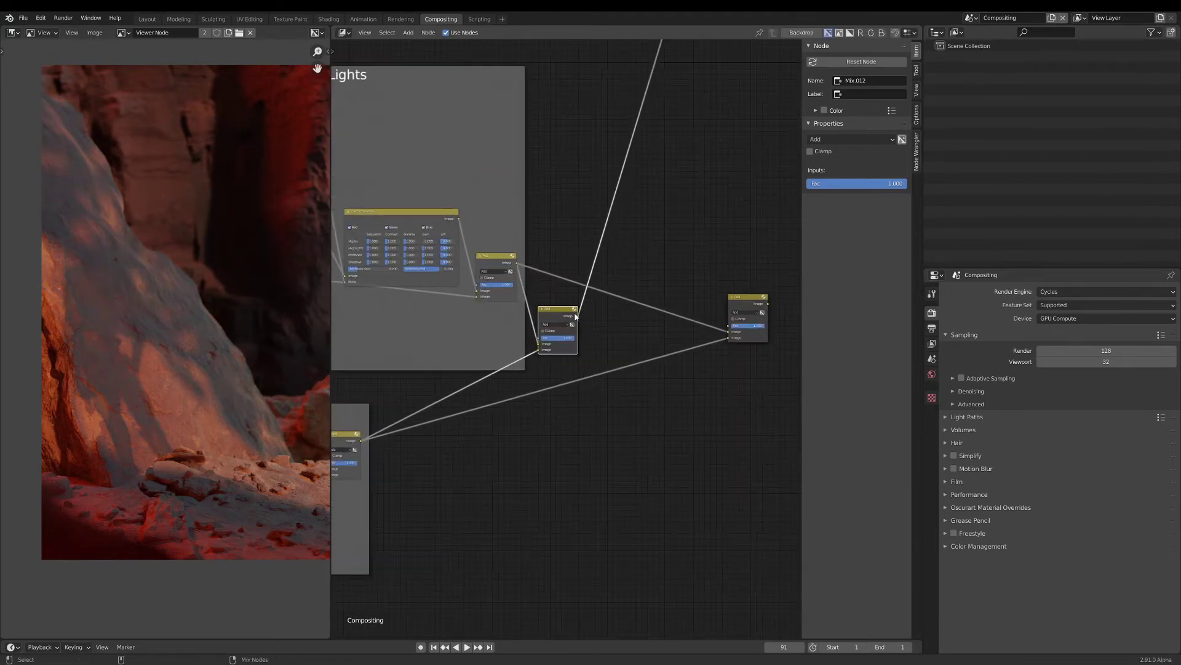
key("x")
Move the existing Add node that combines lights and environment beside the BG Lights frame and preview its output against the BG Lights result.
left_click(748, 302, "ctrl+shift")
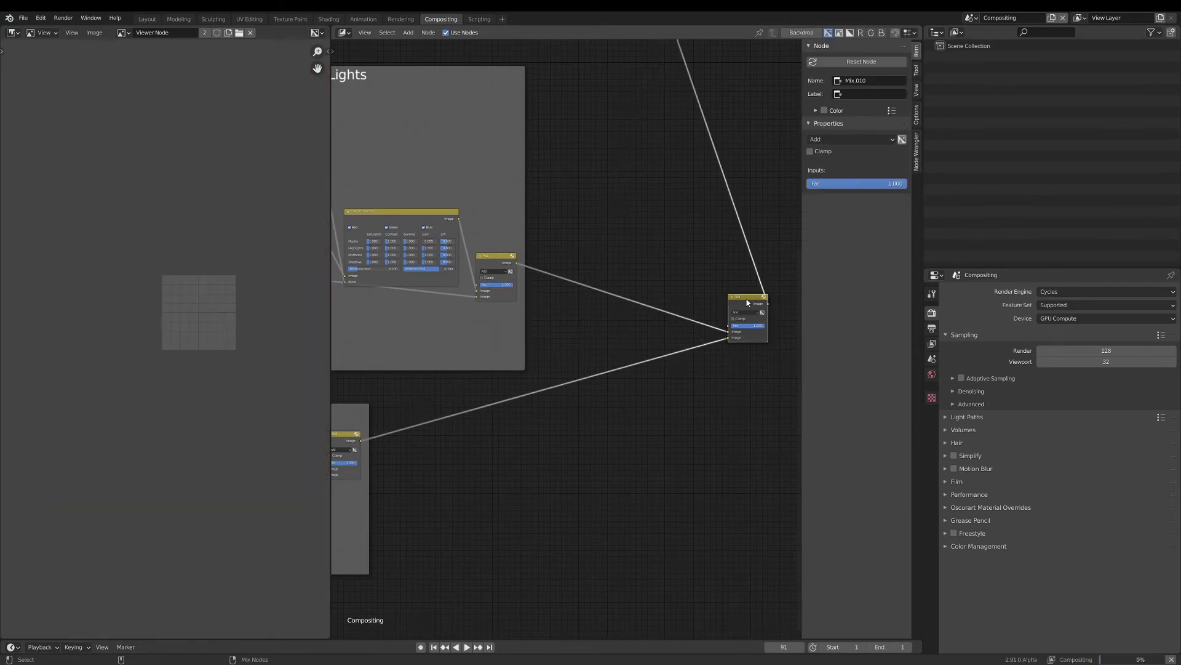
left_click_drag(748, 302, 573, 308)
left_click(498, 265, "ctrl+shift")
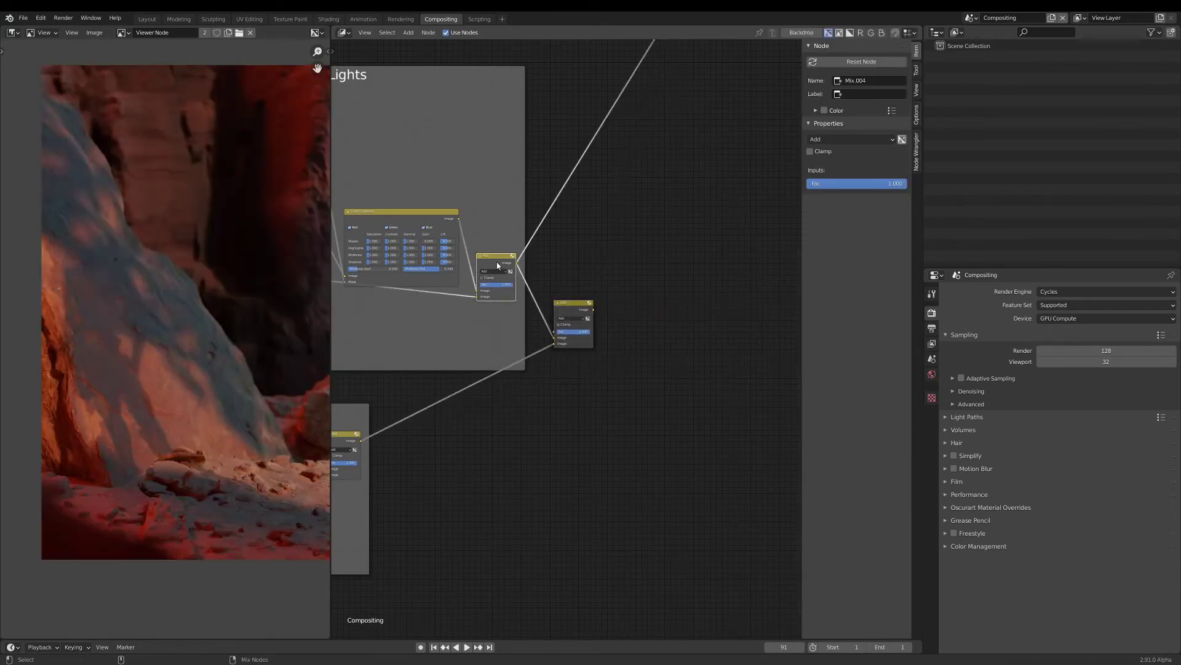
left_click(572, 315, "ctrl+shift")
Compare the original background image with the rebuilt lights and environment result by previewing each.
scroll(573, 320, "down", 4)
middle_click_drag(485, 375, 567, 336)
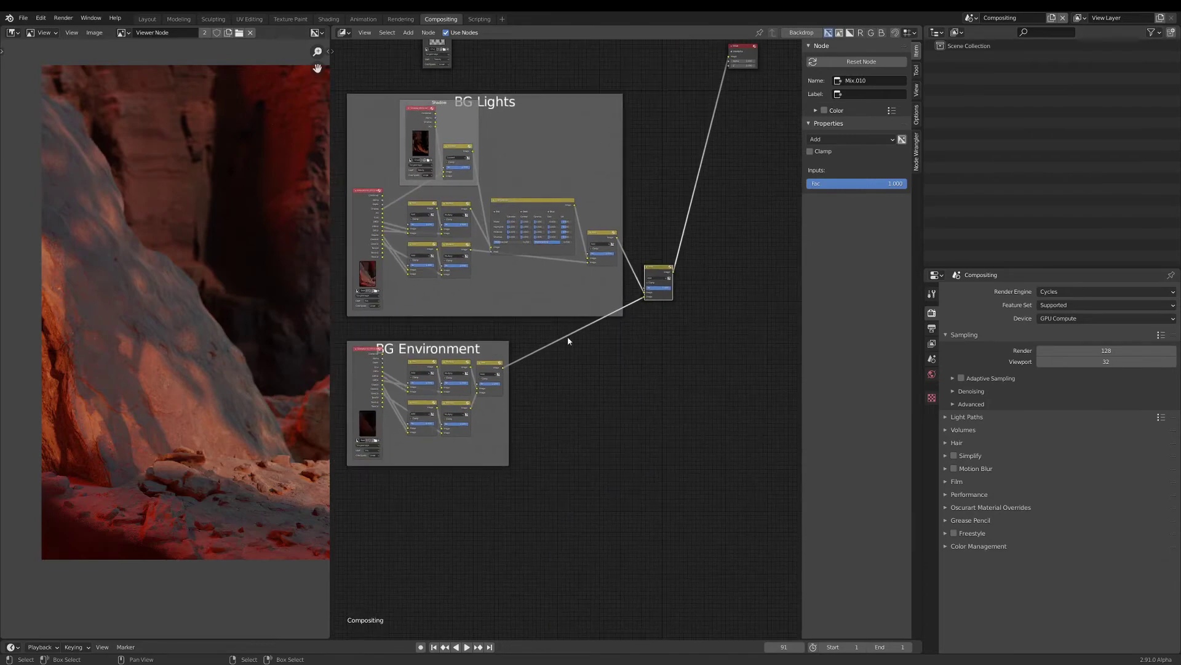
scroll(568, 336, "down", 3)
middle_click_drag(640, 329, 653, 344)
scroll(462, 334, "up", 2)
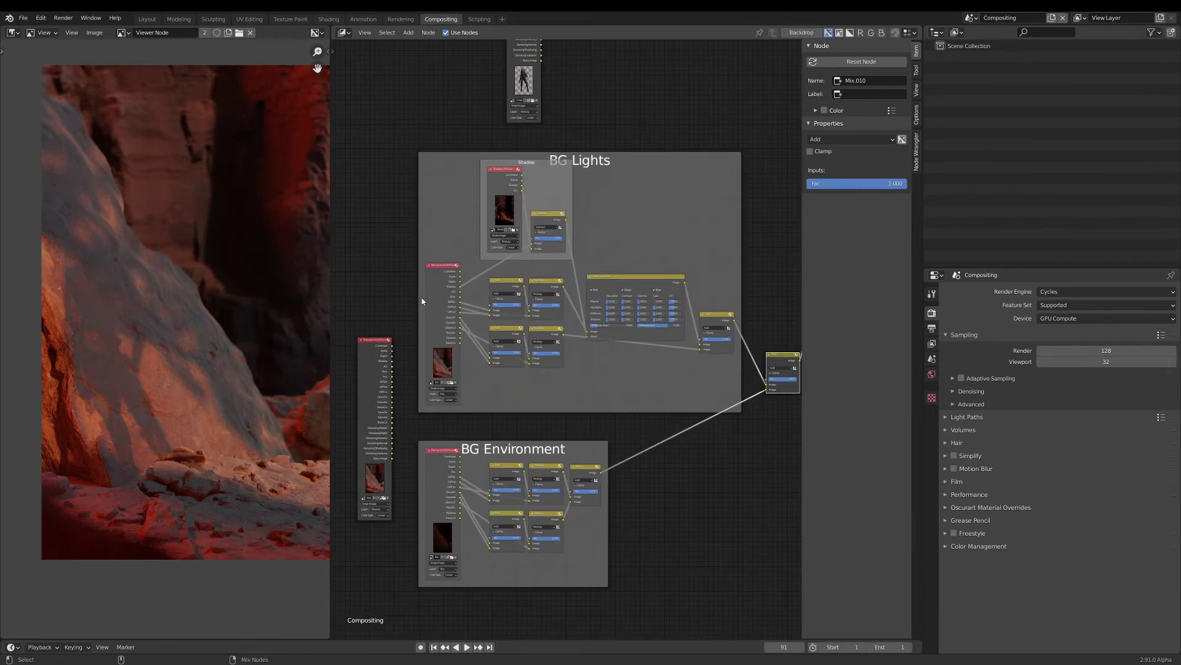
left_click(374, 349, "ctrl+shift")
left_click(766, 355, "ctrl+shift")
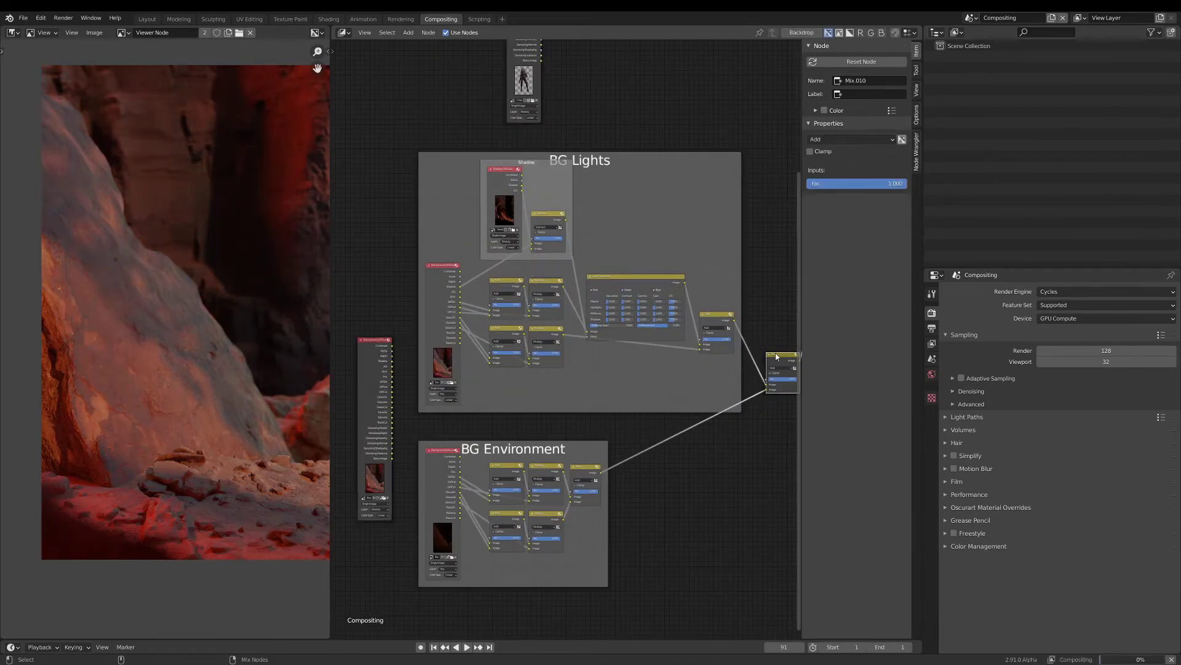
Raise the combining Add node level with the BG Lights output and bring the Composite and Viewer nodes down beside it.
middle_click_drag(765, 354, 611, 333)
left_click_drag(651, 367, 636, 327)
scroll(651, 313, "down", 2)
middle_click_drag(692, 239, 615, 262)
left_click_drag(645, 107, 724, 251)
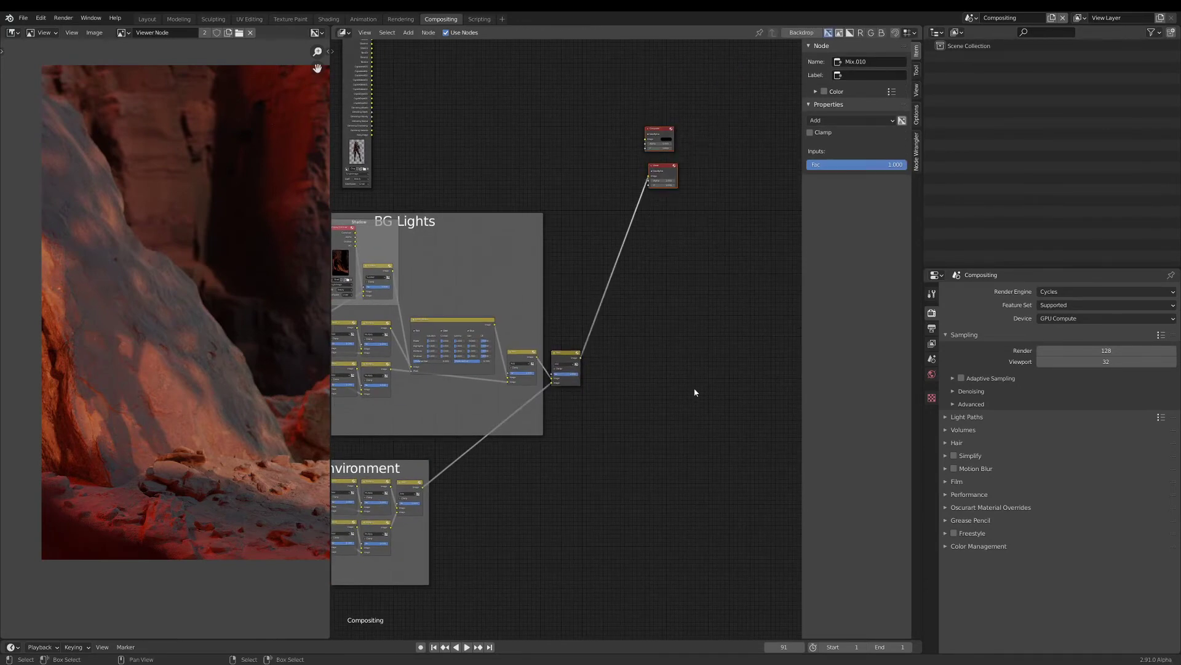
key("g")
left_click(664, 469)
Move the original background Image node further away from the BG frames.
scroll(534, 238, "down", 2)
middle_click_drag(535, 240, 676, 244)
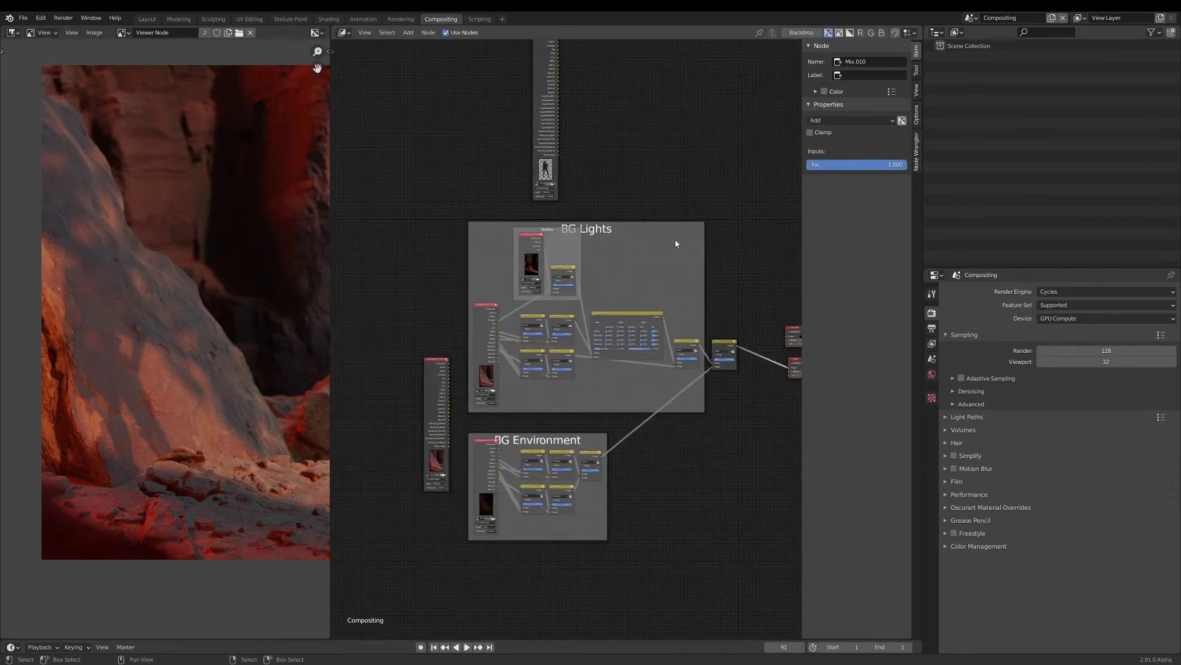
left_click_drag(431, 418, 396, 354)
scroll(409, 375, "up", 5)
scroll(486, 358, "down", 3)
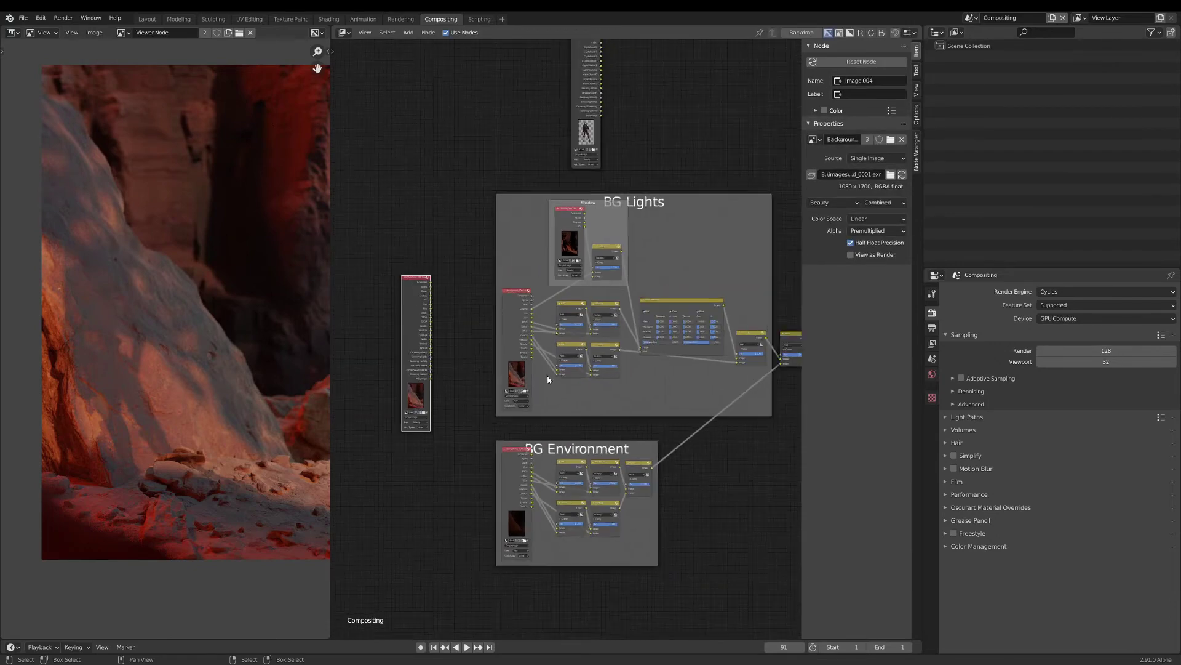
Shift the Composite and Viewer nodes further away from the combining Add node.
scroll(640, 363, "down", 1)
middle_click_drag(714, 349, 550, 336)
scroll(646, 312, "up", 1)
left_click_drag(743, 294, 656, 385)
key("g")
left_click(764, 372)
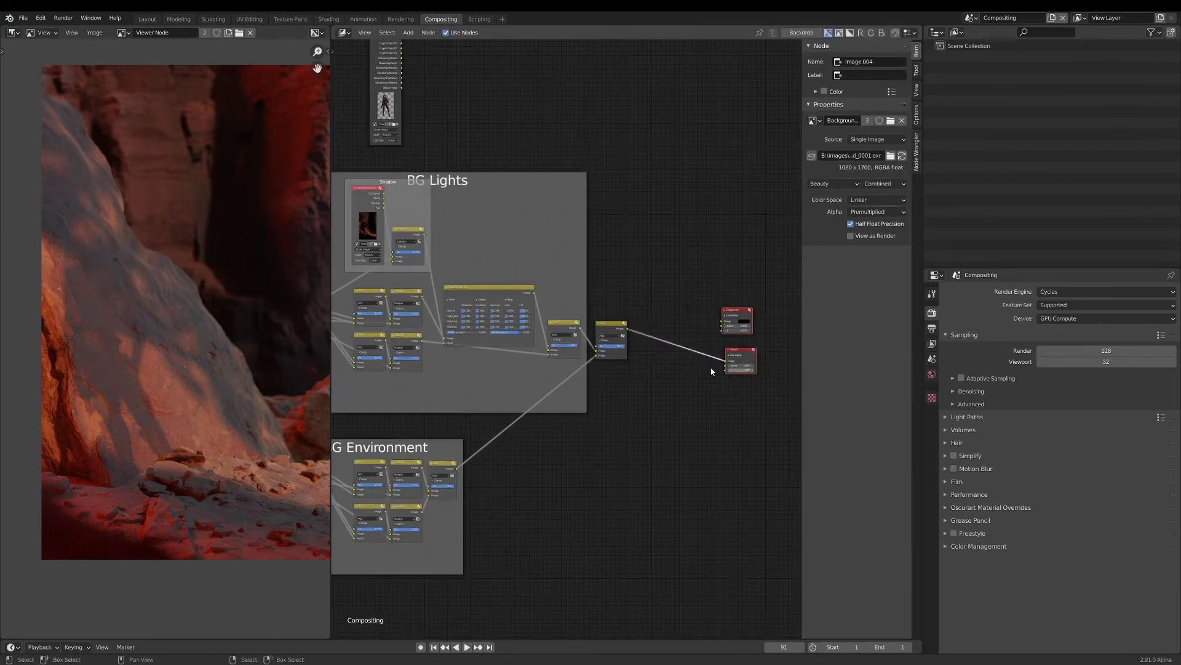
Place the Char_0001.exr Image node directly above the combining Add node.
scroll(695, 365, "down", 1)
middle_click_drag(683, 357, 628, 428)
left_click_drag(380, 203, 573, 352)
scroll(612, 382, "up", 5)
Move the Composite and Viewer nodes further downstream to make room after the character image.
middle_click_drag(654, 376, 585, 363)
scroll(598, 368, "up", 2)
left_click_drag(610, 353, 668, 444)
key("g")
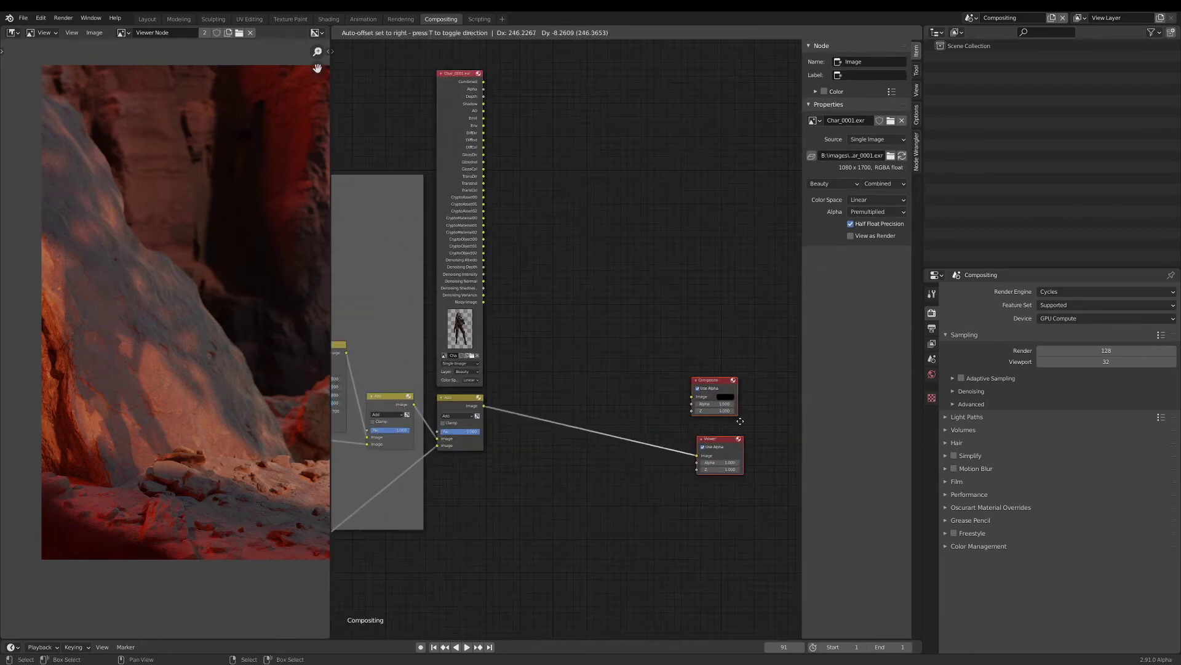
left_click(739, 421)
Add an Alpha Over node joining the Char_0001.exr Combined pass with the combined background, and preview its output.
scroll(579, 396, "down", 1)
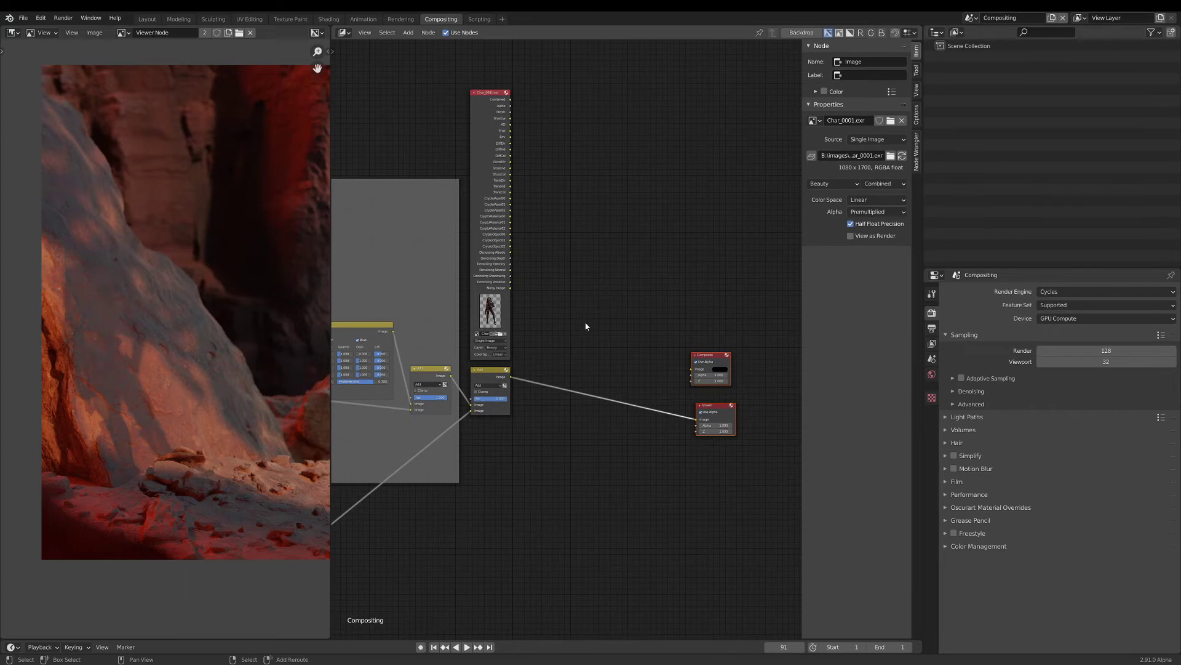
key("shift+a")
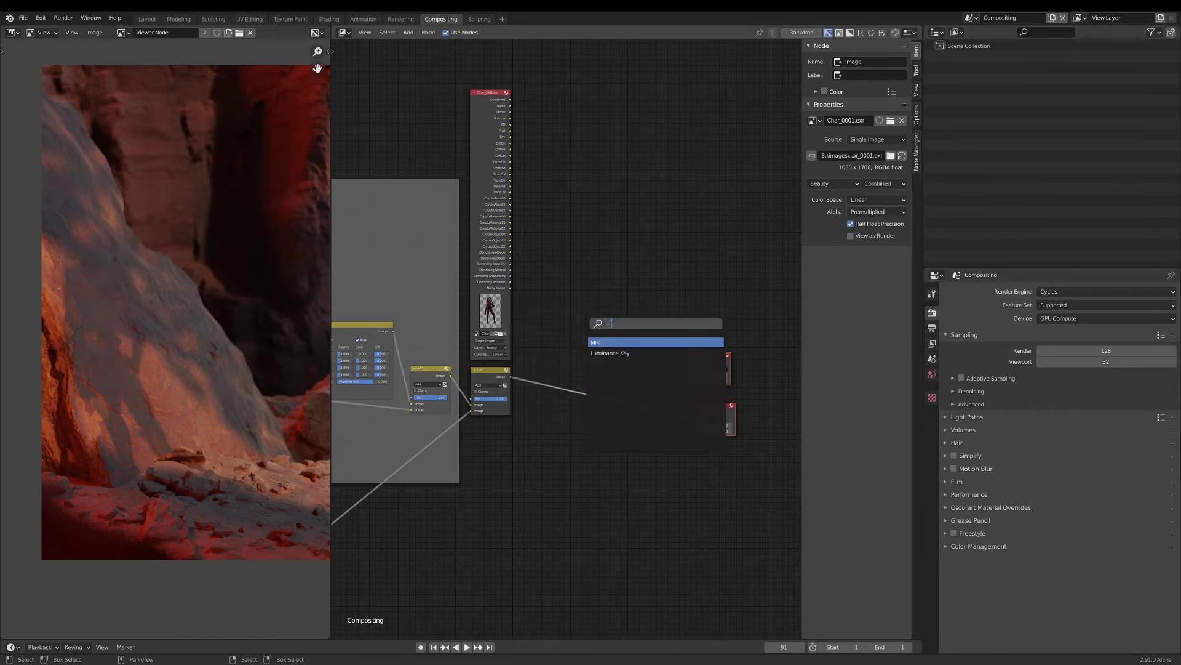
key("Escape")
key("shift+a")
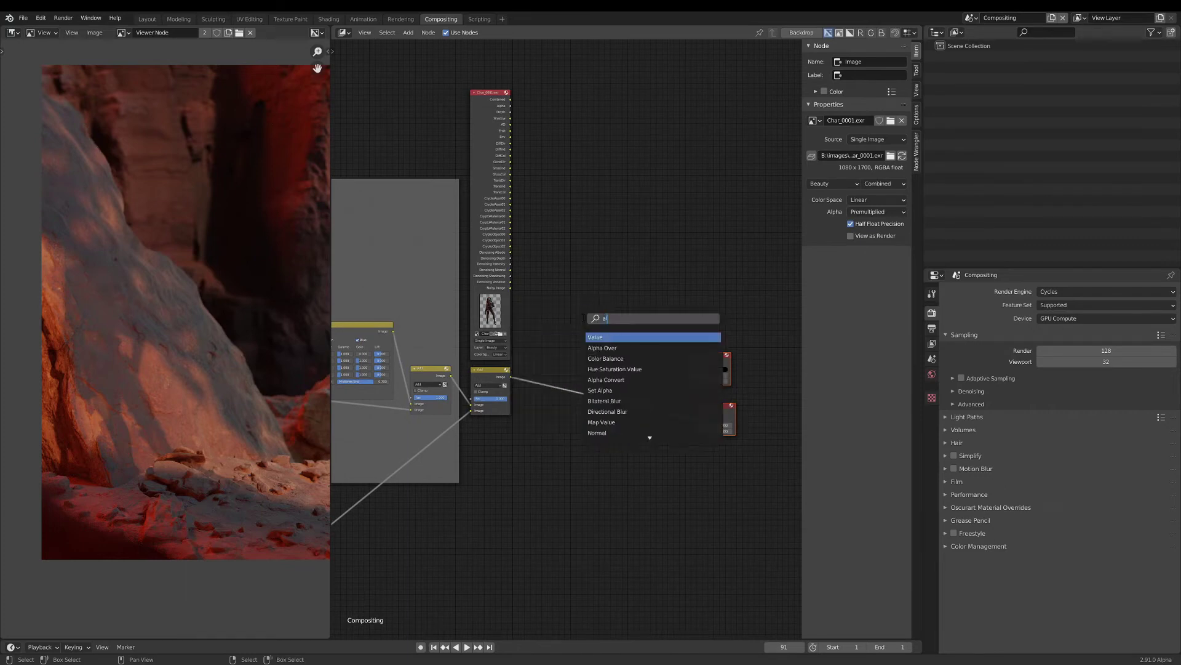
type("alpha")
key("Down")
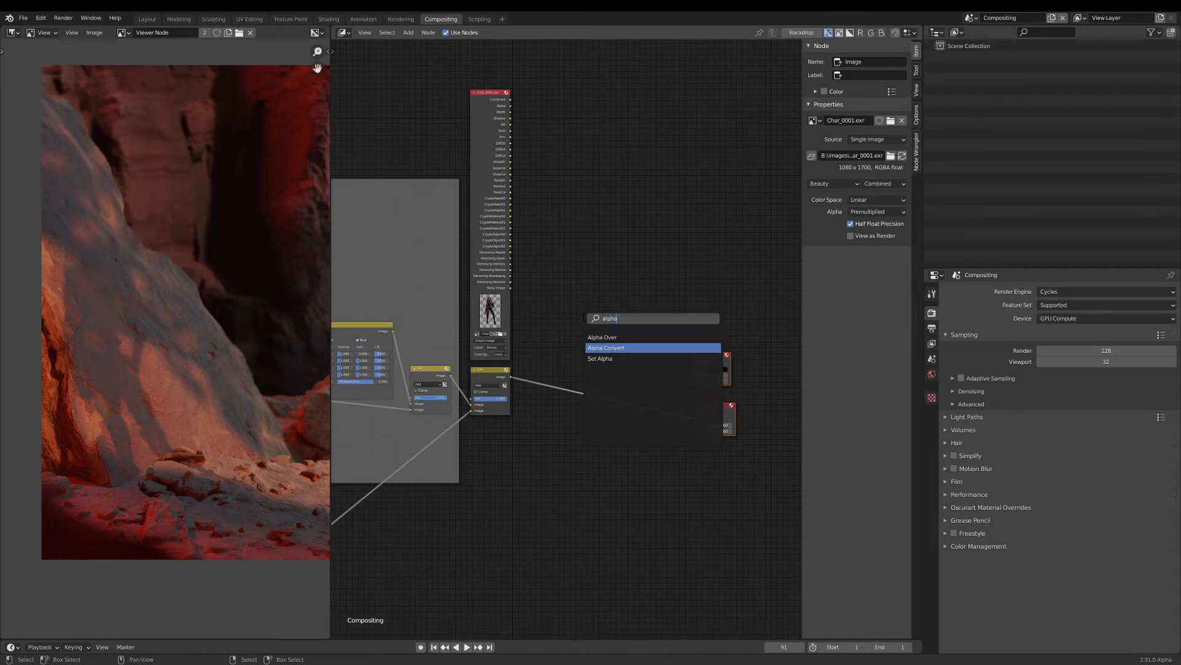
key("Up")
key("Return")
left_click(584, 320)
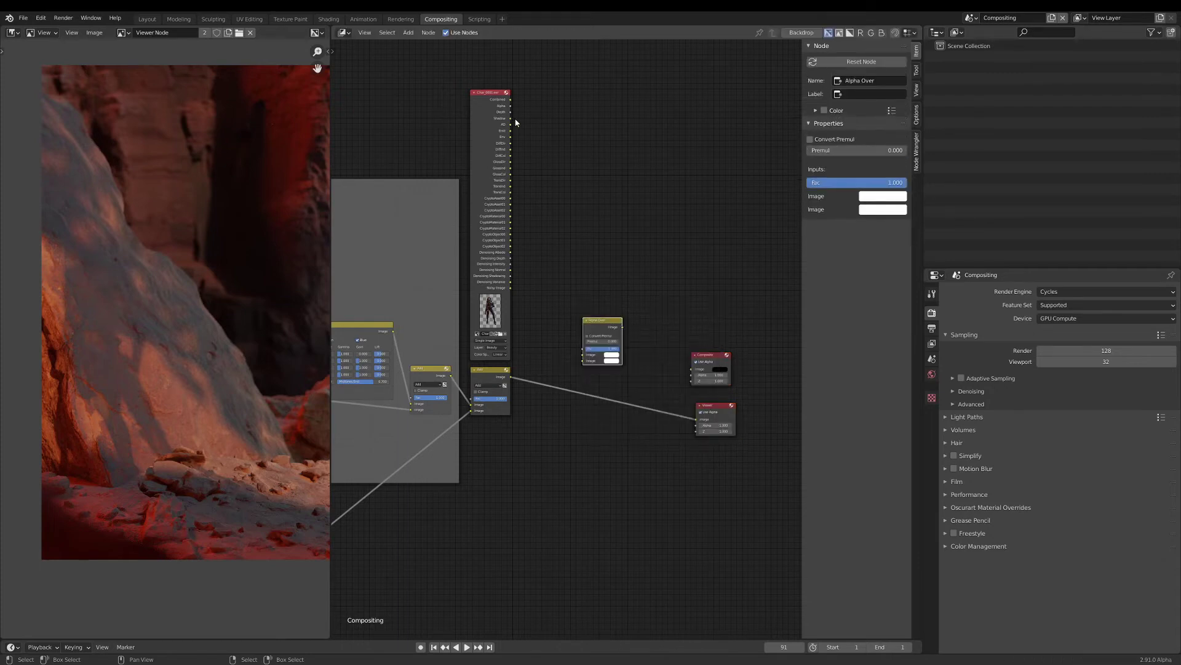
left_click_drag(511, 100, 659, 293)
left_click(610, 323, "ctrl+shift")
Insert a Denoise node between the character image's Combined output and the Alpha Over node.
key("shift+a")
type("d")
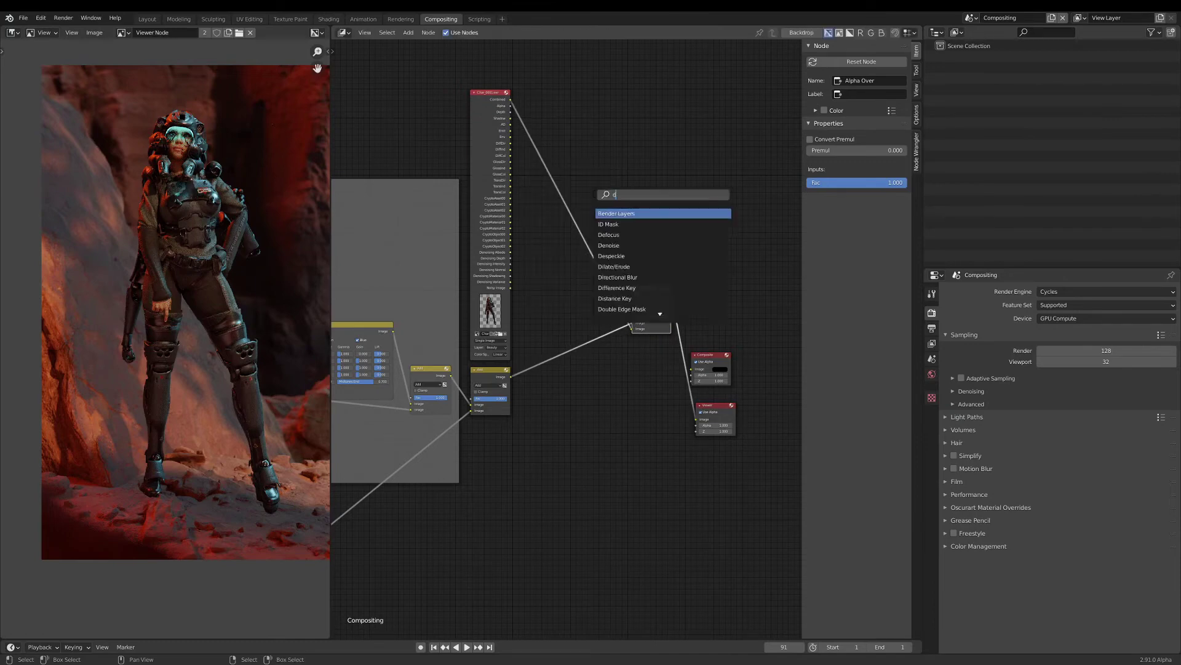
type("en")
key("Return")
left_click(584, 209)
Connect the character image's Denoising Normal and Denoising Albedo passes to the Denoise node's Normal and Albedo inputs.
scroll(499, 276, "up", 2)
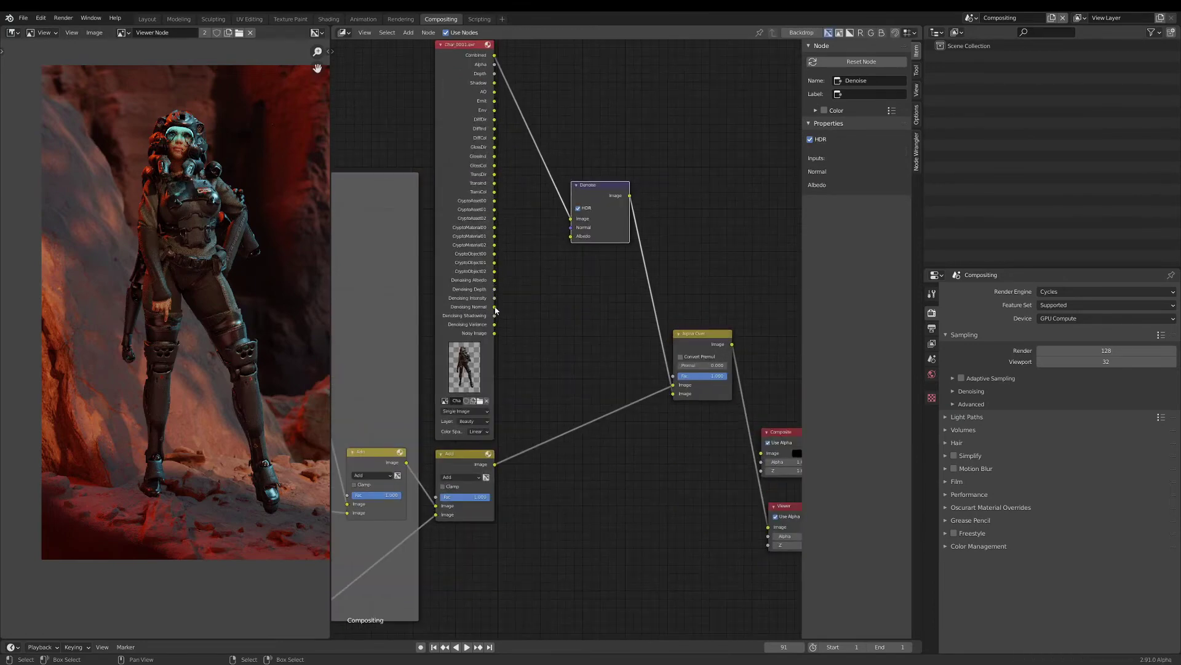
left_click_drag(495, 308, 571, 227)
left_click_drag(494, 282, 574, 240)
Move the Composite and Viewer nodes further away from the Alpha Over node.
scroll(594, 220, "down", 3)
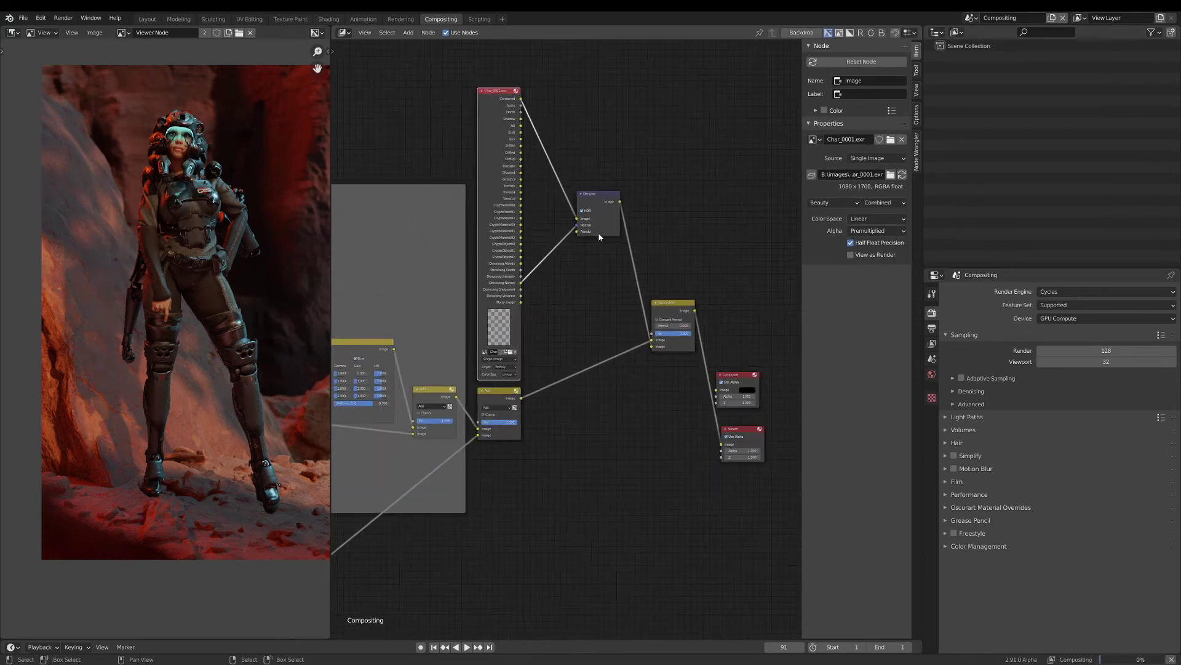
left_click_drag(626, 316, 725, 453)
middle_click_drag(634, 367, 577, 415)
key("g")
left_click(697, 395)
Reposition the Alpha Over node between the Denoise node and the output nodes, keeping it expanded.
left_click(525, 315)
key("h")
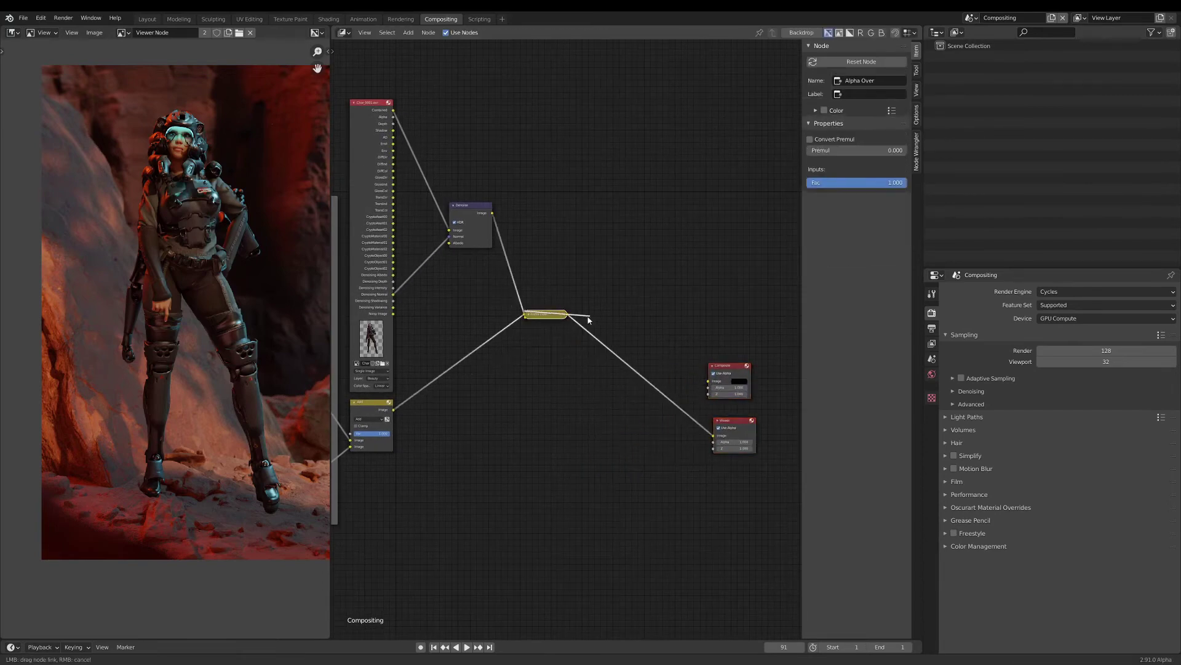
left_click(529, 316)
key("g")
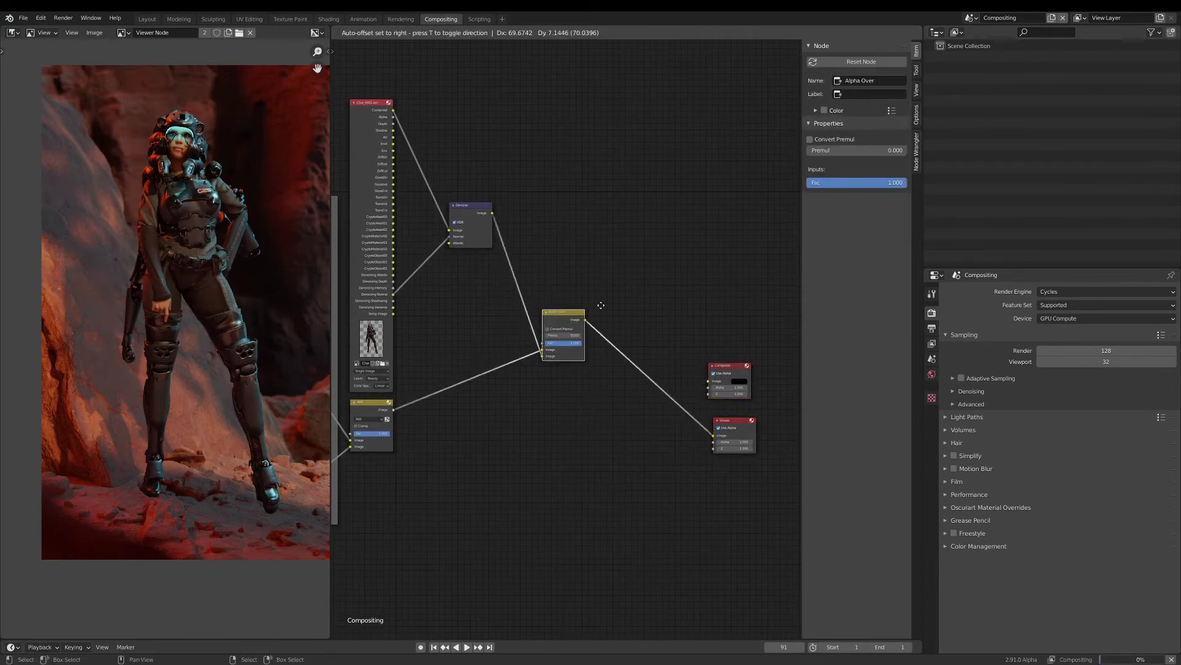
left_click(649, 293)
key("g")
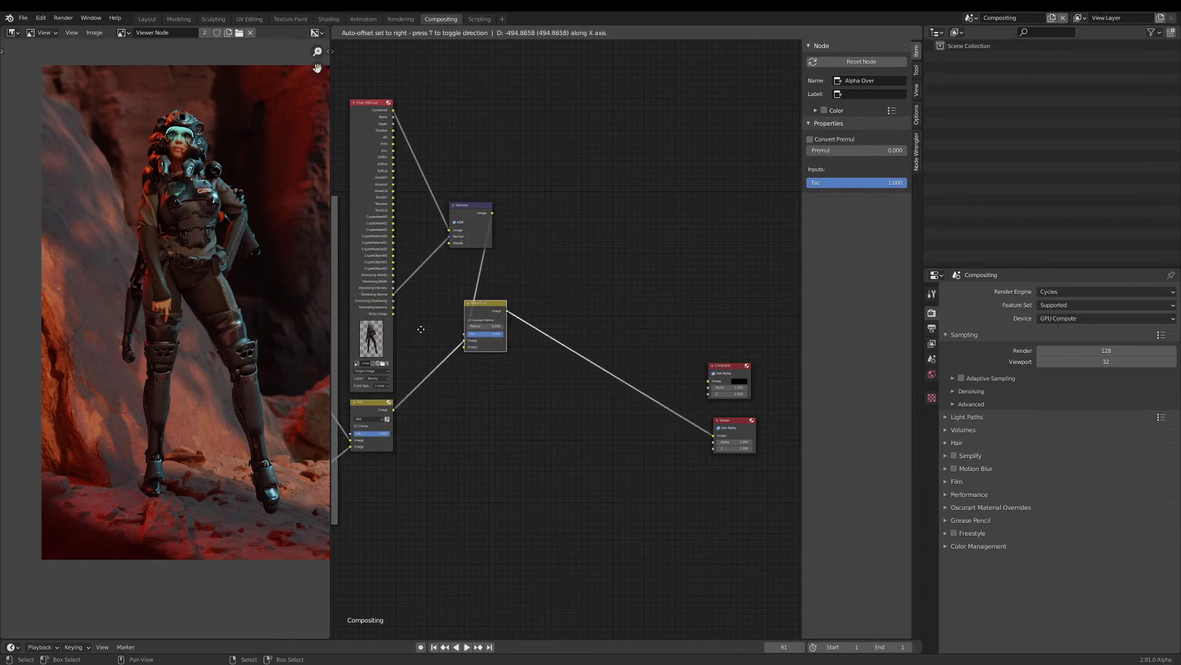
left_click(531, 326)
Move the character image, combining Add, Denoise, Alpha Over and output nodes together away from the BG Lights frame.
scroll(579, 336, "down", 2)
middle_click_drag(579, 336, 769, 326)
scroll(511, 333, "up", 3)
middle_click_drag(512, 332, 381, 339)
scroll(433, 332, "down", 4)
left_click_drag(504, 165, 735, 438)
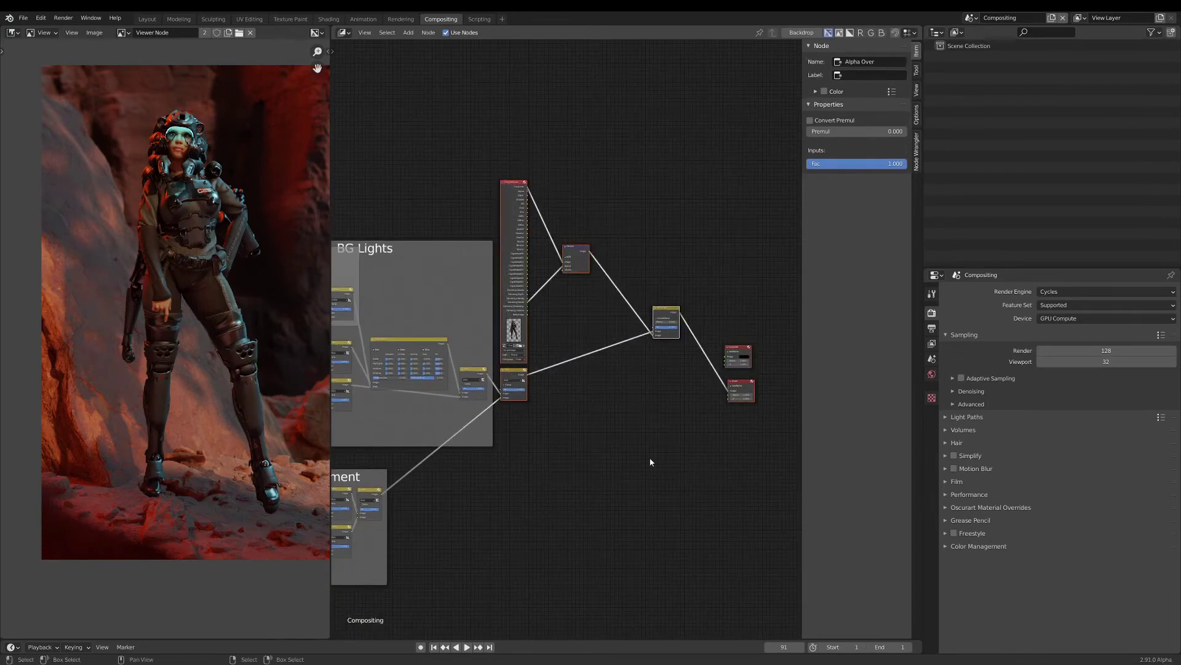
key("g")
left_click(709, 449)
Preview the output passes of the Shadow image node and examine the lower ground area closely in the viewer.
middle_click_drag(511, 425, 627, 360)
scroll(627, 360, "up", 3)
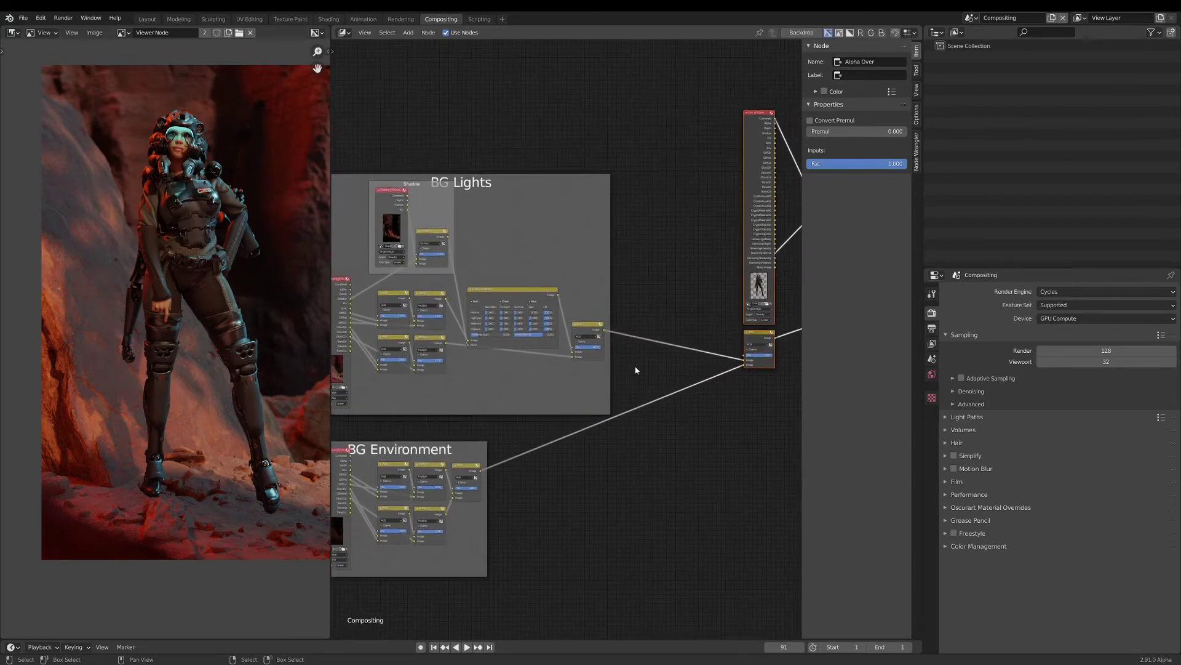
left_click(381, 202, "ctrl+shift")
left_click(380, 199, "ctrl+shift")
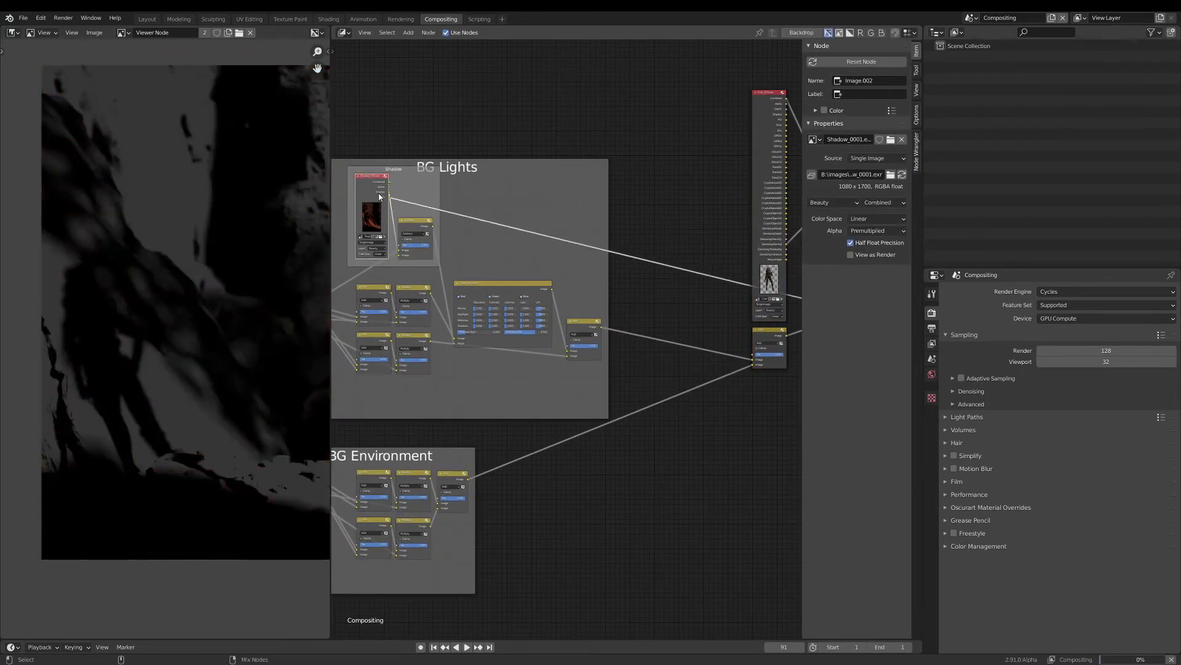
left_click(379, 197, "ctrl+shift")
scroll(271, 520, "up", 5)
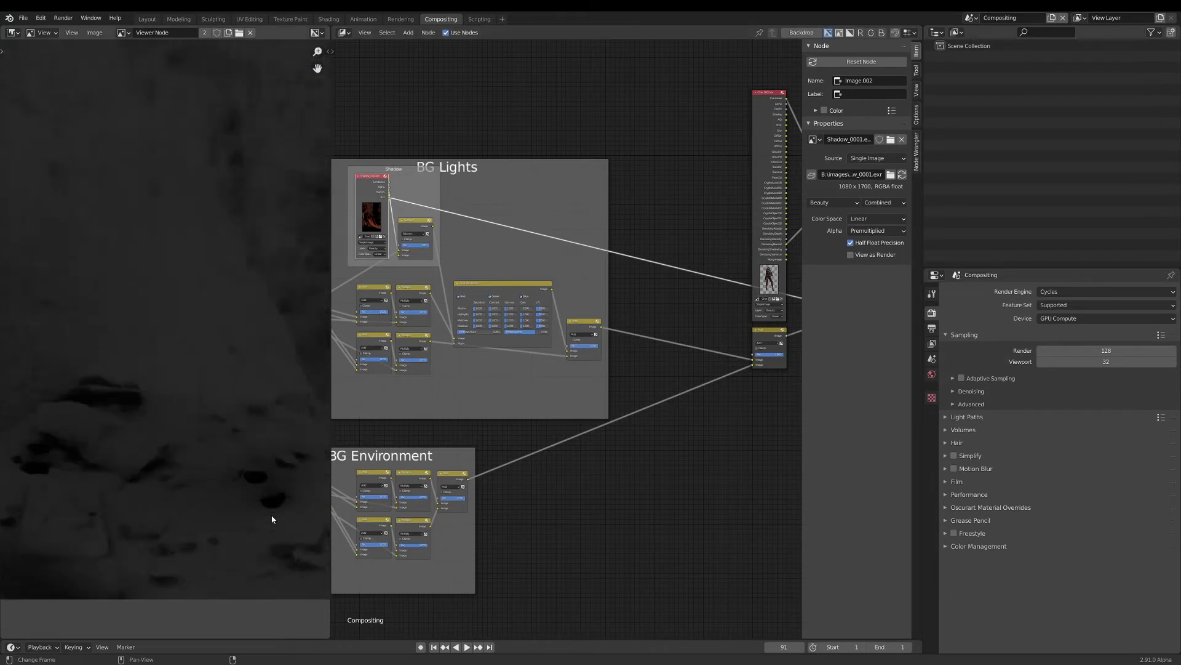
scroll(266, 476, "down", 4)
middle_click_drag(266, 474, 222, 484)
scroll(481, 343, "down", 2)
Duplicate the final Add node of BG Lights and insert the copy on its output link inside the frame.
middle_click_drag(481, 345, 448, 348)
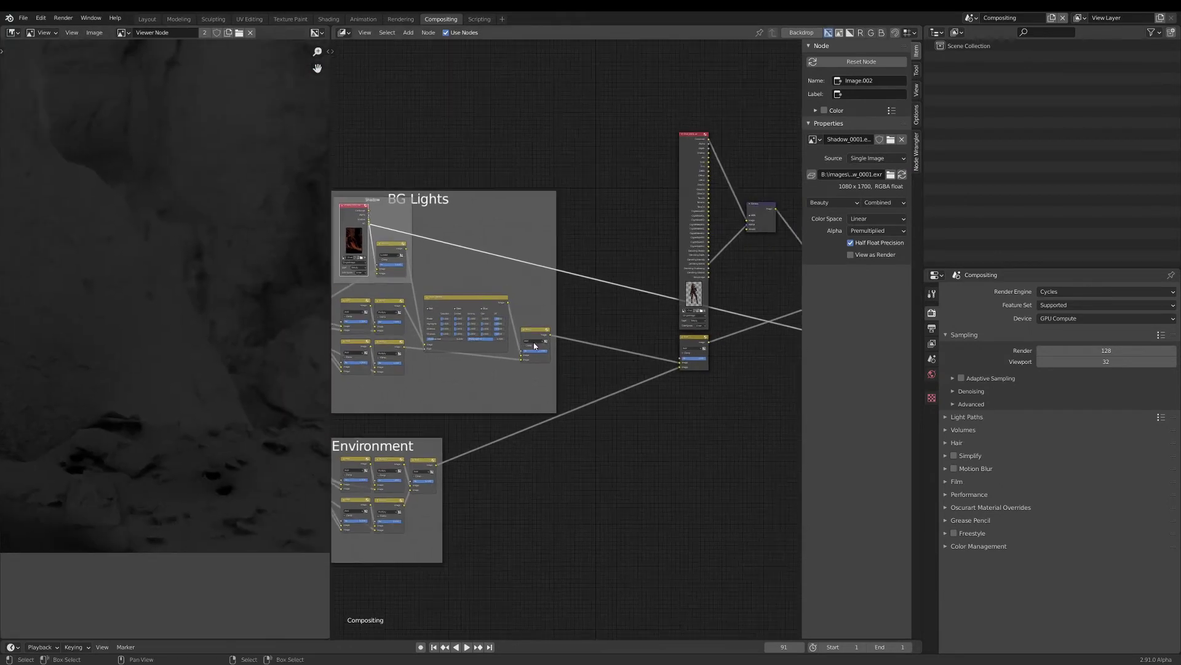
scroll(536, 333, "up", 4)
left_click(538, 334)
key("shift+d")
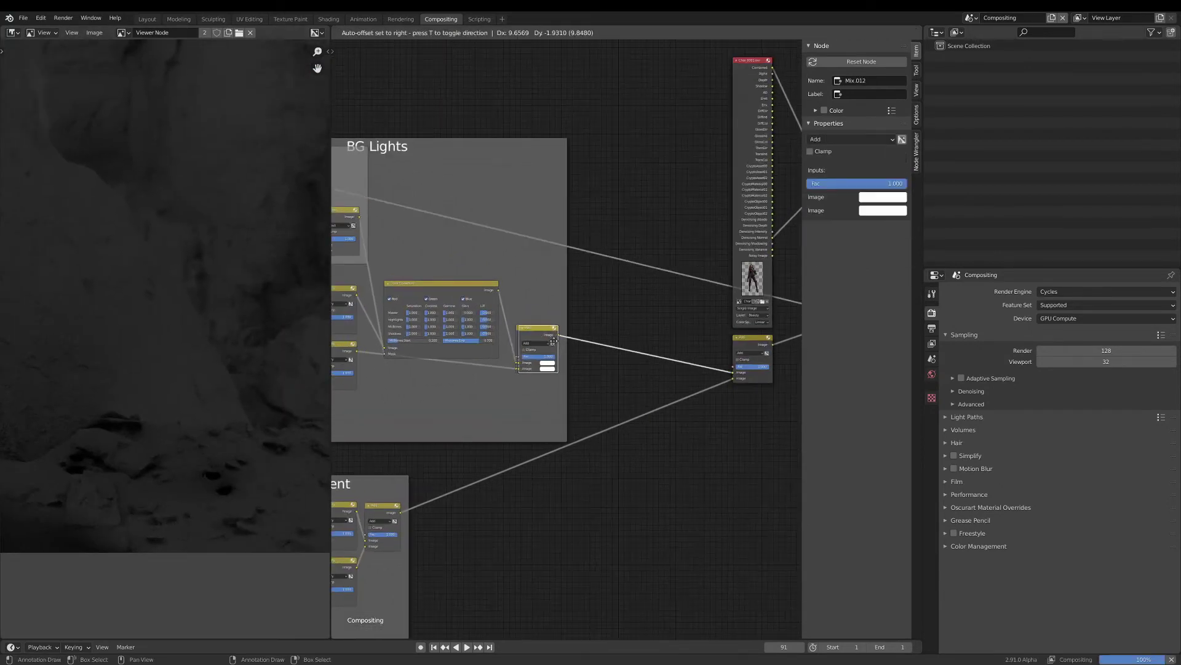
left_click(603, 338)
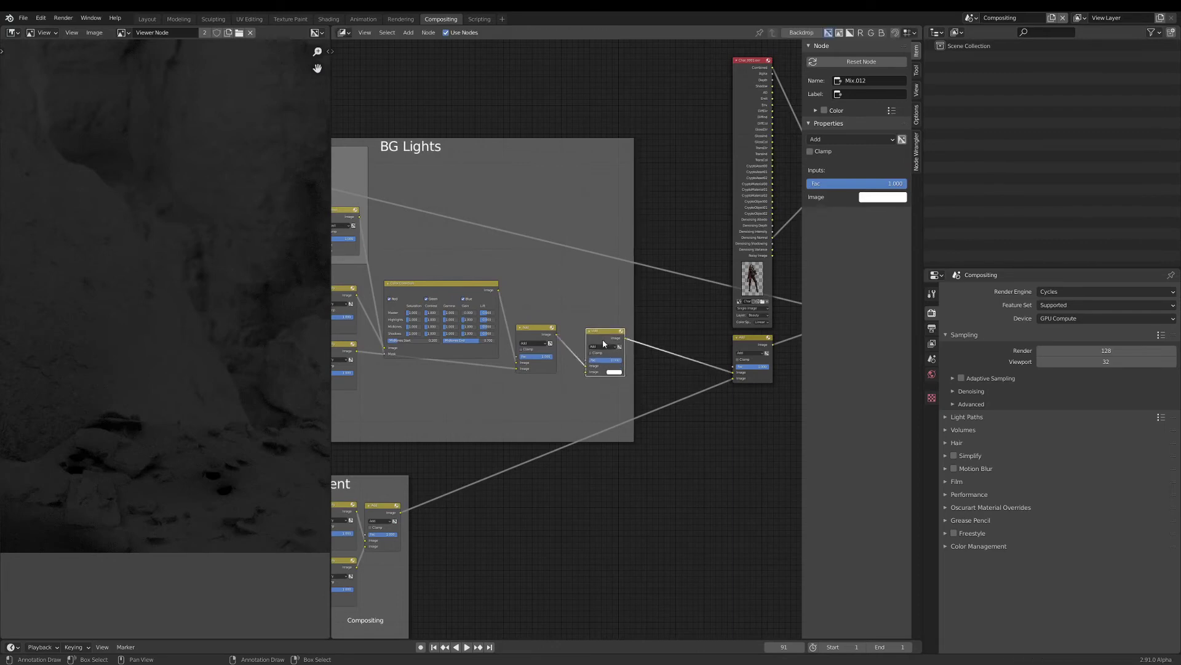
Move the duplicated Add node out of the BG Lights frame and set its blend mode to Multiply.
left_click(603, 345)
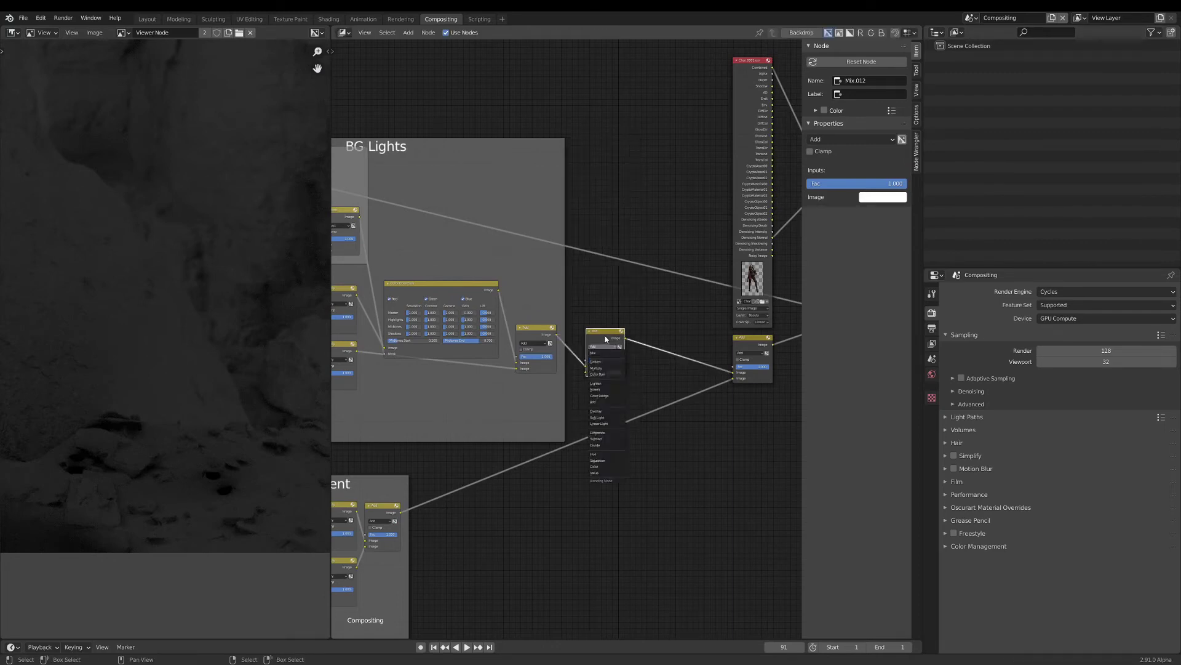
left_click(602, 347)
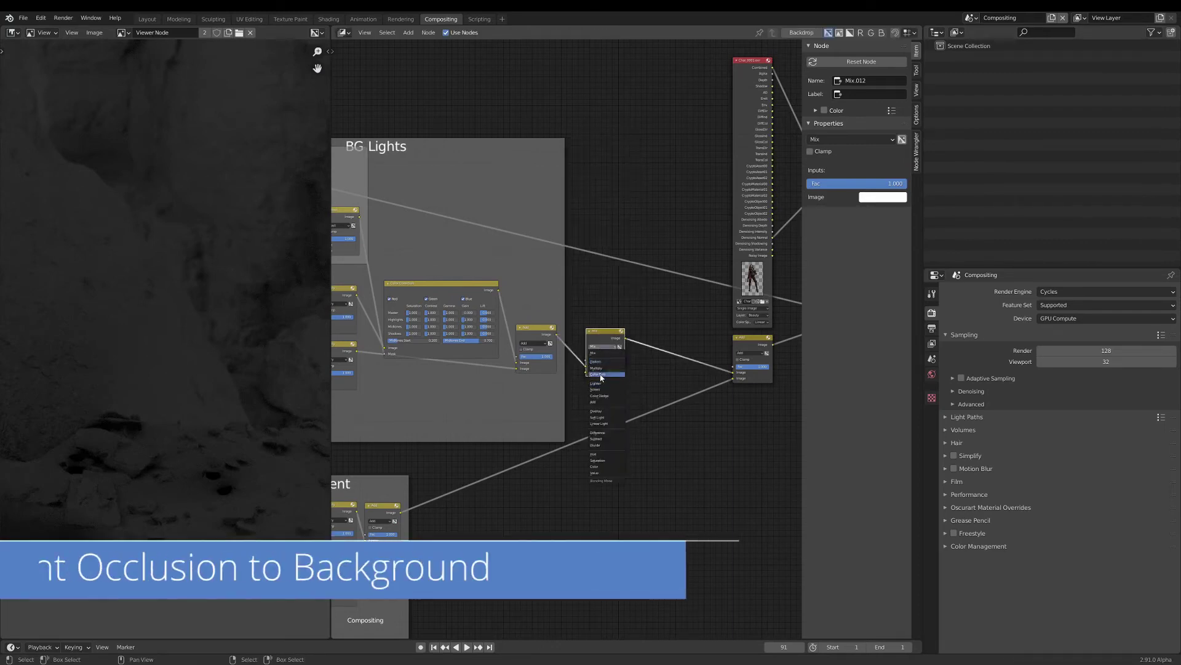
left_click(600, 376)
left_click_drag(595, 336, 619, 335)
Duplicate the Subtract node in the Shadow frame and place the copy beside it inside the same frame.
scroll(552, 291, "down", 3)
middle_click_drag(483, 282, 587, 289)
scroll(511, 264, "up", 3)
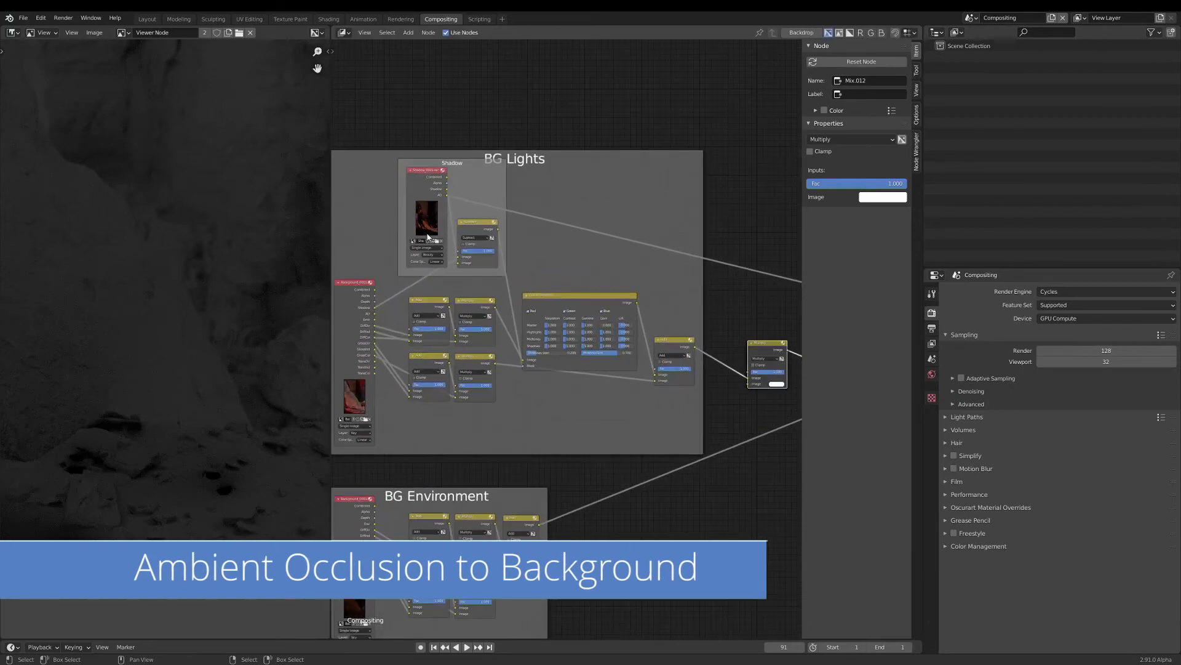
left_click(429, 199)
middle_click_drag(479, 204, 433, 196)
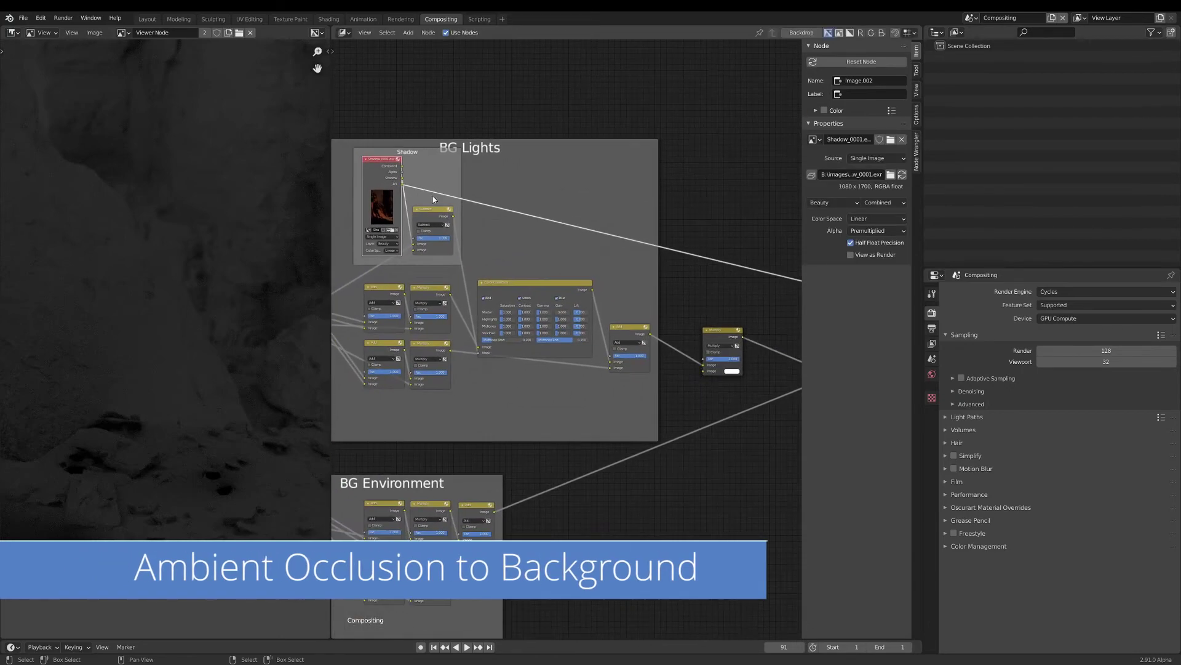
left_click(435, 212)
key("shift+d")
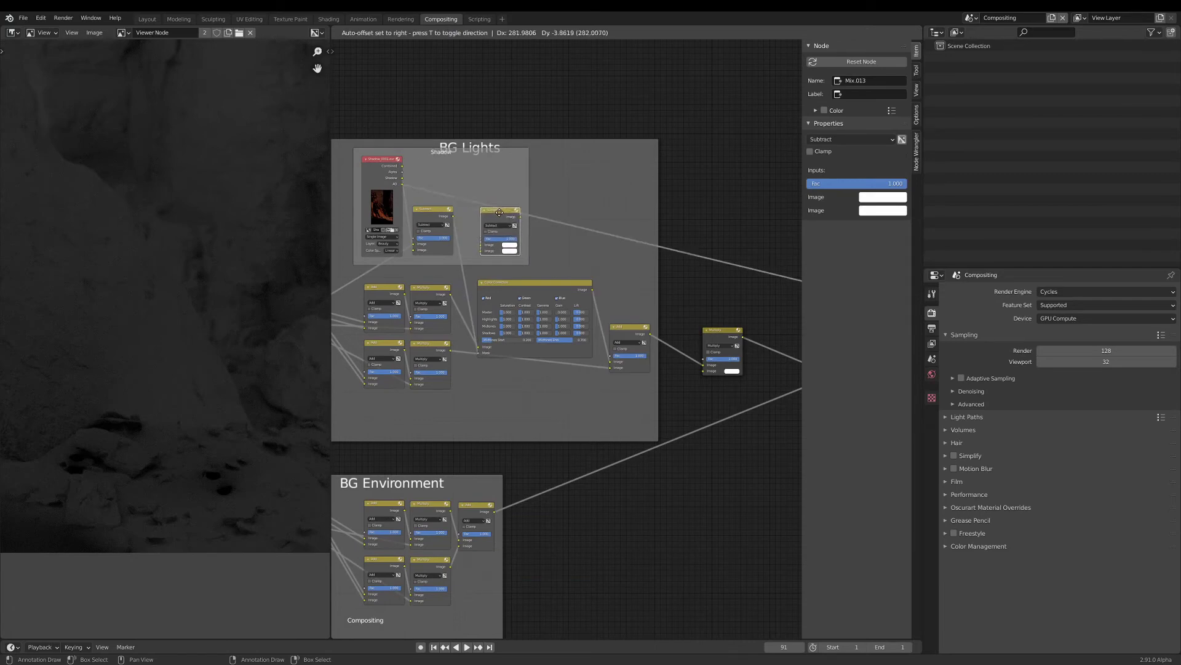
left_click(495, 214)
Relabel the Shadow frame "Shadow and AO" and set its label size to 61.
left_click(453, 176)
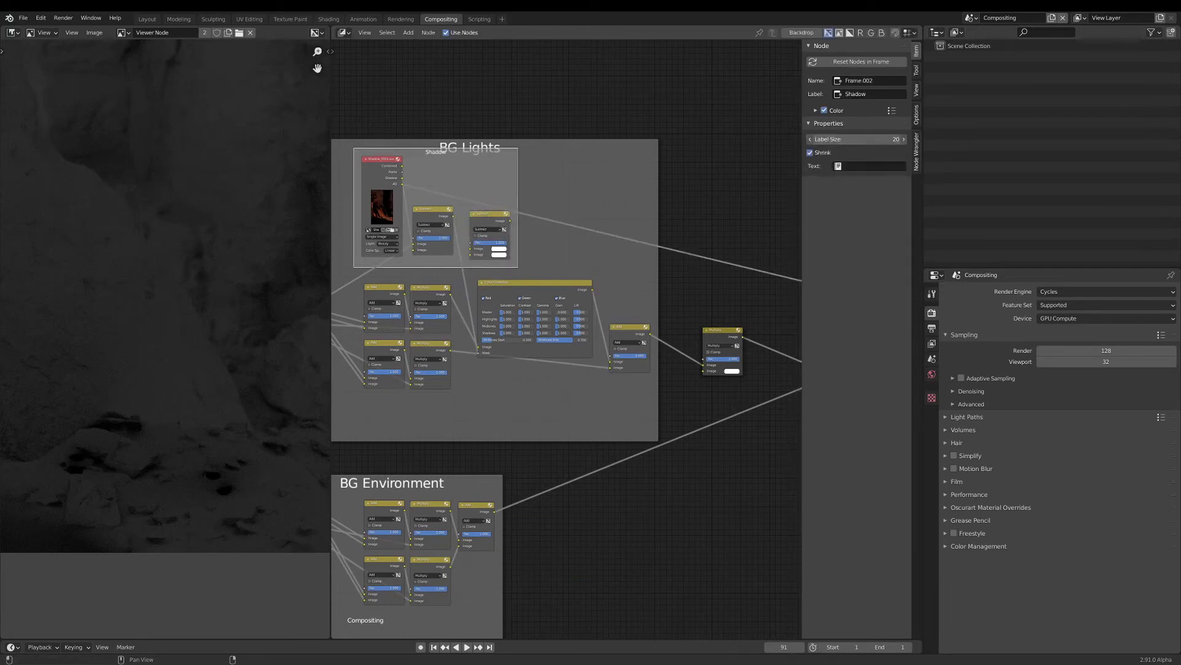
left_click(869, 81)
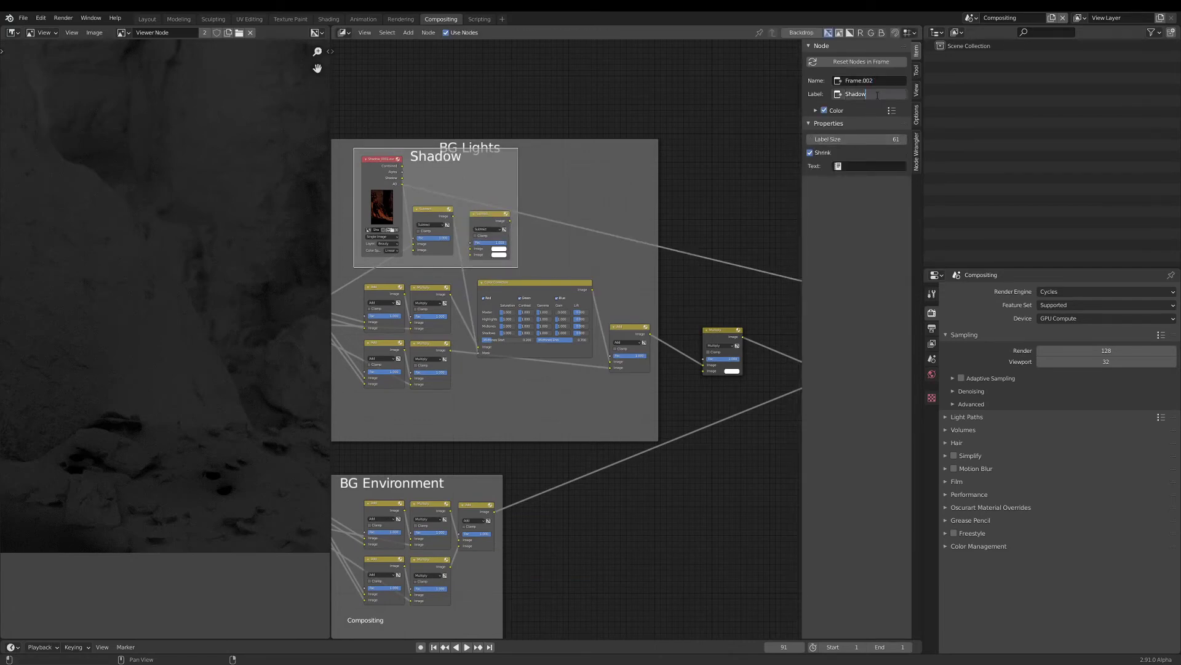
key("Return")
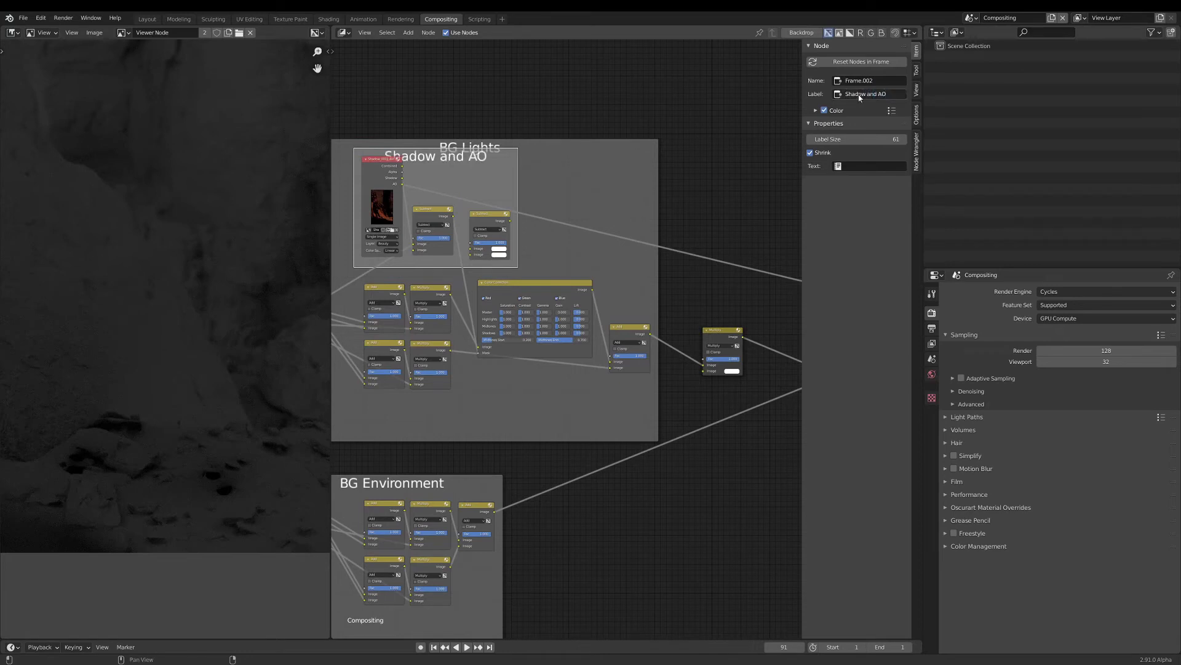
scroll(575, 174, "down", 3)
scroll(530, 174, "down", 1)
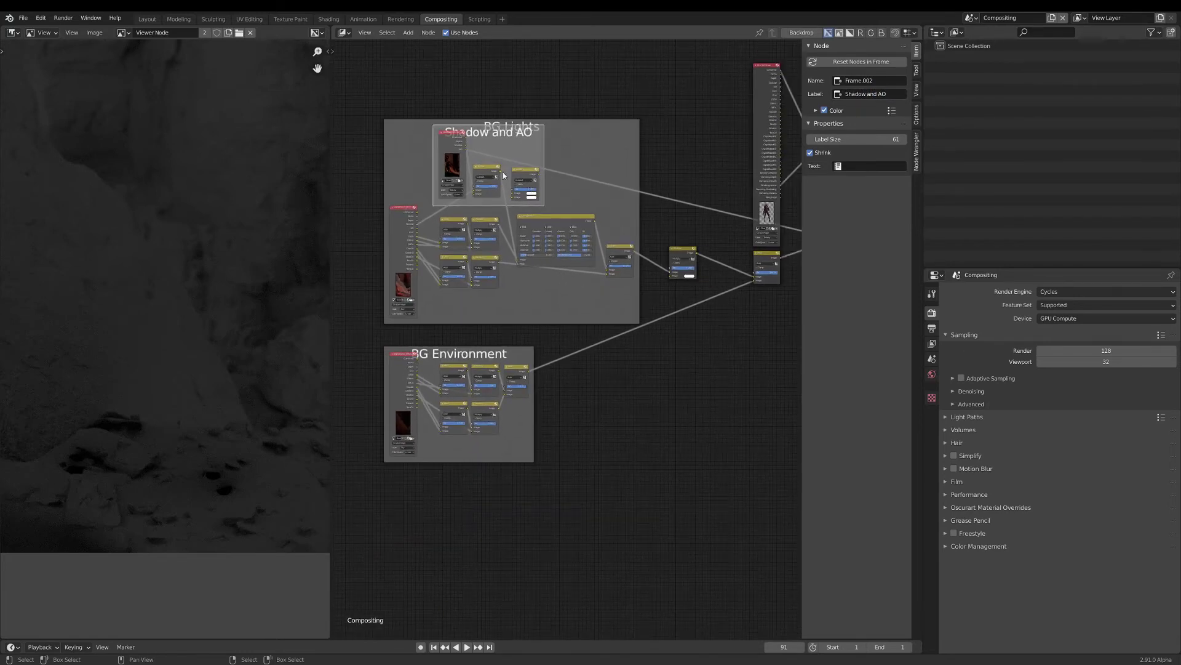
Move the BG Lights image node clear of the Shadow and AO frame, turn off Shrink on that frame, widen it and reposition its nodes.
left_click_drag(396, 219, 349, 121)
left_click(524, 141)
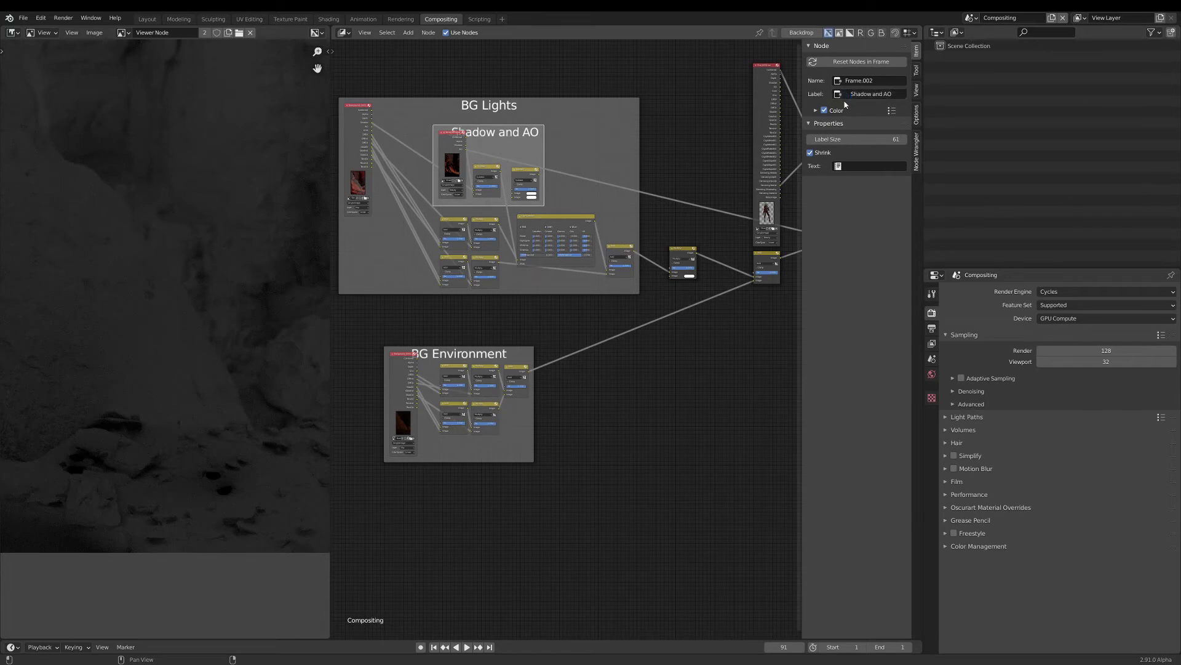
left_click(810, 152)
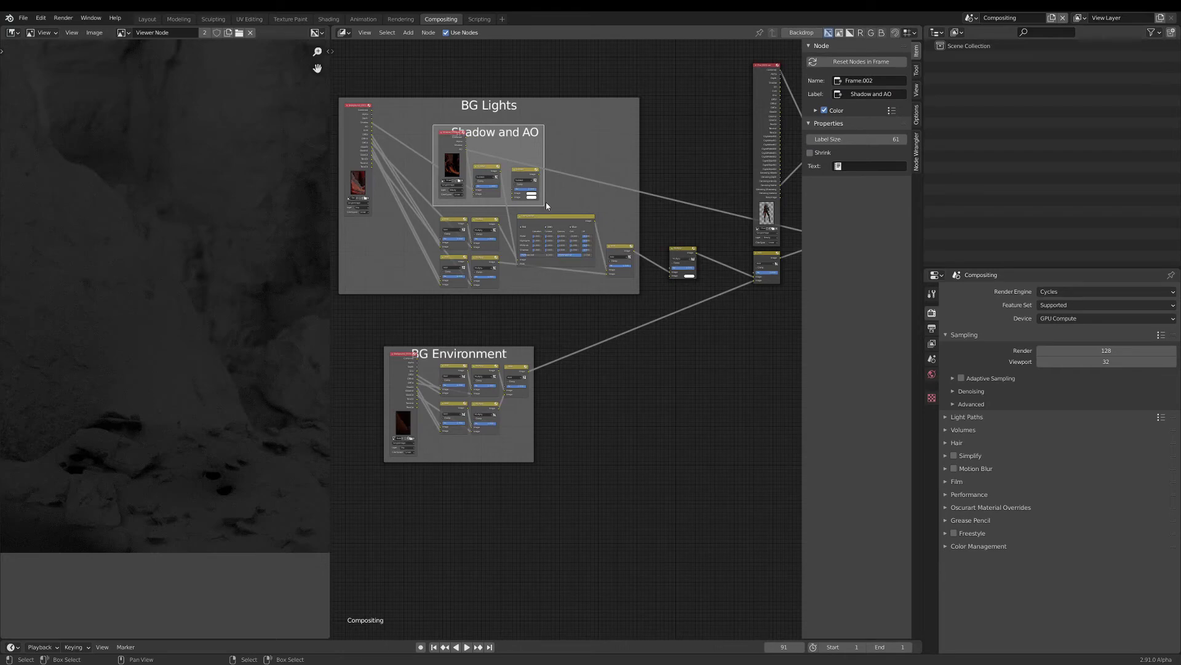
left_click_drag(543, 202, 602, 203)
left_click_drag(477, 141, 455, 141)
left_click(577, 142)
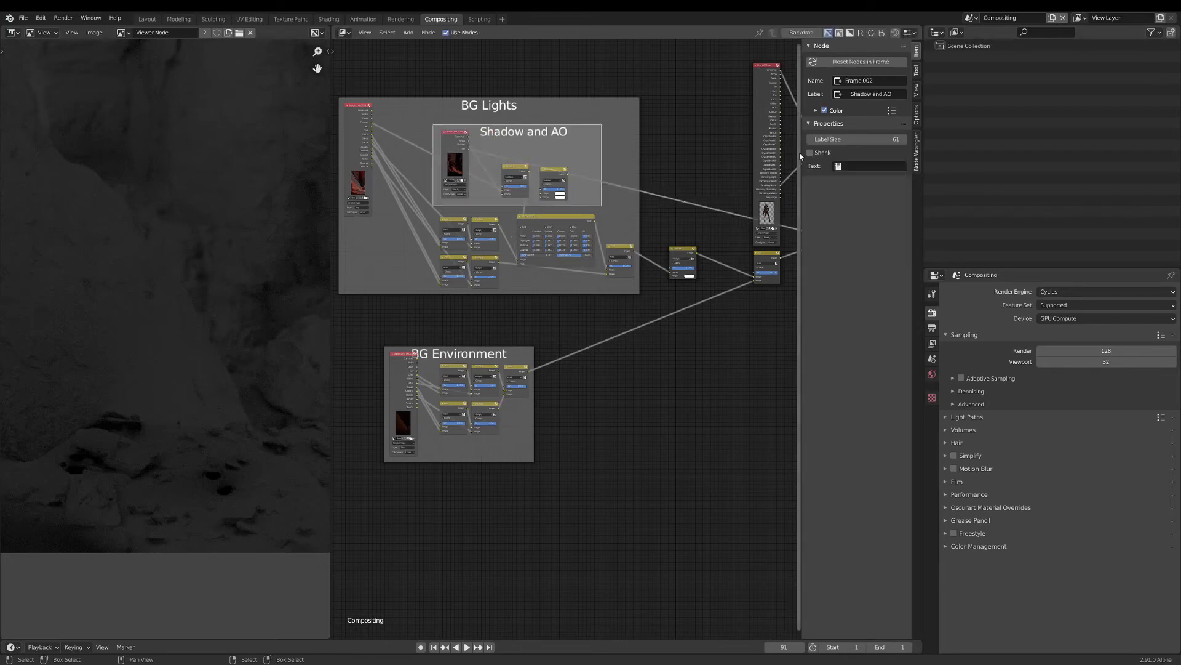
Give the Shadow and AO frame a light blue colour, about H 0.54, S 0.38, V 0.80.
left_click(824, 110)
left_click(838, 128)
left_click_drag(852, 161, 841, 156)
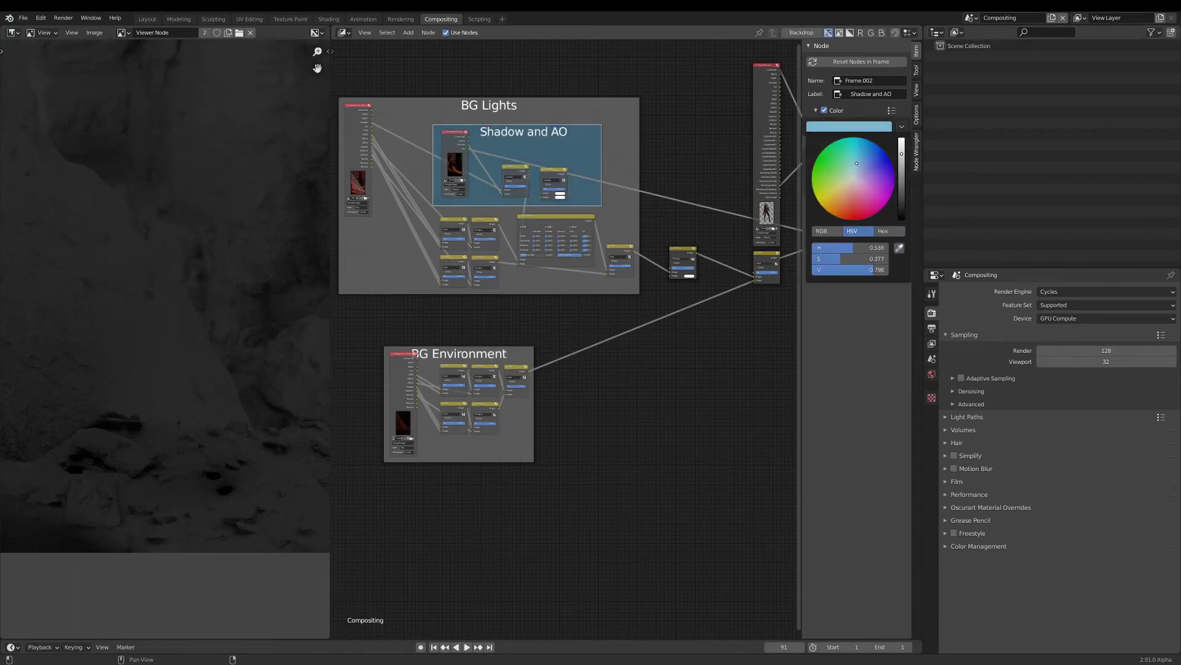
left_click(621, 153)
Move the BG Environment frame directly beneath the BG Lights frame, closer to the nodes it feeds.
scroll(670, 178, "down", 4)
middle_click_drag(673, 178, 666, 176)
scroll(632, 192, "up", 1)
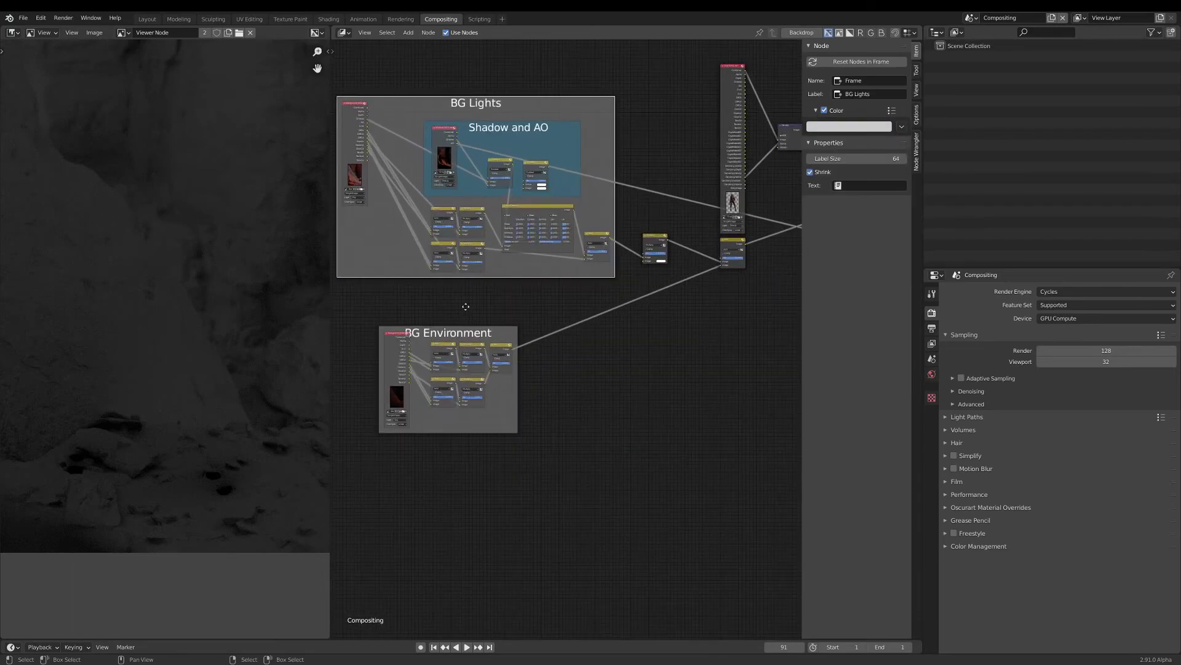
scroll(466, 306, "up", 1)
left_click_drag(466, 317, 609, 273)
scroll(664, 237, "down", 4)
middle_click_drag(679, 226, 579, 276)
Connect the Shadow image's AO output to the duplicated Subtract node and preview that node.
scroll(568, 261, "up", 8)
scroll(579, 276, "up", 1)
middle_click_drag(516, 300, 593, 285)
scroll(553, 243, "down", 3)
middle_click_drag(552, 241, 676, 235)
scroll(576, 223, "up", 4)
left_click_drag(526, 134, 555, 129)
scroll(540, 173, "down", 4)
middle_click_drag(479, 213, 596, 216)
middle_click_drag(489, 179, 495, 196)
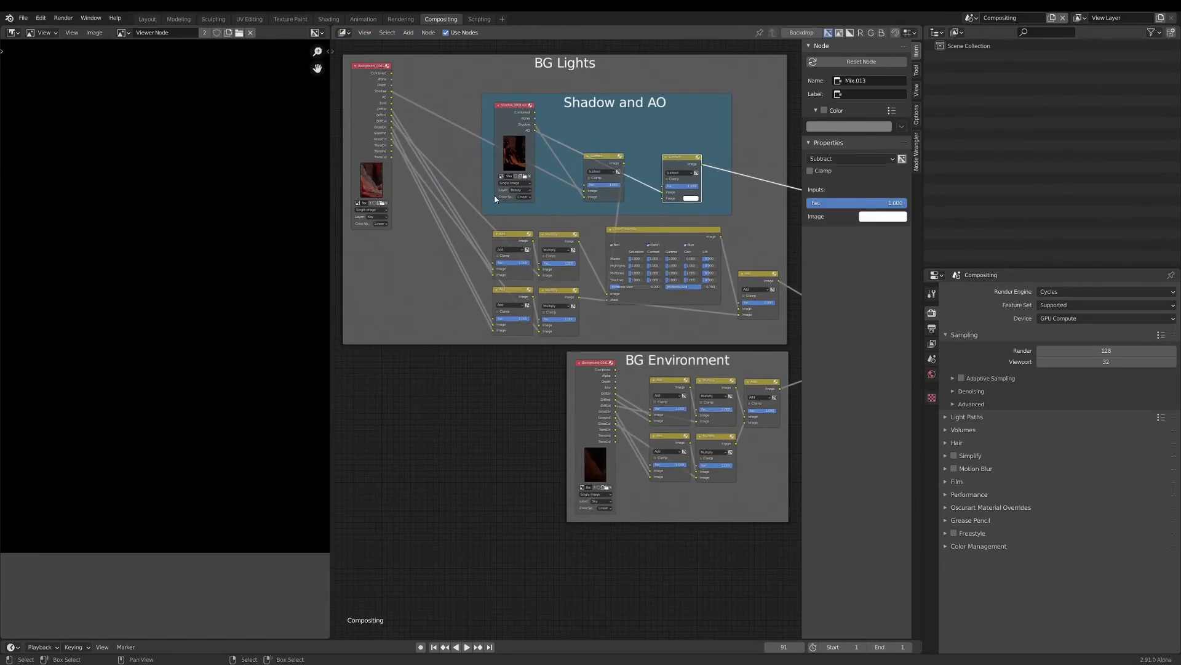
Link the background image's AO output into the second Subtract node so the shadow AO is subtracted from it, and preview the difference.
left_click(385, 117, "ctrl+shift")
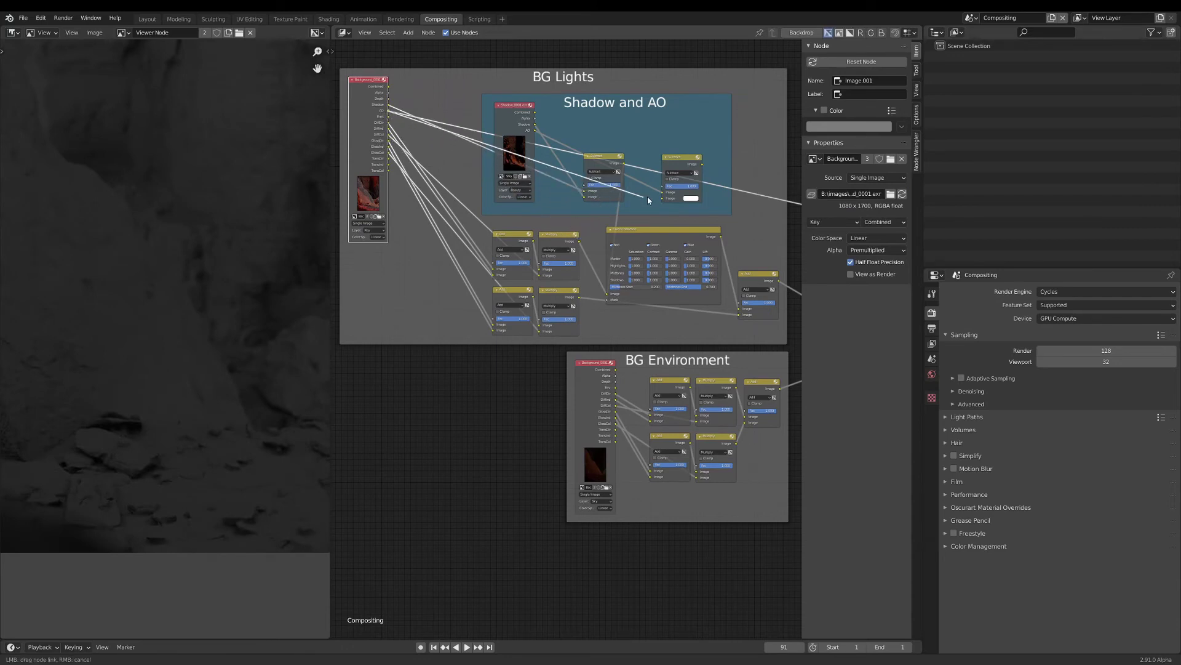
left_click_drag(669, 195, 665, 193)
left_click(677, 164)
left_click(677, 165, "ctrl+shift")
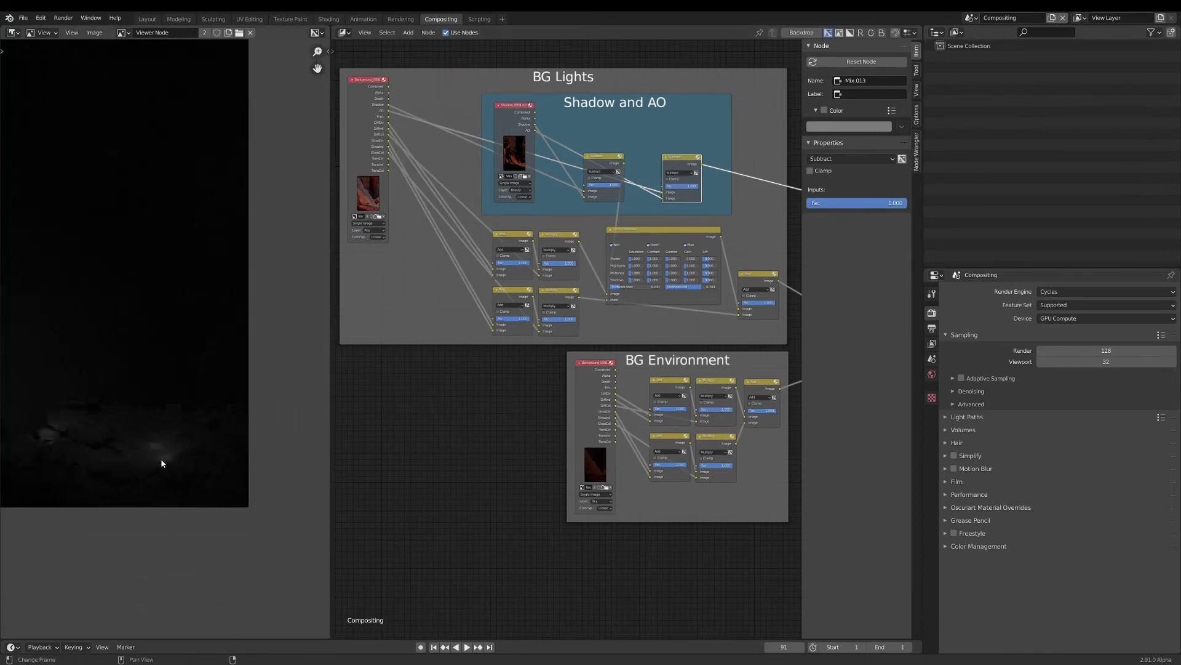
Add an Invert node on the output of the second Subtract node and place it inside the Shadow and AO frame.
middle_click_drag(721, 165, 548, 175)
scroll(549, 174, "up", 7)
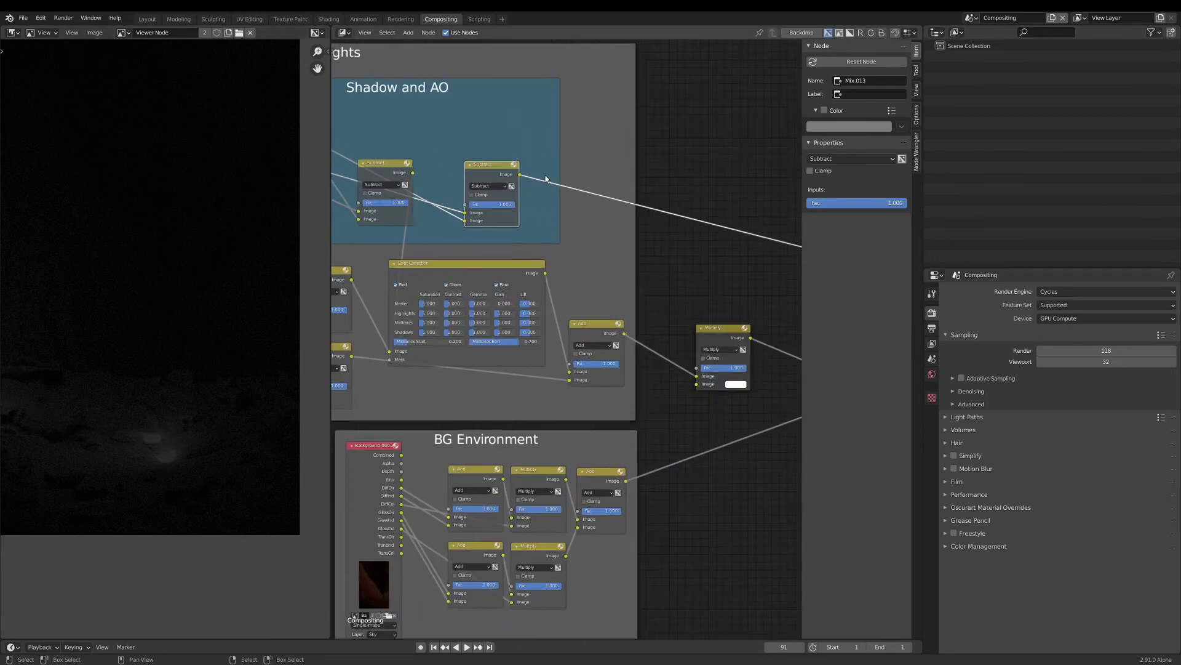
key("shift+a")
left_click(553, 172)
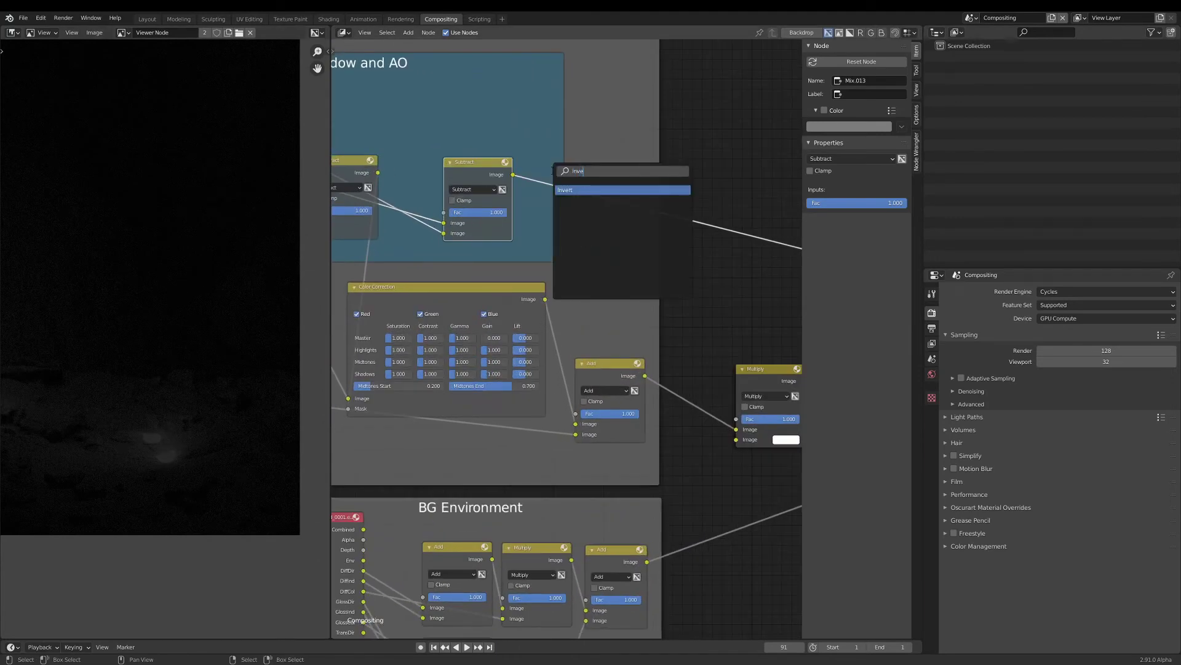
type("inve")
key("Return")
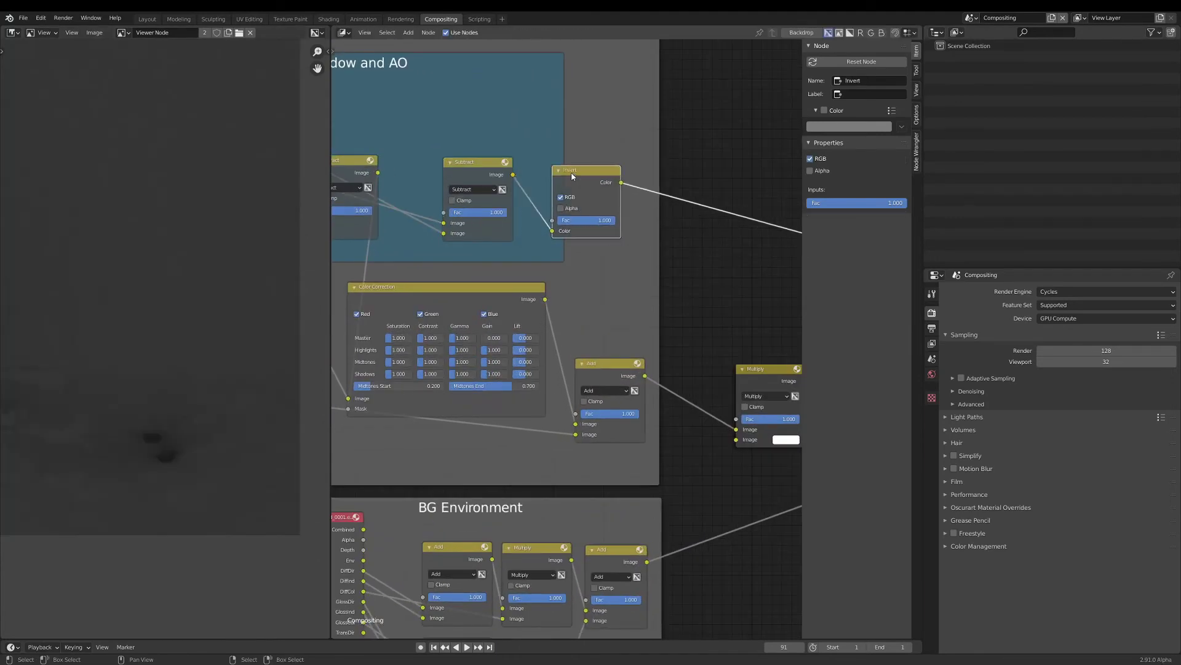
left_click(558, 174)
left_click_drag(558, 175, 565, 172)
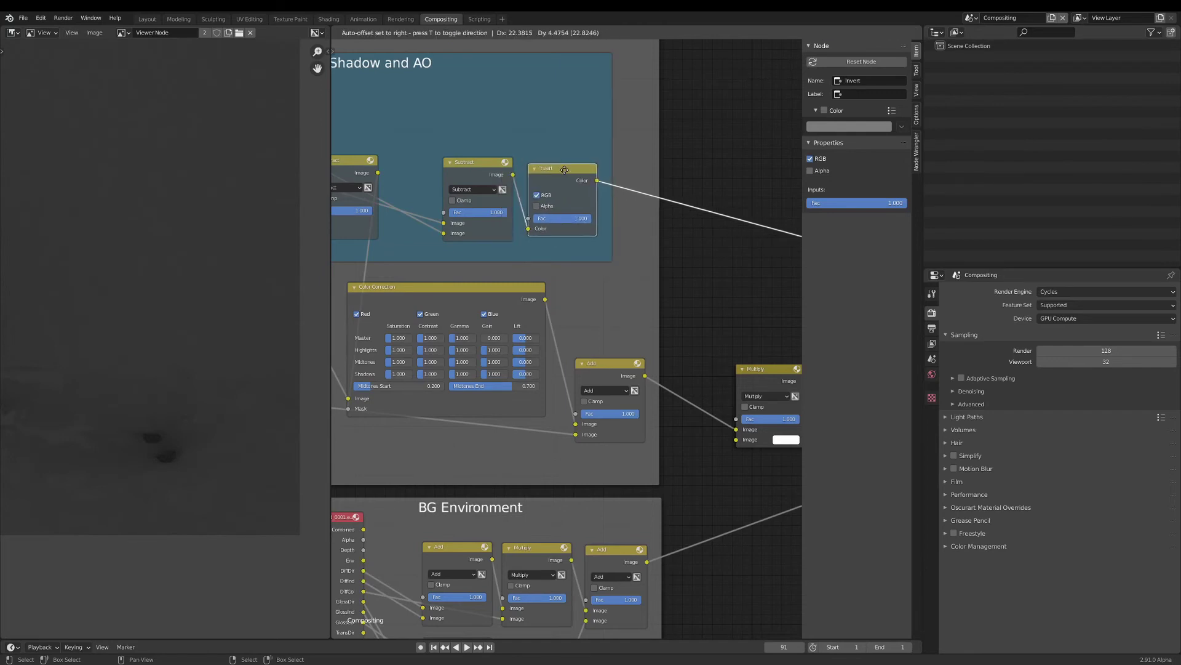
Connect the Invert node's output to the second image input of the Multiply node and preview the Multiply result.
scroll(571, 208, "down", 5)
middle_click_drag(561, 231, 545, 227)
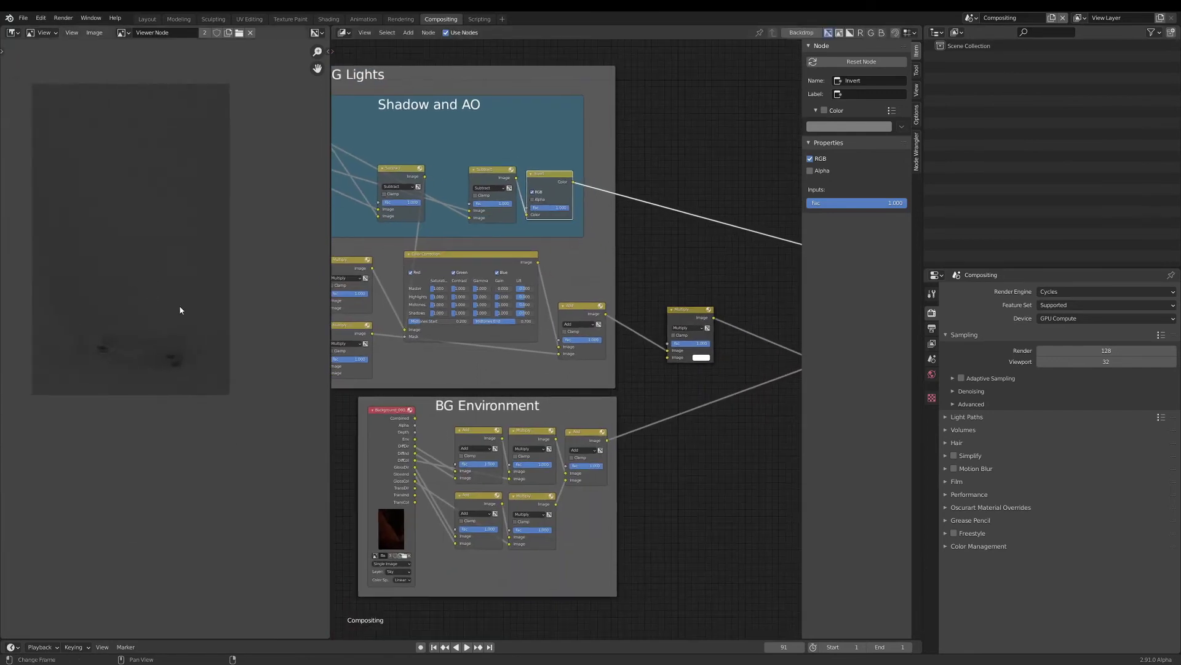
scroll(557, 284, "up", 1)
left_click_drag(573, 167, 690, 350)
left_click(691, 316)
scroll(729, 362, "up", 9)
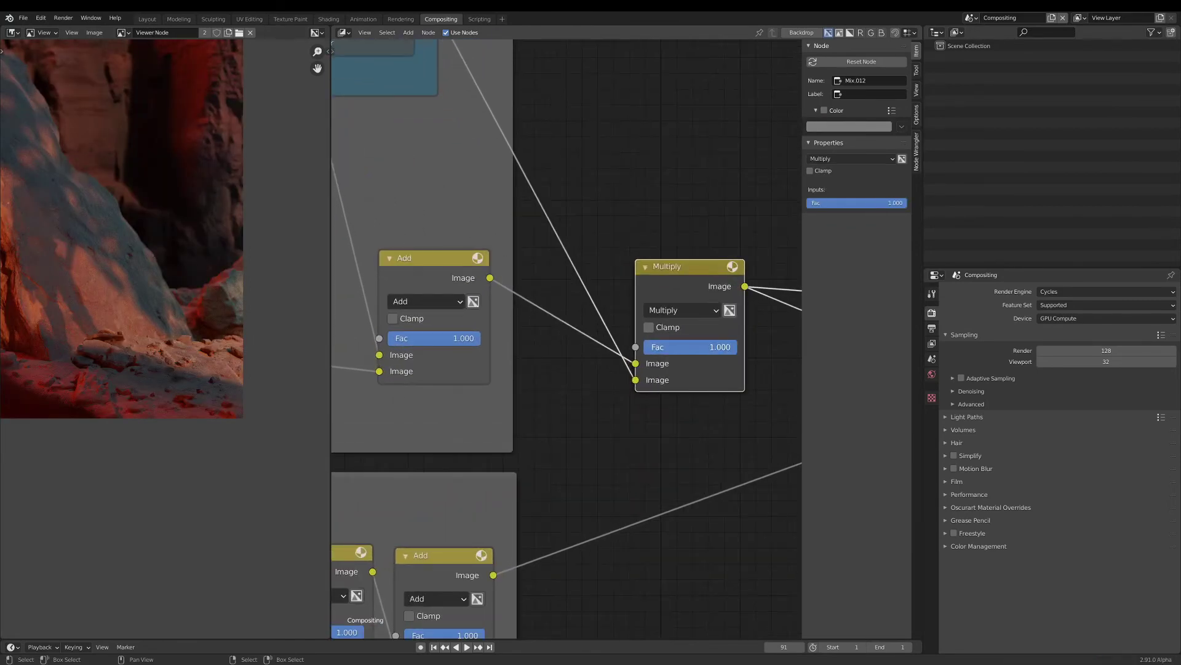
scroll(692, 332, "down", 3)
scroll(511, 164, "up", 2)
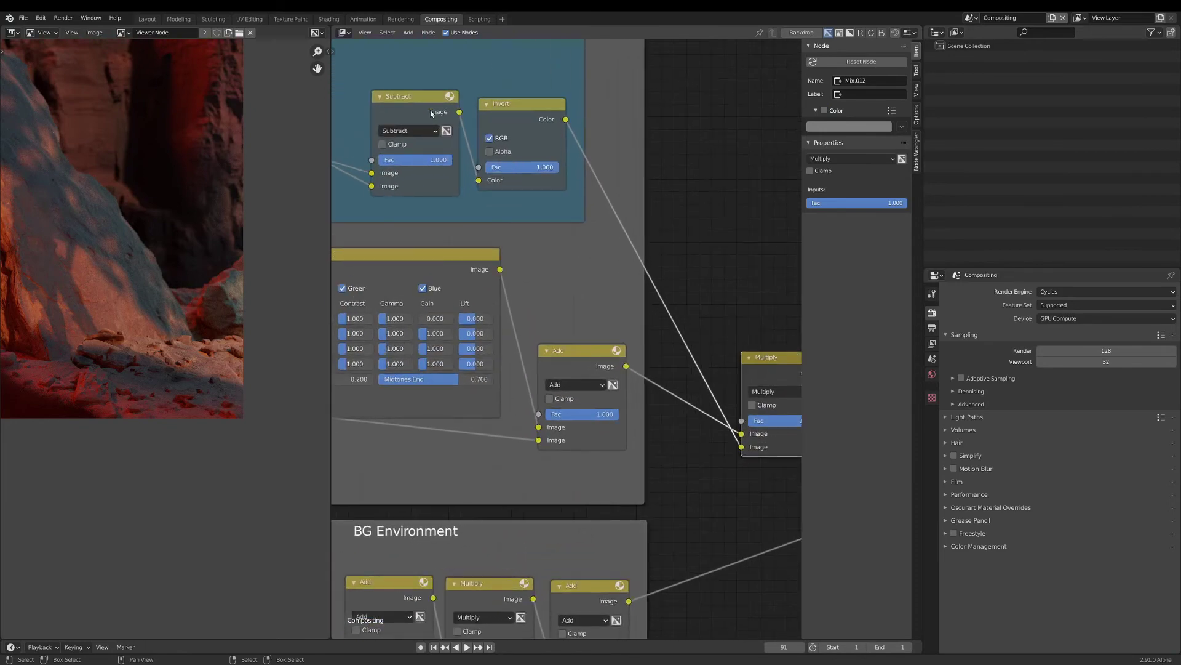
Examine the ground area, try a factor of 2 on the Multiply node and set it to 1.2.
left_click(405, 105)
scroll(157, 364, "up", 3)
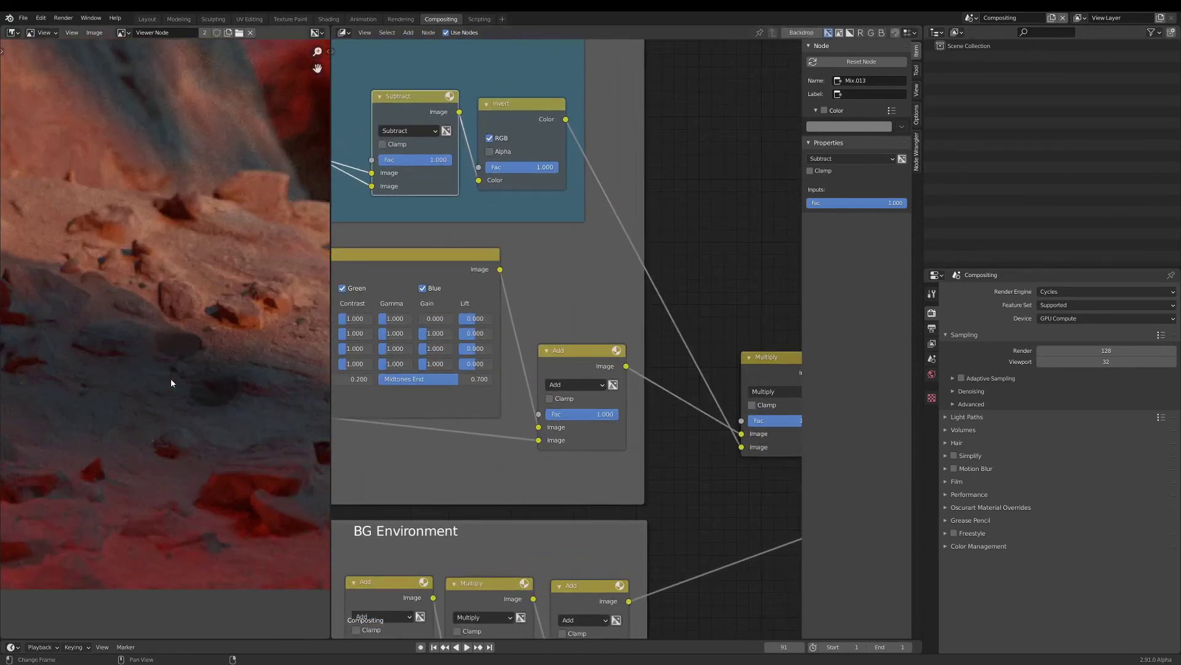
scroll(179, 386, "down", 3)
scroll(572, 388, "down", 3)
scroll(569, 397, "up", 4)
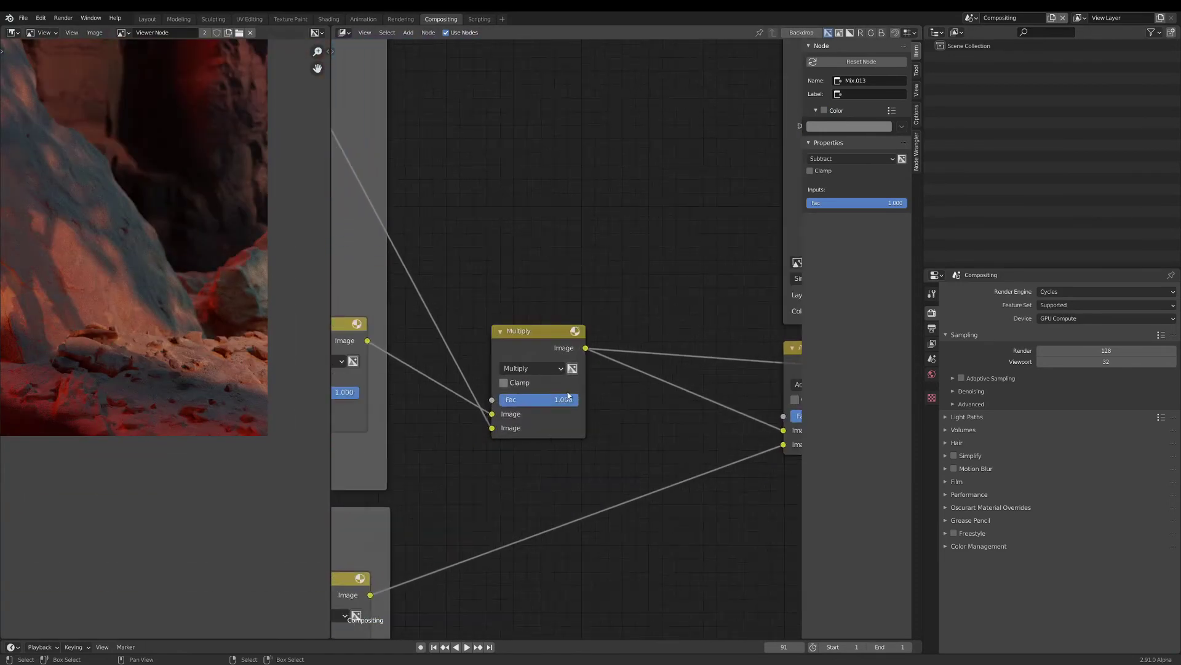
key("Return")
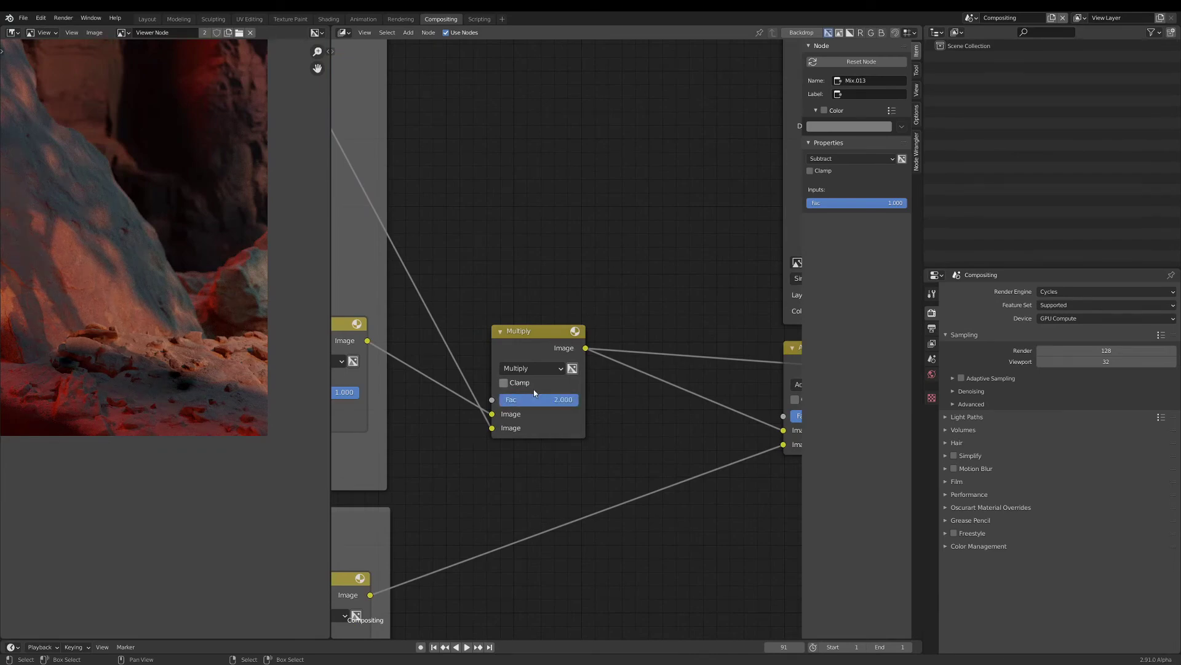
left_click(537, 399)
key("Return")
Reposition the Add node combining BG Lights and BG Environment beneath the character image node.
scroll(586, 397, "down", 5)
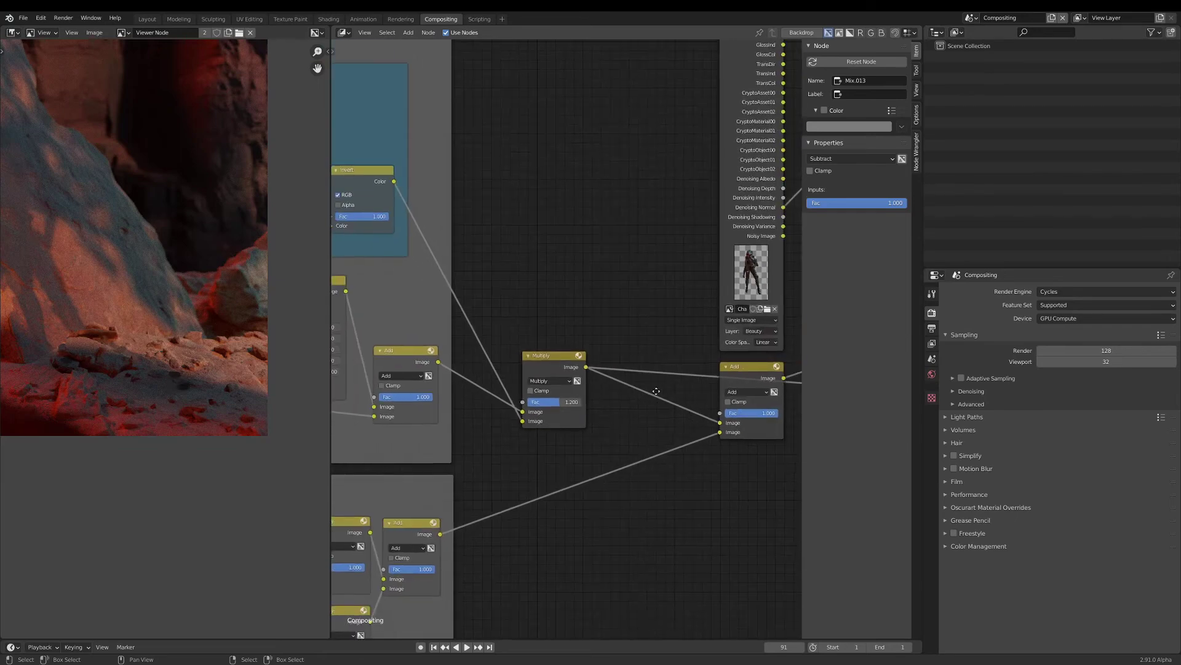
middle_click_drag(722, 375, 619, 368)
scroll(619, 368, "up", 3)
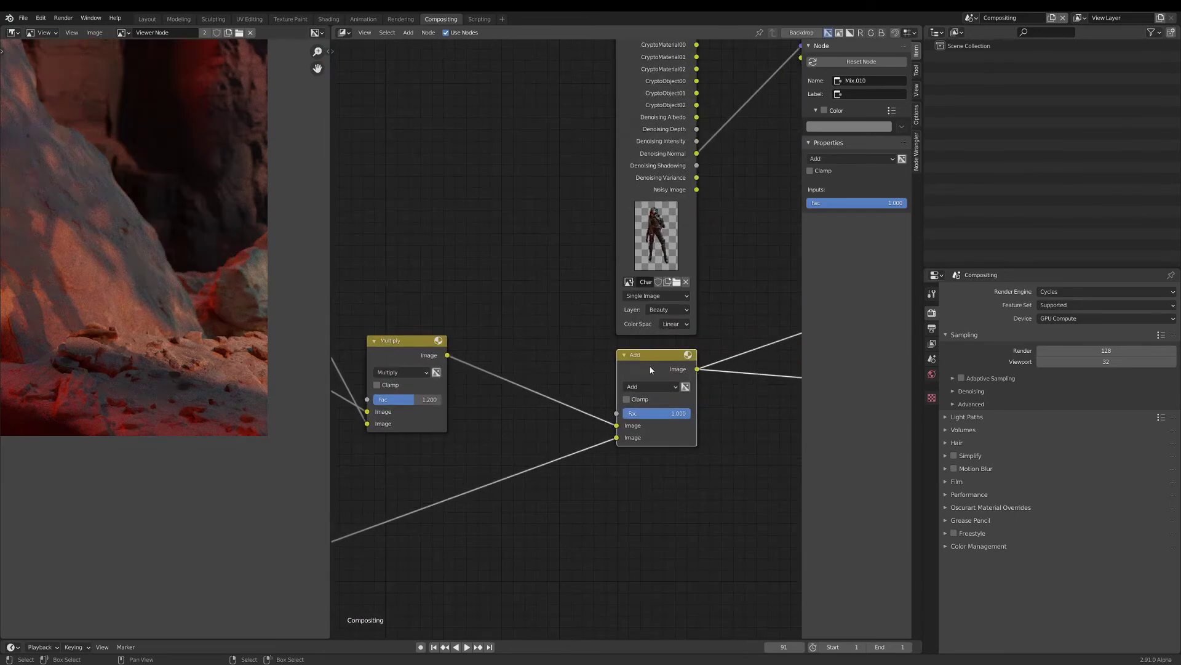
left_click_drag(641, 363, 599, 363)
scroll(599, 365, "down", 1)
scroll(627, 377, "down", 3)
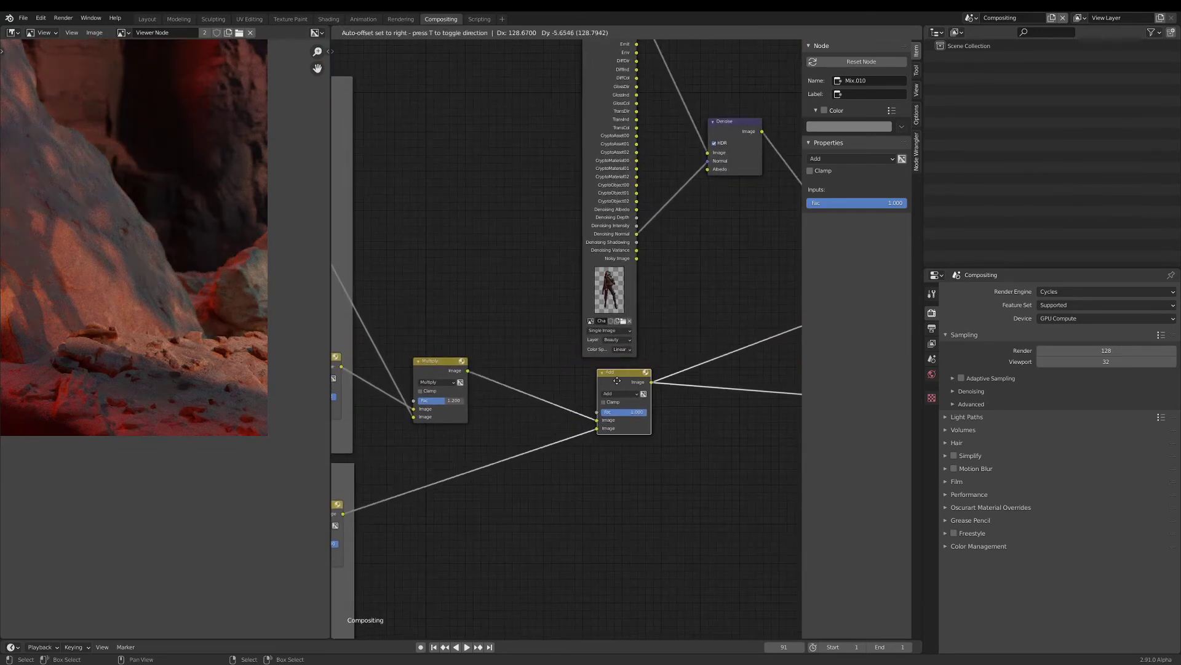
scroll(606, 398, "down", 1)
middle_click_drag(512, 416, 598, 393)
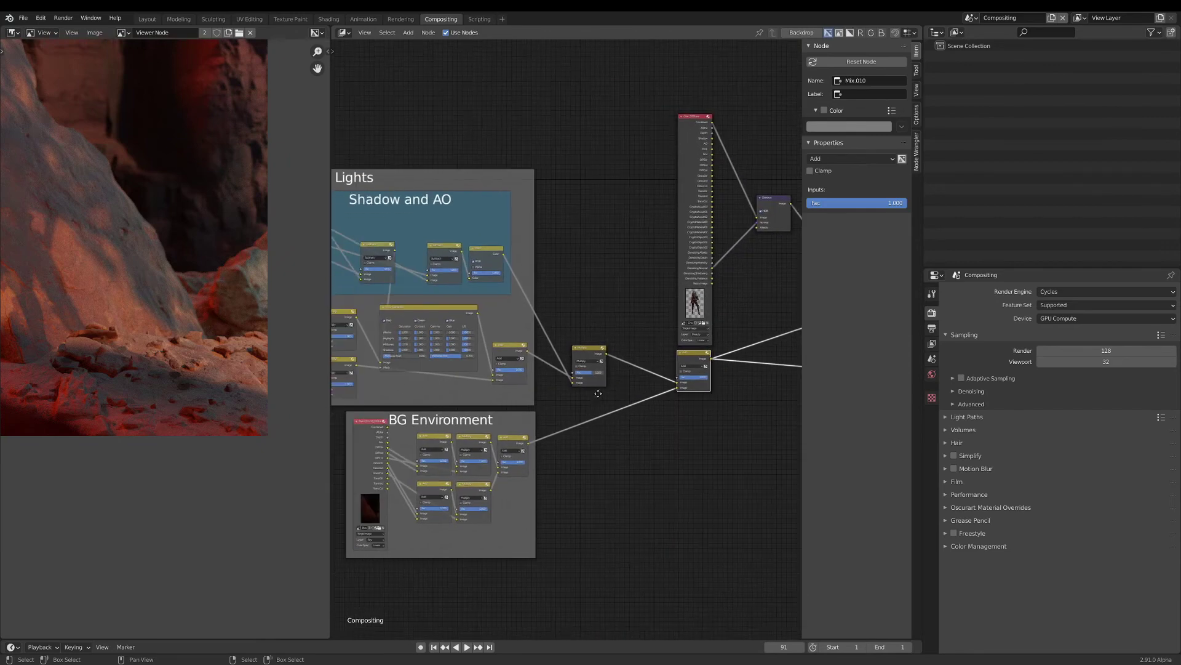
Detach the Multiply node and insert it after the Add node that combines BG Lights and BG Environment.
scroll(590, 358, "up", 1)
left_click(588, 355)
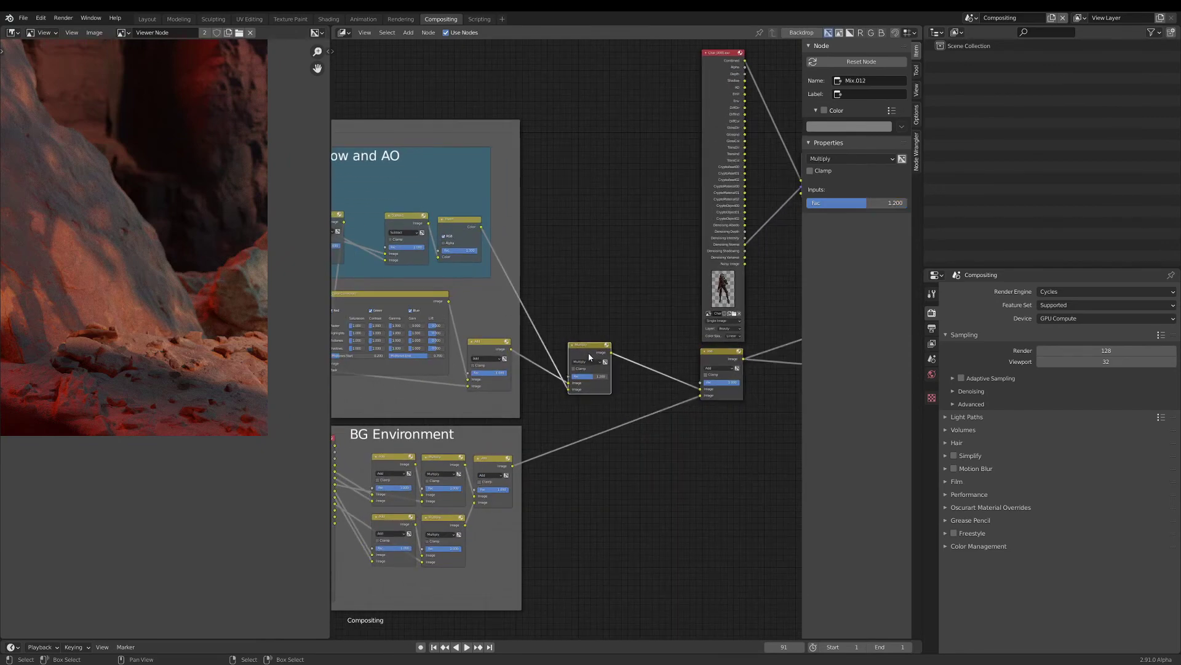
left_click_drag(589, 354, 737, 438)
left_click_drag(716, 356, 560, 360)
left_click_drag(731, 432, 636, 357)
scroll(488, 252, "up", 1)
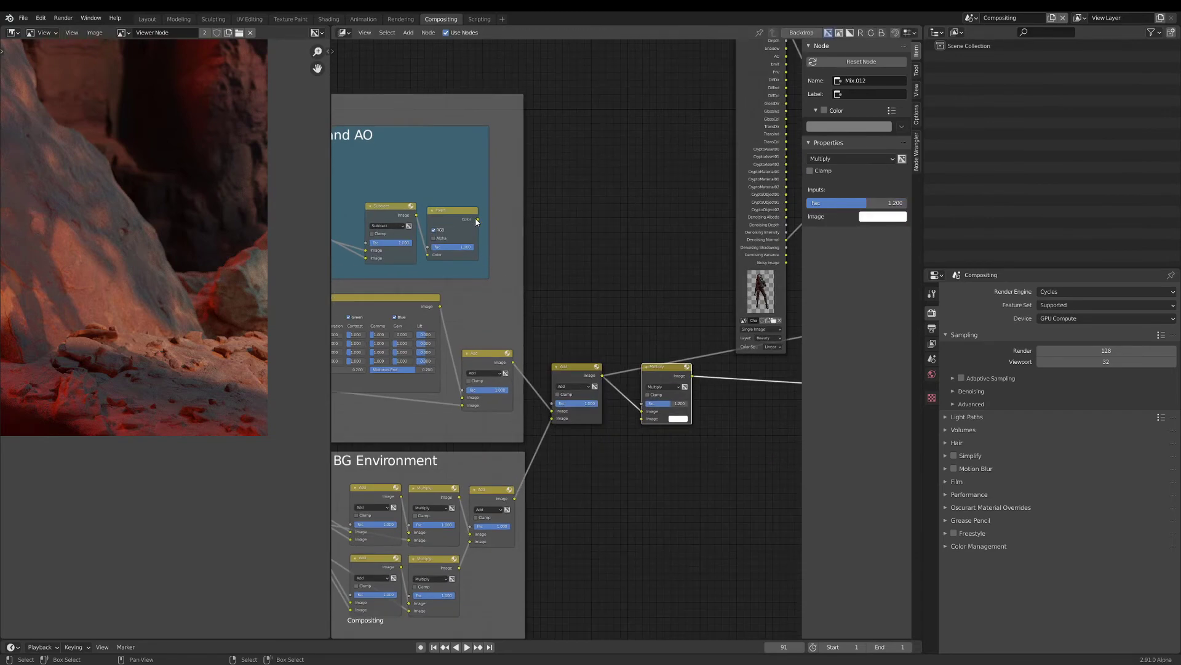
Reconnect the Invert output to the Multiply node's second image input and place the Multiply node beneath the character image.
left_click_drag(477, 220, 641, 419)
left_click_drag(667, 372, 668, 368)
scroll(701, 382, "down", 4)
middle_click_drag(722, 379, 573, 394)
left_click_drag(525, 386, 592, 390)
middle_click_drag(616, 396, 467, 403)
scroll(468, 403, "up", 3)
Connect the Multiply output to the Alpha Over node's background input, preview the composite and inspect the ground around the character's foot.
left_click_drag(468, 403, 628, 299)
left_click(700, 286)
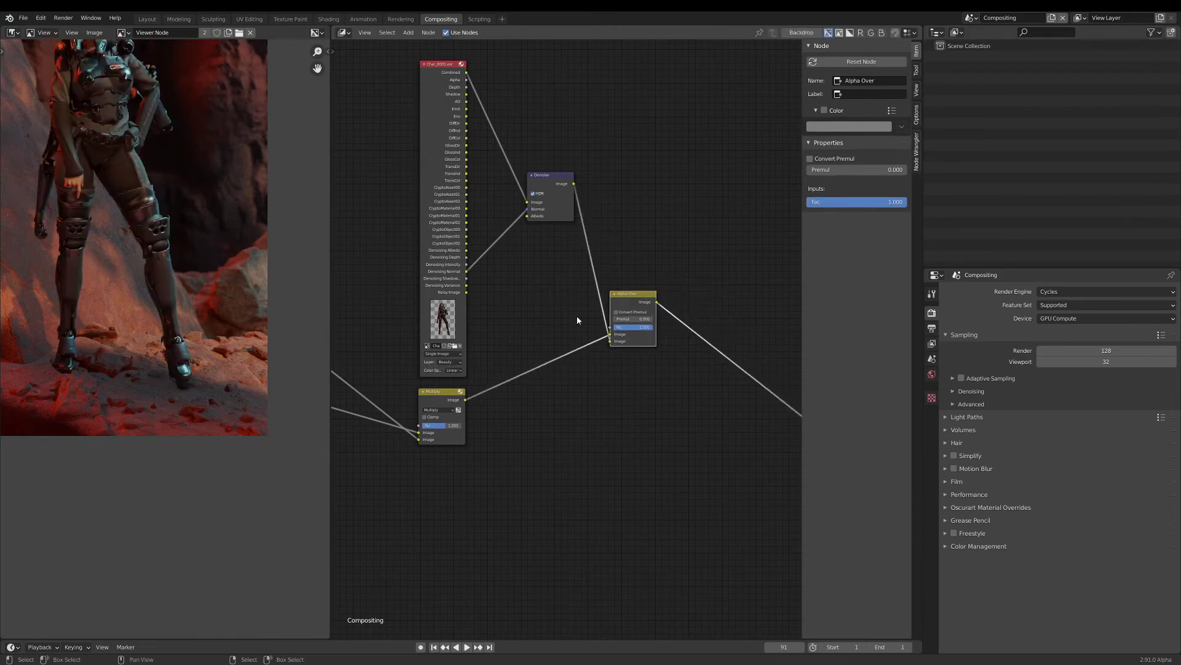
scroll(158, 390, "up", 5)
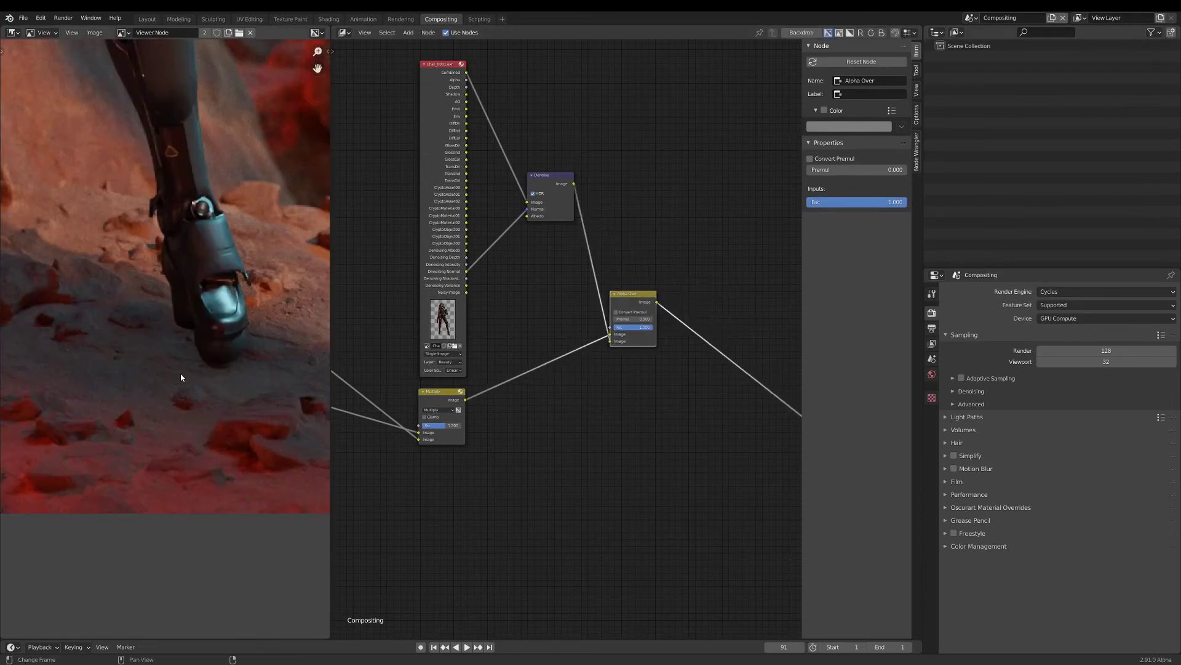
Move the Composite and Viewer output nodes up together, roughly level with the Alpha Over node.
scroll(181, 376, "down", 4)
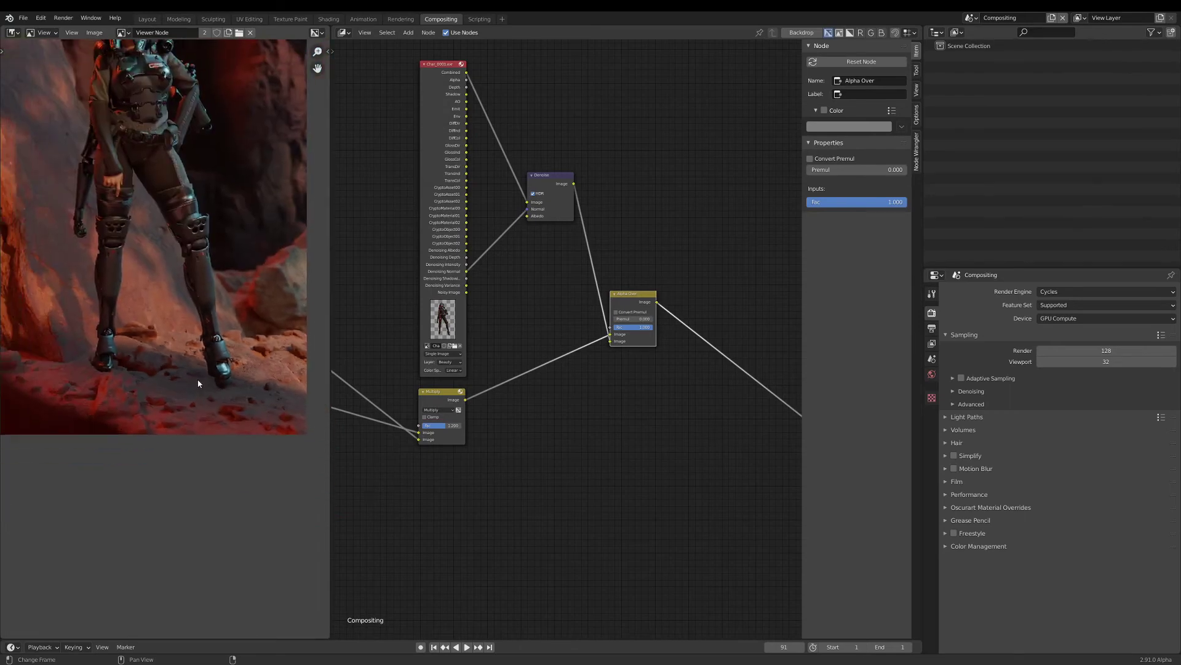
scroll(198, 383, "down", 3)
middle_click_drag(604, 378, 526, 387)
scroll(615, 394, "down", 3)
left_click_drag(644, 333, 746, 435)
left_click_drag(696, 420, 702, 368)
Move the Denoise node down beside the Alpha Over node and raise the Alpha Over node slightly to align with it.
scroll(457, 239, "up", 1)
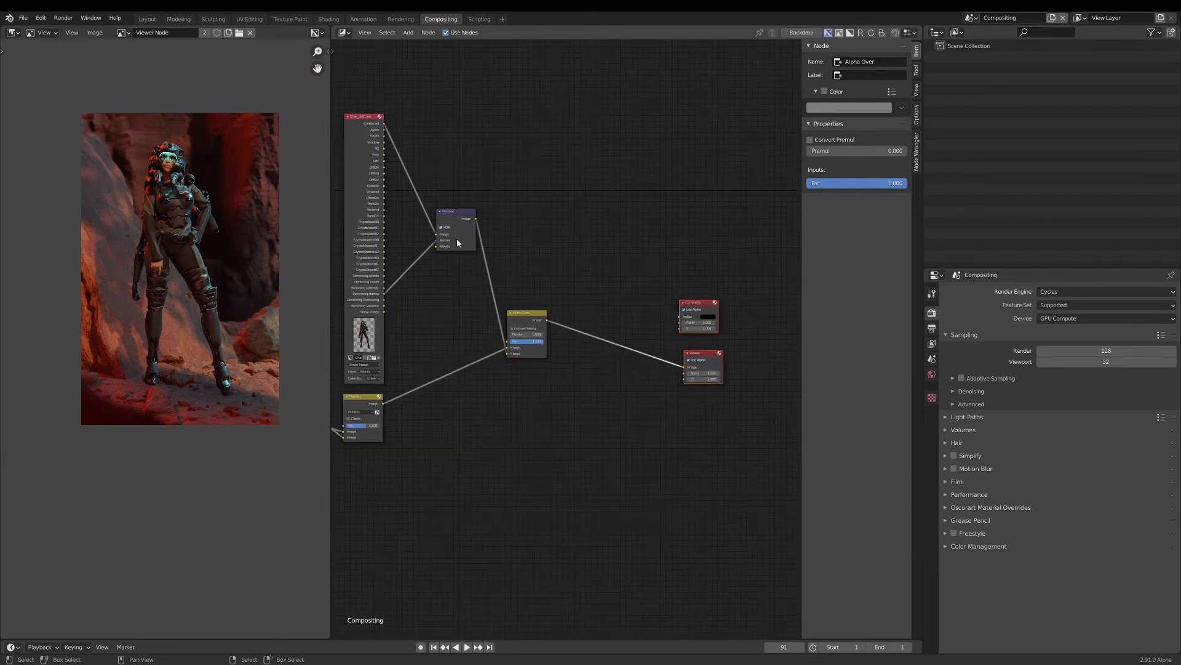
scroll(456, 239, "up", 2)
left_click_drag(457, 238, 463, 341)
left_click_drag(533, 333, 538, 318)
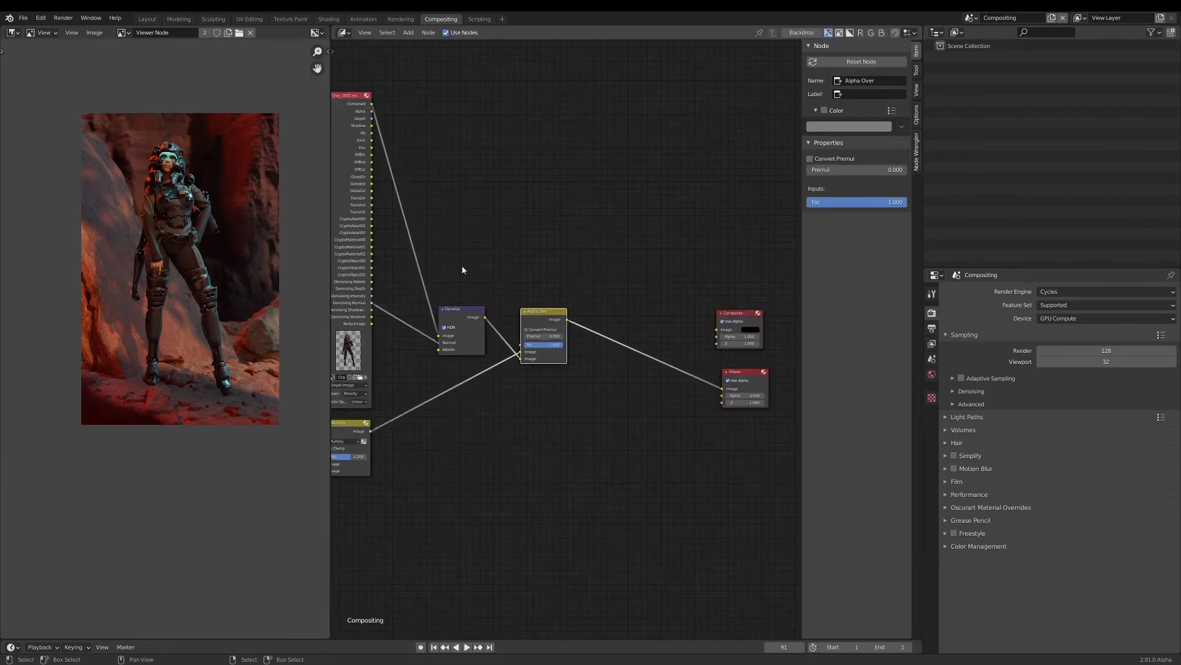
Hide the unused output sockets of the Char_0001.exr image node and place the node just above the Multiply node.
scroll(461, 269, "down", 1)
middle_click_drag(375, 209, 533, 216)
scroll(530, 213, "up", 1)
left_click(526, 175)
key("ctrl+h")
left_click_drag(518, 153, 512, 321)
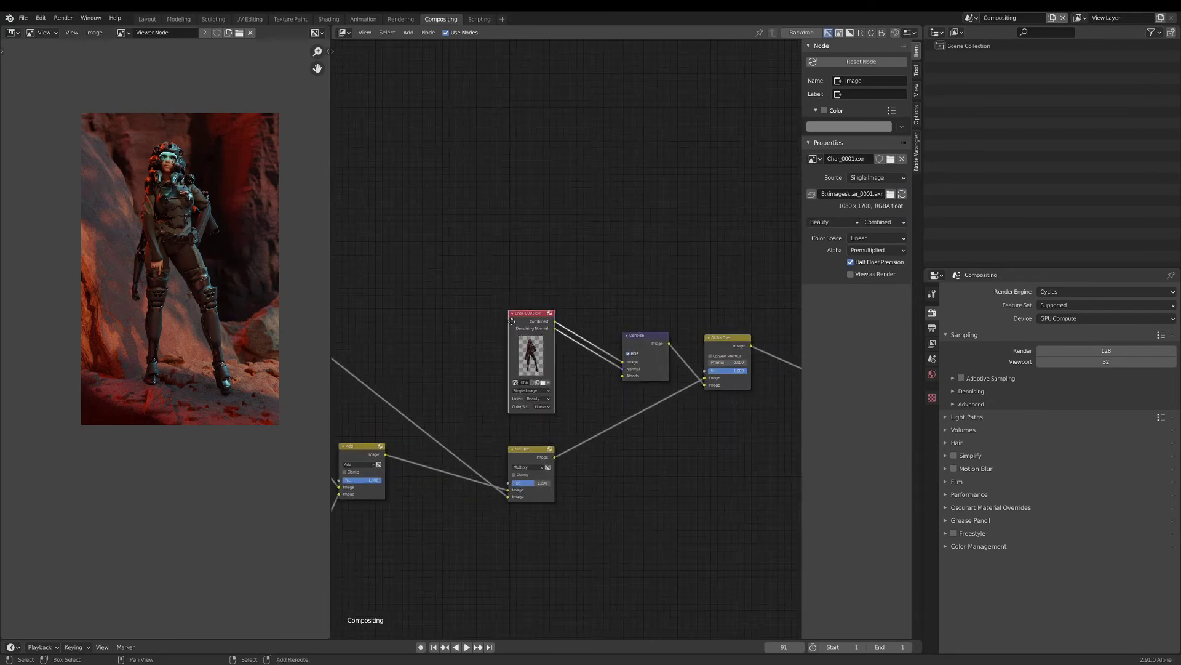
key("shift+d")
left_click(427, 275)
key("x")
Inspect the compacted character nodes and examine the composited character's legs and the surrounding ground up close.
middle_click_drag(573, 344, 542, 272)
scroll(542, 273, "up", 4)
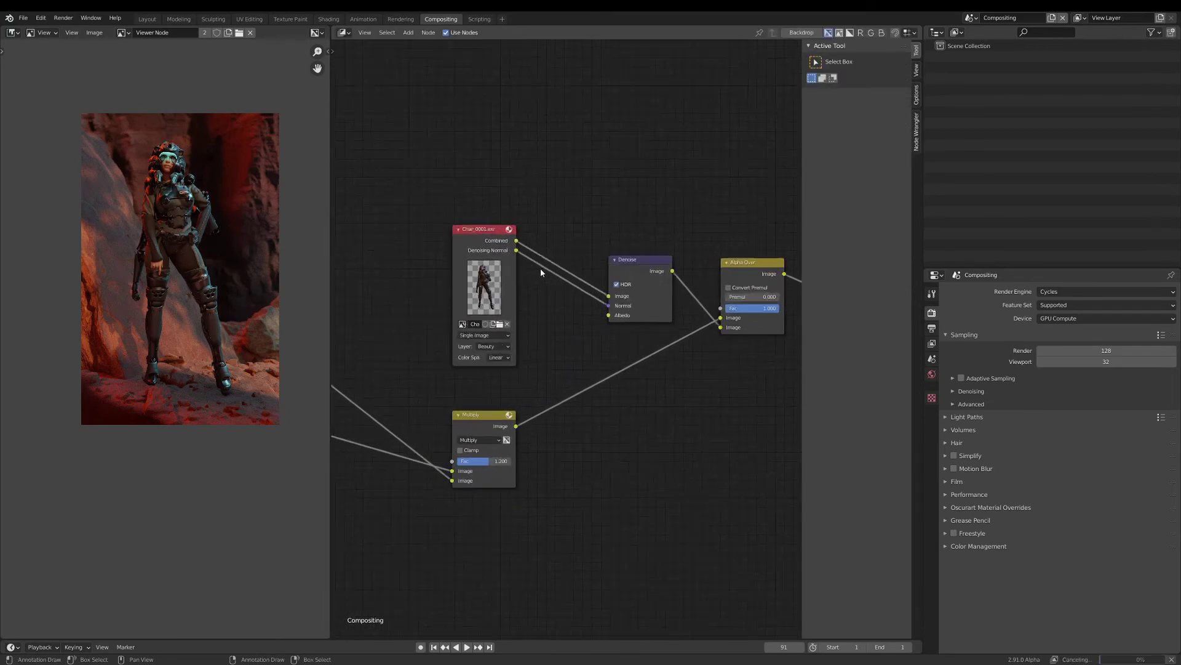
scroll(533, 268, "up", 1)
left_click(479, 250)
scroll(185, 207, "up", 4)
scroll(192, 211, "down", 3)
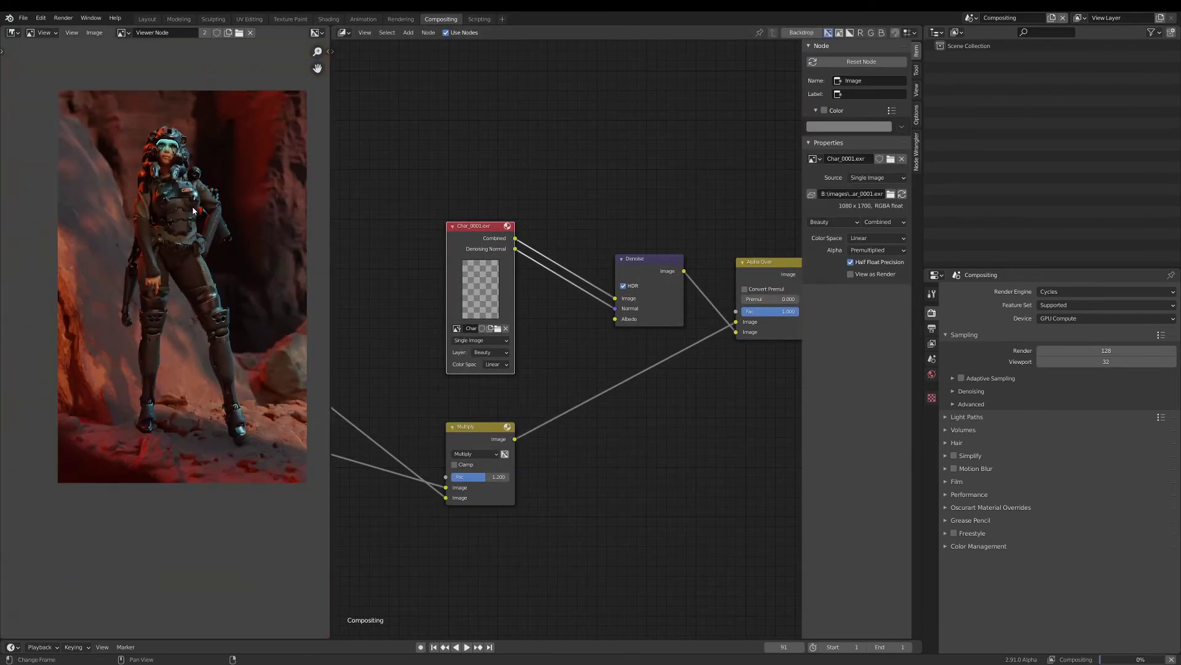
scroll(193, 211, "down", 1)
middle_click_drag(192, 361, 189, 375)
scroll(152, 387, "up", 4)
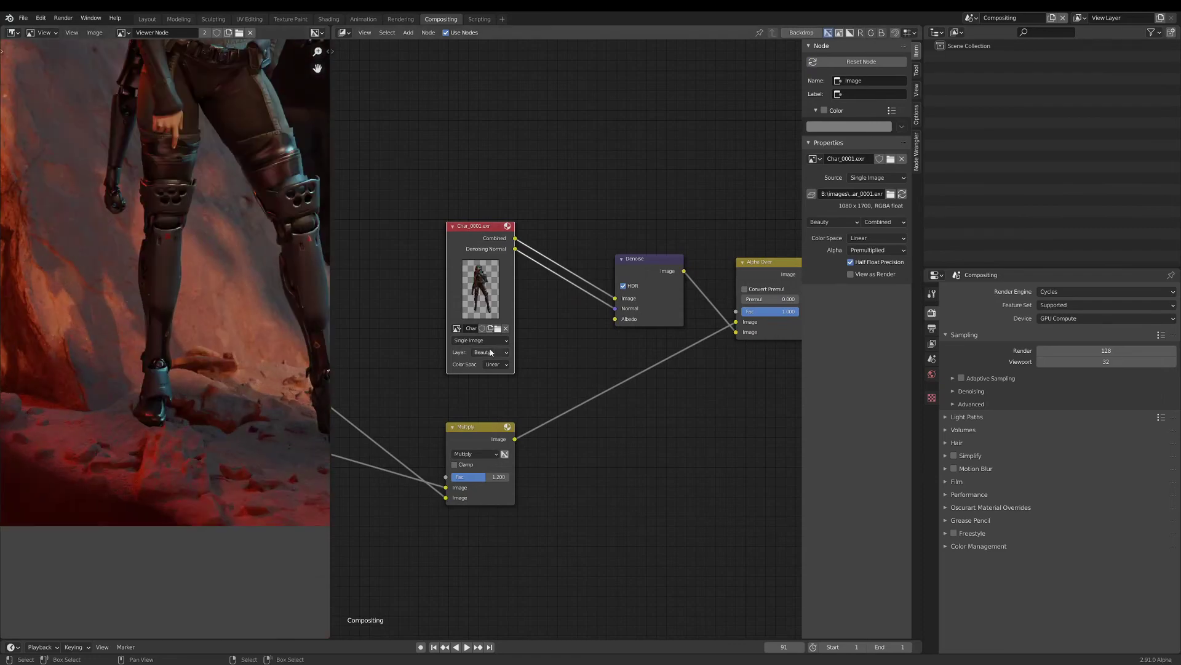
Mute the Color Correction node in the BG Lights frame to check the composite without it.
middle_click_drag(491, 353, 618, 368)
scroll(619, 366, "down", 11)
scroll(503, 323, "up", 4)
middle_click_drag(387, 324, 509, 320)
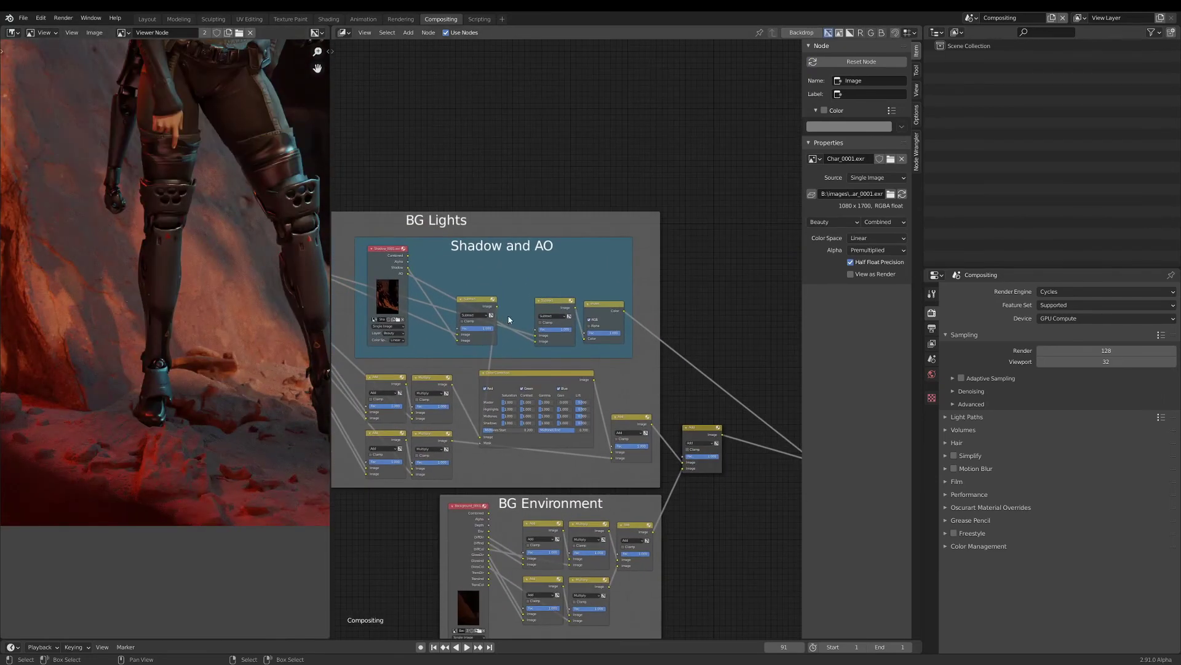
scroll(508, 319, "down", 5)
middle_click_drag(348, 318, 467, 319)
scroll(466, 318, "up", 4)
middle_click_drag(617, 350, 451, 314)
scroll(626, 363, "up", 3)
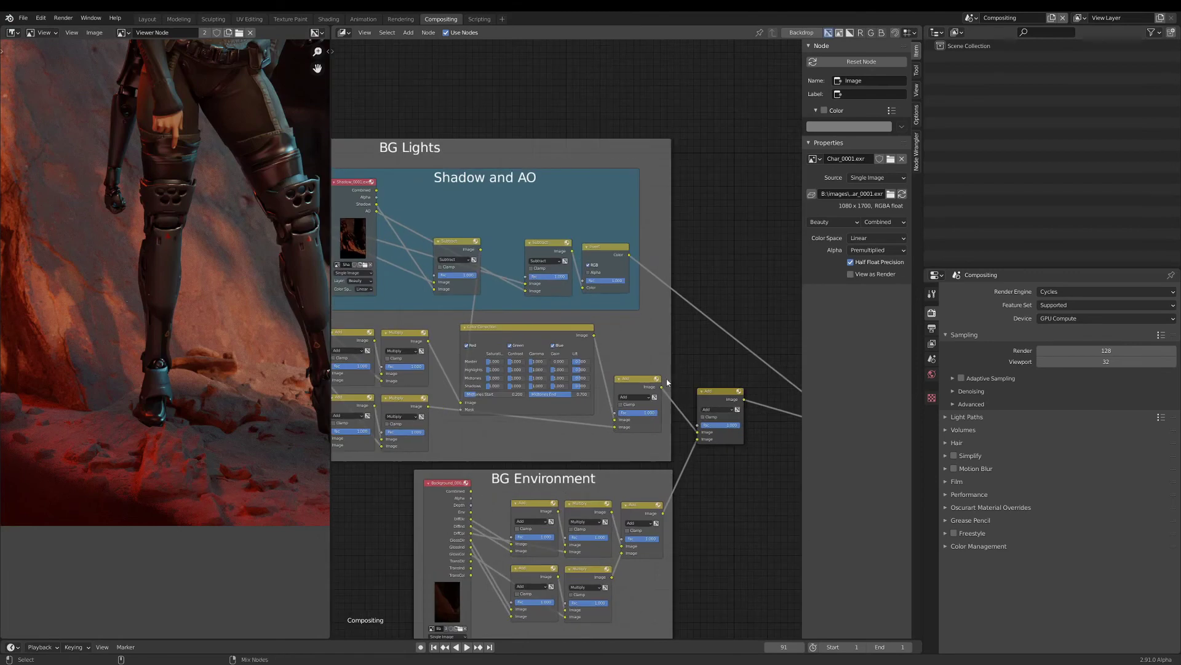
left_click(530, 342)
key("m")
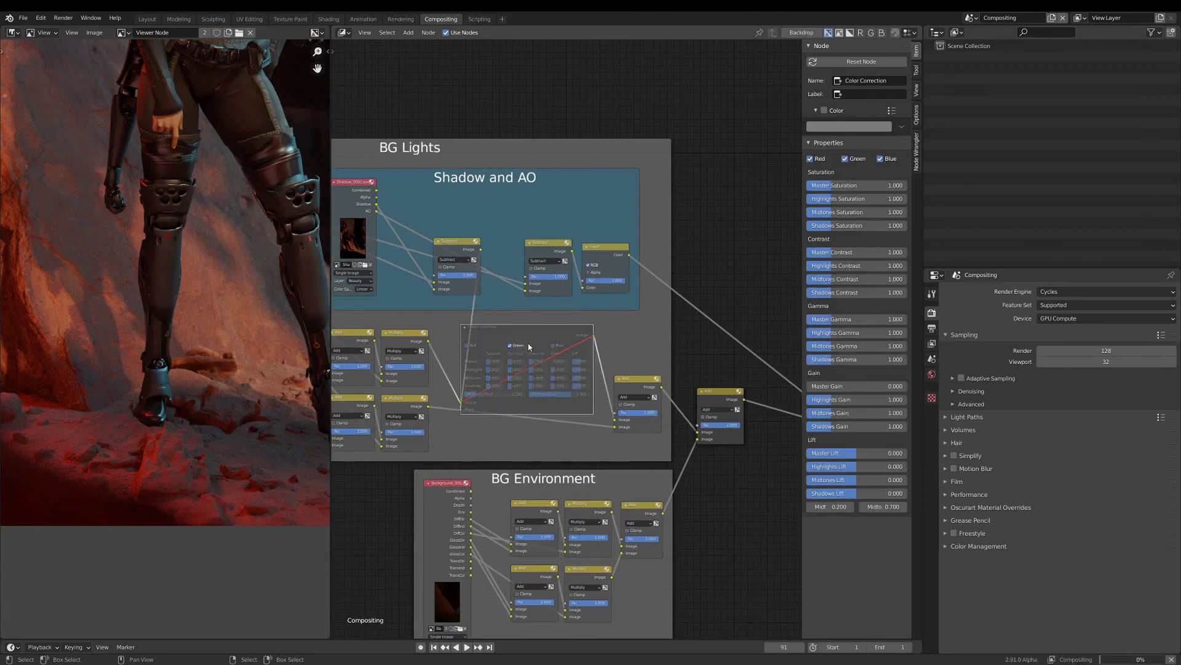
Toggle the Color Correction node's mute on and off to compare its effect on the full composite.
scroll(570, 334, "down", 1)
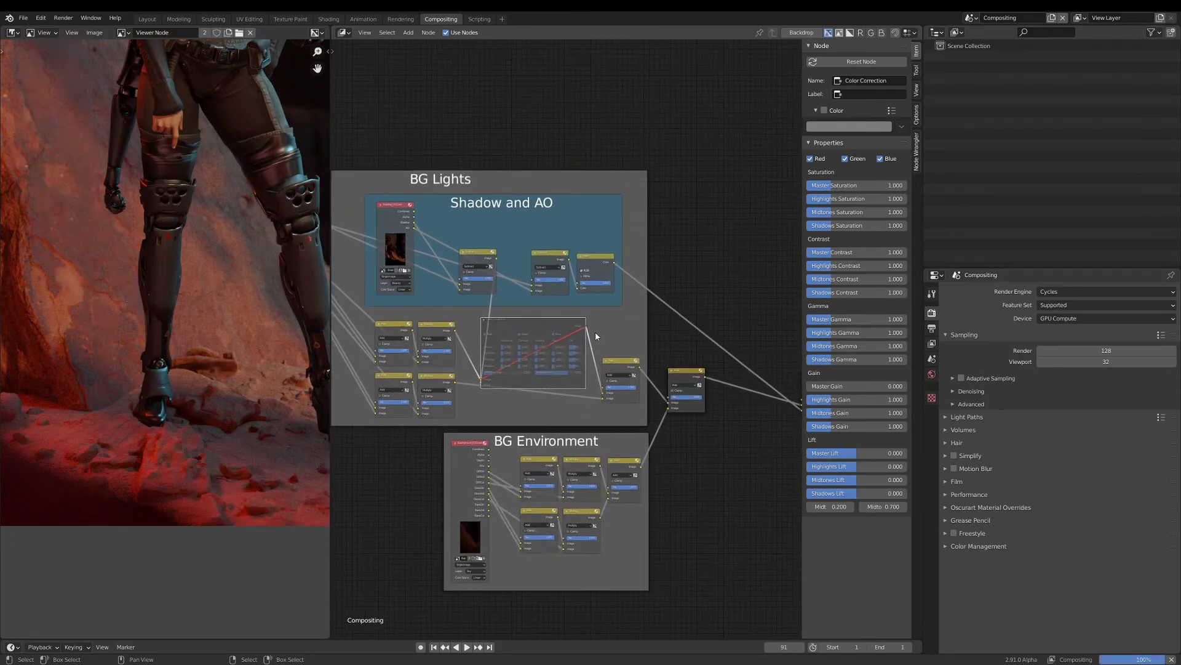
scroll(176, 340, "down", 3)
scroll(175, 341, "down", 1)
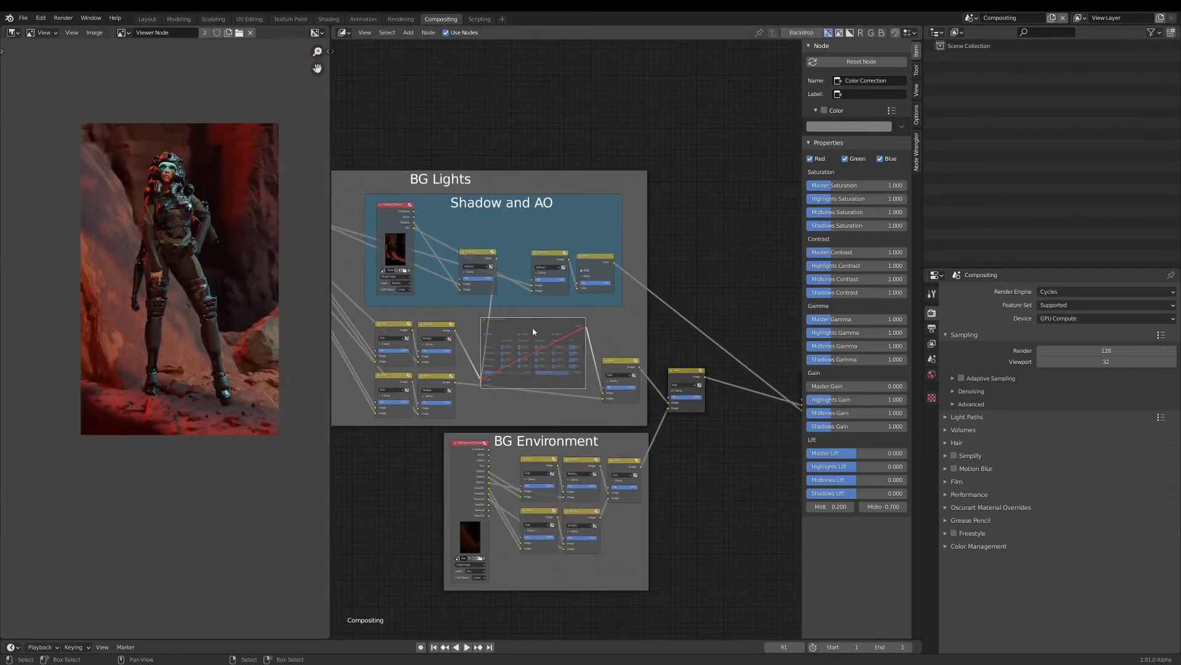
key("m")
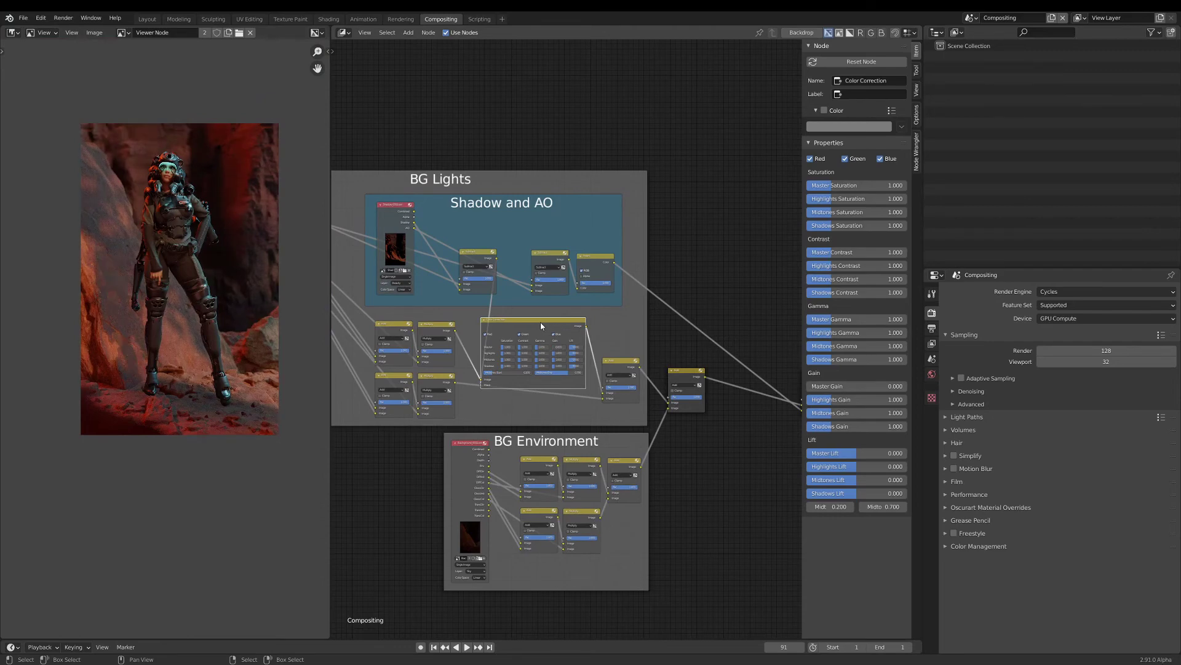
key("m")
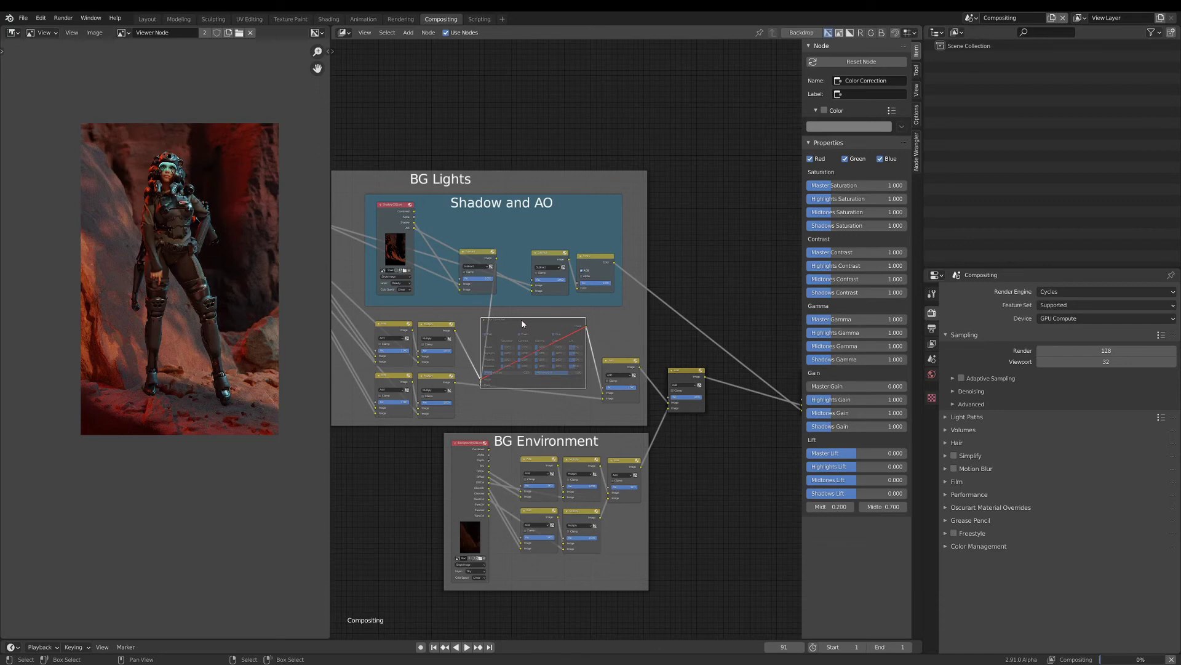
key("m")
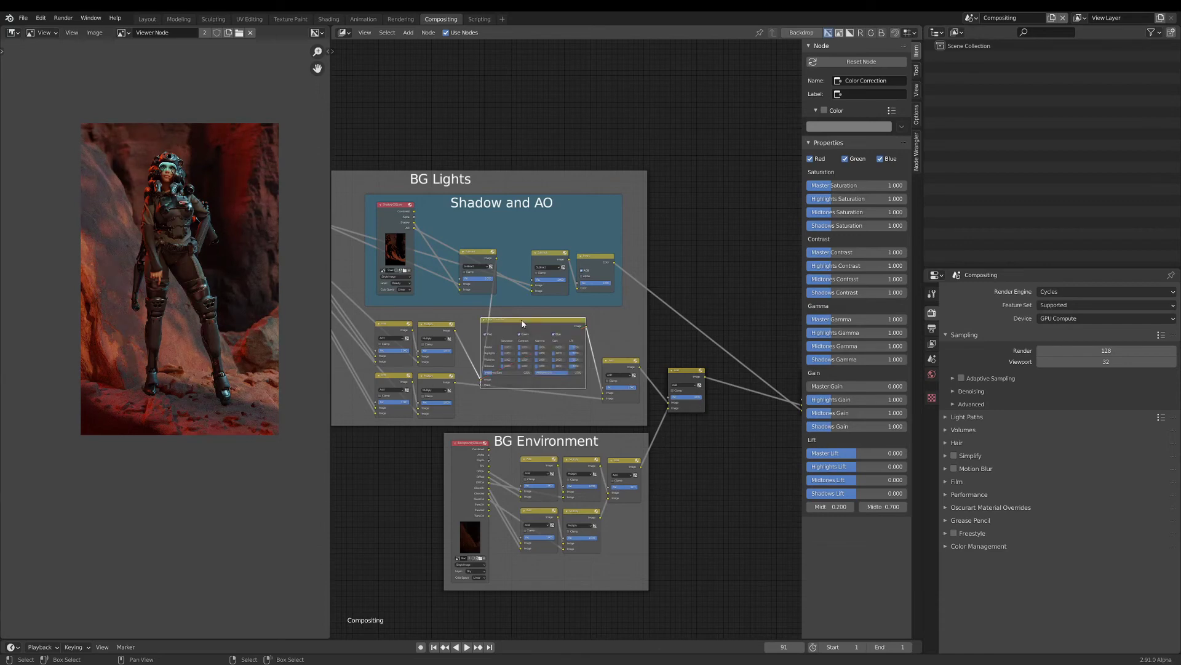
Examine the whole composite and follow the node chain from the background frames to the Alpha Over node.
scroll(523, 312, "down", 3)
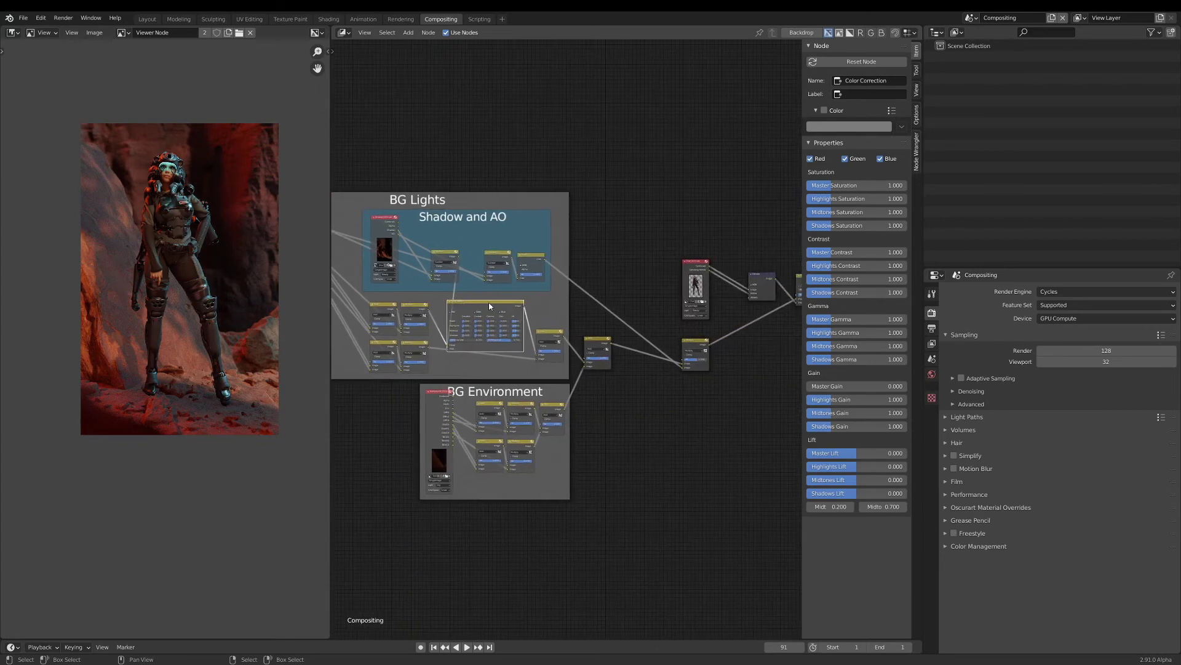
scroll(138, 300, "up", 1)
scroll(138, 300, "up", 6)
scroll(156, 274, "down", 6)
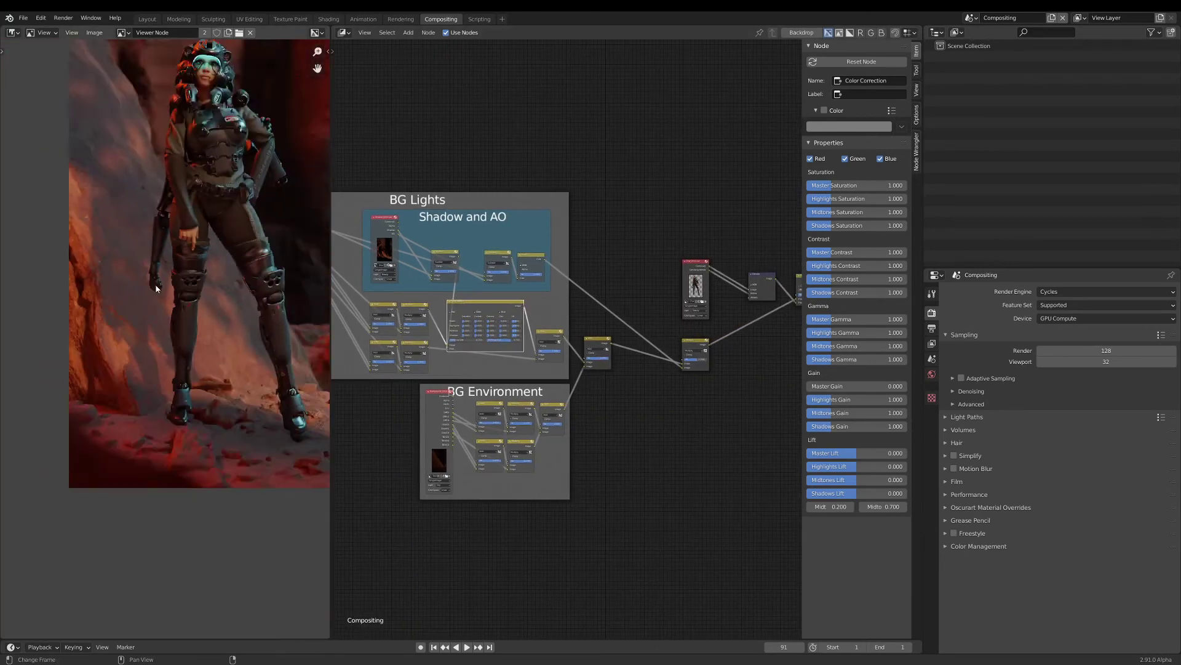
middle_click_drag(162, 303, 141, 337)
middle_click_drag(760, 341, 694, 364)
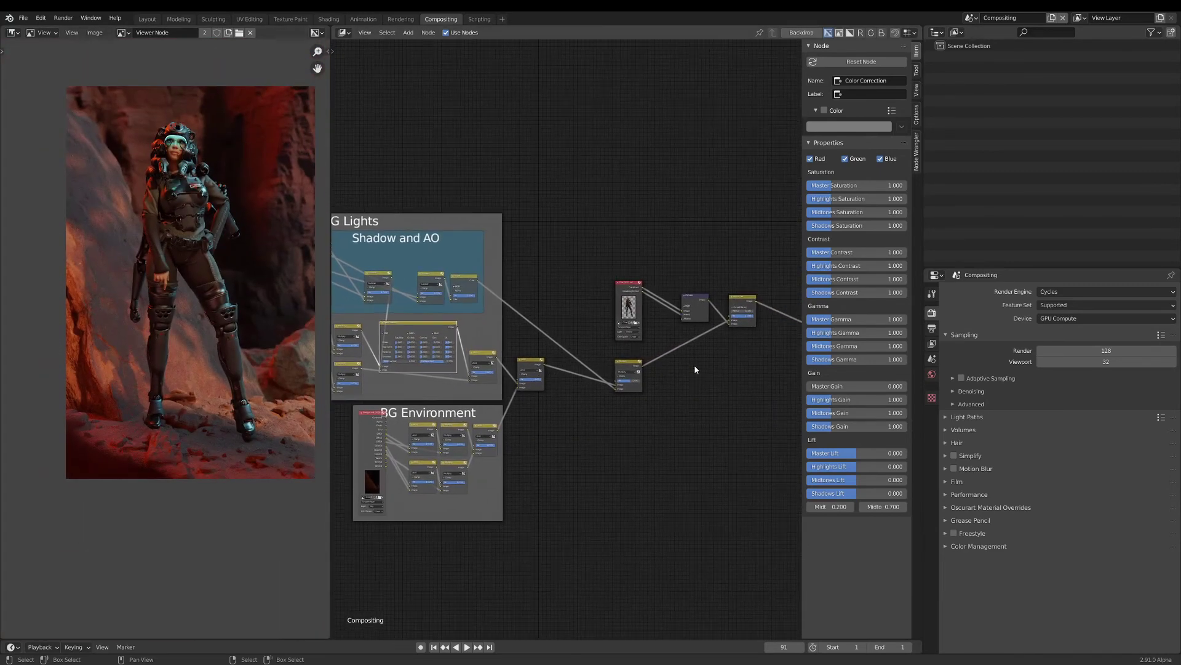
middle_click_drag(798, 349, 684, 366)
scroll(683, 368, "up", 8)
middle_click_drag(529, 380, 629, 368)
scroll(627, 369, "down", 5)
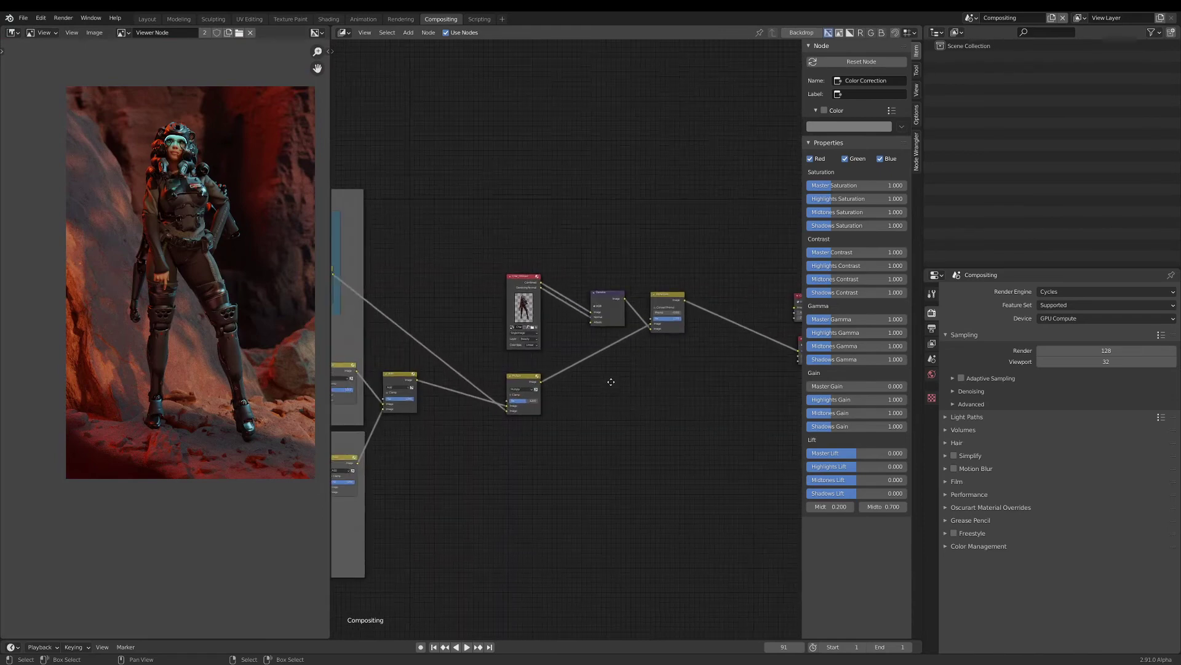
middle_click_drag(214, 303, 186, 354)
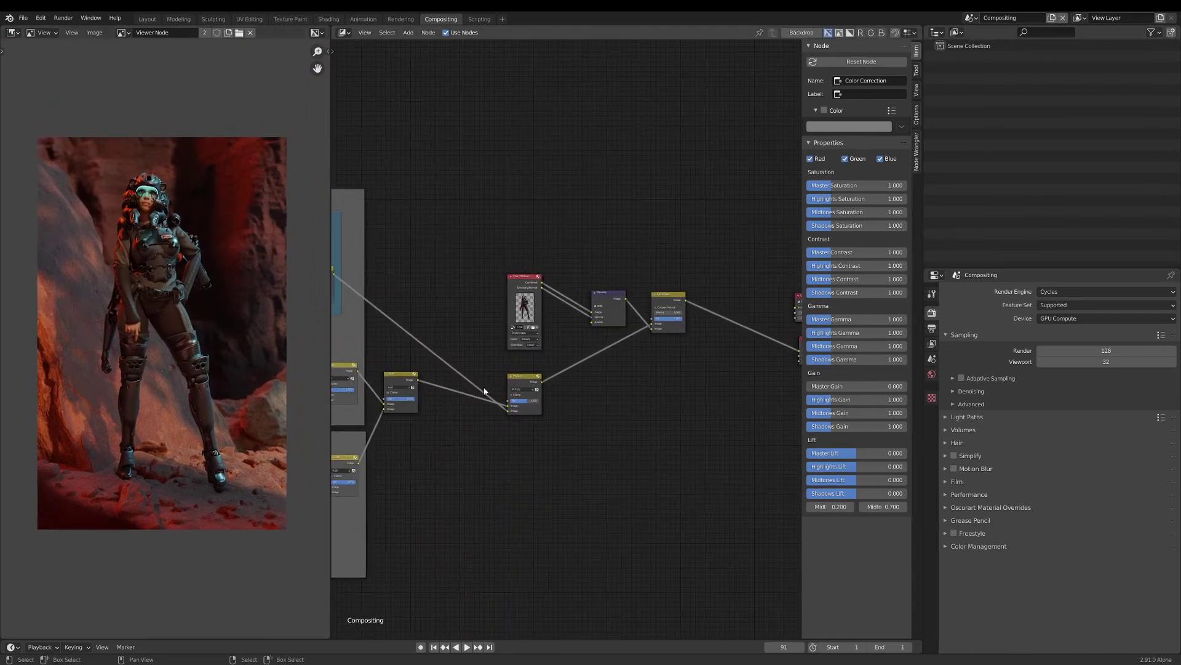
Mute and re-enable the Color Correction node for another comparison and hide the node editor's sidebar.
middle_click_drag(467, 390, 774, 378)
key("m")
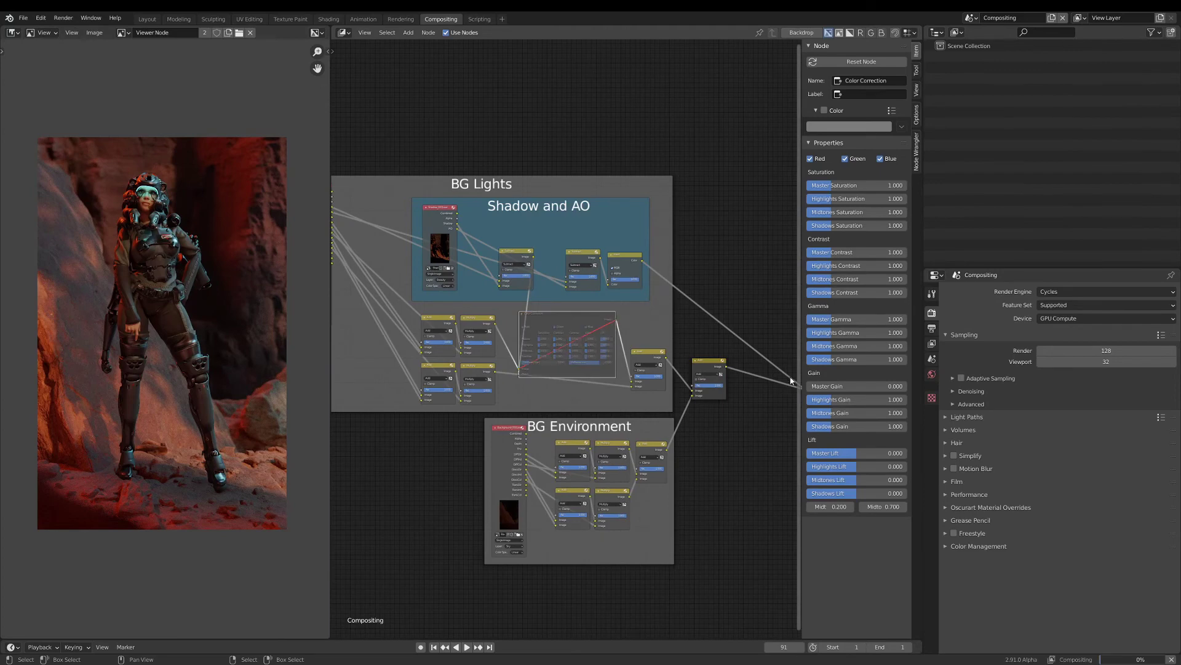
key("m")
key("n")
Preview the outputs of the two Subtract nodes and the Invert node in the Shadow and AO frame.
middle_click_drag(659, 386, 726, 375)
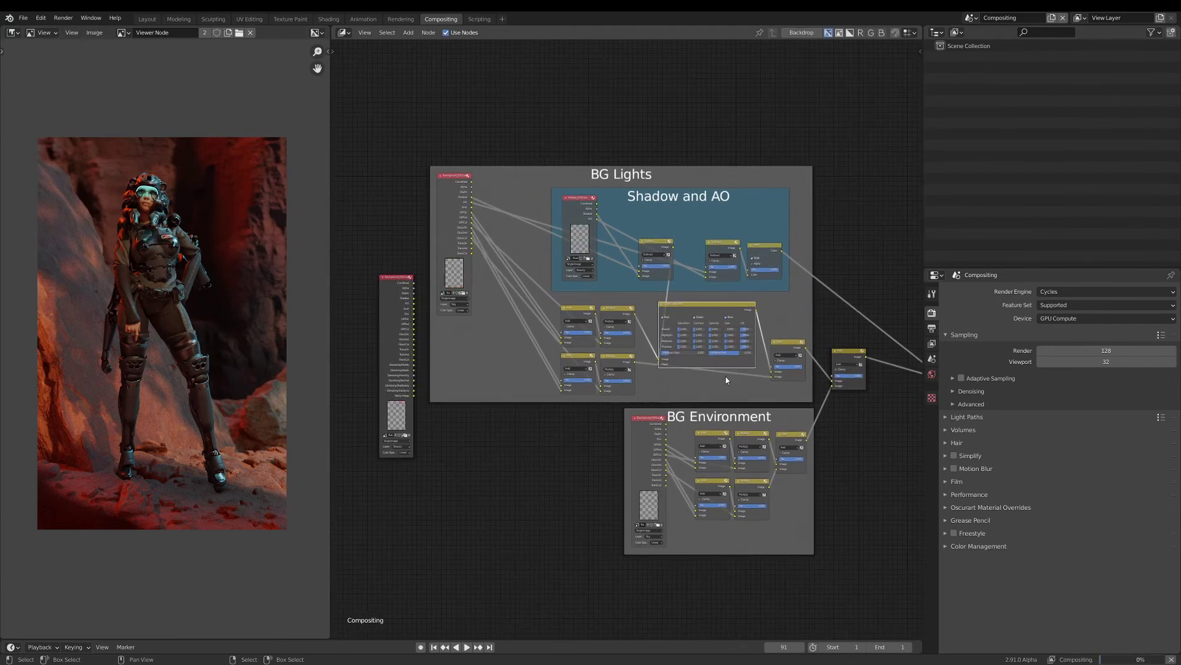
scroll(683, 411, "down", 2)
middle_click_drag(682, 411, 655, 401)
scroll(572, 295, "up", 4)
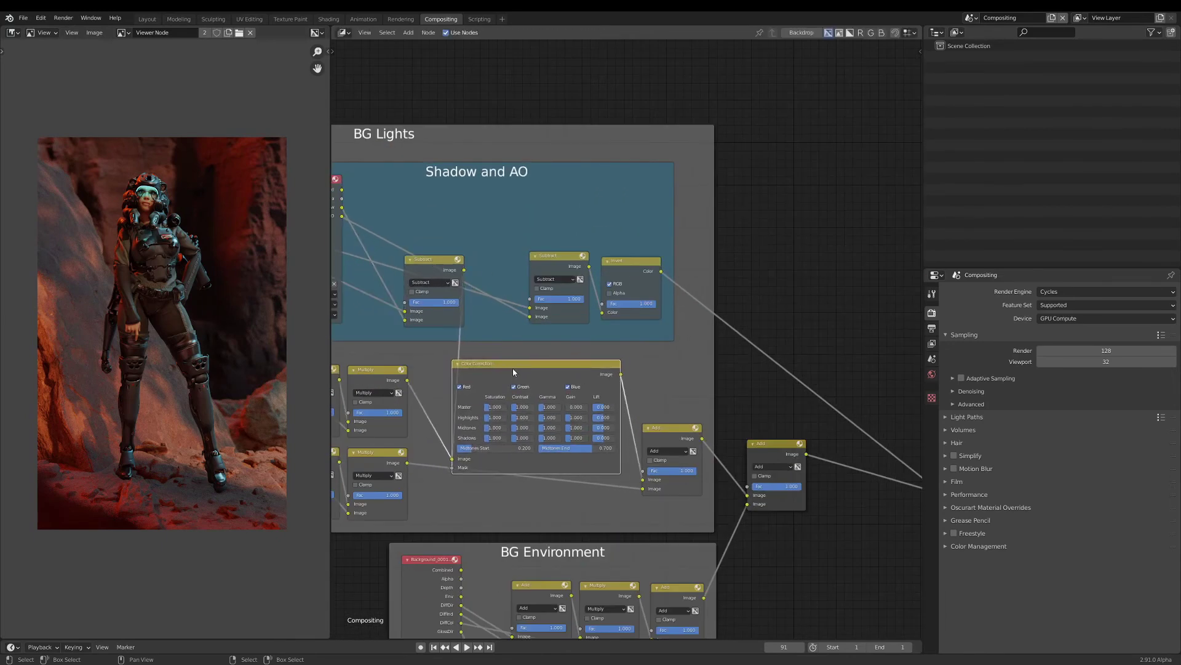
scroll(492, 362, "down", 1)
scroll(480, 362, "up", 1)
middle_click_drag(480, 362, 591, 351)
left_click(543, 258, "ctrl+shift")
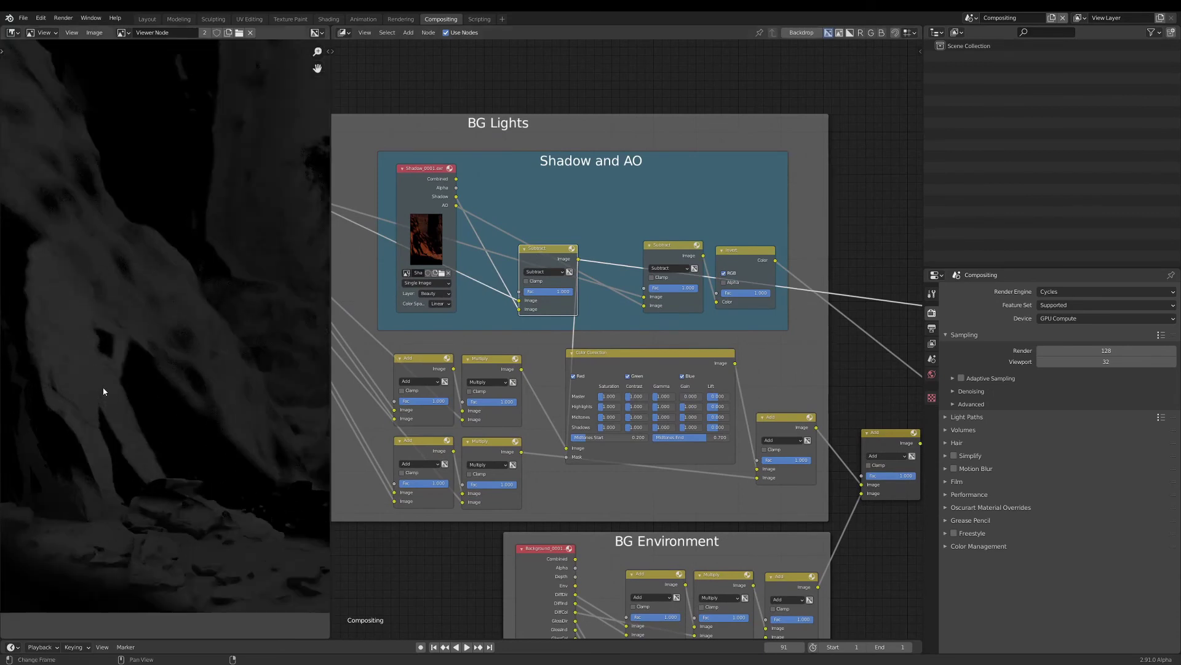
left_click(672, 254, "ctrl+shift")
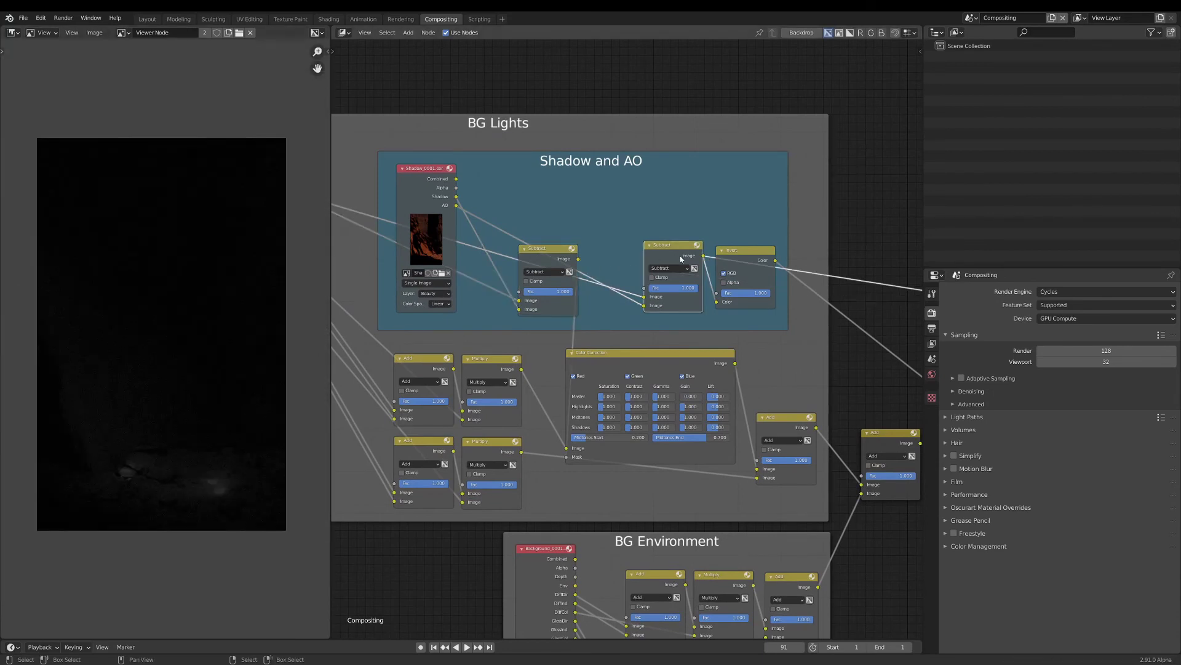
left_click(746, 261, "ctrl+shift")
Preview the output of the Add node that combines BG Lights and BG Environment.
scroll(789, 313, "down", 2)
middle_click_drag(788, 312, 663, 292)
scroll(748, 380, "up", 3)
left_click(748, 404, "ctrl+shift")
scroll(748, 403, "down", 2)
middle_click_drag(748, 404, 640, 369)
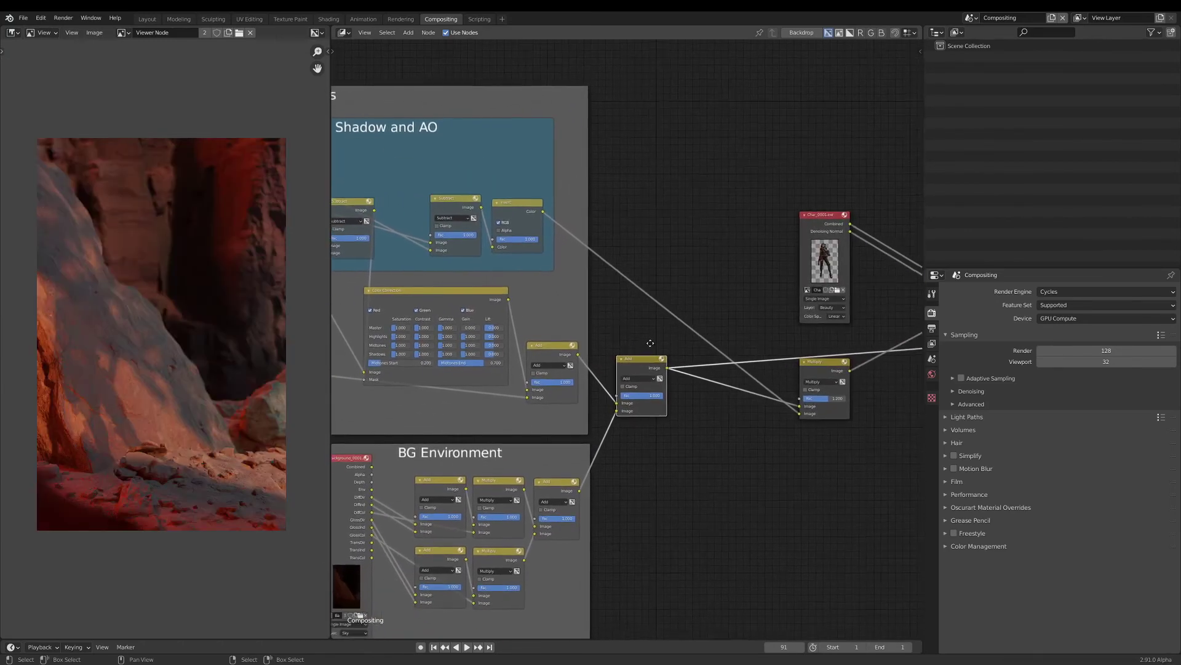
Preview the Color Correction node, the Multiply node feeding it and the final Add node in BG Lights.
scroll(652, 363, "up", 2)
left_click(435, 286, "ctrl+shift")
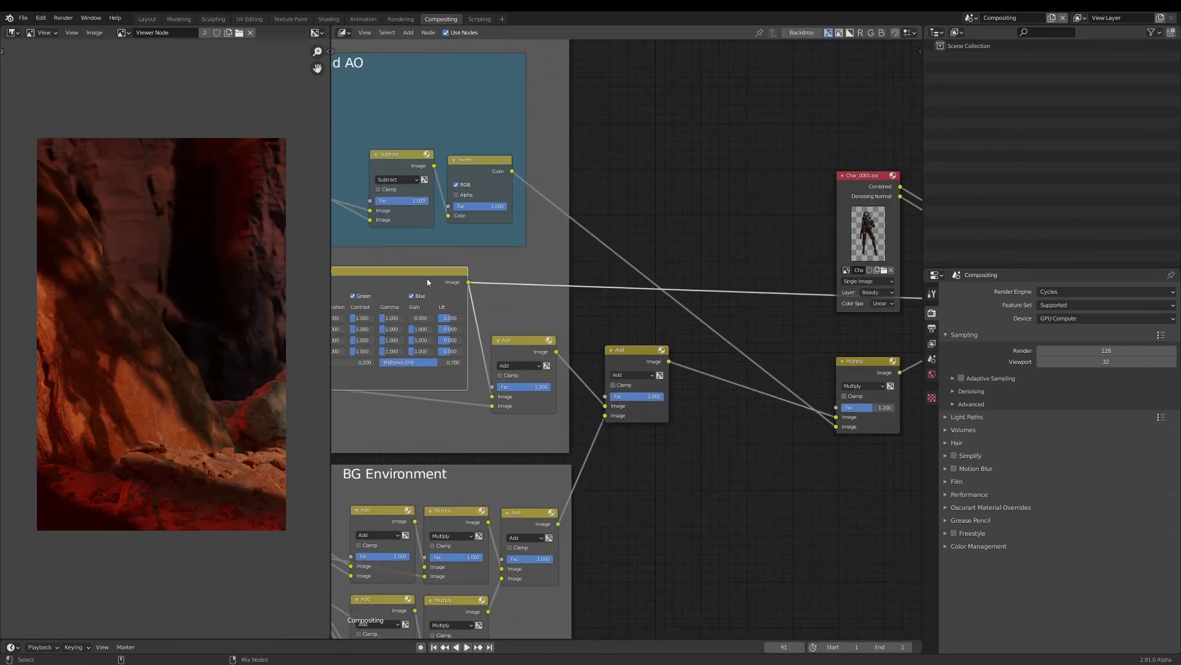
scroll(572, 303, "up", 1)
middle_click_drag(435, 286, 749, 305)
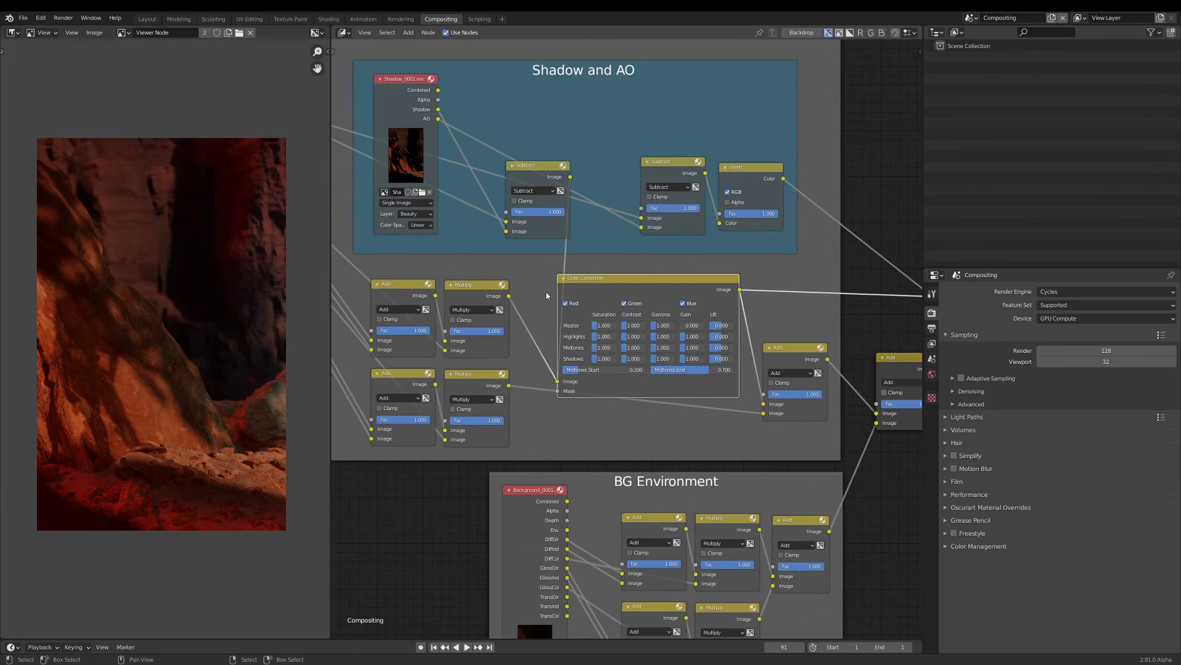
left_click(482, 294, "ctrl+shift")
left_click(794, 354, "ctrl+shift")
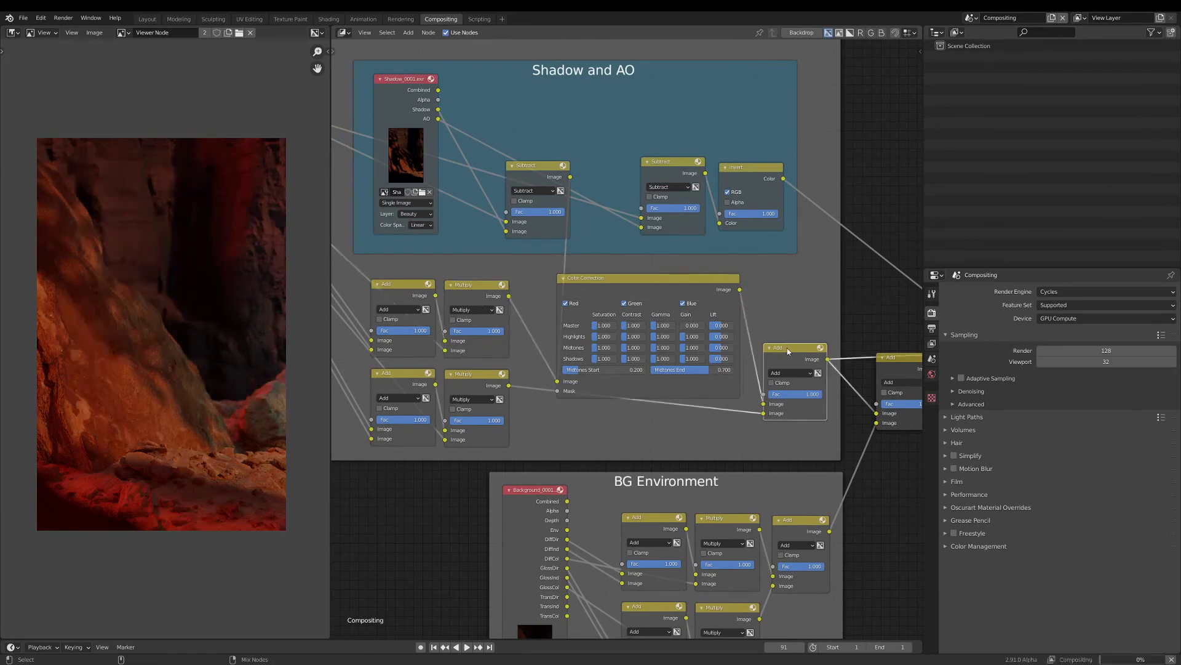
Mute and re-enable the Color Correction node while previewing the BG Lights Add output.
left_click(636, 286)
key("m")
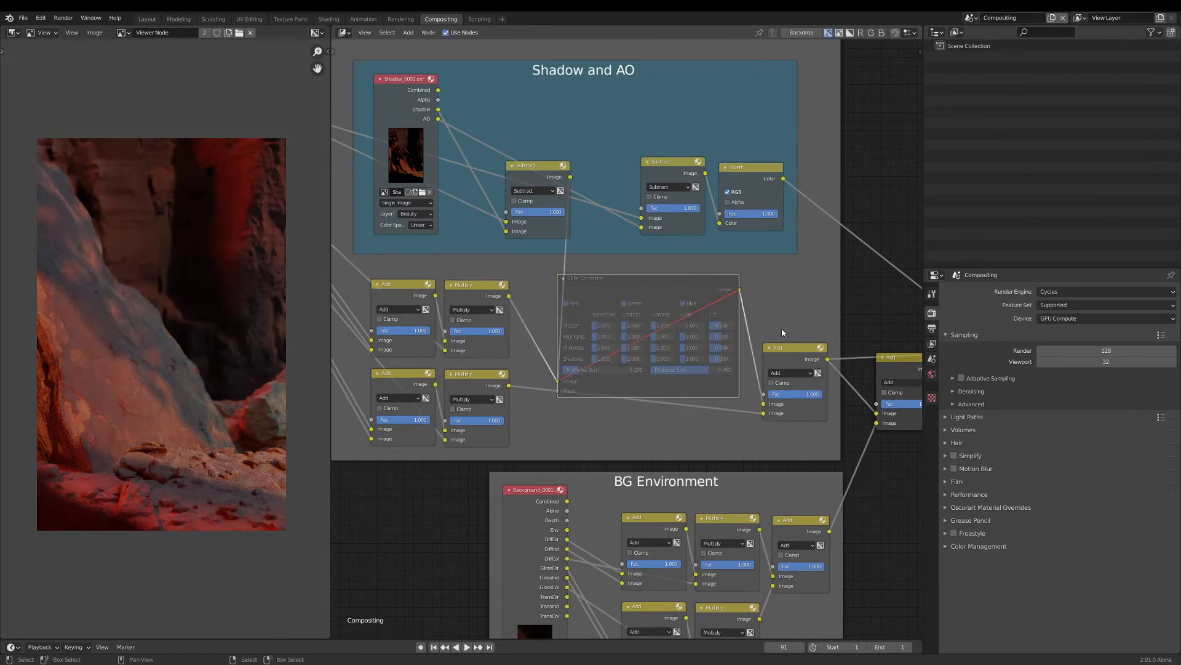
scroll(634, 316, "right", 3, "ctrl")
key("m")
scroll(687, 306, "right", 3, "ctrl")
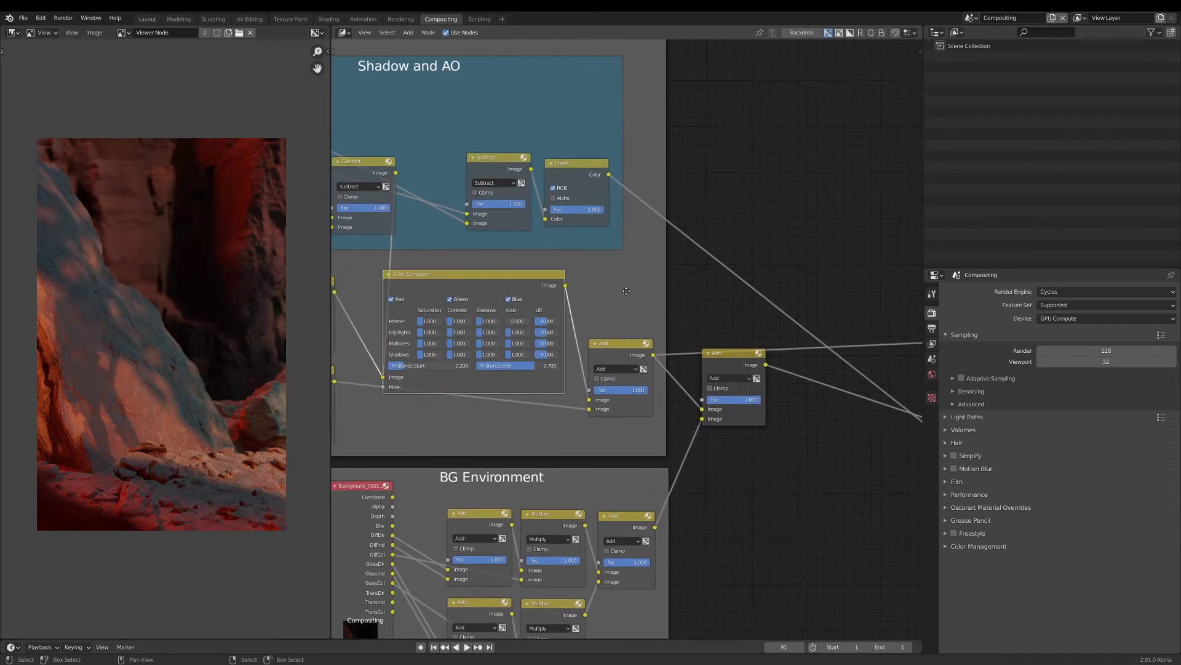
scroll(596, 296, "left", 6, "ctrl")
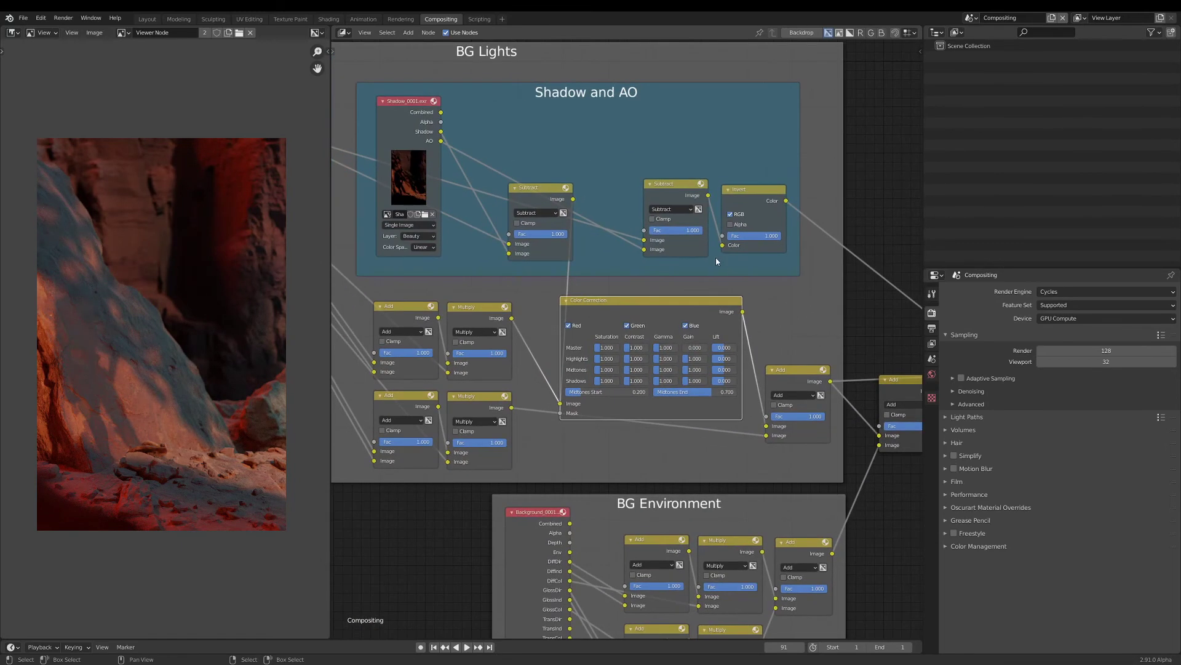
Preview the Subtract node that feeds the Color Correction mask and nudge it slightly toward the Shadow image node.
left_click(532, 195, "ctrl+shift")
left_click_drag(534, 193, 521, 194)
middle_click_drag(524, 210, 623, 222)
mouse_move(639, 247)
left_mouse_down()
mouse_move(600, 247)
mouse_move(642, 247)
left_mouse_up()
Review the background node frames and preview the output of the Multiply node below the character image.
scroll(630, 246, "down", 5)
middle_click_drag(588, 251, 678, 245)
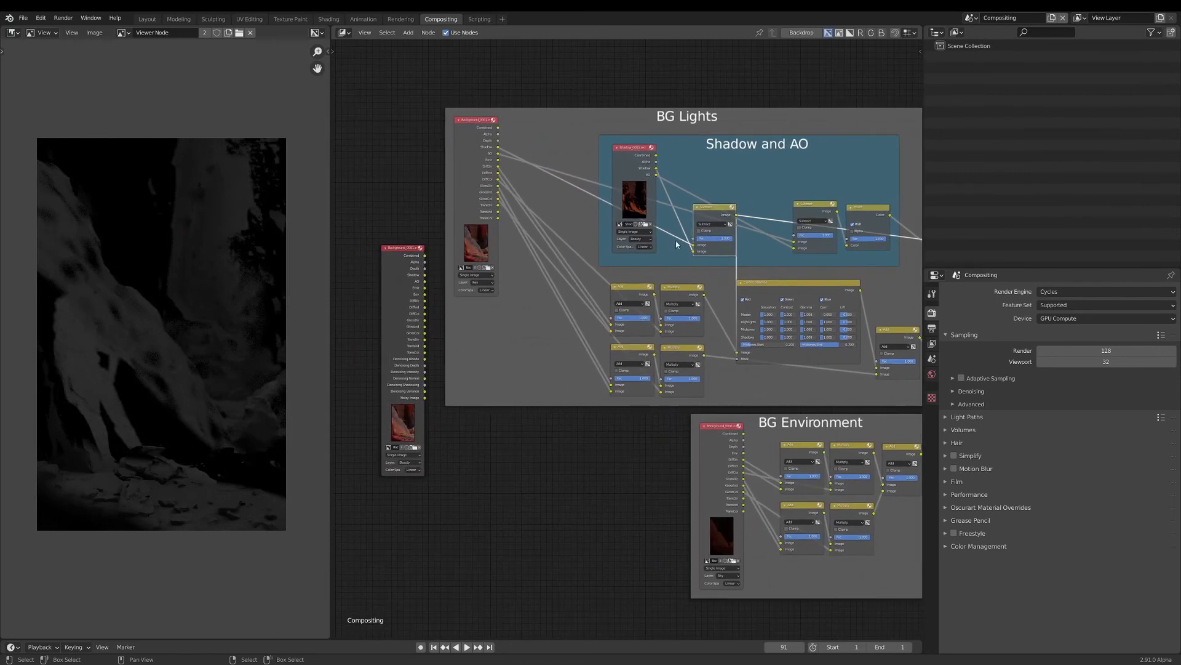
scroll(674, 246, "up", 3)
scroll(893, 308, "down", 1)
middle_click_drag(913, 322, 677, 317)
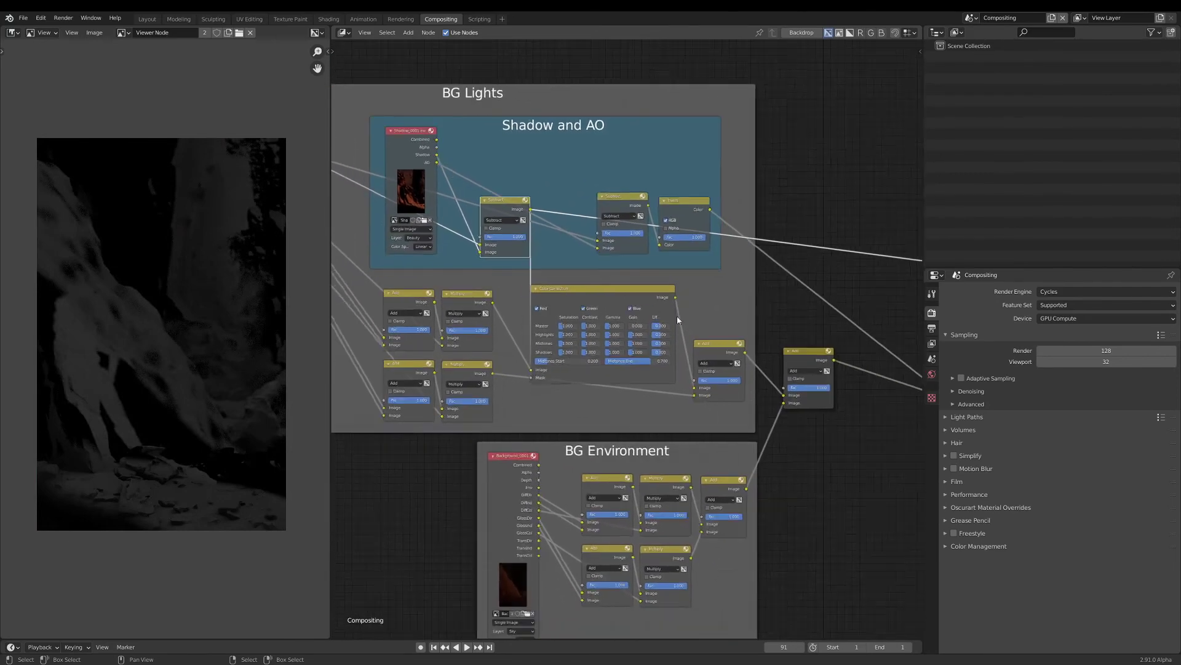
scroll(683, 318, "down", 4)
middle_click_drag(849, 346, 651, 320)
scroll(673, 320, "up", 4)
left_click(725, 327, "ctrl+shift")
scroll(725, 311, "down", 4)
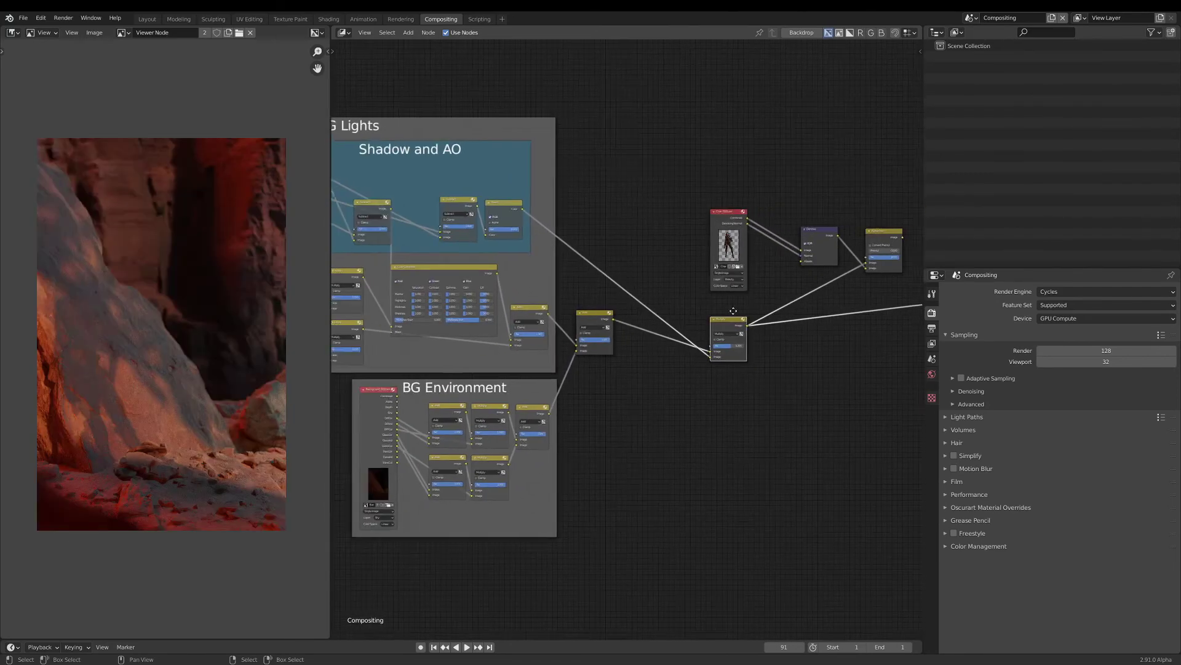
Preview the Alpha Over result, connect its image output to the Composite node, and inspect the composited character up close.
middle_click_drag(756, 310, 611, 318)
left_click(743, 245, "ctrl+shift")
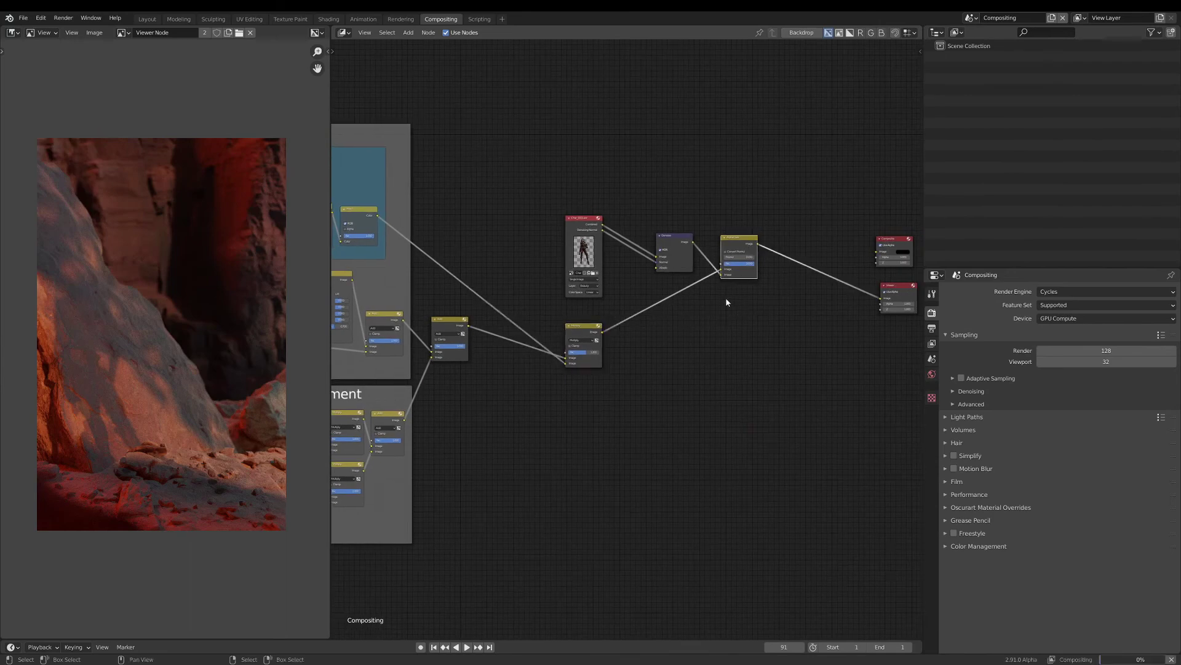
left_click_drag(759, 246, 883, 255)
scroll(753, 335, "down", 5)
middle_click_drag(563, 377, 675, 362)
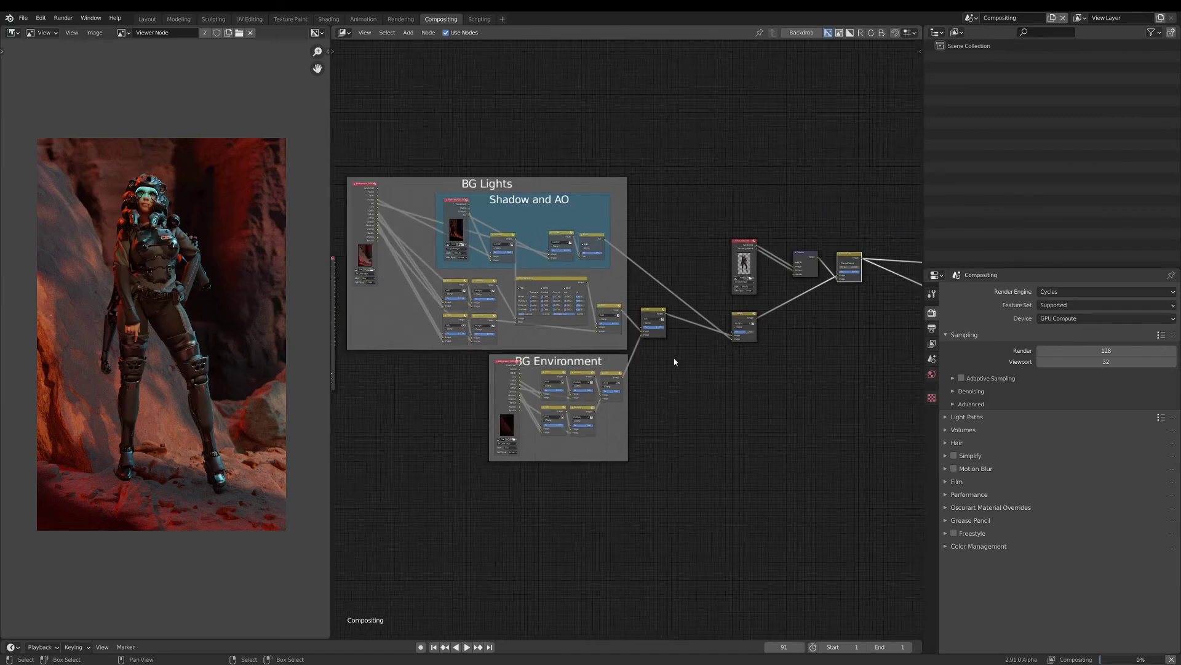
scroll(121, 204, "up", 5)
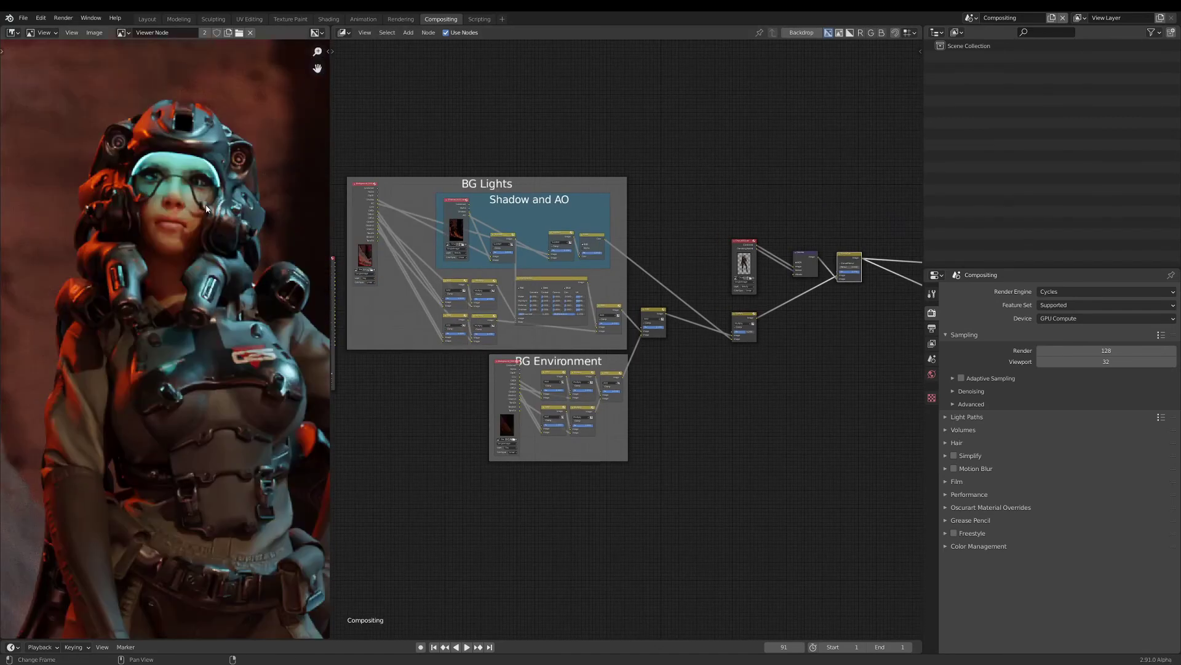
scroll(206, 208, "down", 5)
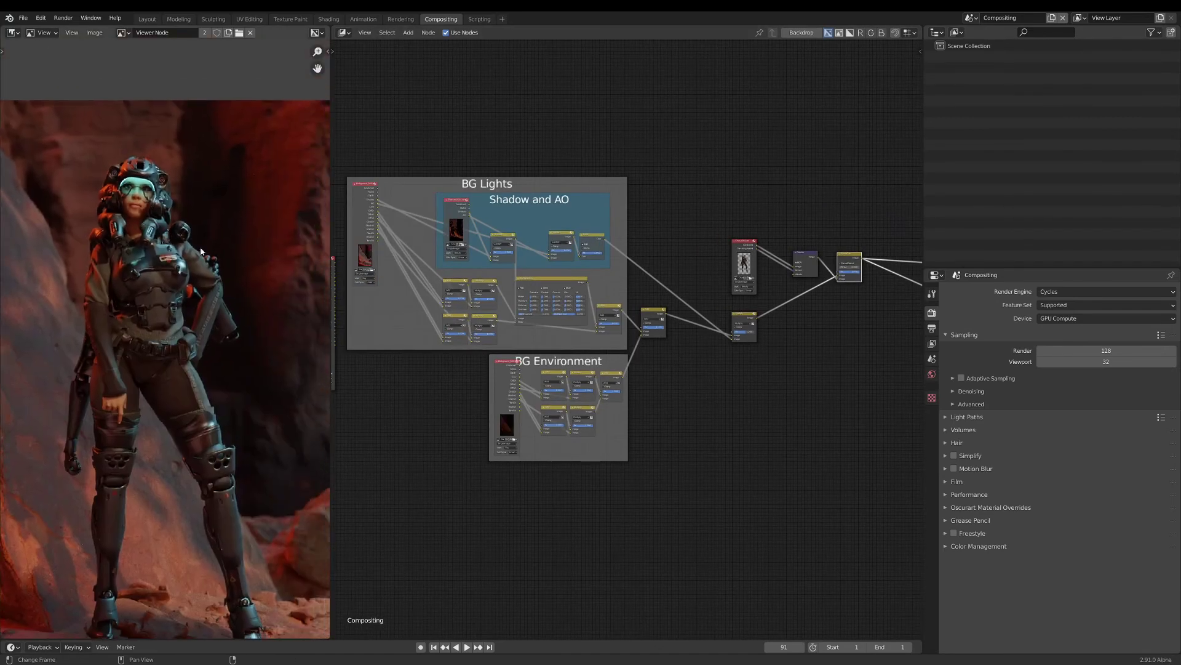
Move the character image and Denoise nodes back to make room, and insert a Filter node between Denoise and Alpha Over.
scroll(565, 273, "up", 4)
scroll(564, 273, "up", 4)
left_click_drag(552, 261, 463, 254)
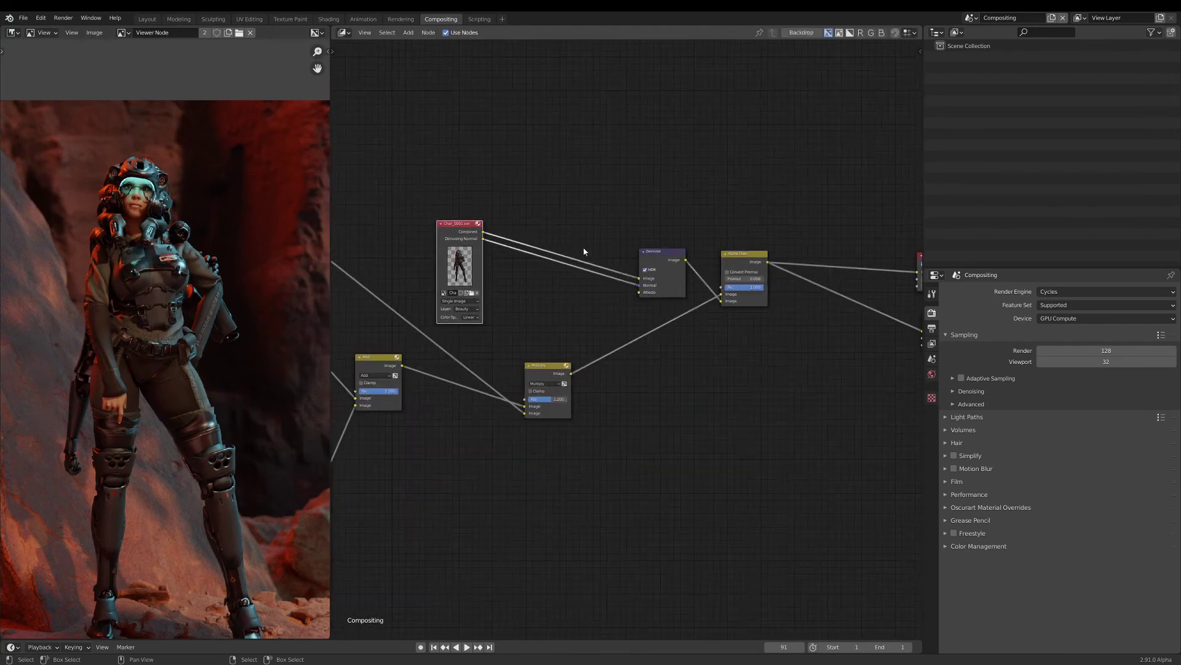
left_click_drag(663, 254, 544, 251)
key("shift+a")
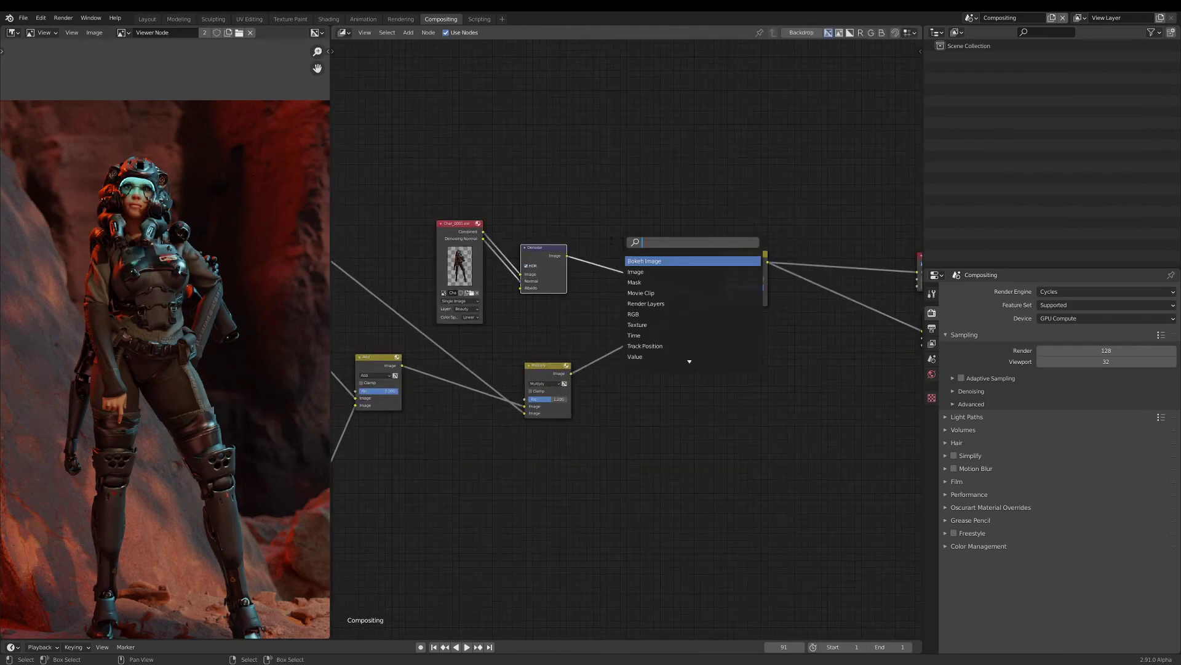
left_click(647, 263)
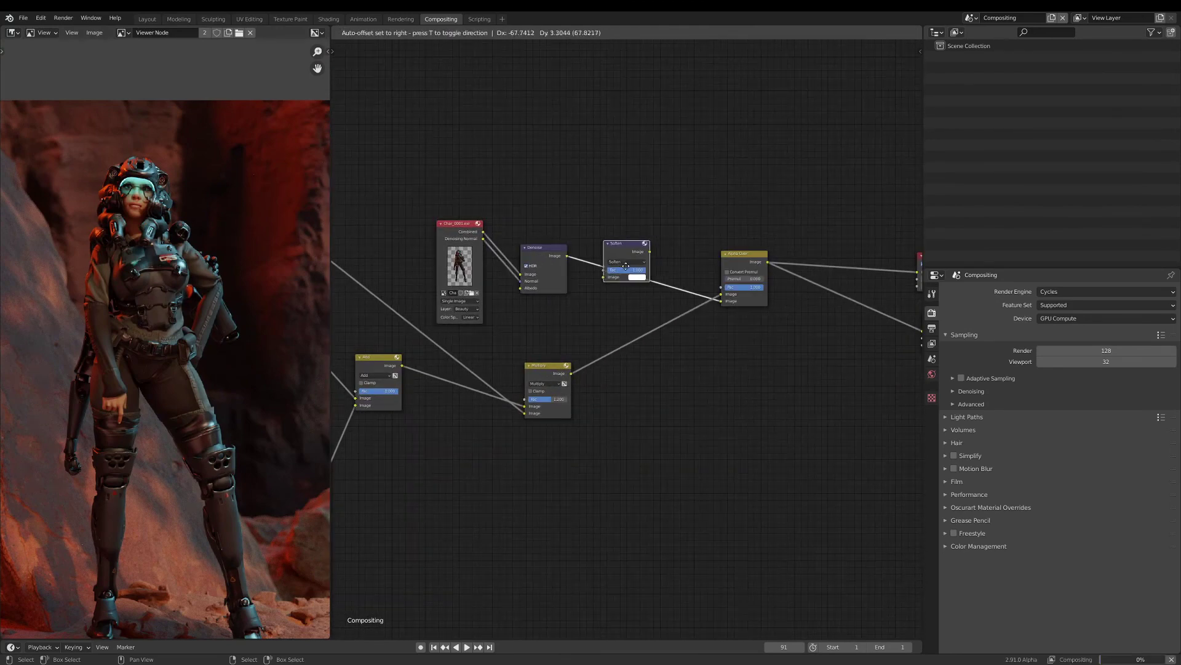
left_click(625, 263)
Change the filter type to Sharpen with a factor of 0.100 and check the whole image.
scroll(625, 264, "up", 5)
left_click(626, 271)
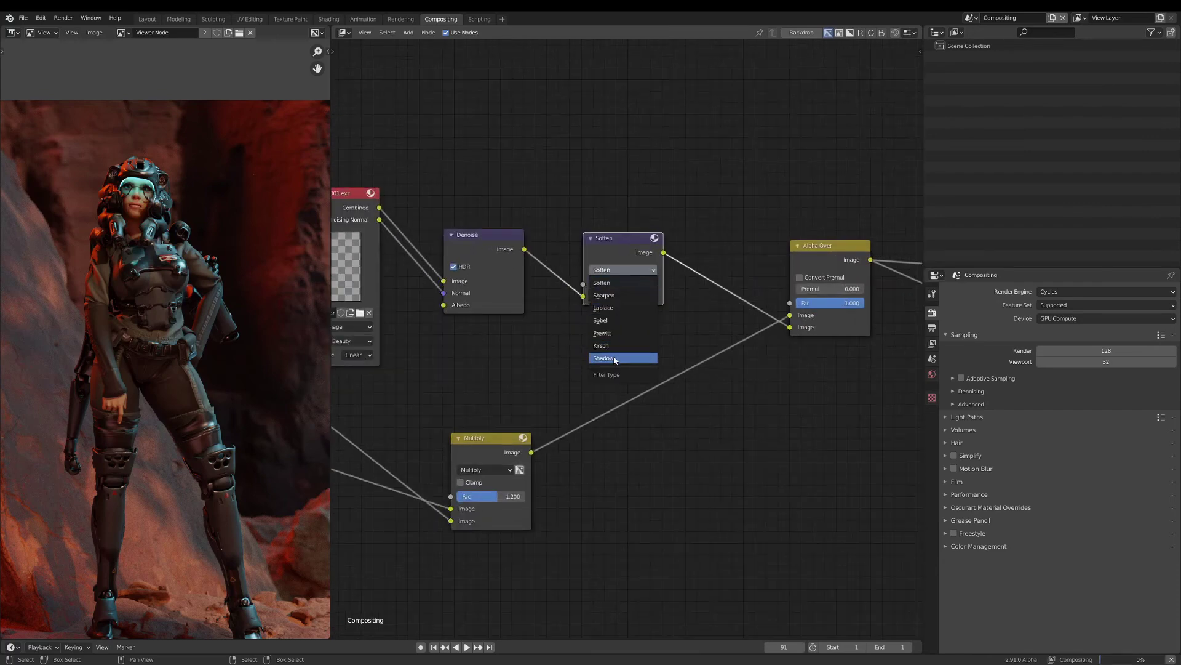
left_click(622, 295)
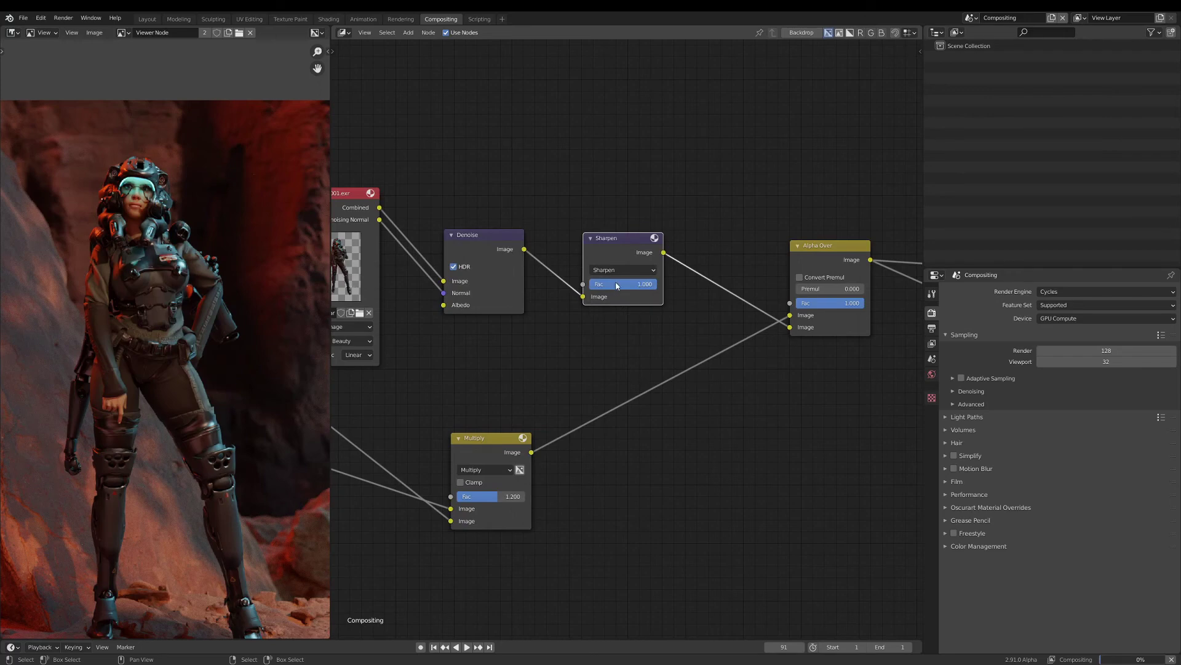
left_click(616, 284)
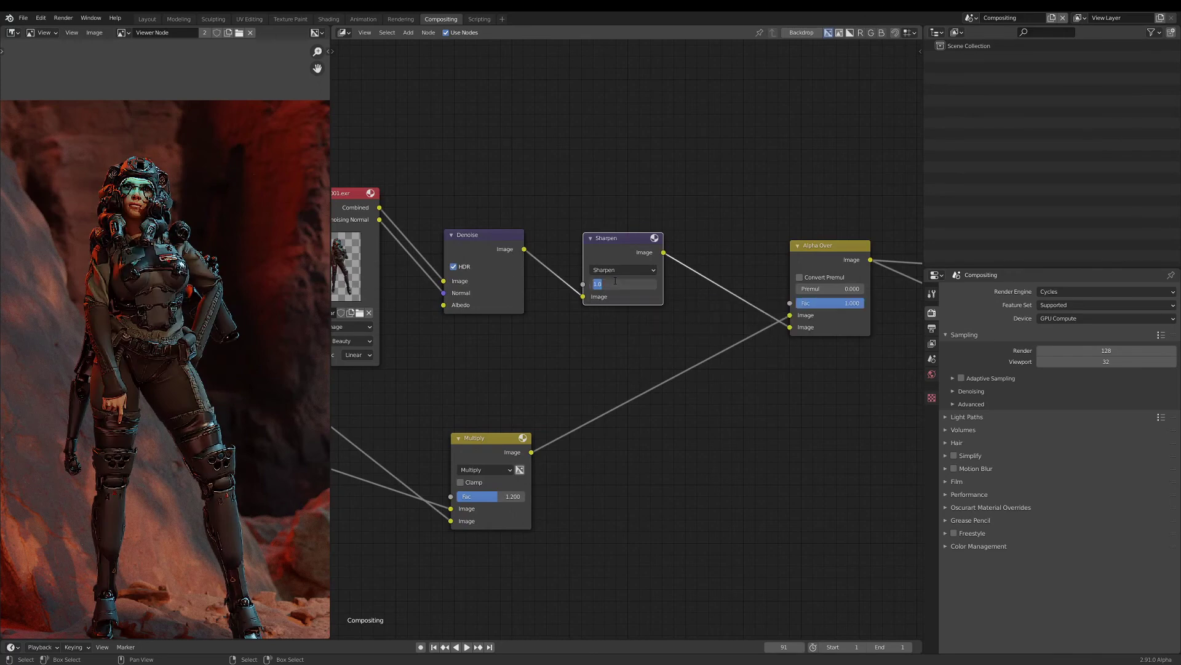
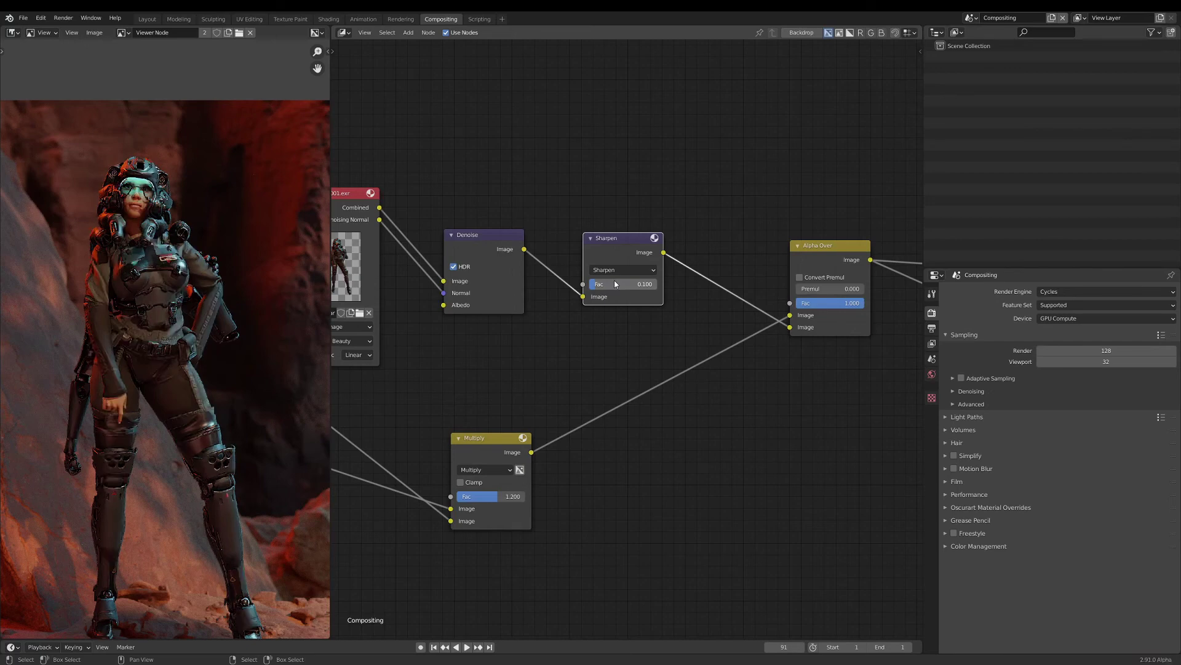
scroll(181, 320, "down", 2)
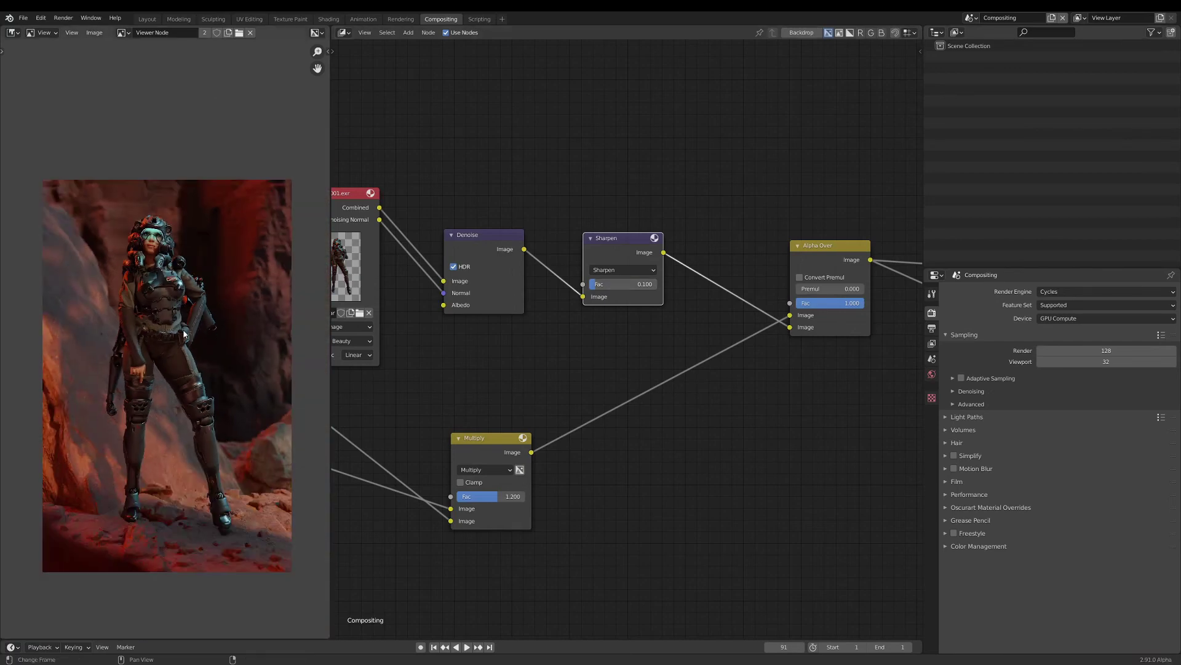
Add a Mask node to the compositor and place it below the Alpha Over node.
middle_click_drag(595, 346, 521, 348)
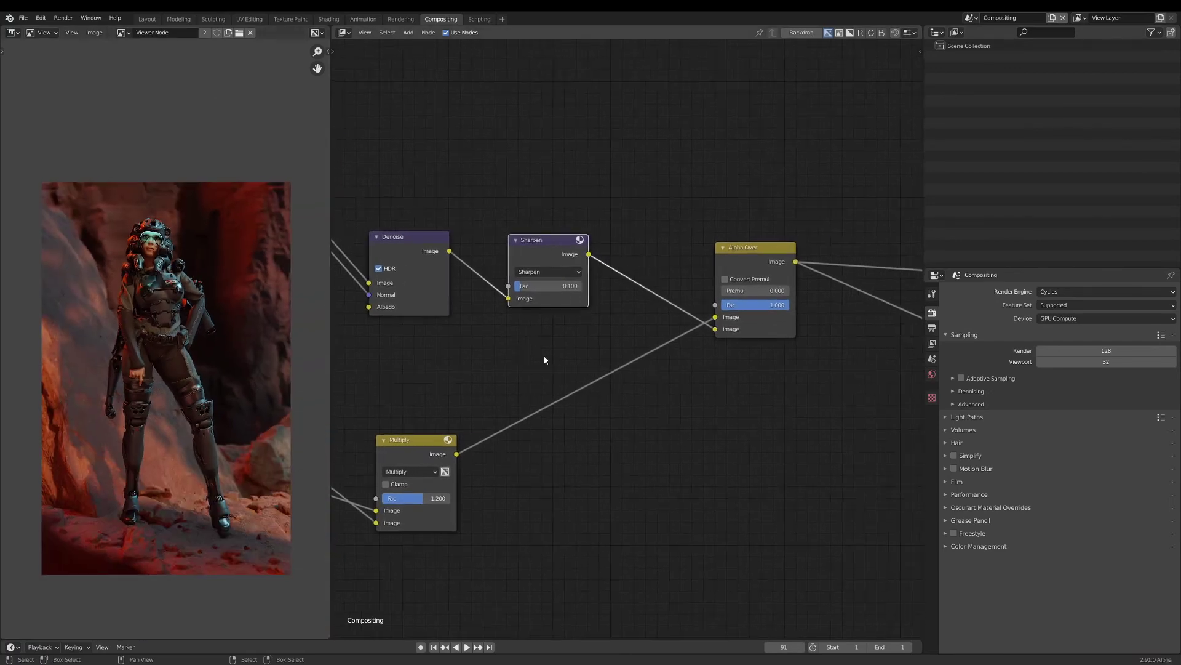
middle_click_drag(694, 400, 508, 403)
scroll(523, 401, "down", 4)
middle_click_drag(649, 404, 717, 379)
scroll(496, 396, "up", 2)
scroll(661, 391, "down", 5)
mouse_move(563, 391)
middle_mouse_down()
mouse_move(678, 379)
mouse_move(577, 396)
middle_mouse_up()
key("shift+a")
key("s")
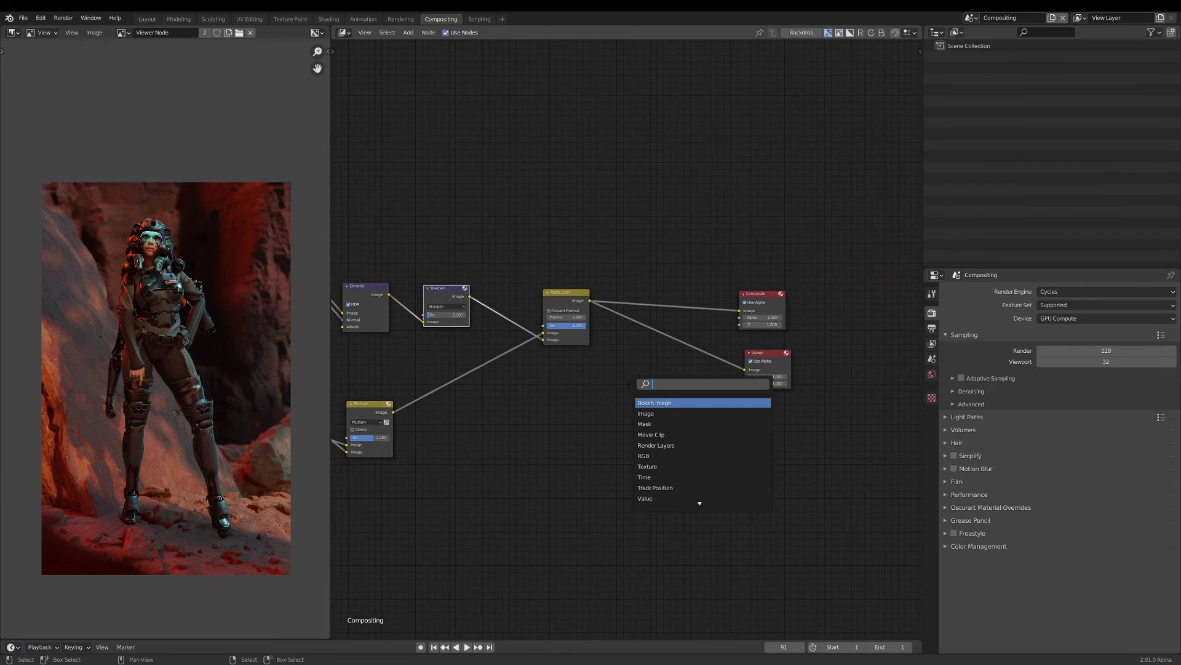
type("mask")
key("Return")
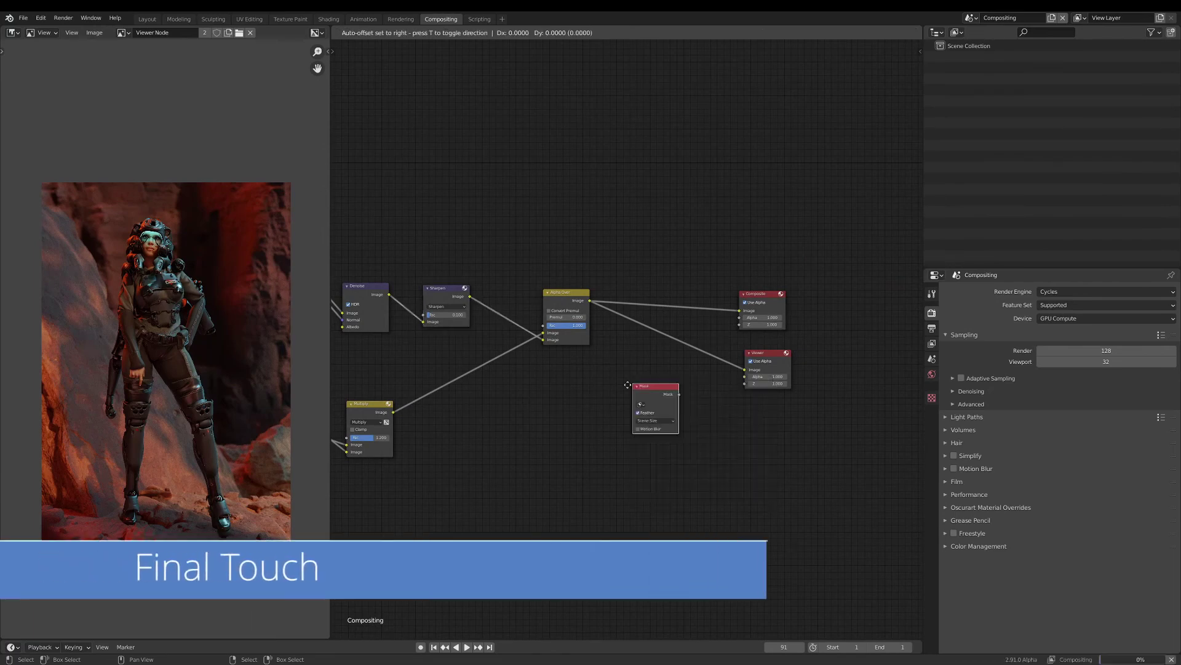
left_click(545, 401)
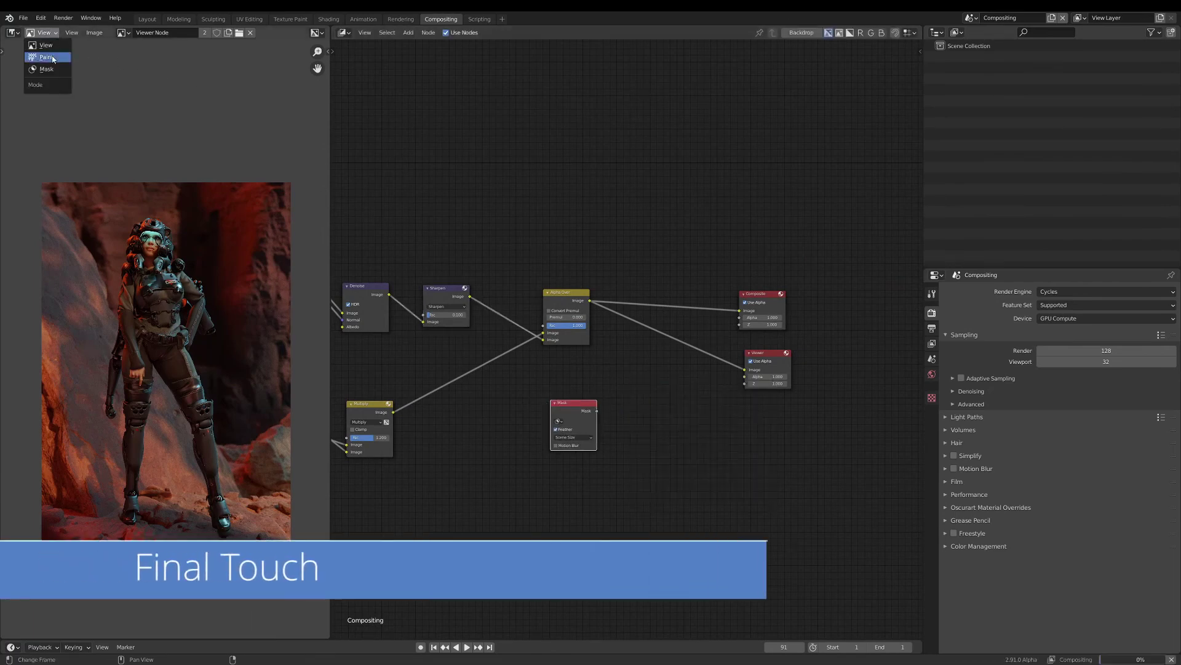
Switch the image editor to Mask mode, add a circle mask, and move and enlarge it over the character.
left_click(45, 69)
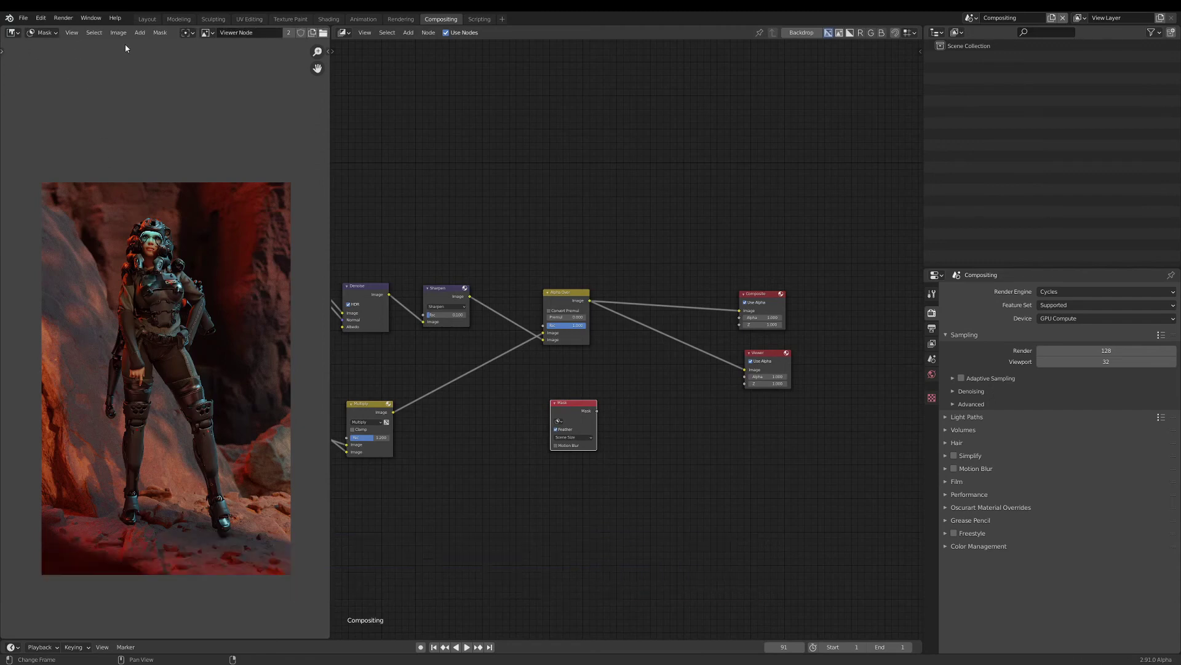
left_click(160, 32)
left_click(151, 45)
scroll(207, 275, "down", 1)
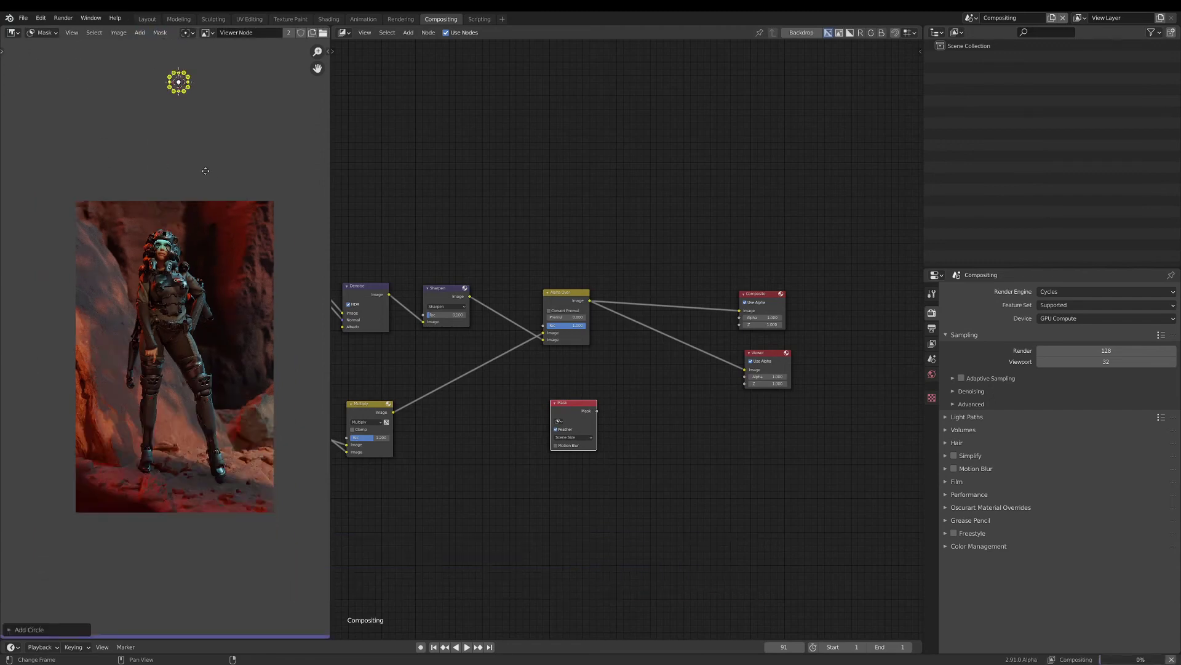
key("g")
left_click(198, 357)
key("s")
left_click(170, 525)
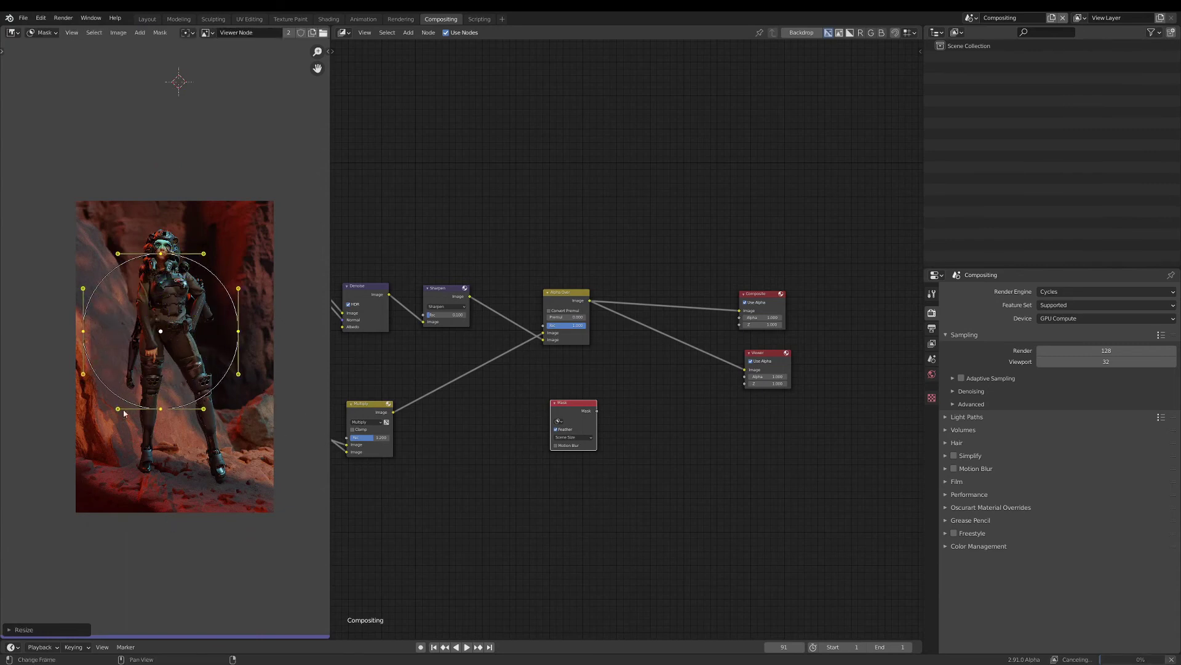
Narrow the circle mask by moving its two side control points inward toward the character.
left_click(243, 343)
key("g")
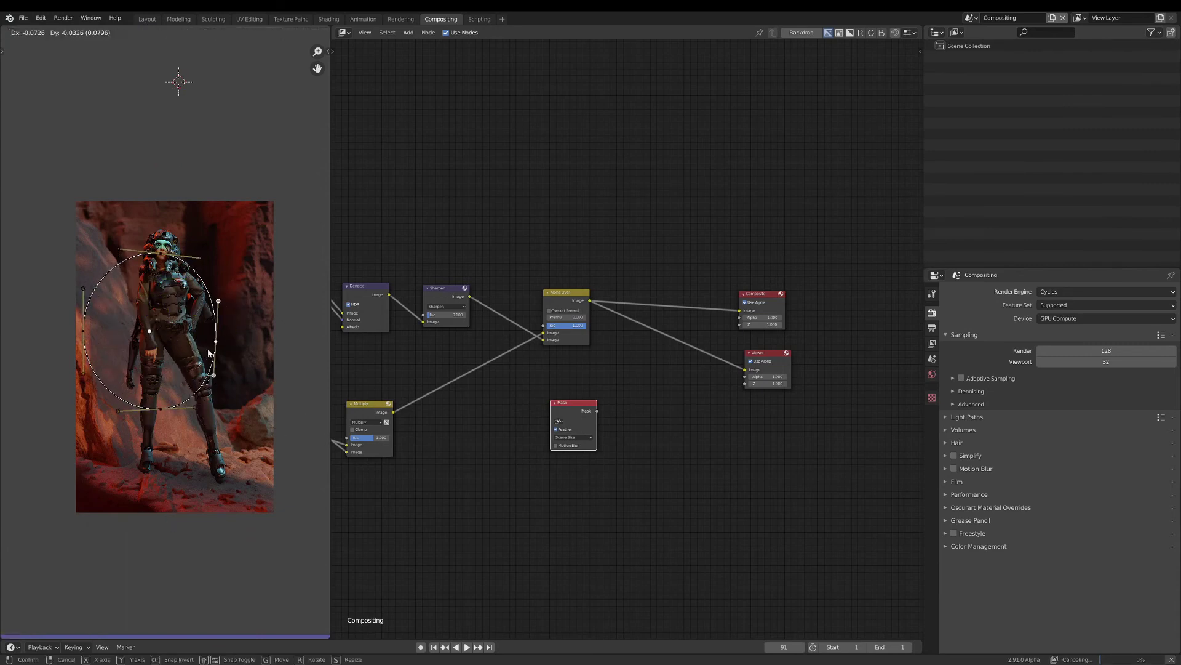
left_click(209, 349)
left_click(88, 333)
key("g")
left_click(103, 298)
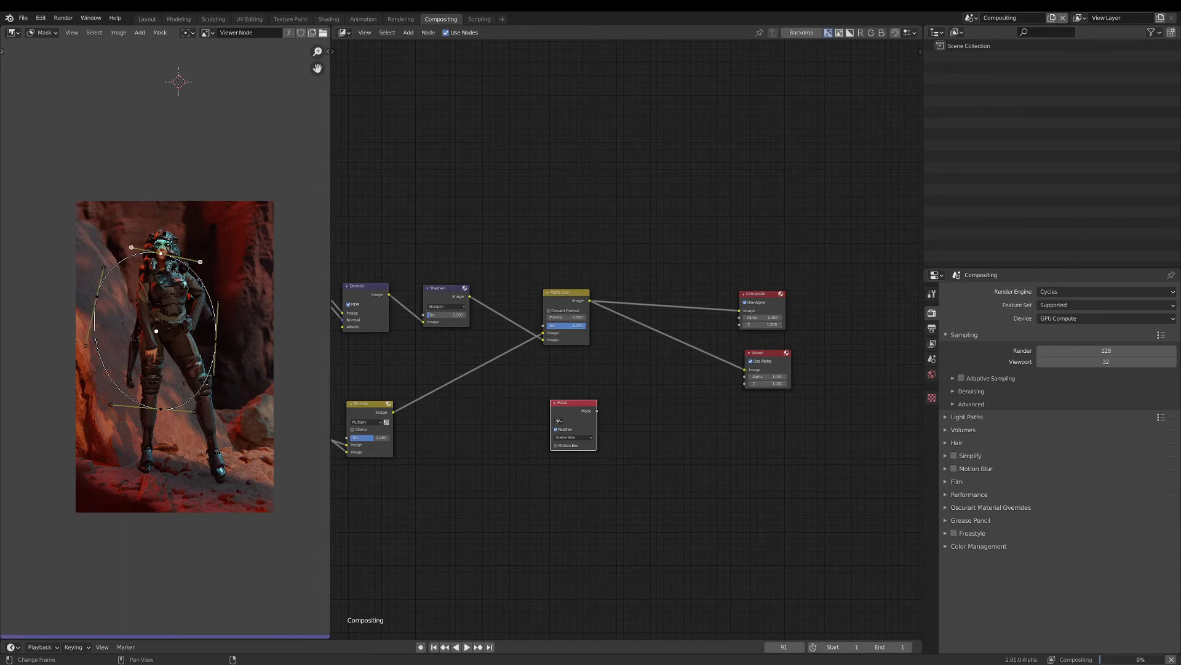
Reshape the mask into a tall oval by repositioning its upper, lower and side points to enclose the character from head to feet.
left_click_drag(162, 255, 175, 229)
left_click_drag(169, 416, 166, 492)
left_click_drag(220, 342, 270, 233)
left_click_drag(162, 230, 159, 231)
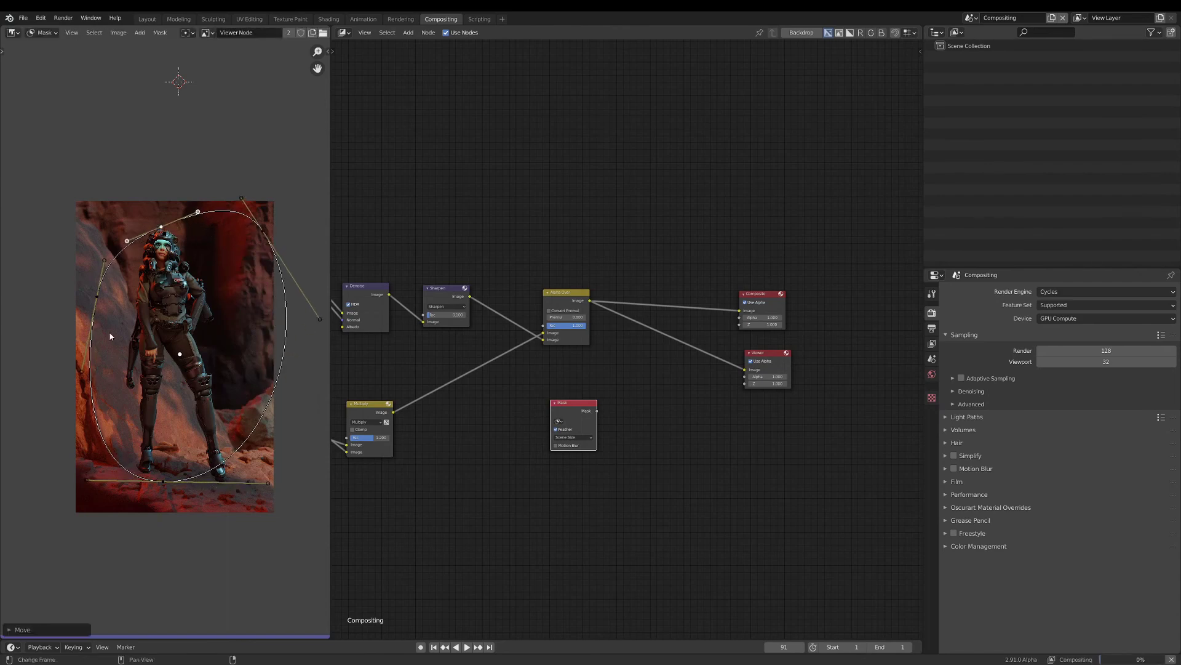
left_click_drag(98, 299, 117, 378)
left_click(117, 378)
key("g")
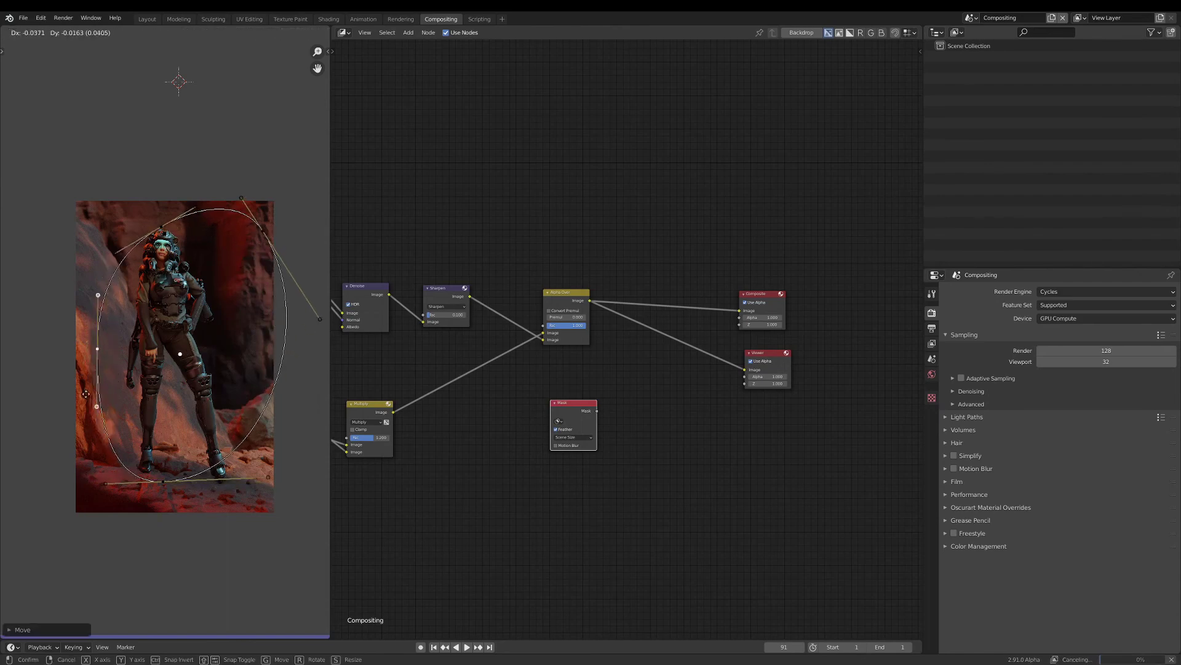
left_click(100, 409)
left_click(260, 241)
left_click_drag(259, 241, 243, 233)
Assign the drawn mask to the Mask node and return the image editor to View mode.
scroll(677, 467, "up", 2)
left_click(502, 407)
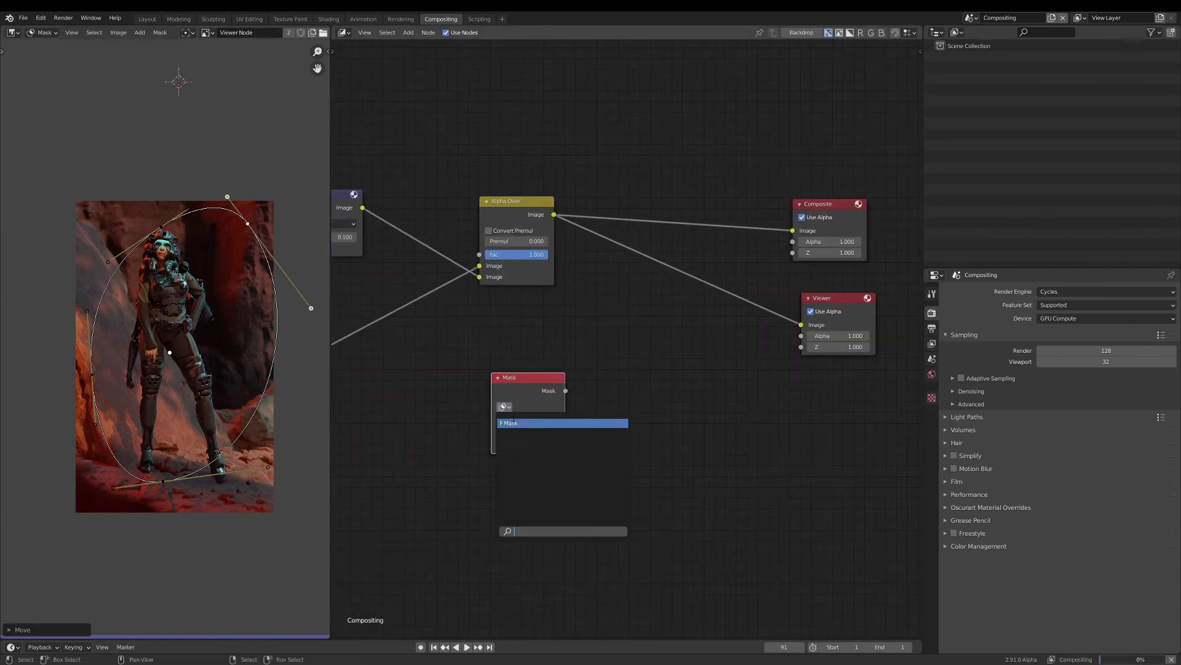
left_click(511, 416)
left_click(42, 32)
left_click(52, 44)
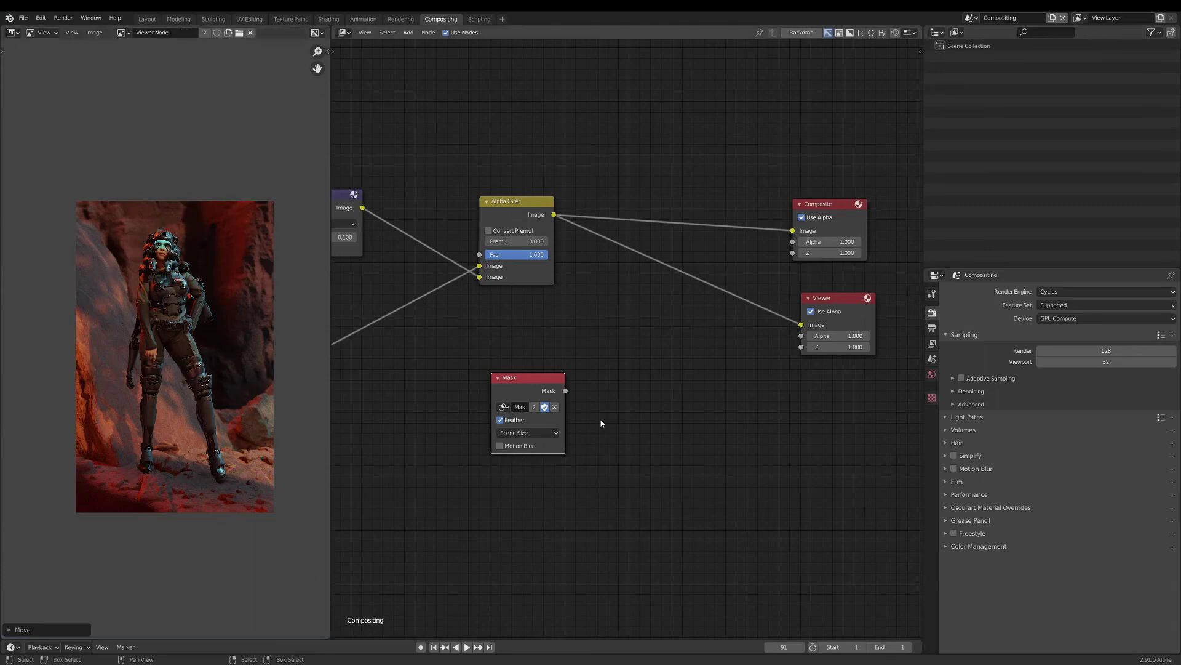
Preview the Mask node and insert a Blur node between it and the Viewer.
scroll(603, 423, "up", 1)
left_click(534, 380, "ctrl+shift")
key("shift+a")
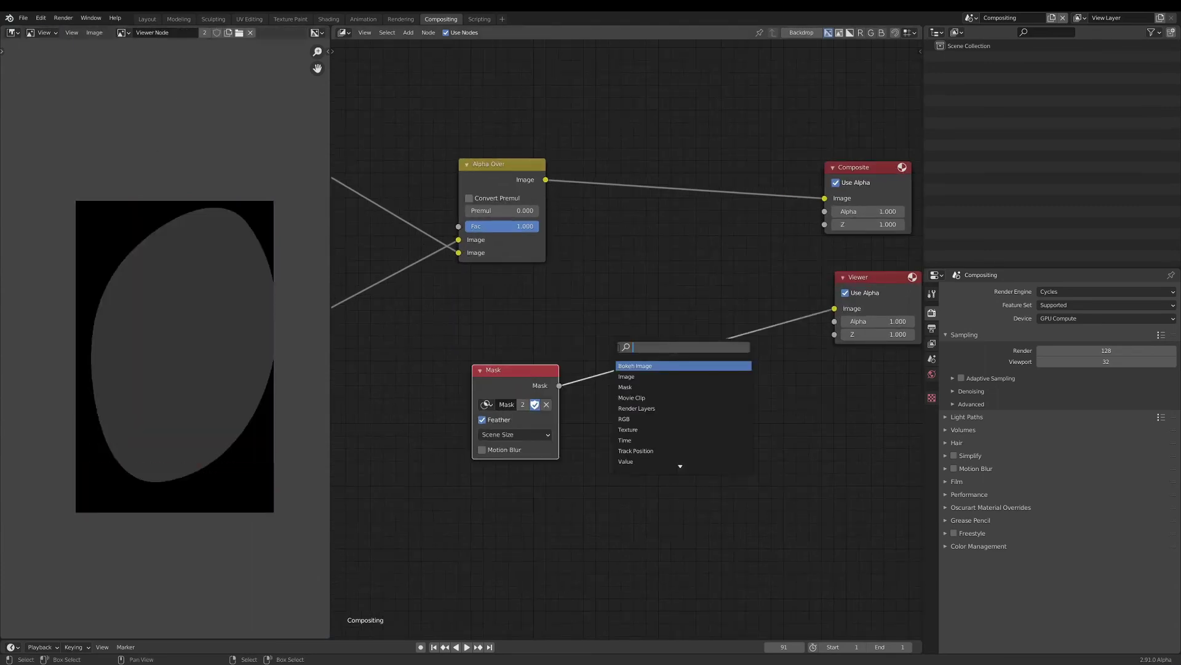
type("blur")
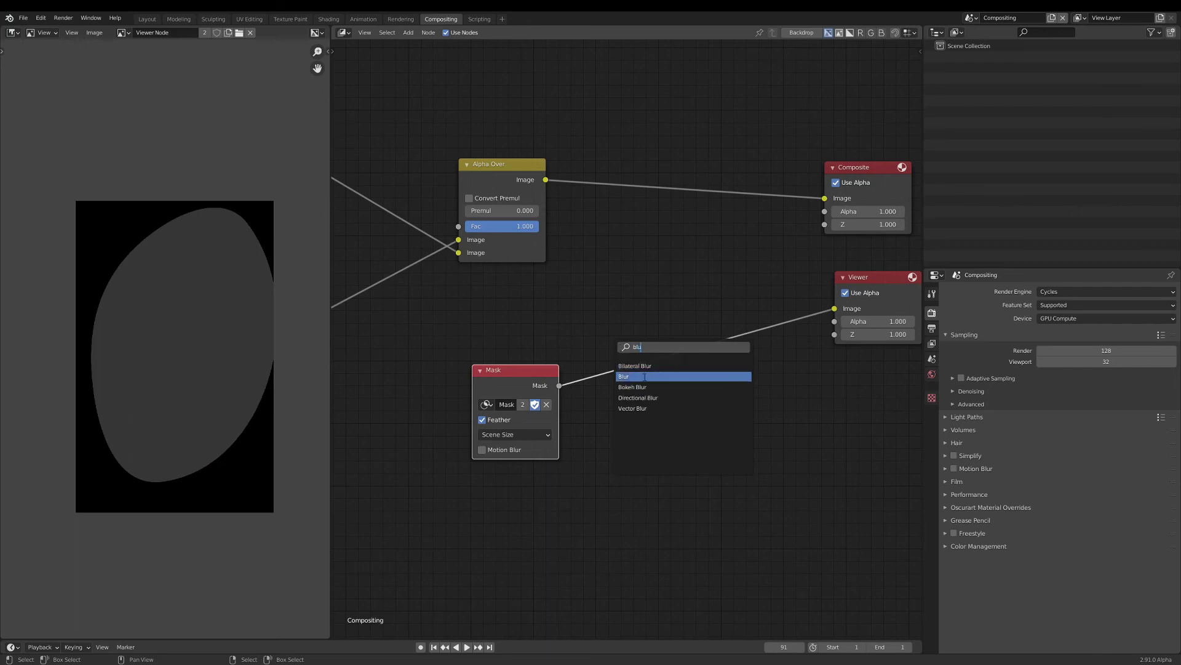
key("Return")
left_click(640, 375)
Set the Blur node to Fast Gaussian, Relative, Y aspect correction and 27.273% in X and Y, and place it beside the Mask node.
left_click(652, 384)
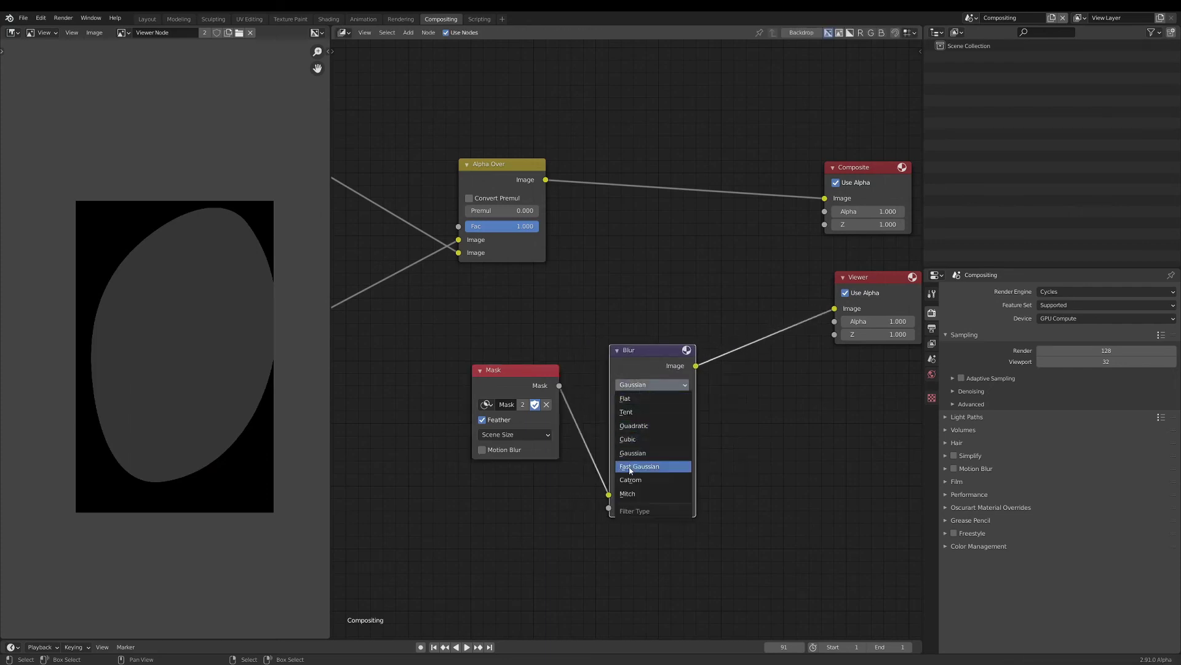
left_click(643, 461)
left_click(634, 398)
left_click(648, 426)
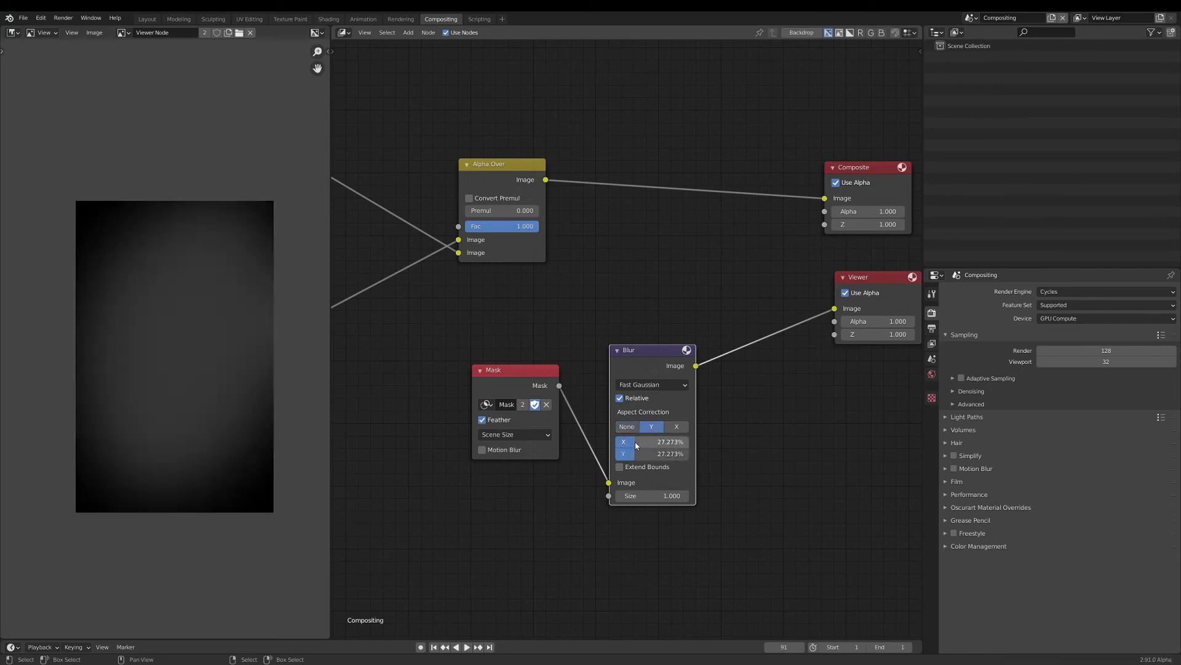
left_click_drag(637, 353, 501, 376)
mouse_move(600, 375)
left_mouse_down()
mouse_move(552, 376)
mouse_move(610, 360)
left_mouse_up()
scroll(615, 312, "down", 3)
key("shift+a")
left_click(669, 314)
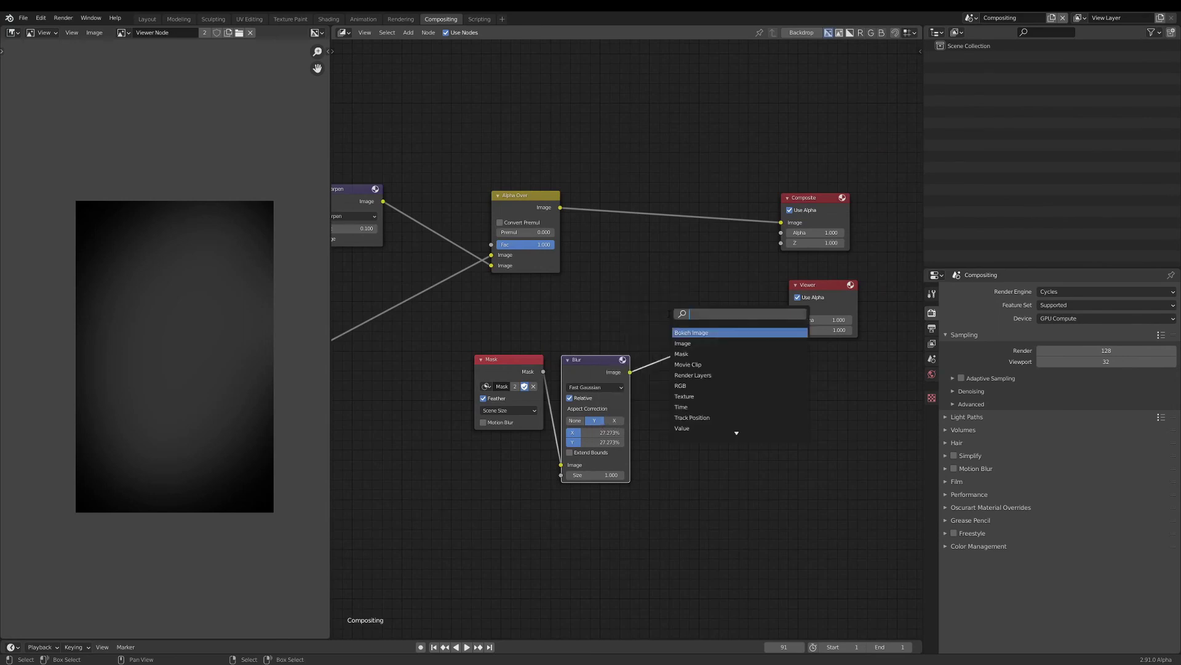
type("mi")
left_click(684, 333)
left_click(651, 326)
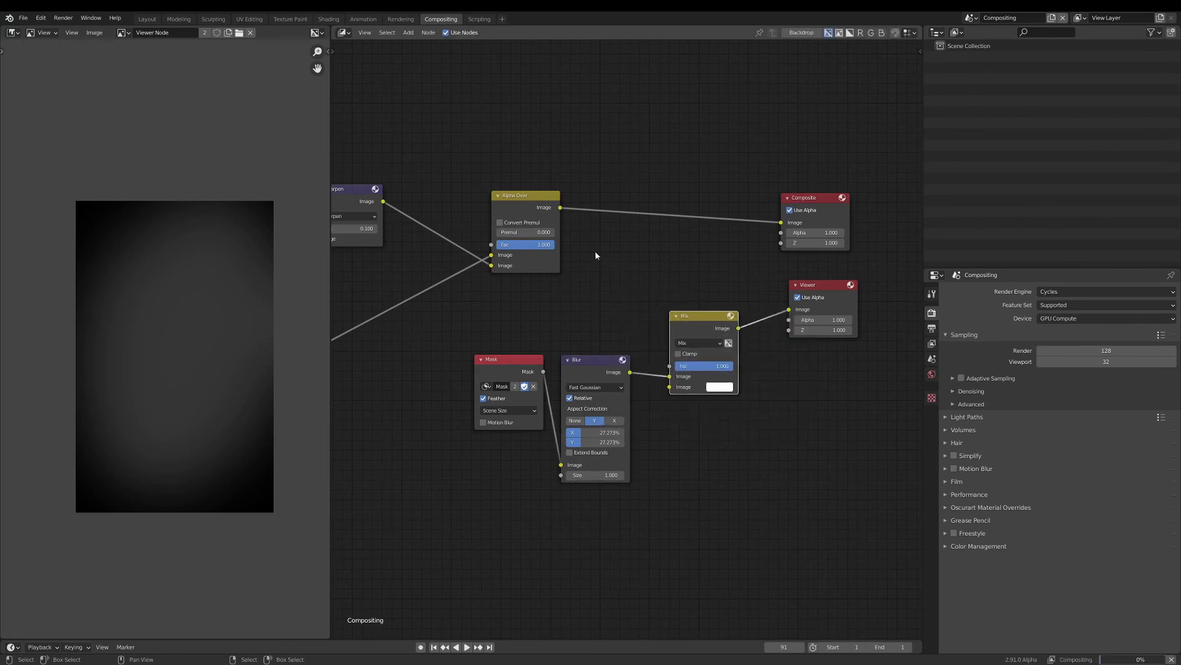
mouse_move(551, 214)
left_mouse_down()
mouse_move(593, 257)
mouse_move(582, 200)
mouse_move(562, 198)
left_mouse_up()
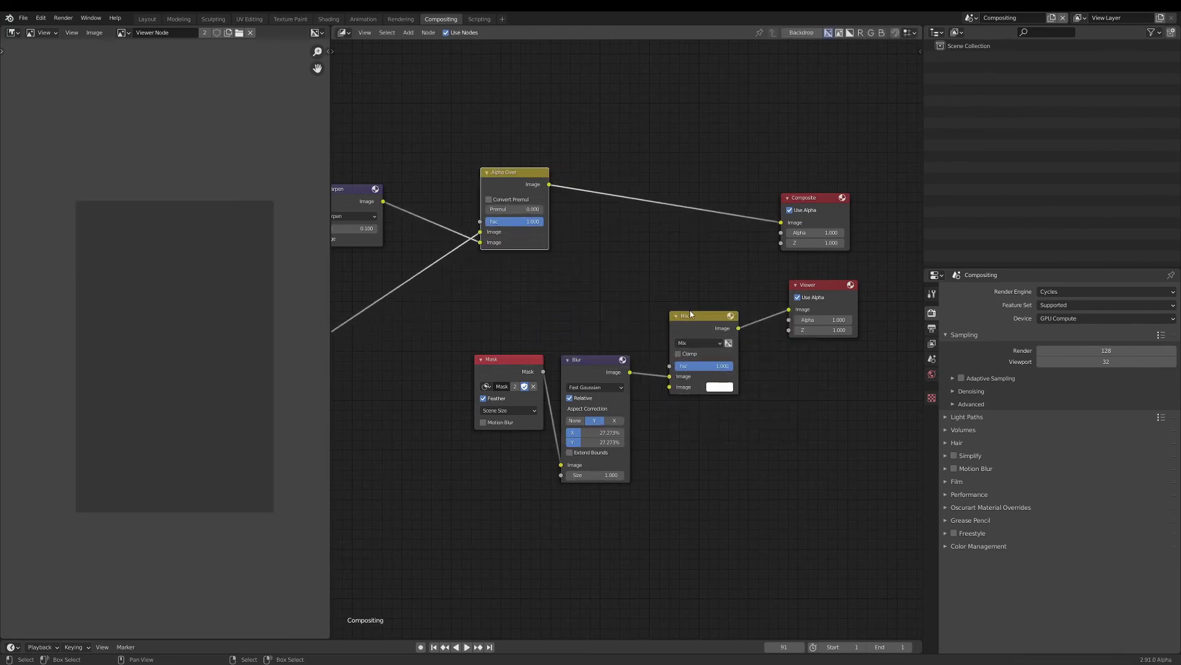
left_click(692, 315)
key("x")
Shift the Mask and Blur nodes aside and insert a Color Correction node between Alpha Over and Composite.
left_click_drag(434, 328, 653, 429)
left_click_drag(599, 366, 564, 368)
key("shift+a")
left_click(631, 305)
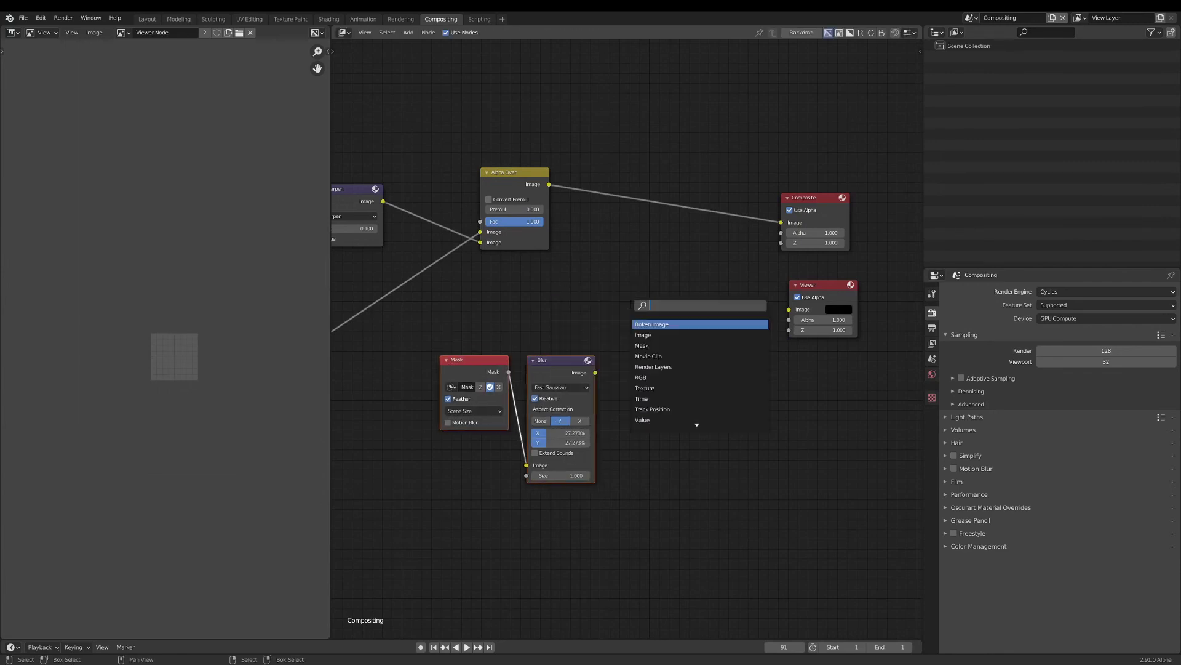
type("colo")
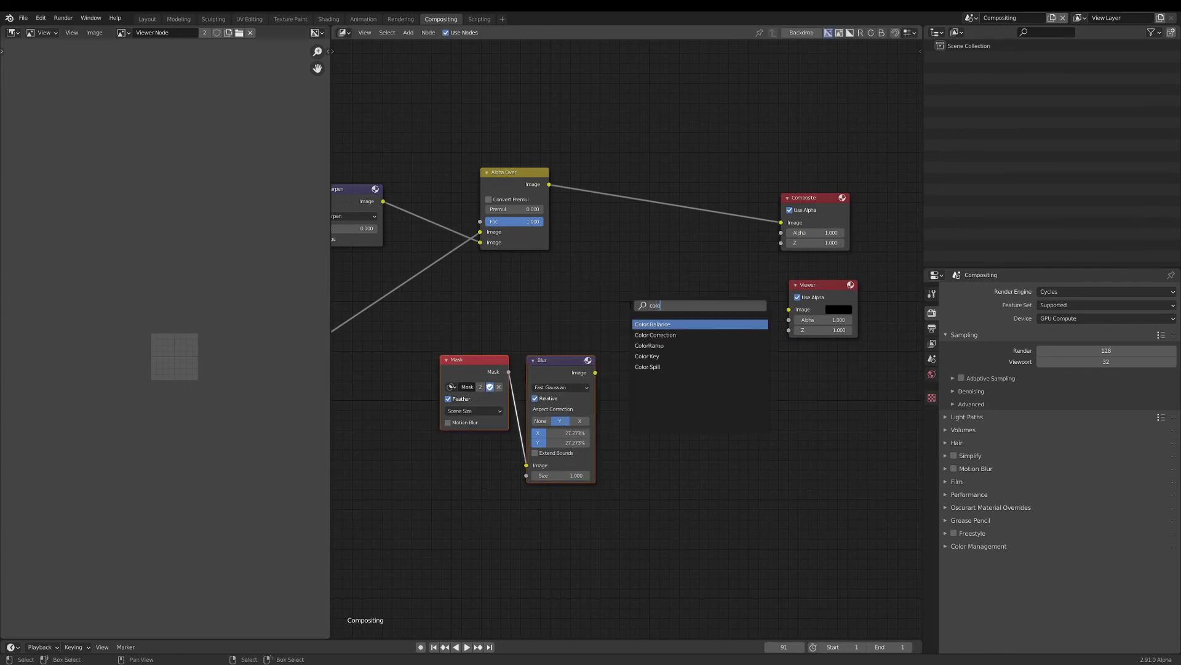
key("Down")
key("Return")
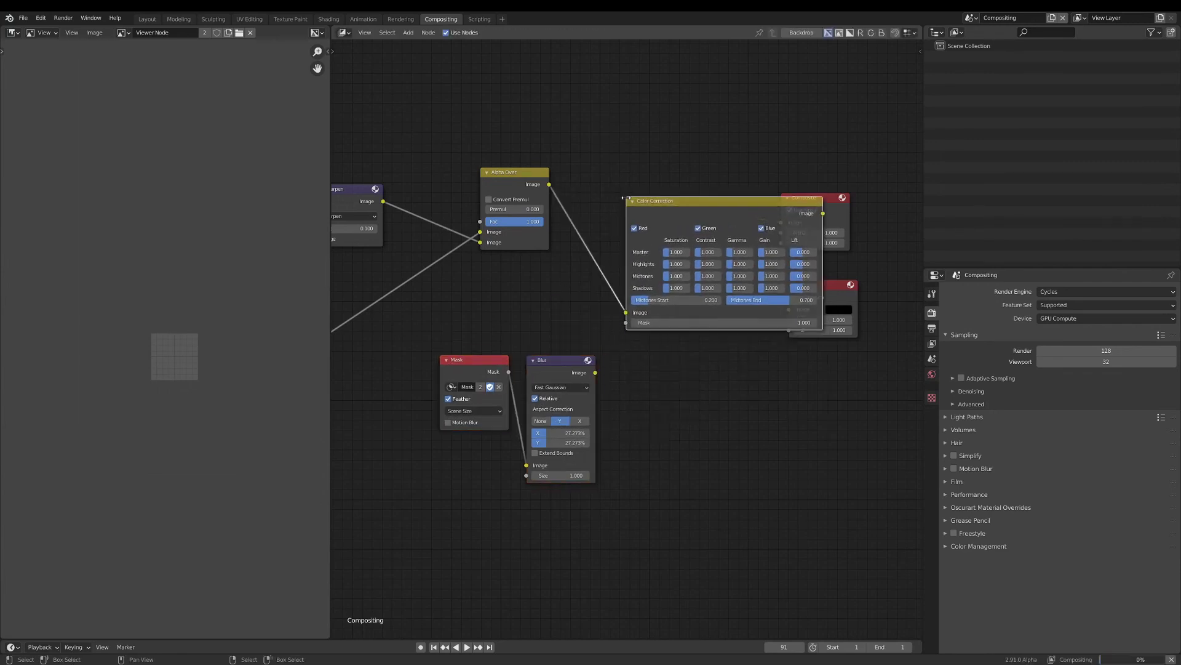
left_click(626, 199)
Connect the Blur output to the Color Correction node's Mask input and preview that node in the Viewer.
left_click_drag(596, 372, 633, 323)
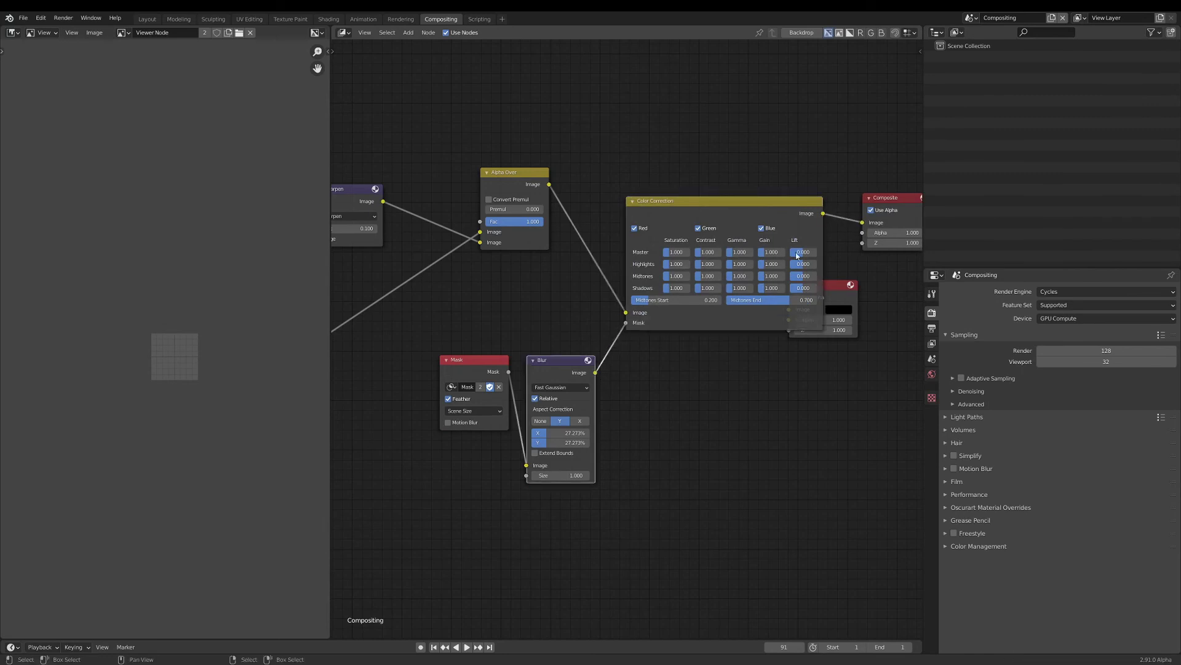
left_click(715, 212, "ctrl+shift")
middle_click_drag(715, 211, 638, 213)
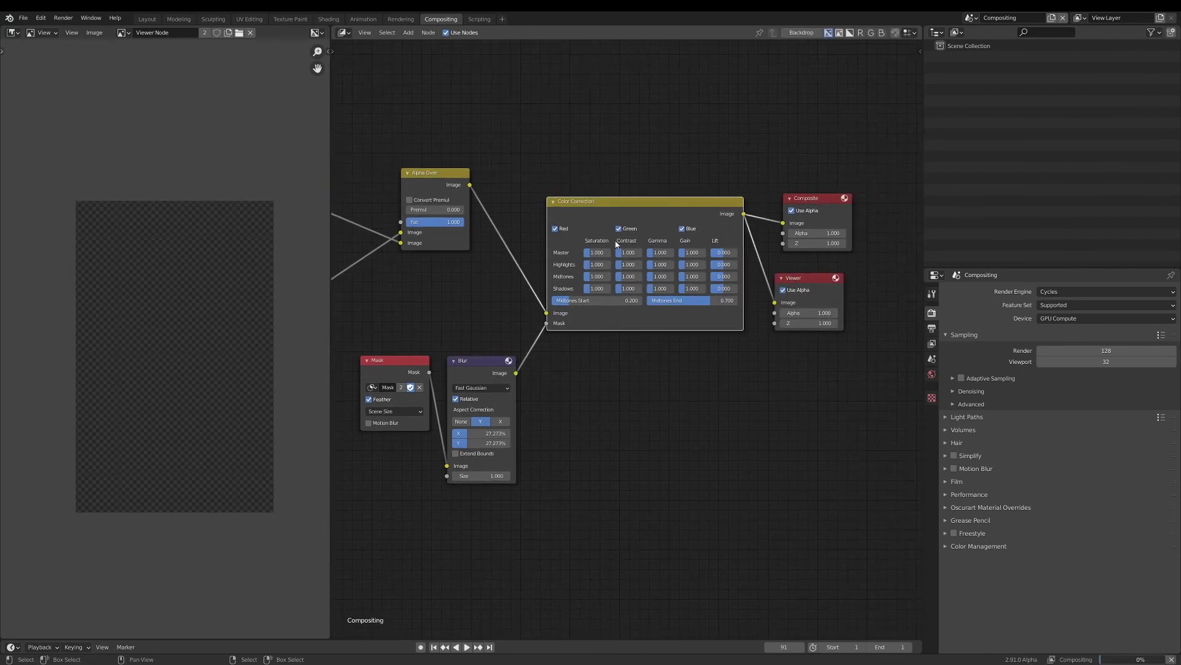
Lower the Color Correction node's master gain to 0.588.
left_click(394, 363)
left_click(471, 375, "shift")
scroll(688, 267, "up", 2)
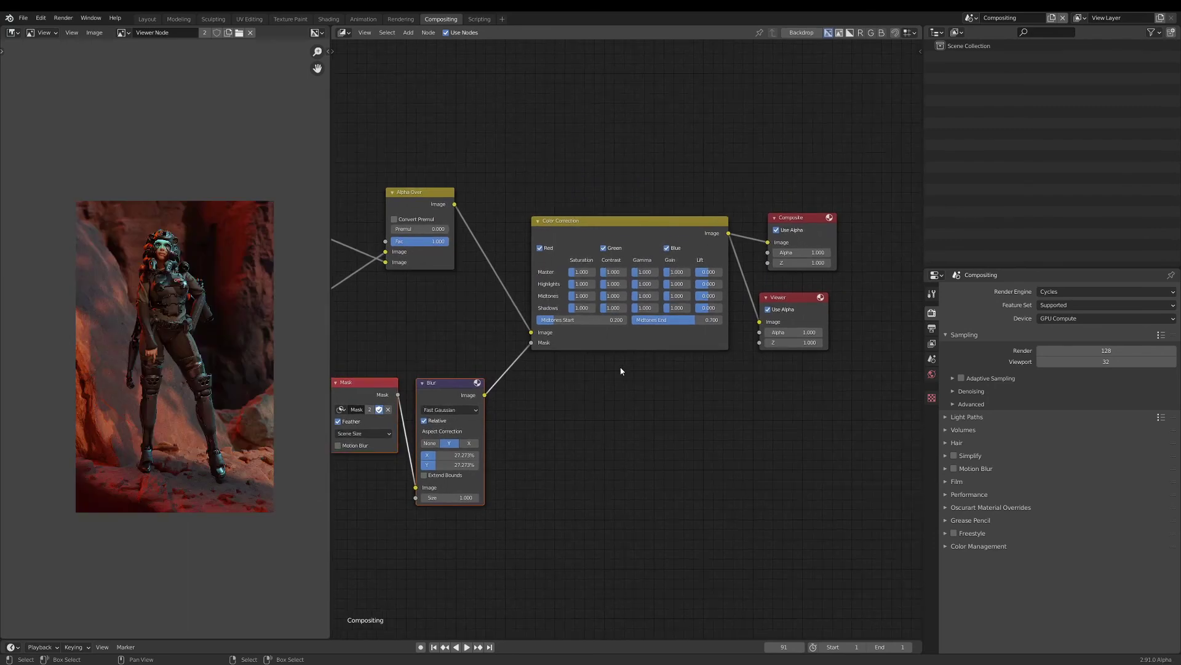
left_click_drag(682, 269, 668, 271)
middle_click_drag(555, 422, 787, 390)
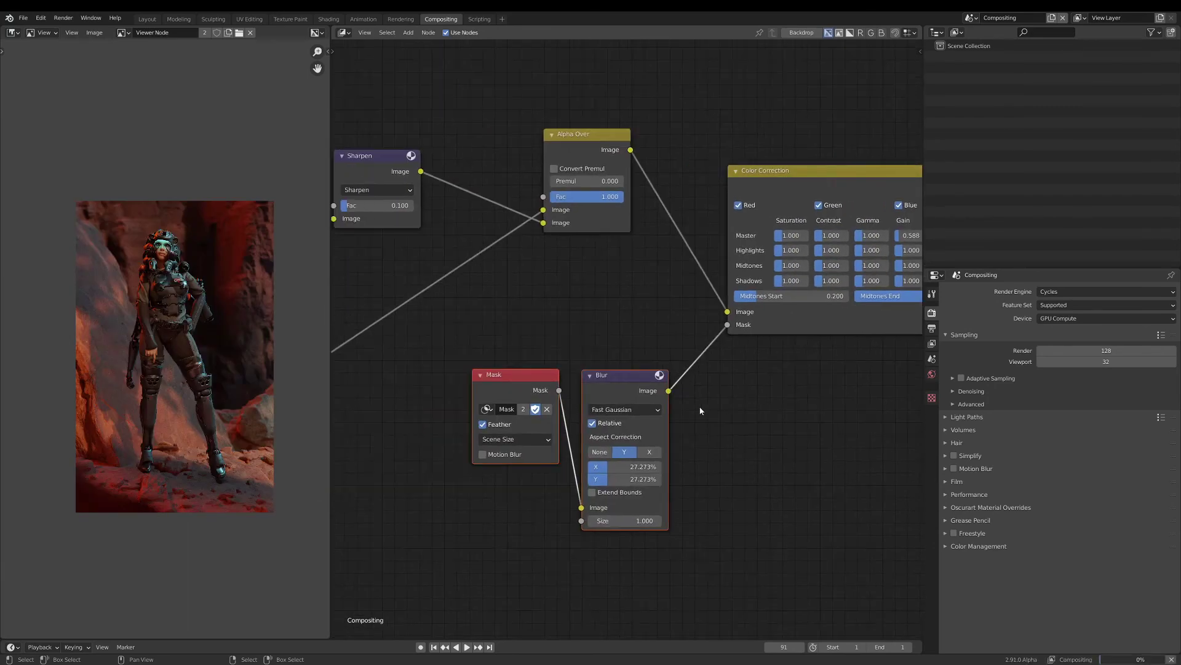
scroll(695, 411, "down", 2)
middle_click_drag(812, 296, 684, 301)
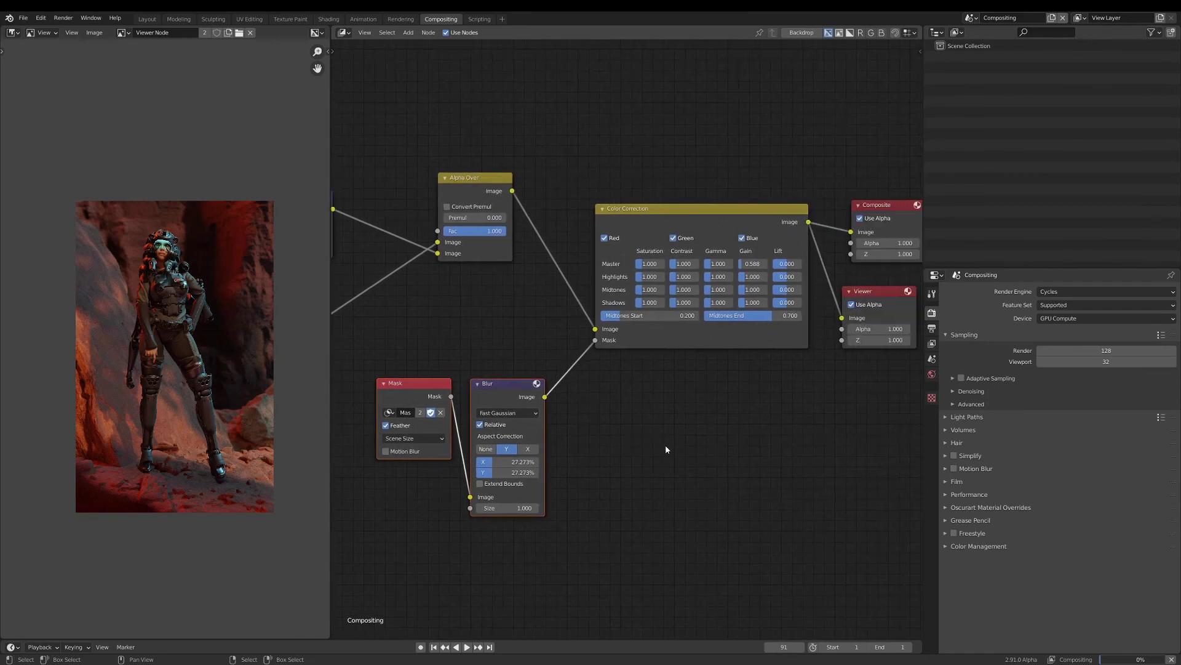
scroll(486, 397, "up", 2)
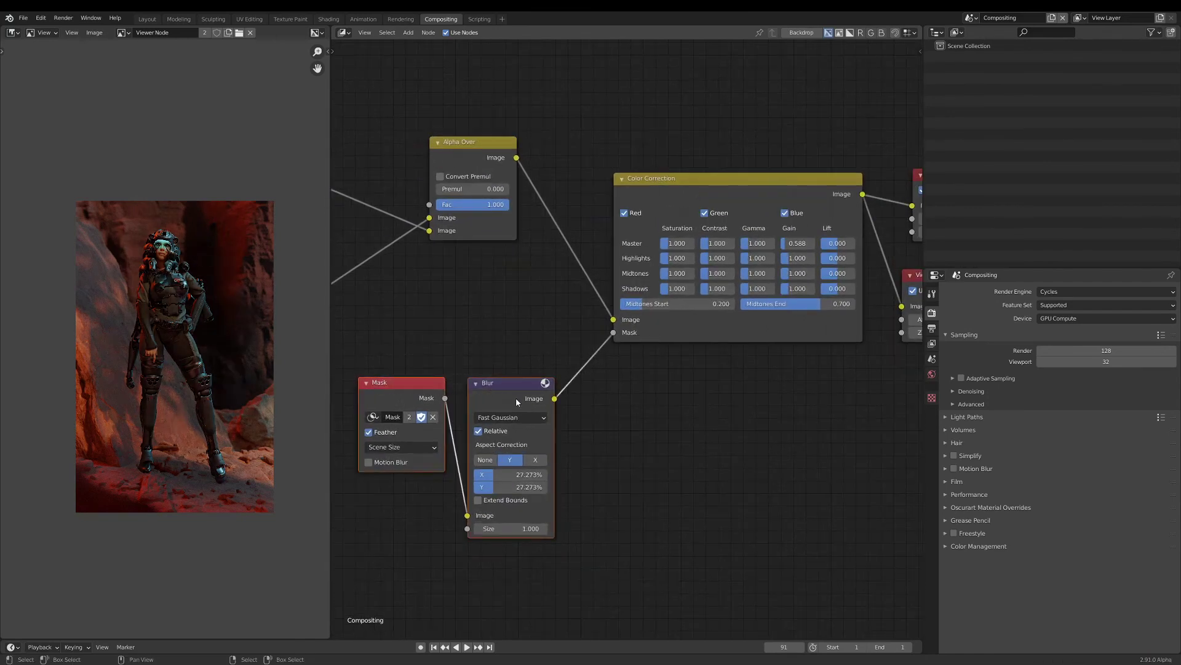
Move the Mask and Blur nodes farther from Color Correction and insert an Invert node between Blur and Color Correction.
key("g")
left_click(480, 403)
middle_click_drag(627, 448, 671, 443)
left_click(664, 443)
scroll(664, 440, "down", 1)
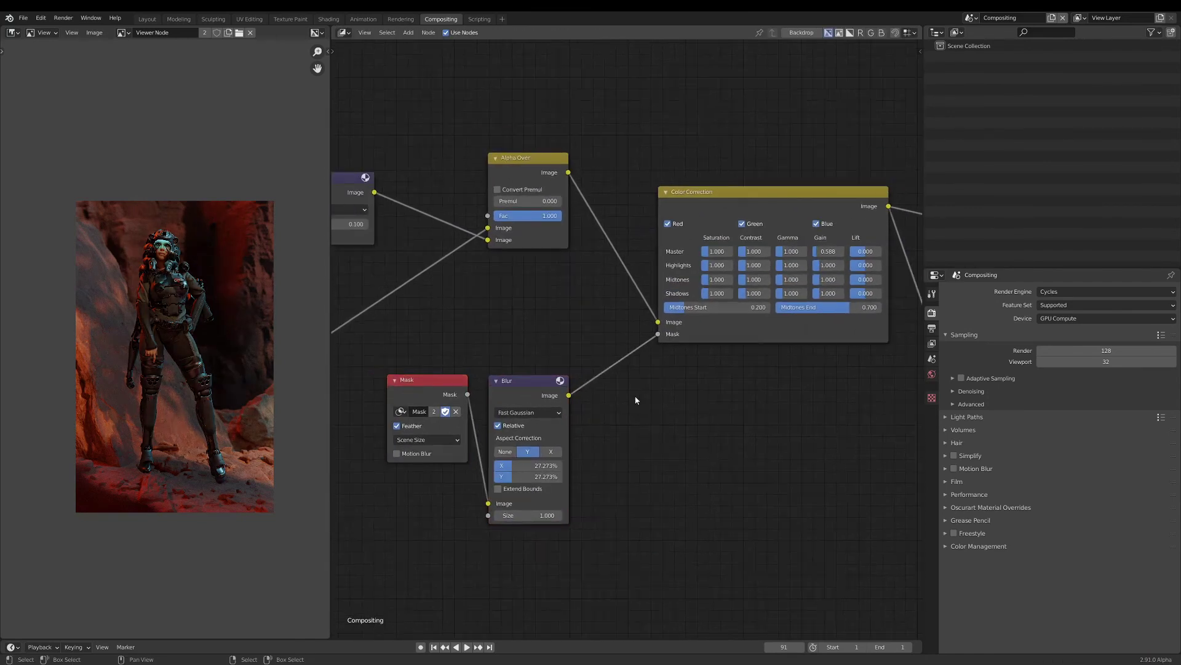
key("shift+a")
left_click(634, 398)
type("inv")
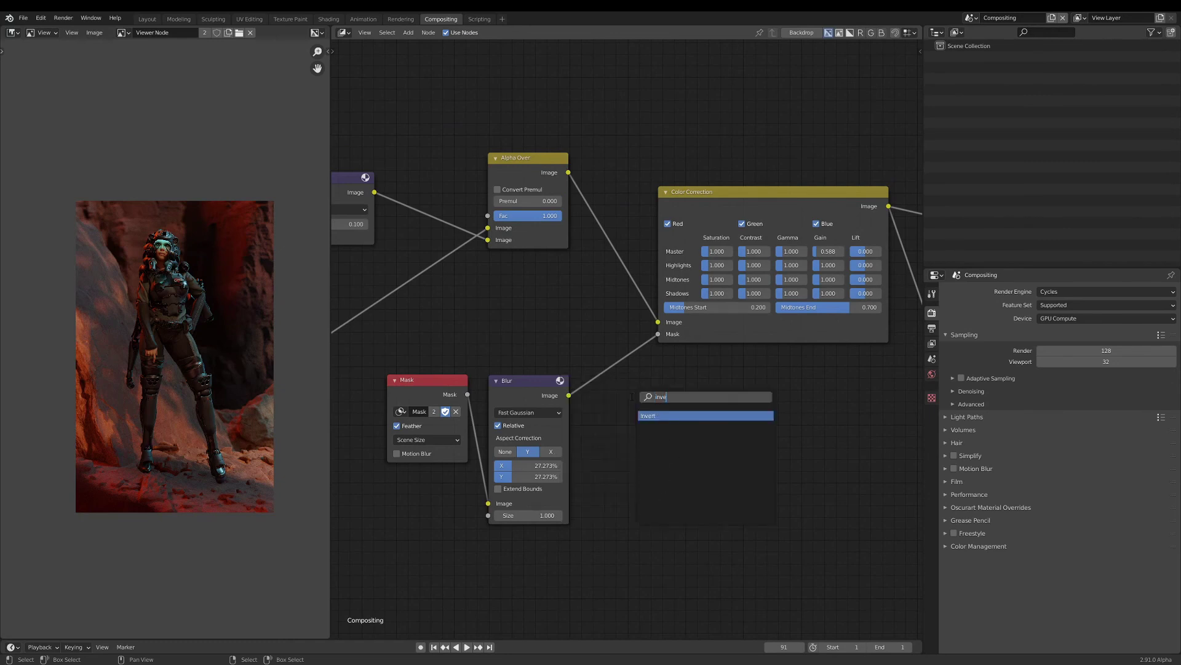
type("e")
key("Return")
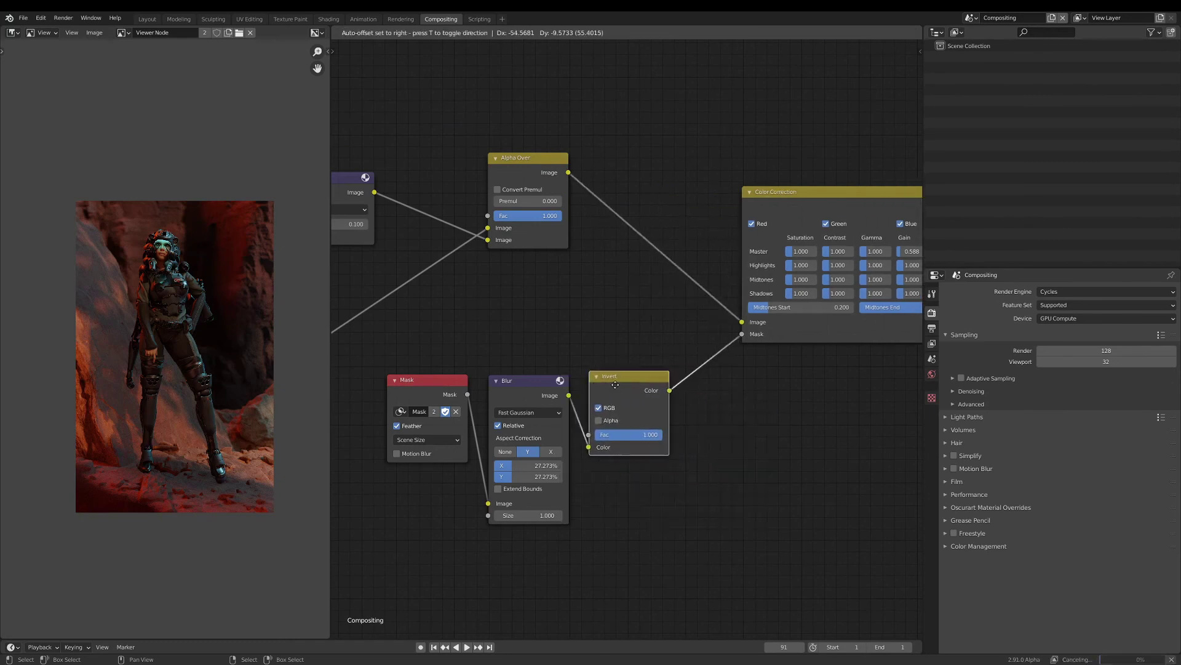
left_click(618, 388)
Move the Composite and Viewer nodes together to restore space beside the Color Correction node.
scroll(665, 401, "down", 2)
middle_click_drag(714, 401, 601, 396)
middle_click_drag(755, 406, 573, 402)
left_click_drag(682, 191, 747, 383)
key("g")
left_click(799, 329)
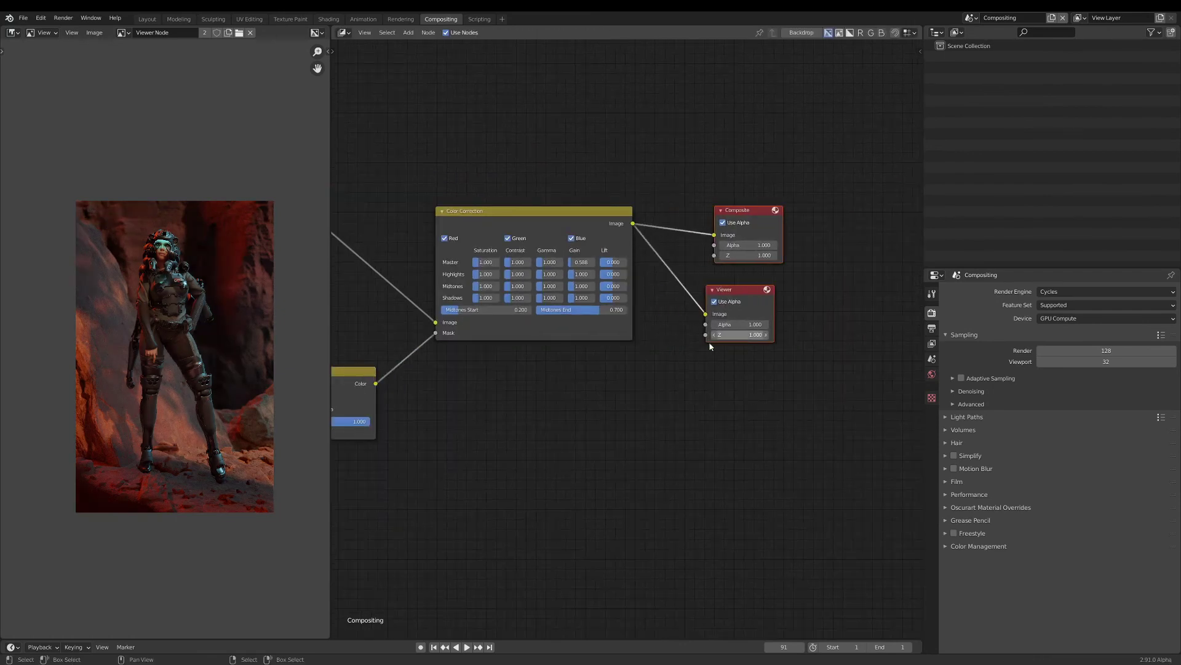
Set the Color Correction node's master gain to 0.25 and inspect the character in the composite.
scroll(566, 369, "up", 4)
left_click(662, 235)
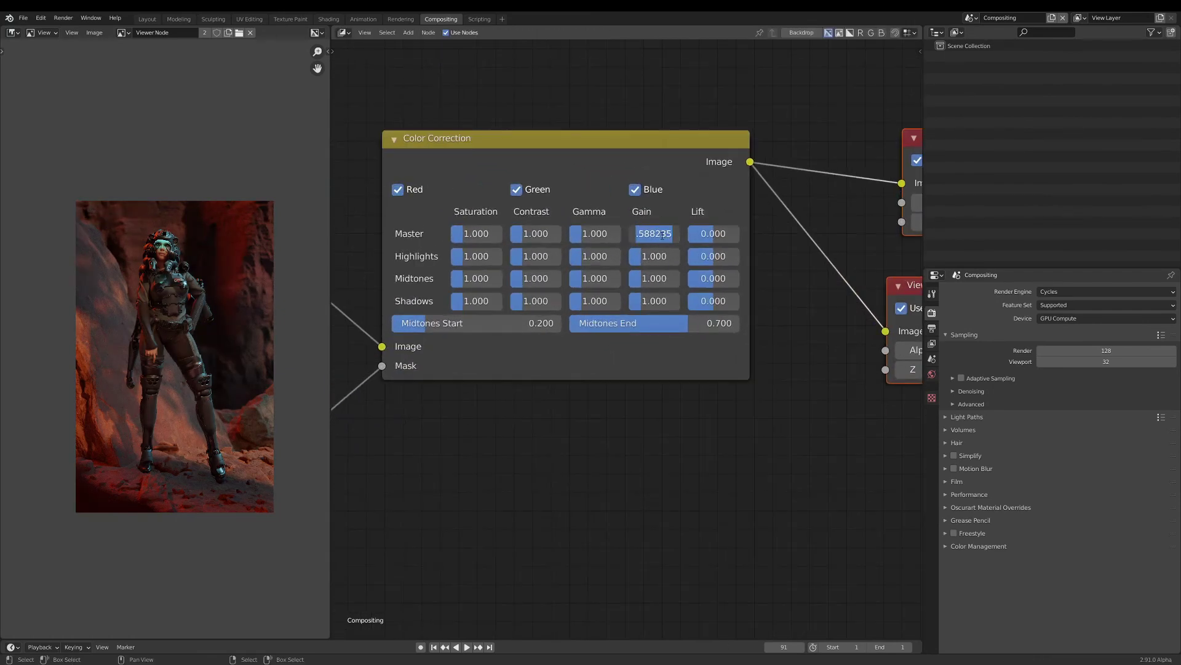
type("0.25")
key("Return")
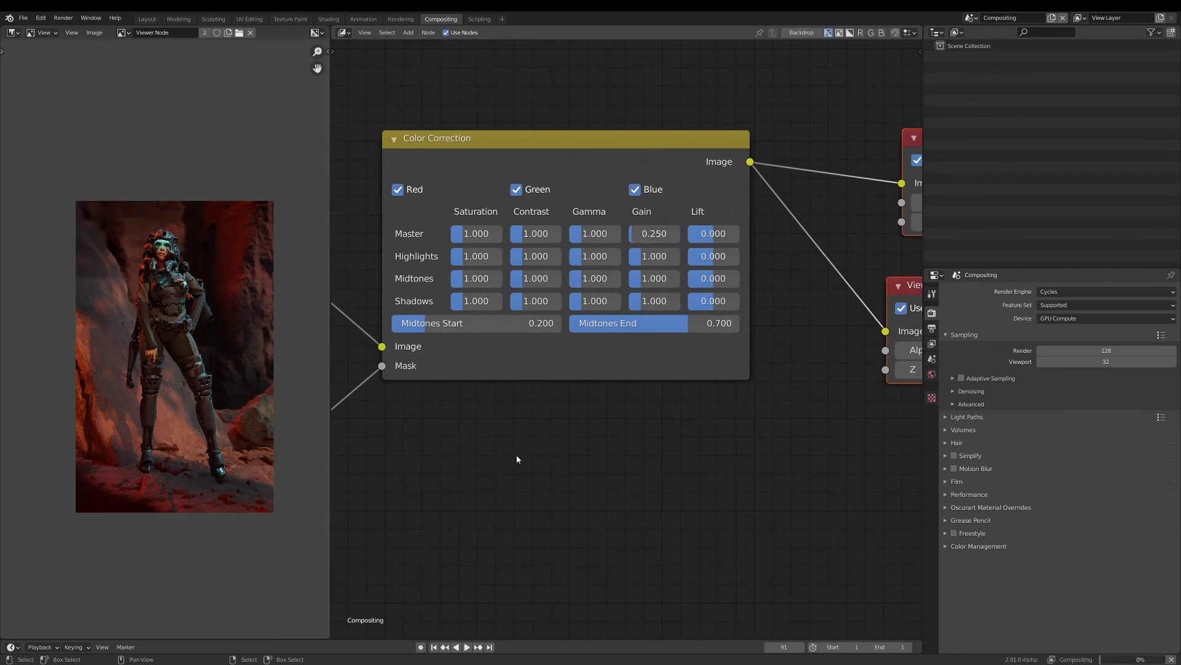
scroll(179, 256, "up", 2)
middle_click_drag(177, 247, 181, 203)
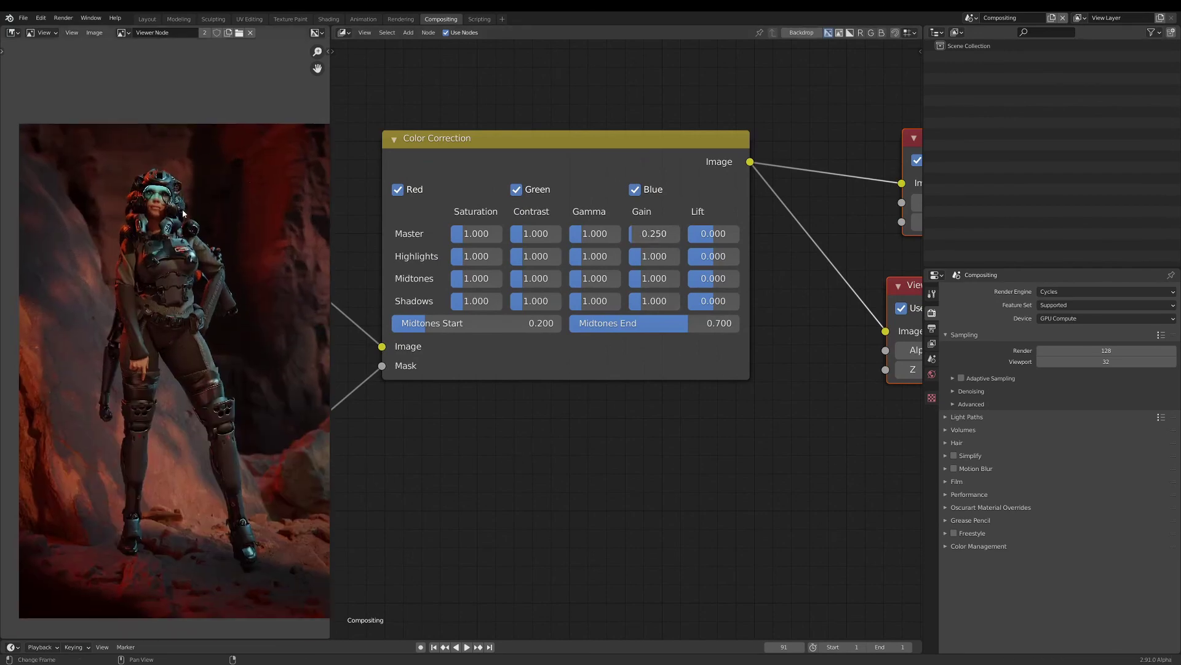
Switch the image editor to Mask mode and raise the oval mask's two upper points above the character's head.
scroll(540, 453, "down", 8)
middle_click_drag(458, 455, 741, 432)
scroll(562, 447, "up", 1)
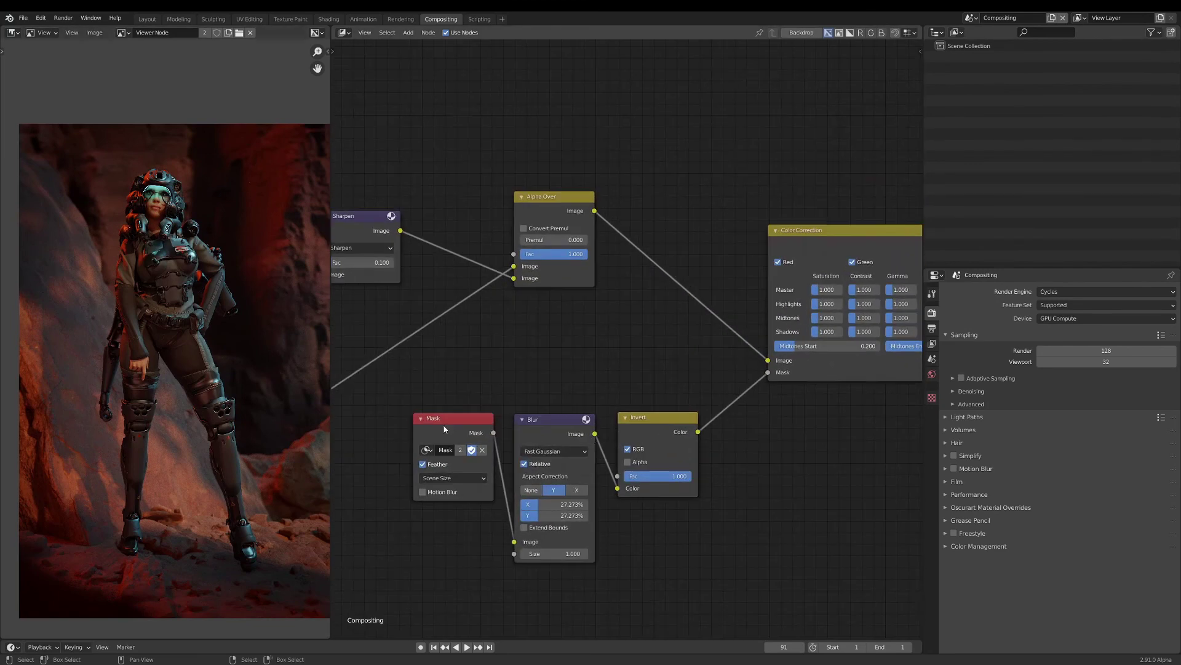
left_click(44, 32)
left_click(46, 69)
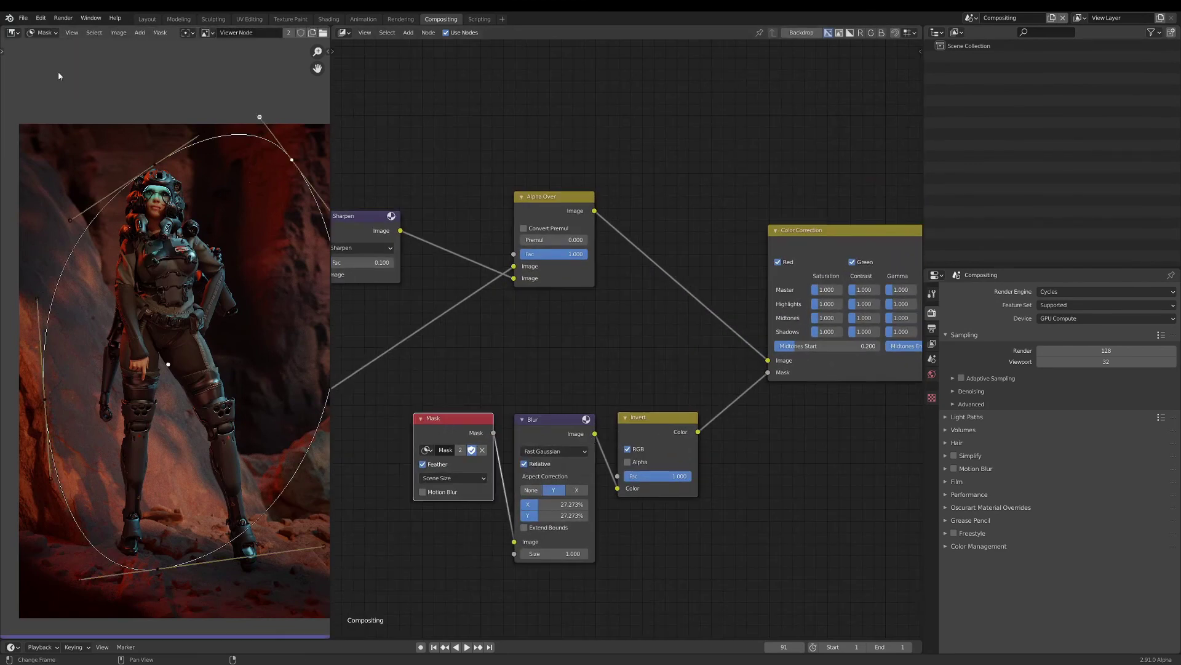
key("g")
left_click(131, 158)
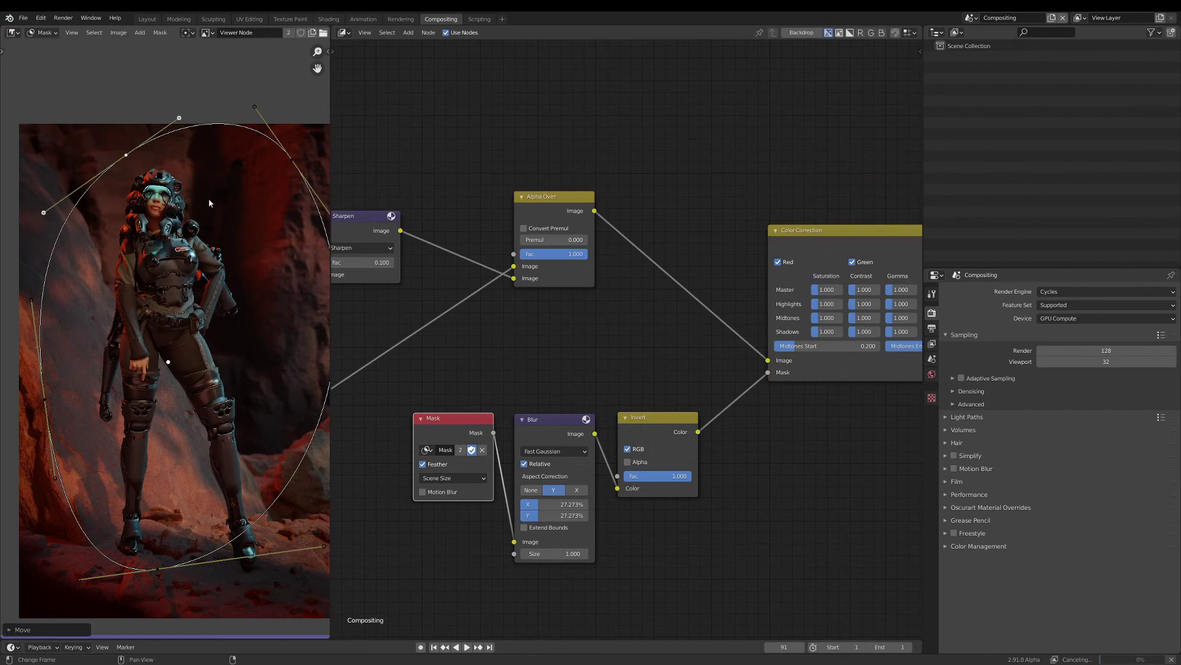
middle_click_drag(252, 232, 204, 238)
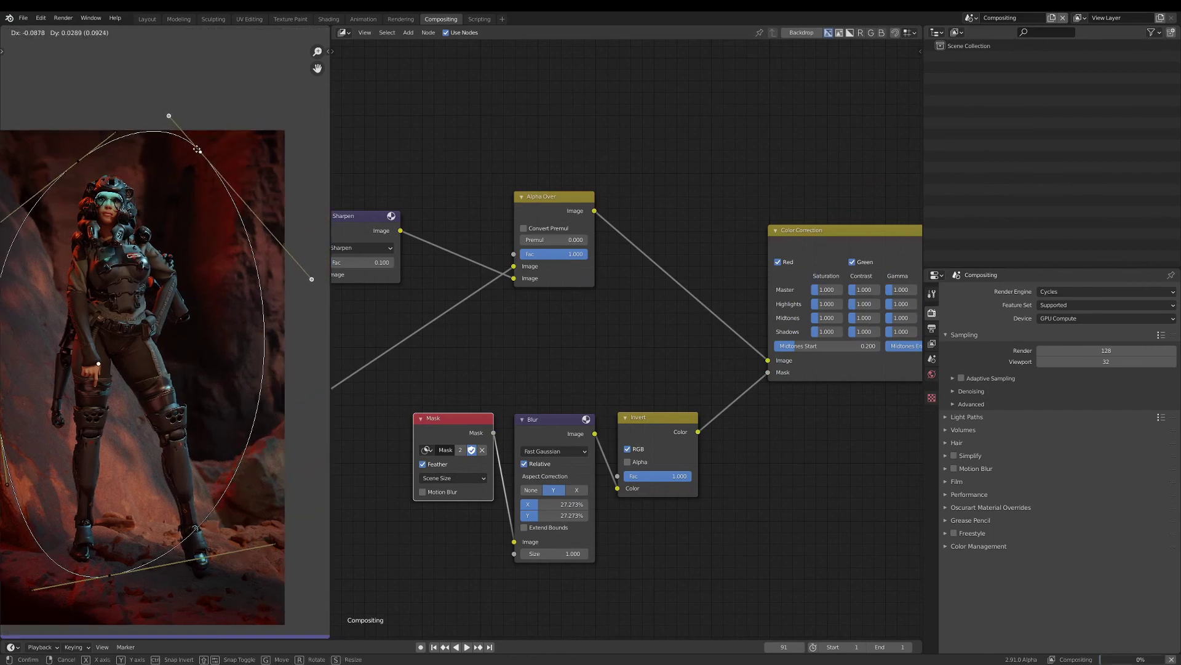
scroll(210, 338, "down", 3)
middle_click_drag(210, 338, 246, 335)
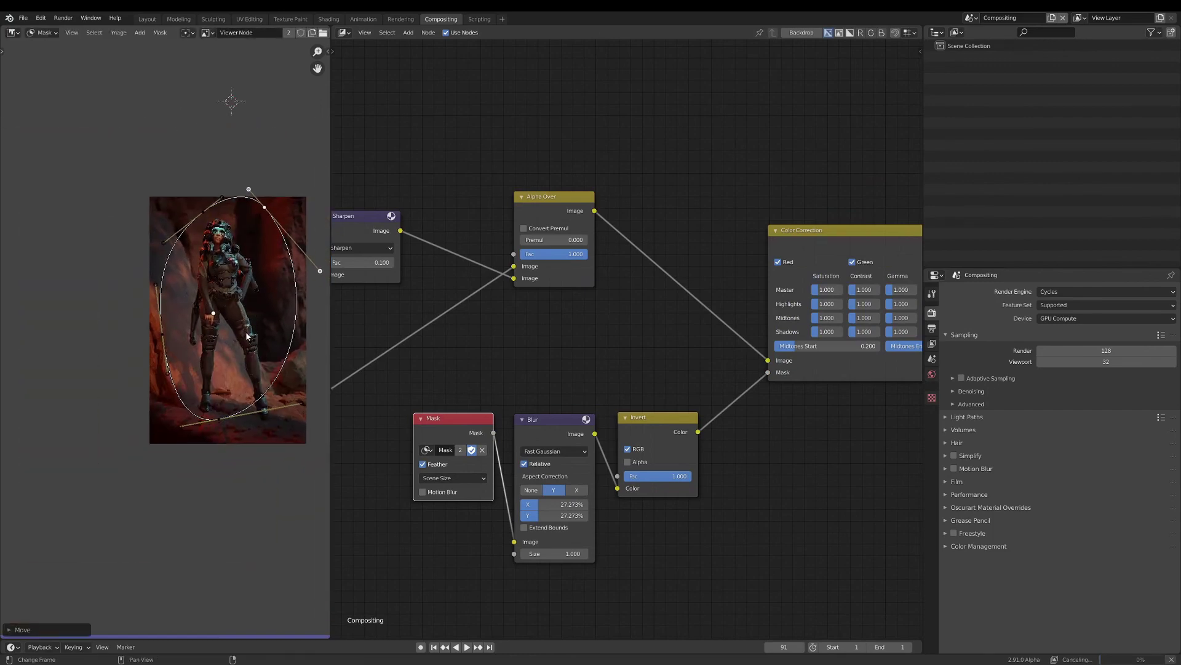
scroll(227, 242, "up", 2)
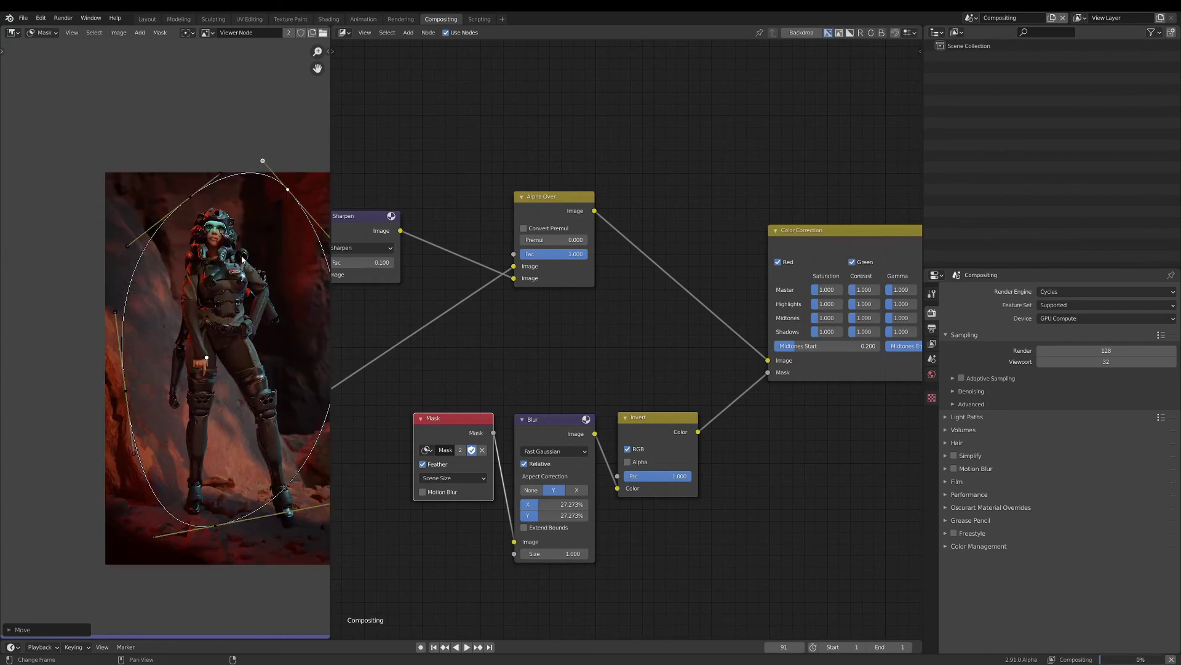
scroll(268, 313, "down", 2)
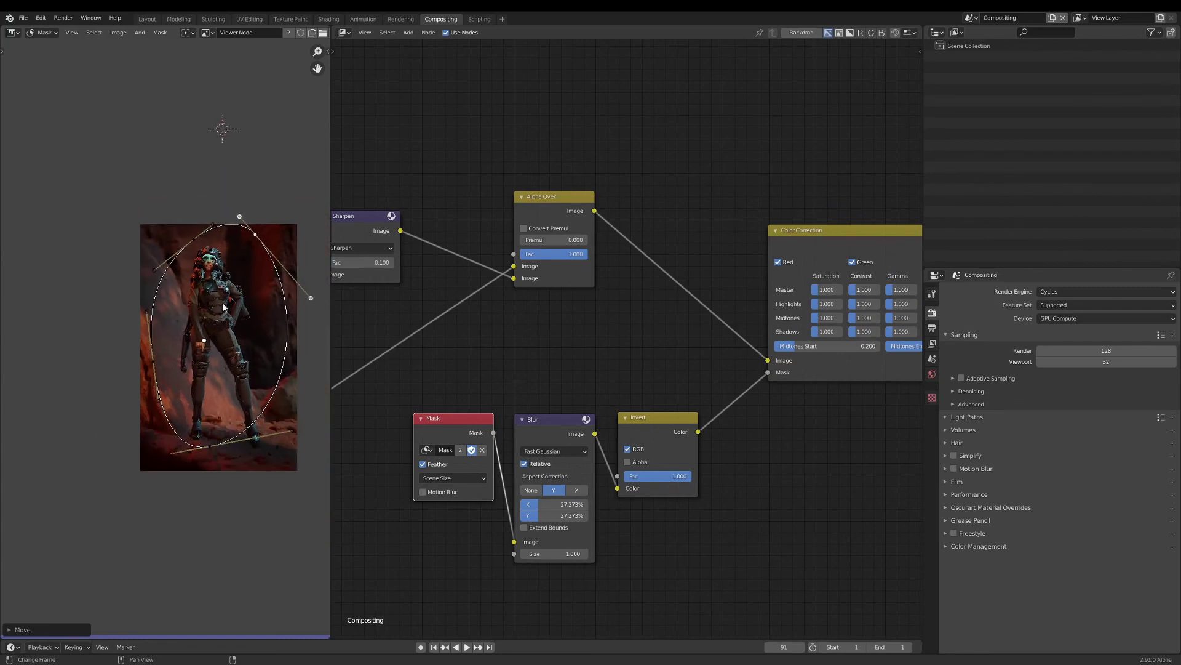
Return the image editor to View mode and check the whole composite image.
left_click(41, 32)
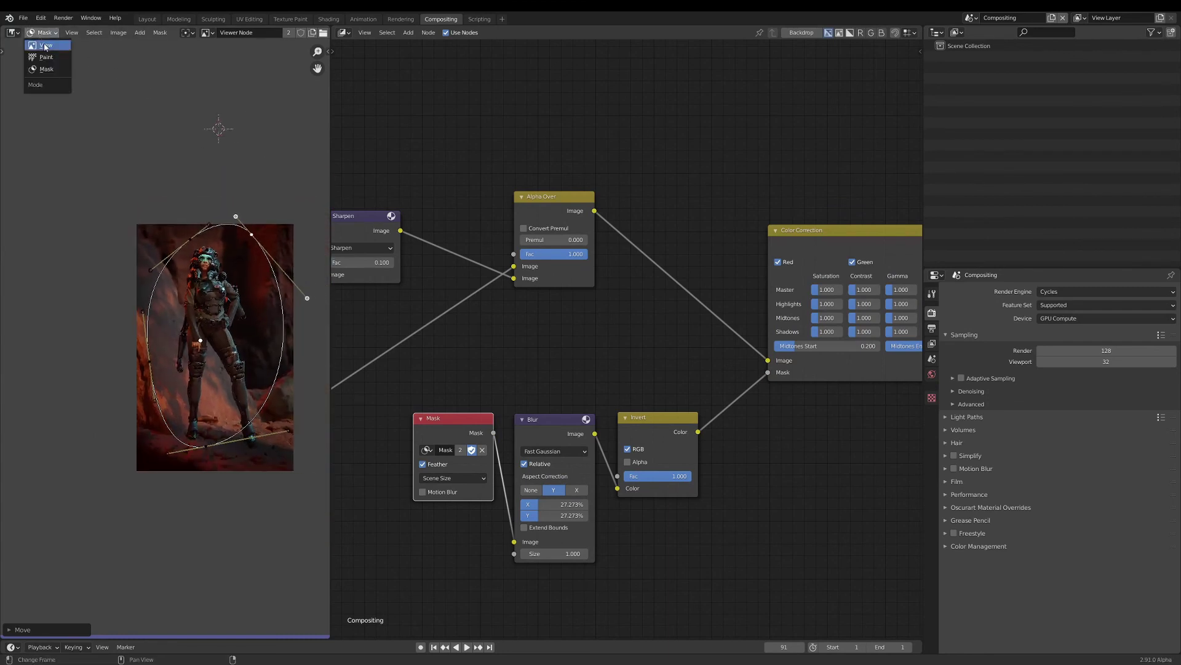
left_click(39, 43)
scroll(471, 373, "down", 1)
scroll(265, 331, "up", 2)
middle_click_drag(263, 332, 242, 325)
scroll(242, 324, "down", 2)
Move the character's Image and Denoise nodes away from the Sharpen node to open a gap after Denoise.
mouse_move(577, 361)
middle_mouse_down()
mouse_move(465, 364)
mouse_move(580, 380)
middle_mouse_up()
scroll(603, 374, "down", 4)
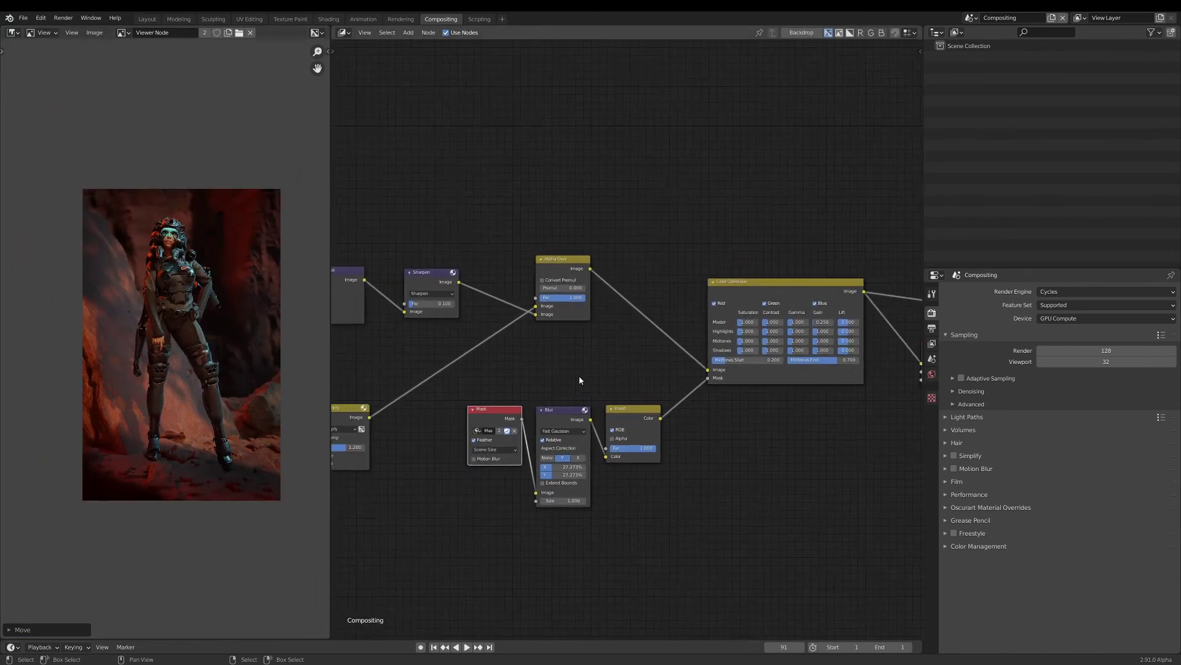
scroll(580, 380, "down", 4)
middle_click_drag(499, 371, 750, 381)
left_click_drag(572, 295, 516, 274)
left_click_drag(650, 314, 591, 296)
scroll(662, 290, "up", 2)
key("shift+a")
key("s")
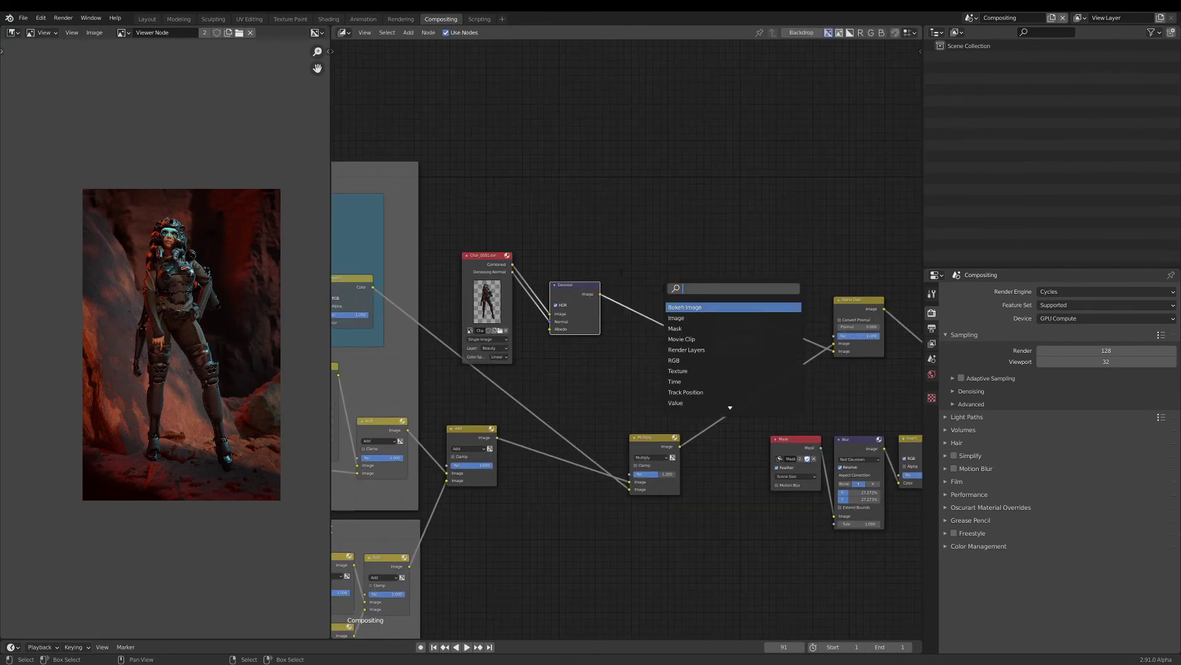
key("Escape")
Move the Composite and Viewer nodes farther from Color Correction to make room for another node.
scroll(628, 280, "down", 4)
middle_click_drag(682, 310, 481, 289)
scroll(763, 302, "up", 3)
middle_click_drag(867, 283, 742, 280)
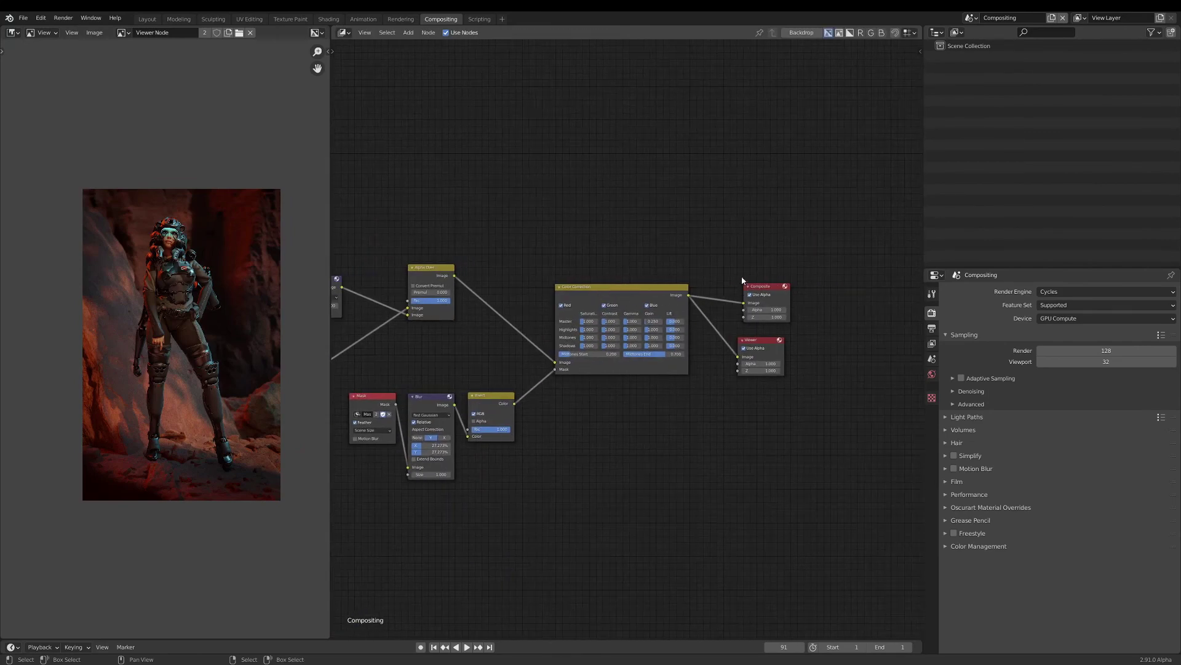
left_click_drag(733, 260, 858, 362)
middle_click_drag(738, 345, 632, 347)
Insert a Glare node between Color Correction and the Viewer, and connect its output to the Composite node as well.
key("shift+a")
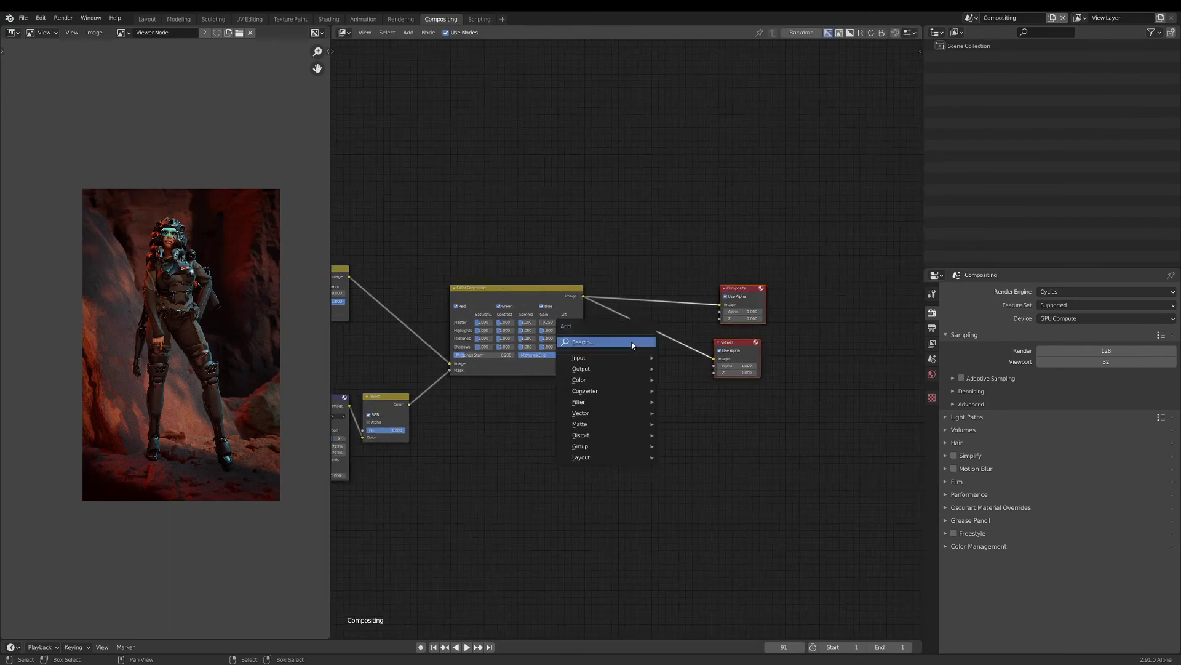
left_click(632, 342)
type("glare")
key("Return")
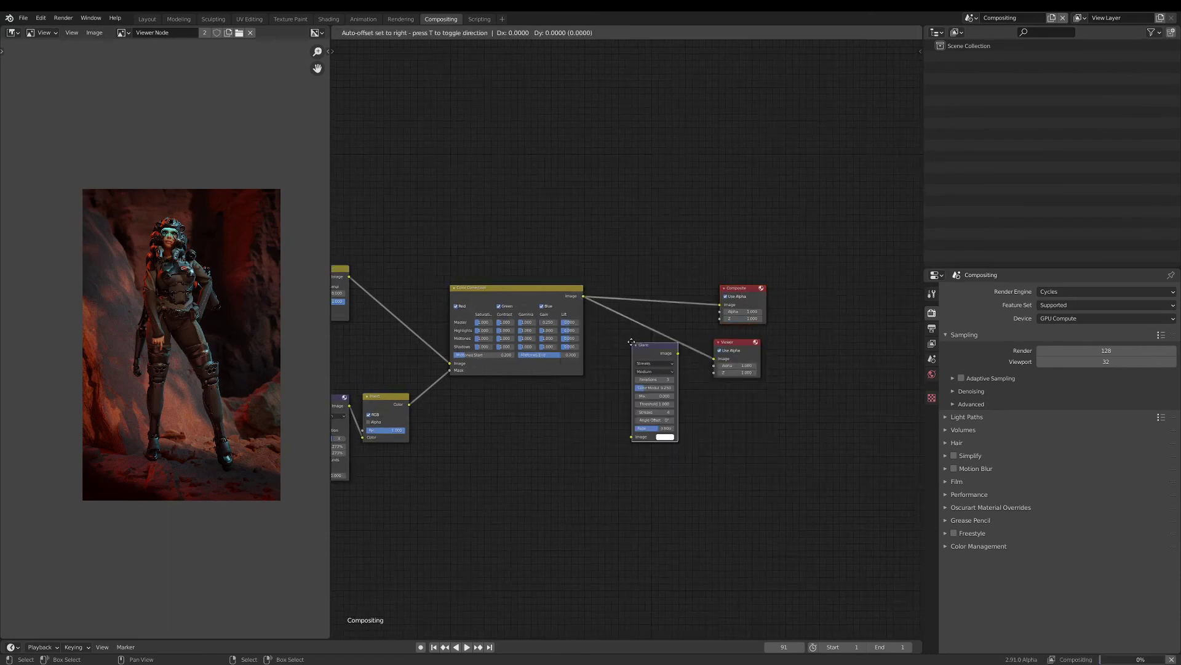
scroll(659, 330, "up", 2)
left_click(619, 313)
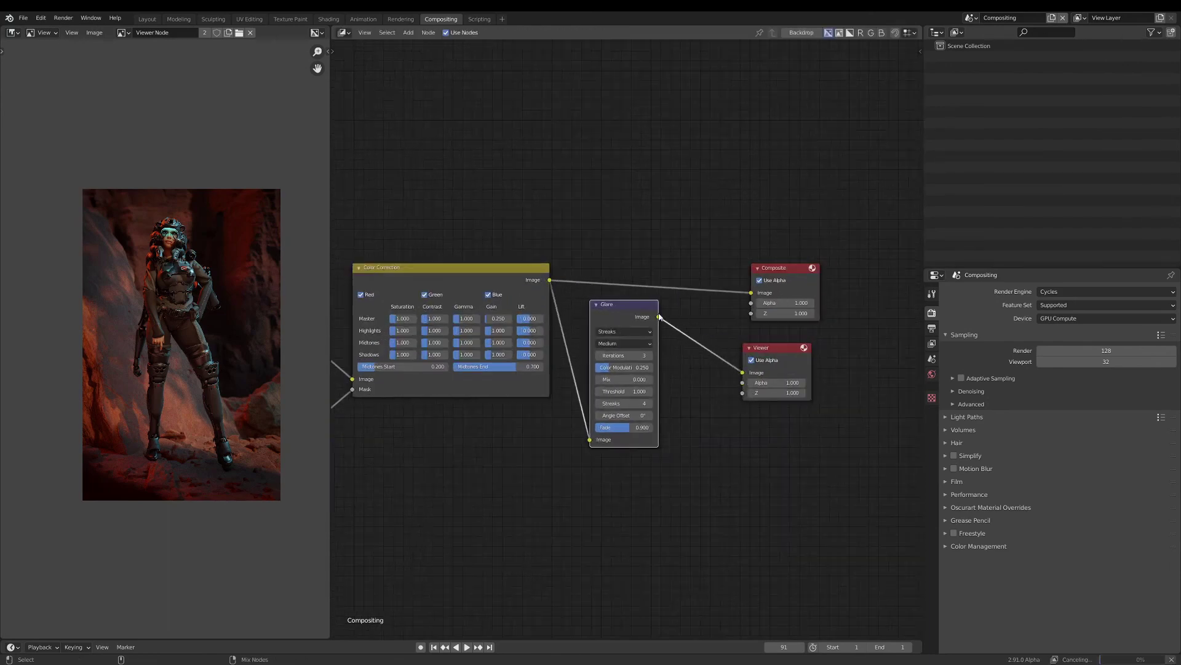
left_click_drag(659, 317, 751, 292)
Set the Glare node's type to Fog Glow and its threshold to 0.5.
left_click(651, 334)
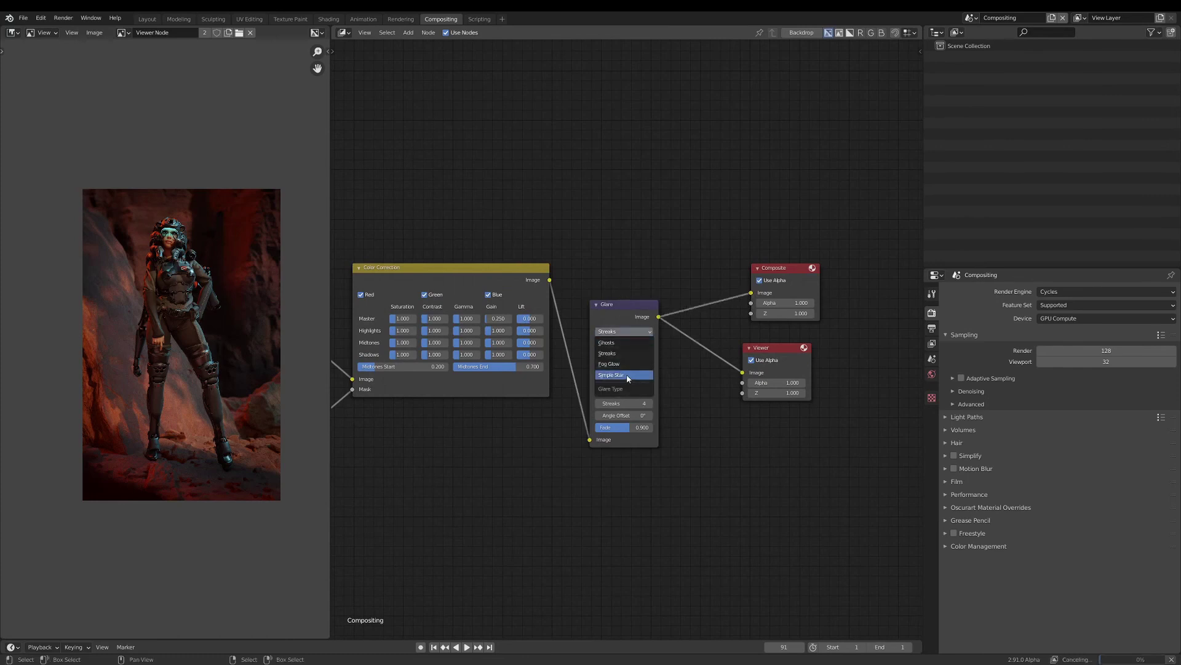
left_click(627, 372)
scroll(637, 394, "up", 2)
left_click(629, 349)
type("1.00")
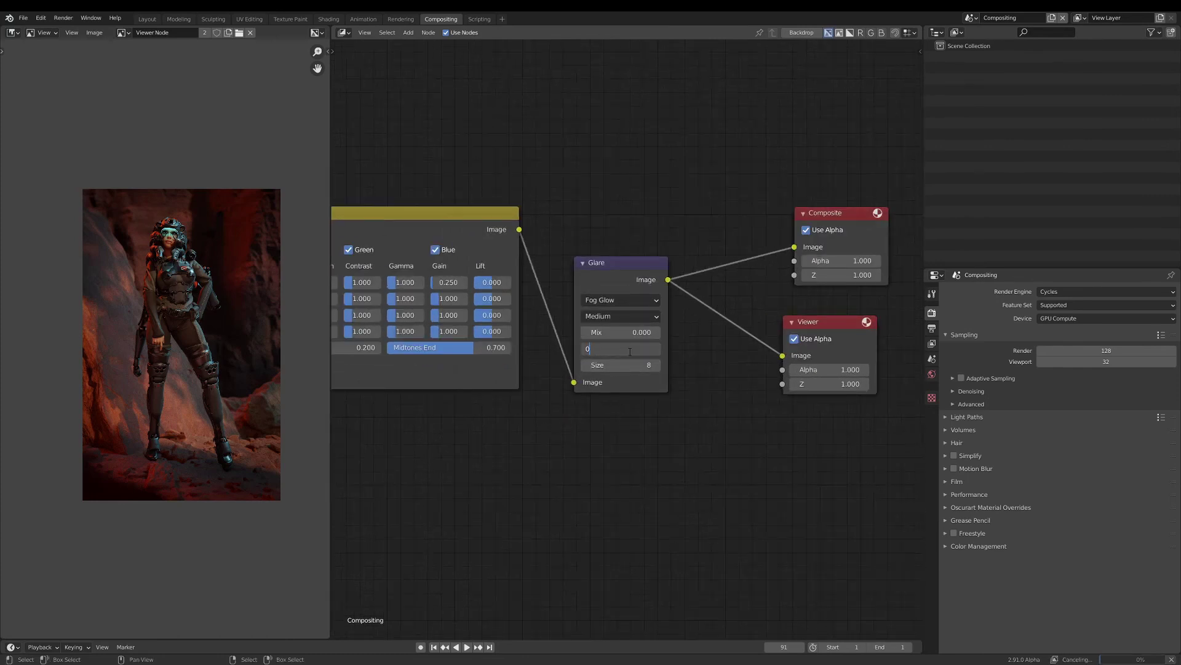
type(".5")
key("Return")
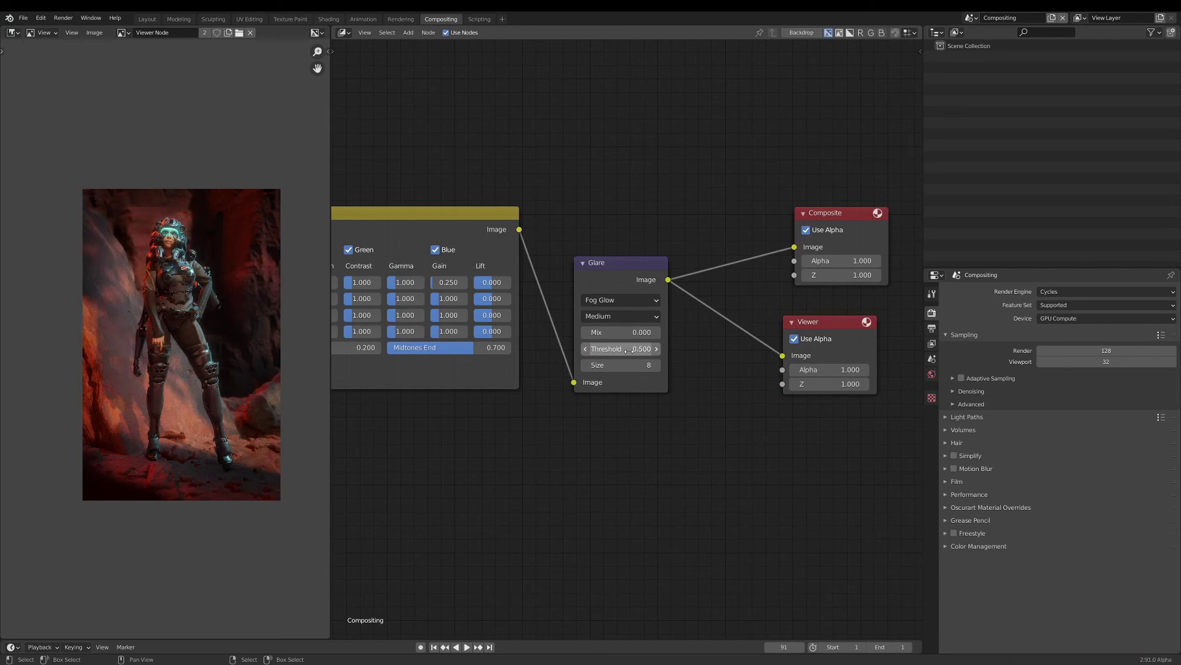
Inspect the glow on the character and set the Glare threshold to 0.8.
scroll(144, 301, "up", 1)
middle_click_drag(144, 302, 126, 290)
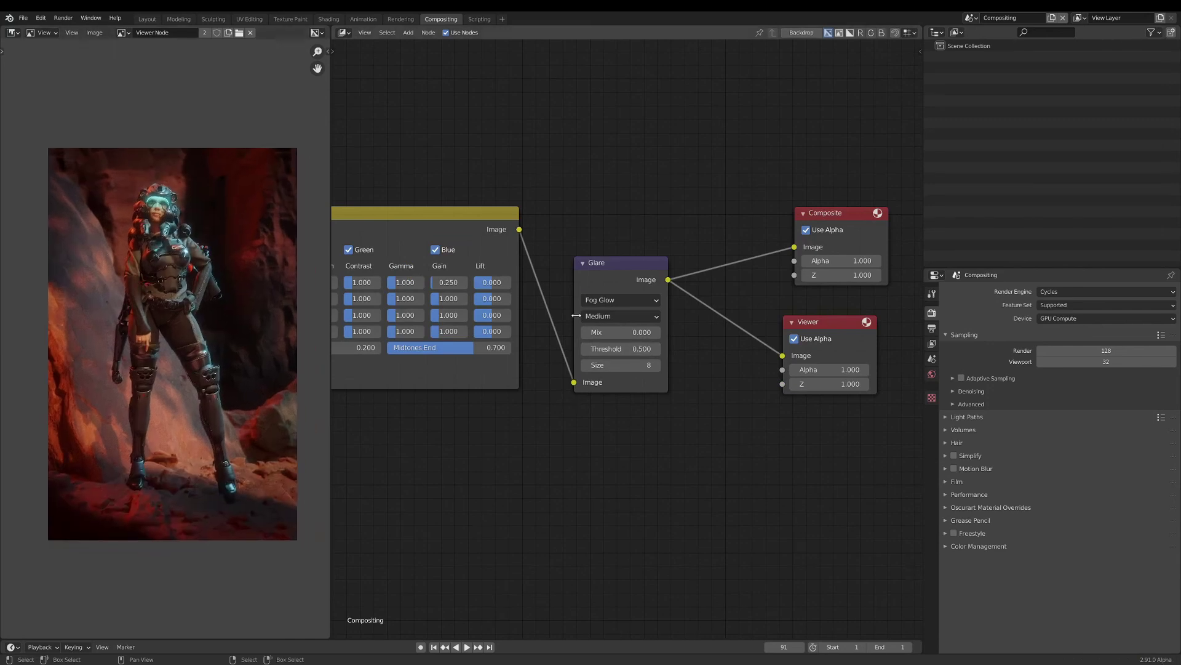
left_click(621, 351)
type("0.8")
key("Return")
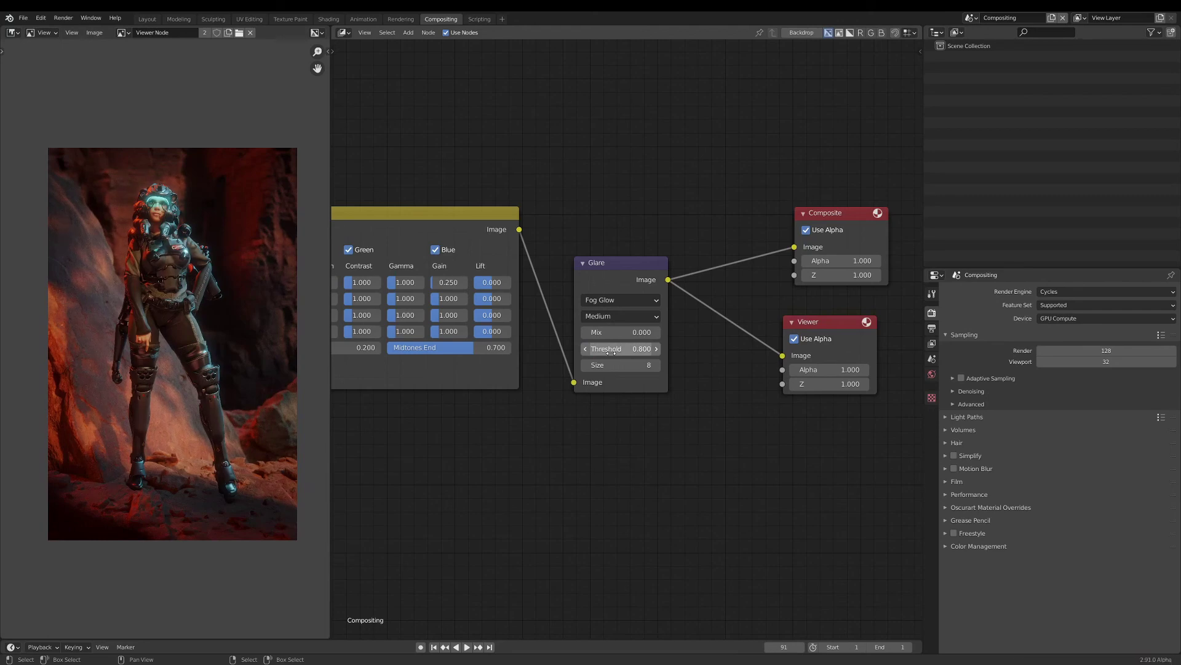
Set the Glare node's quality to Low and try a mix value of -0.1.
left_click(615, 315)
left_click(604, 360)
left_click(625, 336)
key("BackSpace")
type("-0.")
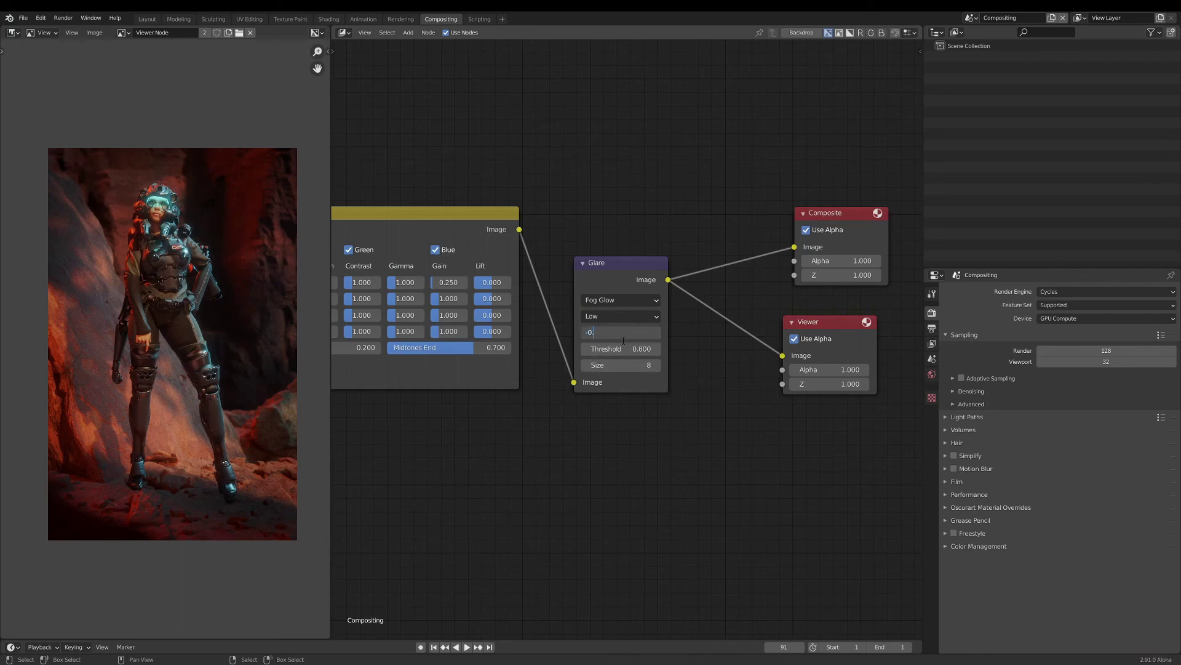
type("1")
key("Return")
Try a stronger reduction of the glow by setting the Glare mix to -0.5.
left_click(624, 335)
key("BackSpace")
type("-0.5")
key("Return")
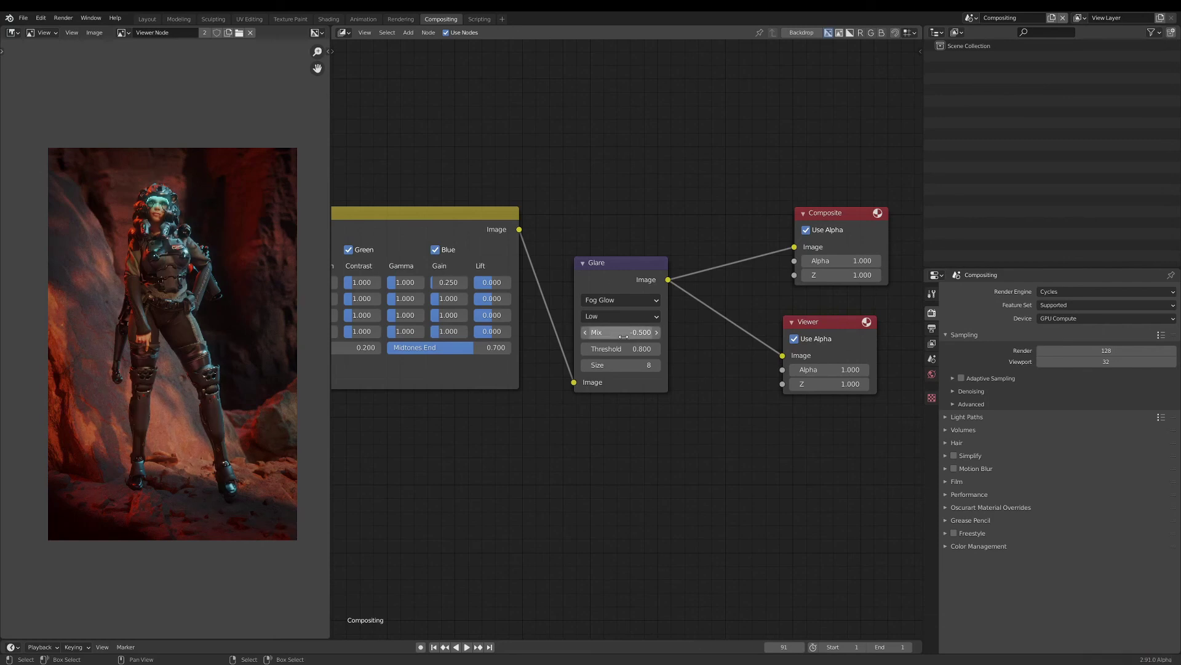
Set the Glare node's mix to -0.25.
left_click(625, 333)
key("BackSpace")
type("-0.25")
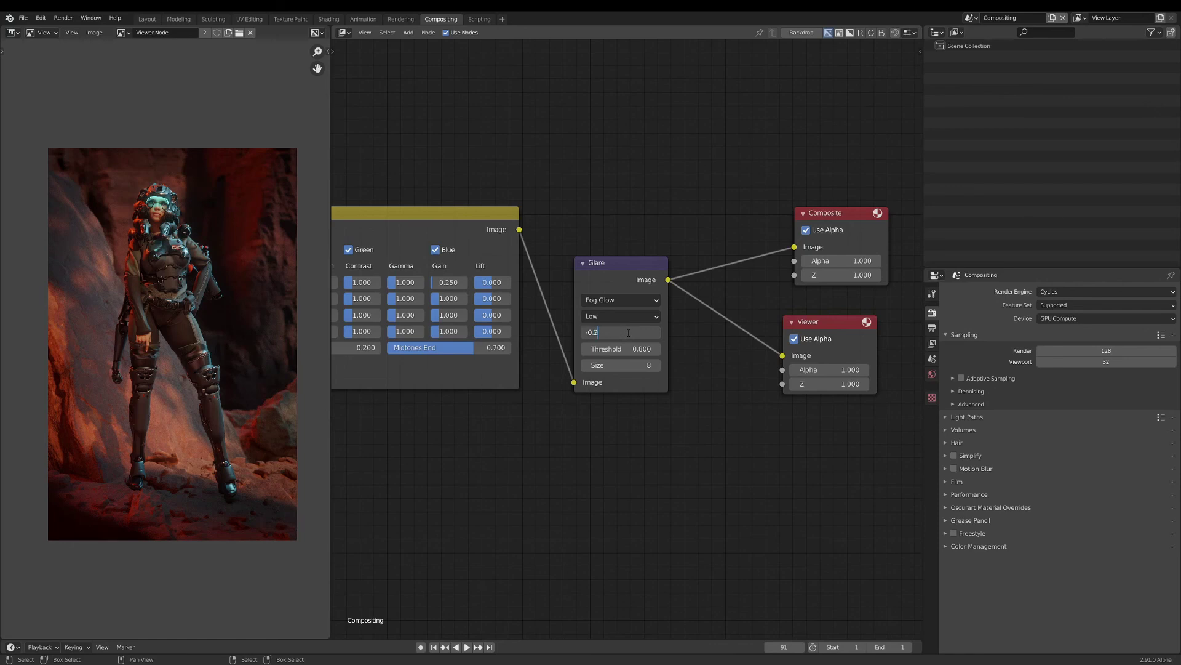
key("Return")
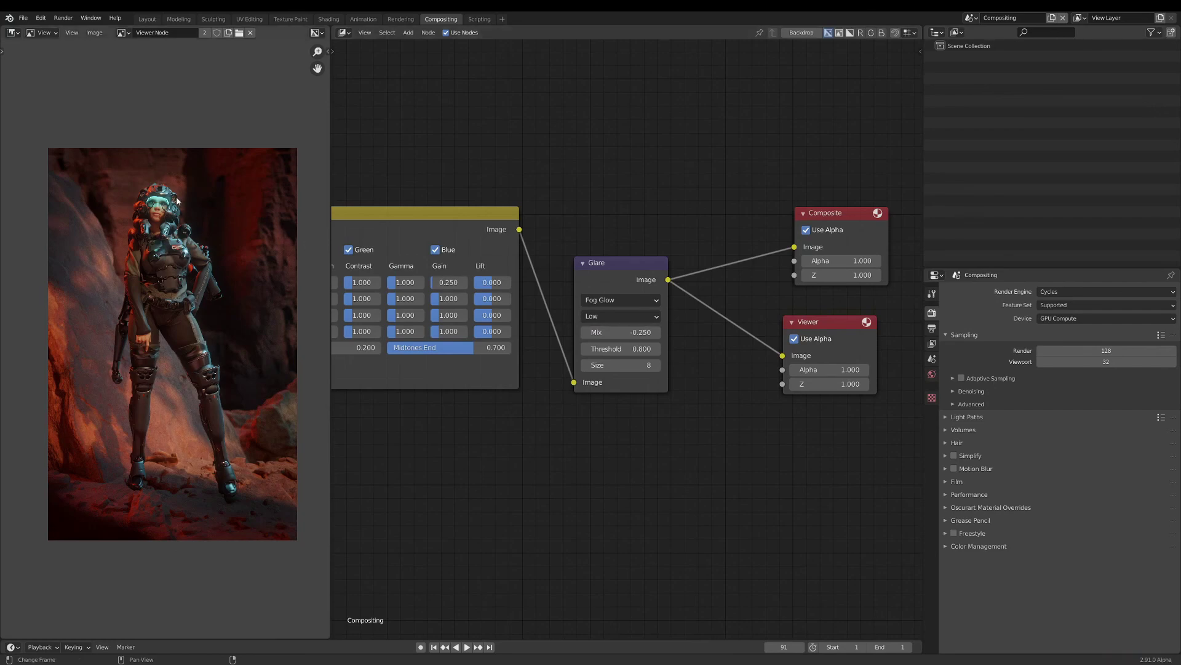
Inspect the glow around the character's visor up close and set the Glare quality to High.
scroll(175, 198, "up", 5)
scroll(148, 200, "up", 3)
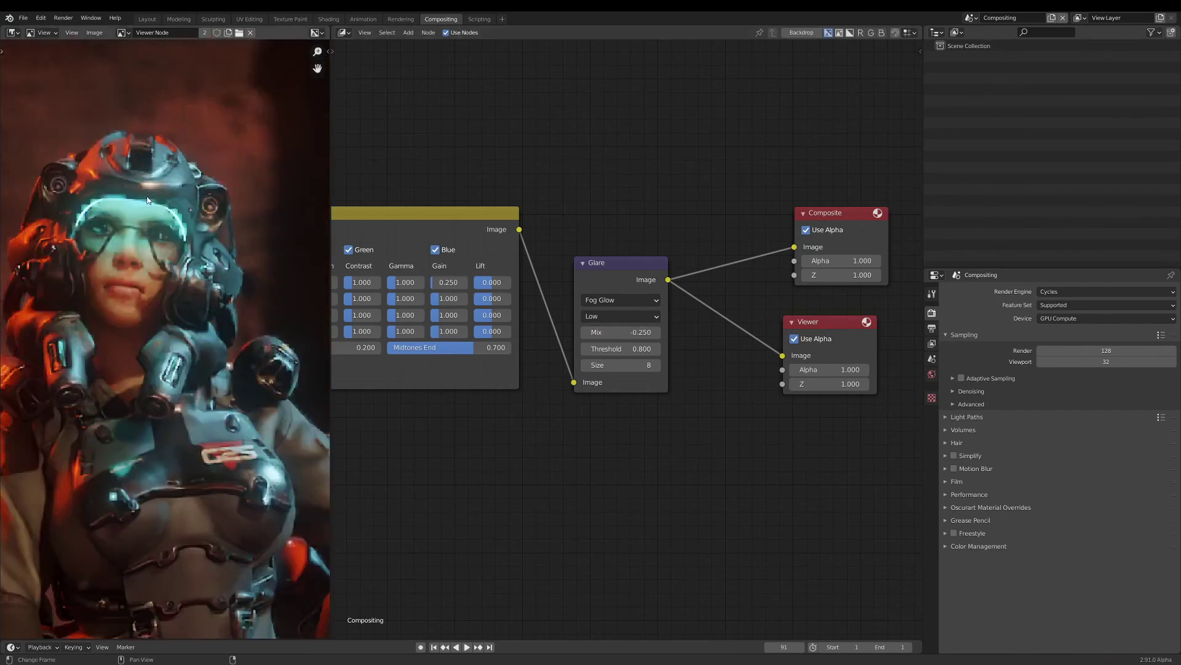
left_click(634, 316)
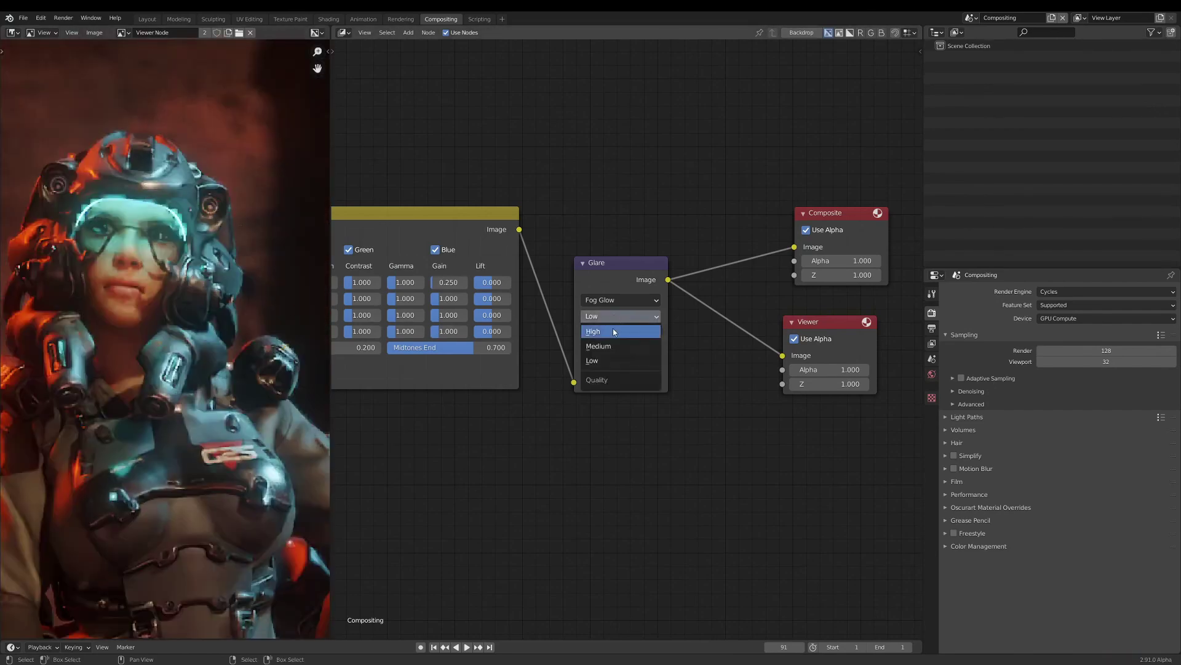
left_click(615, 331)
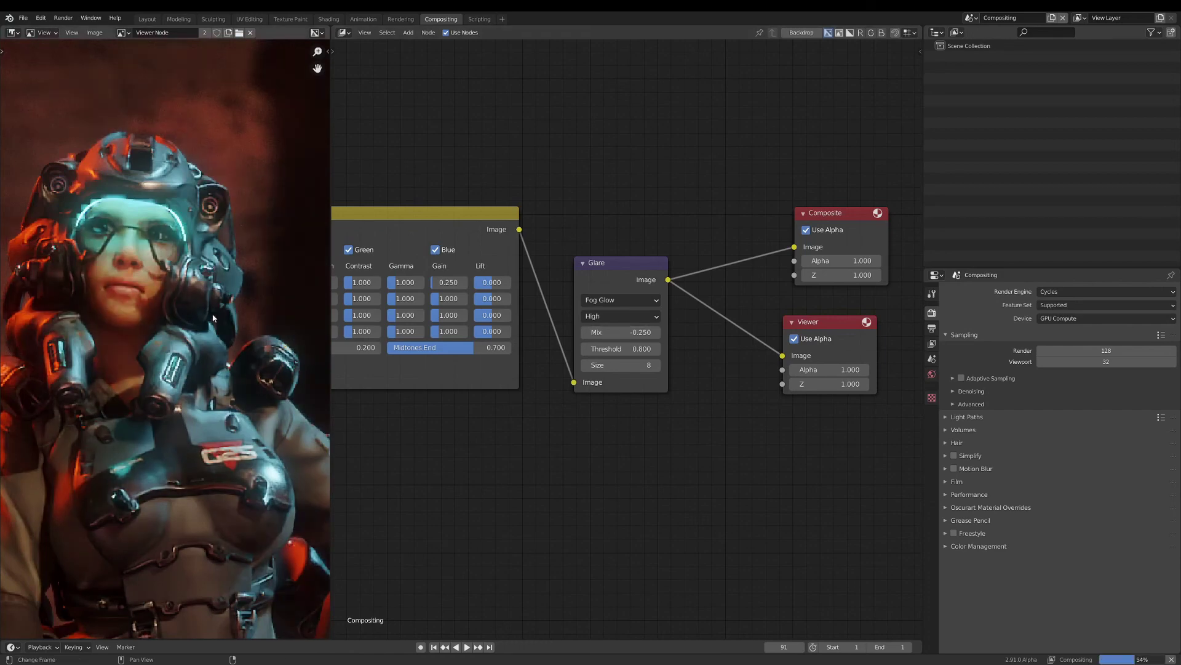
Examine the full composited image and review the node tree from the Glare output back to the background frames.
scroll(213, 320, "down", 5)
scroll(213, 336, "down", 2)
middle_click_drag(213, 336, 168, 286)
scroll(170, 292, "up", 1)
scroll(554, 486, "down", 1)
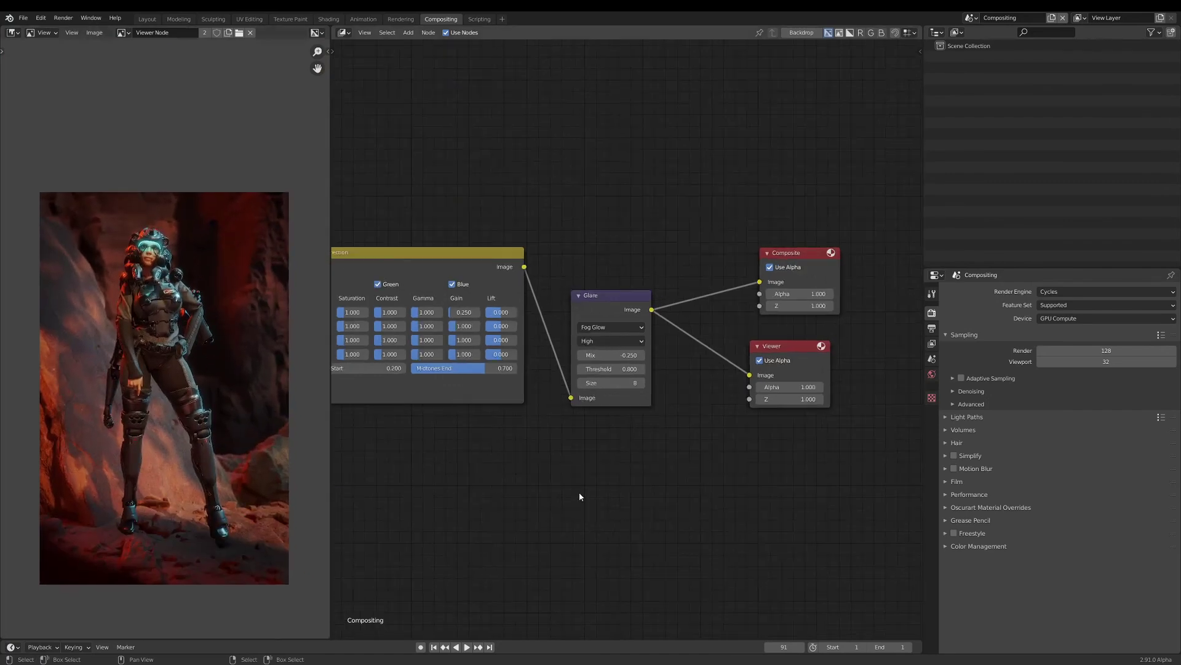
middle_click_drag(646, 500, 596, 493)
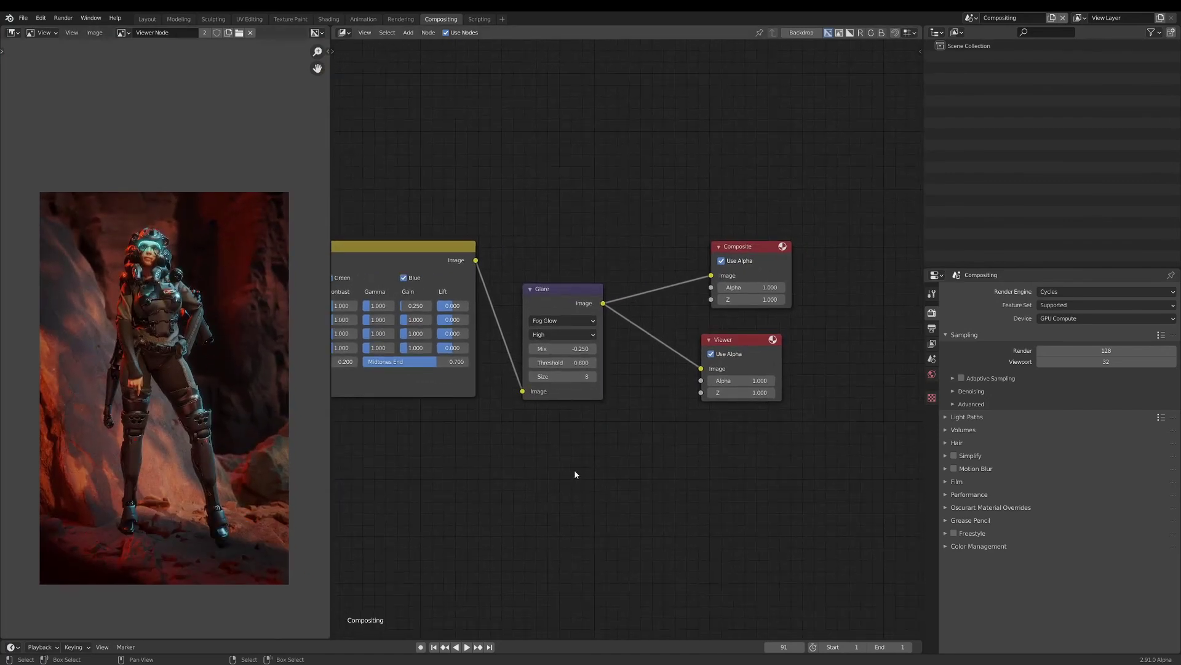
middle_click_drag(220, 441, 224, 382)
scroll(217, 374, "up", 1)
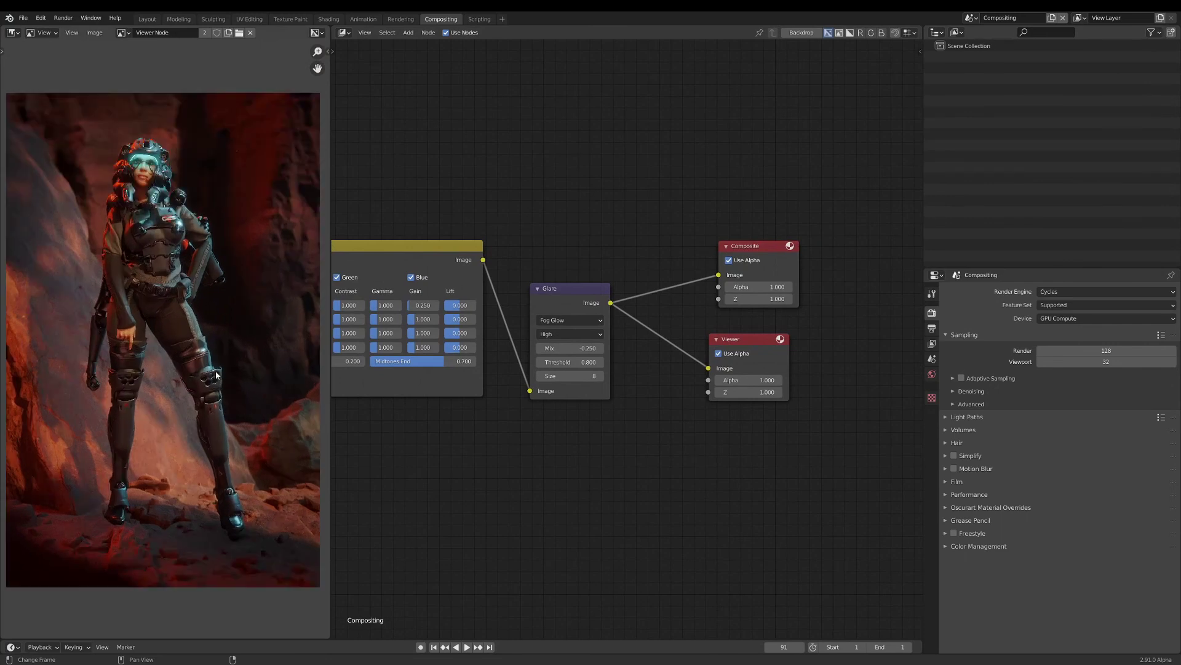
middle_click_drag(549, 463, 580, 469)
scroll(580, 469, "down", 10)
middle_click_drag(499, 471, 706, 444)
scroll(535, 459, "down", 4)
middle_click_drag(531, 463, 655, 447)
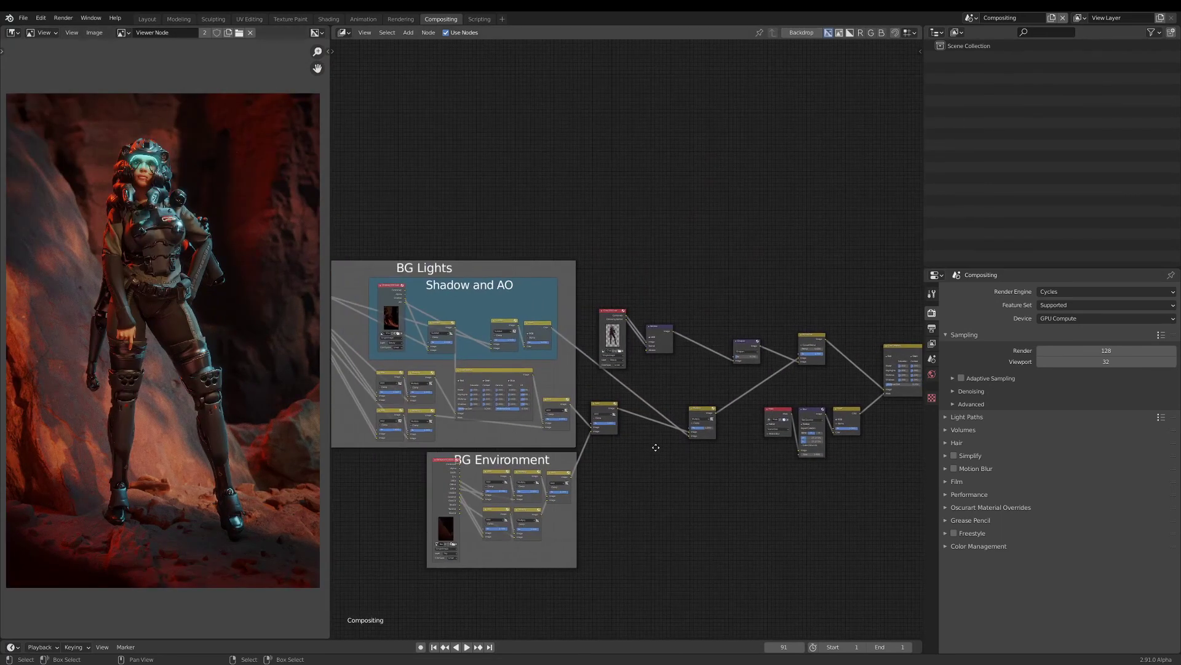